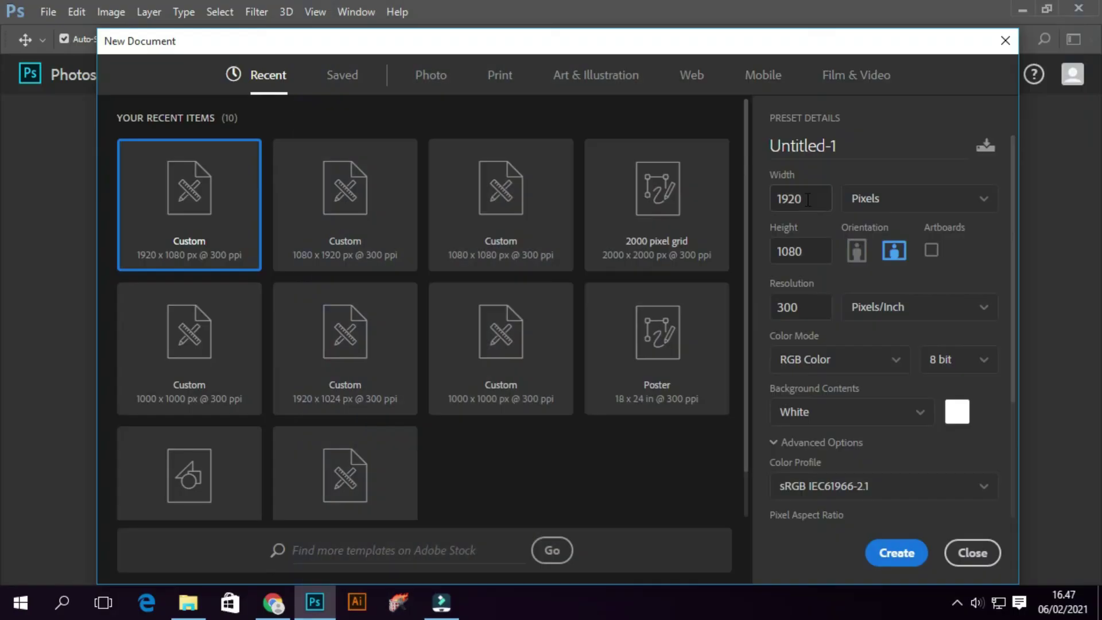
Enter width 1920, height 1080 px and resolution 300 ppi for the new document.
left_click(770, 256)
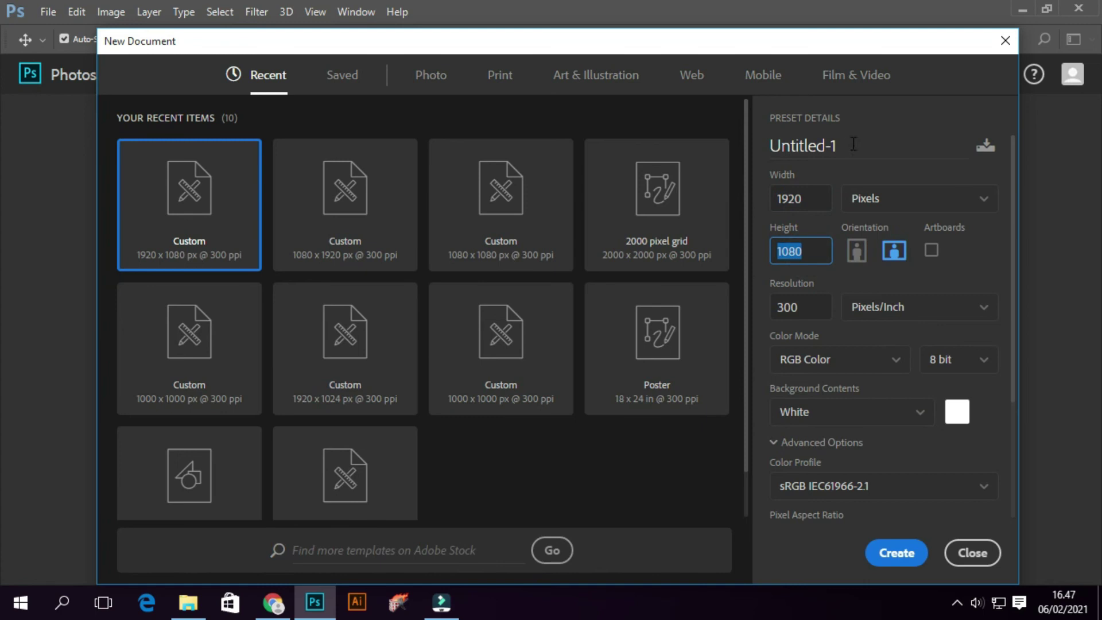
Create the document 'Lighting Effect - Eminem' and drag SLIM SHADY.jpg onto its canvas.
left_click(854, 144)
type("l")
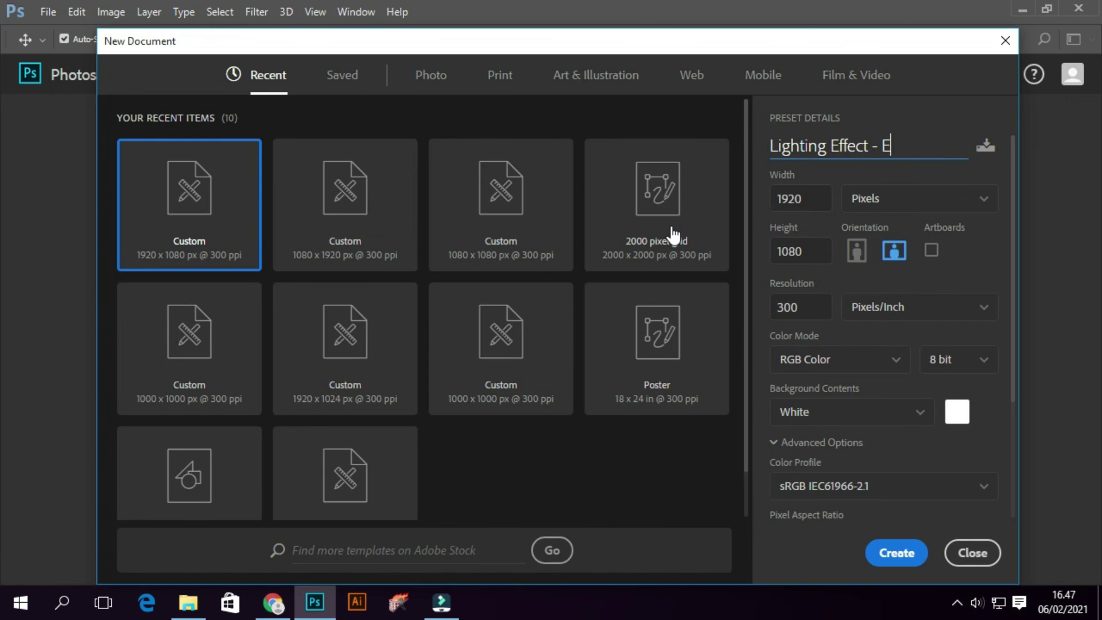
left_click(897, 553)
left_click_drag(533, 342, 419, 395)
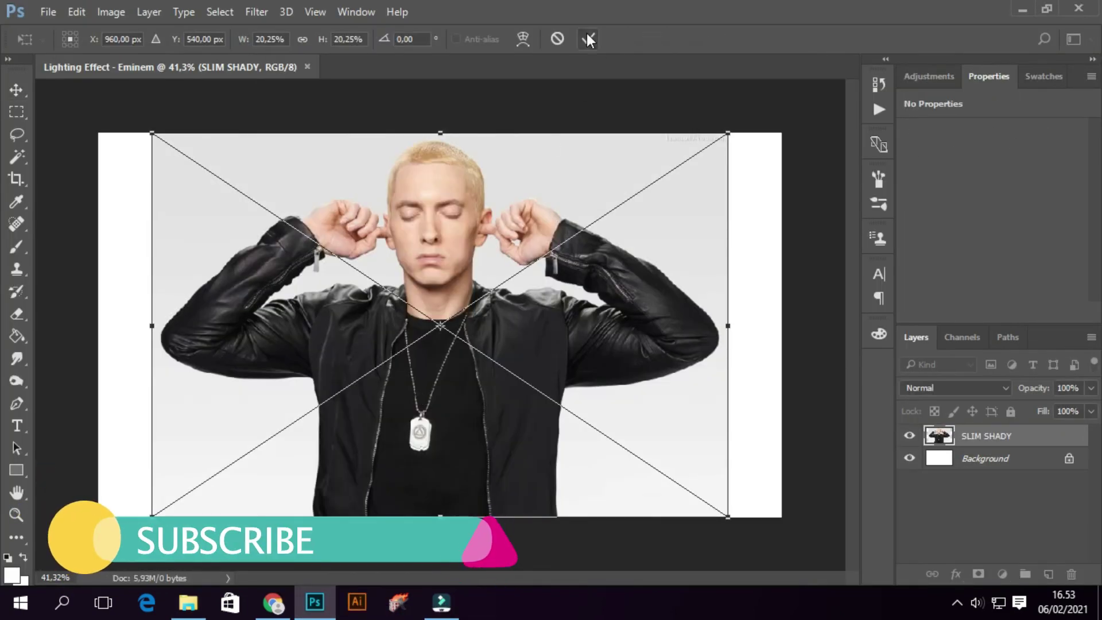
Commit the placed SLIM SHADY photo and shrink it slightly with Free Transform.
left_click(588, 38)
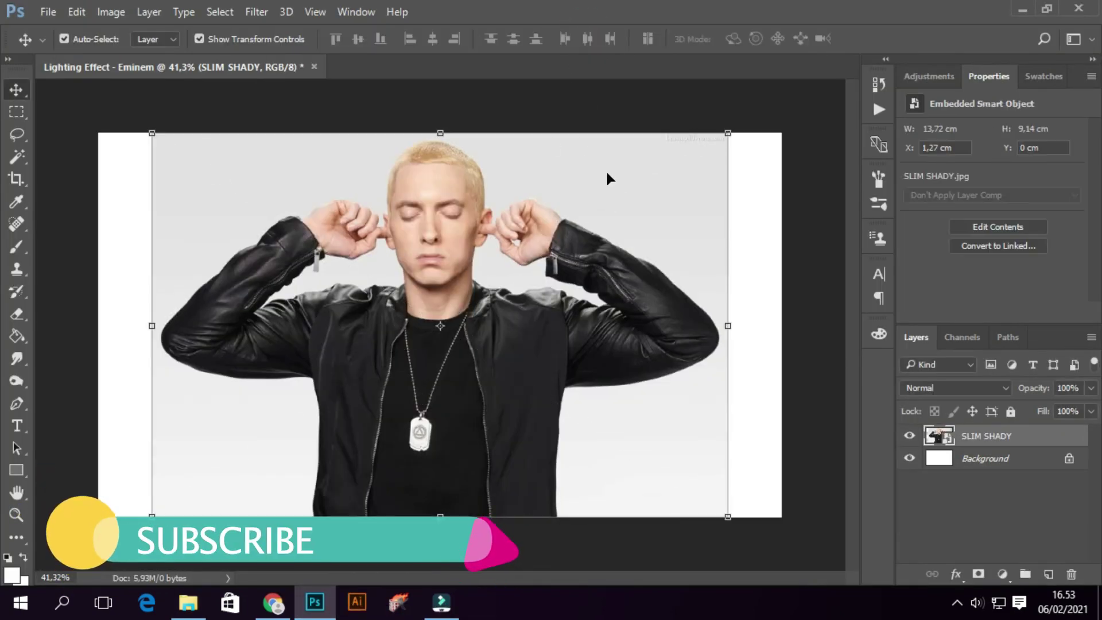
left_click_drag(728, 131, 675, 253)
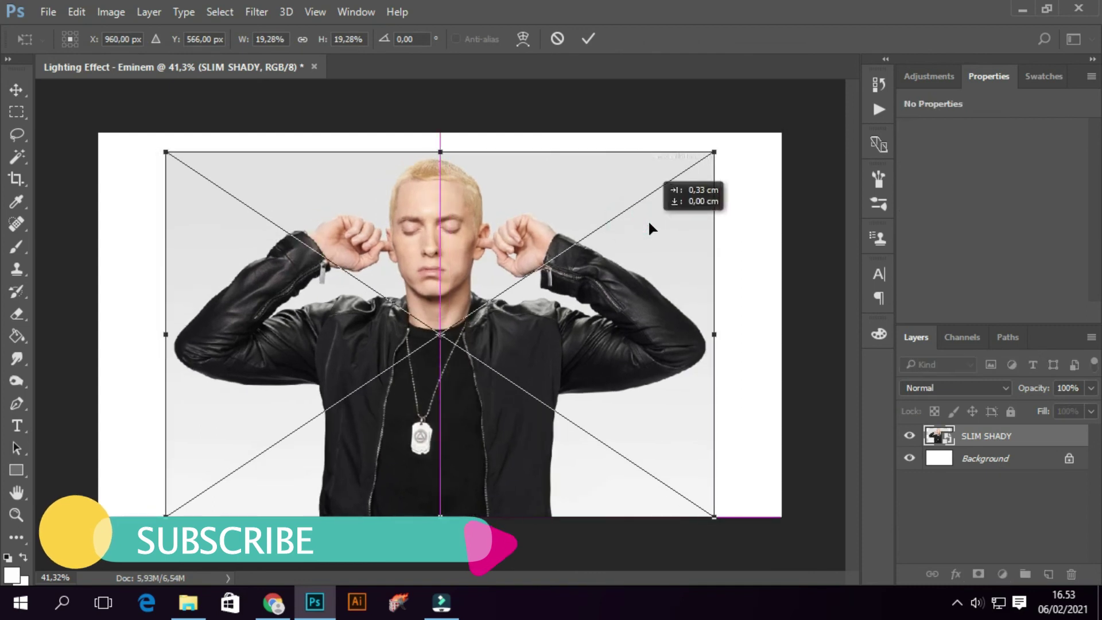
key("Return")
Fill the Background layer with green 18a811, then reselect the SLIM SHADY layer.
left_click(985, 458)
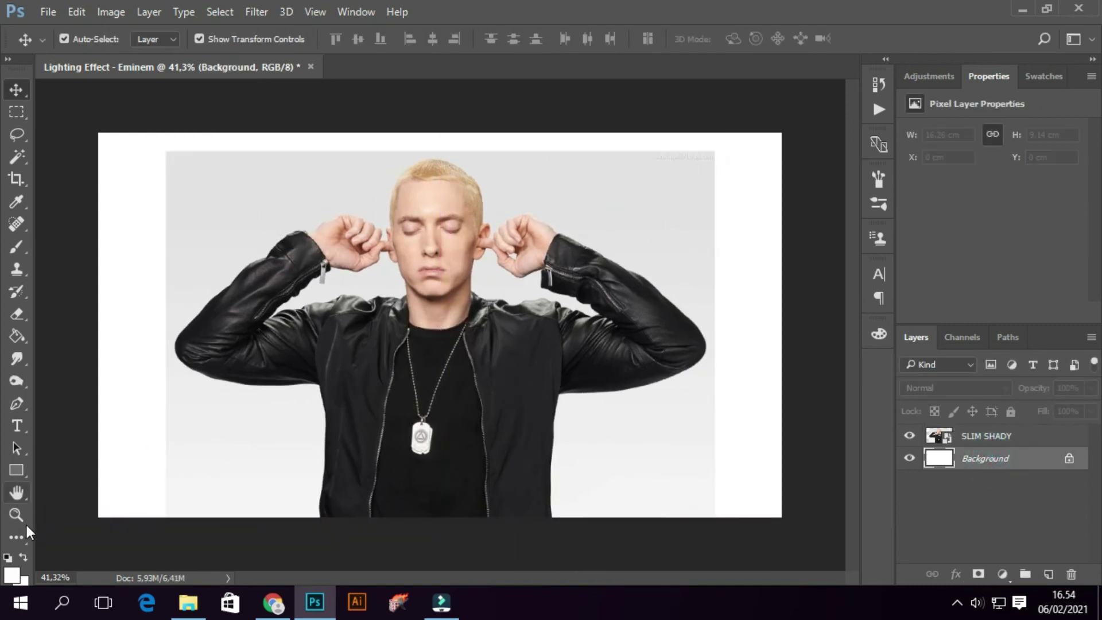
left_click(17, 576)
left_click(568, 282)
left_click(525, 209)
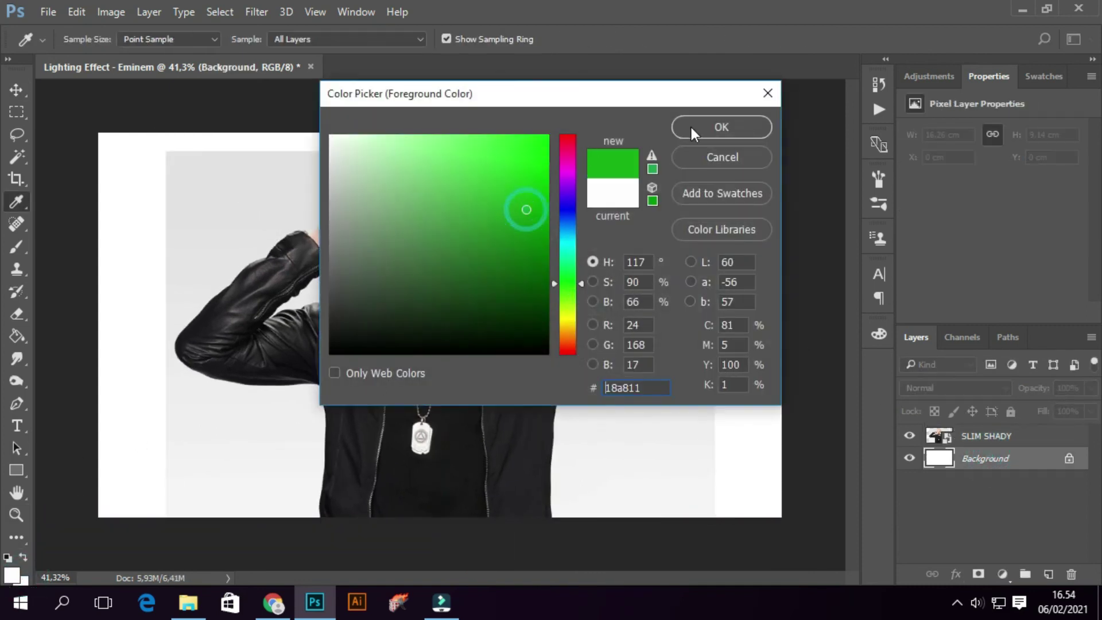
left_click(720, 128)
key("g")
left_click(603, 234)
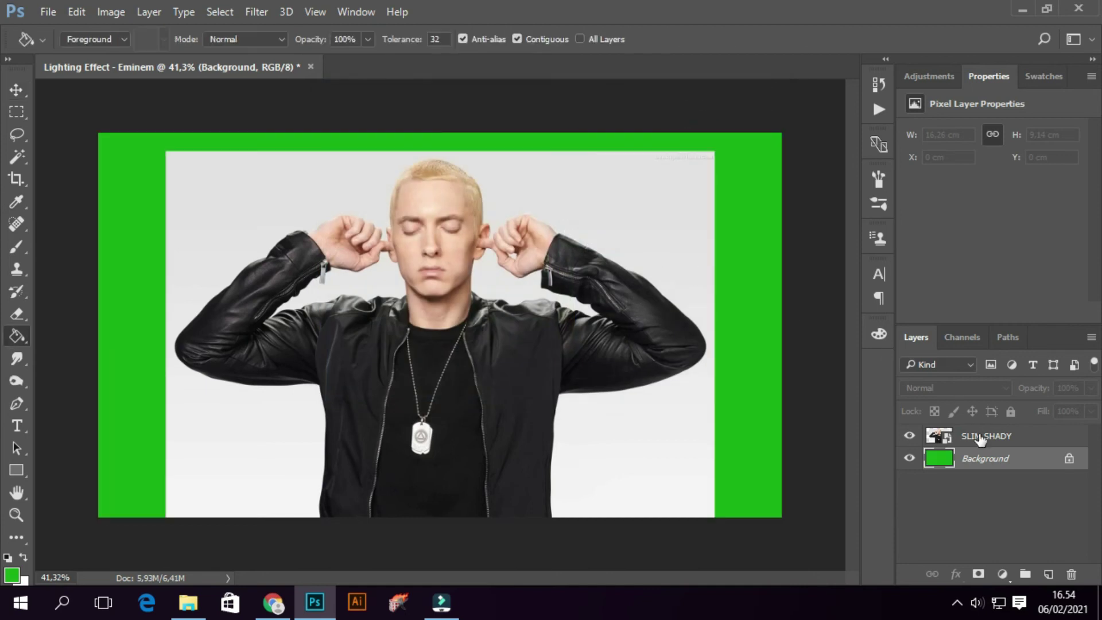
left_click(986, 436)
left_click(220, 12)
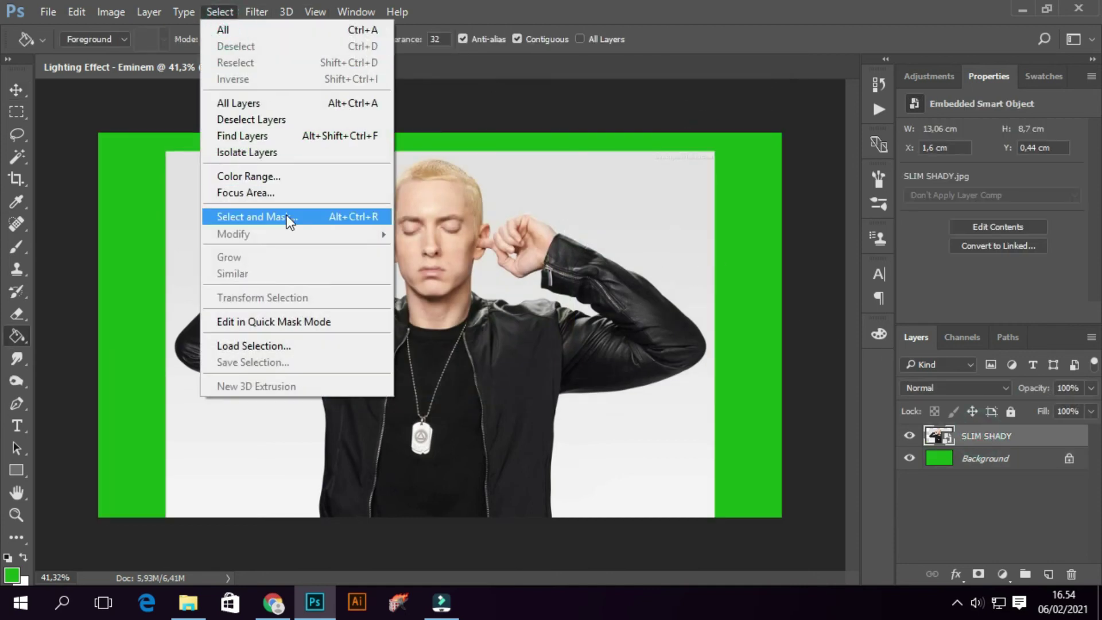
Open Select and Mask with the overlay transparency set to 63%.
left_click(287, 215)
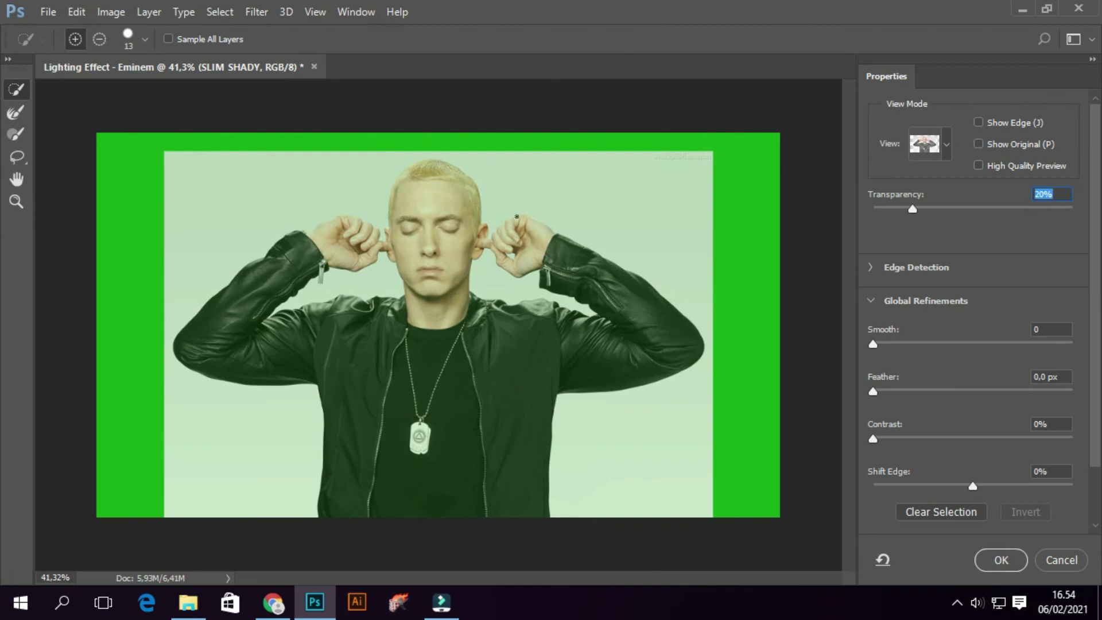
left_click_drag(969, 209, 1000, 210)
key("z")
scroll(441, 300, "up", 3)
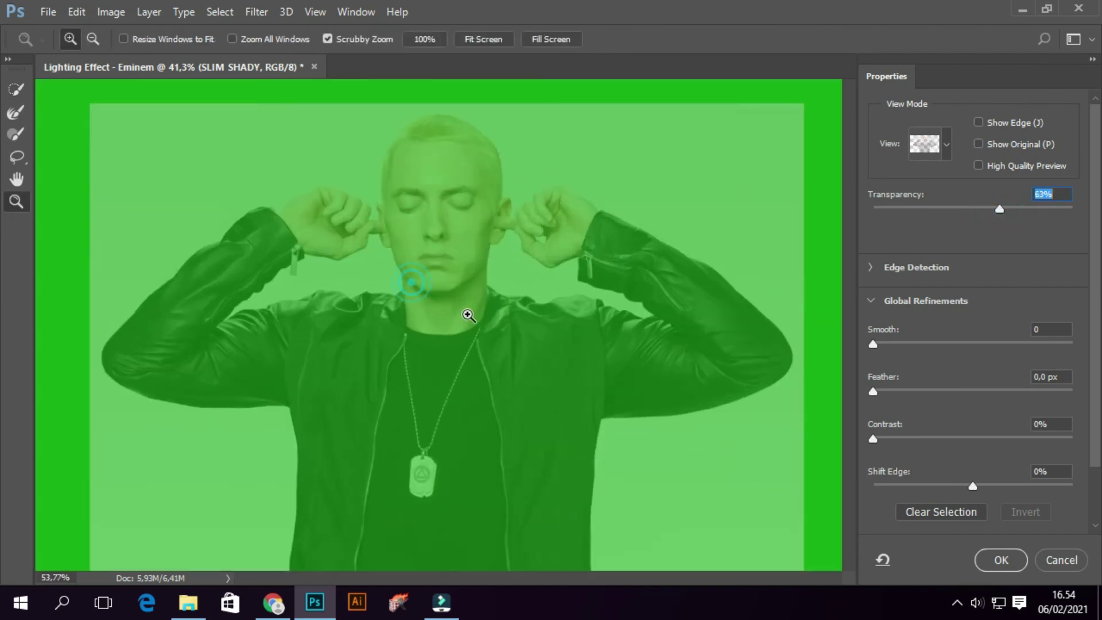
scroll(534, 275, "down", 3)
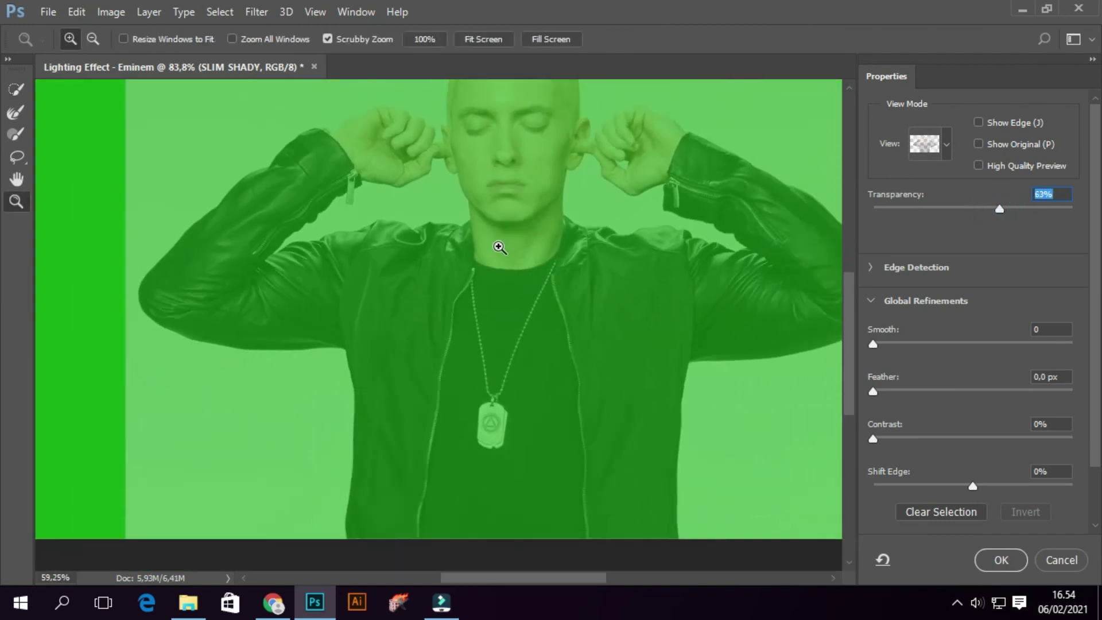
Quick-select the jacket arms, torso, pendant, T-shirt and right shoulder patch.
left_click(16, 89)
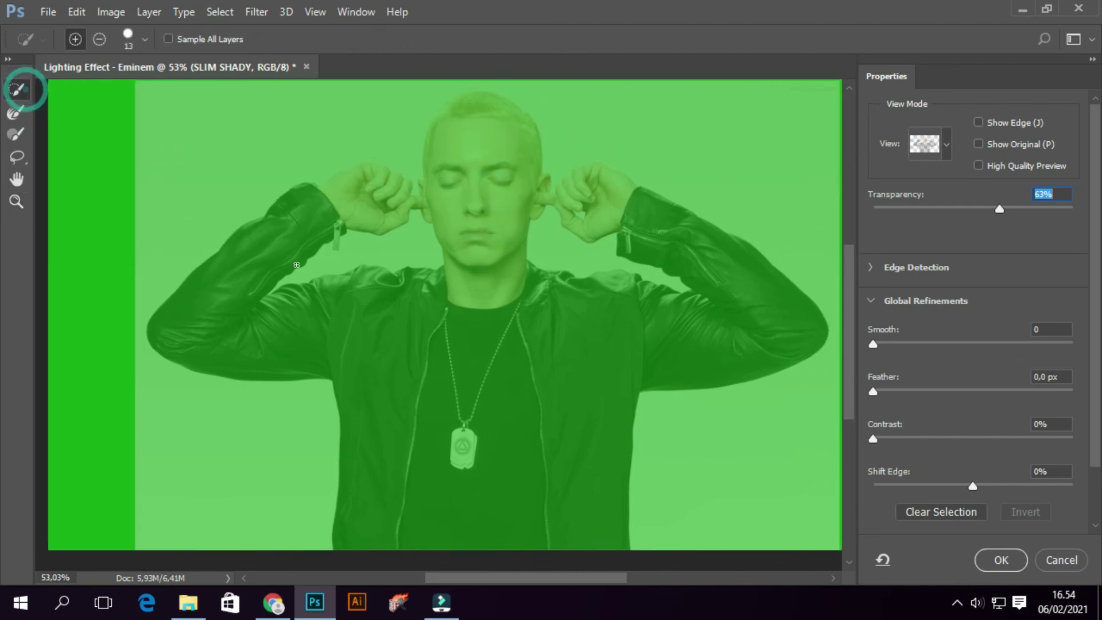
left_click(217, 315)
left_click(308, 358)
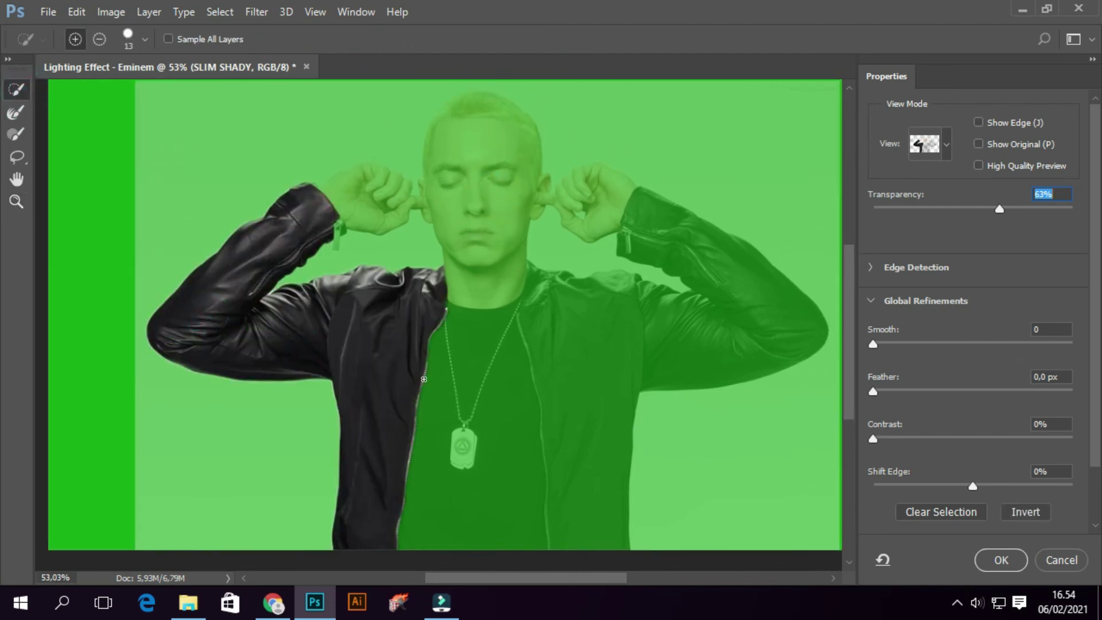
left_click(463, 442)
left_click(514, 440)
left_click(579, 389)
left_click(672, 347)
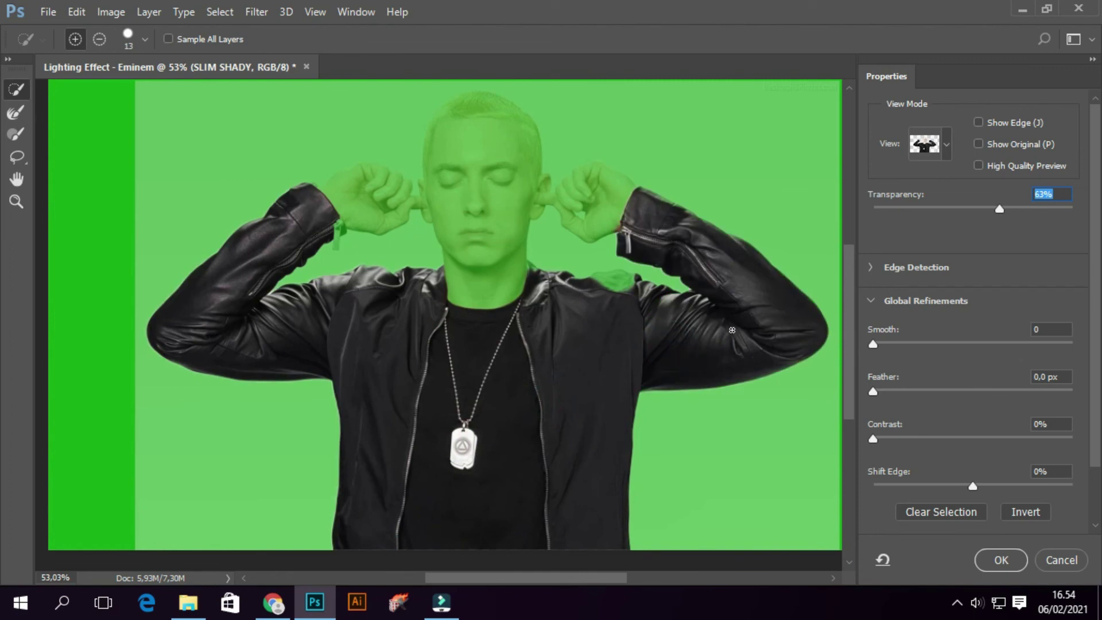
left_click(617, 284)
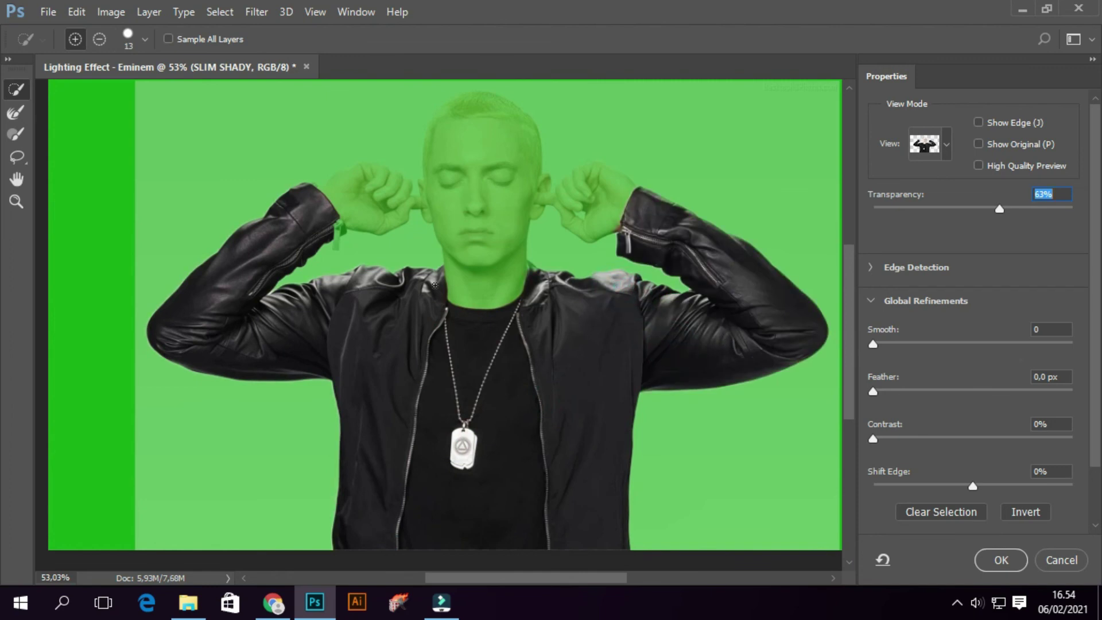
Add the hands, face, neck, hair and ear, then apply with Smooth 2.
left_click(344, 207)
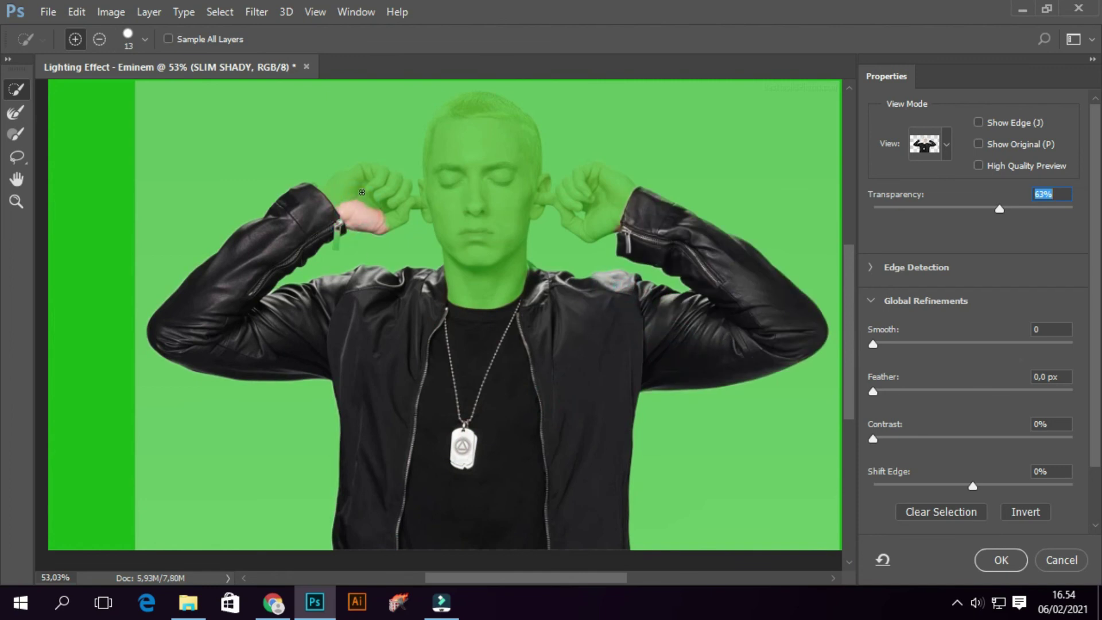
left_click(414, 198, "alt")
left_click(553, 200)
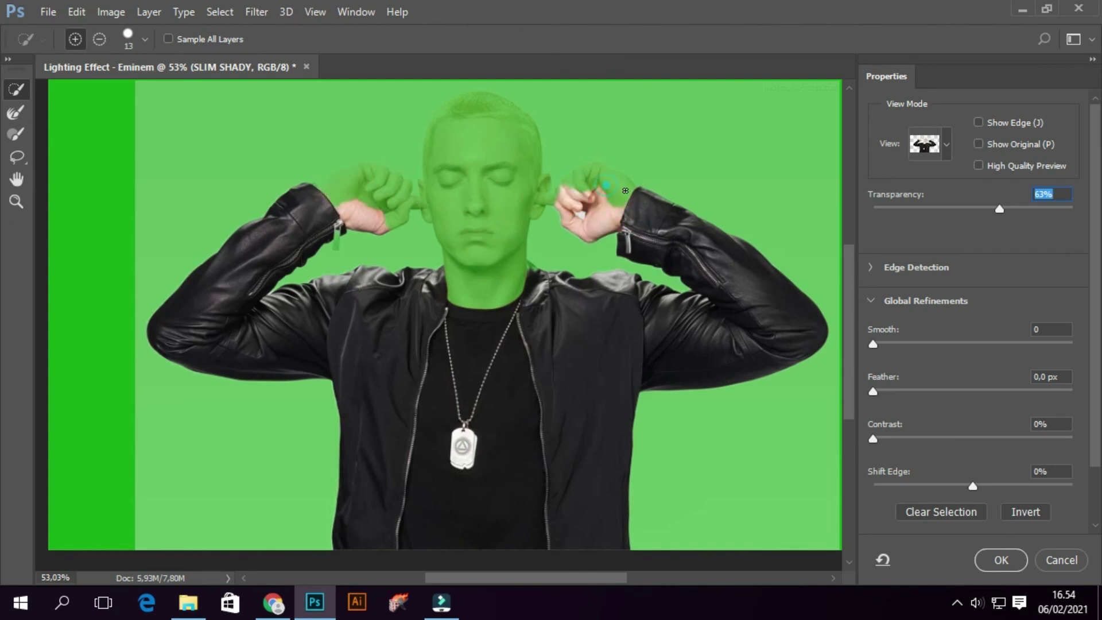
left_click_drag(625, 190, 574, 182)
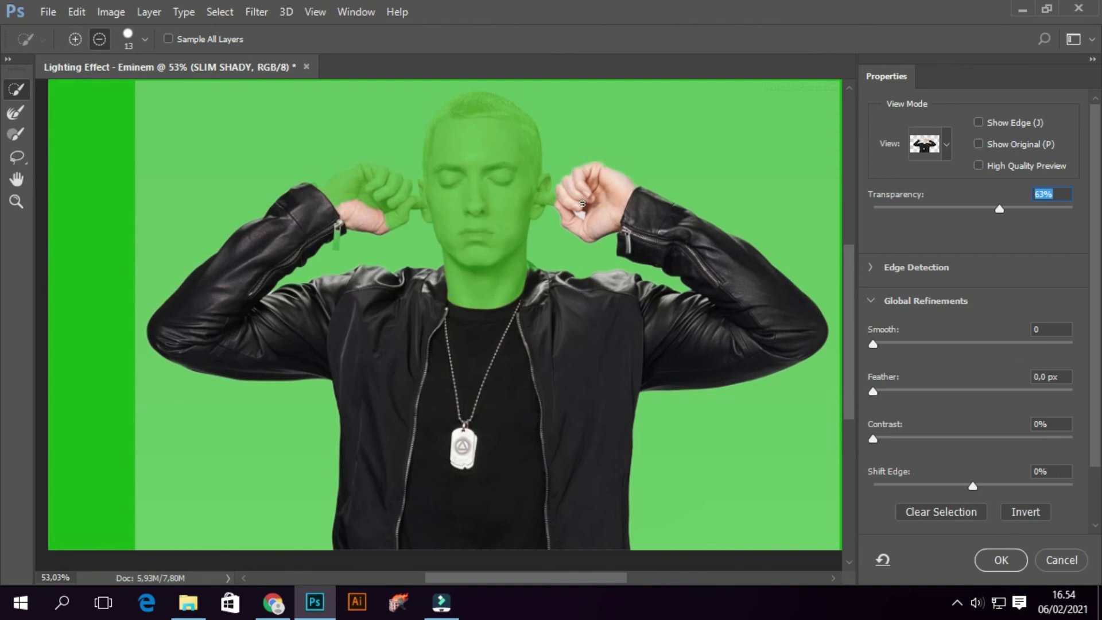
left_click(582, 204)
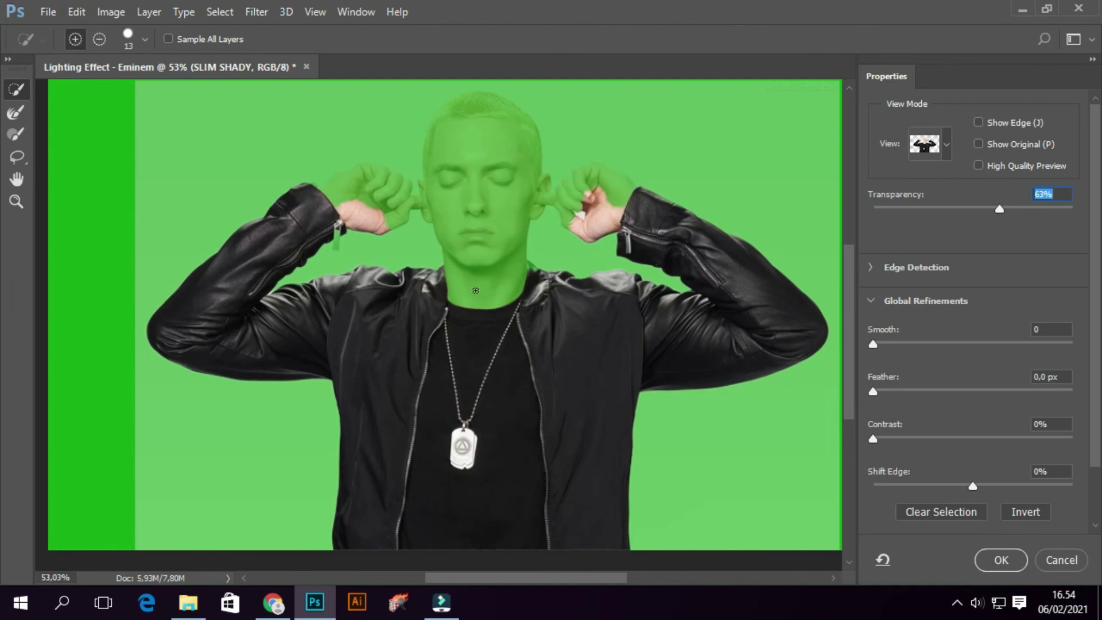
left_click_drag(476, 291, 478, 186)
left_click_drag(484, 146, 463, 131)
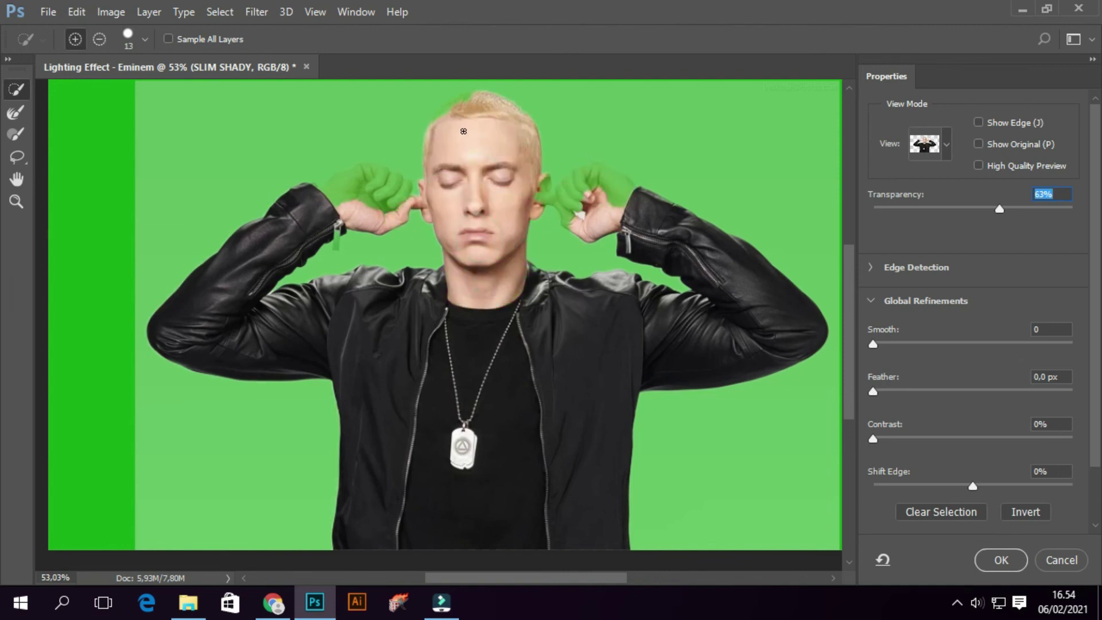
left_click(548, 198)
left_click(878, 343)
left_click(1020, 564)
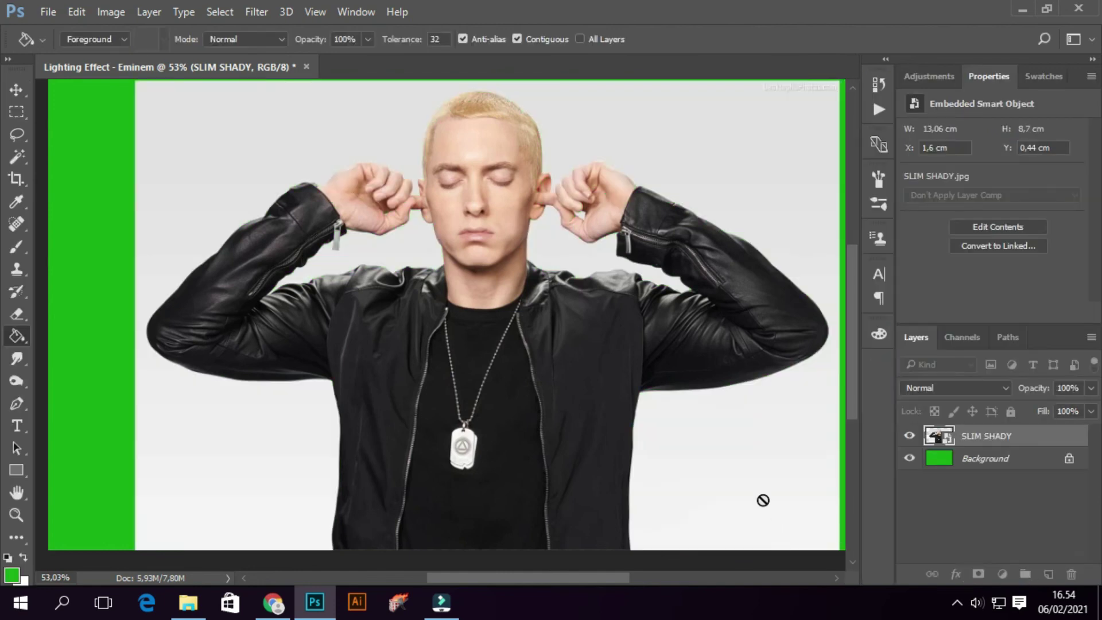
Add a layer mask to the SLIM SHADY layer to hide its backdrop.
left_click(978, 575)
scroll(615, 396, "down", 2)
scroll(545, 373, "up", 1)
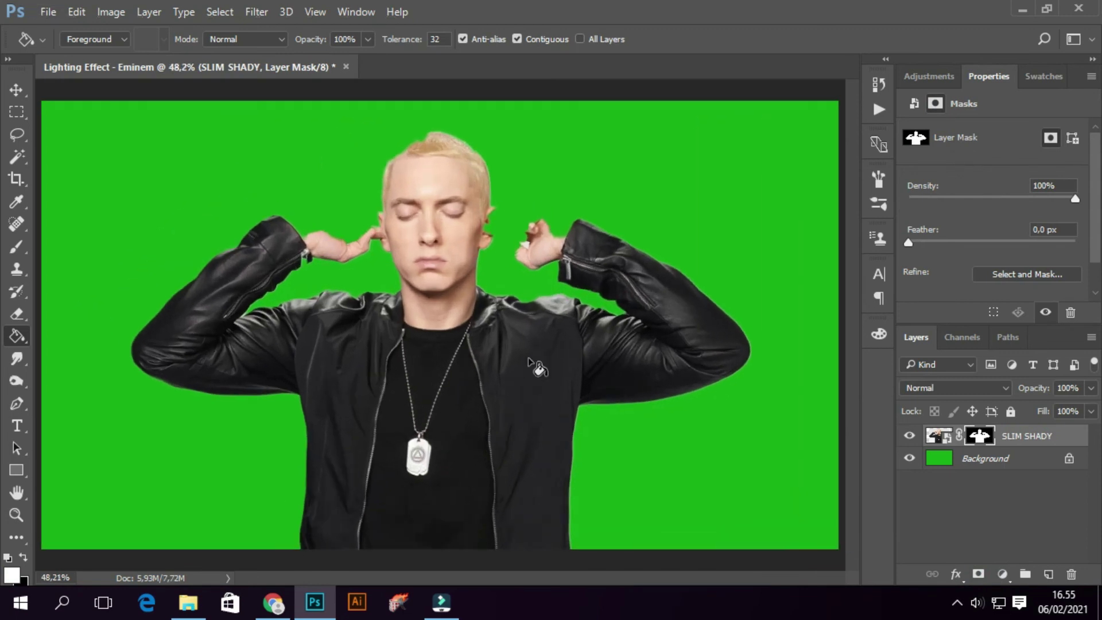
Set up the Brush at 125 px size with 100% flow.
left_click(16, 247)
right_click(402, 317)
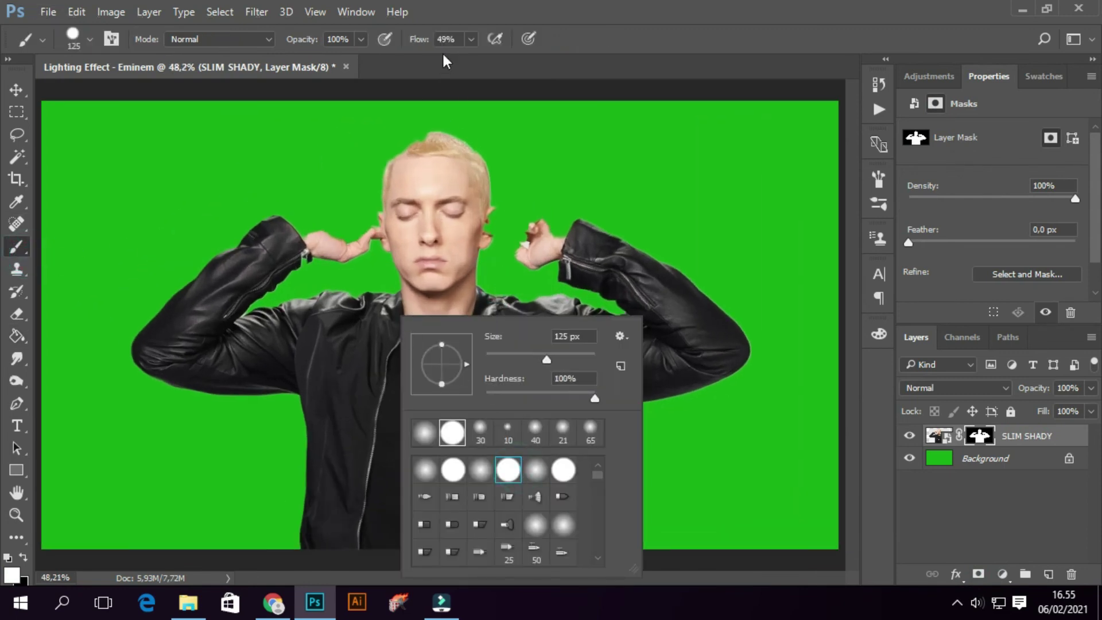
left_click(469, 40)
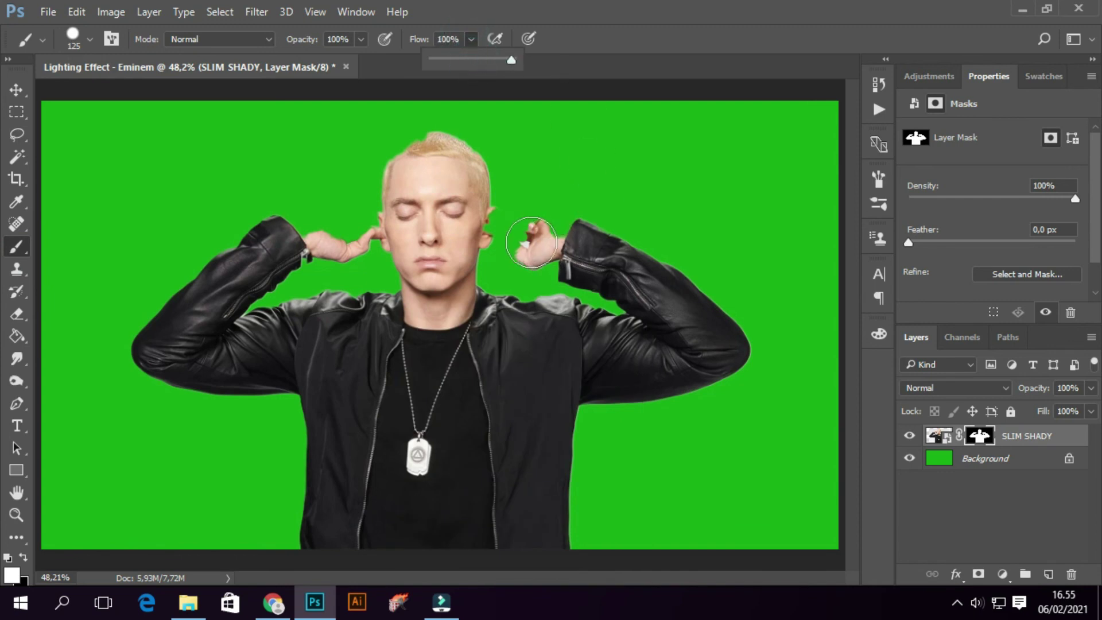
left_click(532, 242)
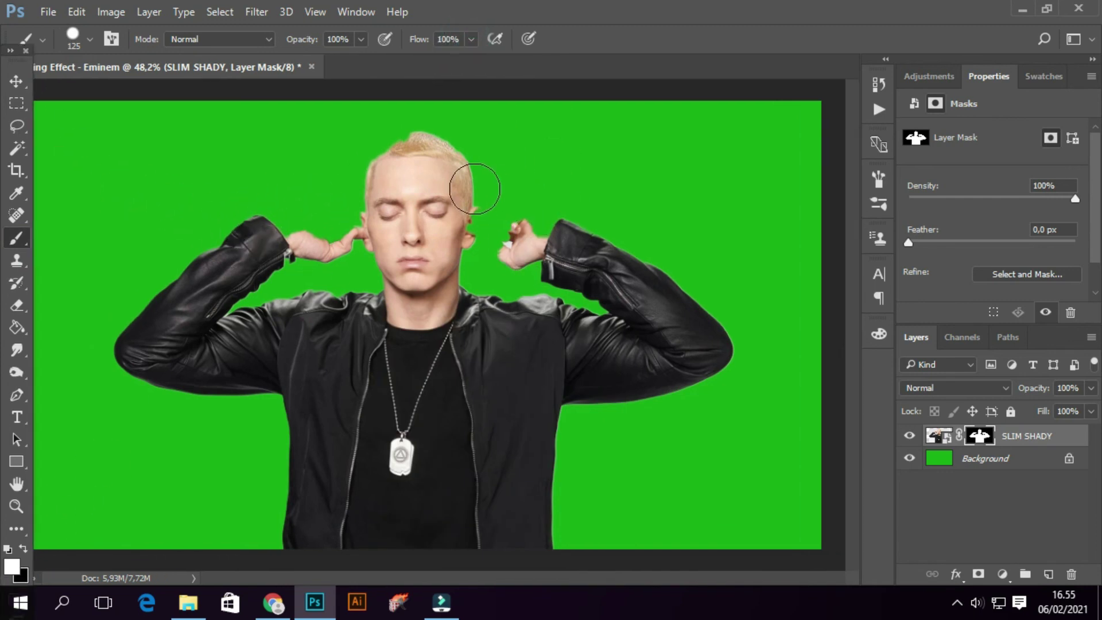
Paint white on the mask to restore the hands and top of the head.
scroll(504, 224, "down", 1, "alt")
left_click_drag(517, 230, 492, 227)
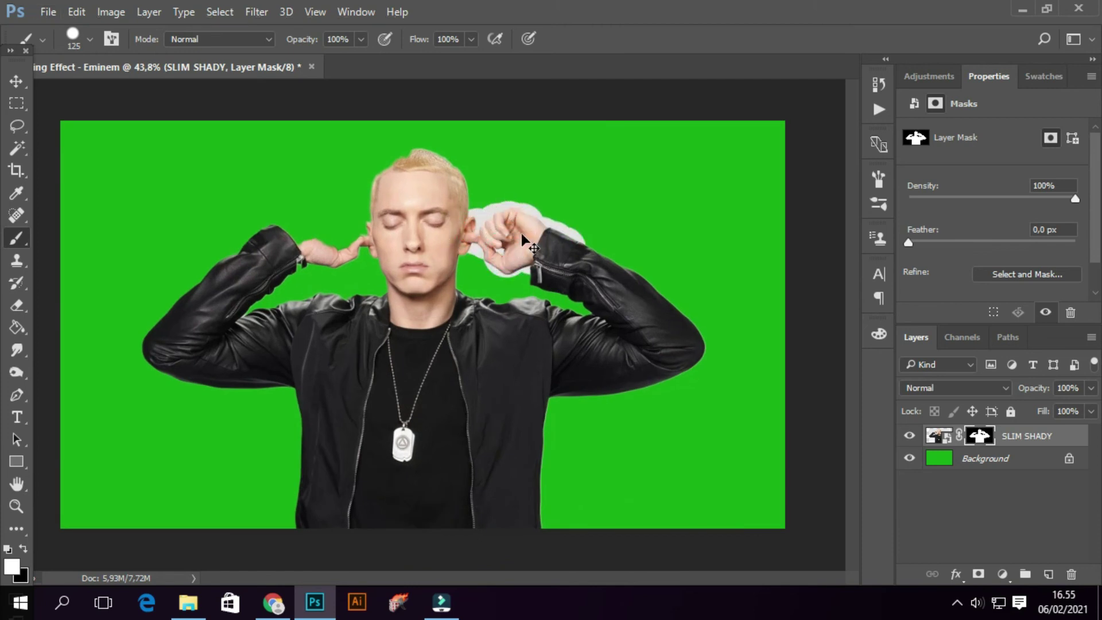
mouse_move(352, 234)
left_mouse_down()
mouse_move(311, 227)
mouse_move(417, 168)
left_mouse_up()
key("ctrl+z")
key("ctrl+z")
left_click_drag(299, 230, 356, 224)
left_click_drag(402, 187, 387, 180)
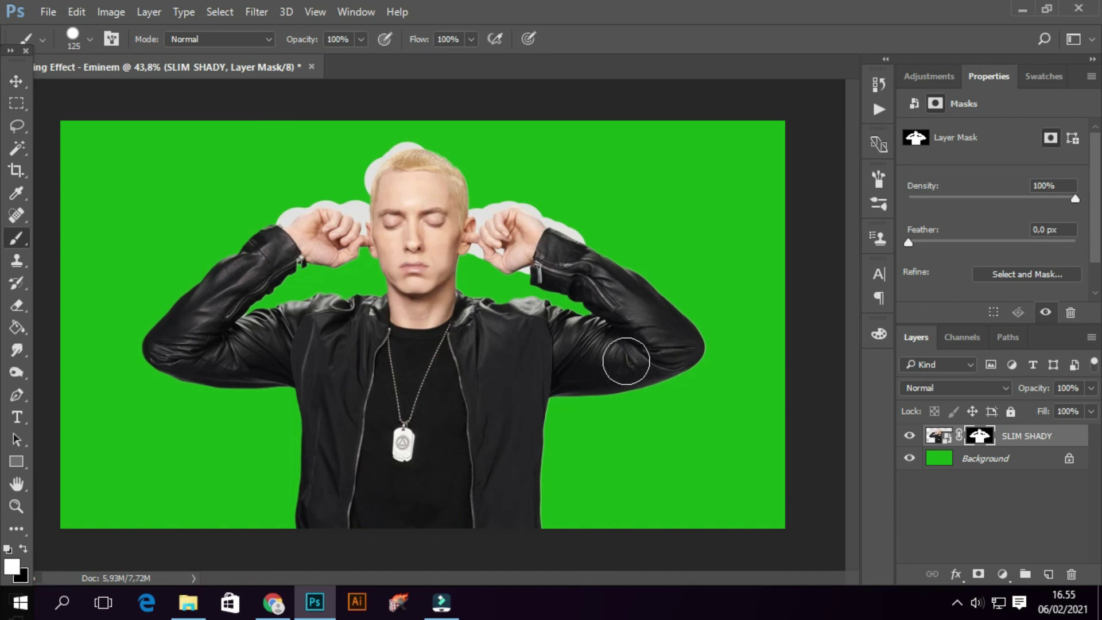
key("z")
left_click_drag(293, 218, 448, 290)
Trace a Pen path around the white patch from the left wrist over knuckles and head.
key("p")
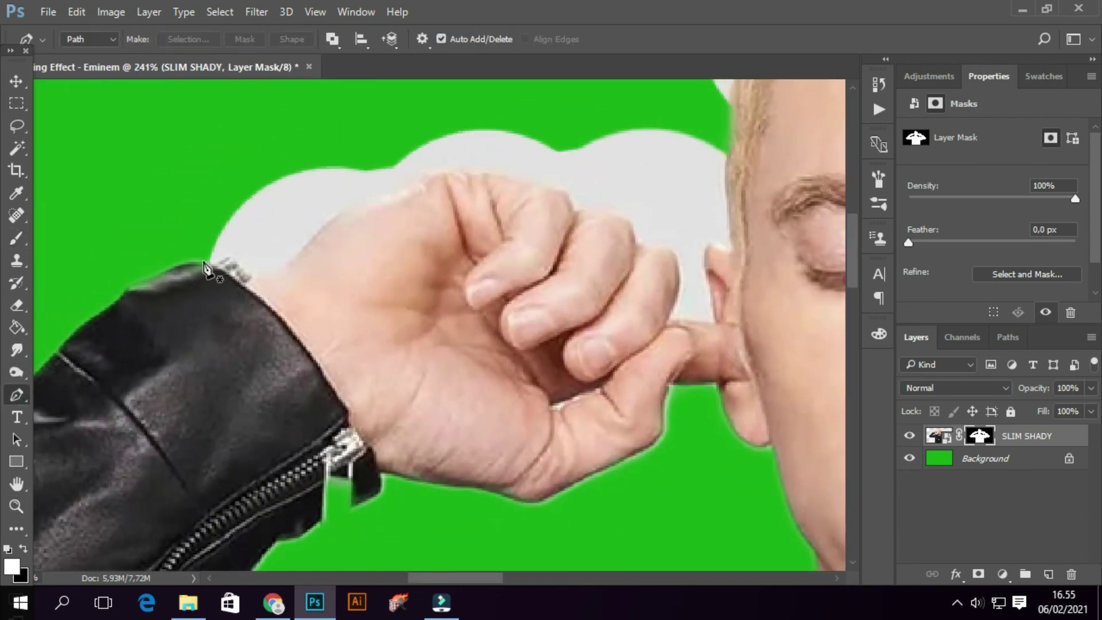
left_click(205, 268)
scroll(205, 268, "up", 3)
scroll(314, 284, "down", 2)
left_click_drag(318, 304, 331, 287)
left_click_drag(473, 210, 565, 197)
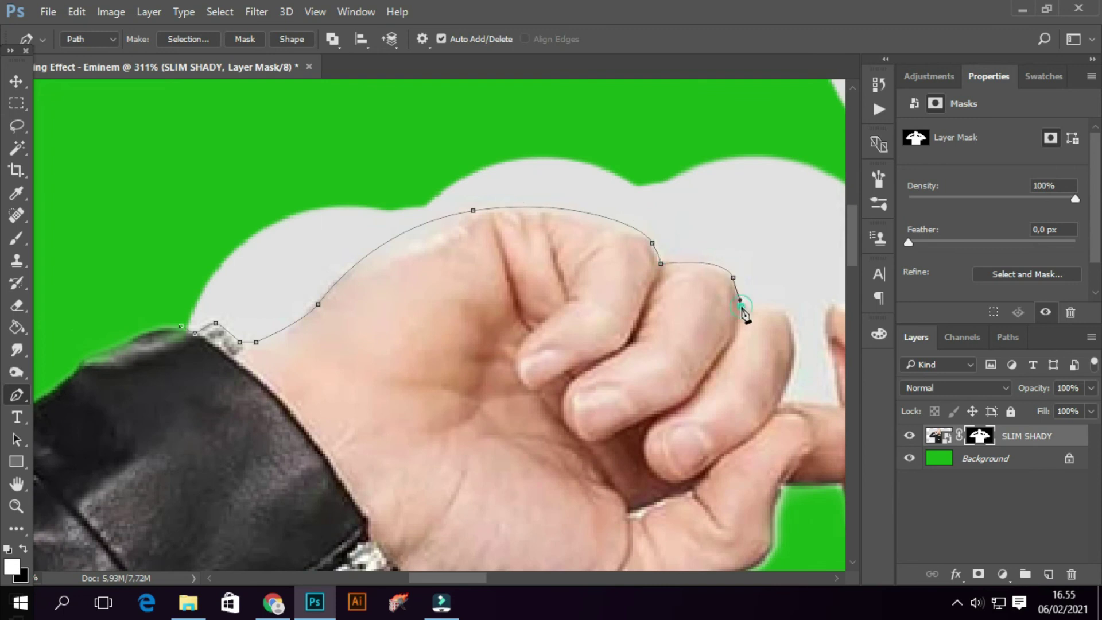
scroll(744, 313, "down", 1)
scroll(744, 313, "right", 3)
left_click_drag(597, 247, 610, 282)
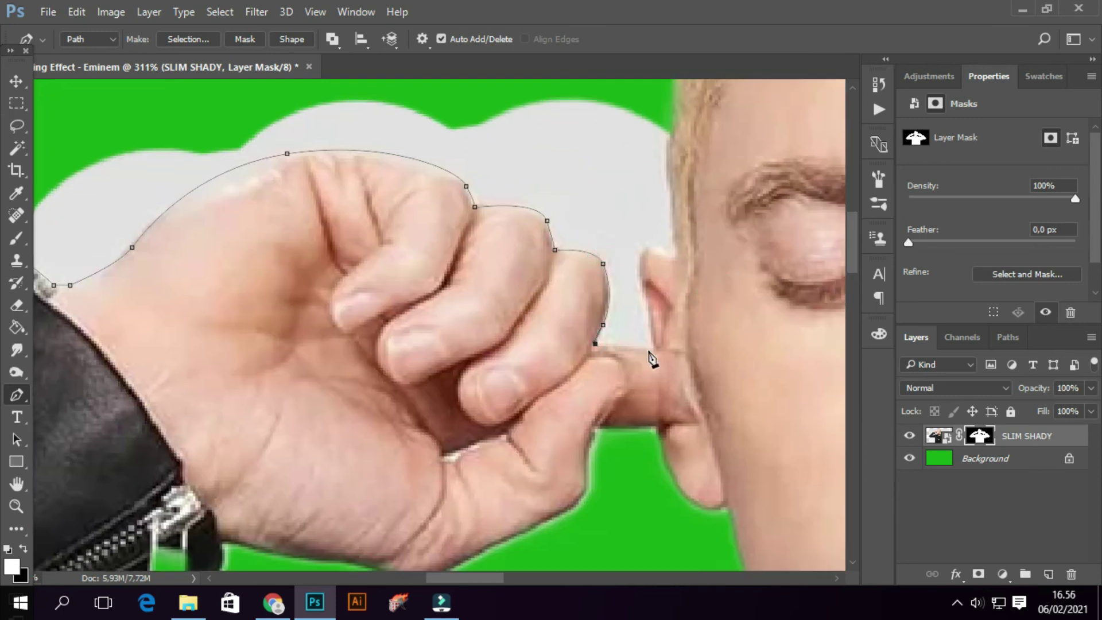
left_click(653, 349)
scroll(652, 336, "up", 3)
left_click_drag(691, 179, 715, 191)
left_click_drag(689, 86, 669, 434)
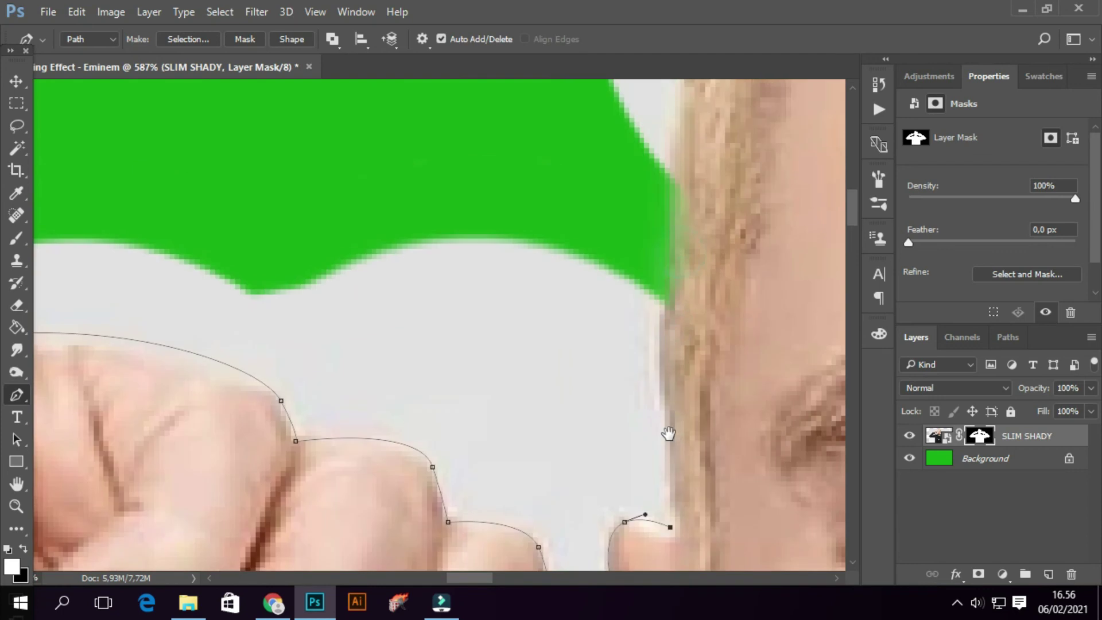
mouse_move(682, 246)
left_mouse_down()
mouse_move(677, 308)
mouse_move(666, 261)
left_mouse_up()
scroll(621, 352, "down", 1)
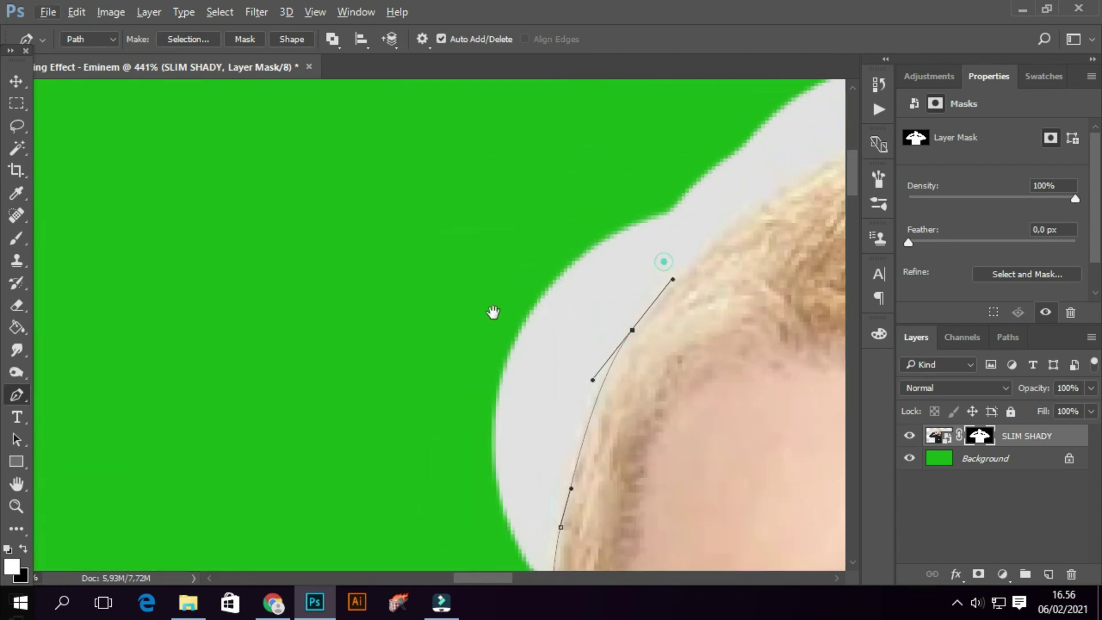
scroll(633, 224, "right", 3)
scroll(633, 224, "up", 1)
scroll(634, 224, "down", 1)
left_click_drag(374, 247, 473, 202)
left_click(566, 201)
left_click_drag(645, 221, 725, 236)
scroll(710, 246, "down", 5)
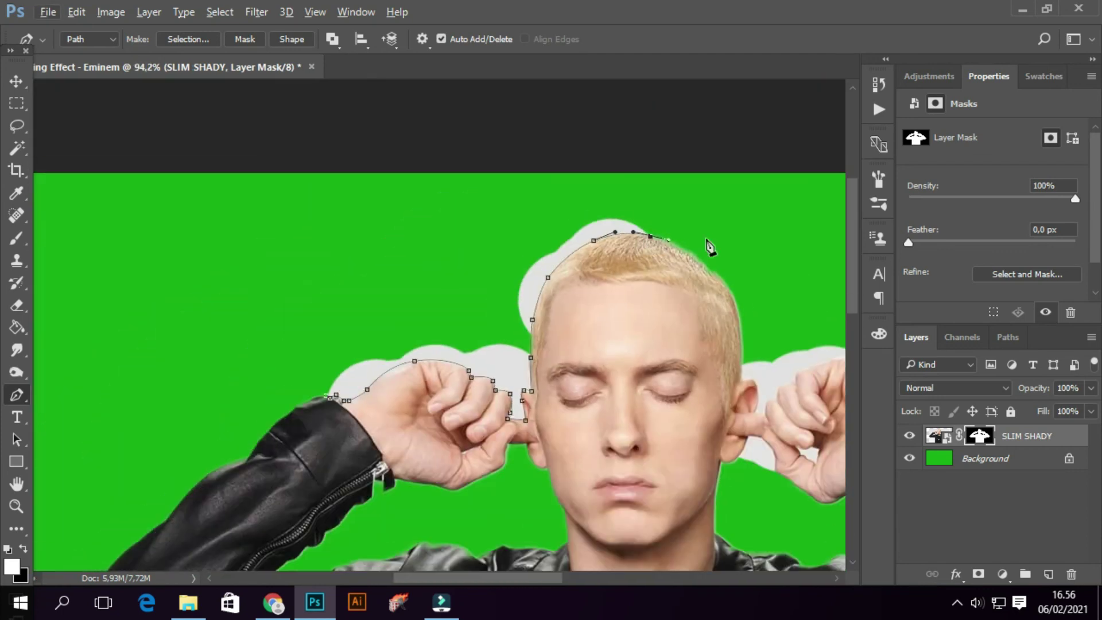
left_click(324, 396)
Turn that path into a selection, fill the mask to hide the patch, and deselect.
right_click(431, 327)
left_click(508, 225)
left_click(646, 249)
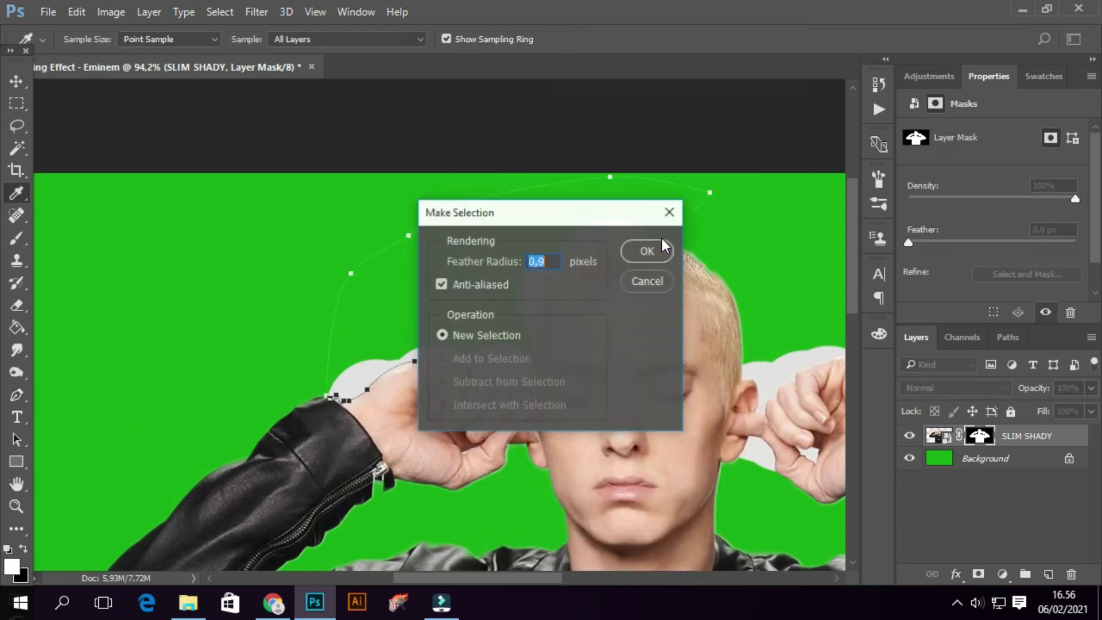
left_click(648, 251)
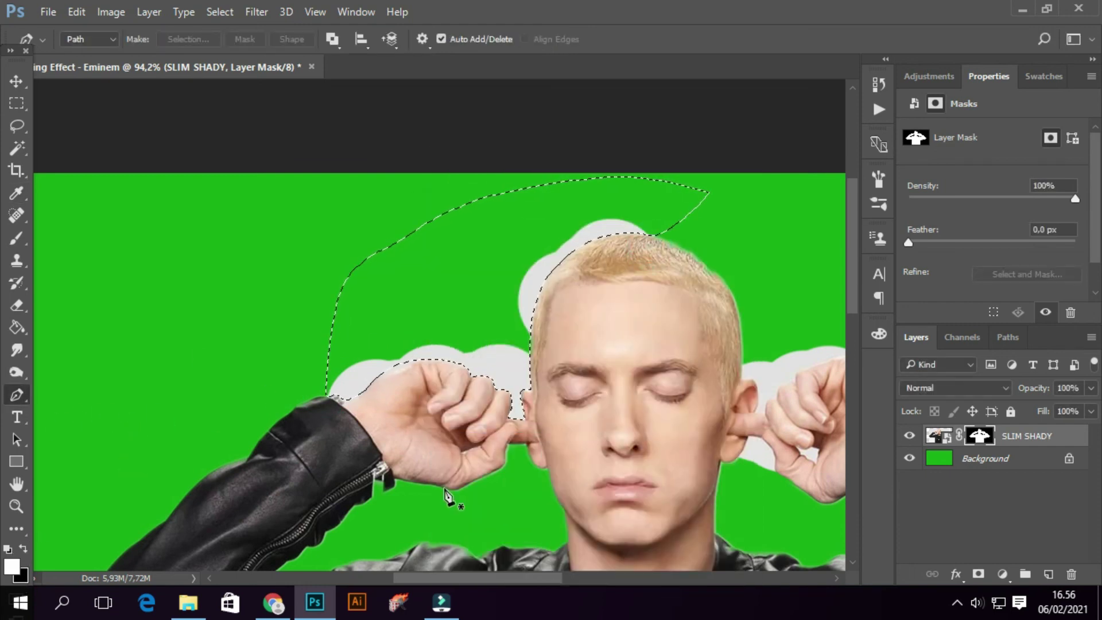
key("Delete")
key("ctrl+d")
Outline the grey patch from the ear around the fingertip, knuckles and sleeve.
scroll(542, 352, "up", 5)
left_click(374, 184)
left_click(367, 251)
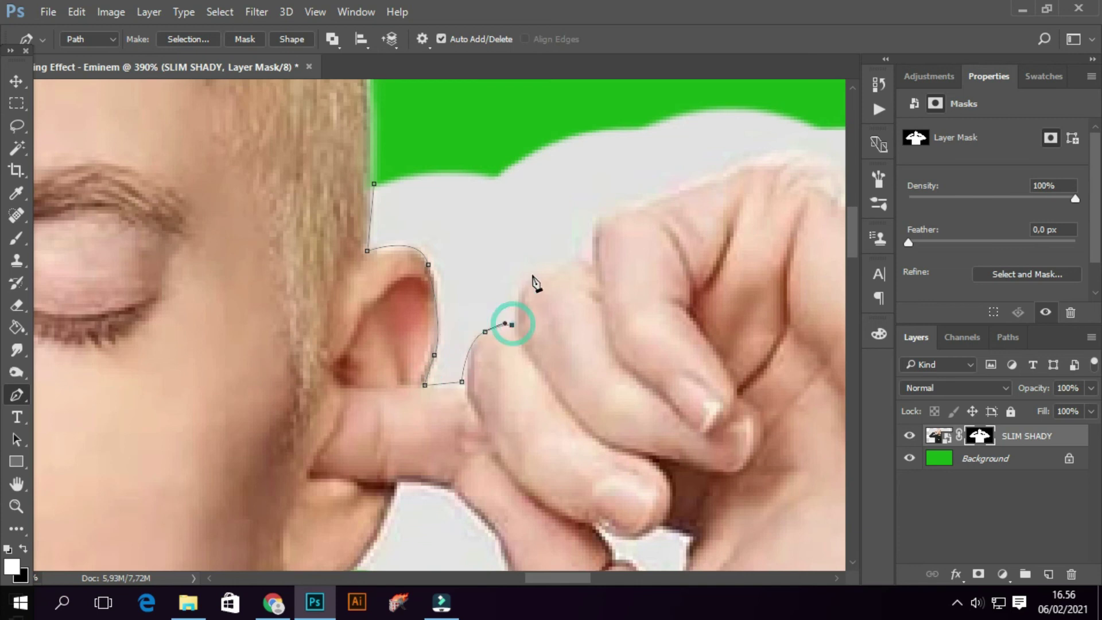
left_click_drag(567, 236, 355, 318)
left_click_drag(526, 253, 561, 240)
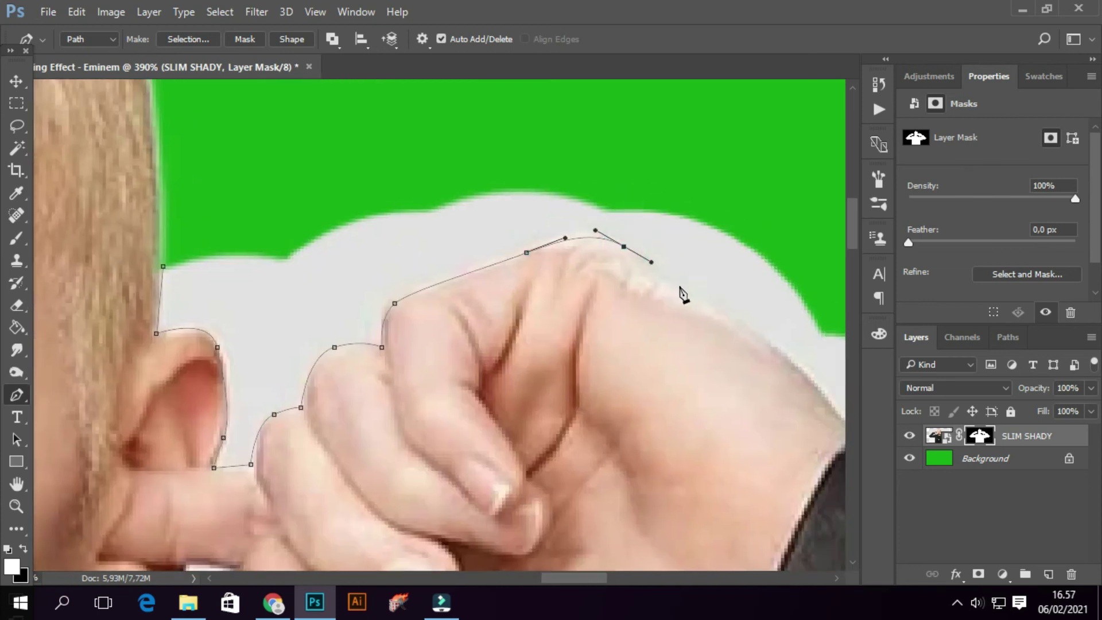
left_click(681, 287)
left_click_drag(682, 295, 456, 227)
left_click_drag(575, 302, 605, 337)
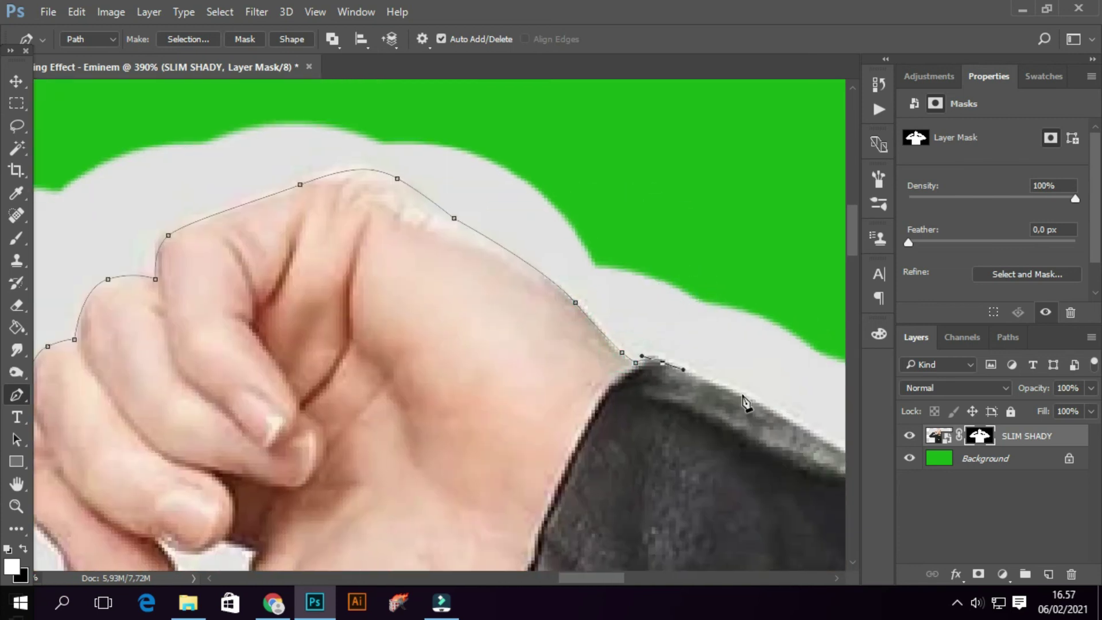
left_click(744, 395)
left_click_drag(838, 468, 544, 264)
scroll(728, 354, "down", 5)
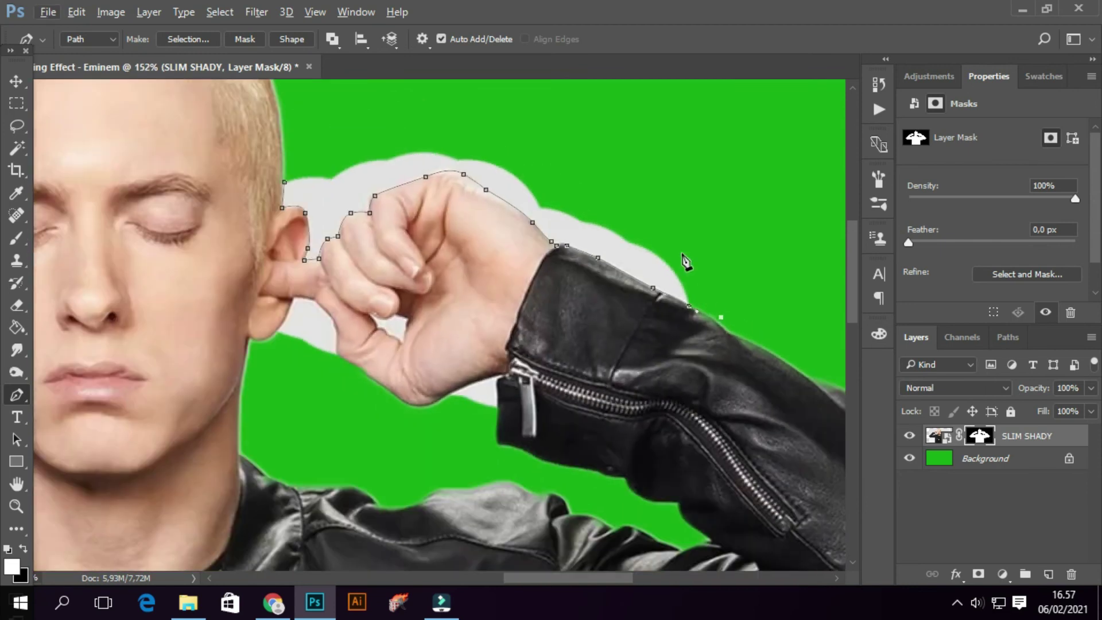
Convert the traced outline to a selection and mask out the grey patch.
right_click(358, 186)
left_click(402, 227)
key("Return")
key("Delete")
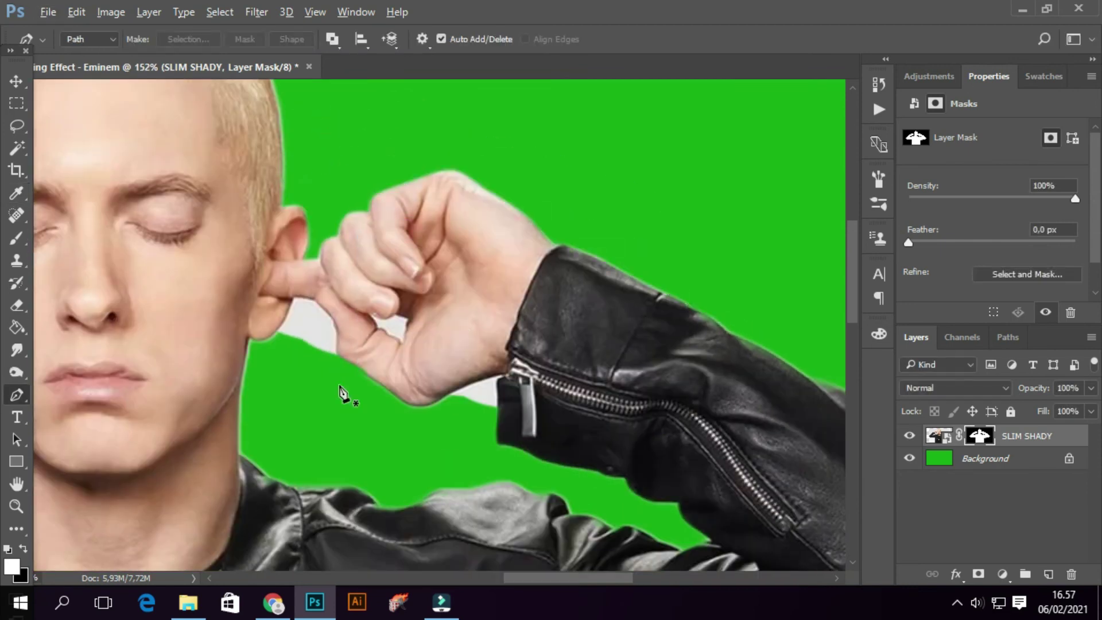
Return to the Pen tool and mask out the white gap under the left hand.
scroll(212, 231, "up", 5)
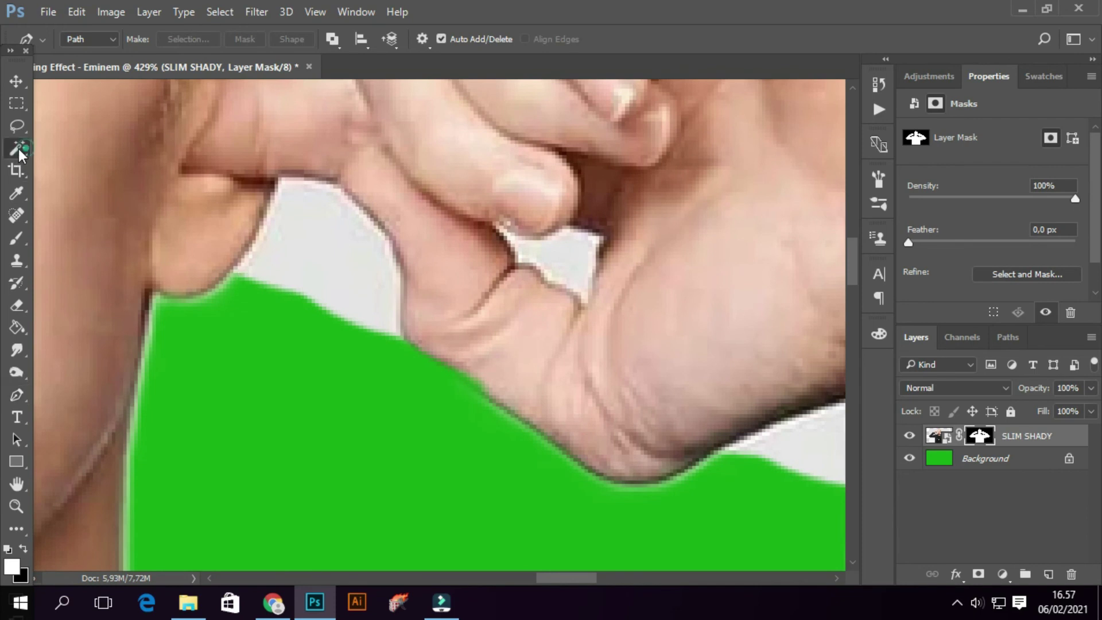
left_click(16, 148)
right_click(16, 148)
left_click(16, 396)
scroll(246, 278, "up", 2)
left_click(222, 277)
left_click_drag(270, 194, 280, 176)
left_click(223, 278)
right_click(328, 218)
left_click(406, 229)
key("Return")
key("Delete")
Trace and mask out the white patch along the right finger.
left_click(577, 212)
left_click(690, 315)
left_click(705, 306)
left_click(720, 243)
left_click(670, 212)
left_click(577, 213)
right_click(724, 215)
left_click(718, 228)
key("Return")
key("Delete")
Trace and mask out the white sliver beside the hand near the zipper.
scroll(657, 283, "down", 5)
scroll(517, 375, "up", 5)
left_click(515, 367)
left_click(515, 252)
left_click(366, 303)
left_click(294, 350)
left_click(336, 365)
left_click(515, 366)
right_click(424, 394)
left_click(504, 230)
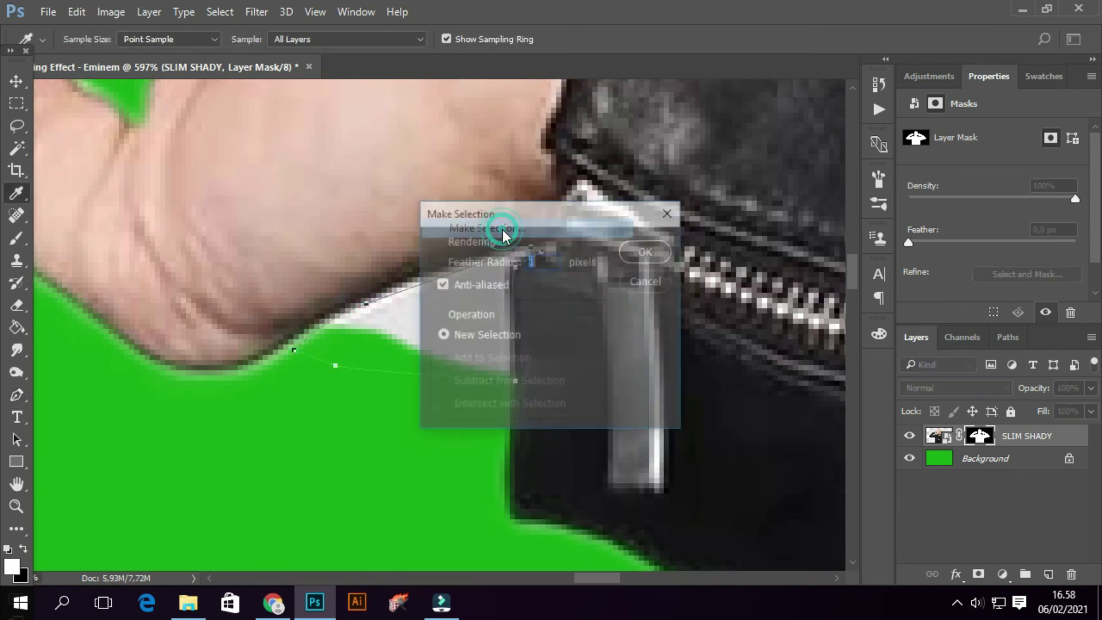
key("Return")
key("Delete")
Pan around to review the cleaned-up figure on the green background.
scroll(303, 243, "down", 6)
scroll(303, 243, "up", 3)
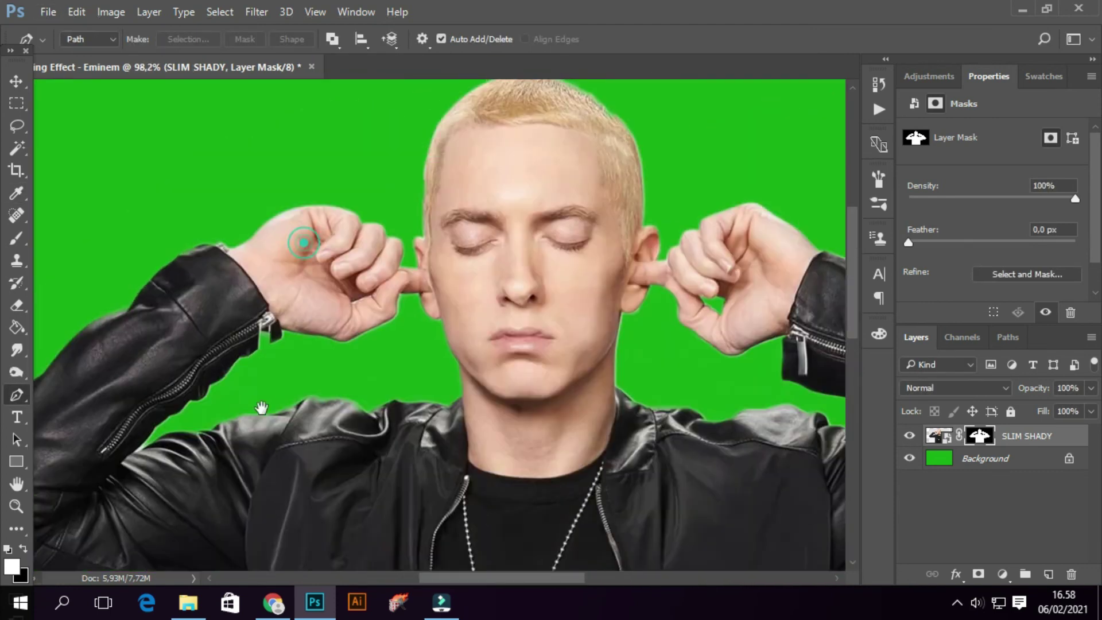
scroll(423, 226, "down", 2)
scroll(504, 246, "up", 2)
scroll(574, 230, "down", 3)
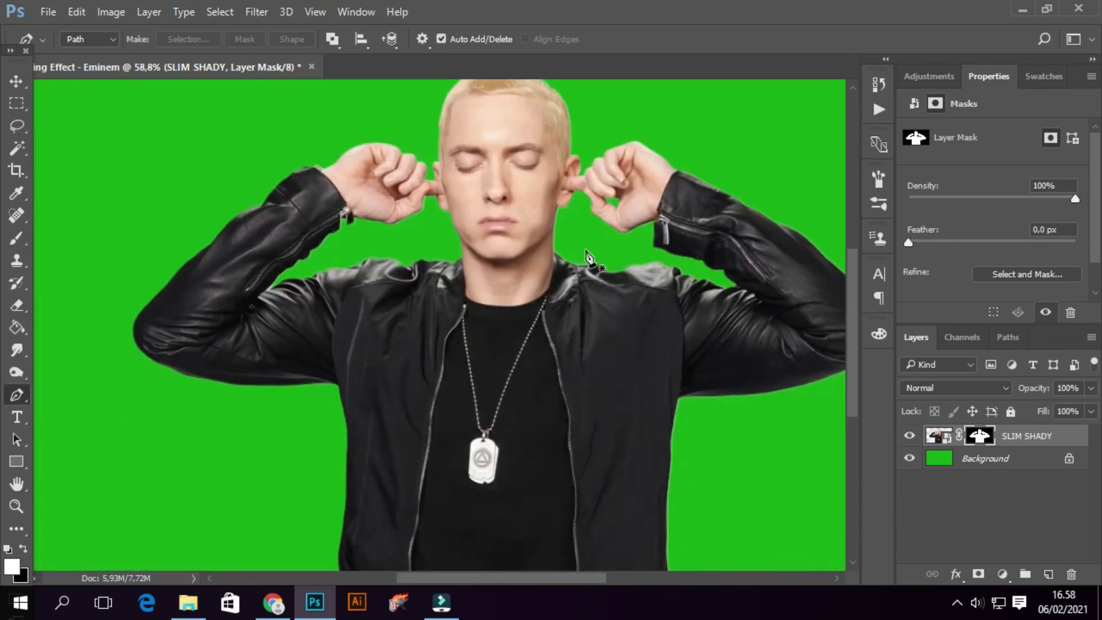
left_click_drag(595, 299, 505, 312)
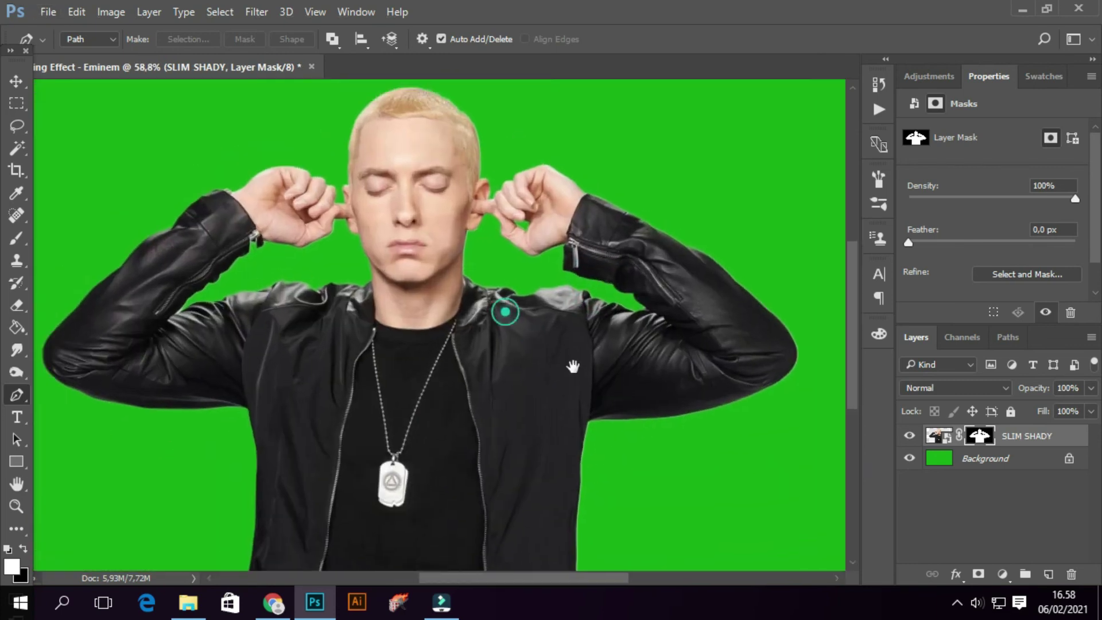
left_click_drag(573, 366, 624, 406)
Show the SLIM SHADY mask on its own and set up a 20 px soft round brush.
left_click(987, 438, "alt")
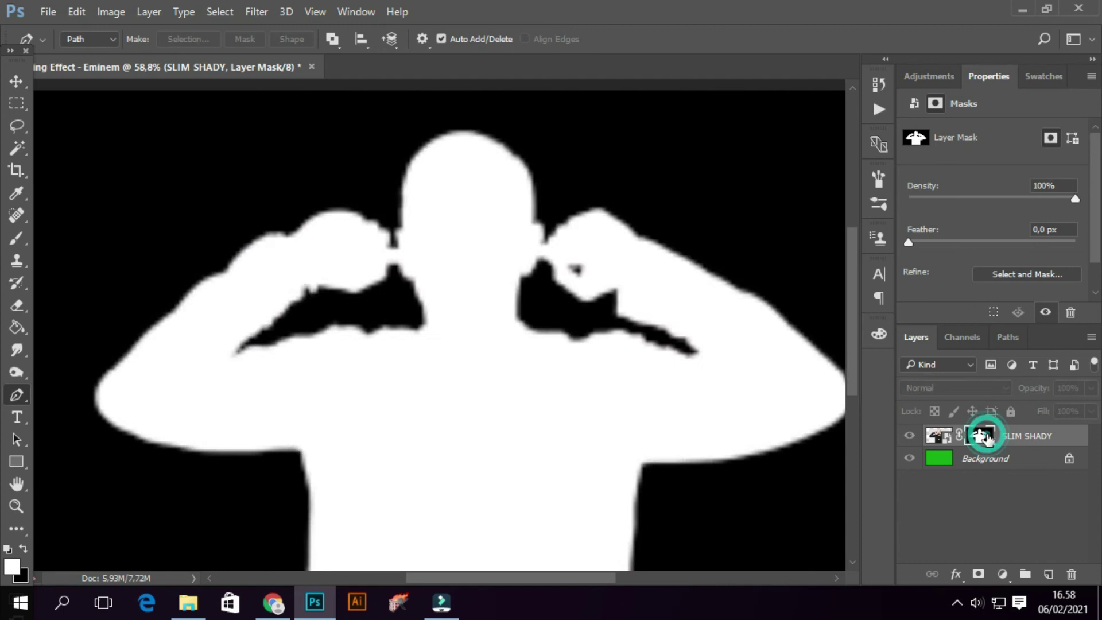
scroll(542, 167, "up", 2)
scroll(543, 167, "up", 3)
left_click_drag(540, 159, 587, 226)
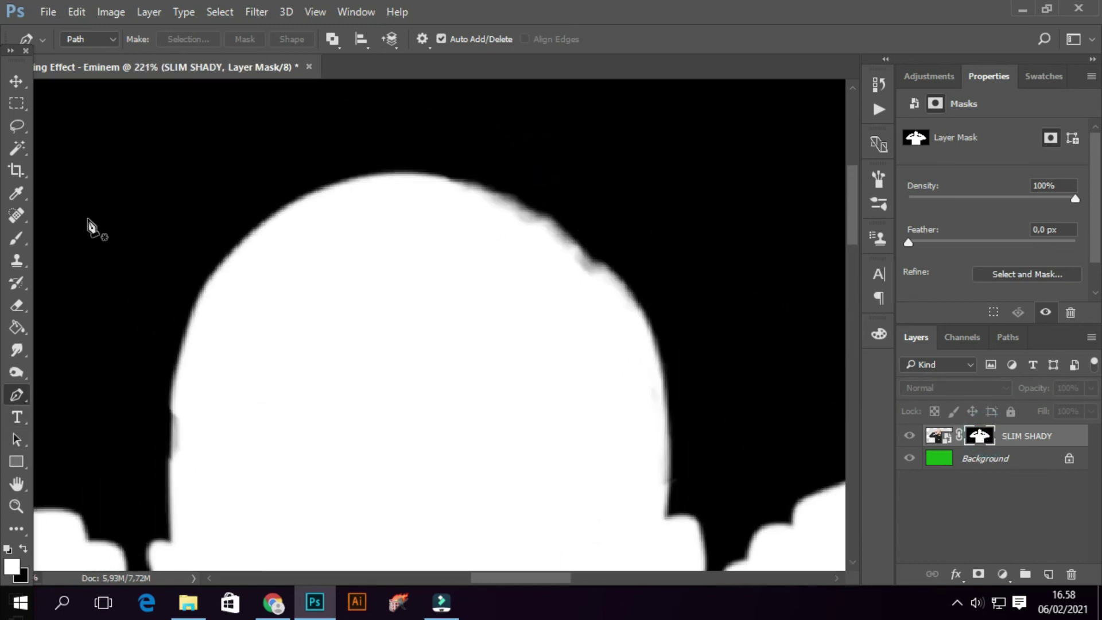
left_click(16, 237)
right_click(653, 319)
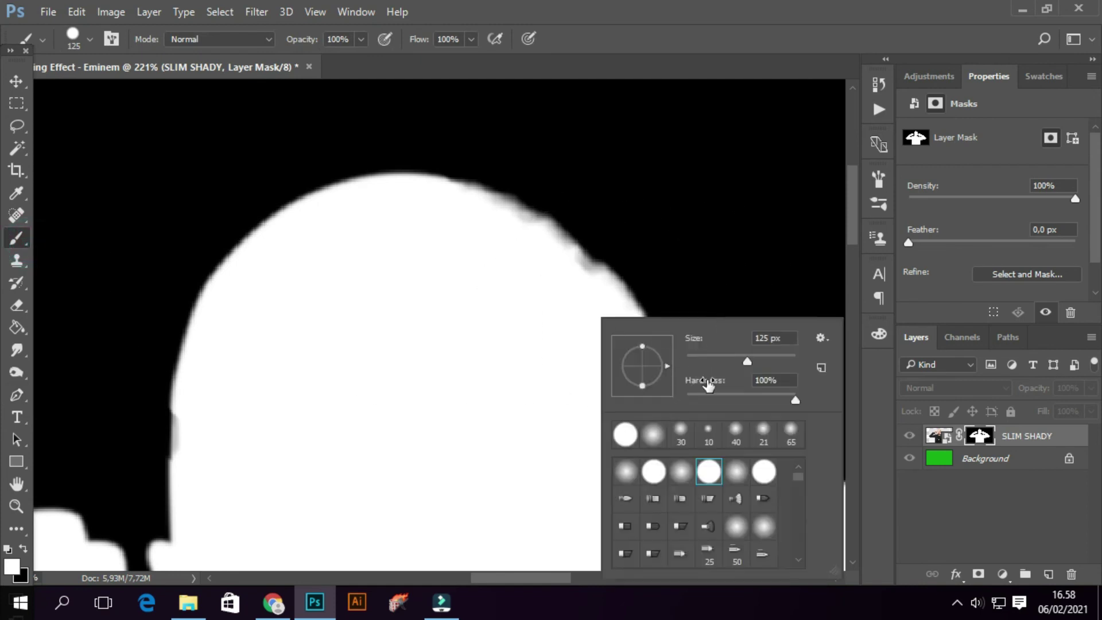
left_click(446, 221)
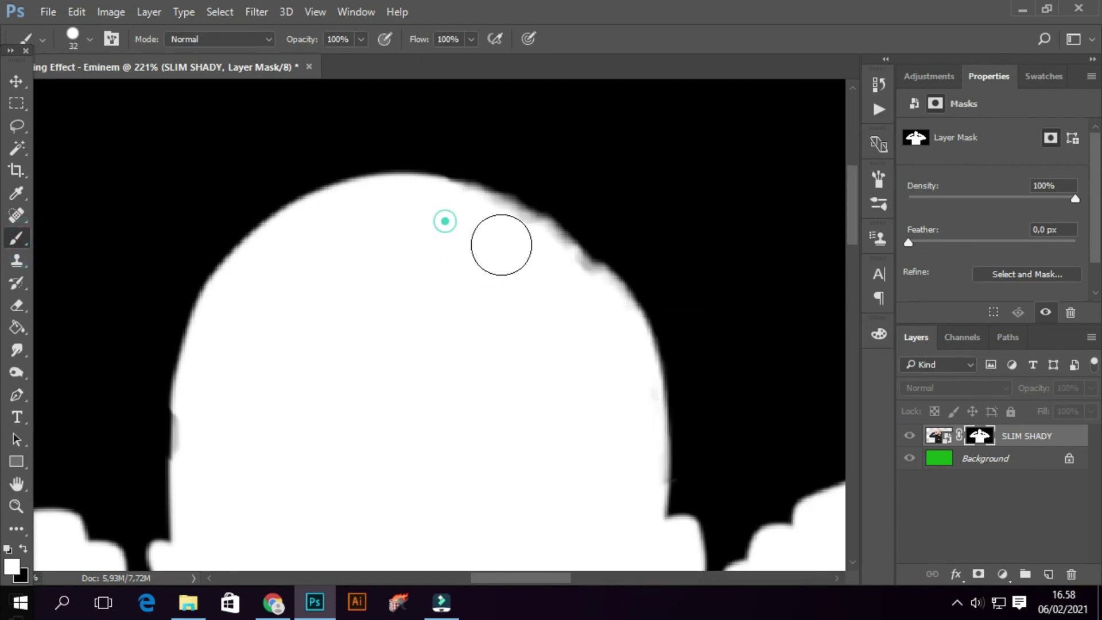
right_click(524, 305)
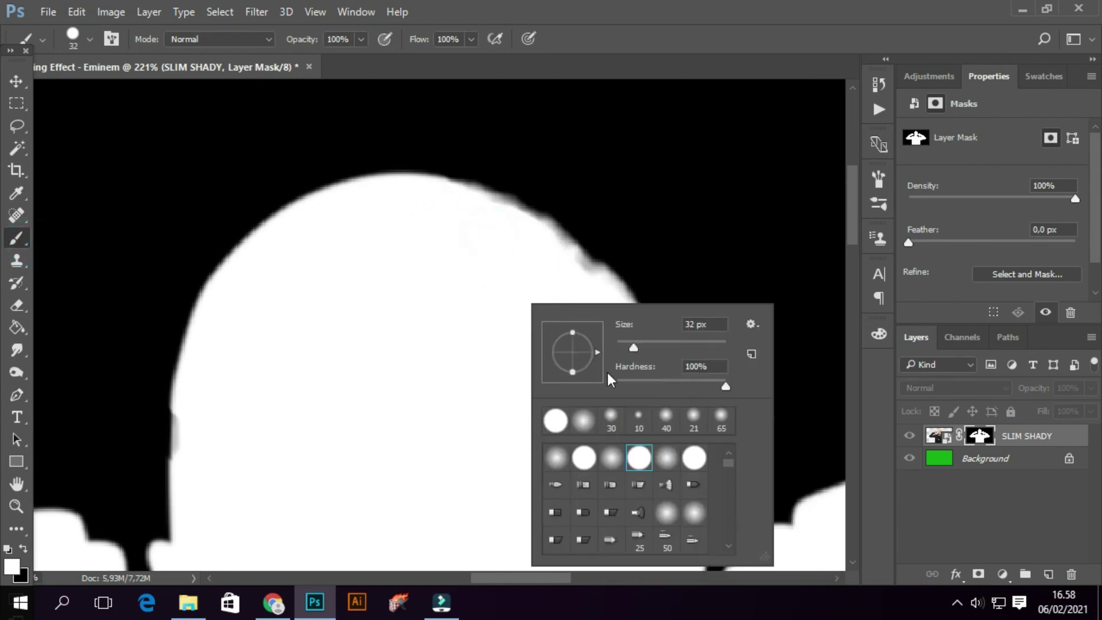
left_click(659, 467)
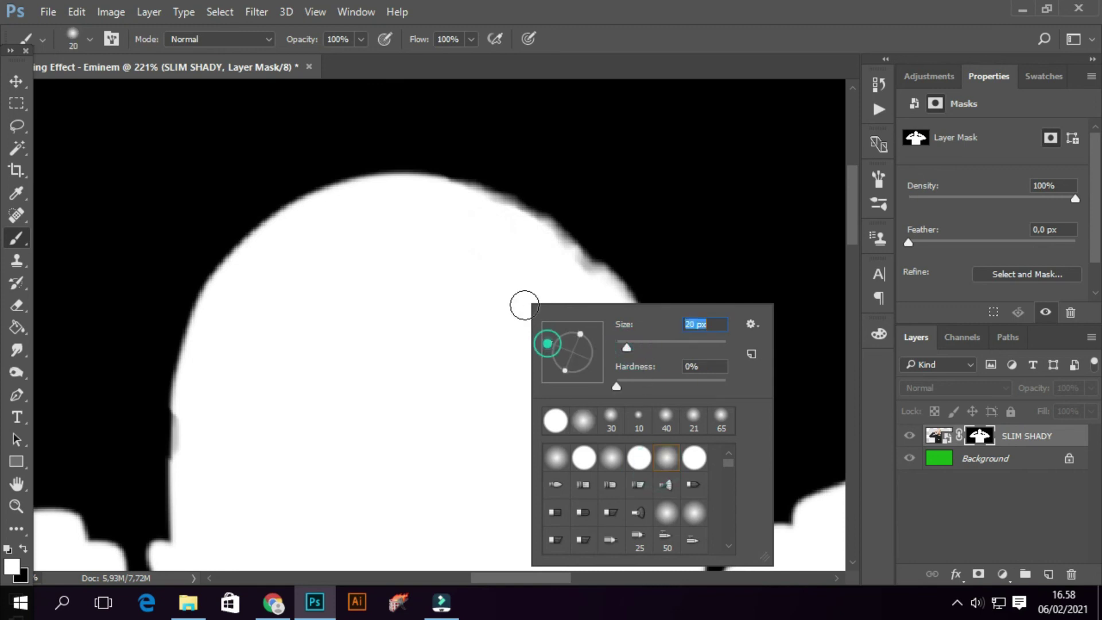
left_click(505, 296)
Switch the brush to a hard round tip for crisp mask edges.
scroll(534, 285, "up", 1)
scroll(580, 278, "up", 1)
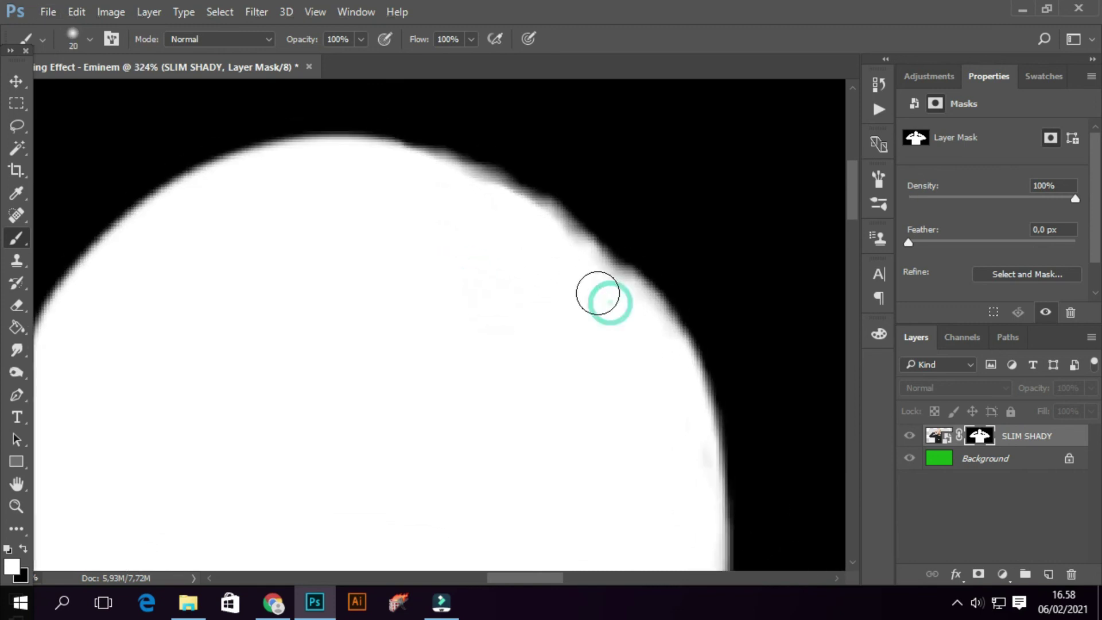
scroll(487, 391, "down", 5)
scroll(436, 408, "down", 2)
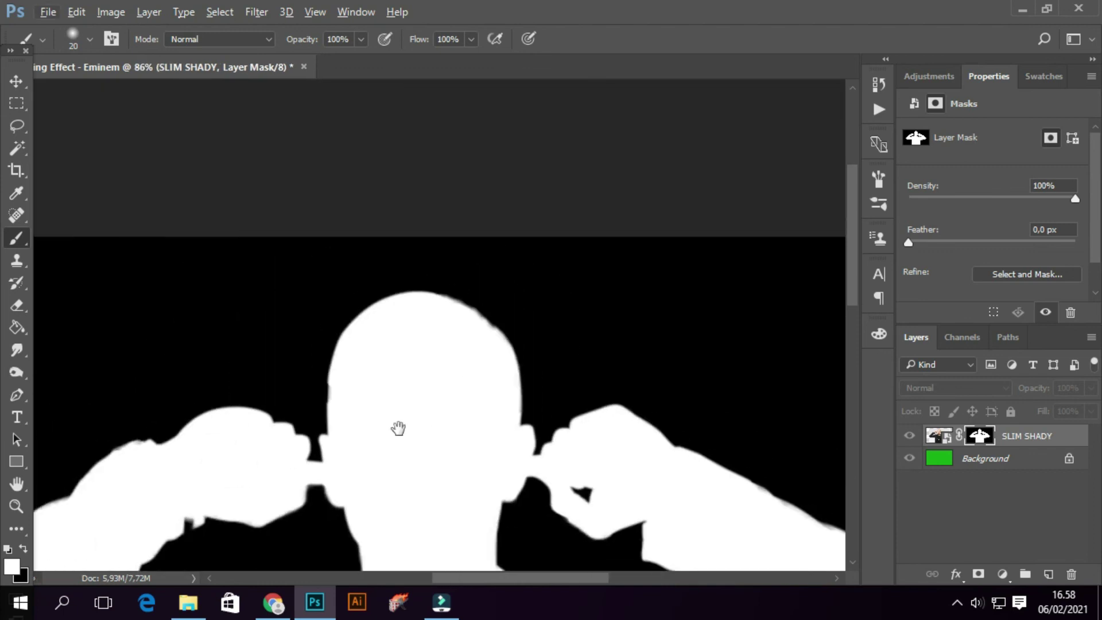
scroll(544, 239, "up", 1)
scroll(290, 285, "up", 2)
scroll(304, 284, "up", 1)
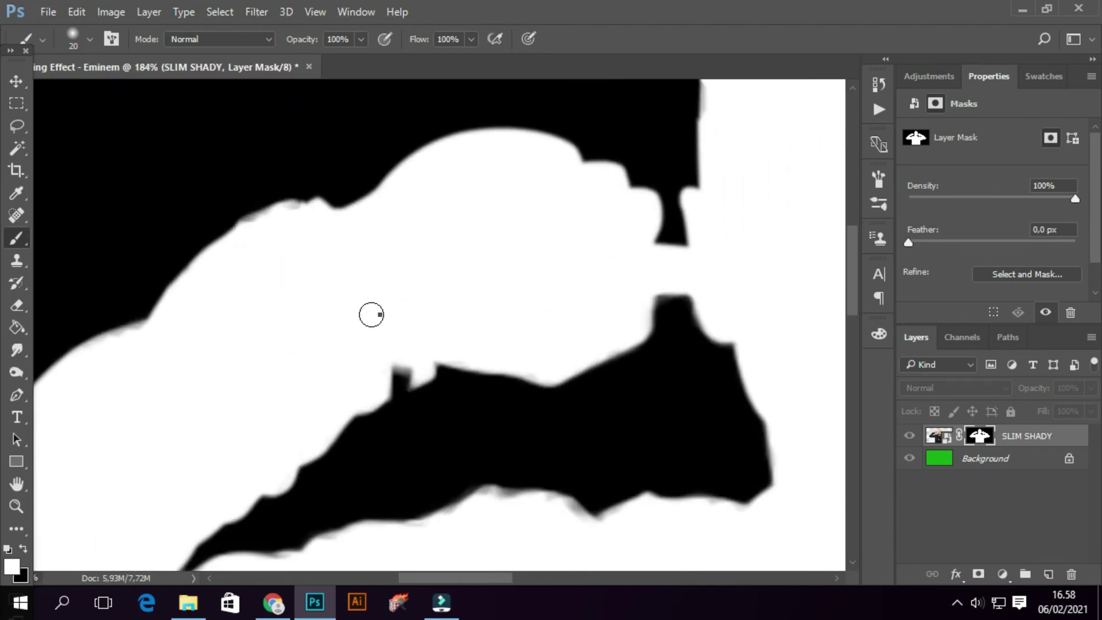
right_click(369, 313)
left_click(484, 463)
left_click(303, 263)
Paint away the grey fuzz along the mask edges with the hard brush.
scroll(304, 263, "up", 3)
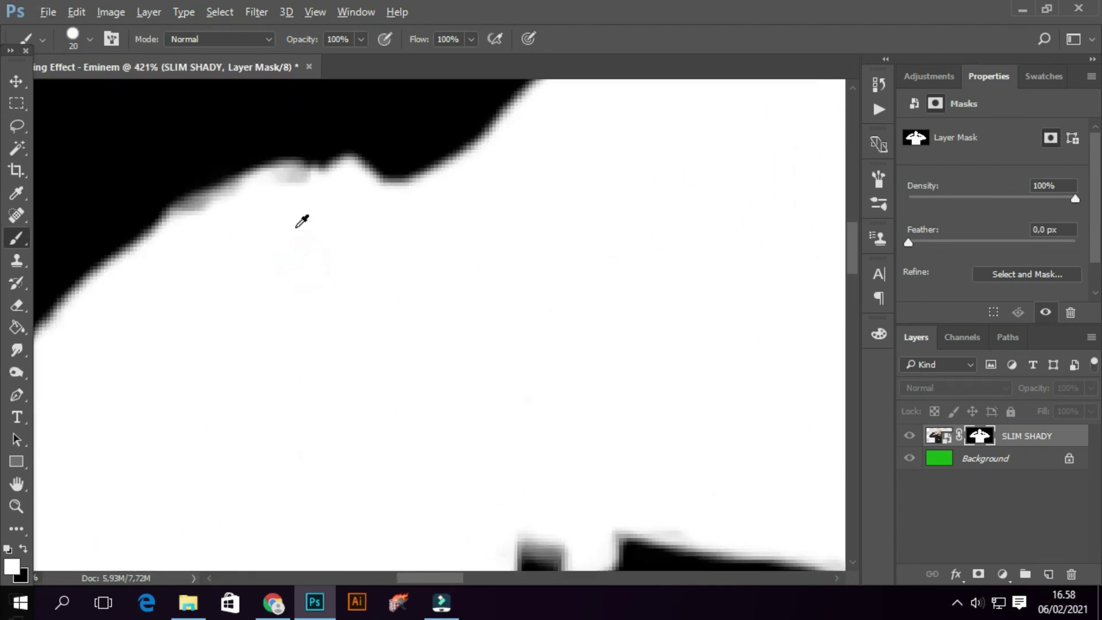
scroll(302, 221, "up", 2)
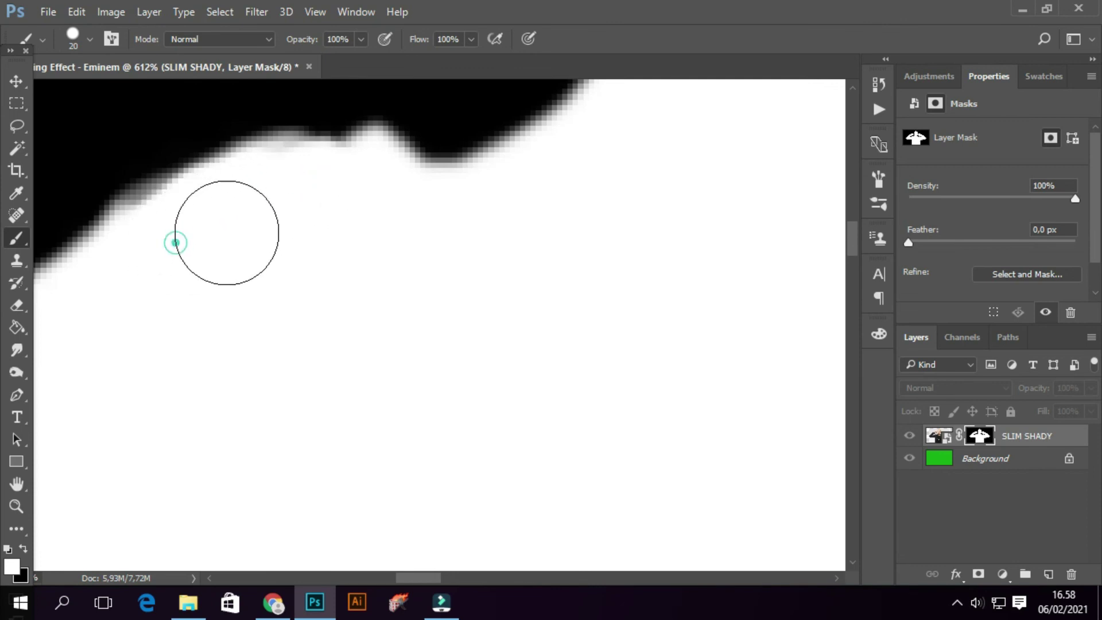
scroll(225, 209, "down", 4)
scroll(375, 254, "down", 2)
left_click_drag(607, 351, 216, 282)
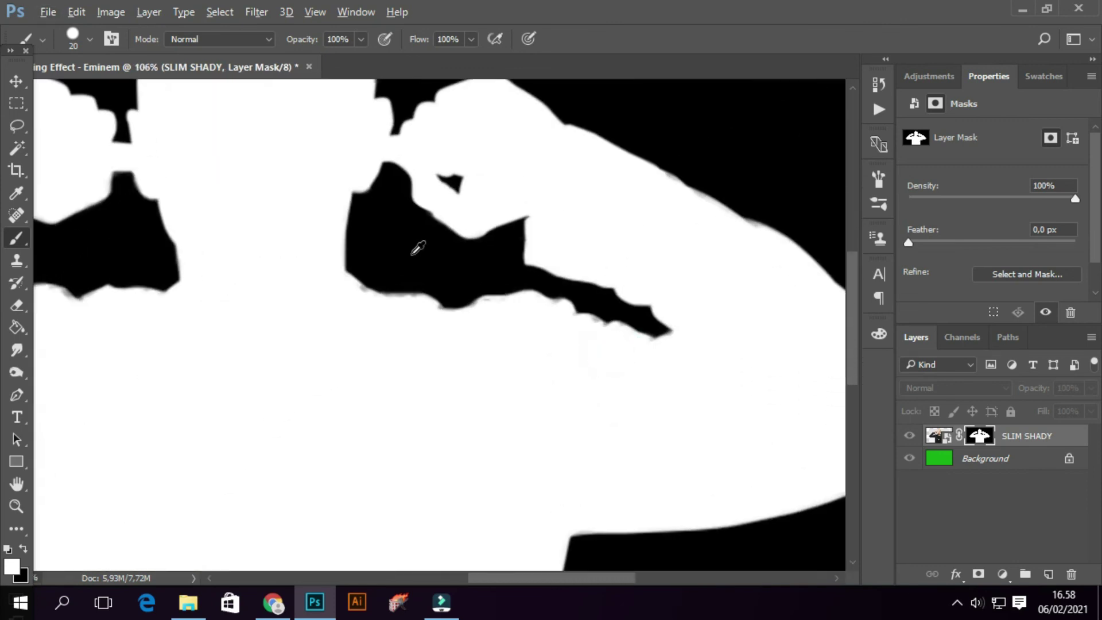
scroll(302, 365, "up", 4)
left_click_drag(281, 316, 482, 367)
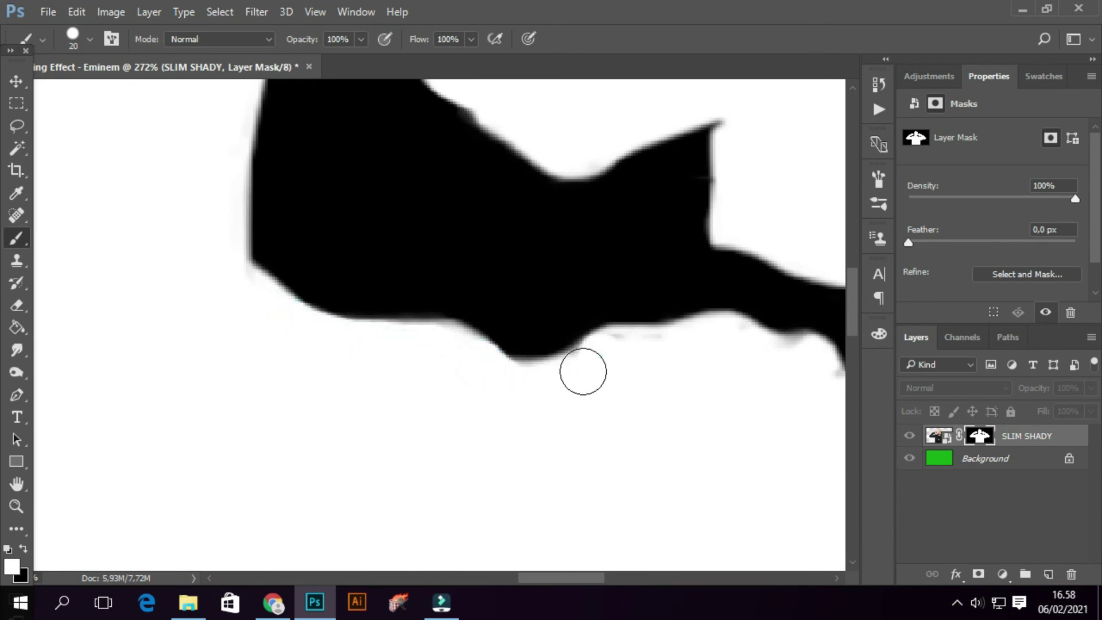
scroll(574, 362, "down", 5)
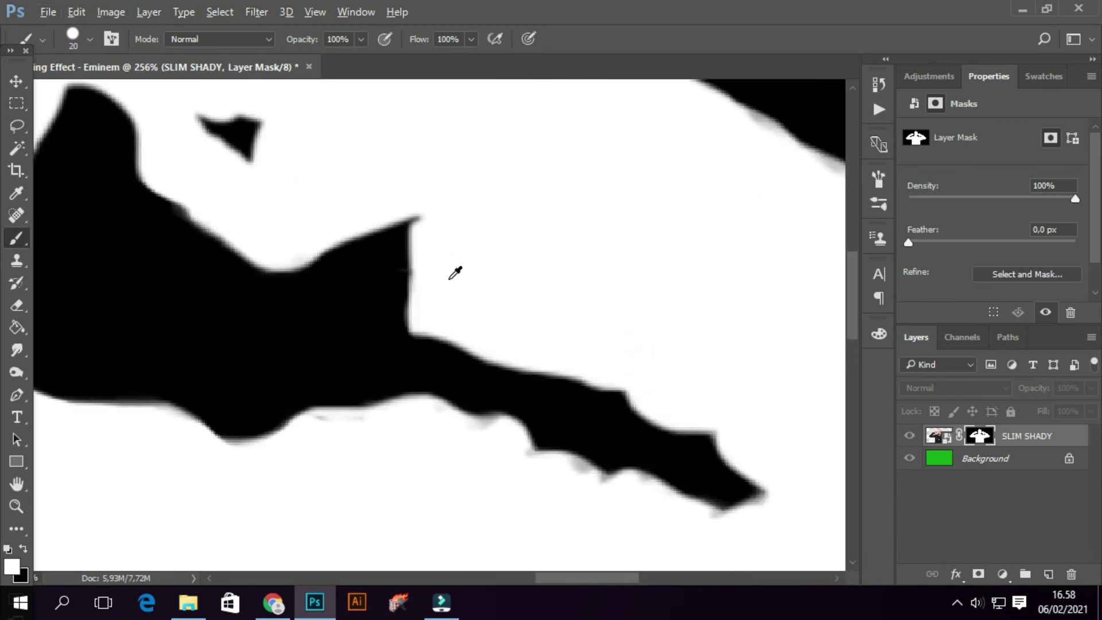
scroll(459, 287, "down", 3)
scroll(491, 367, "up", 2)
scroll(500, 356, "up", 3)
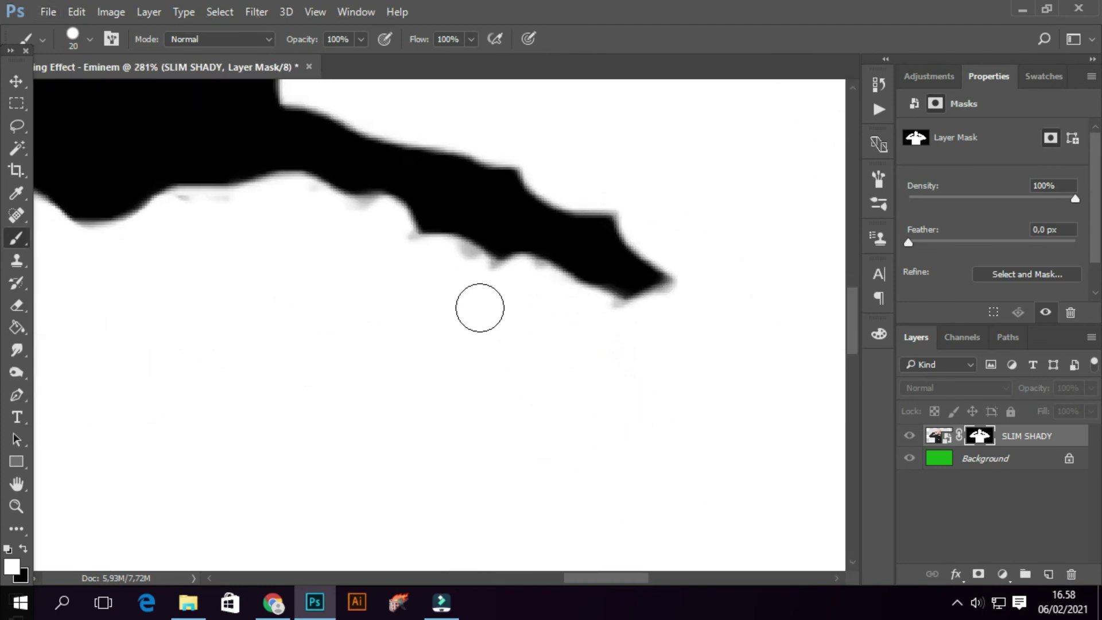
left_click_drag(463, 270, 616, 328)
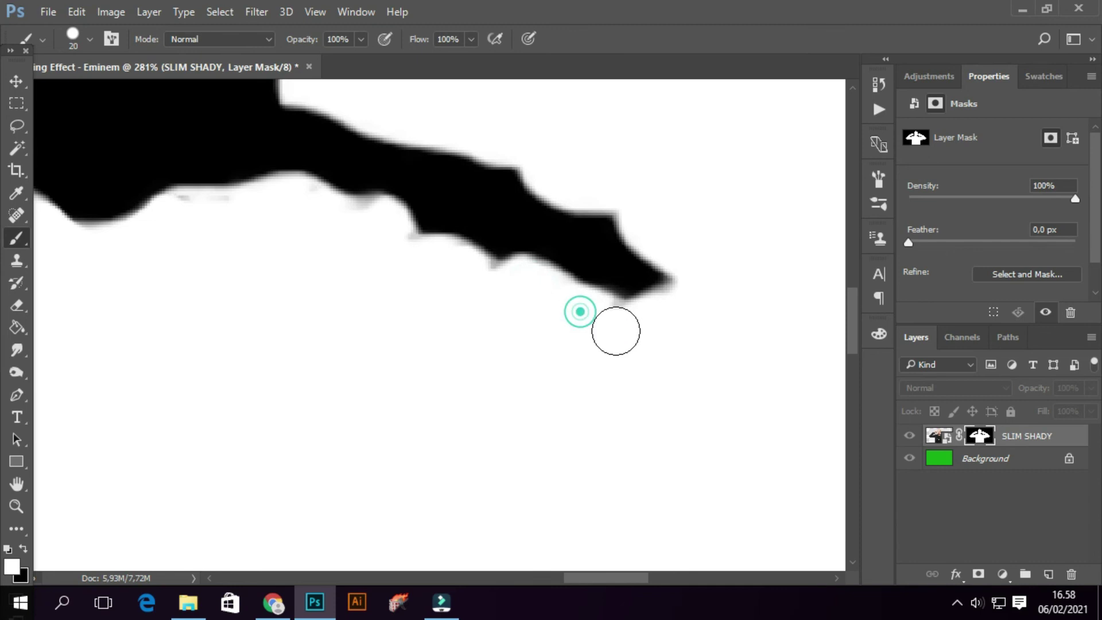
scroll(444, 348, "down", 3)
Touch up the mask fringe around the mouth and arm, then return to the photo view.
left_click_drag(246, 306, 668, 273)
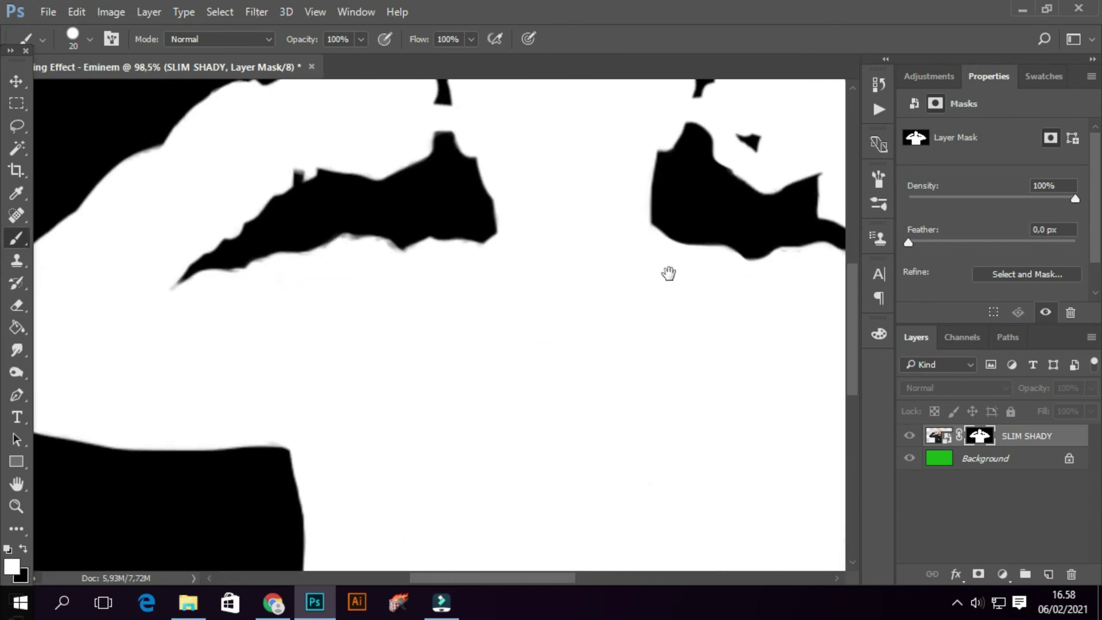
left_click_drag(320, 294, 454, 310)
scroll(468, 279, "up", 2)
scroll(402, 264, "up", 2)
left_click(322, 237)
left_click(402, 230)
left_click_drag(507, 189, 536, 178)
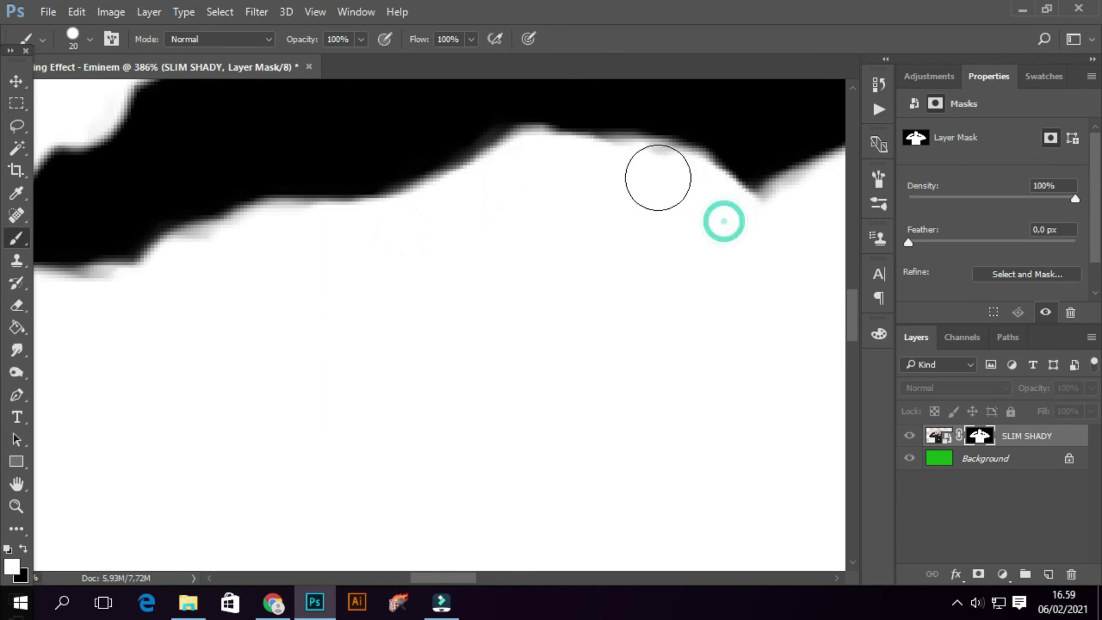
scroll(573, 248, "down", 2)
scroll(574, 248, "down", 3)
left_click_drag(454, 262, 426, 294)
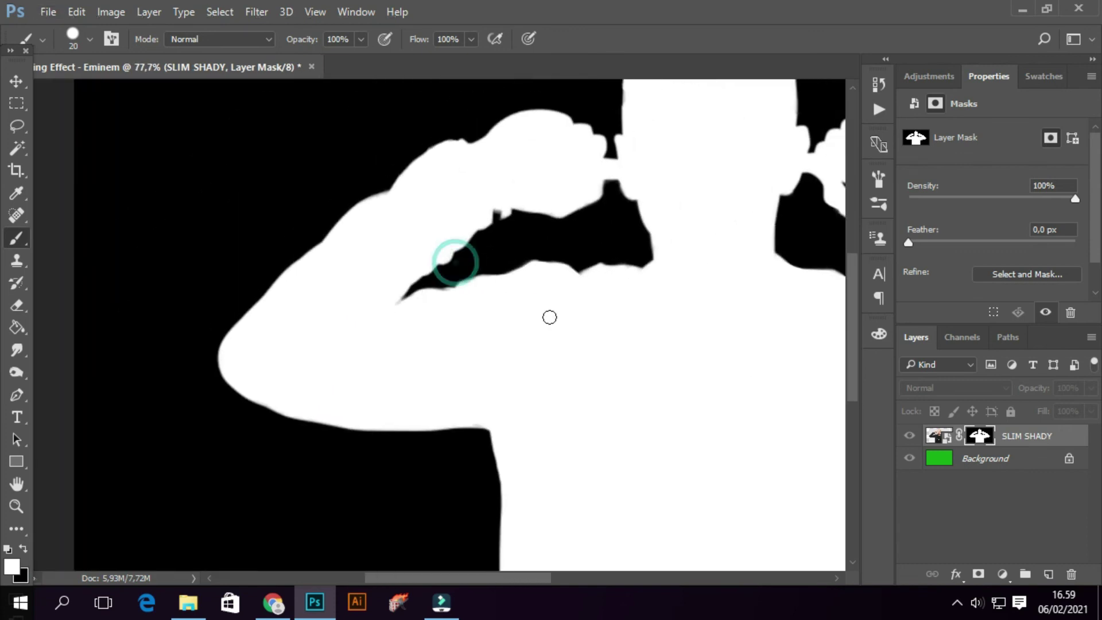
left_click(981, 436, "alt")
Pen-trace the sleeve edge, convert it to a selection and fill it black on the mask.
scroll(437, 335, "up", 2)
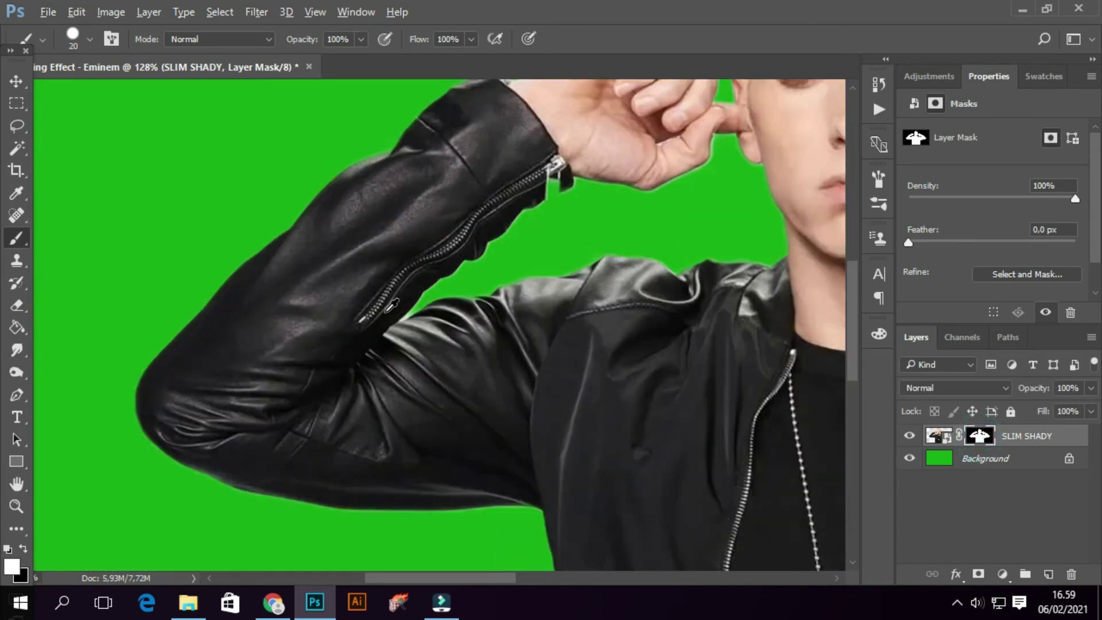
scroll(436, 335, "up", 3)
scroll(437, 335, "up", 1)
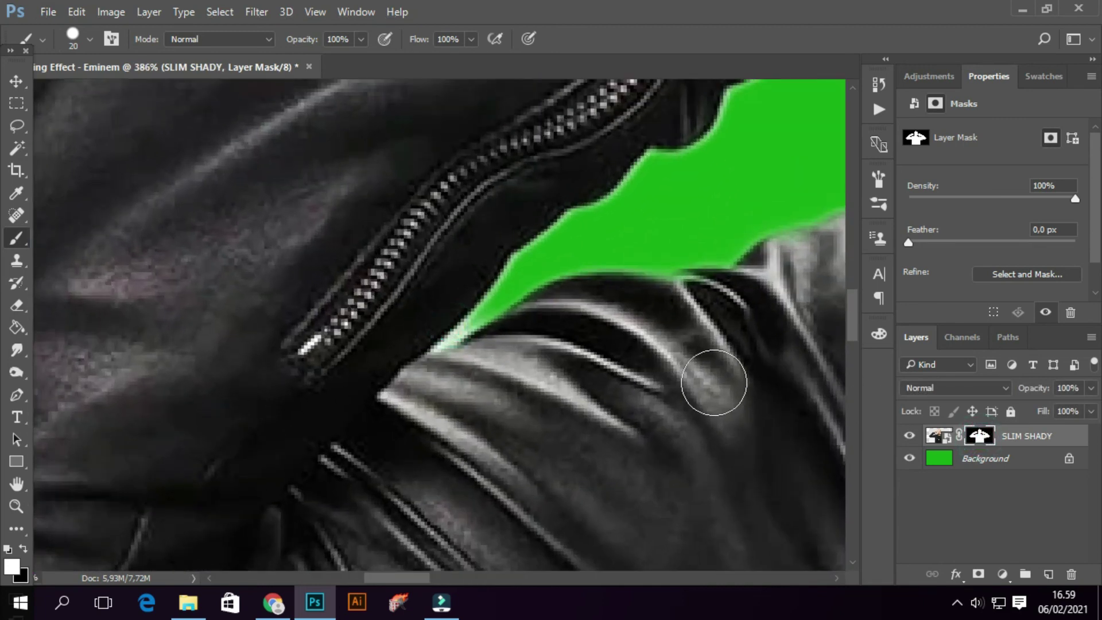
key("p")
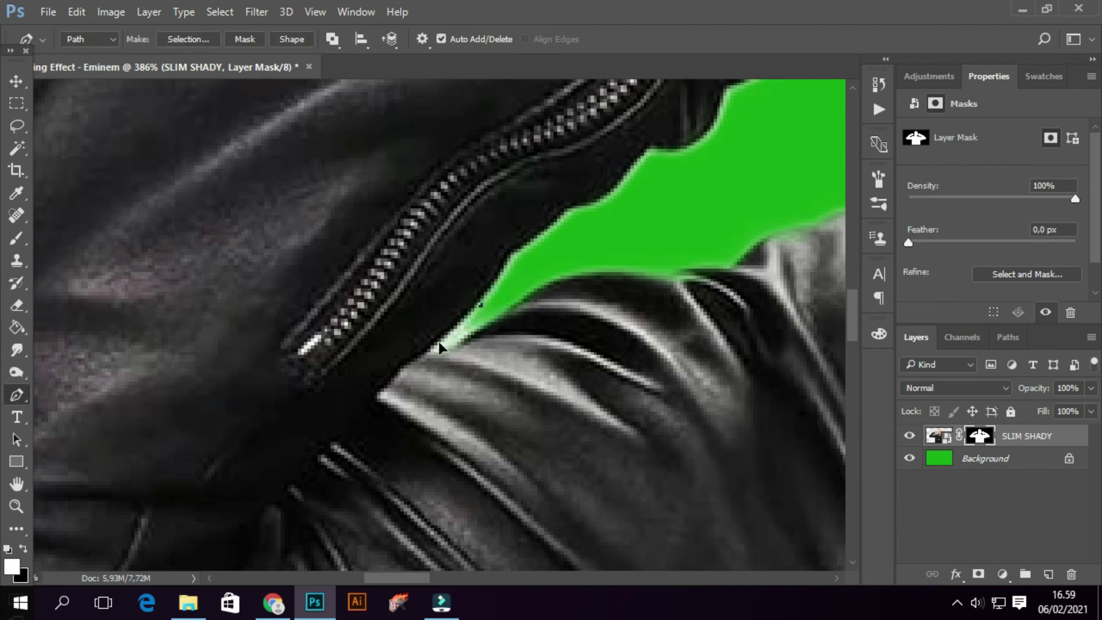
left_click(428, 353)
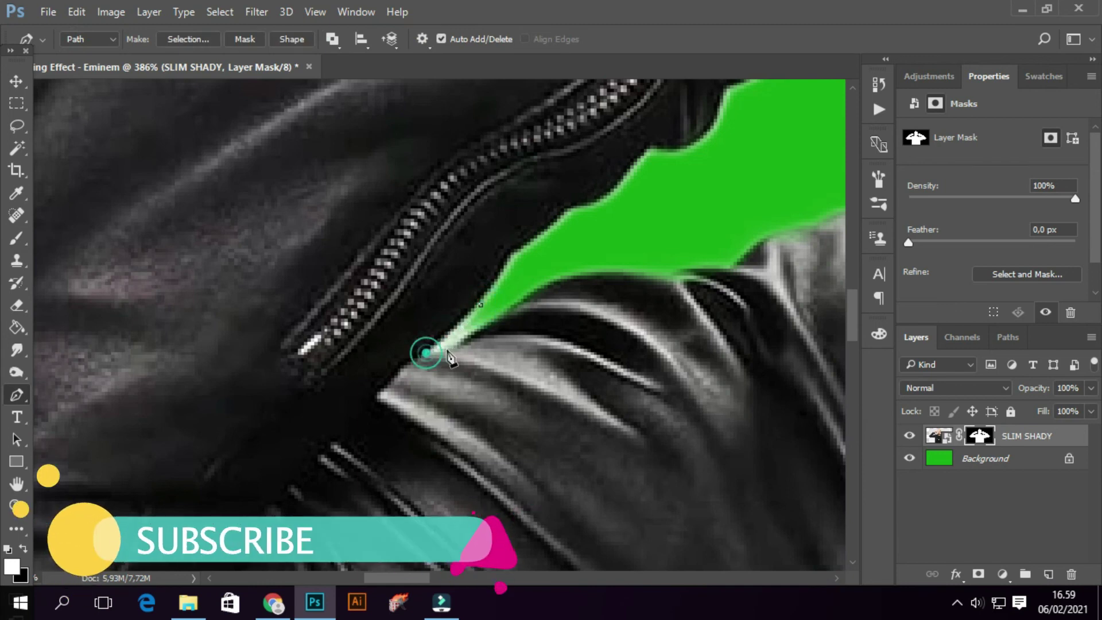
left_click_drag(494, 322, 516, 308)
left_click_drag(601, 272, 643, 270)
left_click(678, 235)
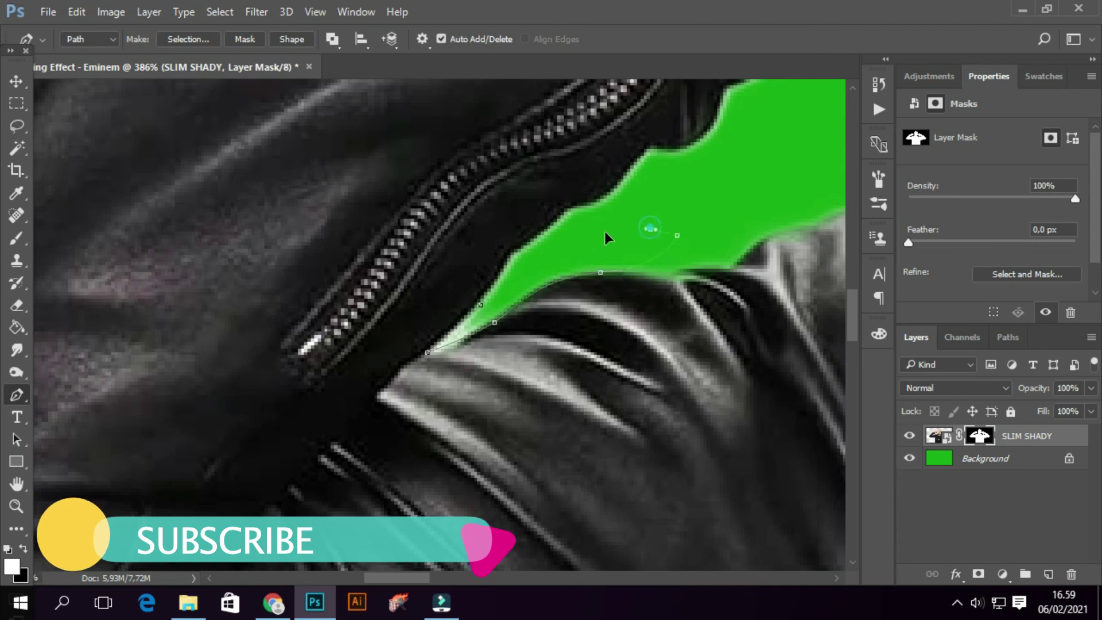
key("ctrl+Return")
key("alt+BackSpace")
key("ctrl+d")
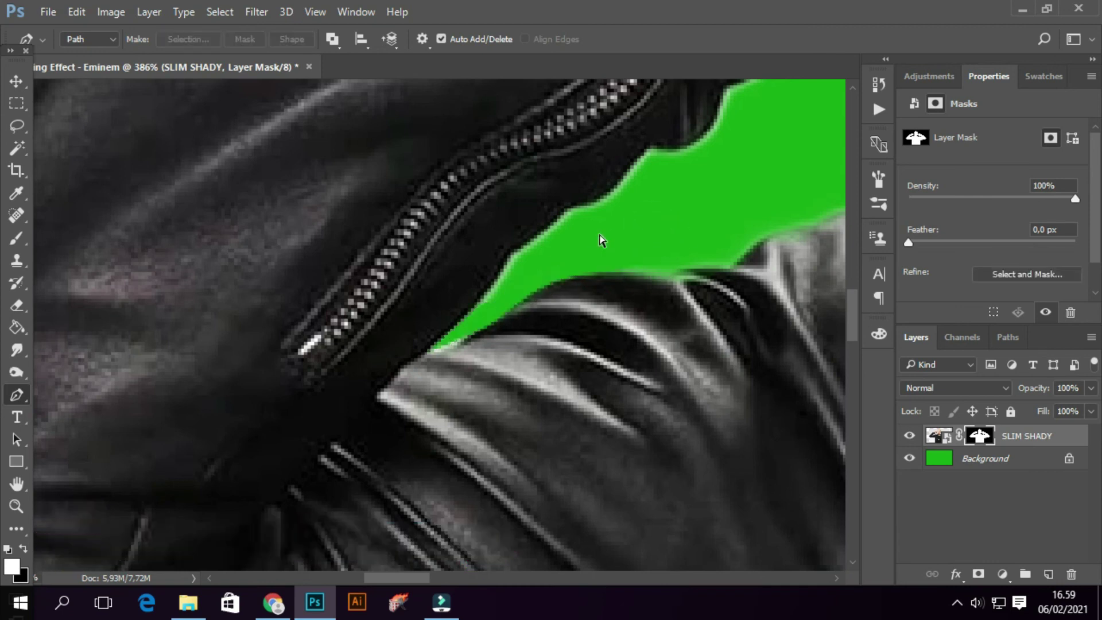
Zoom in and out to inspect the trimmed sleeve edge.
scroll(603, 244, "down", 4)
scroll(517, 235, "down", 2)
scroll(460, 227, "down", 2)
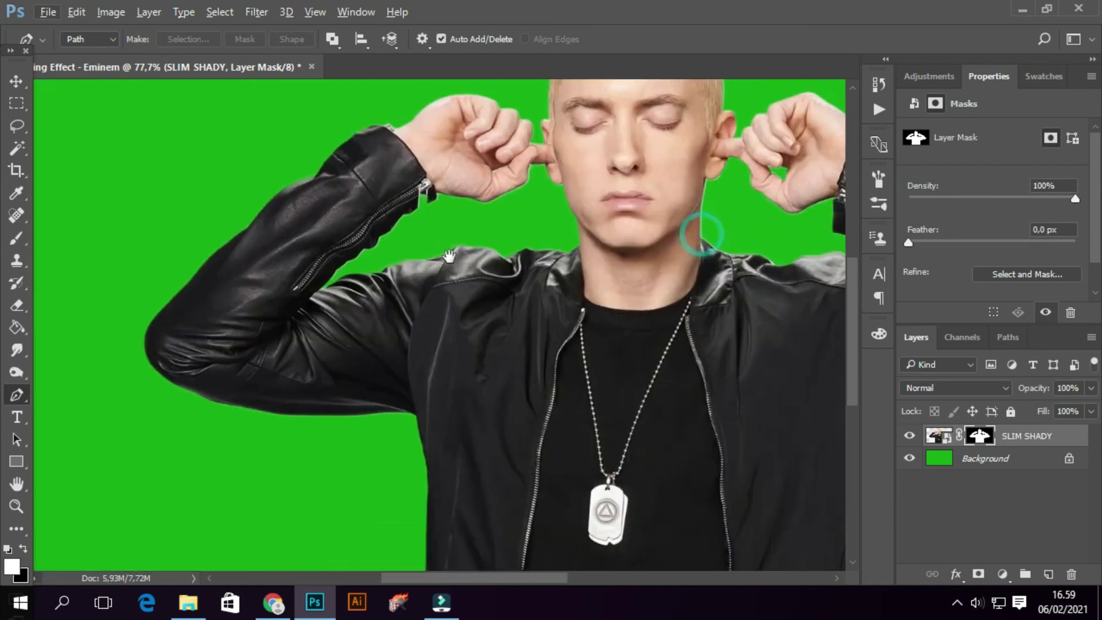
scroll(436, 223, "down", 2)
scroll(569, 373, "up", 4)
scroll(575, 391, "down", 1)
scroll(572, 388, "down", 3)
scroll(574, 387, "down", 2)
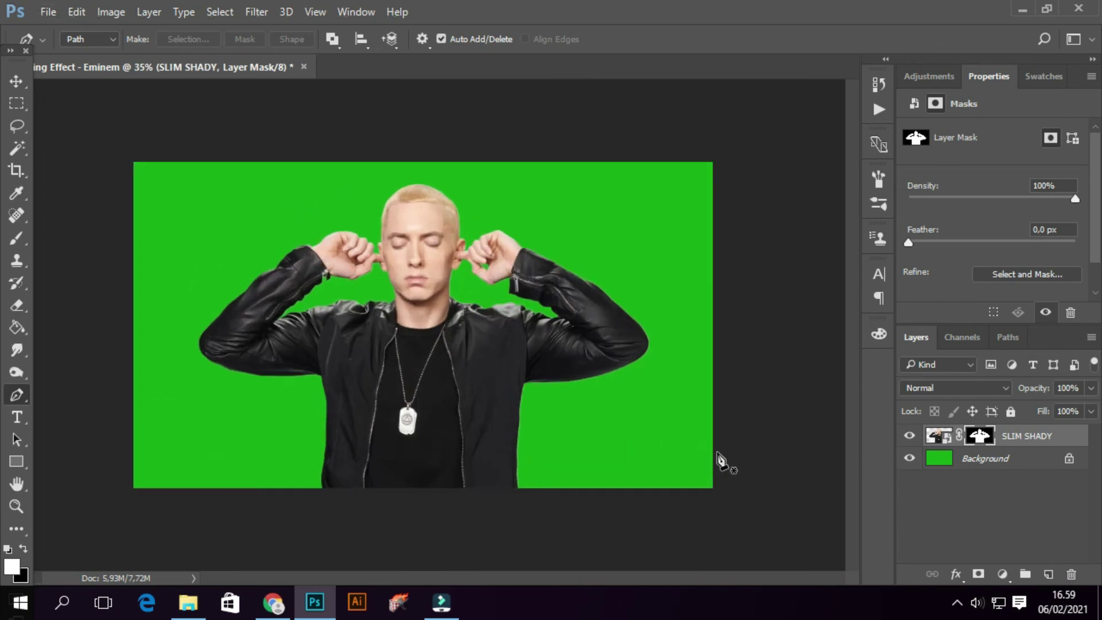
scroll(689, 459, "up", 2)
scroll(556, 453, "up", 3)
scroll(556, 462, "down", 1)
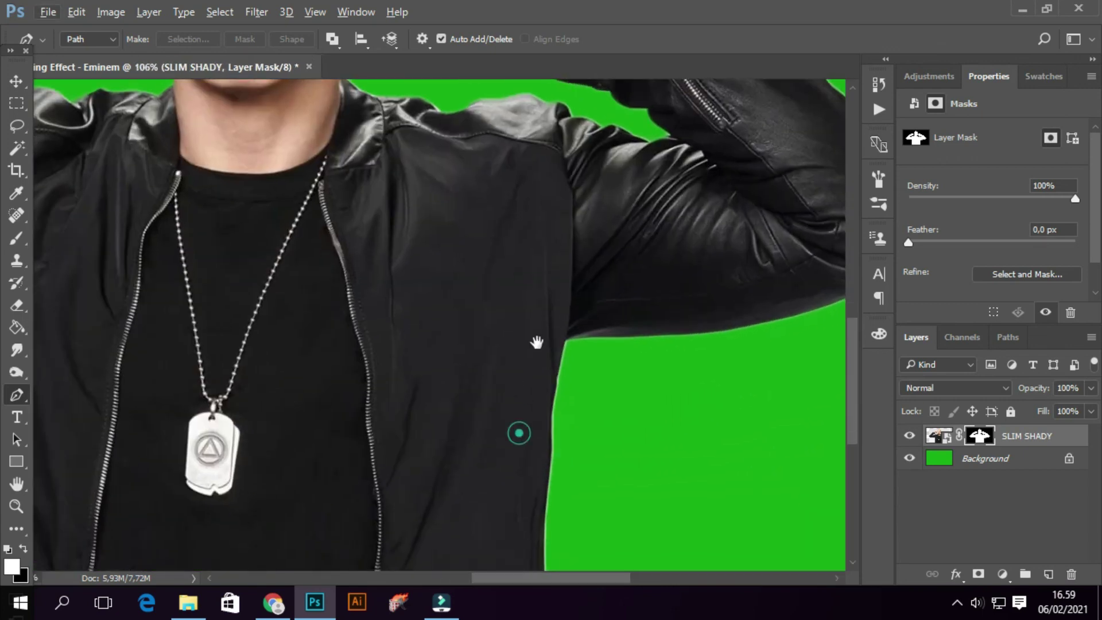
scroll(517, 434, "up", 1)
Enter Select and Mask at 100% transparency, test Contrast, Feather and Smooth, then reset Smooth to 0.
double_click(988, 435)
left_click(519, 257)
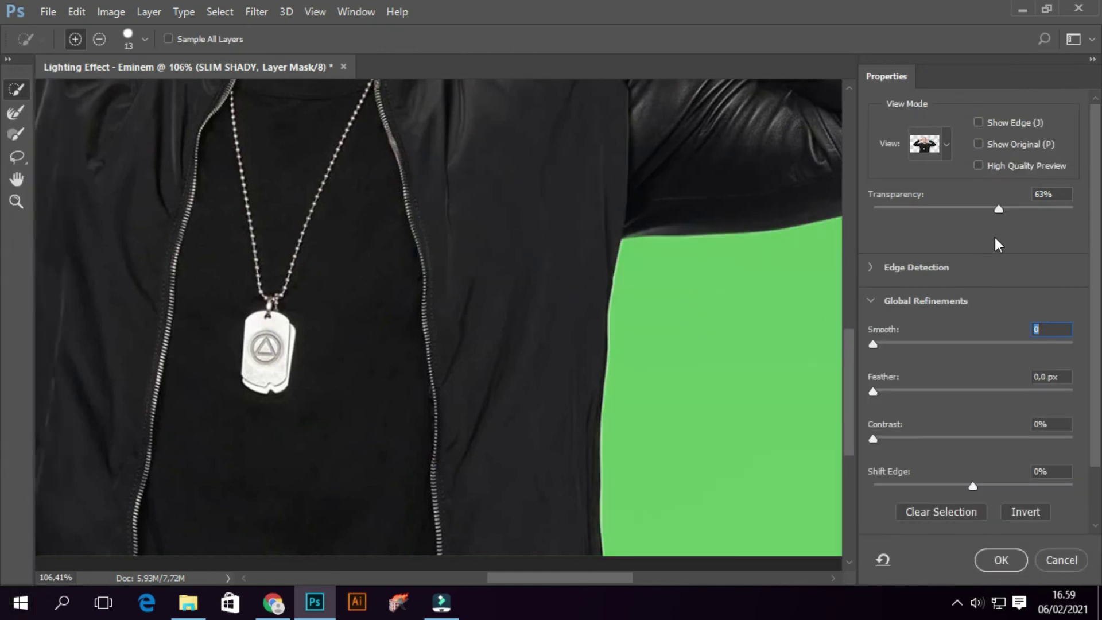
left_click_drag(1037, 209, 1075, 214)
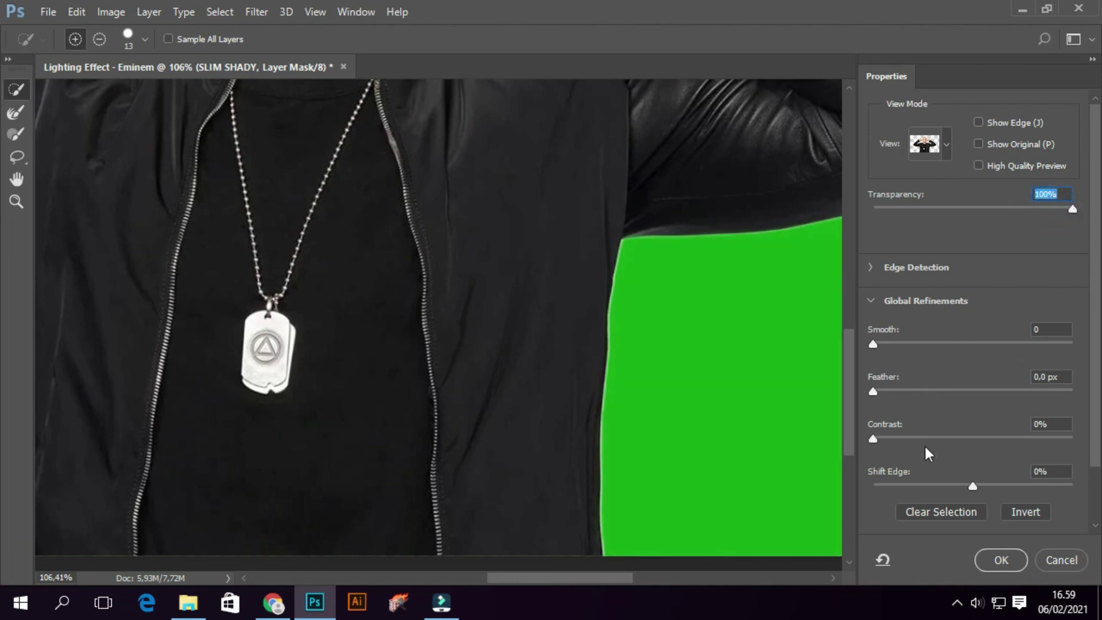
left_click_drag(880, 439, 911, 438)
mouse_move(874, 392)
left_mouse_down()
mouse_move(954, 392)
mouse_move(857, 395)
left_mouse_up()
left_click_drag(874, 347, 899, 344)
left_click_drag(970, 342, 780, 339)
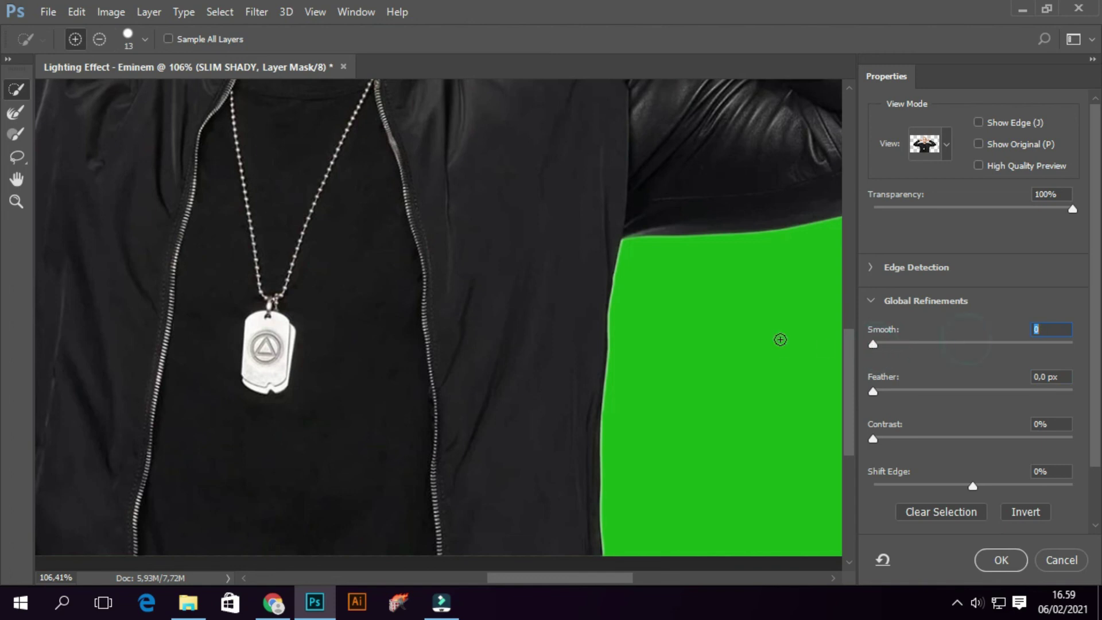
Leave Select and Mask and convert SLIM SHADY into a smart object.
left_click(1060, 557)
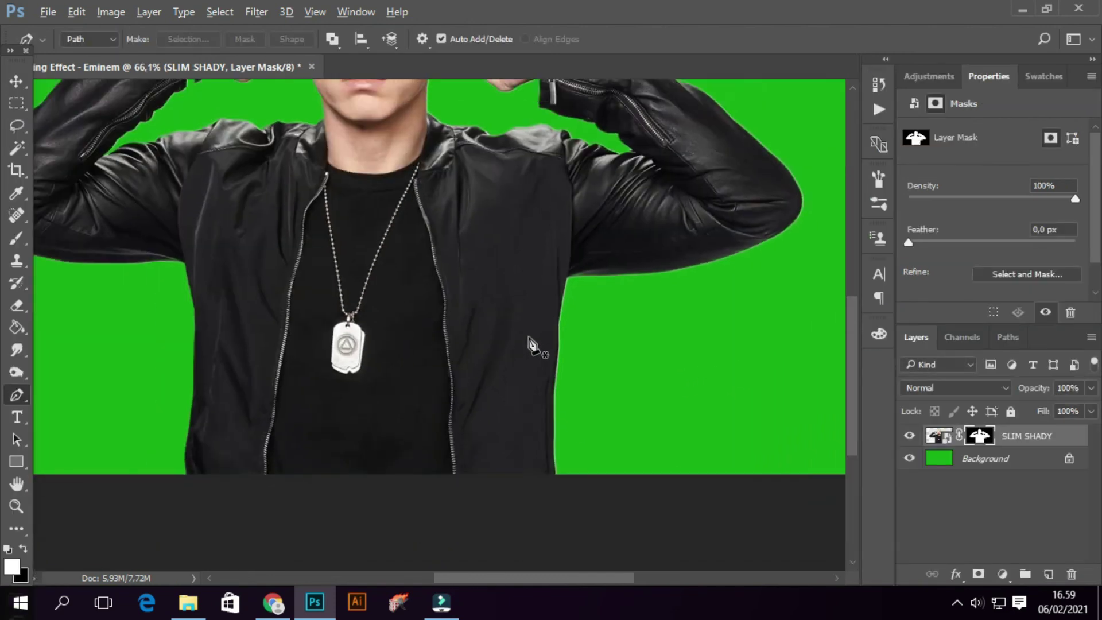
scroll(533, 345, "down", 5)
scroll(402, 396, "up", 1)
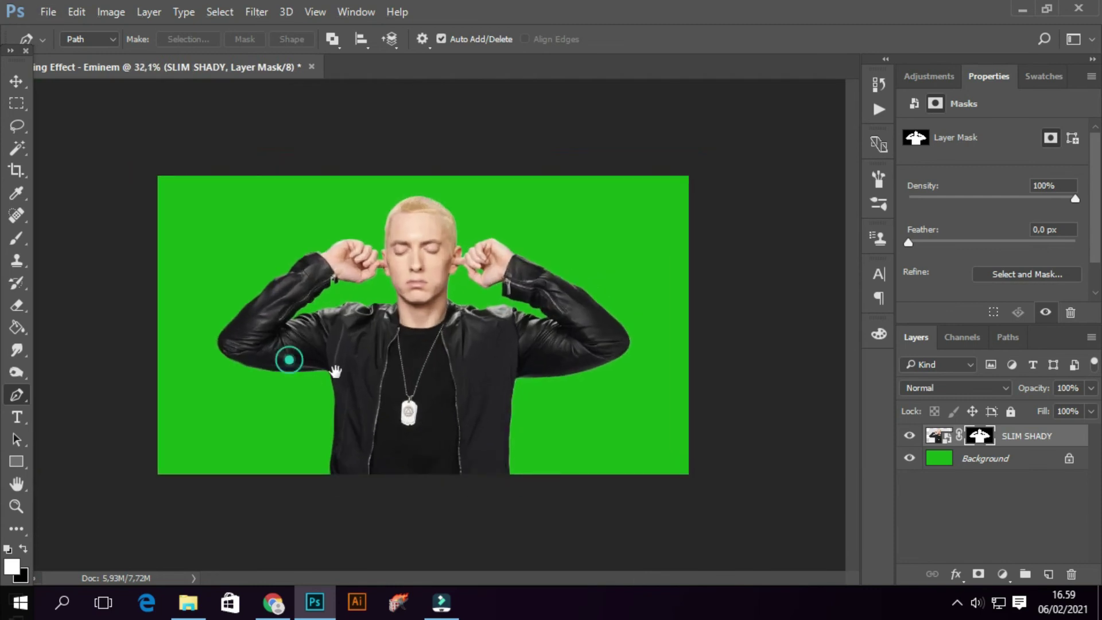
scroll(335, 372, "up", 2)
scroll(397, 392, "up", 1)
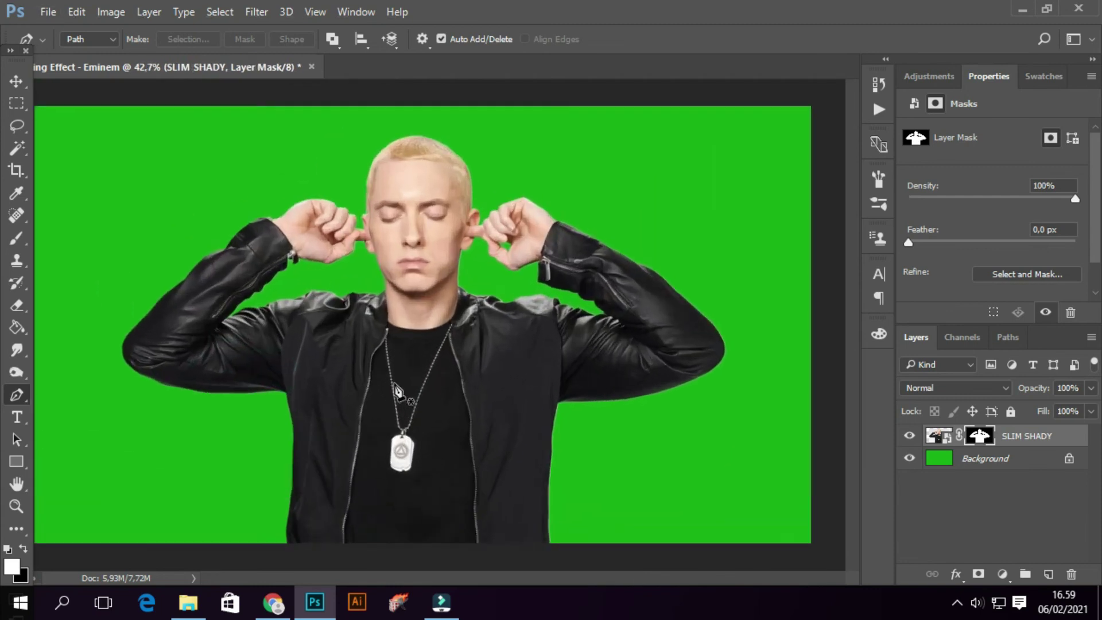
scroll(397, 391, "down", 1)
left_click(16, 81)
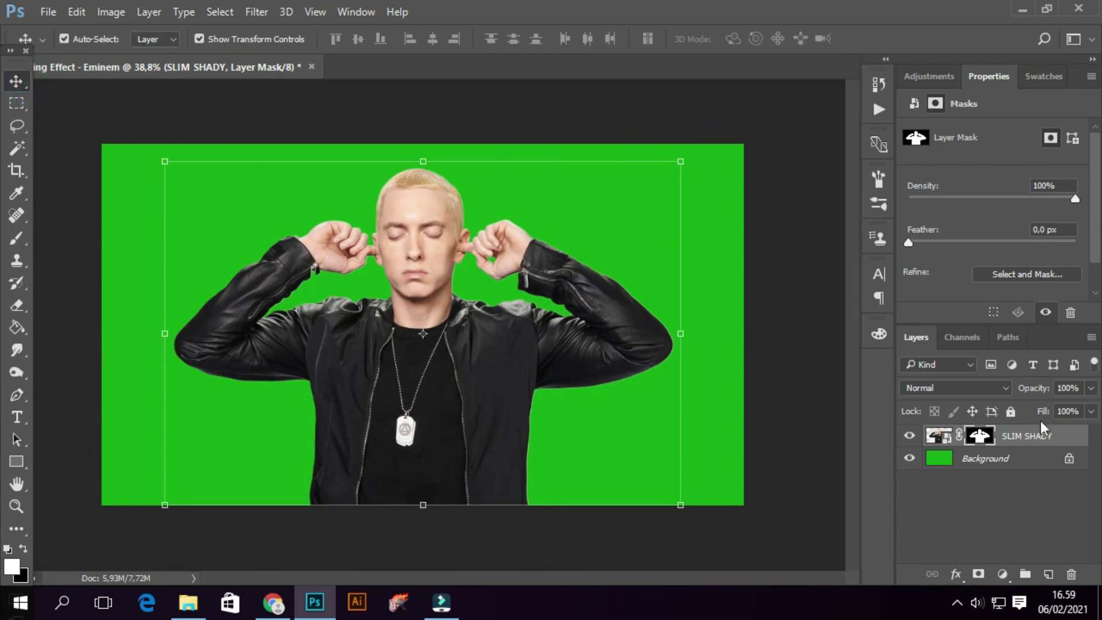
right_click(1071, 435)
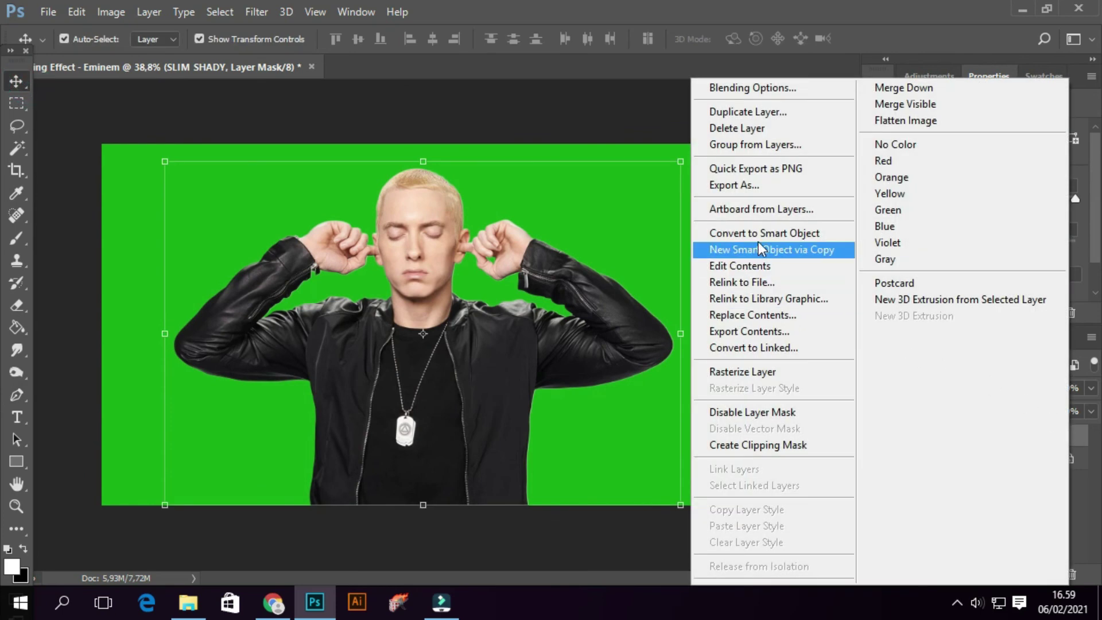
left_click(756, 238)
Scale SLIM SHADY to about 84% and centre it horizontally on the canvas.
mouse_move(671, 167)
left_mouse_down()
mouse_move(612, 192)
mouse_move(585, 221)
left_mouse_up()
mouse_move(529, 342)
left_mouse_down()
mouse_move(592, 342)
mouse_move(603, 353)
left_mouse_up()
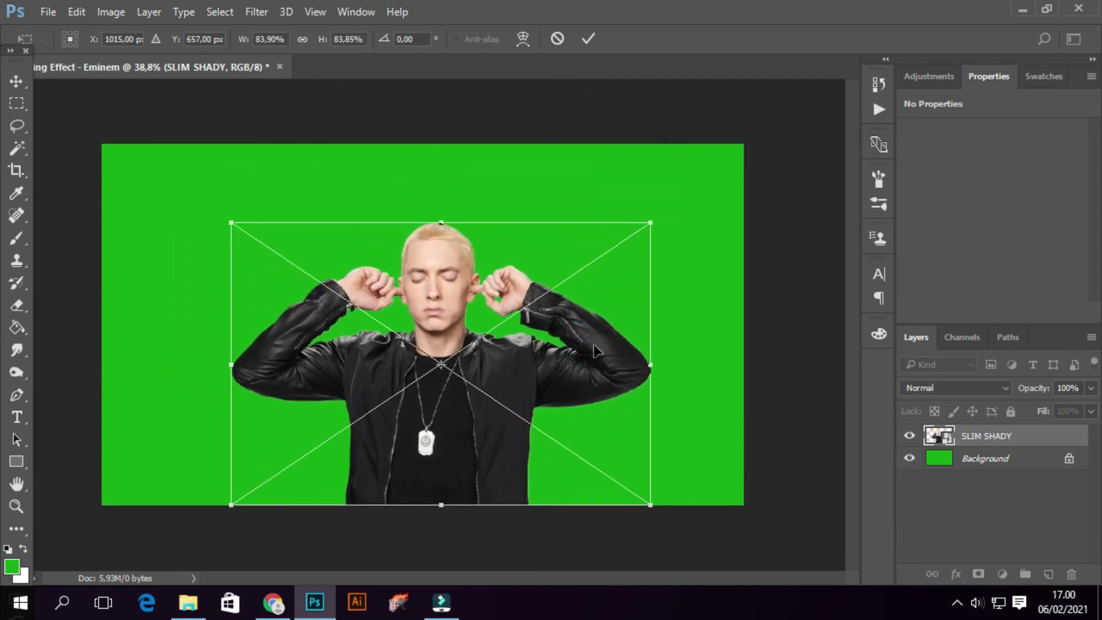
key("Return")
key("ctrl+a")
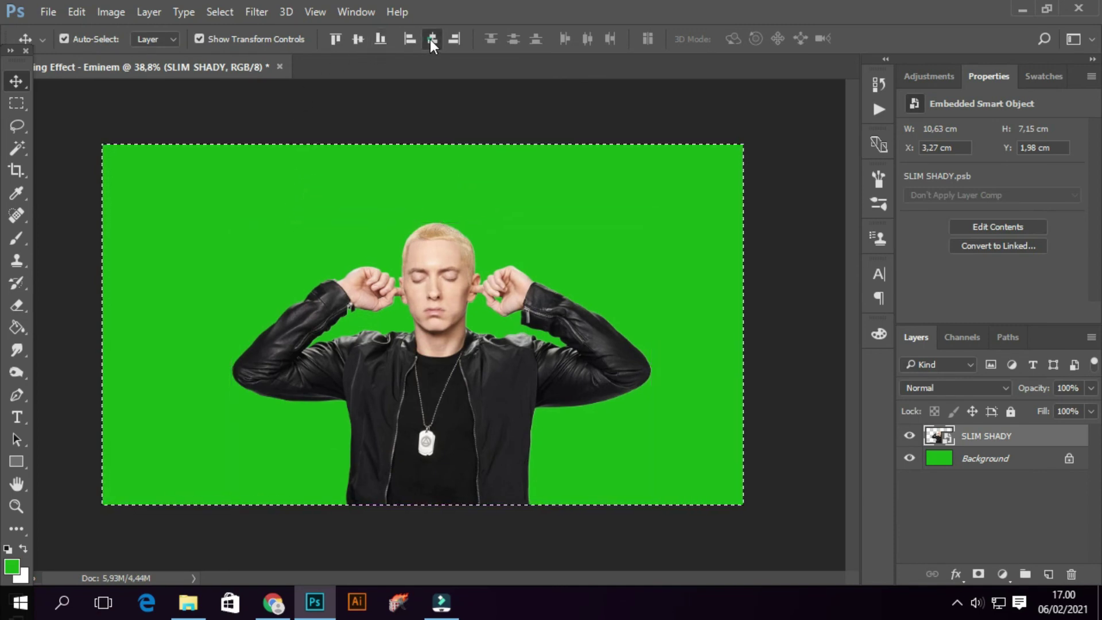
left_click(432, 39)
key("ctrl+d")
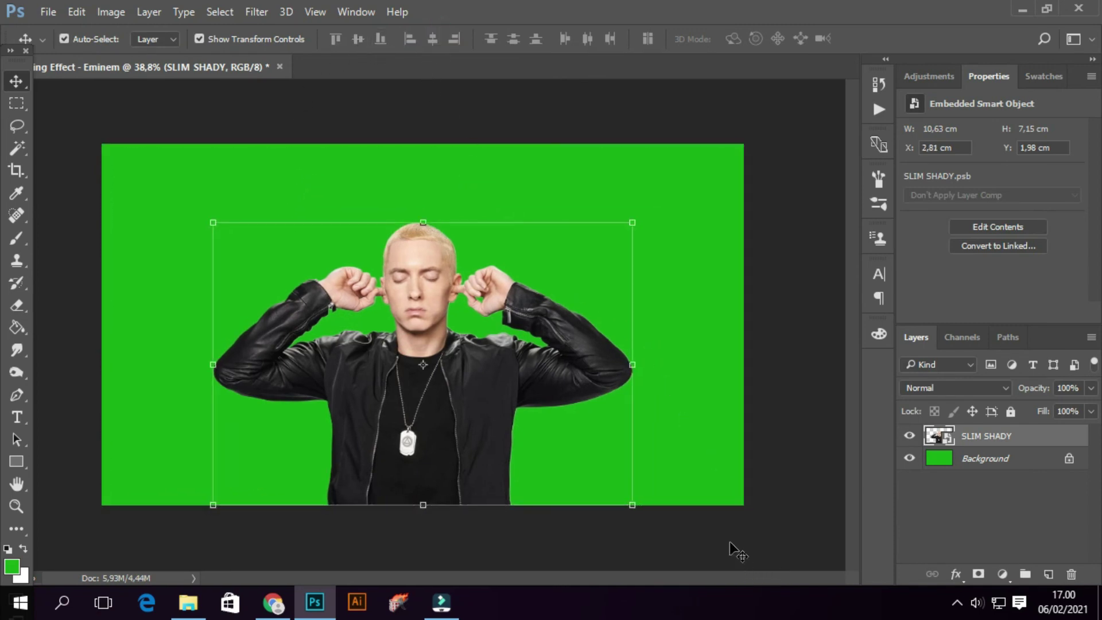
Drag the GRADIENT image from the EMINEM folder onto the Photoshop canvas.
left_click(734, 550)
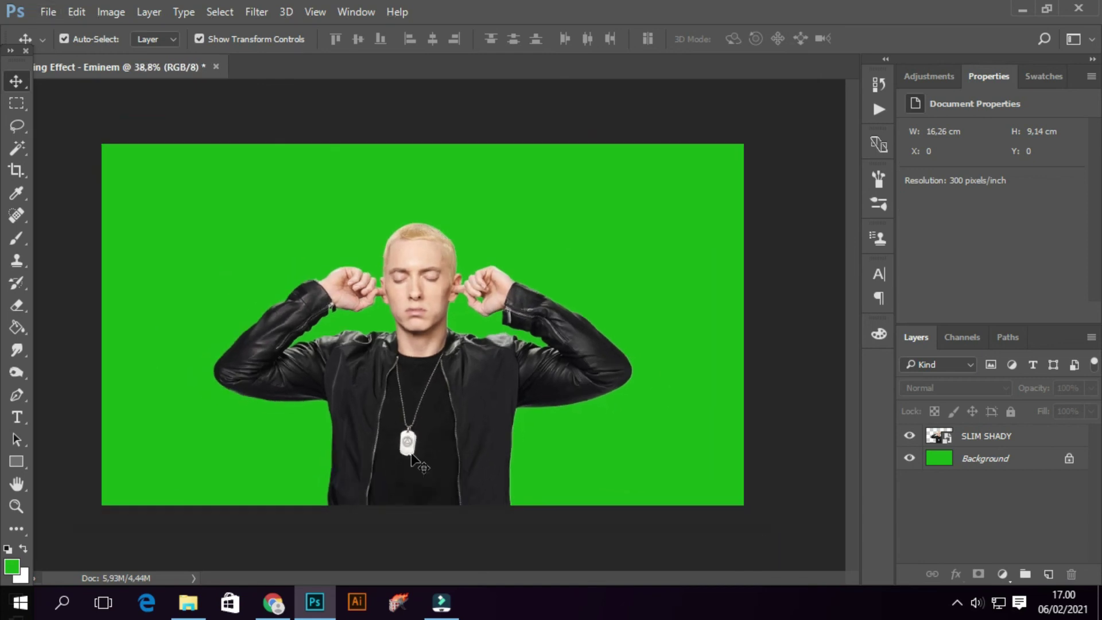
key("ctrl+plus")
key("ctrl+plus")
key("ctrl+minus")
key("ctrl+minus")
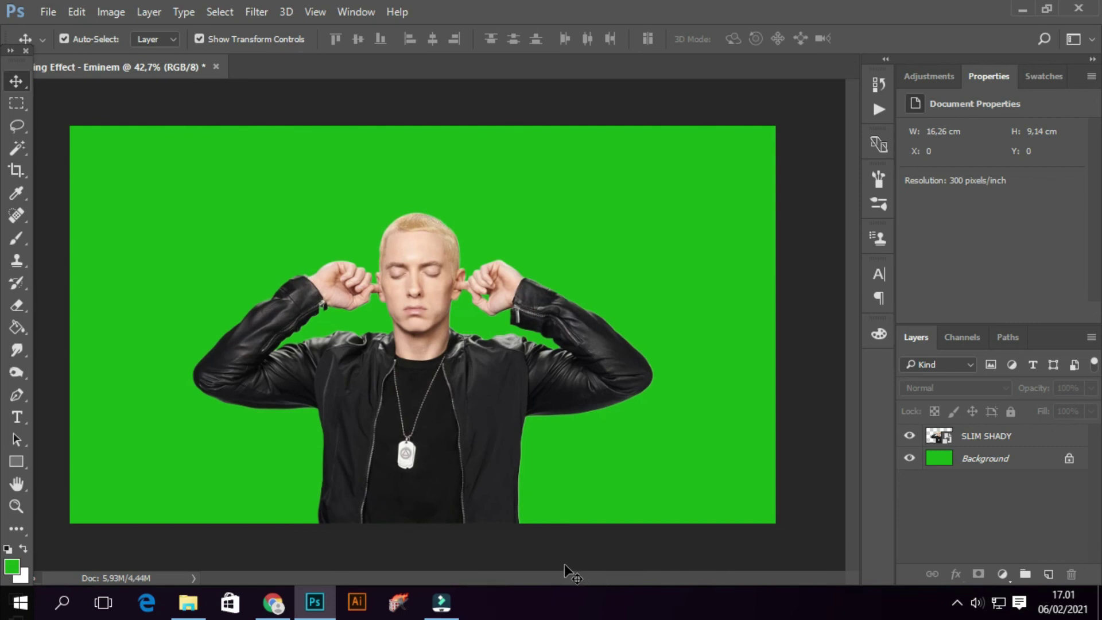
left_click(188, 603)
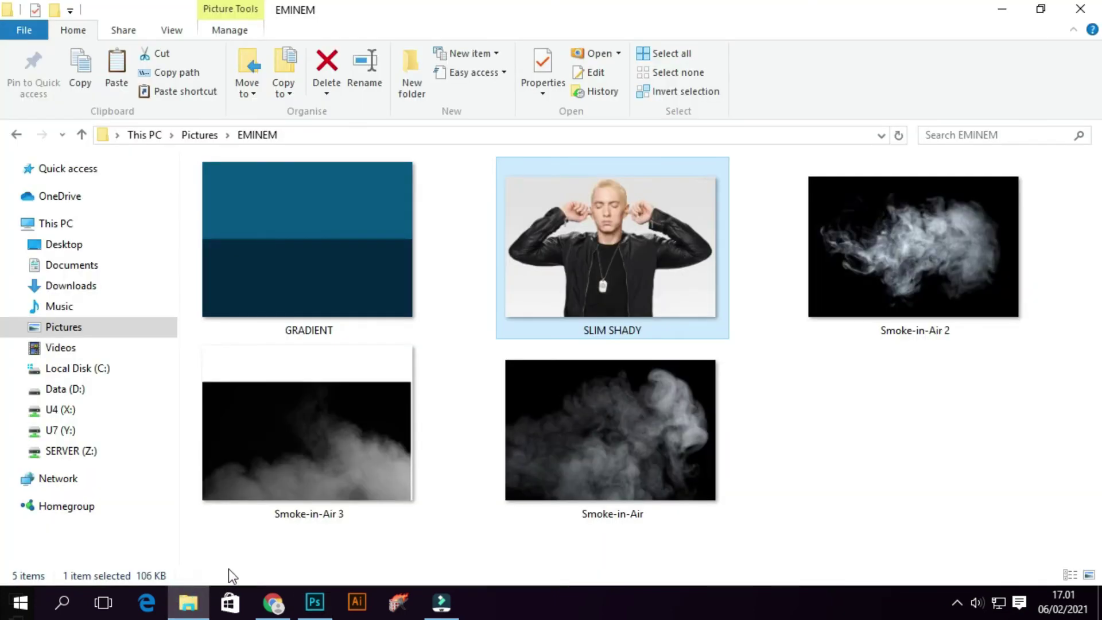
mouse_move(346, 307)
left_mouse_down()
mouse_move(316, 603)
mouse_move(410, 503)
left_mouse_up()
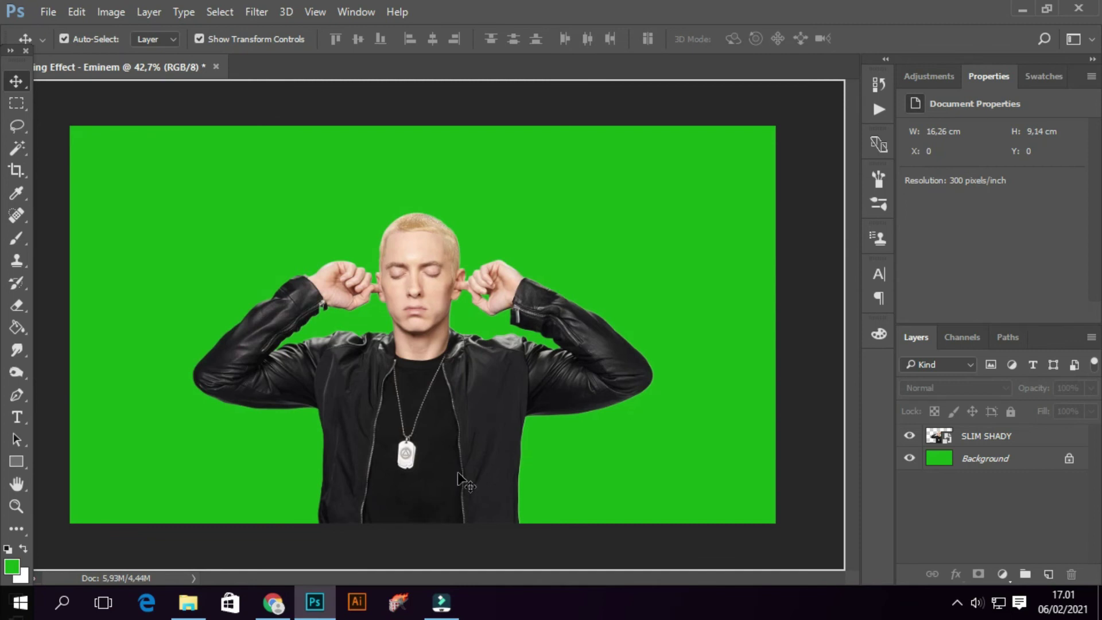
left_click_drag(434, 493, 470, 489)
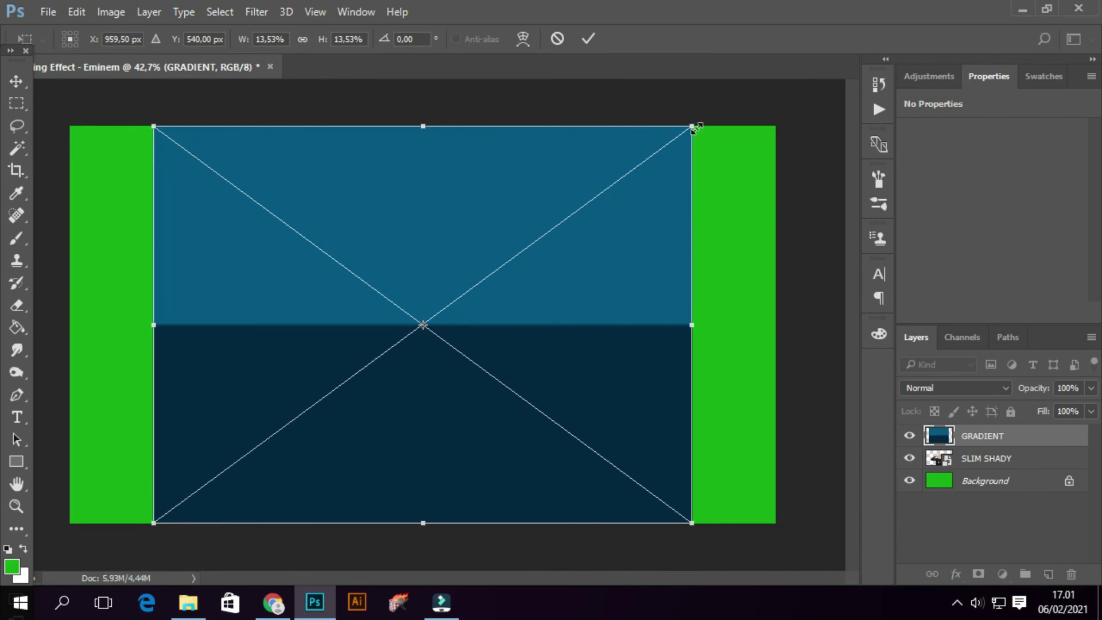
Scale the GRADIENT image down, commit it, and move it toward the top-left.
left_click_drag(696, 129, 423, 242)
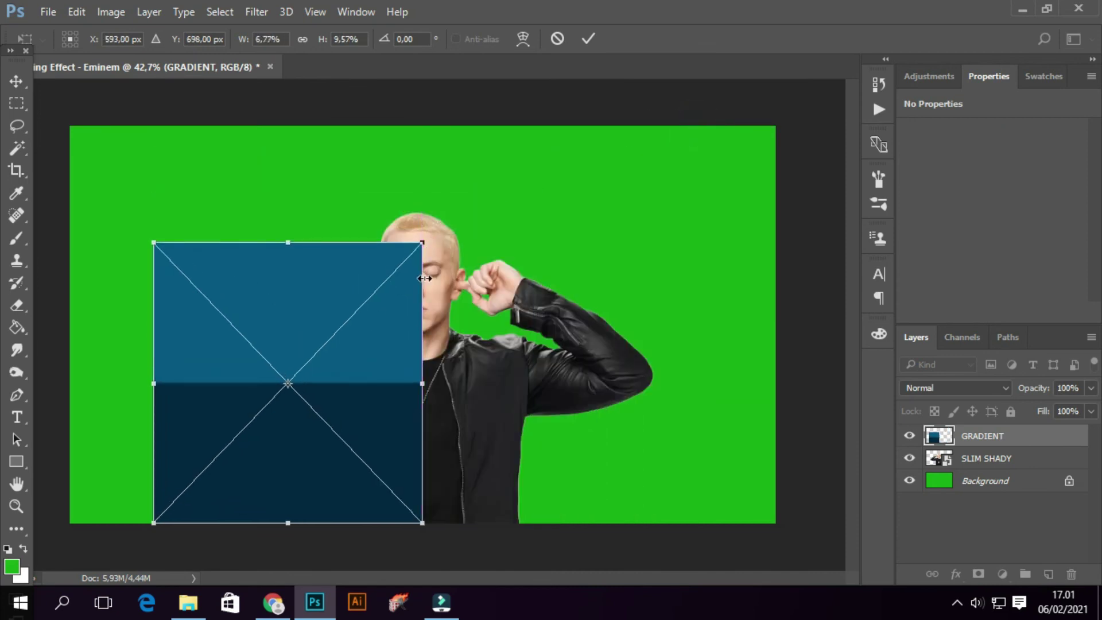
left_click(588, 38)
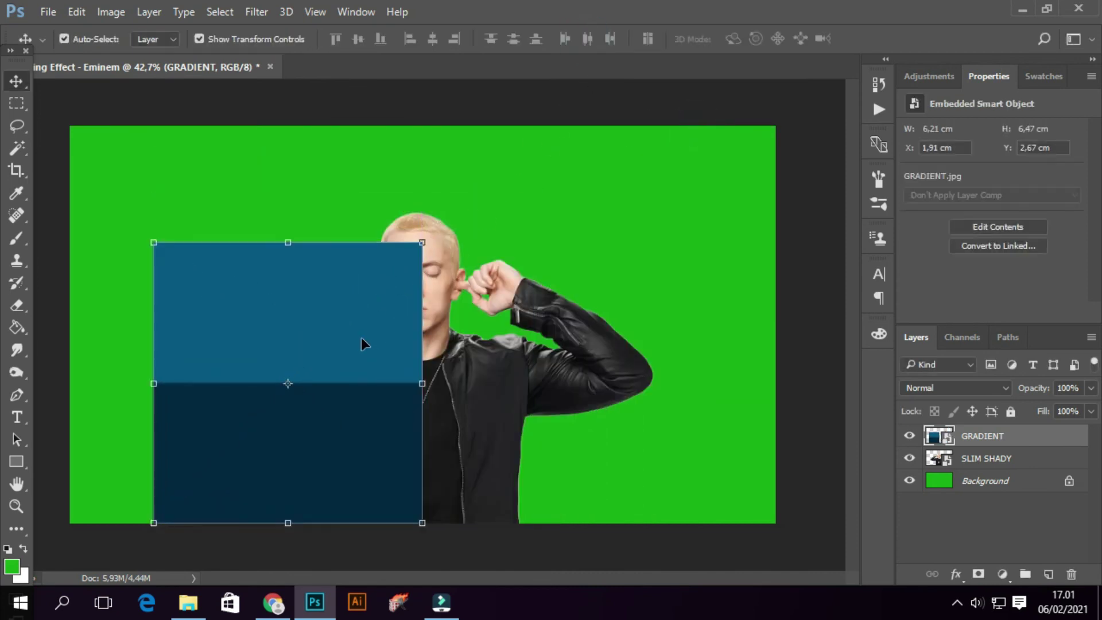
left_click_drag(360, 337, 326, 244)
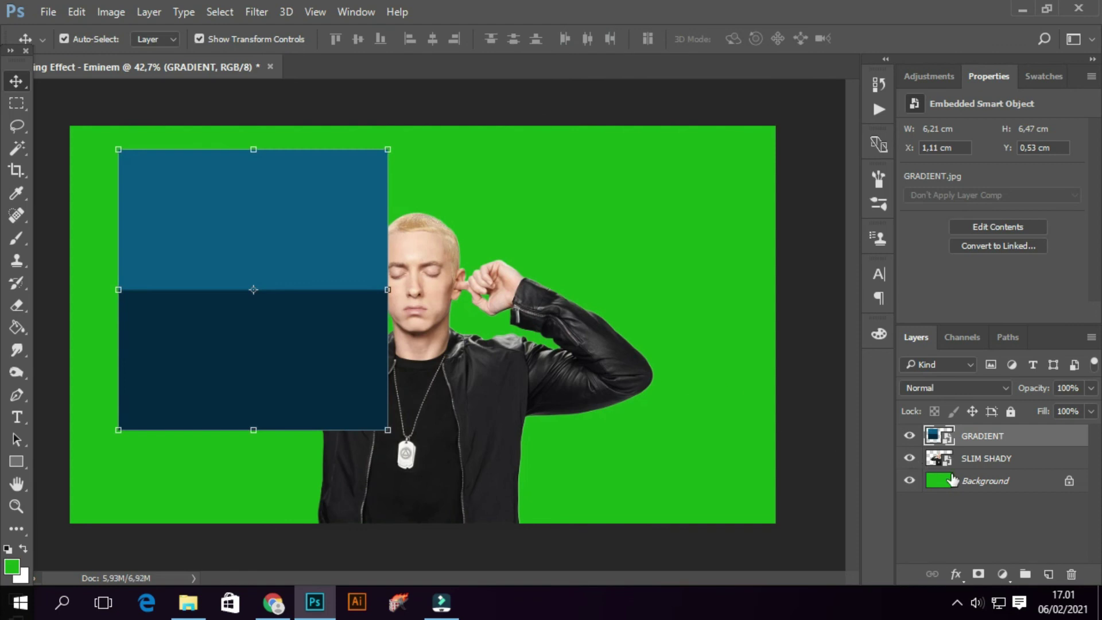
left_click(968, 482)
Add a Gradient Fill layer starting from the Black, White preset.
left_click(1004, 574)
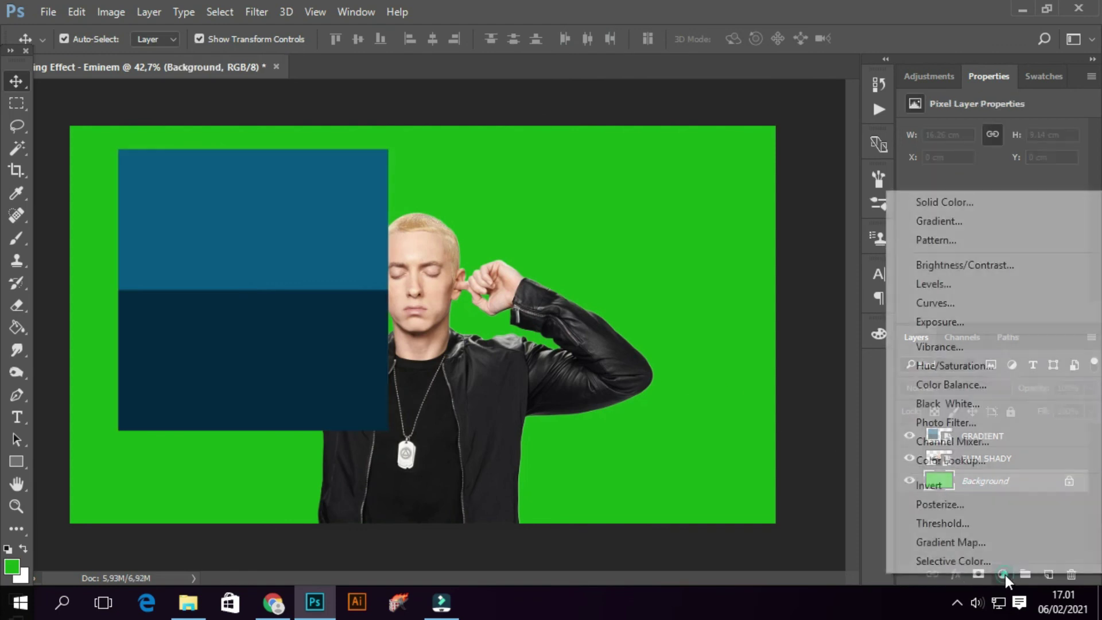
left_click(862, 564)
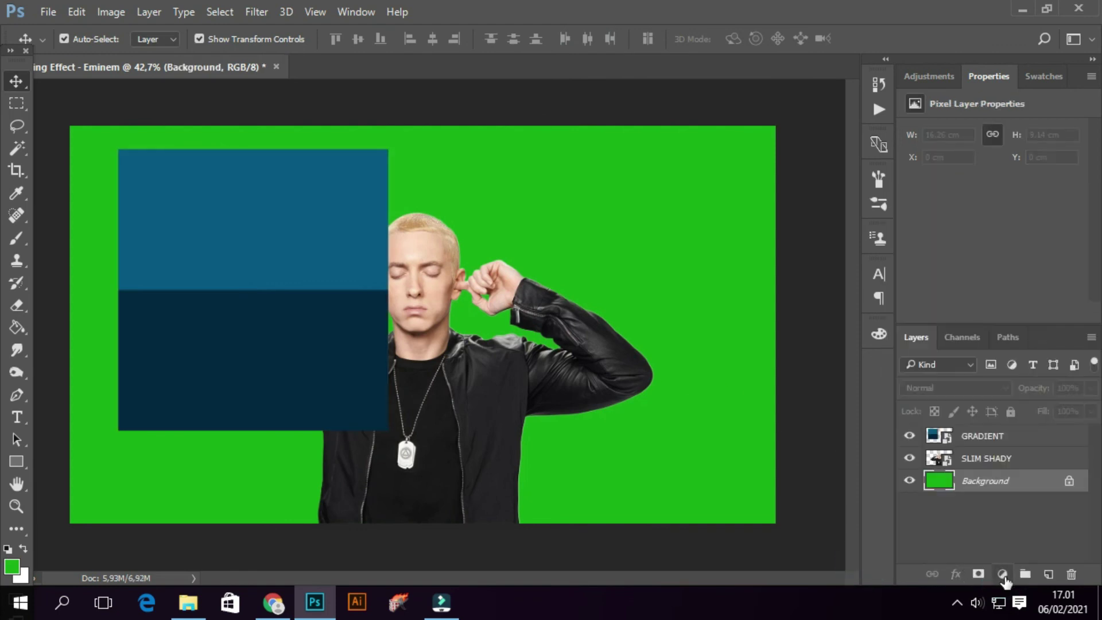
left_click(1003, 574)
left_click(956, 225)
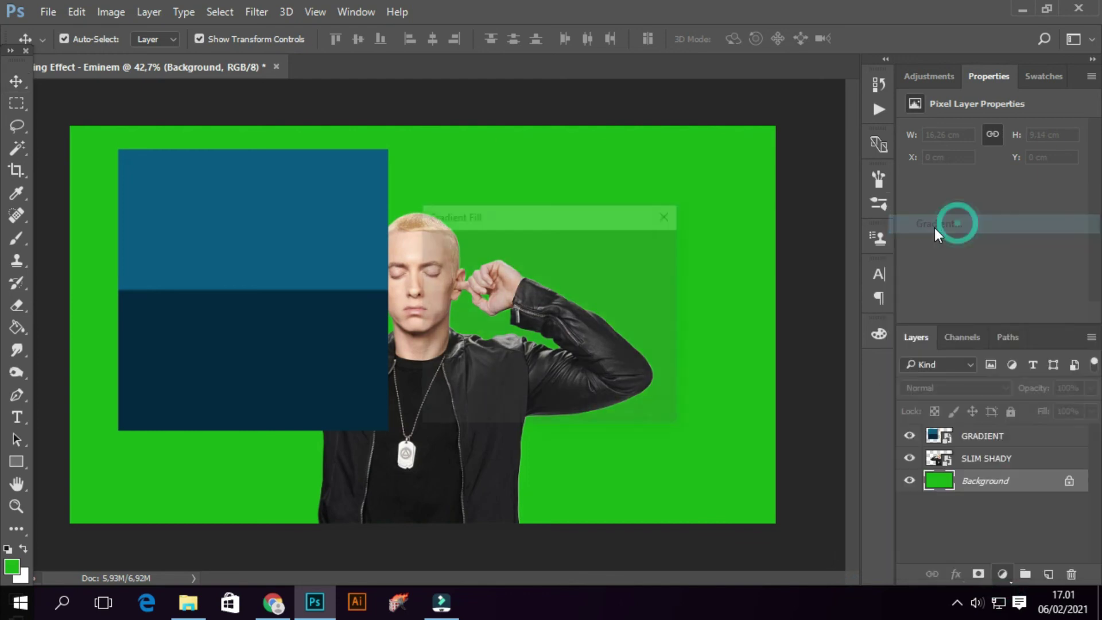
left_click_drag(619, 214, 942, 168)
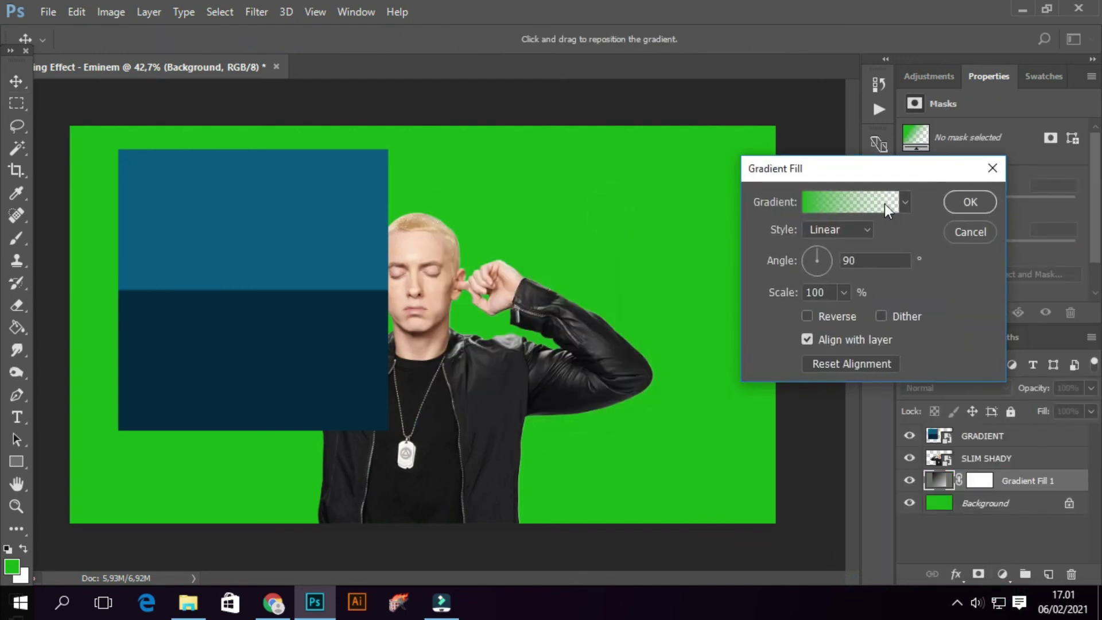
left_click(885, 204)
left_click_drag(647, 152, 1070, 164)
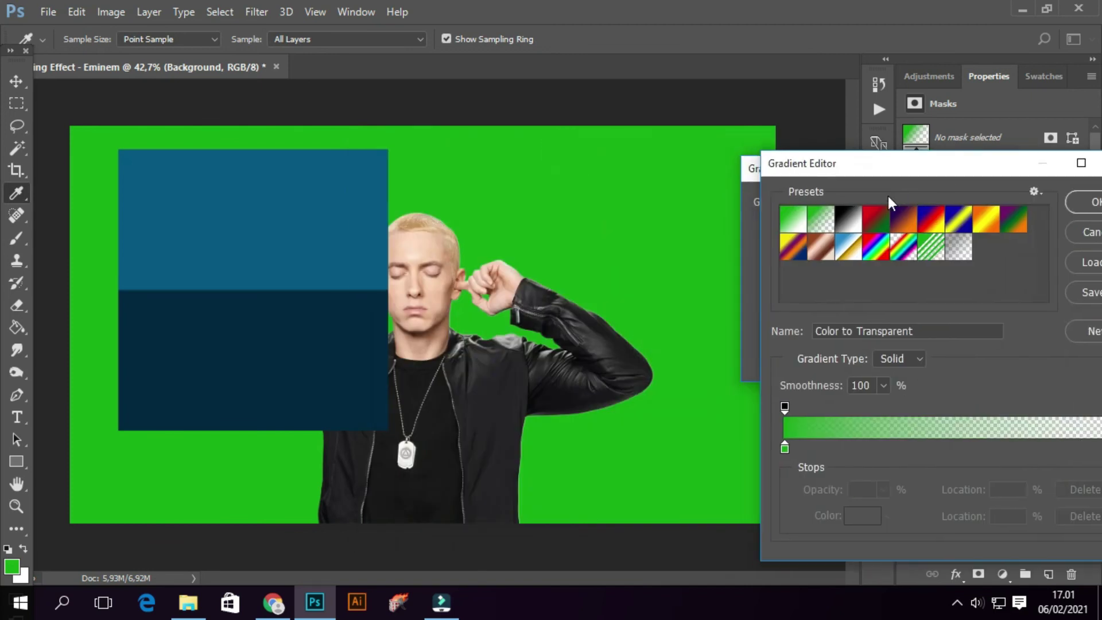
left_click(848, 224)
double_click(878, 164)
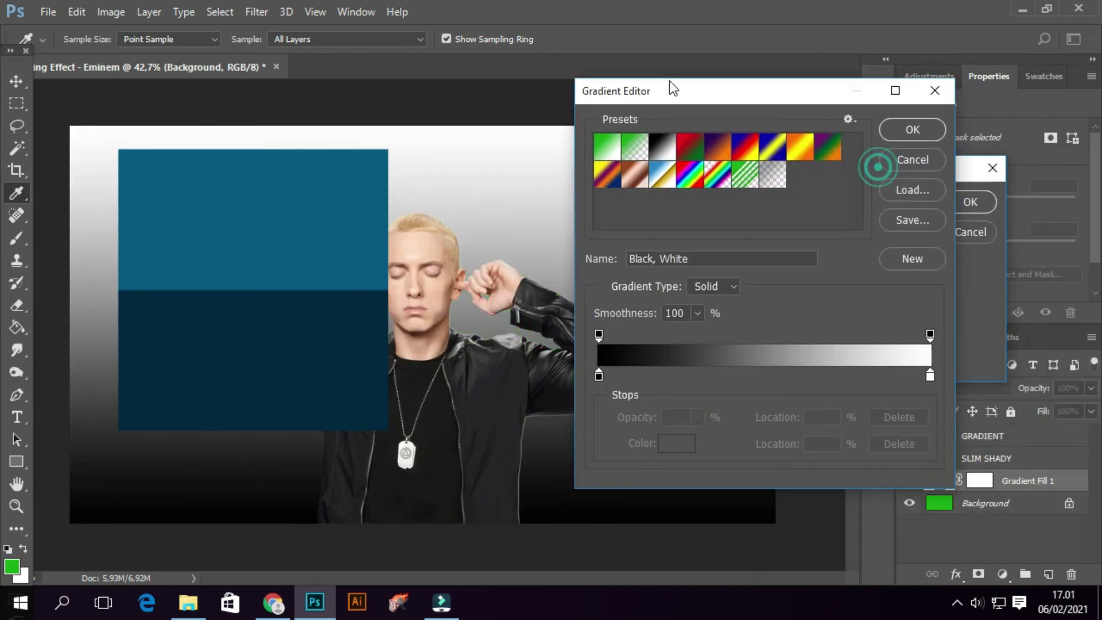
Sample teal 075887 and navy 032741 from the swatches as stops, confirm, and delete the GRADIENT layer.
left_click(569, 354)
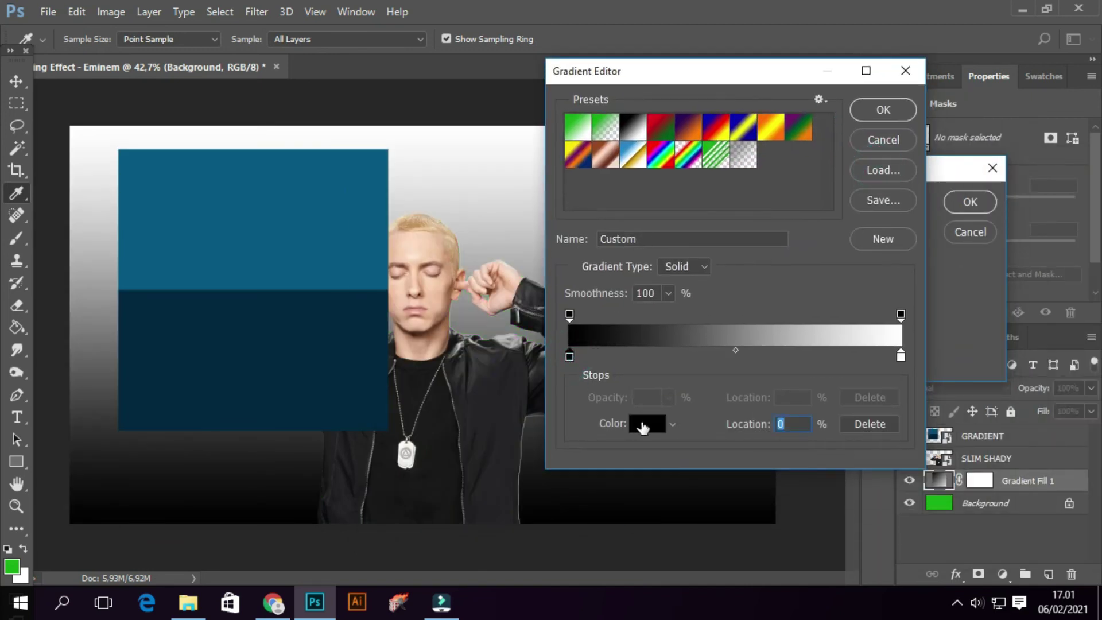
left_click(642, 423)
left_click(244, 224)
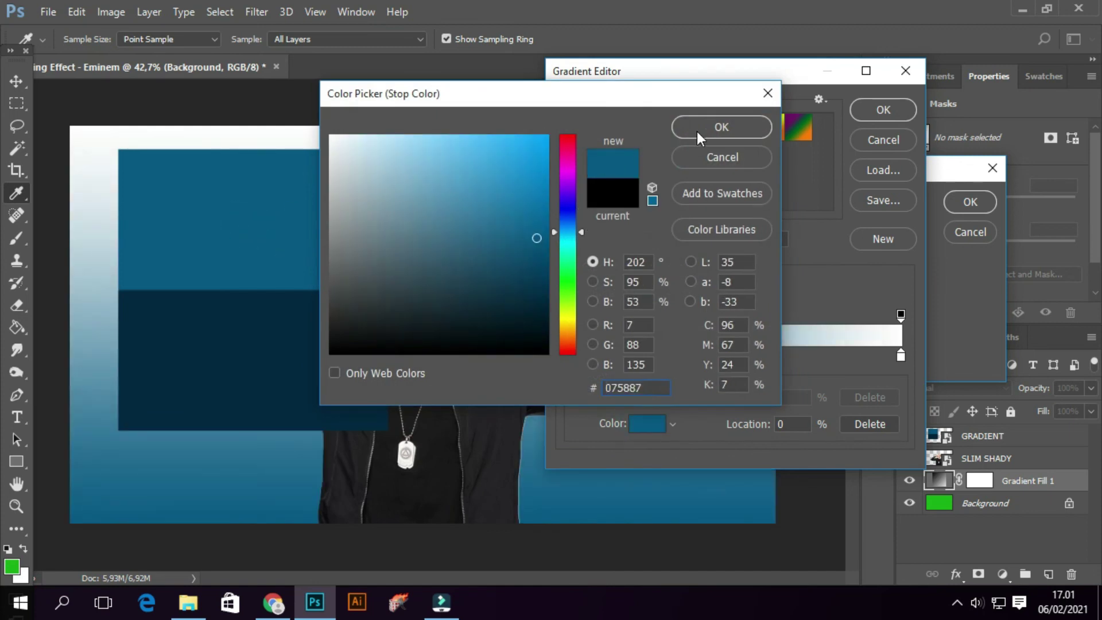
left_click(722, 127)
left_click(901, 357)
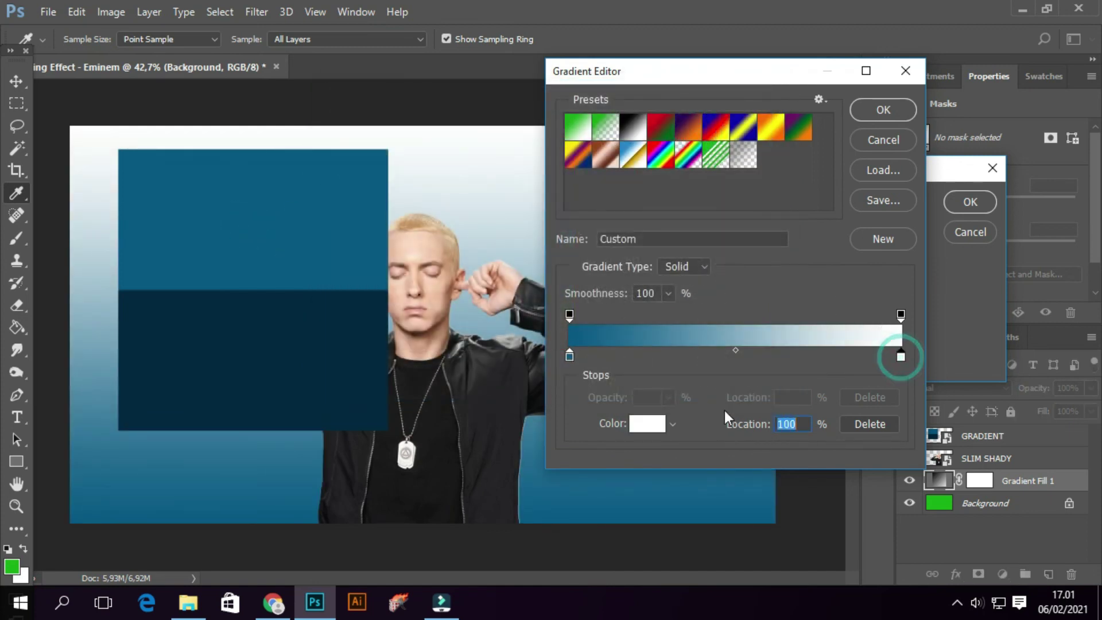
left_click(641, 423)
left_click(262, 368)
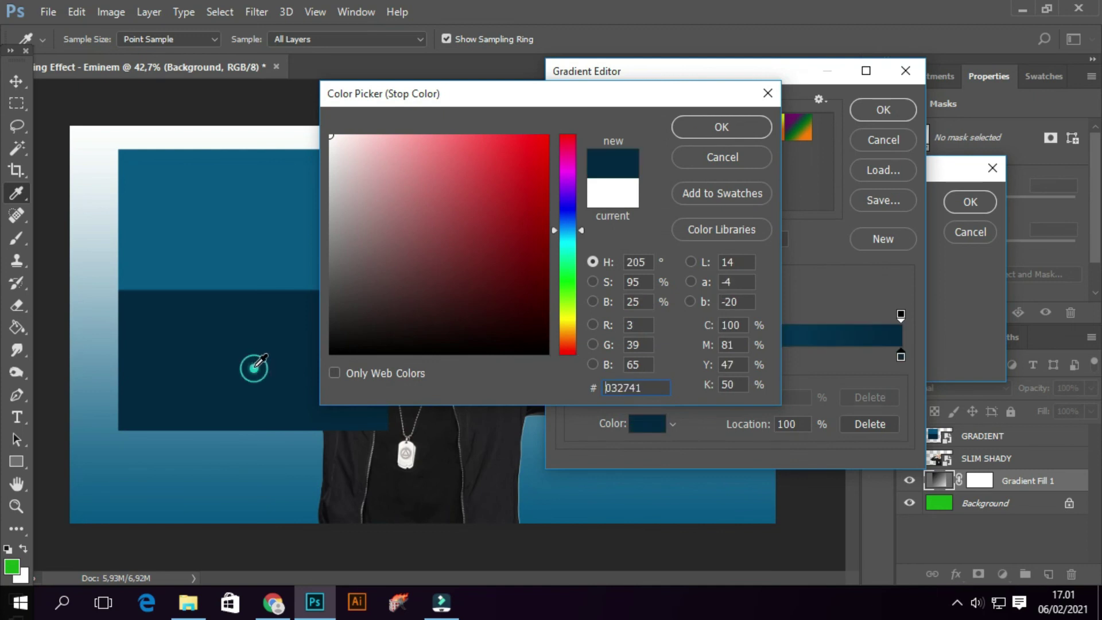
left_click(721, 127)
left_click(893, 113)
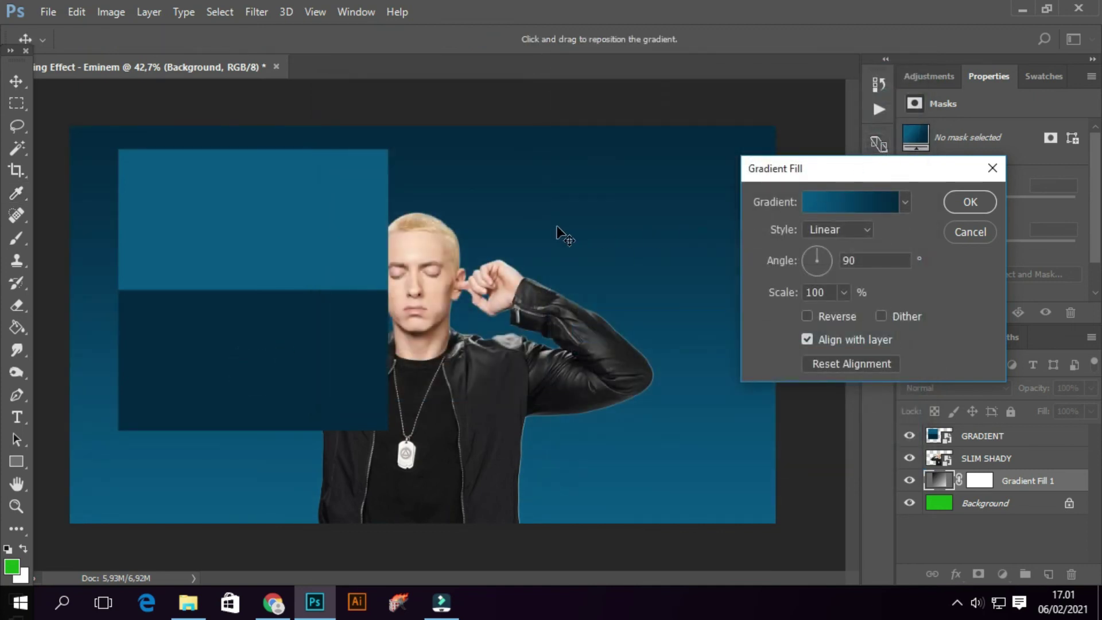
left_click(965, 206)
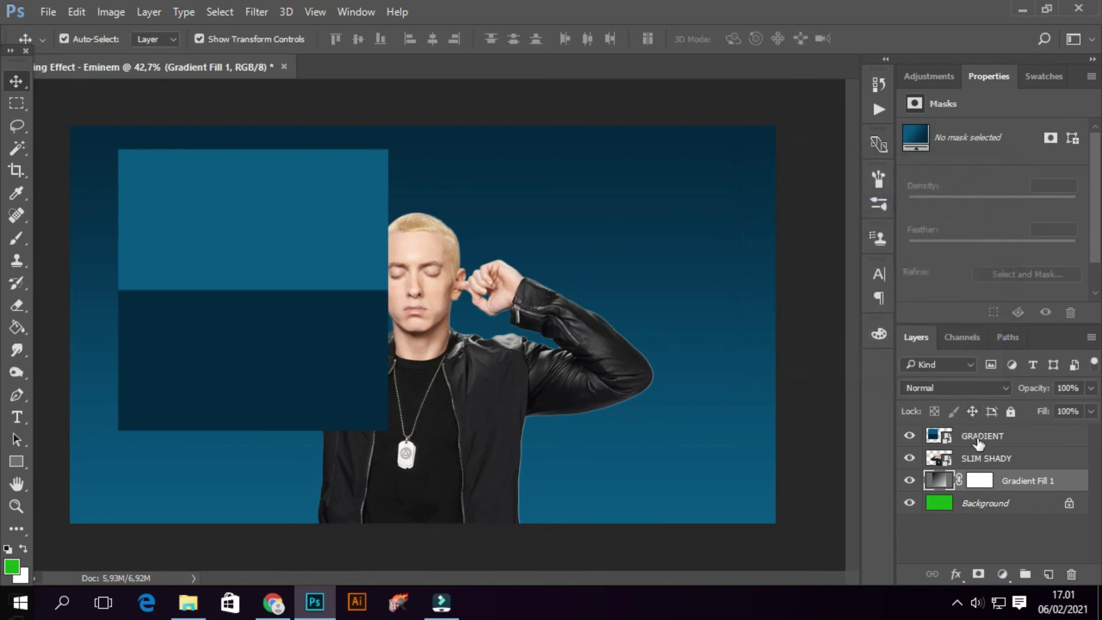
left_click_drag(980, 442, 1072, 574)
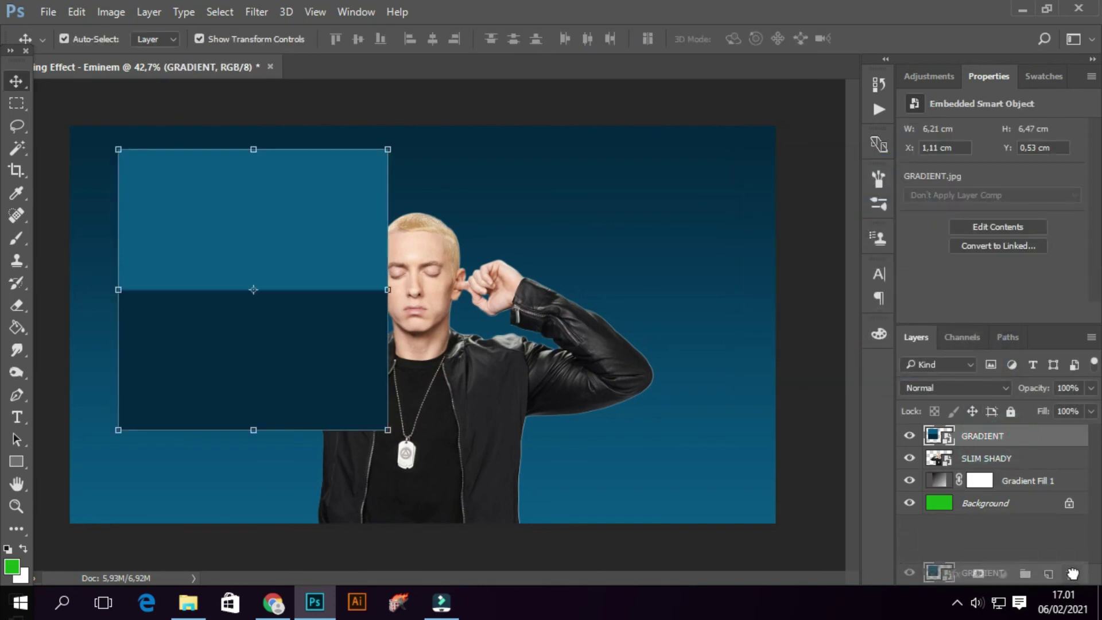
Set Gradient Fill 1 to a Linear gradient at -28,61° with Reverse off.
left_click(940, 461)
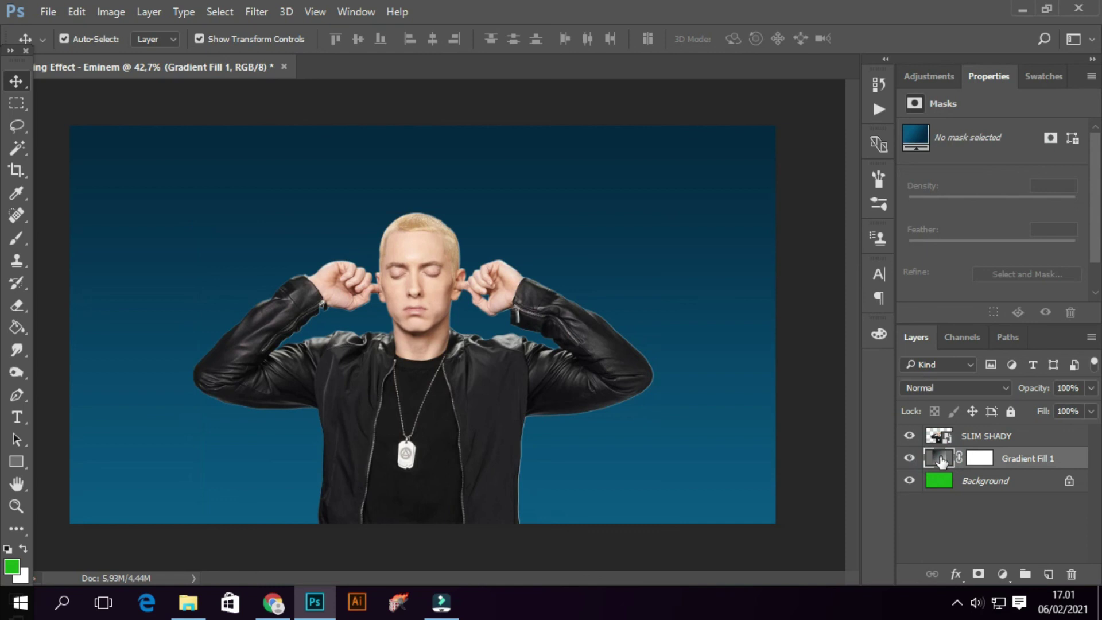
double_click(942, 461)
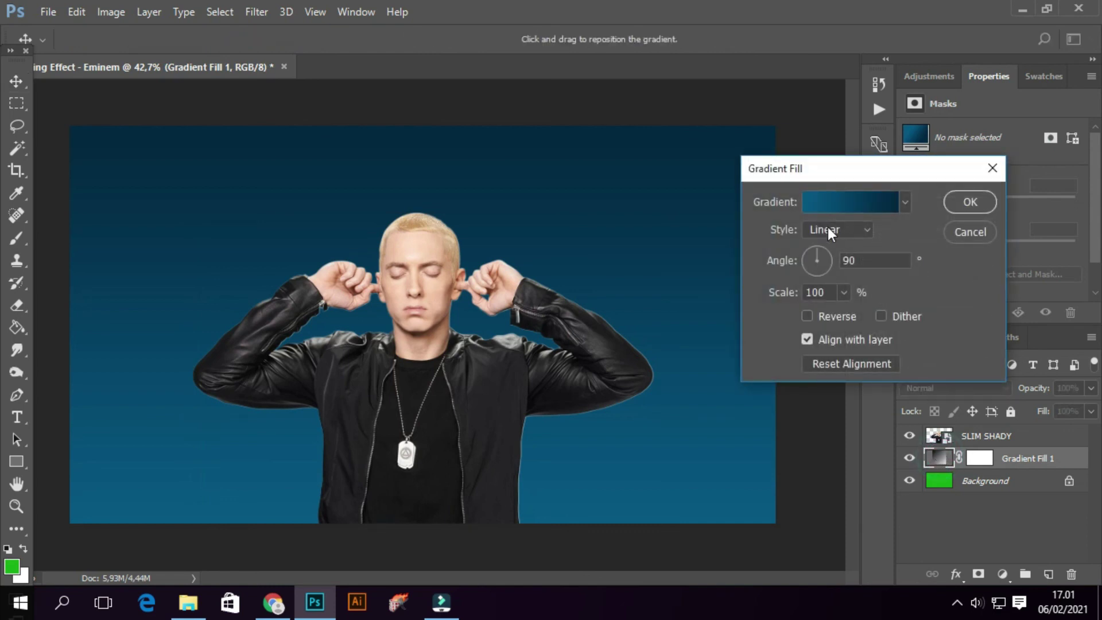
left_click(824, 317)
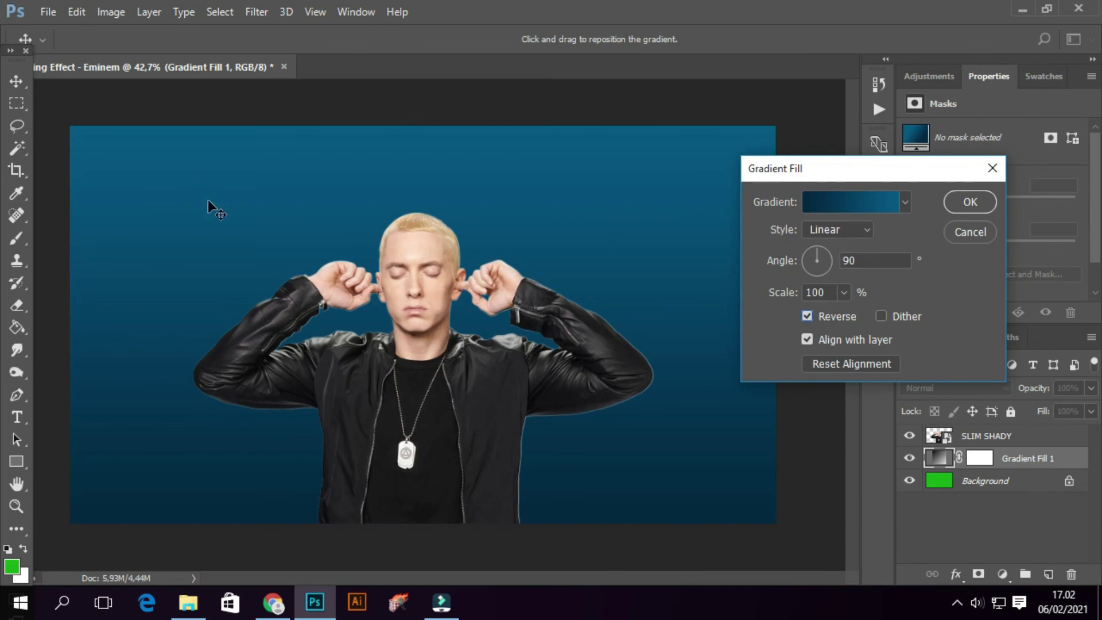
left_click_drag(195, 185, 592, 359)
left_click(853, 230)
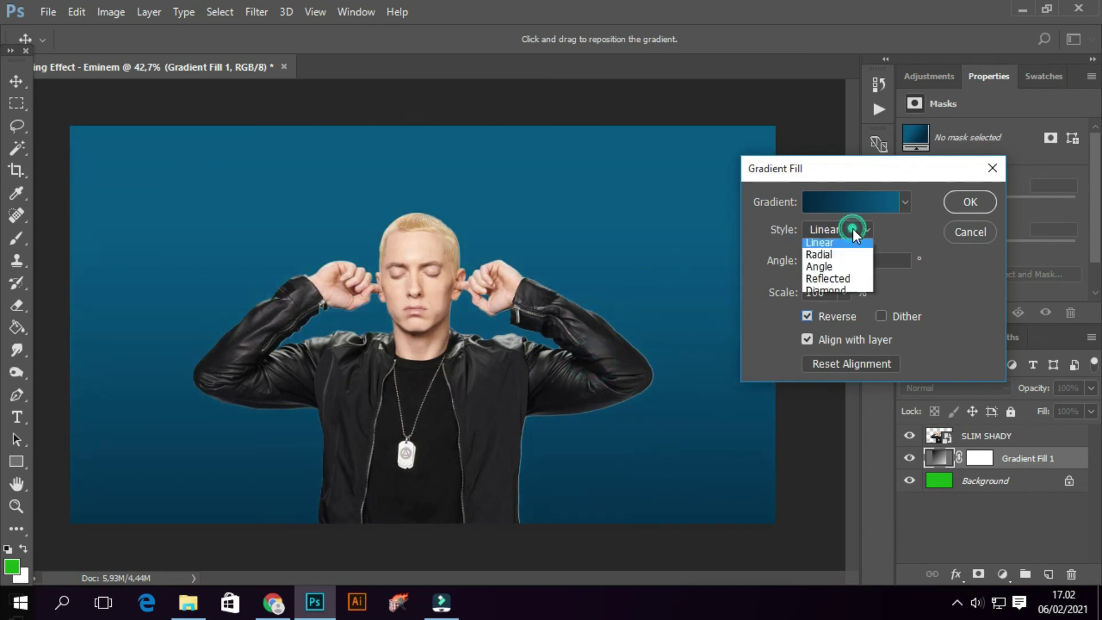
left_click(857, 229)
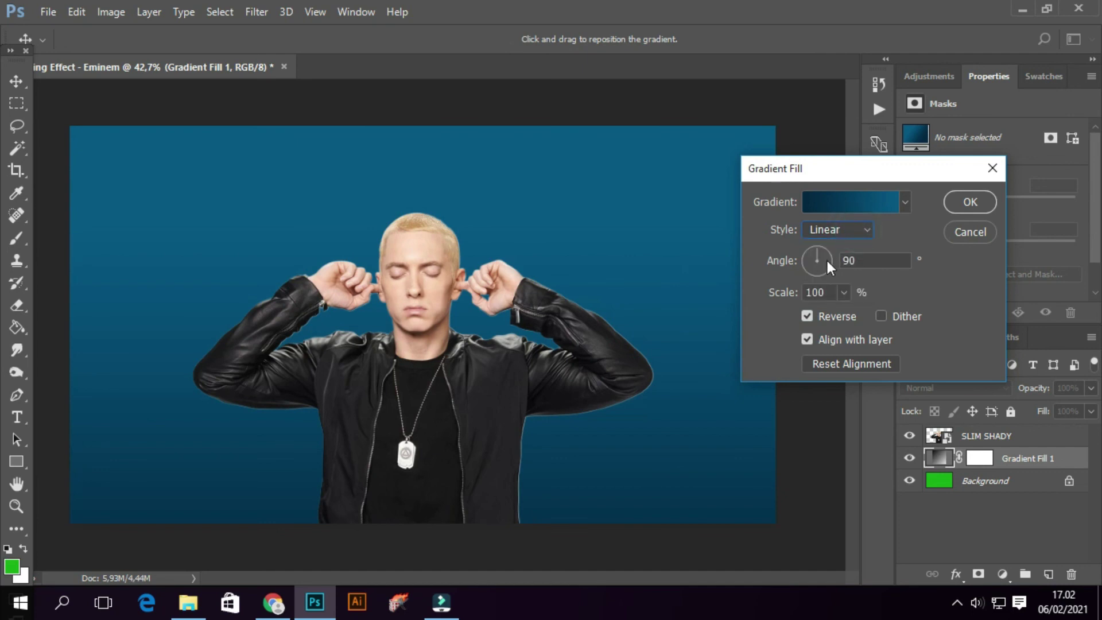
left_click_drag(815, 261, 828, 269)
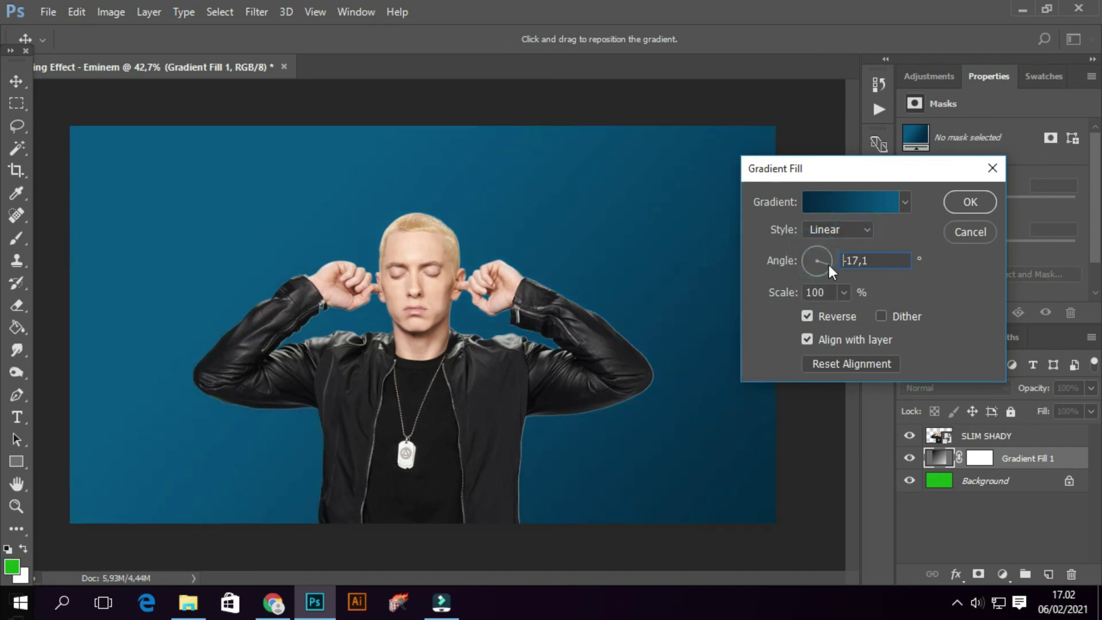
left_click_drag(808, 260, 808, 253)
left_click(808, 316)
left_click(825, 267)
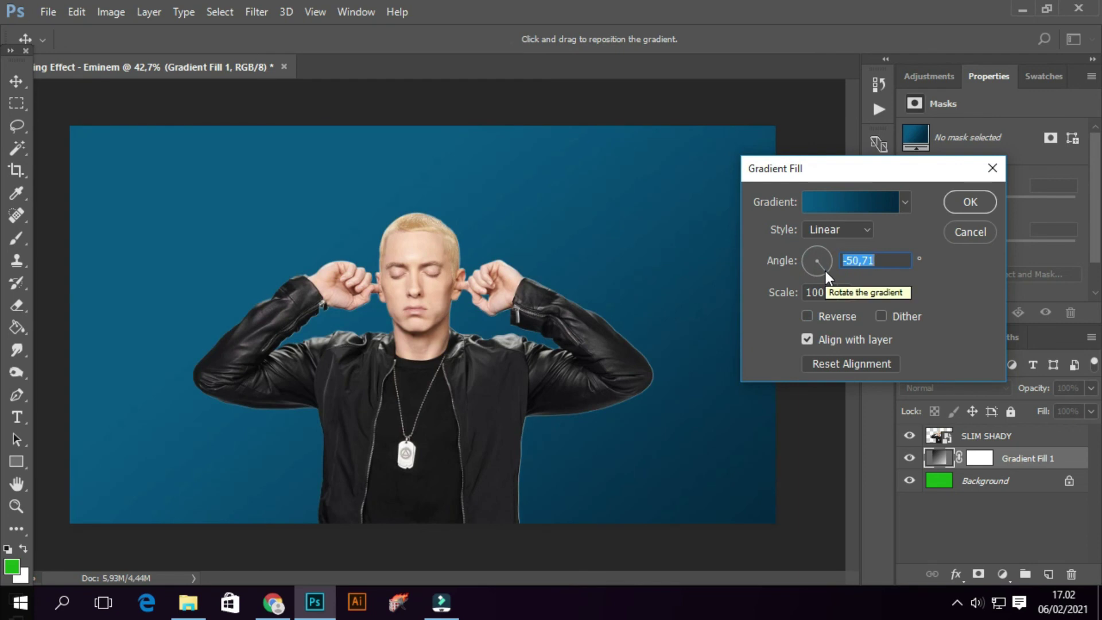
left_click(826, 268)
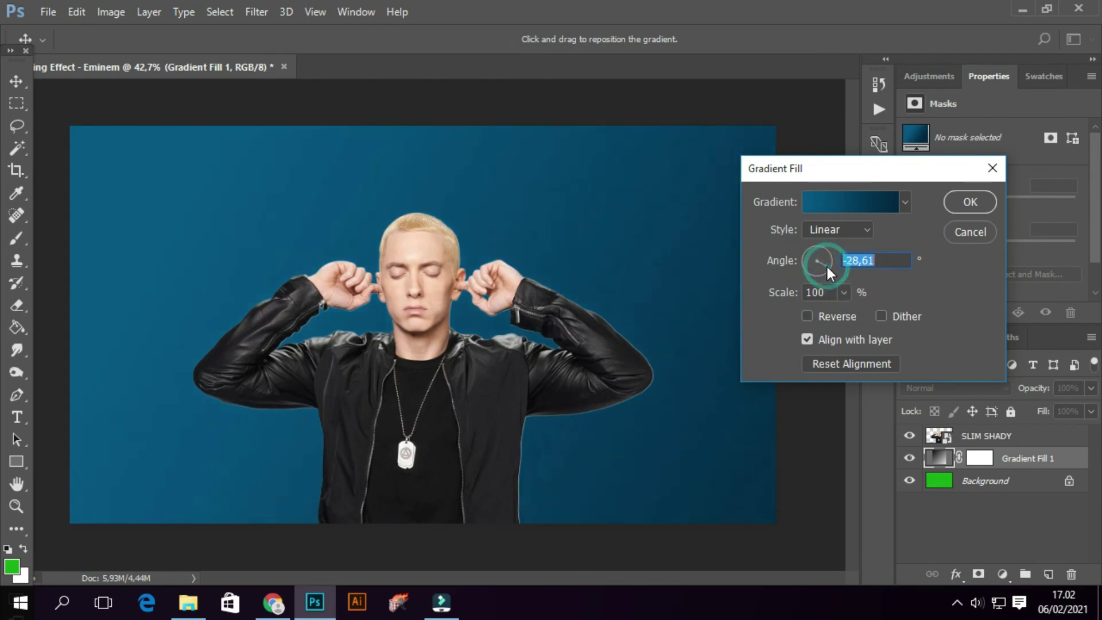
left_click(959, 205)
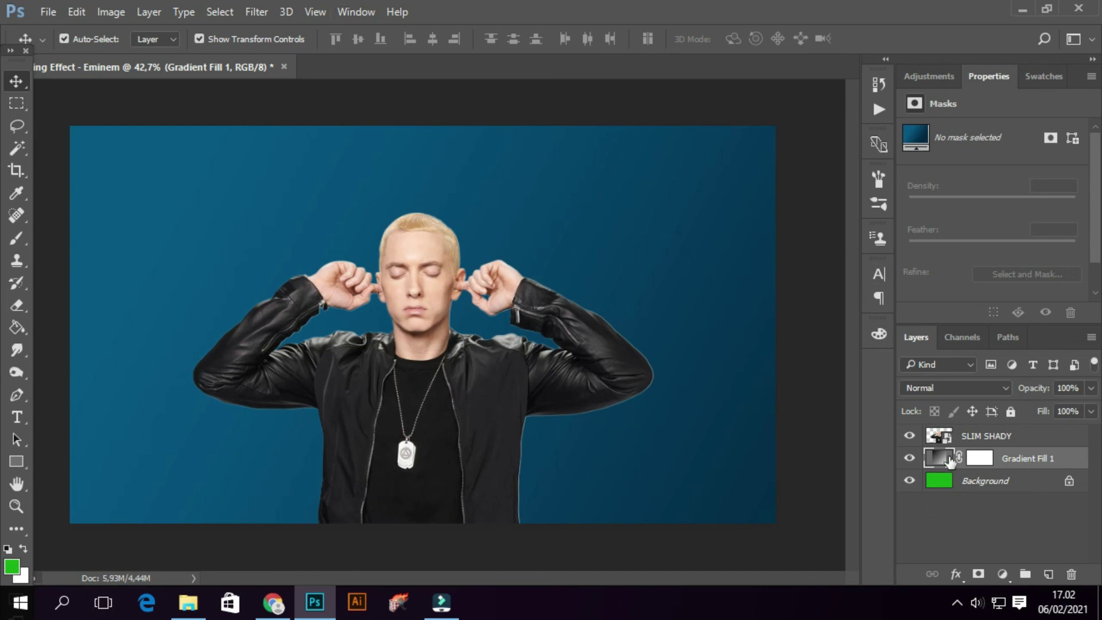
Add a black (000000) Solid Color fill layer at 25% opacity over the backdrop.
left_click(1002, 574)
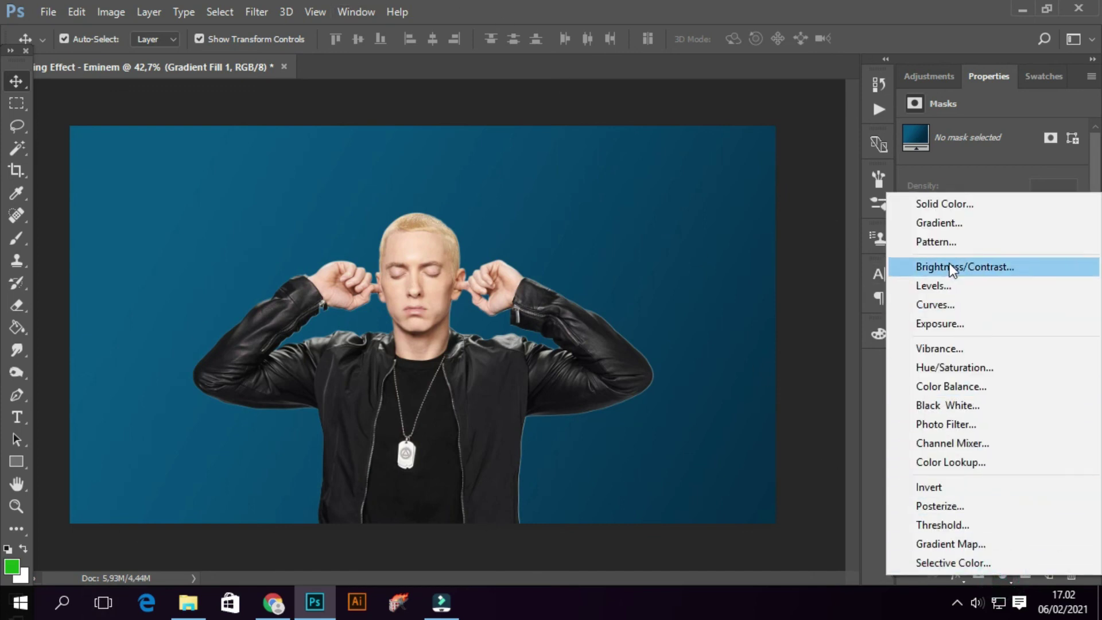
left_click(949, 207)
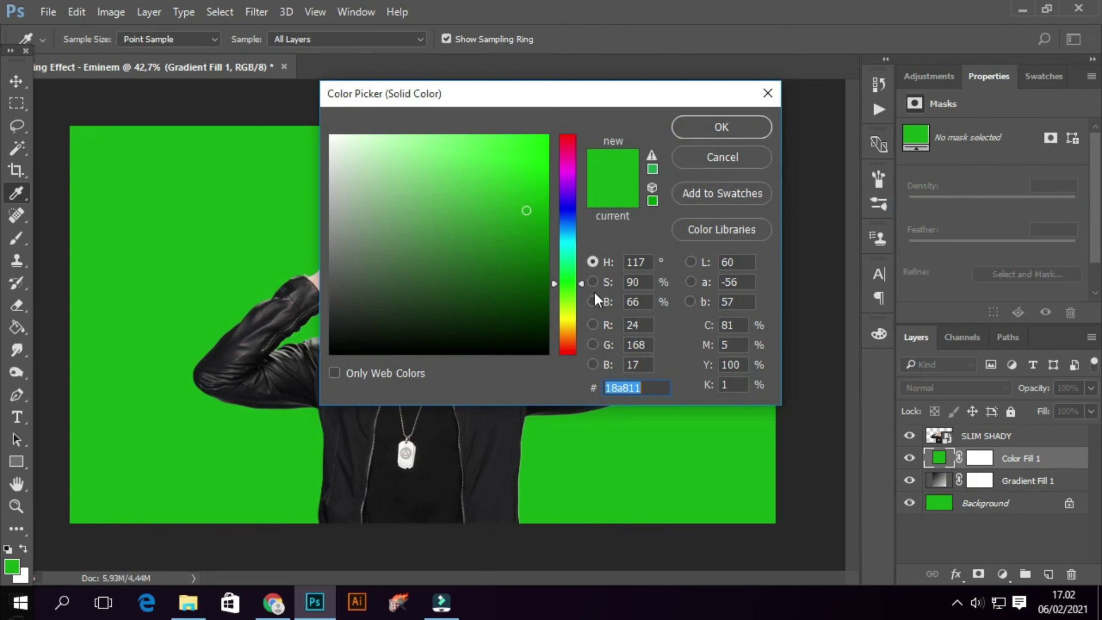
type("000000")
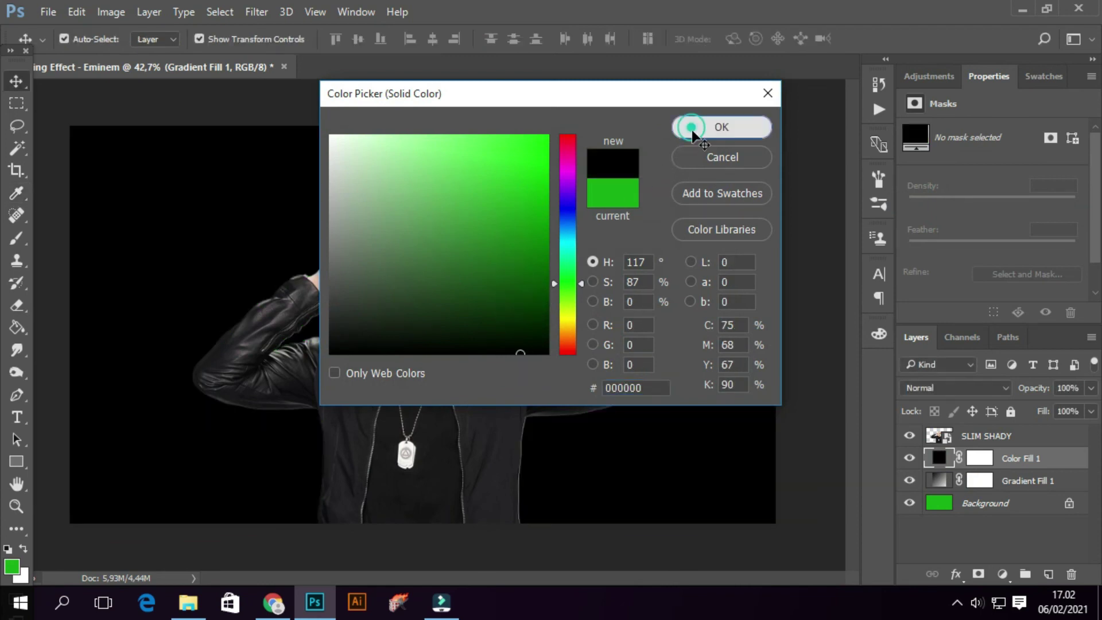
left_click(721, 127)
left_click(1091, 388)
left_click_drag(1063, 411, 1037, 412)
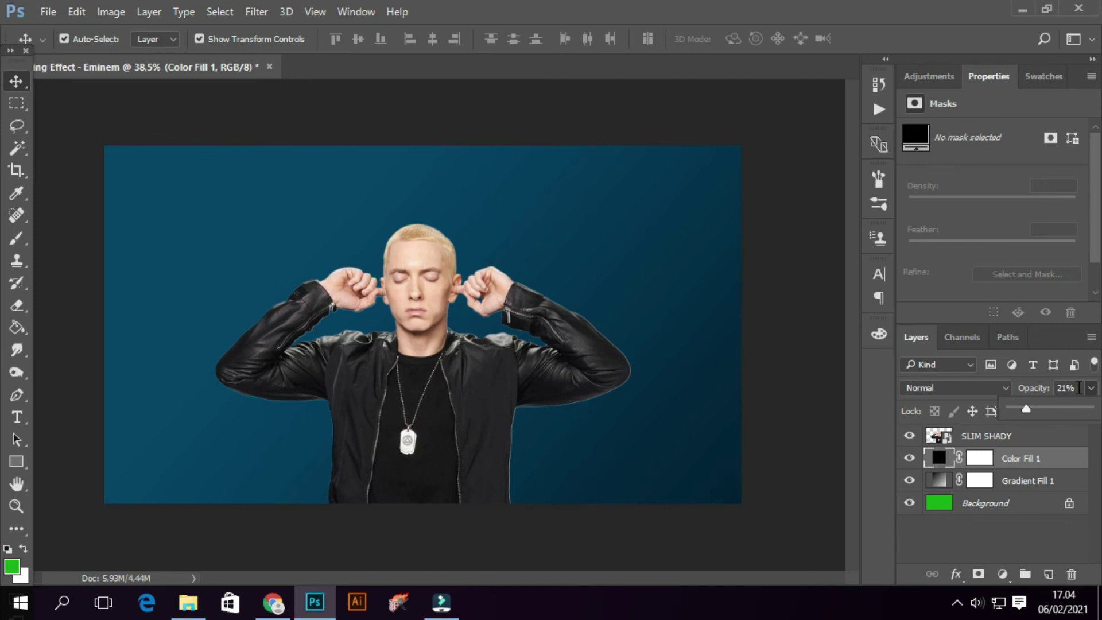
type("25")
key("Return")
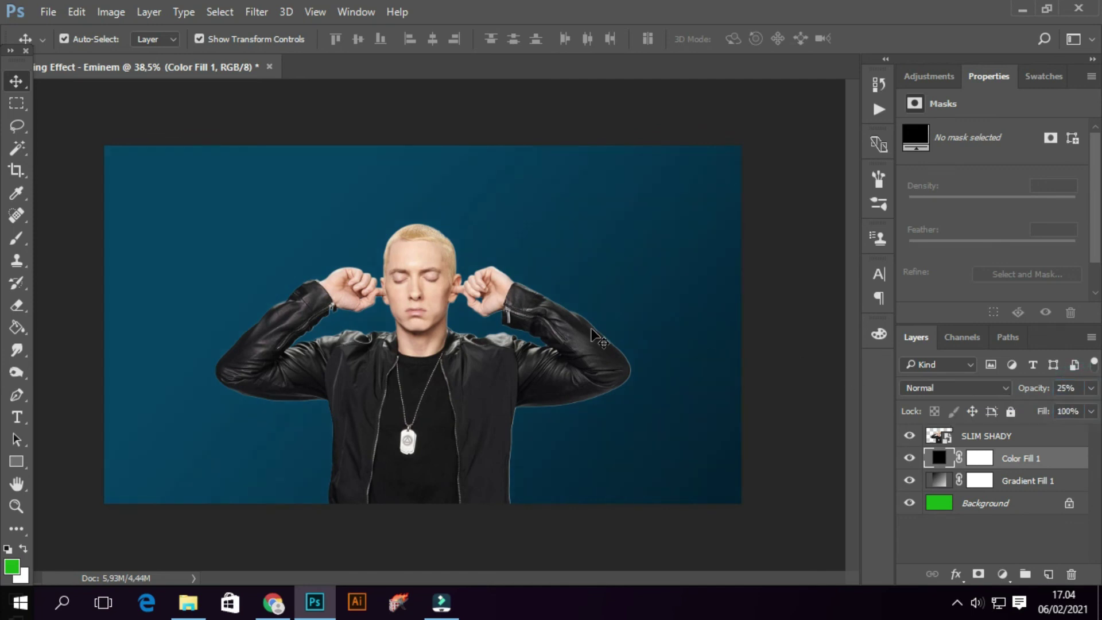
Drag the Smoke-in-Air 3 image from the source folder onto the Photoshop canvas.
scroll(586, 394, "down", 3)
left_click(691, 402)
scroll(423, 324, "up", 3)
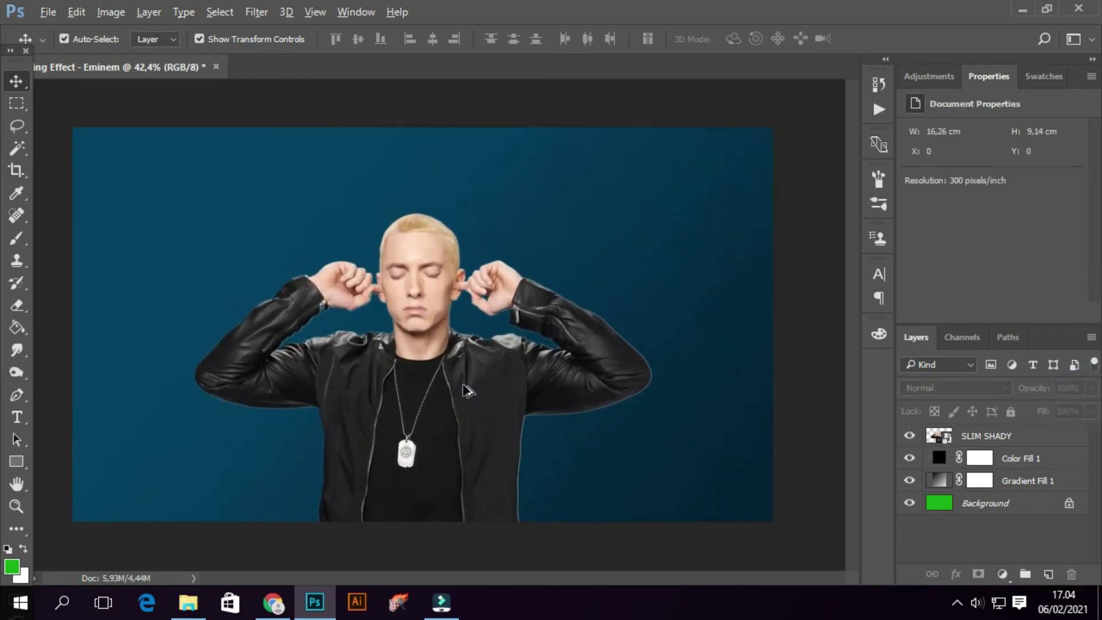
left_click(397, 338)
scroll(385, 370, "up", 1)
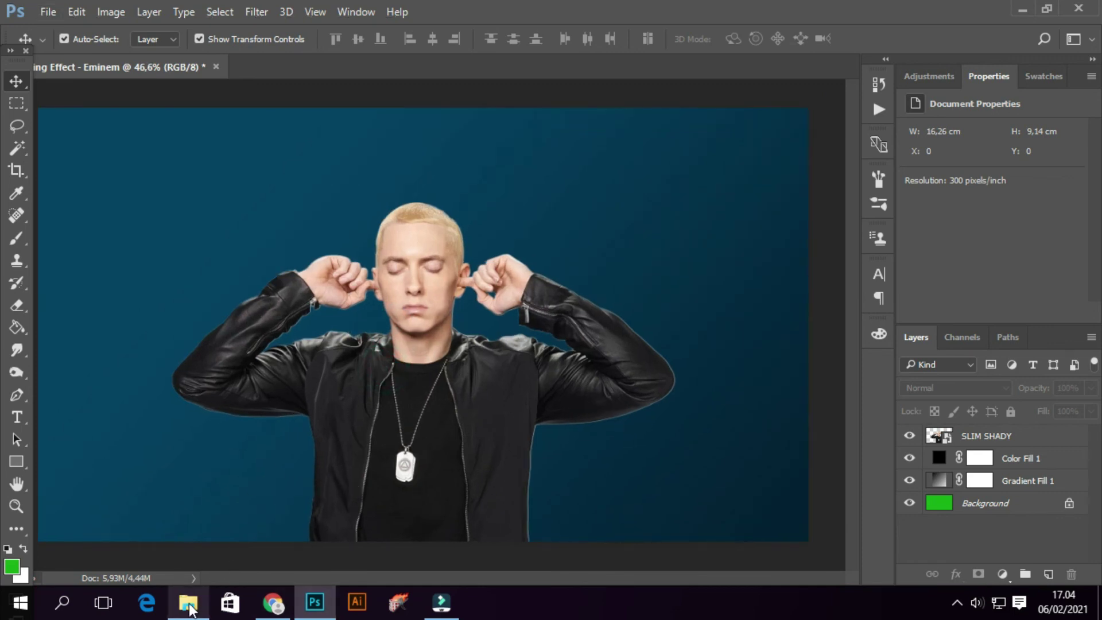
left_click(189, 602)
left_click(329, 479)
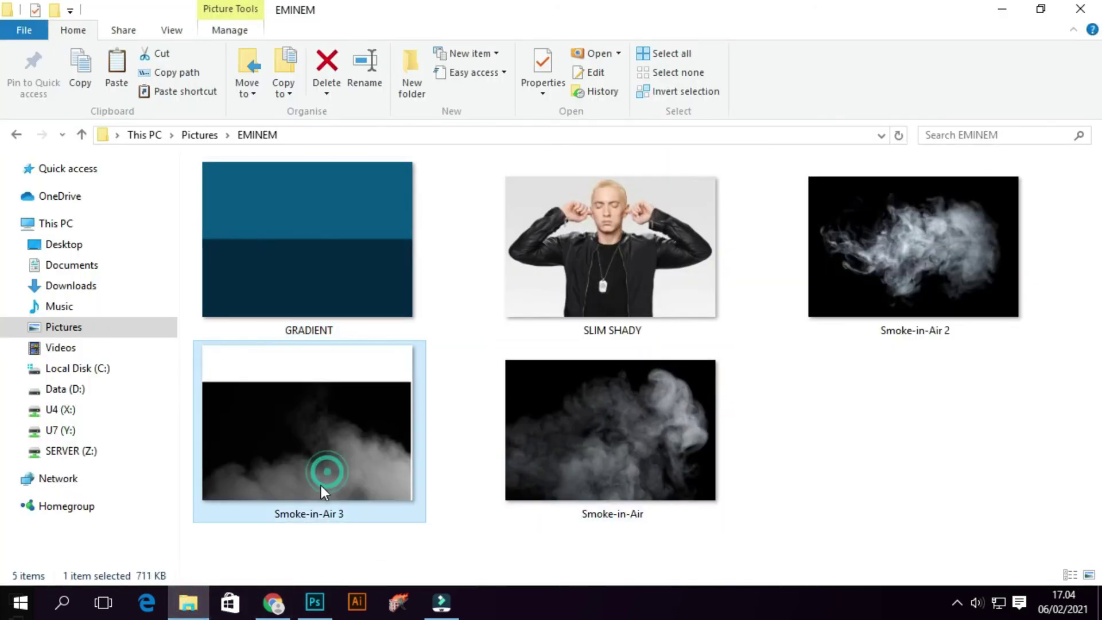
left_click_drag(281, 496, 396, 459)
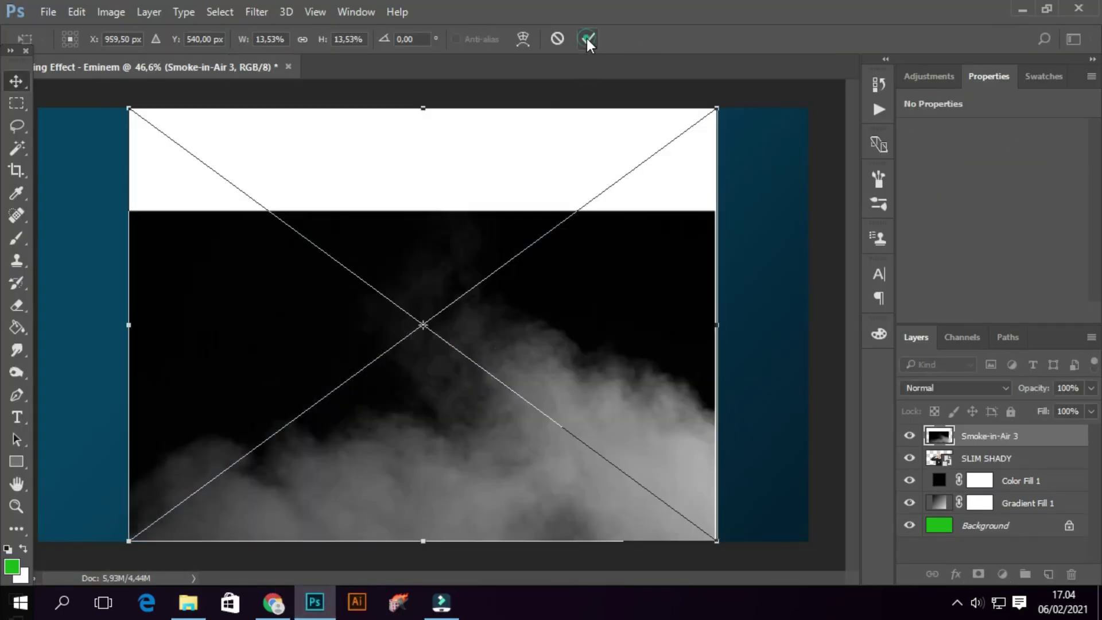
Commit the smoke, mask it to a rectangular selection, and convert it to a smart object.
left_click(588, 38)
key("m")
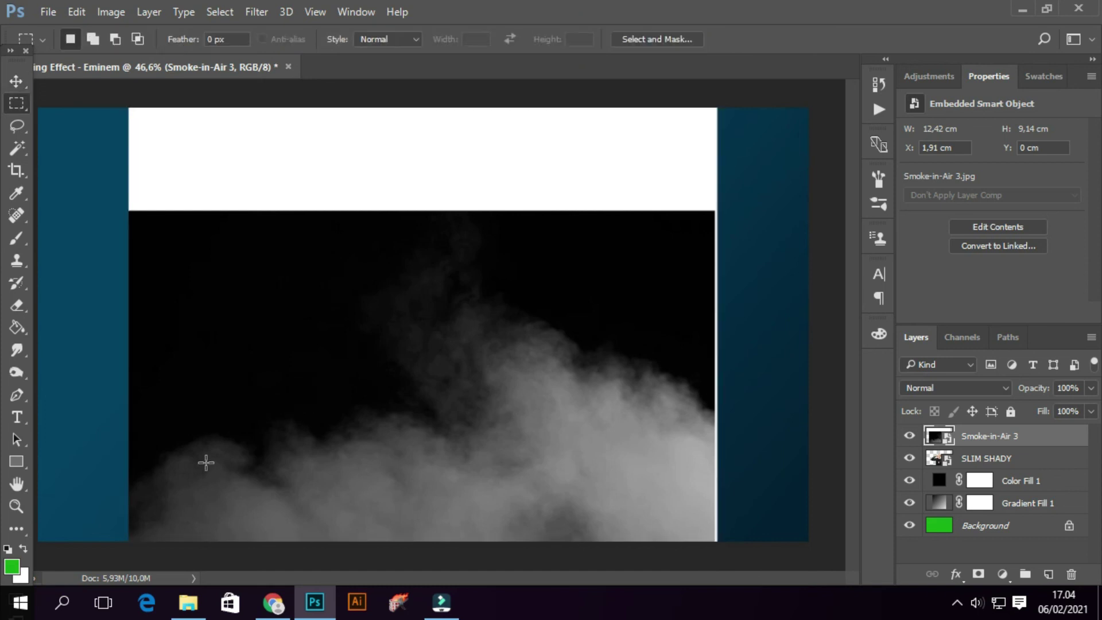
left_click_drag(121, 544, 712, 218)
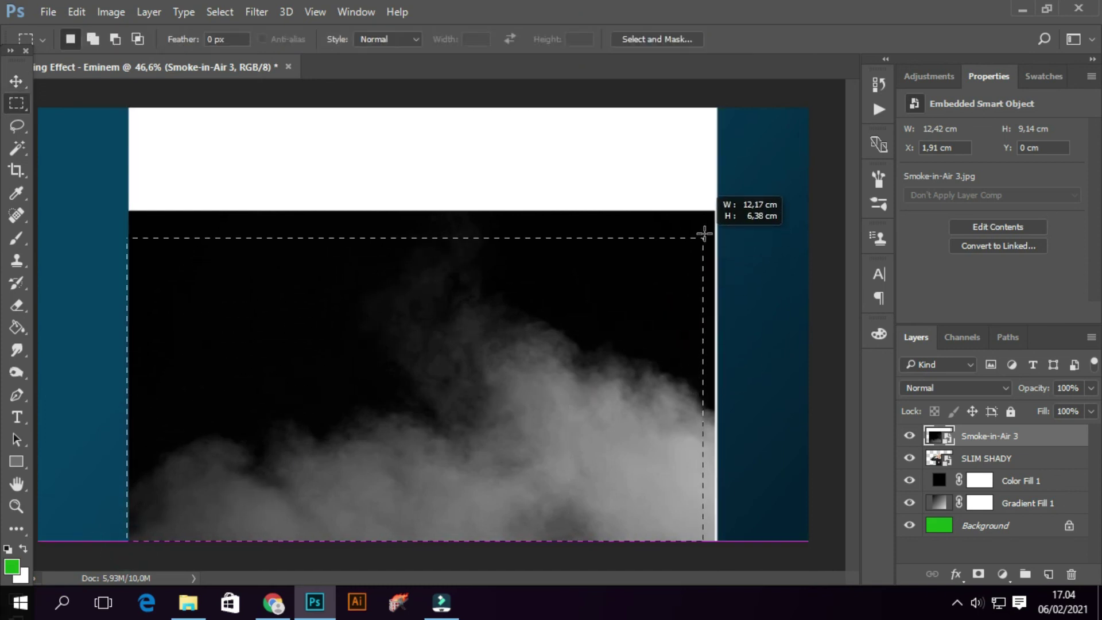
left_click_drag(712, 218, 713, 215)
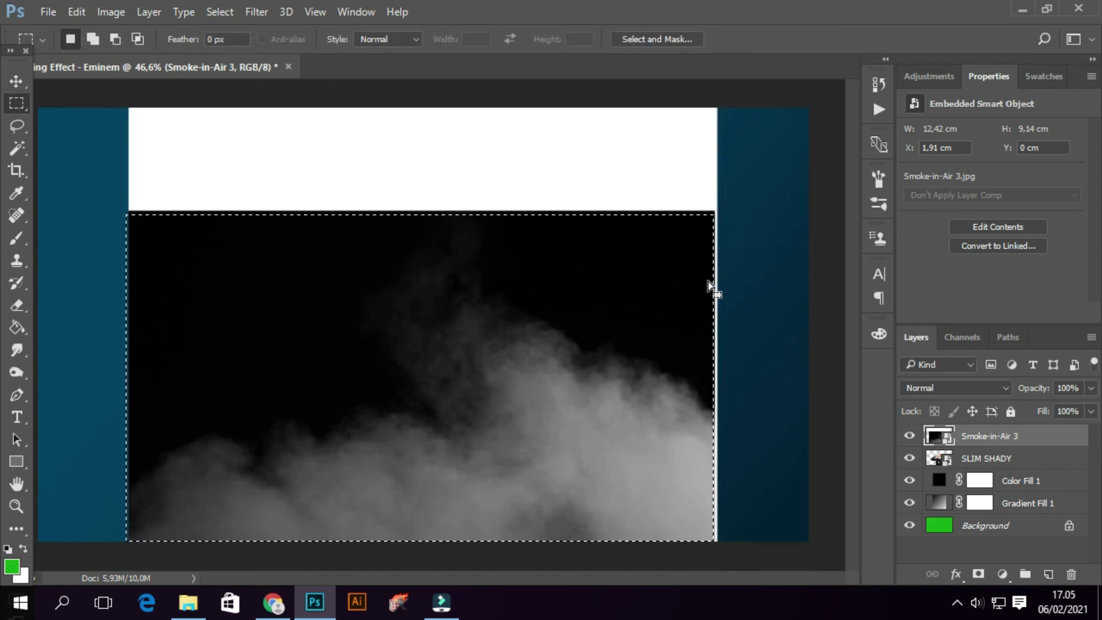
left_click(978, 574)
scroll(687, 483, "down", 1)
scroll(706, 451, "down", 1)
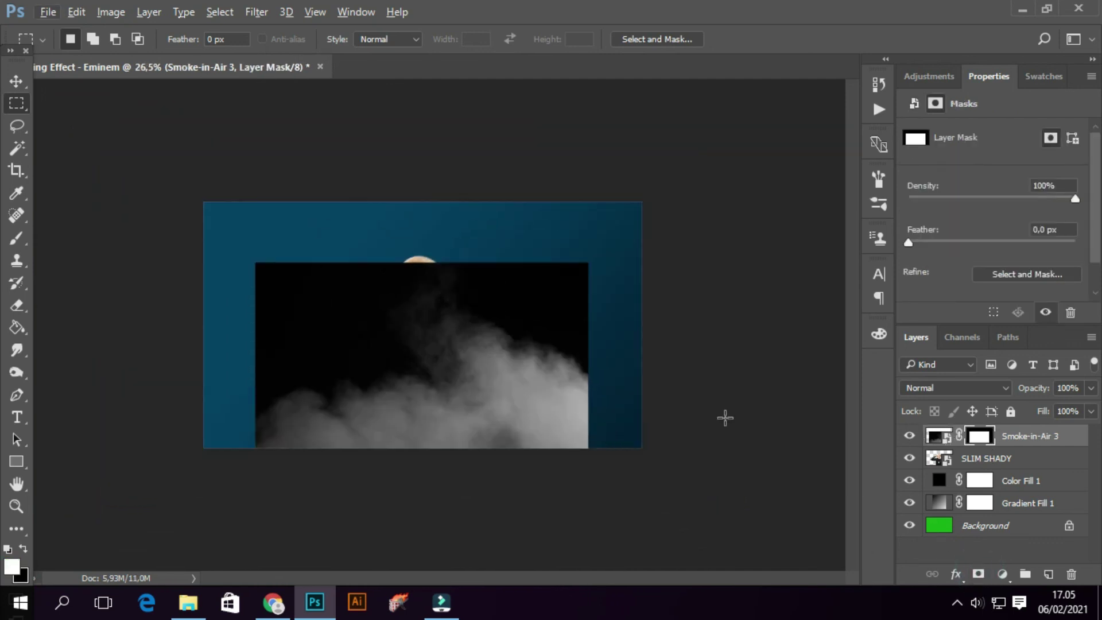
right_click(1032, 439)
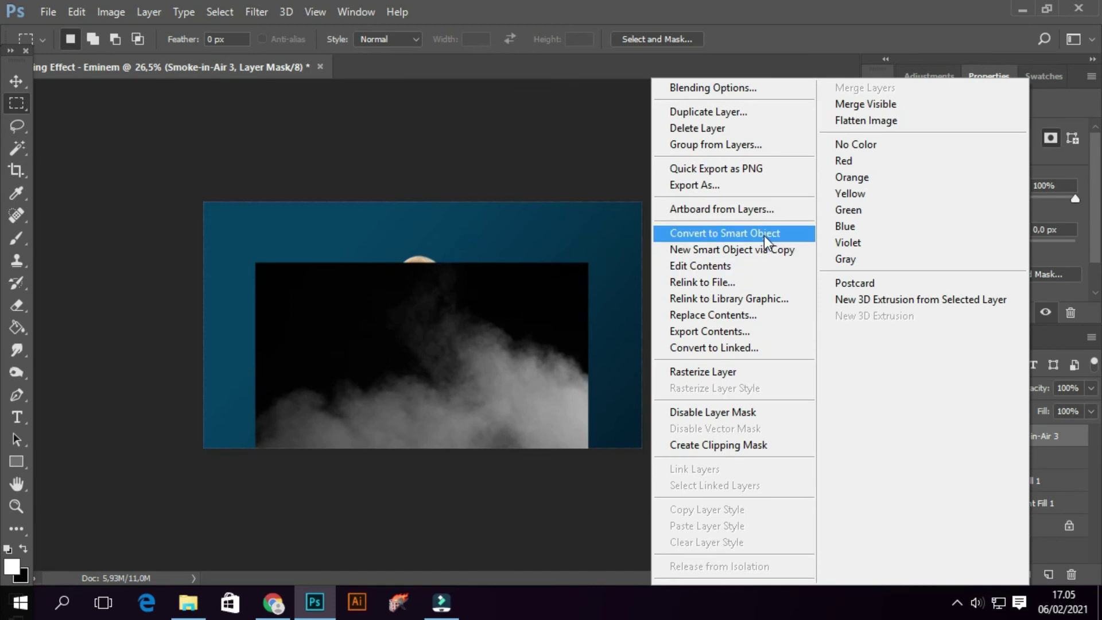
left_click(761, 237)
Stretch the smoke out to the left and right canvas edges and raise its top edge.
left_click(16, 81)
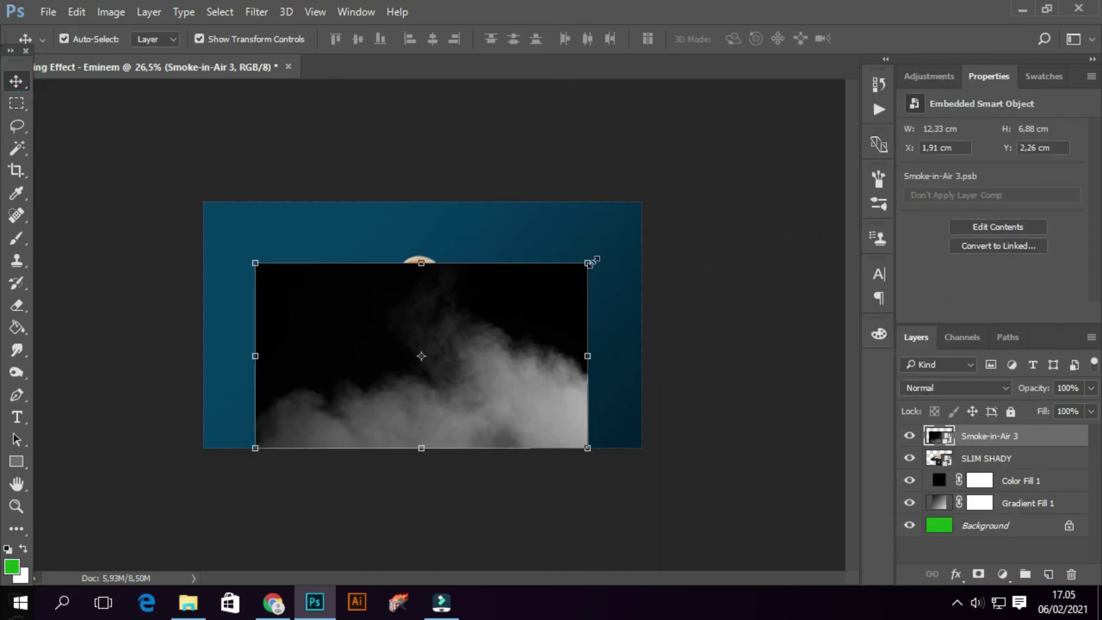
left_click_drag(588, 356, 642, 356)
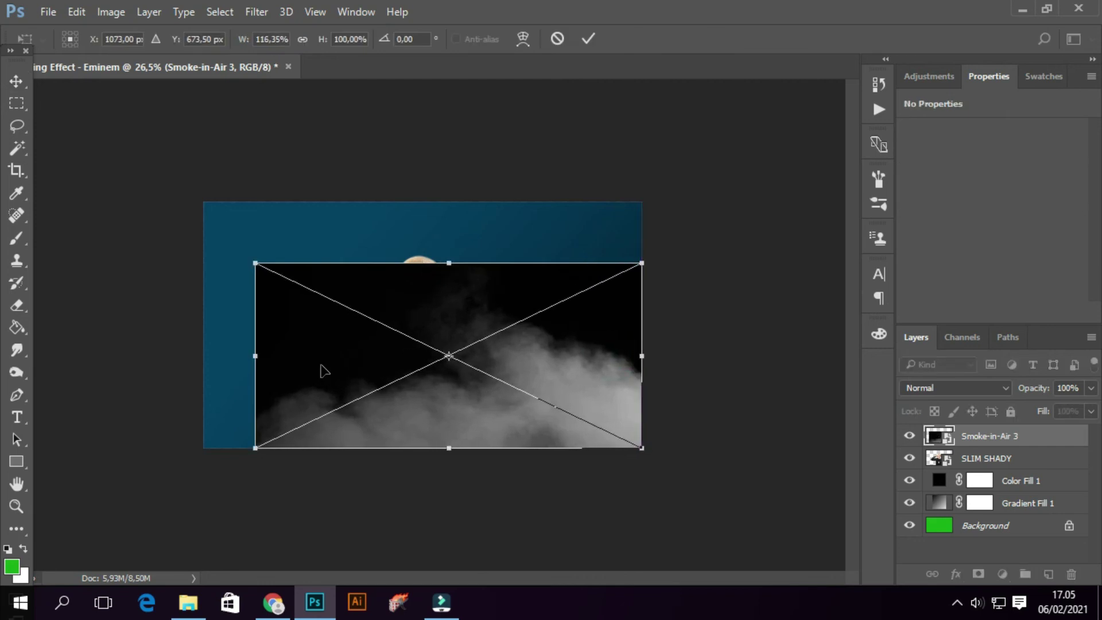
left_click_drag(247, 357, 196, 356)
left_click_drag(421, 260, 419, 243)
key("Return")
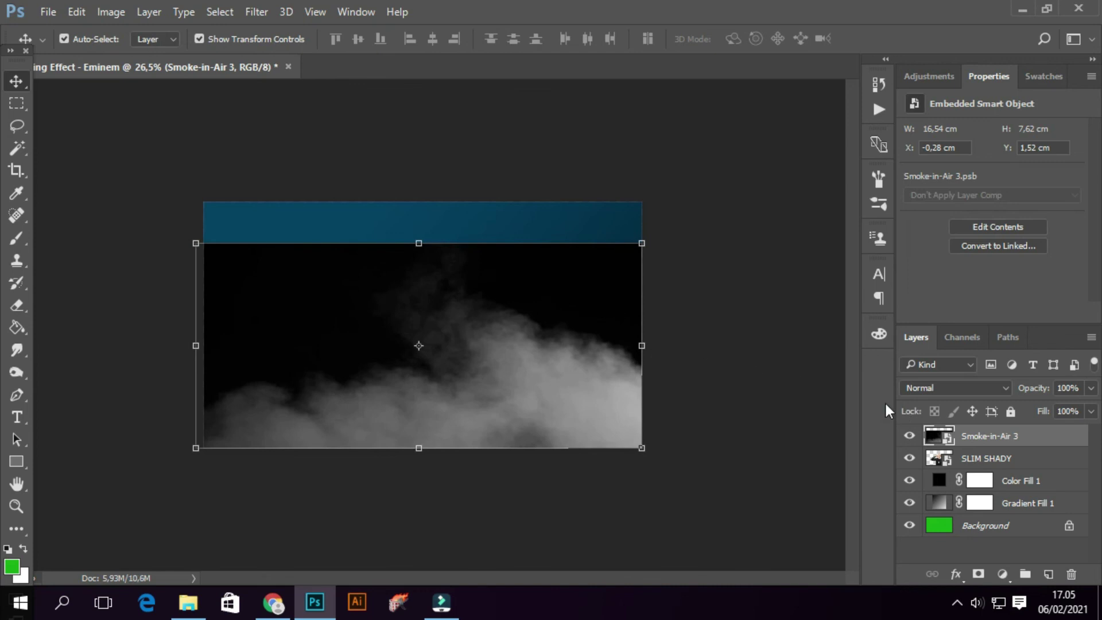
Set Smoke-in-Air 3 to Screen blending and move it below SLIM SHADY.
left_click(998, 389)
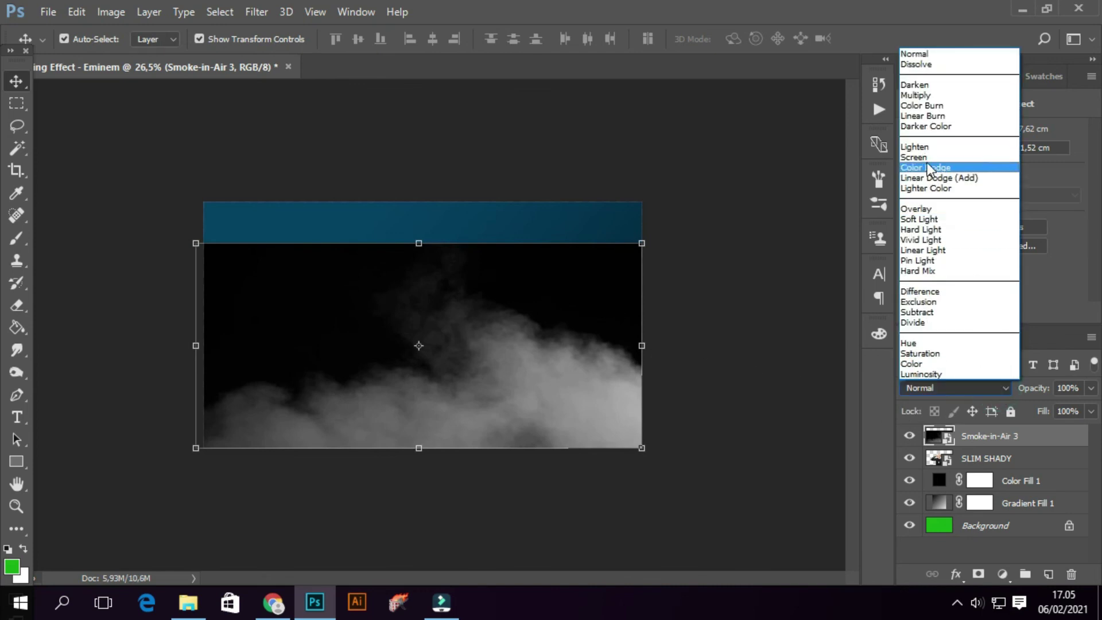
left_click(926, 164)
left_click_drag(993, 435, 1011, 471)
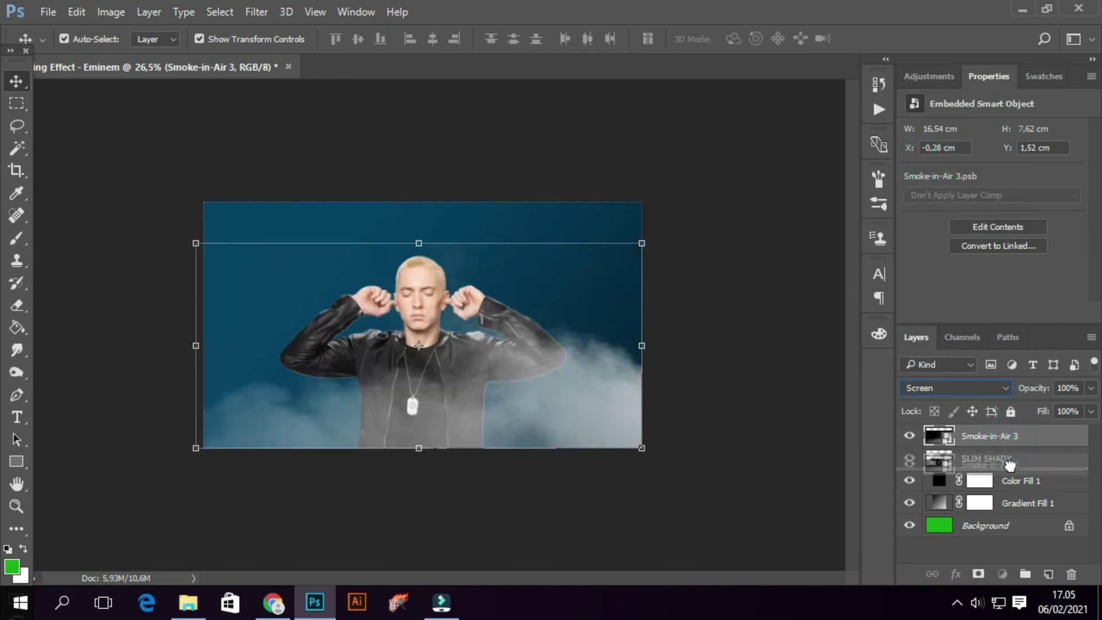
left_click(787, 510)
Lower the Smoke-in-Air 3 layer's opacity to 41% and lock it.
left_click(530, 418)
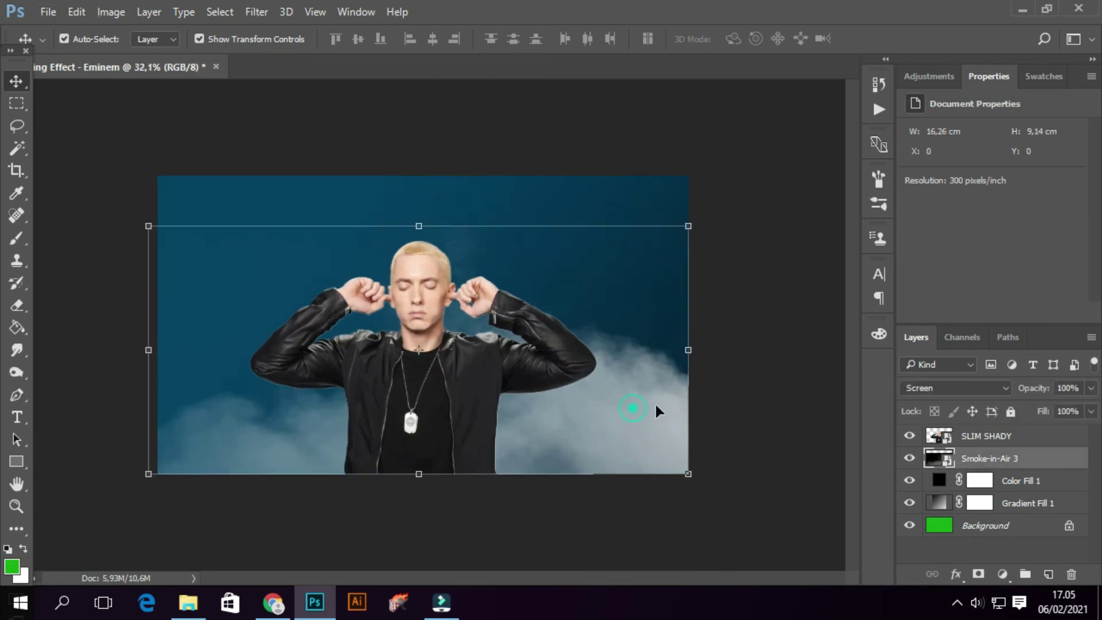
left_click_drag(1091, 389, 1047, 407)
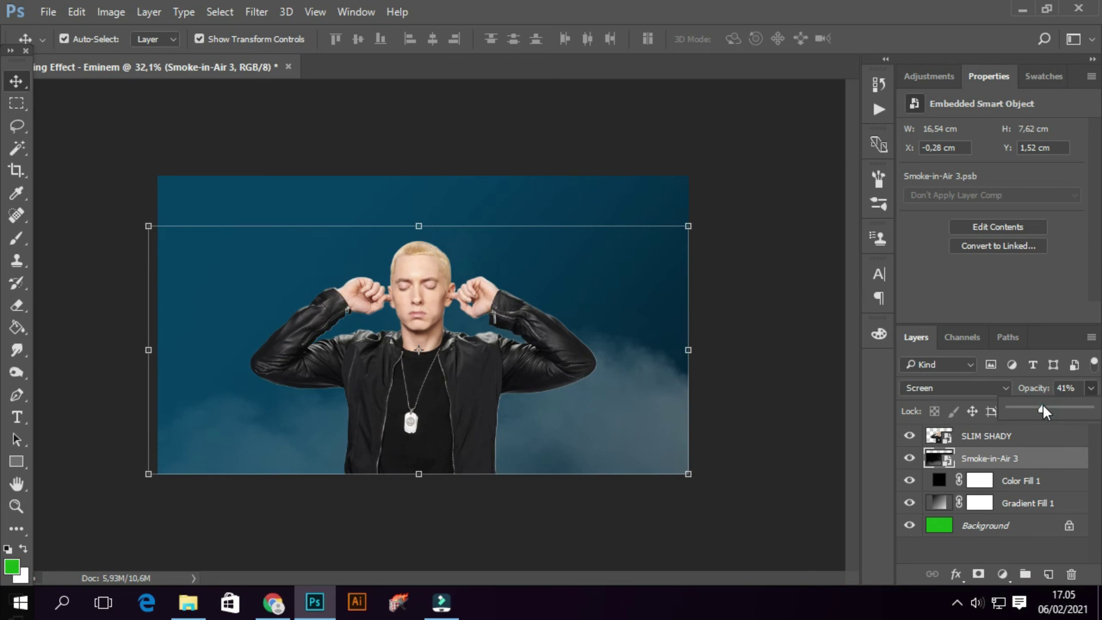
left_click(815, 460)
scroll(637, 443, "down", 1)
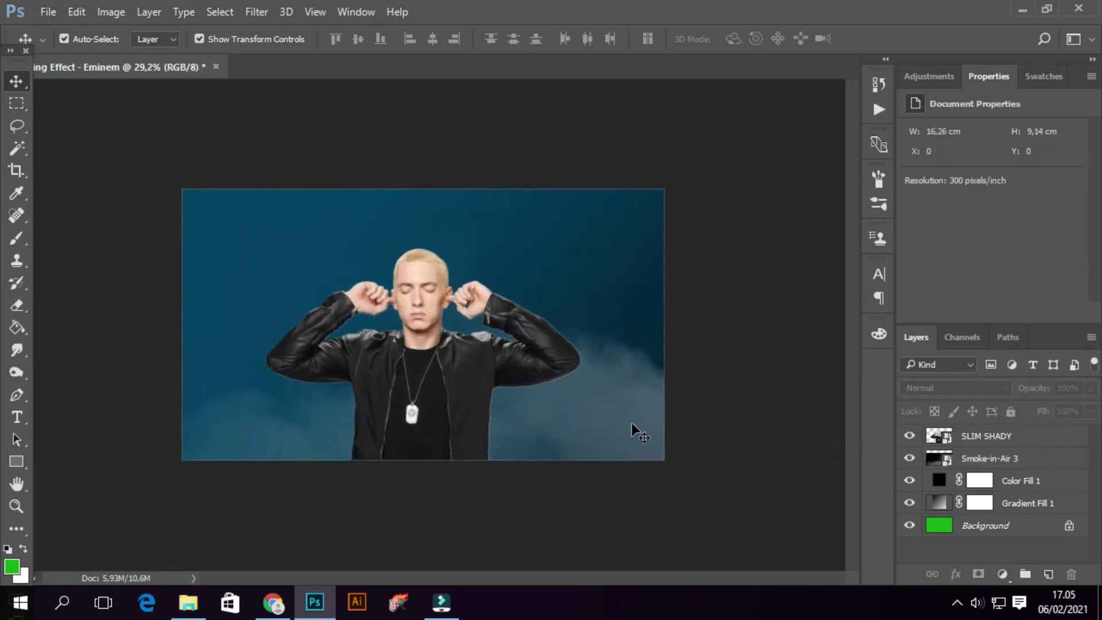
left_click(632, 411)
left_click(1011, 411)
left_click(782, 467)
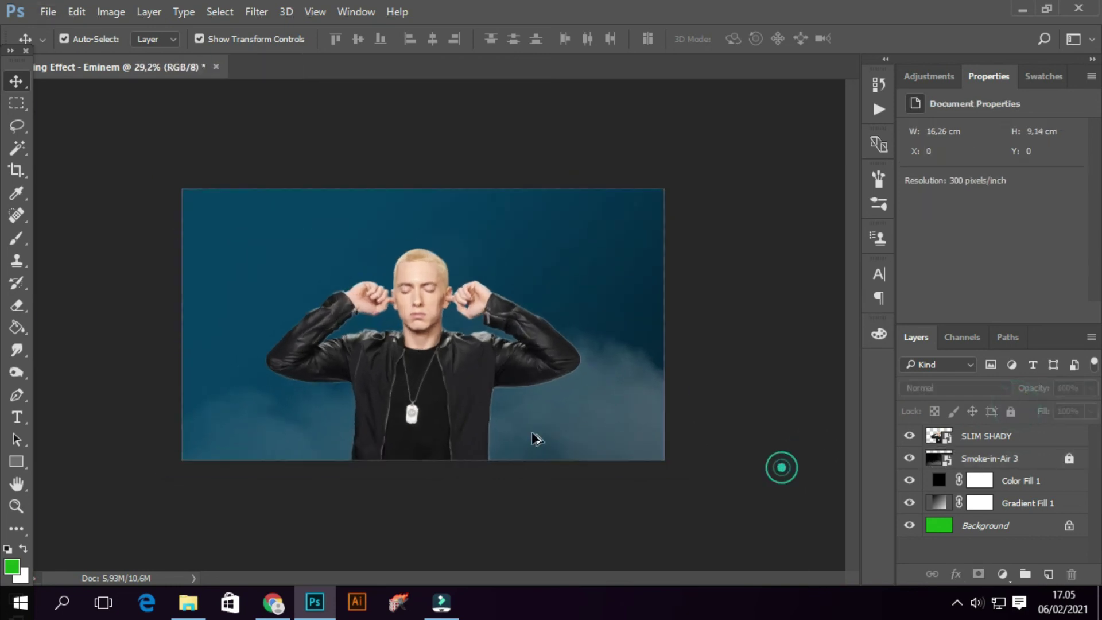
scroll(535, 438, "up", 1)
scroll(523, 415, "down", 2)
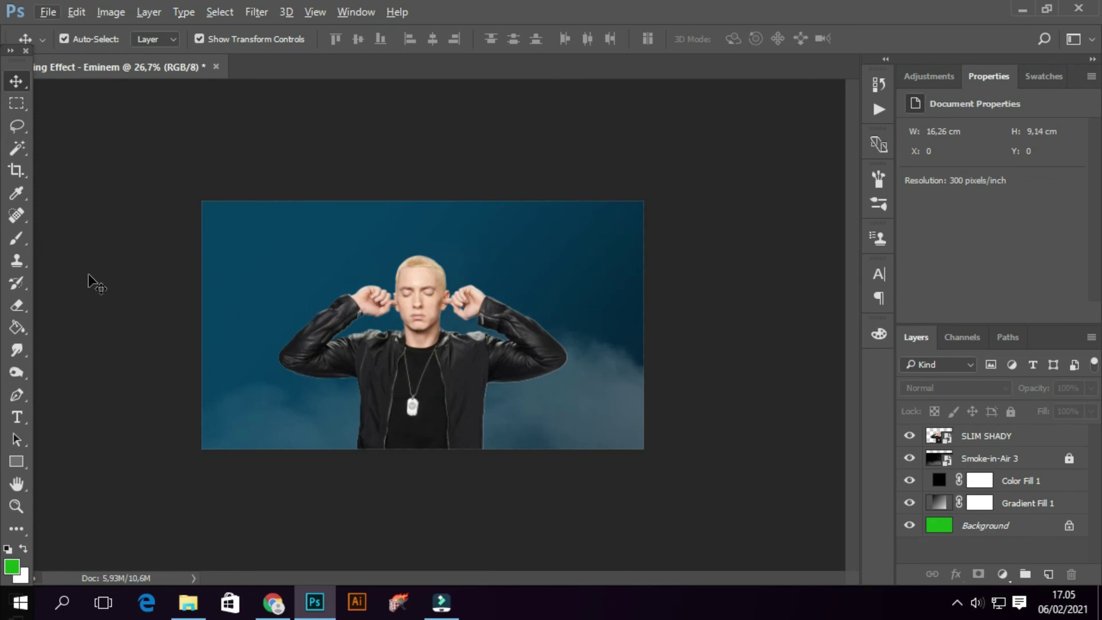
left_click(1003, 467)
left_click(1003, 574)
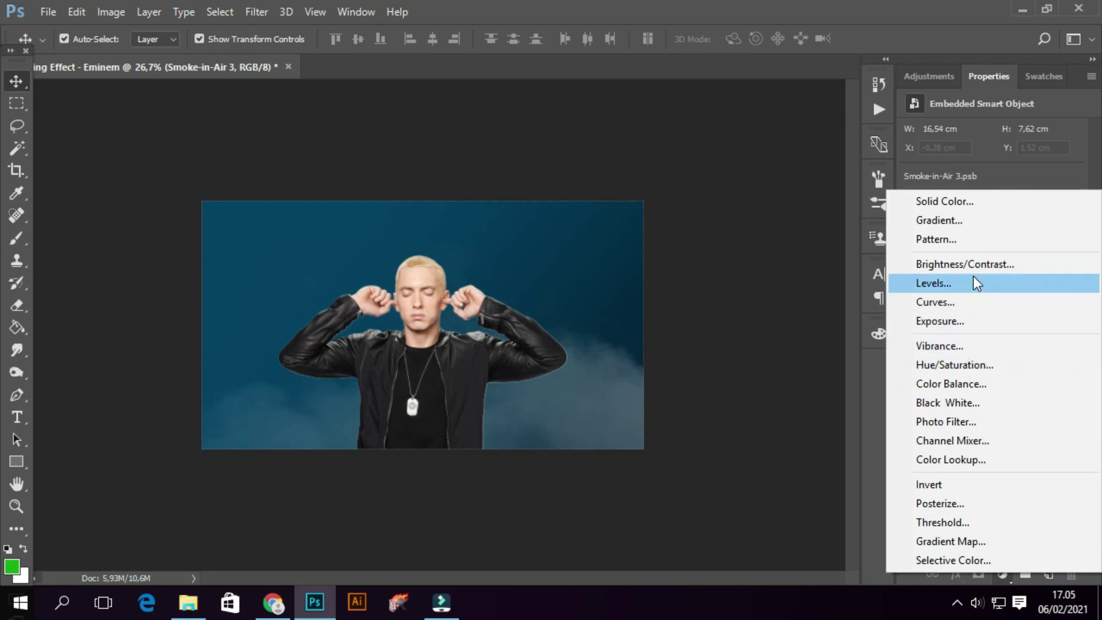
left_click(976, 202)
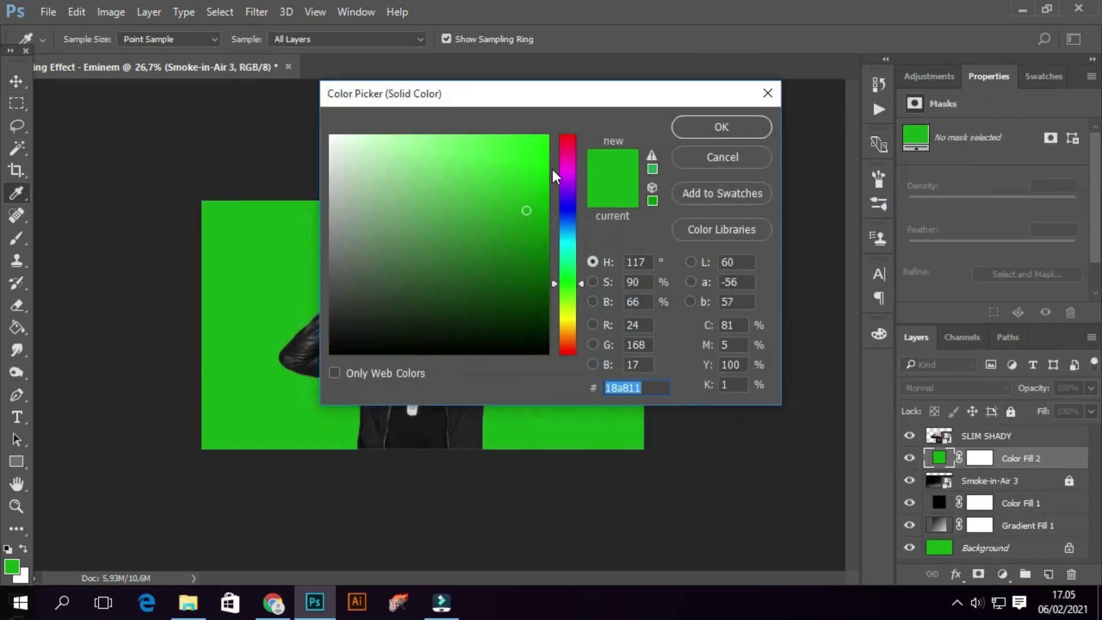
left_click(568, 236)
left_click_drag(522, 187, 520, 170)
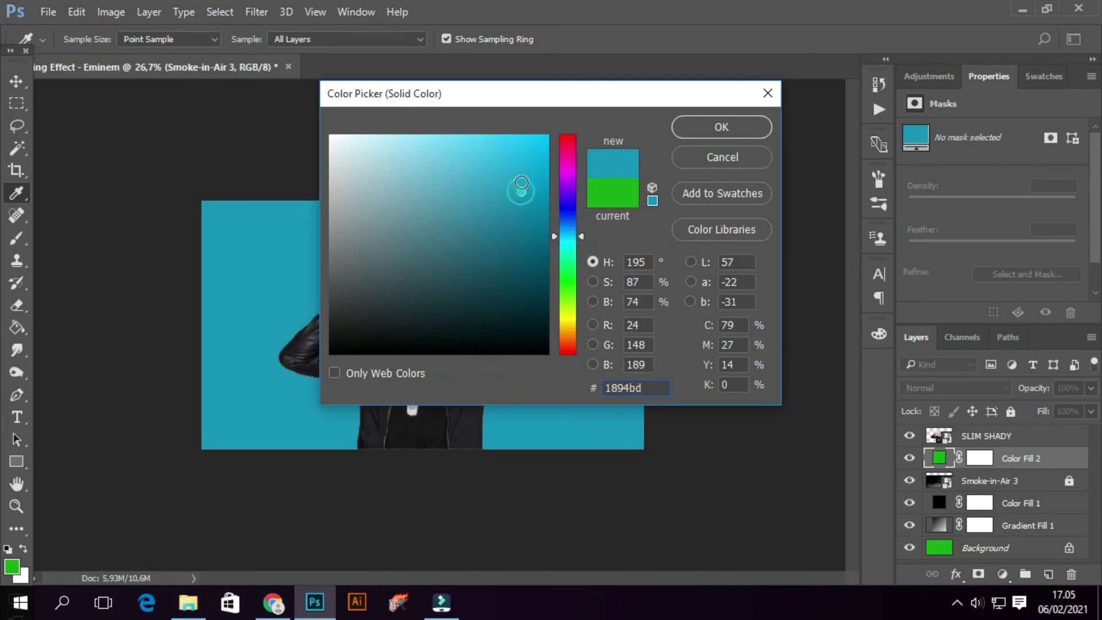
left_click(520, 171)
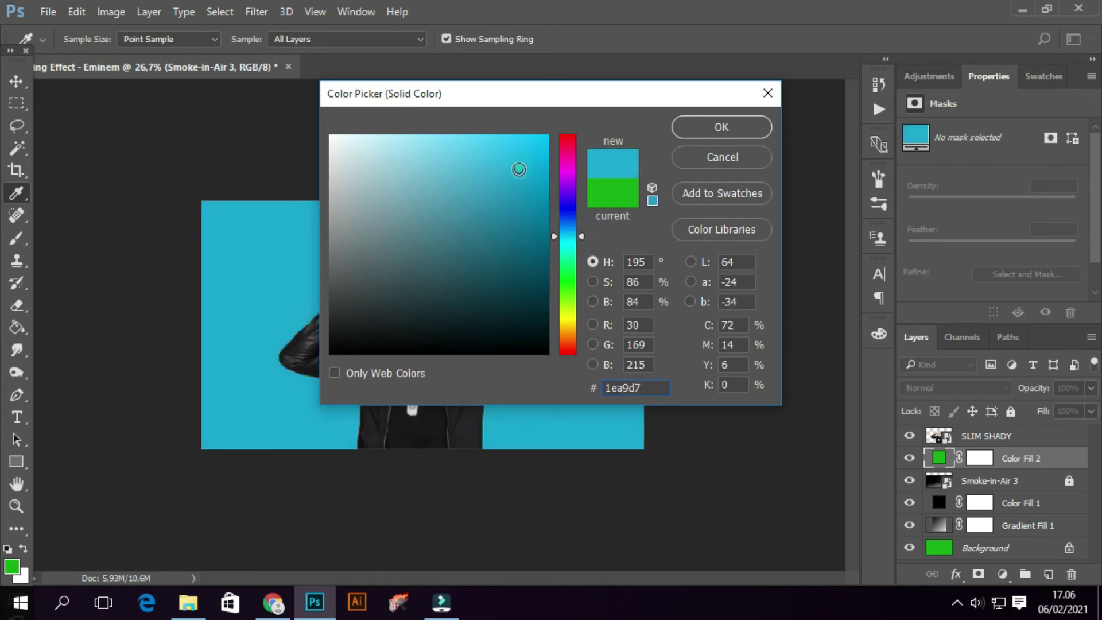
left_click(704, 130)
left_click(979, 459)
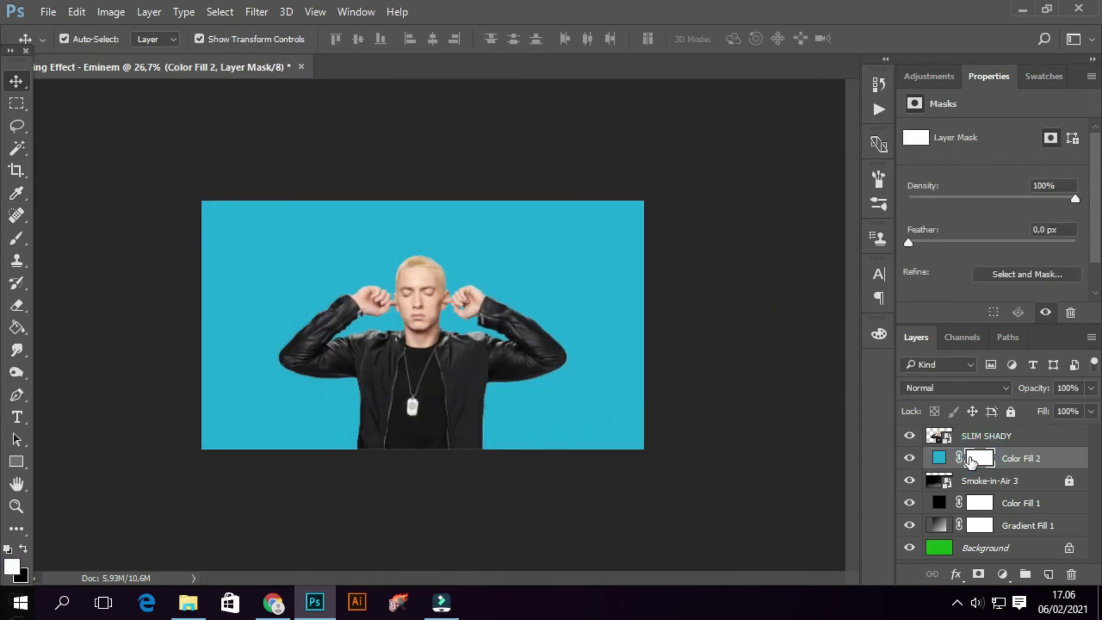
key("ctrl+i")
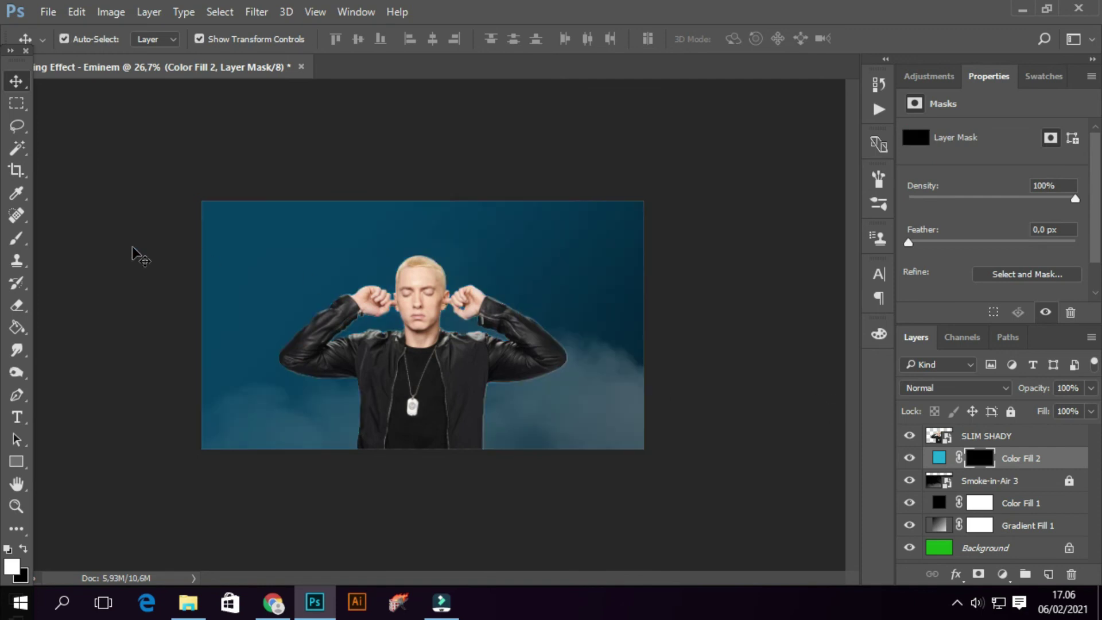
left_click(16, 237)
right_click(548, 324)
left_click(682, 478)
mouse_move(660, 394)
left_mouse_down()
mouse_move(652, 368)
mouse_move(726, 372)
left_mouse_up()
left_click_drag(475, 43, 408, 85)
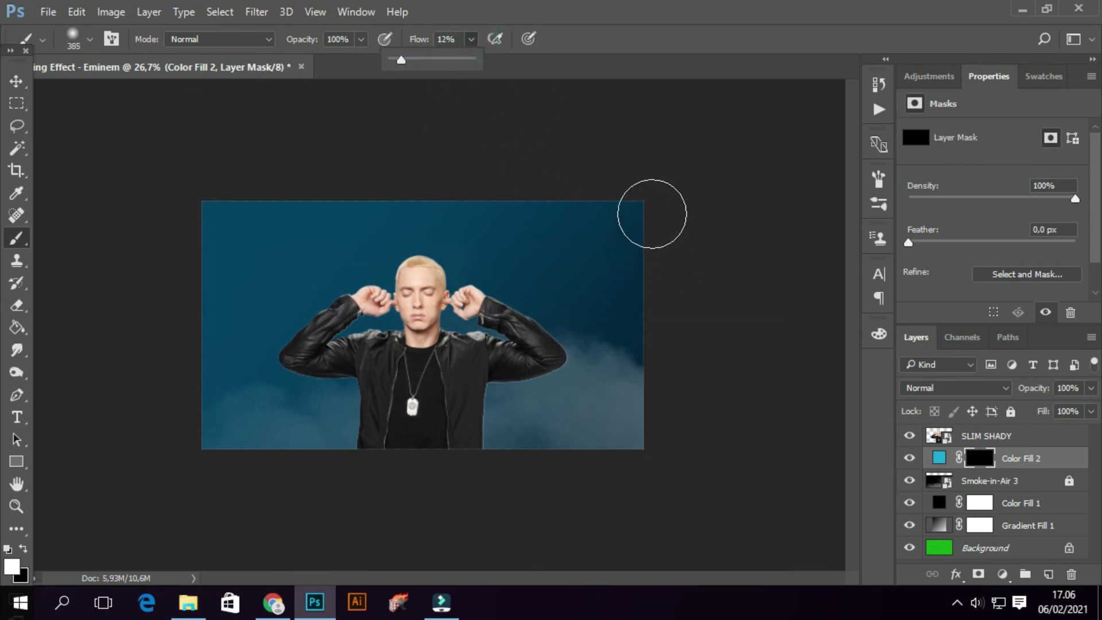
left_click_drag(650, 216, 662, 509)
left_click_drag(655, 226, 672, 452)
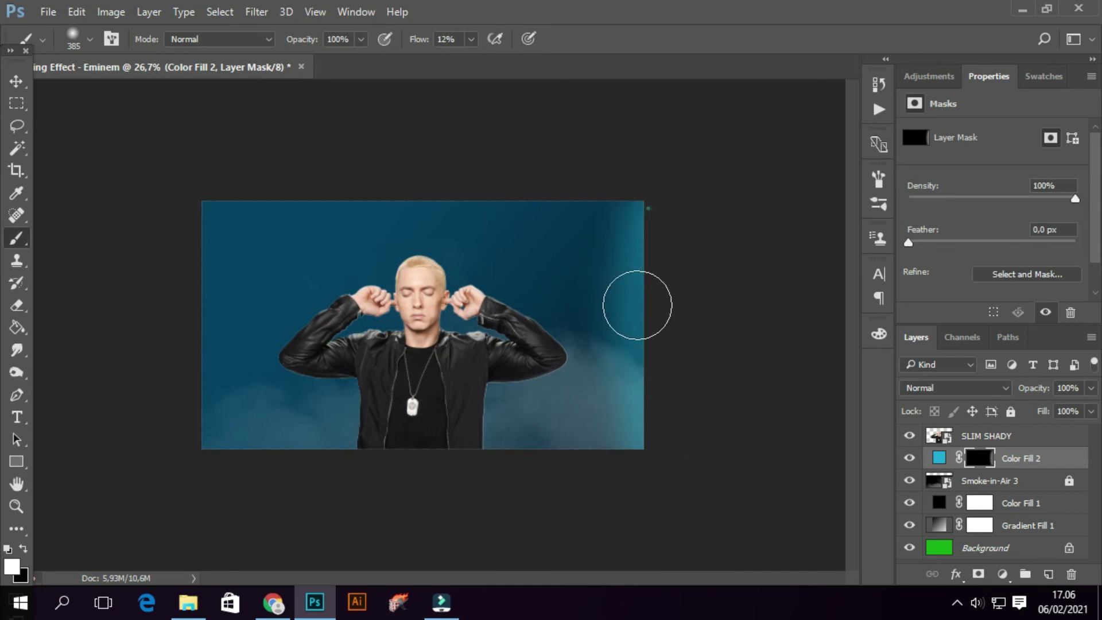
left_click_drag(638, 221, 638, 350)
mouse_move(610, 264)
left_mouse_down()
mouse_move(636, 434)
mouse_move(610, 253)
mouse_move(681, 477)
left_mouse_up()
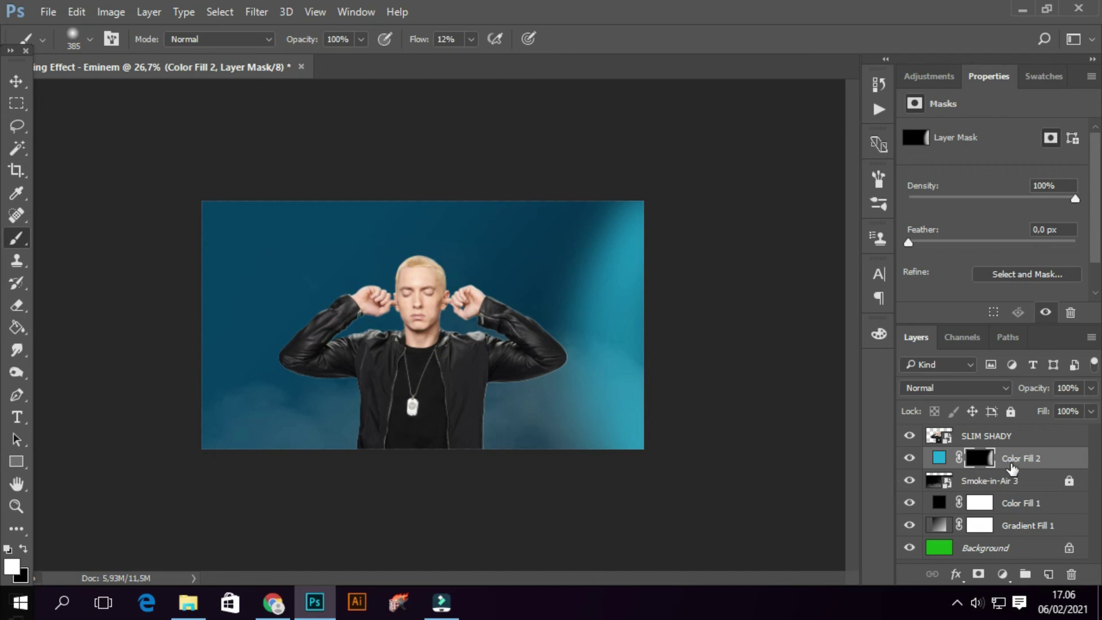
key("Delete")
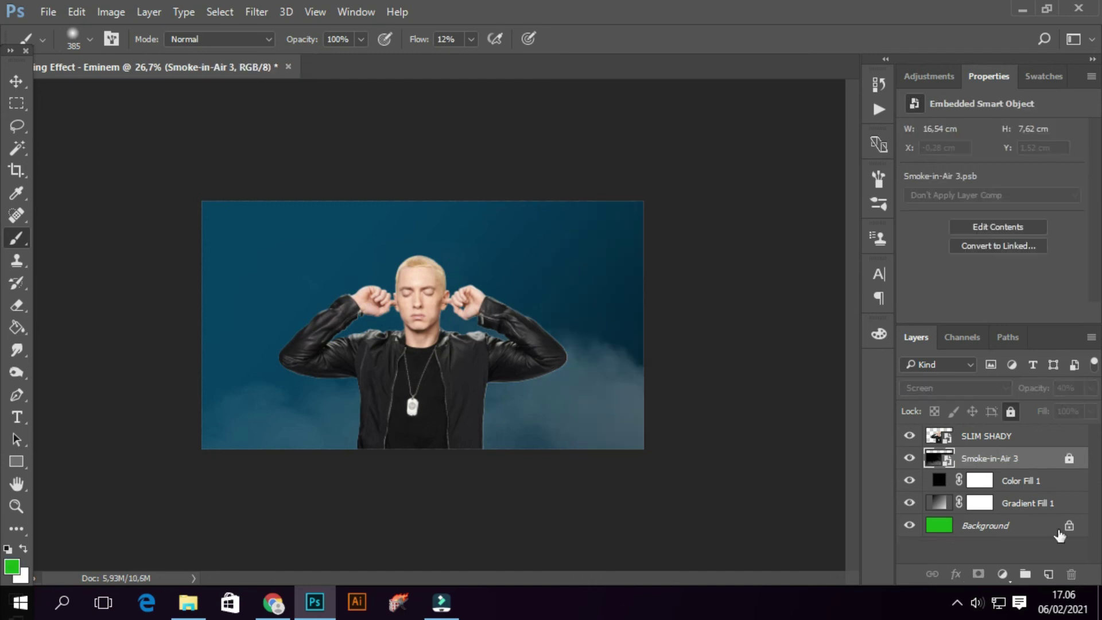
On a new layer, paint a cyan 1bb9d6 brush dab right of Eminem at 100% flow.
left_click(1048, 574)
left_click(23, 549)
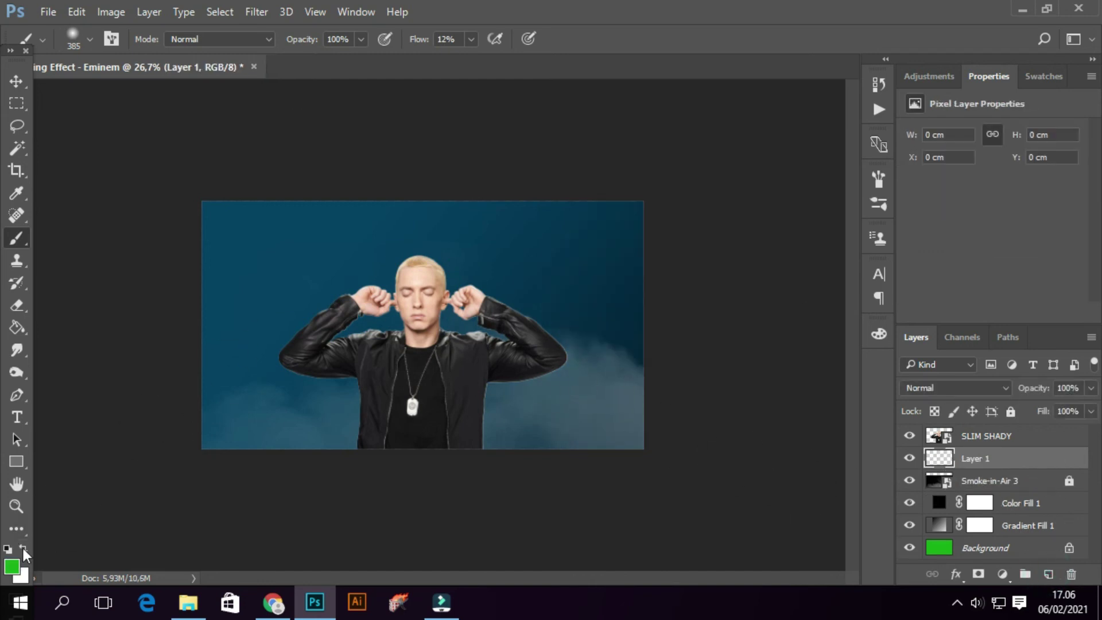
left_click(568, 239)
left_click(522, 170)
left_click(698, 127)
key("b")
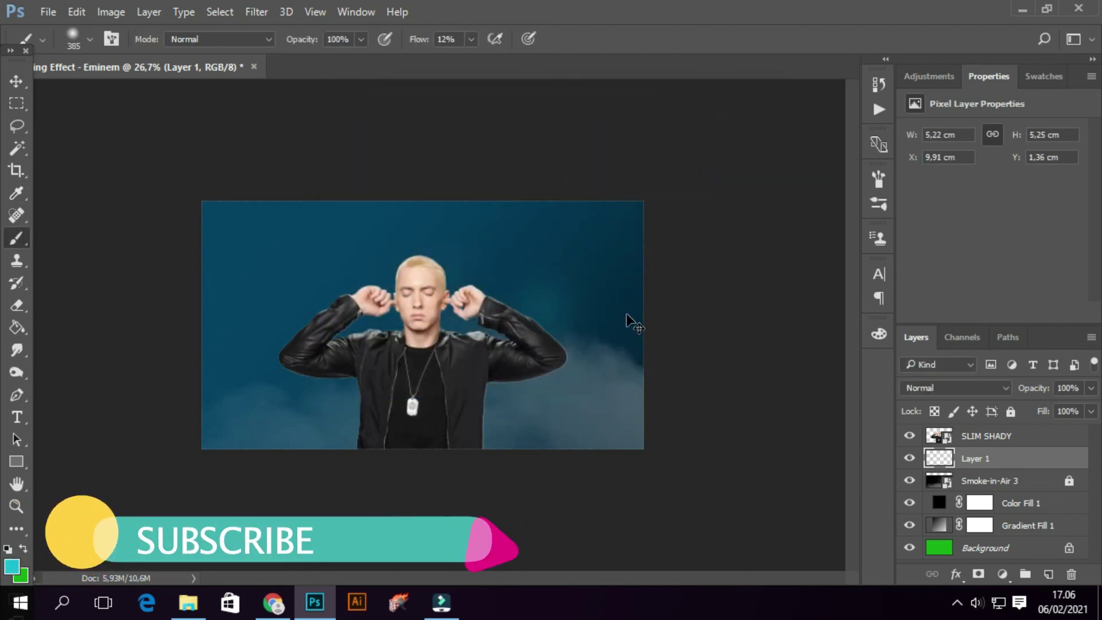
left_click_drag(470, 39, 551, 57)
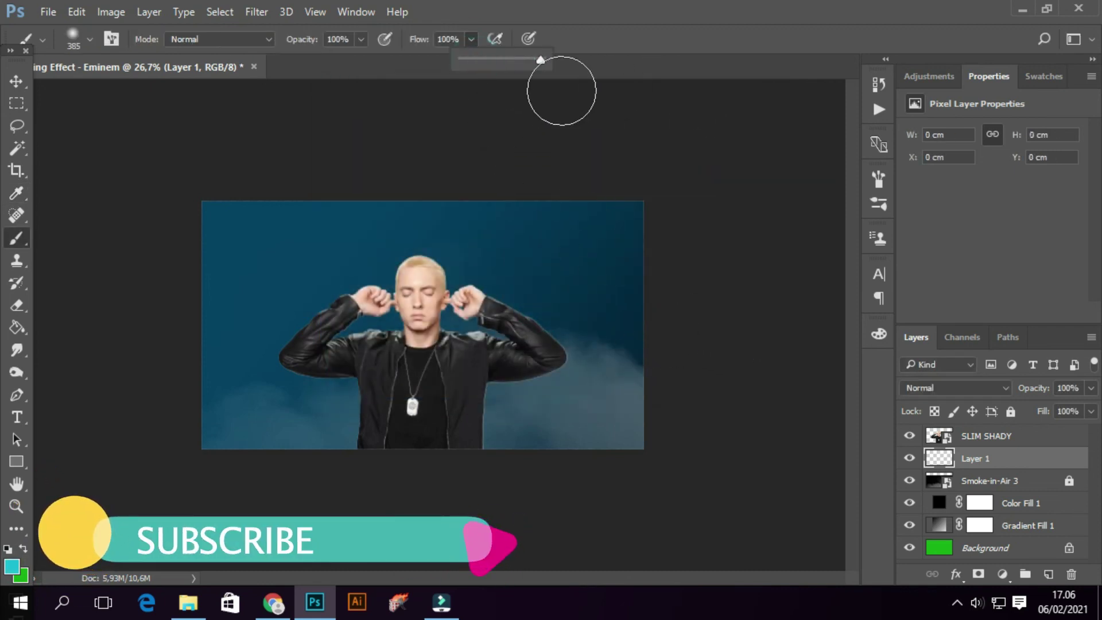
left_click(571, 282)
Stretch the cyan glow into a tall streak along the right edge.
left_click(16, 81)
left_click_drag(571, 212, 570, 182)
left_click_drag(570, 354, 570, 517)
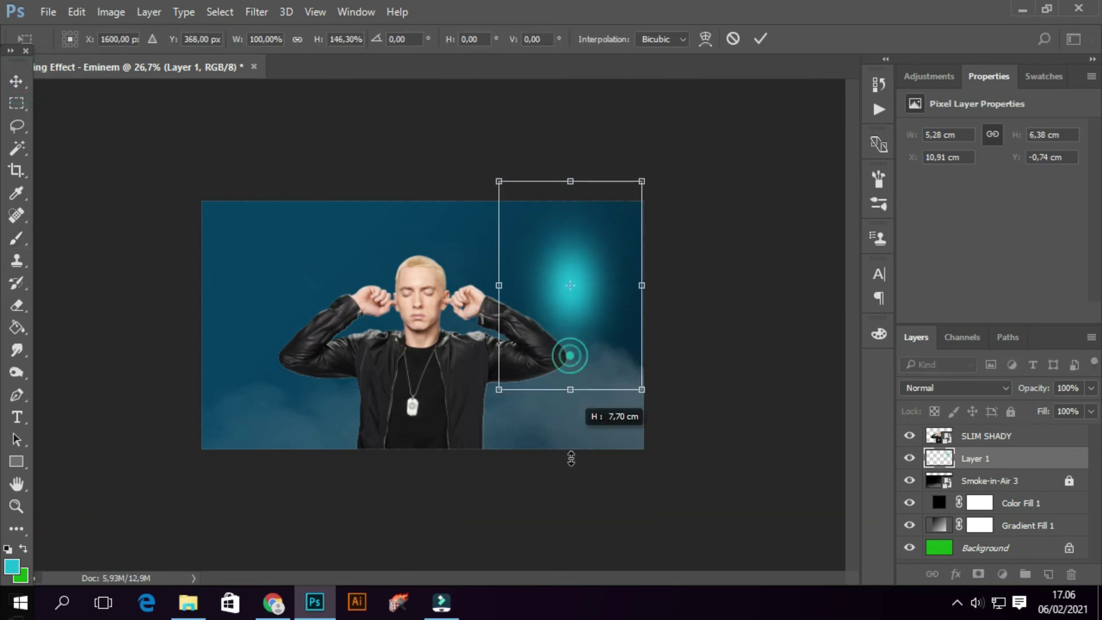
left_click_drag(570, 181, 571, 79)
left_click_drag(570, 517, 570, 570)
left_click_drag(565, 370, 638, 385)
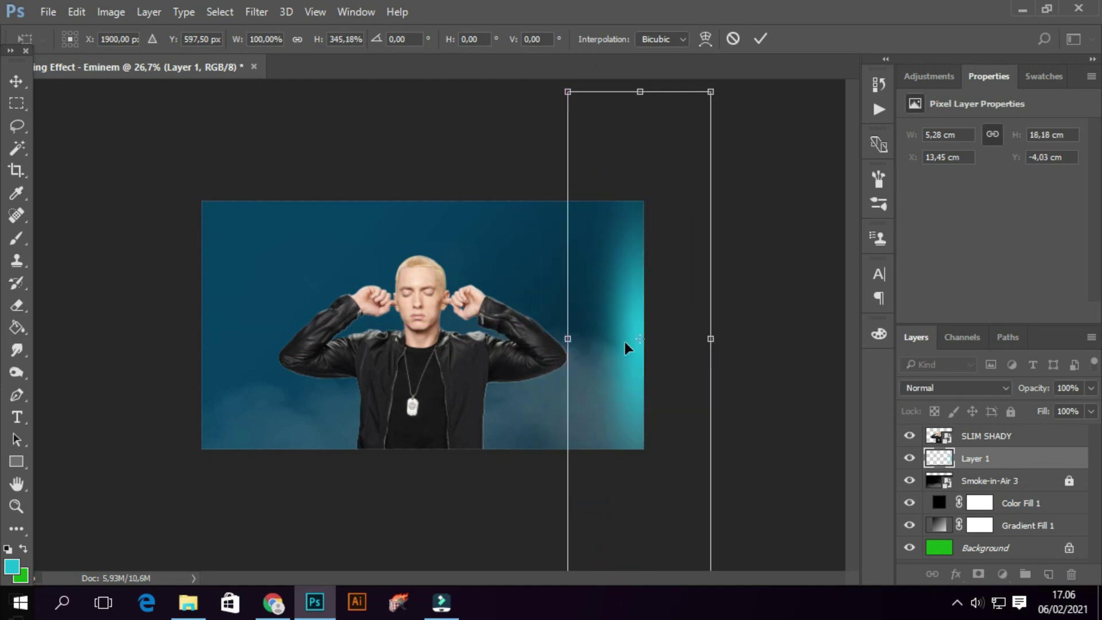
left_click_drag(570, 339, 560, 339)
key("Escape")
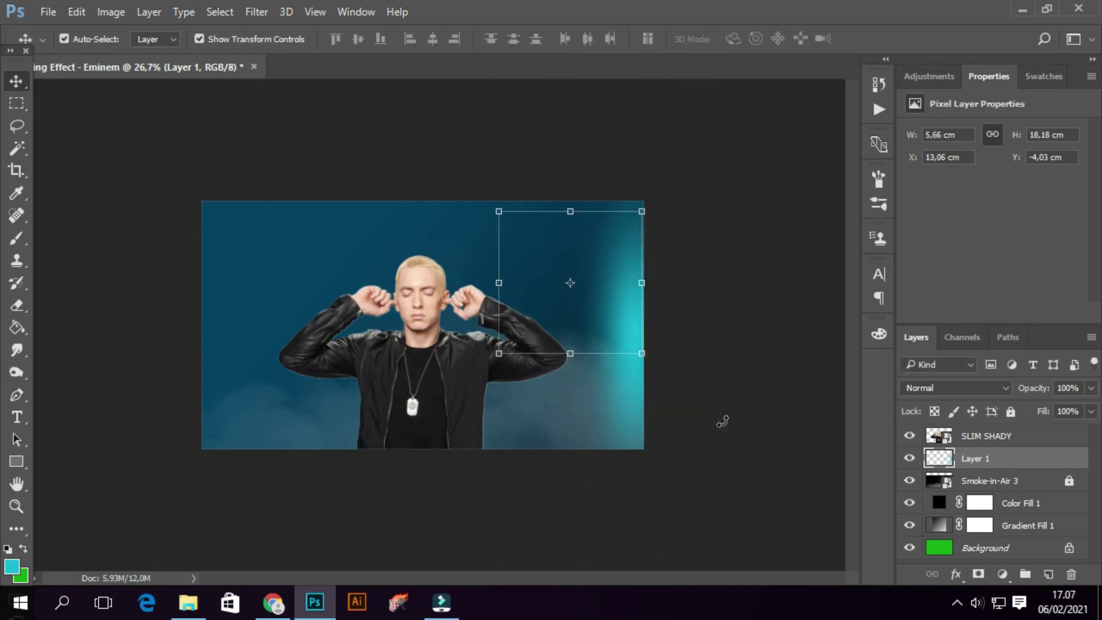
key("ctrl+t")
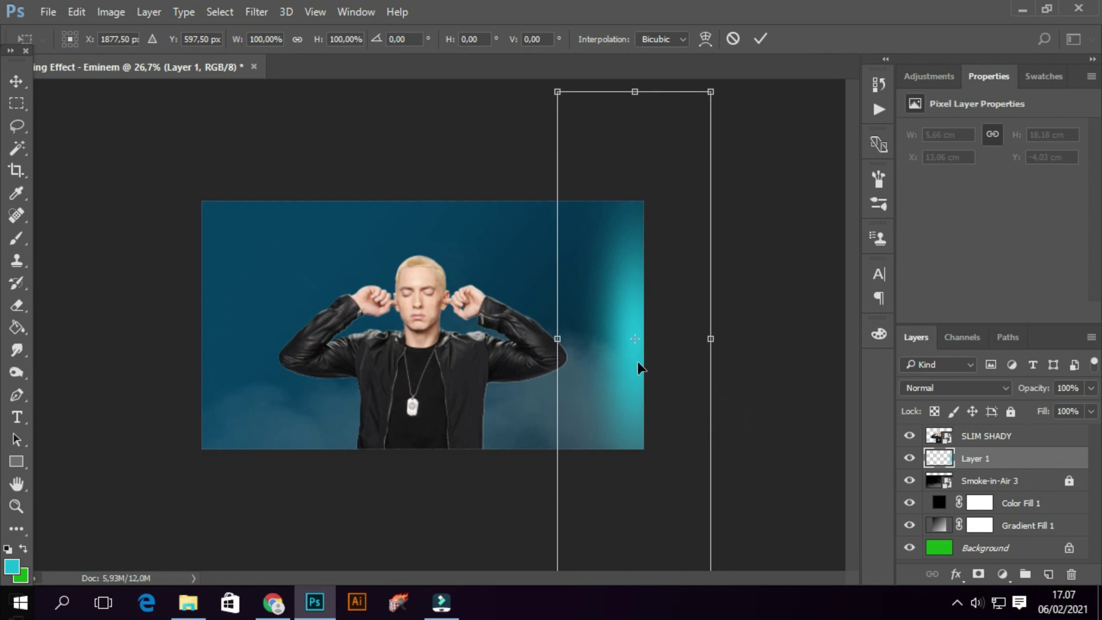
Shift the cyan glow's hue +9 and saturation -17, and set its opacity to 75%.
left_click(760, 39)
key("ctrl+u")
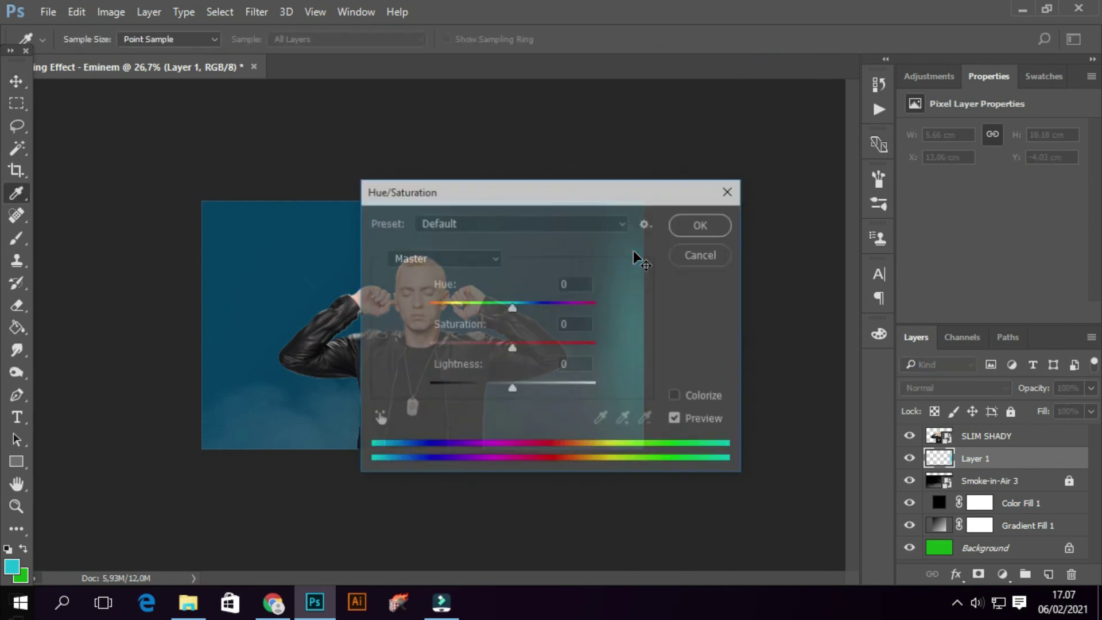
left_click_drag(574, 191, 950, 207)
left_click_drag(878, 363, 874, 363)
left_click_drag(888, 326, 897, 326)
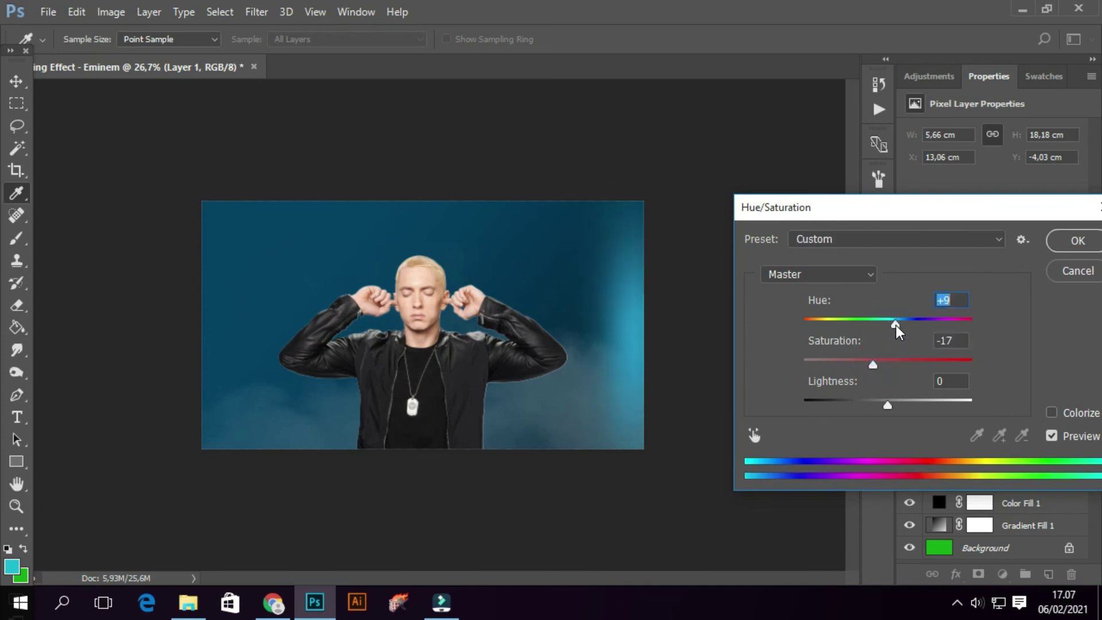
left_click(1078, 241)
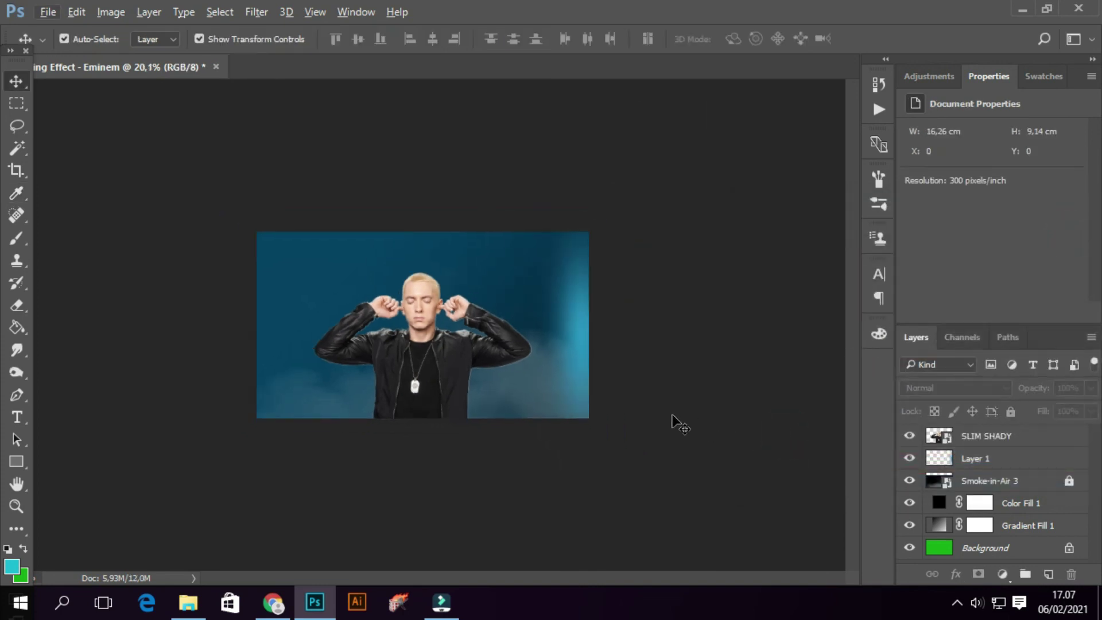
scroll(684, 402, "up", 3)
left_click(689, 357)
left_click(1091, 388)
left_click_drag(1086, 407, 1070, 410)
left_click(1060, 464)
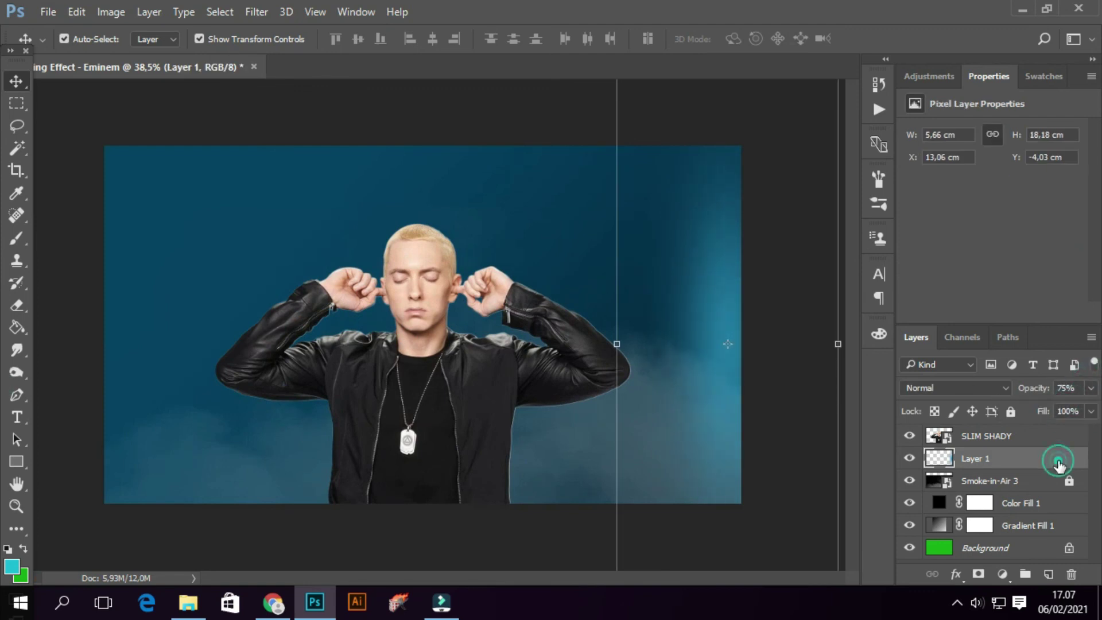
Duplicate the glow, widen it toward the figure, stretch it taller, and set 41% opacity.
key("ctrl+j")
left_click_drag(618, 345, 510, 345)
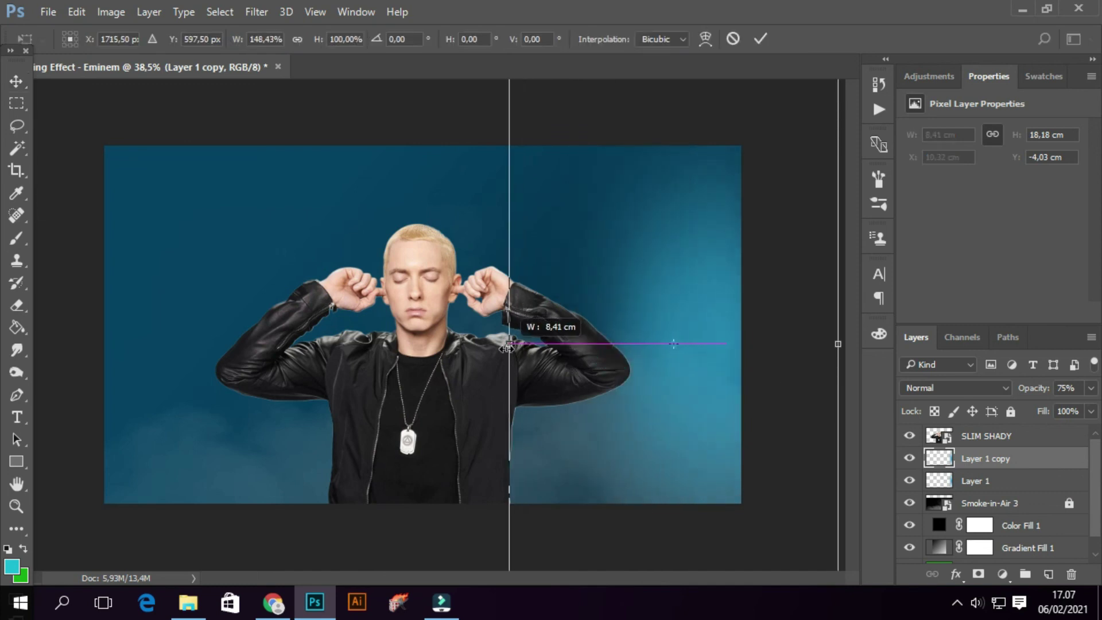
left_click(761, 38)
left_click(1091, 388)
left_click_drag(1069, 409, 1044, 410)
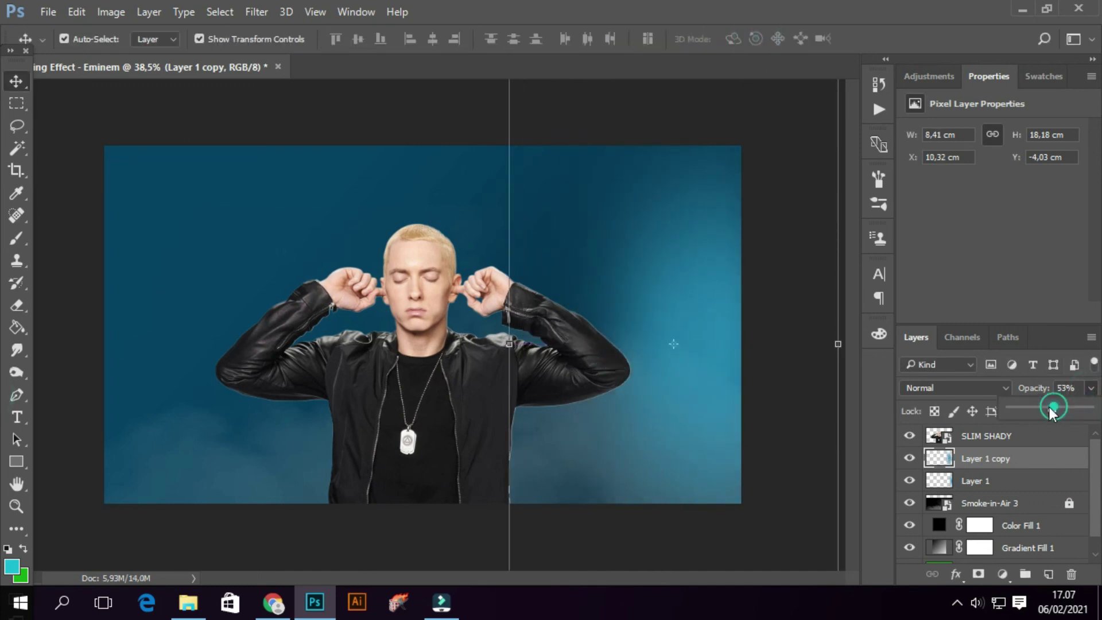
scroll(672, 245, "down", 3)
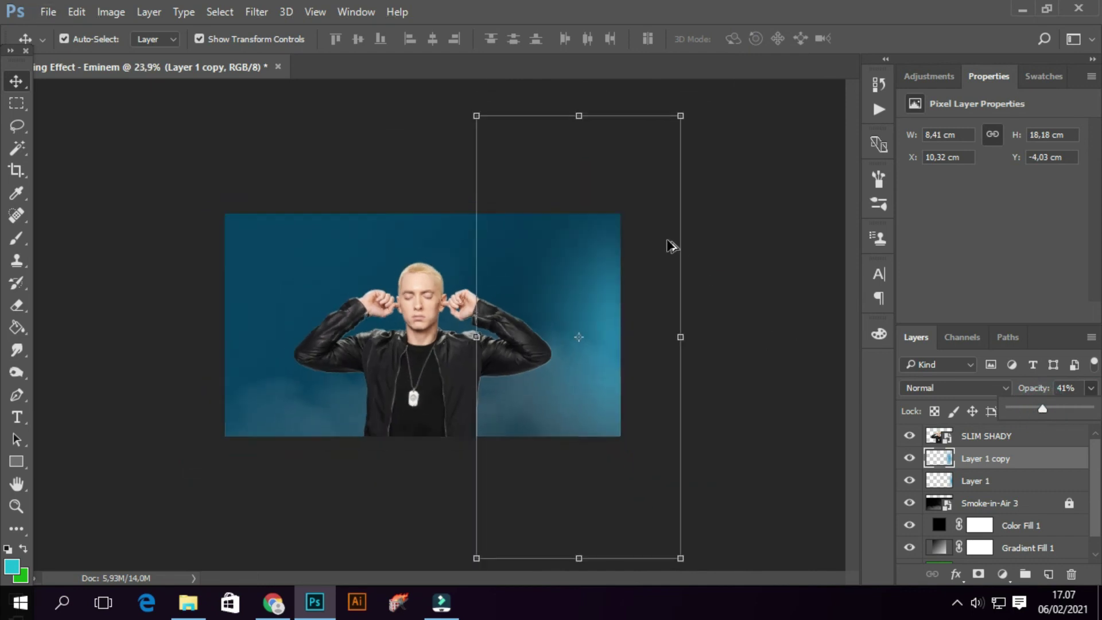
scroll(561, 143, "down", 2)
left_click_drag(559, 143, 558, 113)
key("Return")
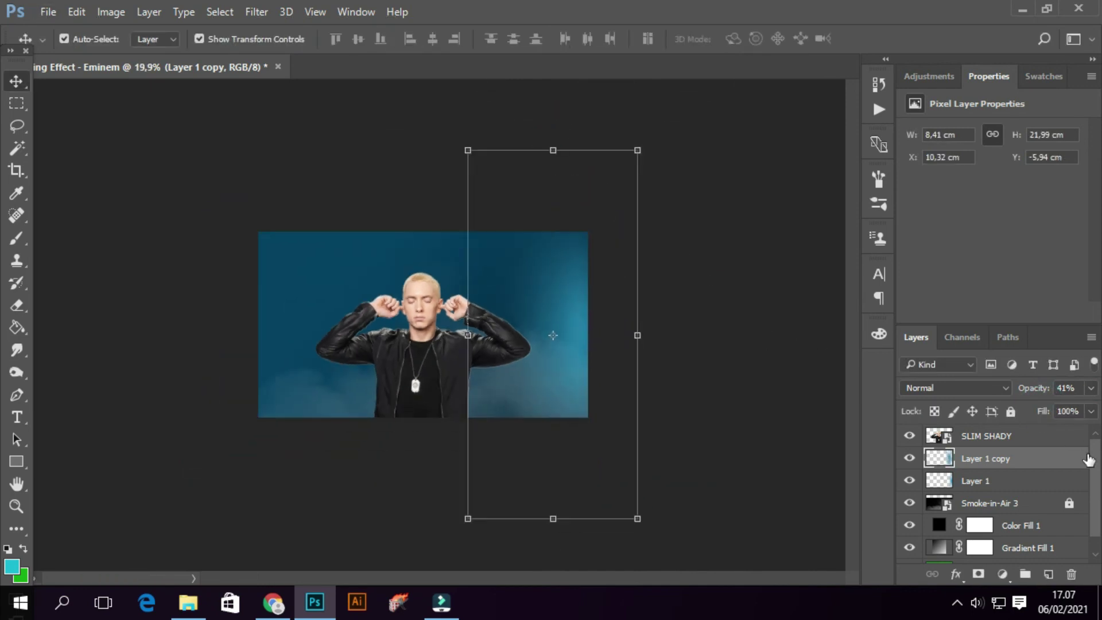
Review the 41% glow copy and add a new empty Layer 2 for brush painting.
left_click(743, 480)
left_click(1002, 457)
left_click(1093, 389)
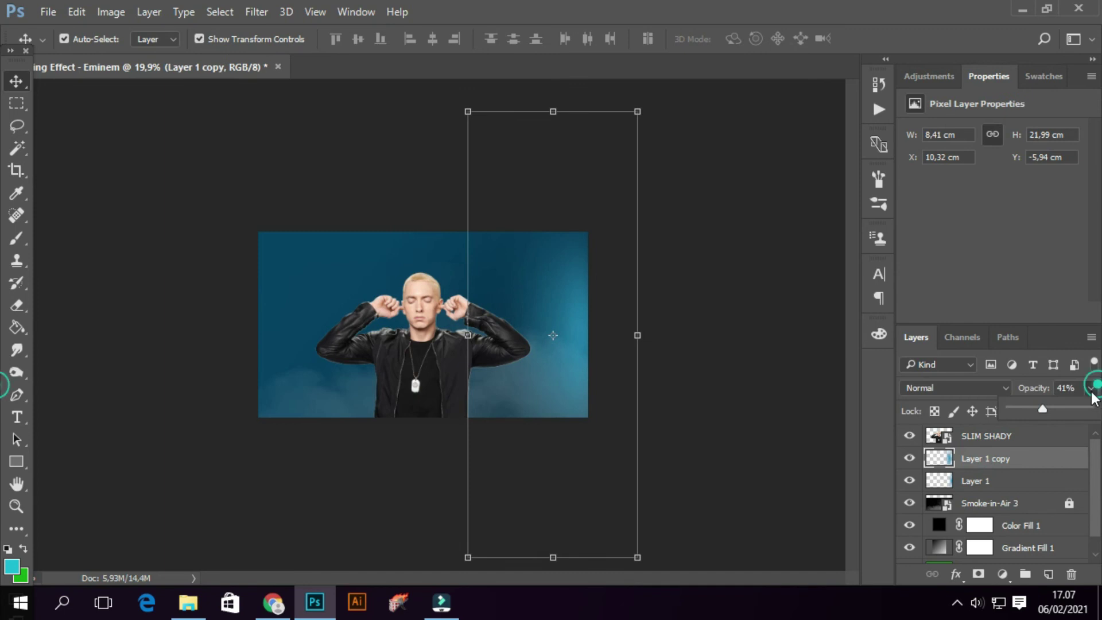
left_click(782, 460)
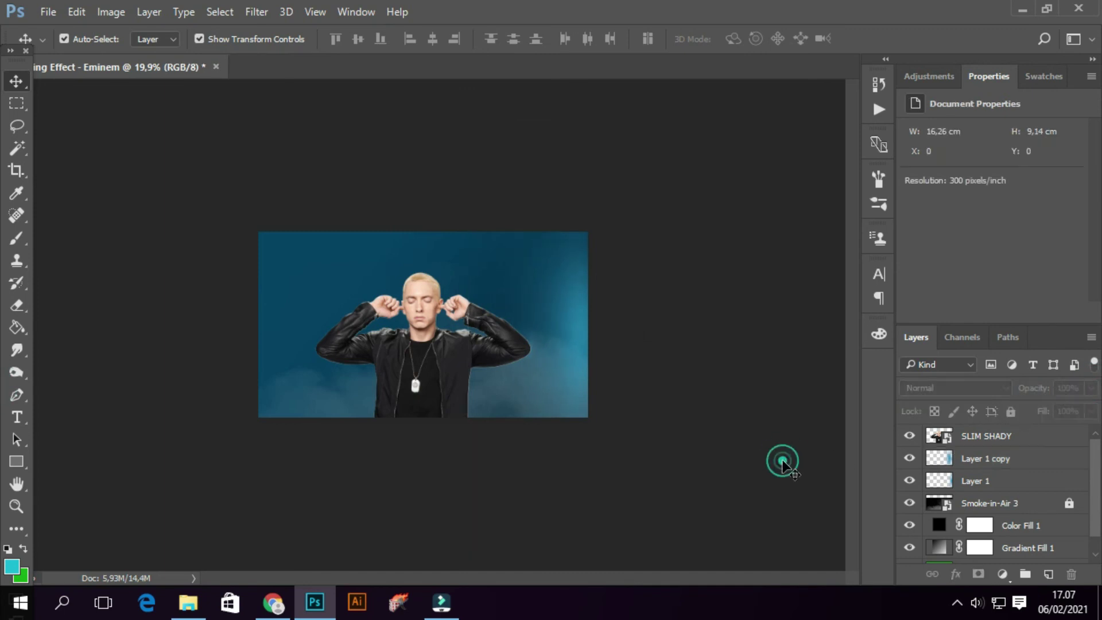
scroll(327, 291, "up", 2)
scroll(310, 374, "up", 1)
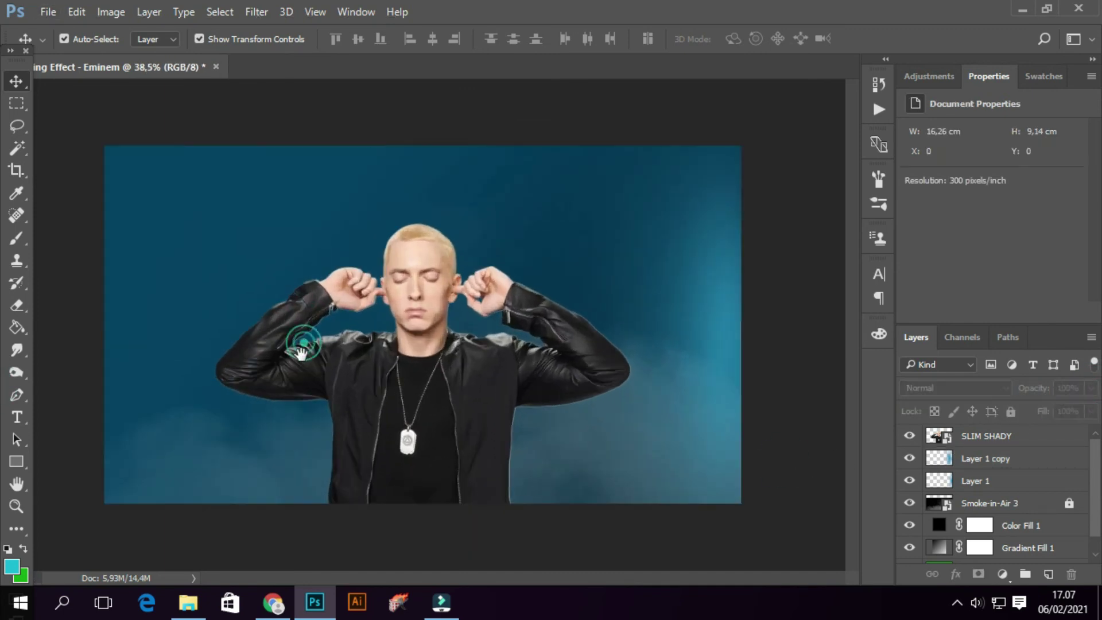
left_click(1049, 573)
left_click_drag(976, 436, 976, 451)
key("b")
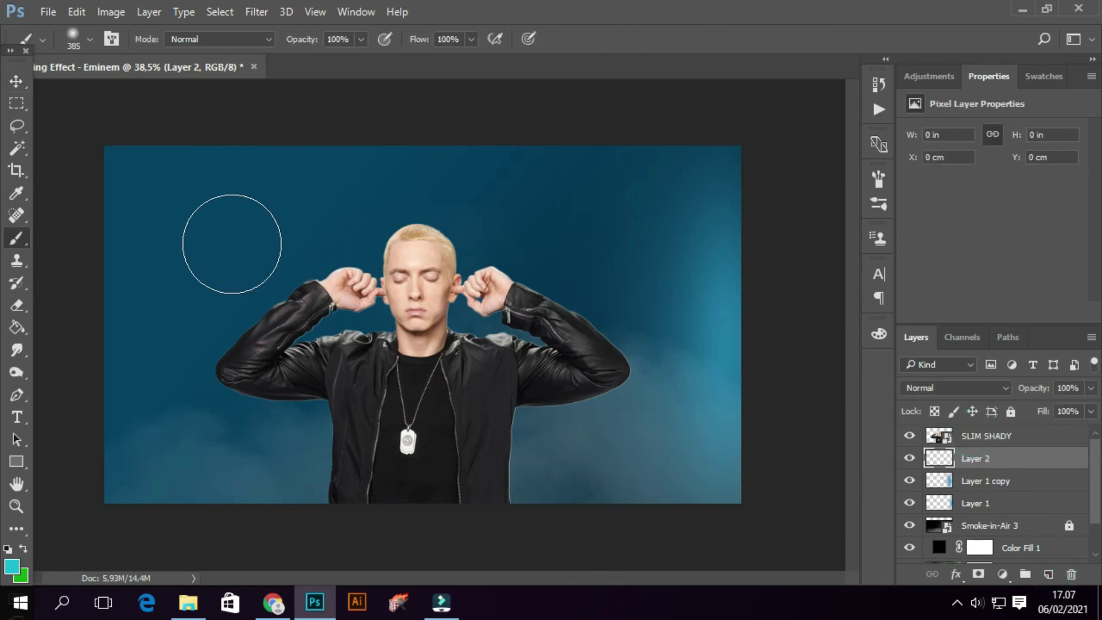
left_click(12, 567)
Set the foreground to yellow fac219 and paint a soft dab at the upper left.
left_click(567, 320)
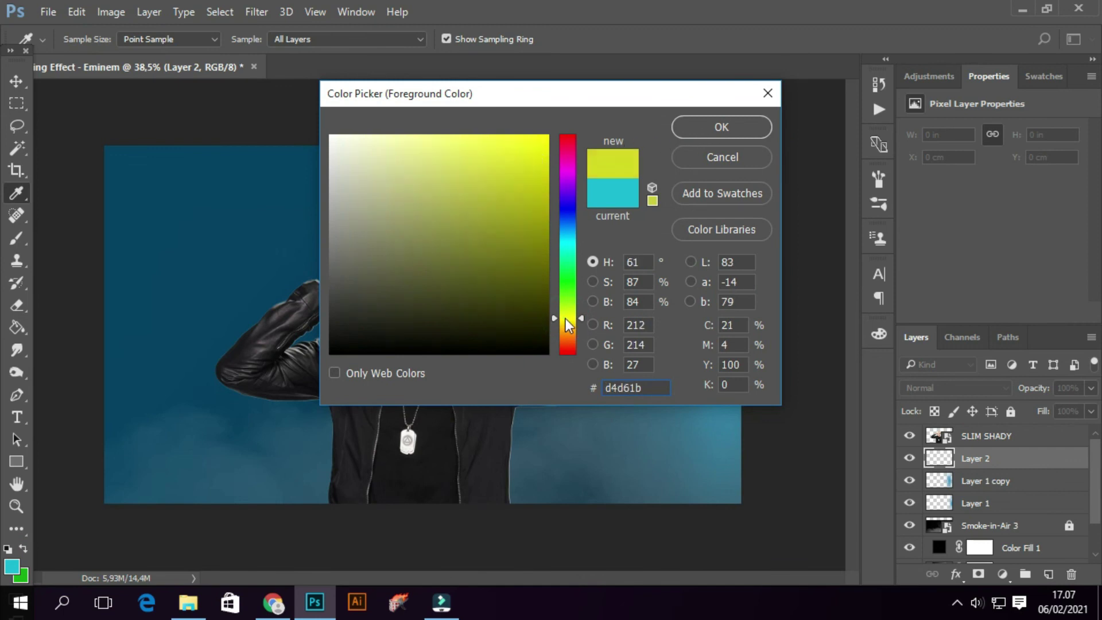
left_click_drag(567, 320, 568, 327)
left_click_drag(529, 153, 527, 139)
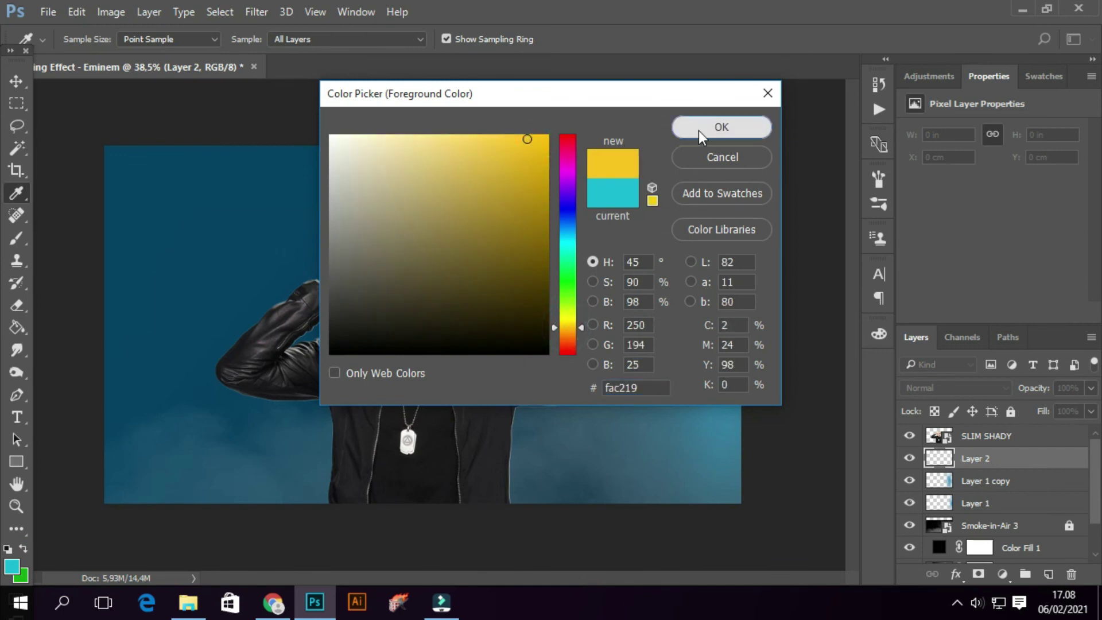
left_click(704, 127)
left_click(237, 244)
Enlarge the yellow glow to about 294%, position it top-left, and lower its opacity.
key("v")
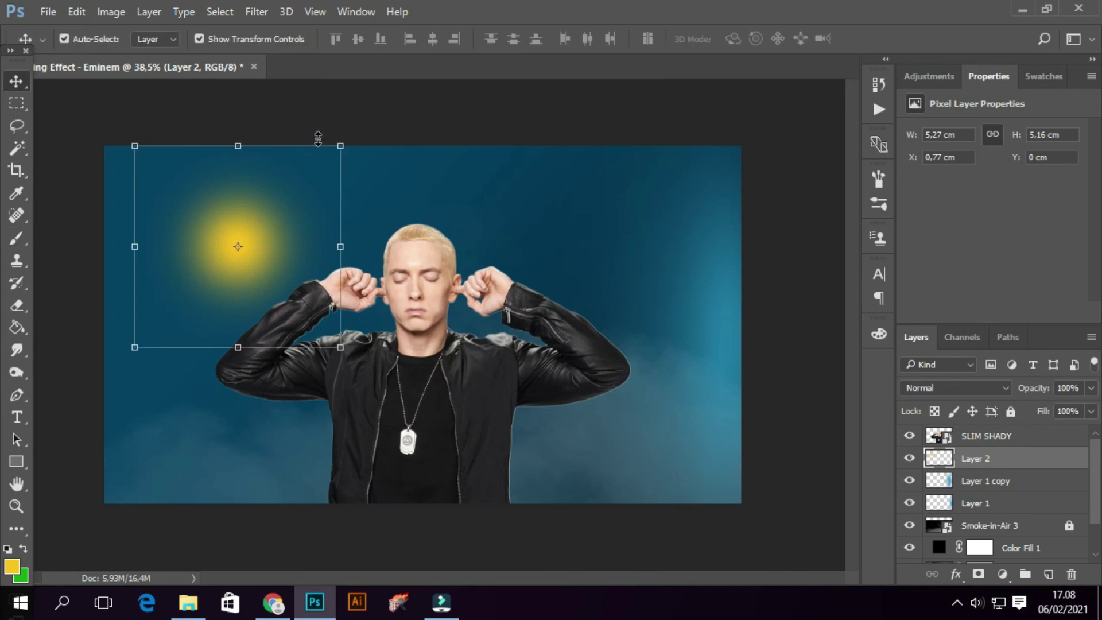
left_click_drag(340, 138, 448, 26)
scroll(365, 278, "down", 2)
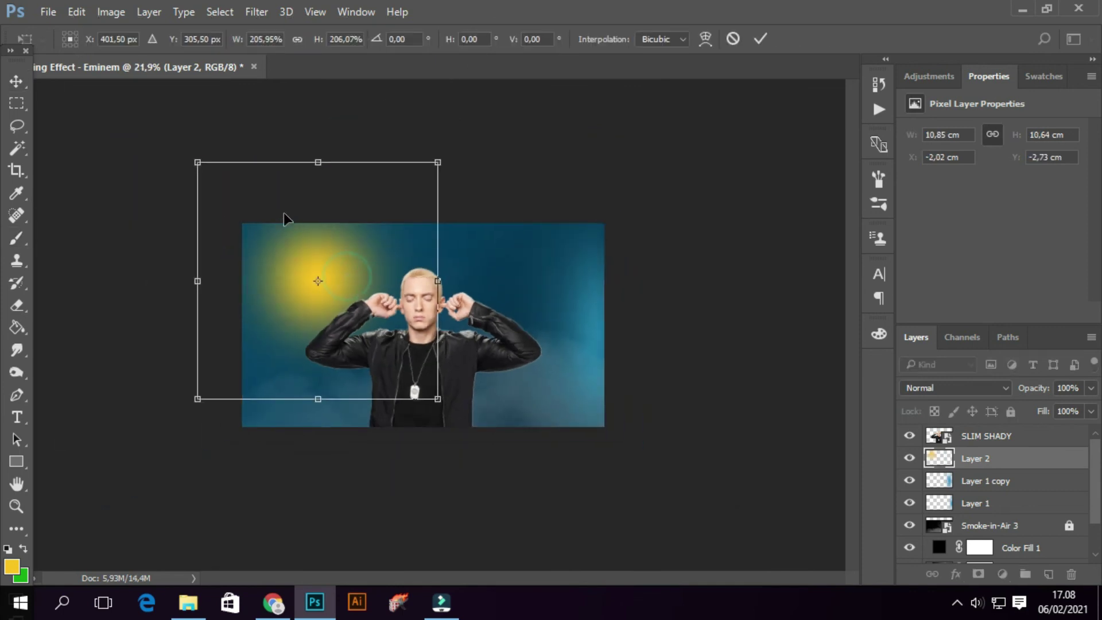
left_click_drag(320, 284, 263, 237)
mouse_move(381, 370)
left_mouse_down()
mouse_move(419, 386)
mouse_move(488, 456)
left_mouse_up()
left_click_drag(378, 331, 318, 284)
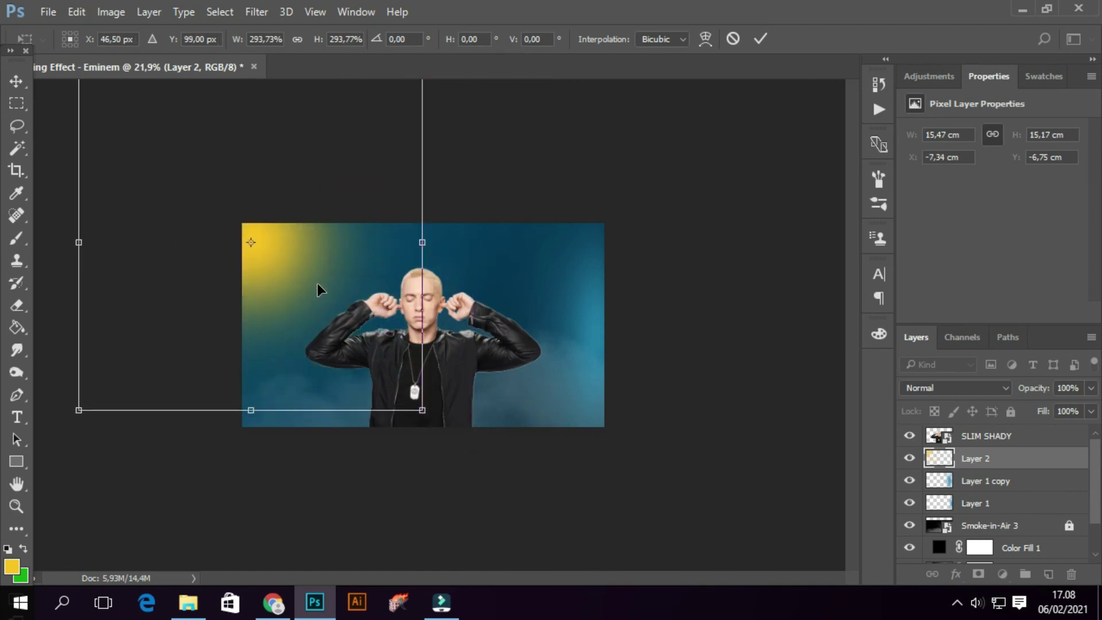
key("Return")
left_click(695, 264)
left_click(283, 263)
left_click(1091, 388)
left_click_drag(1084, 407, 1062, 412)
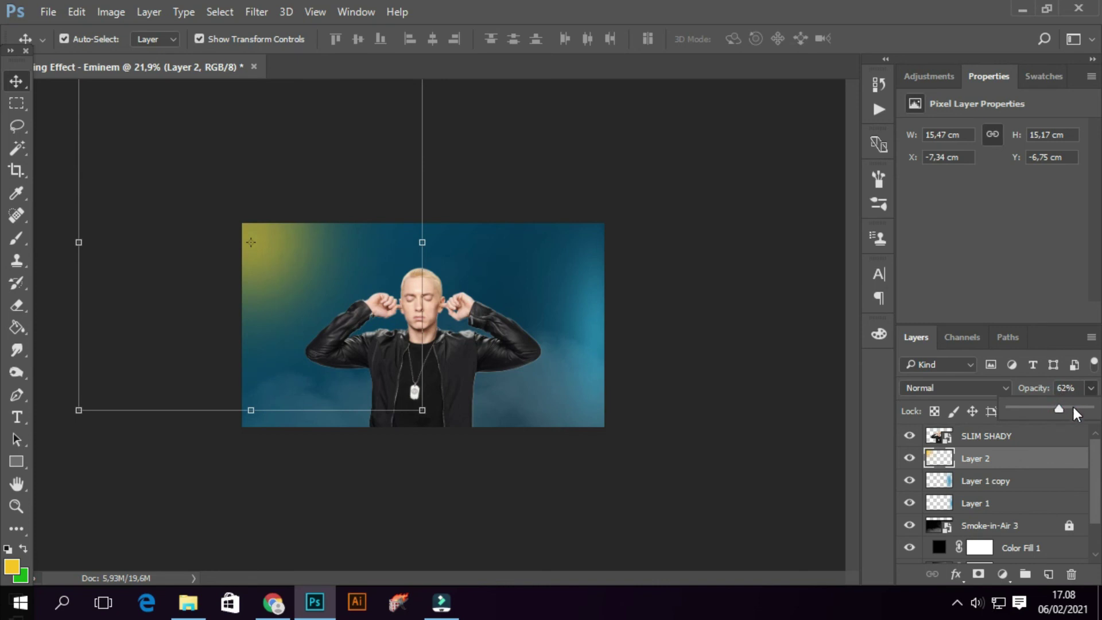
Duplicate the yellow glow, enlarge the copy, and set its opacity to 21%.
left_click(700, 349)
left_click_drag(282, 254, 283, 255)
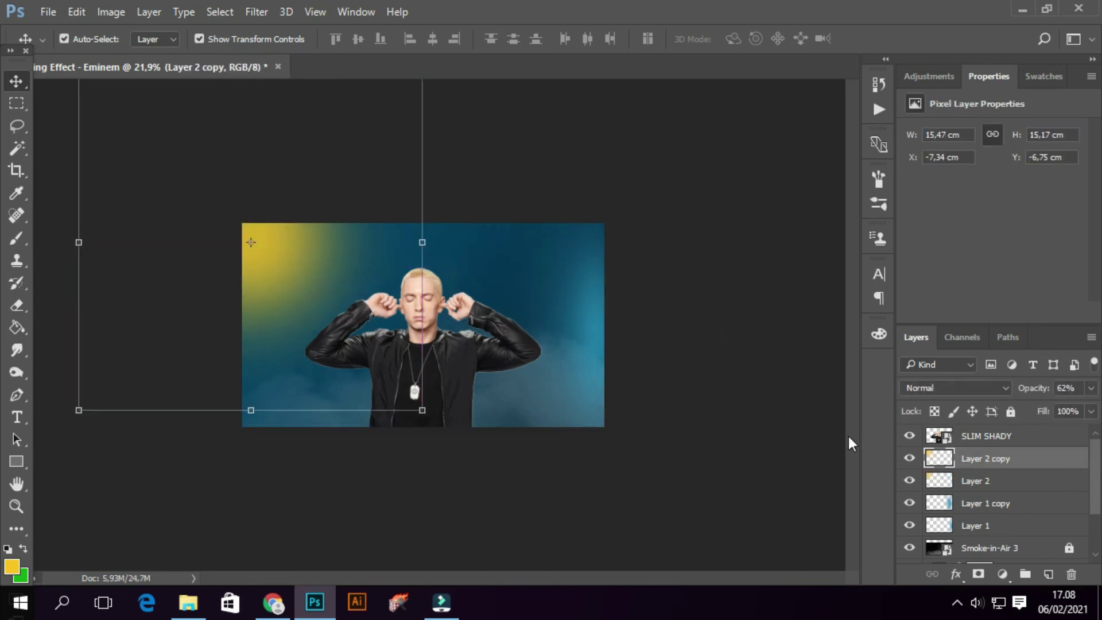
key("ctrl+t")
left_click_drag(423, 410, 505, 472)
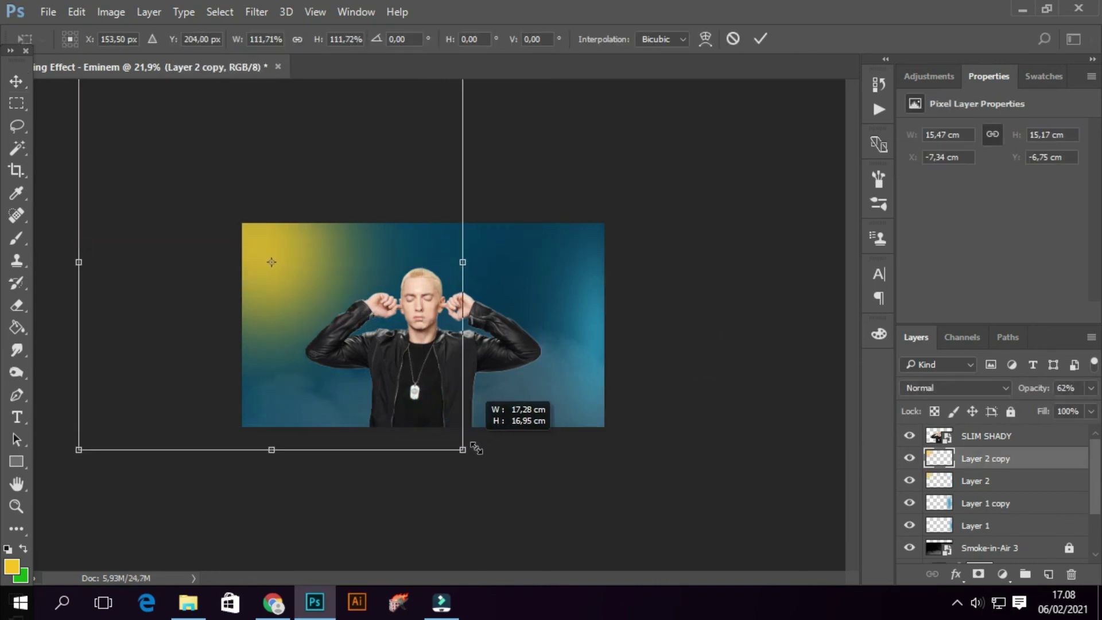
key("Return")
left_click(1091, 388)
left_click_drag(1060, 409, 1023, 408)
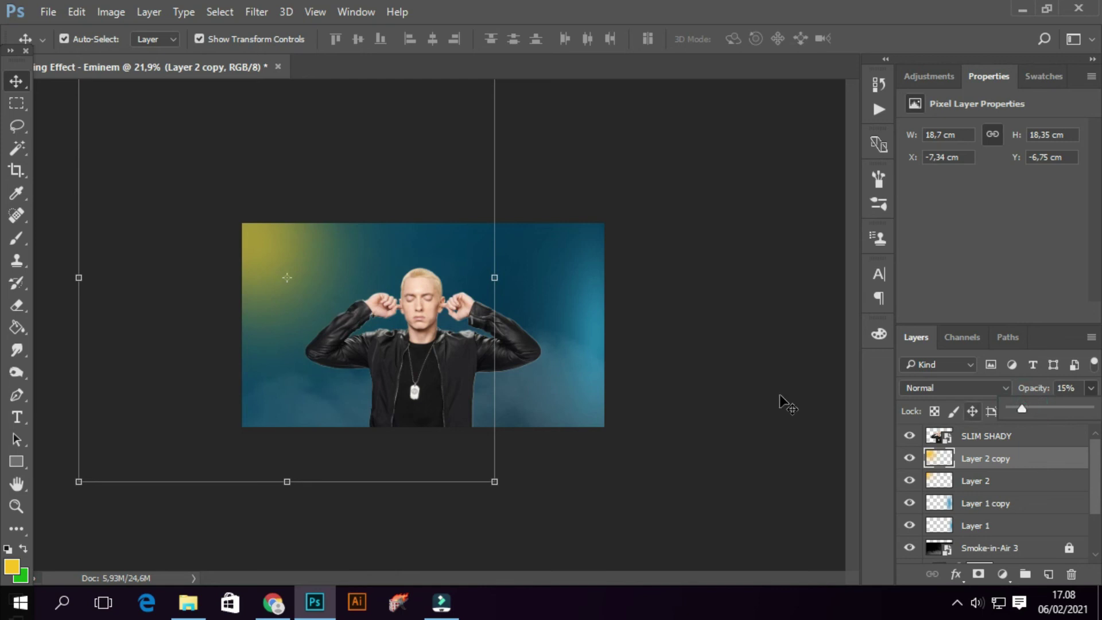
left_click(753, 401)
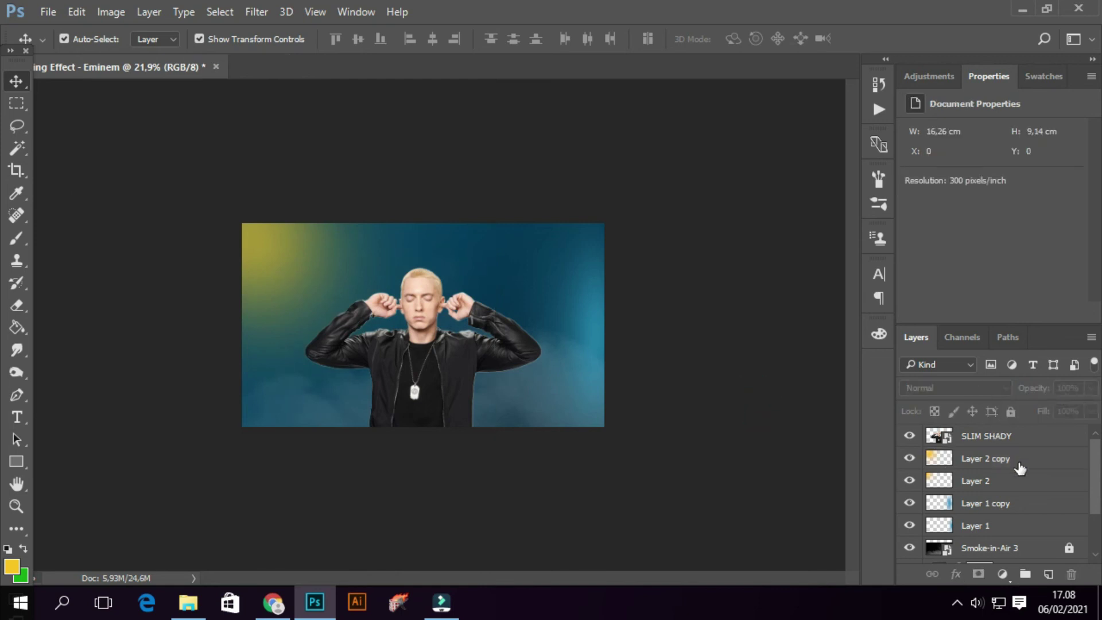
left_click(1019, 464)
left_click(1091, 389)
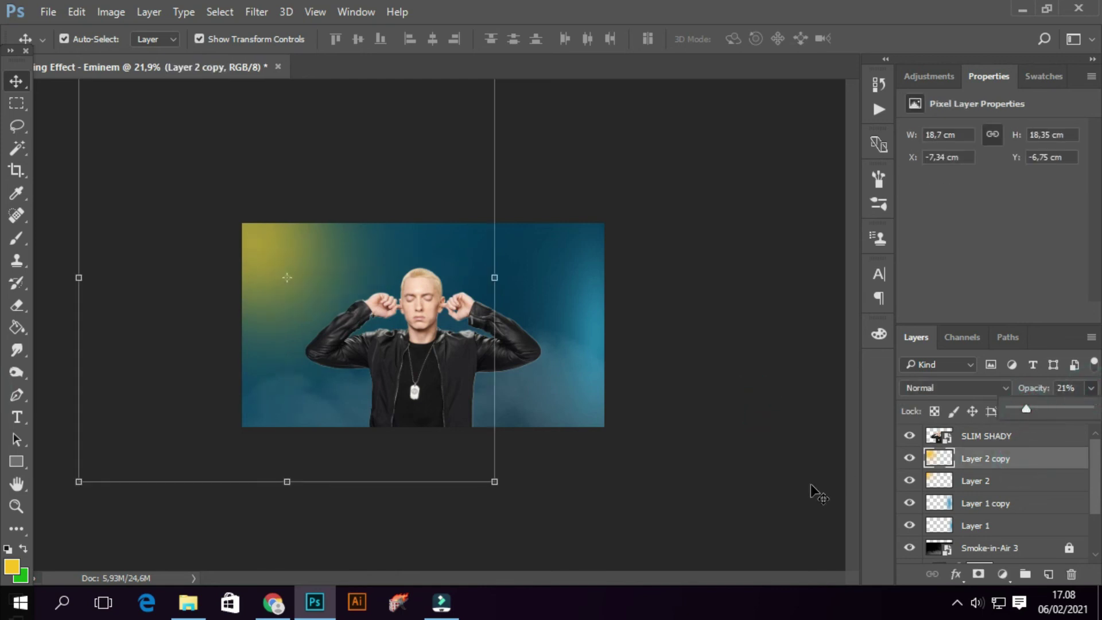
left_click(817, 495)
scroll(451, 425, "up", 2)
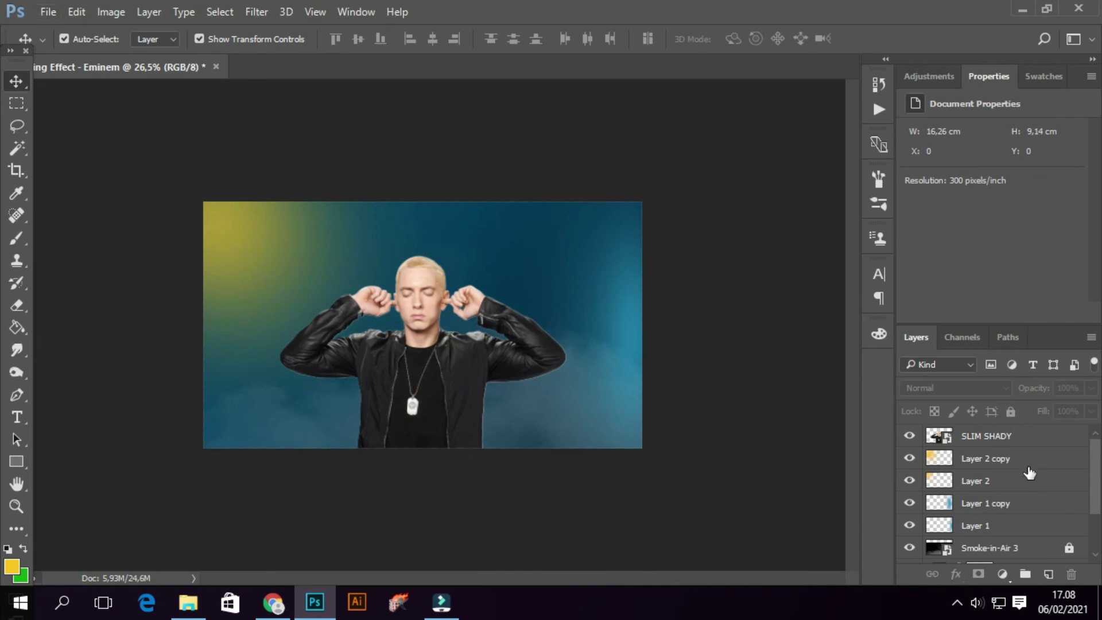
left_click(1028, 467)
Add a yellow Color Fill 2 layer and invert its mask to hide it.
left_click(1008, 573)
left_click(971, 199)
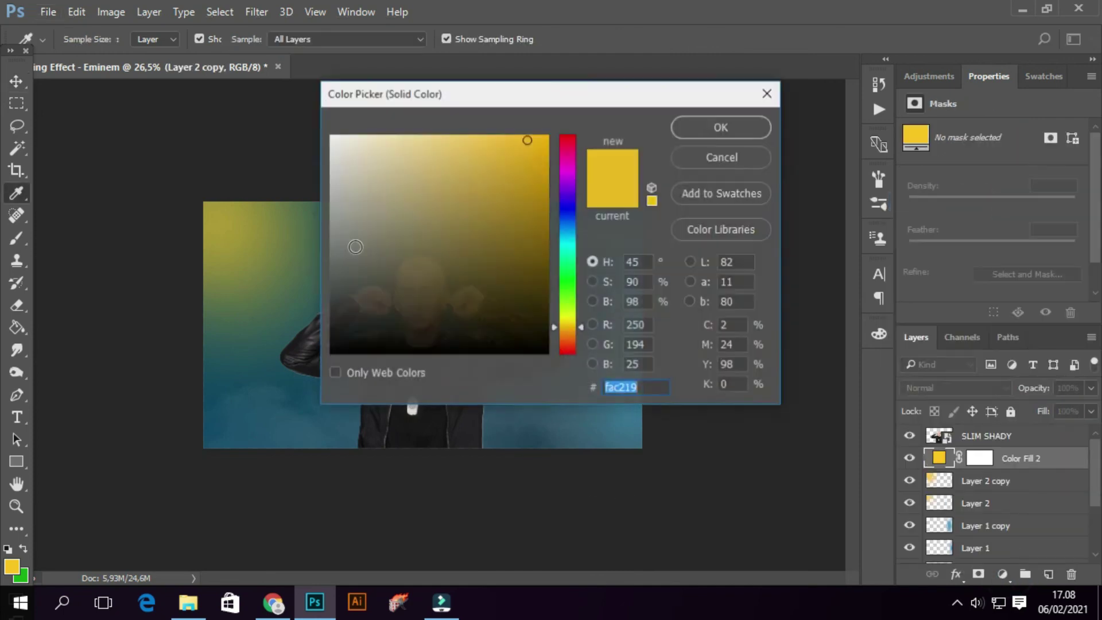
left_click(729, 133)
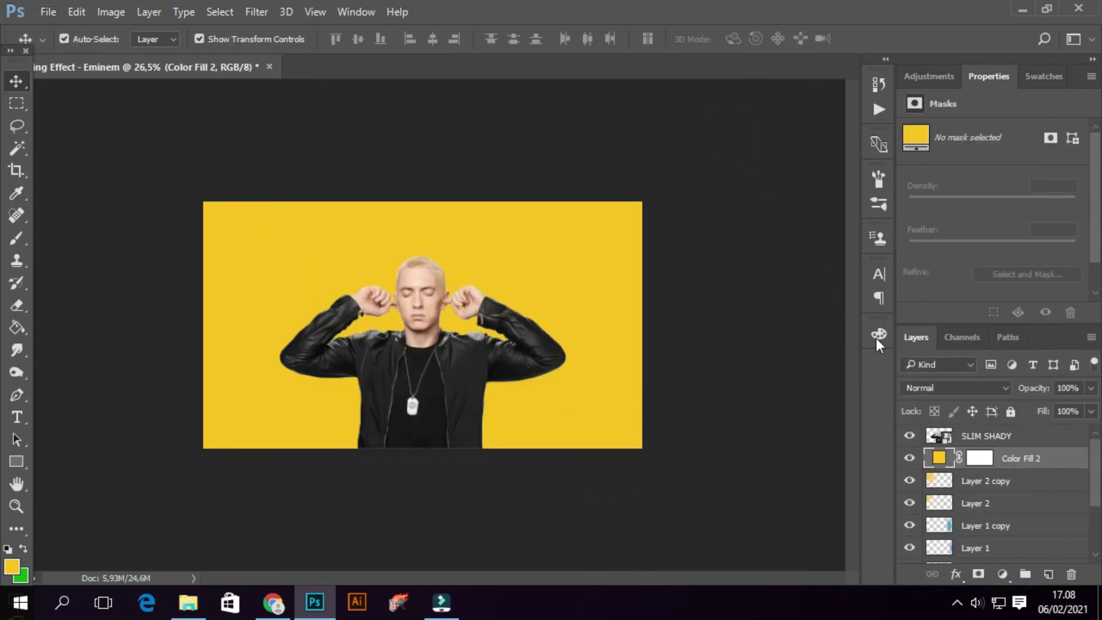
left_click(982, 460)
key("ctrl+i")
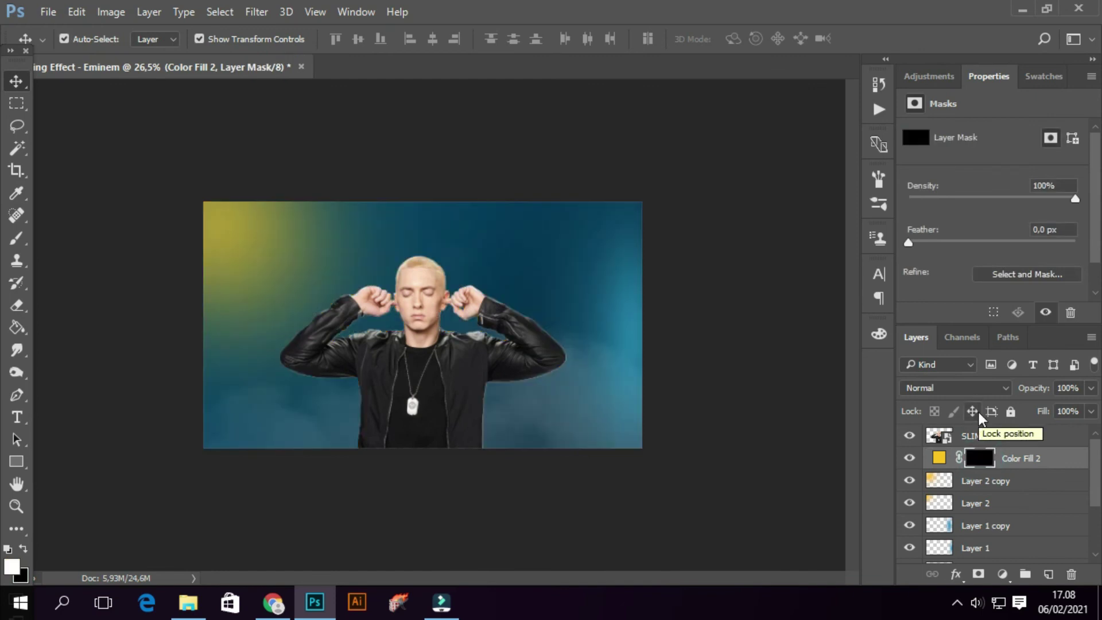
Set up the brush with very low flow and 35% opacity.
key("b")
right_click(327, 261)
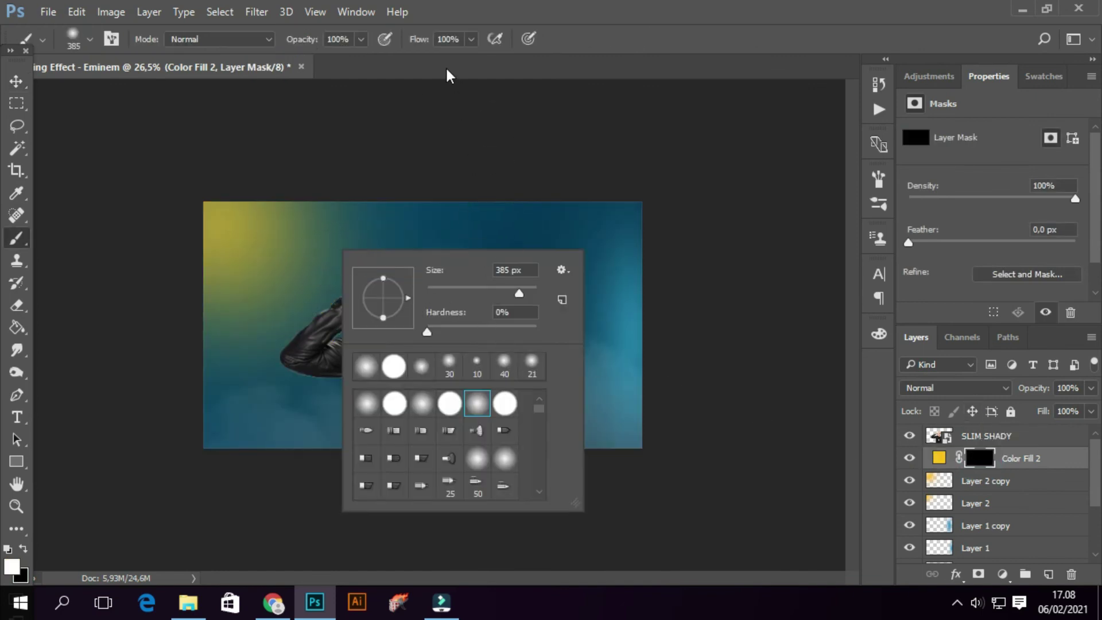
left_click(470, 39)
left_click(395, 58)
left_click(361, 39)
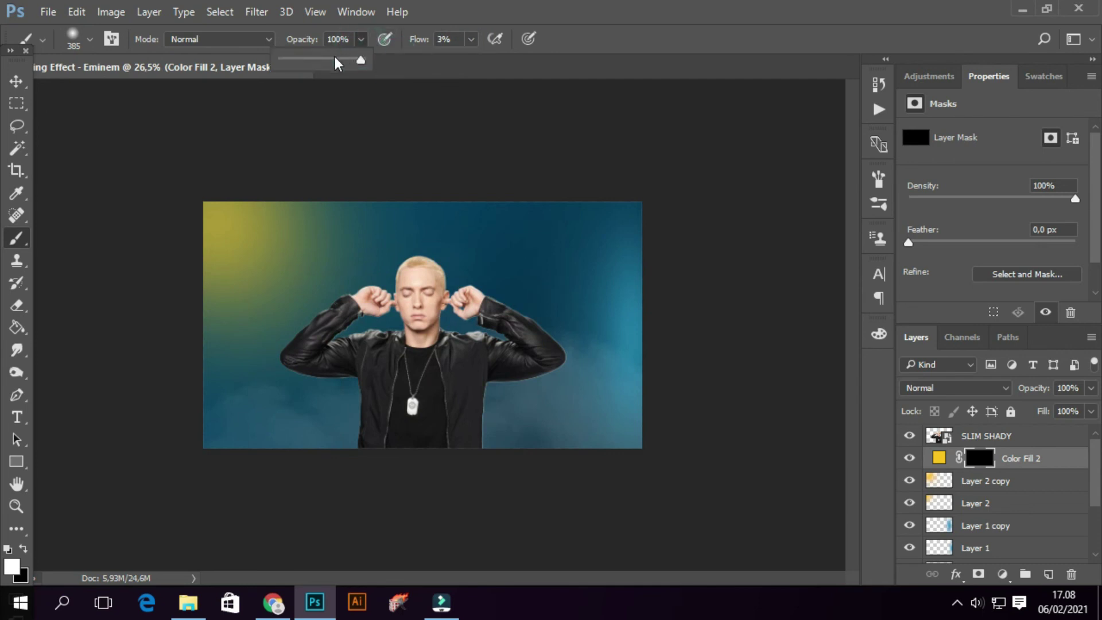
left_click(471, 39)
left_click(467, 60)
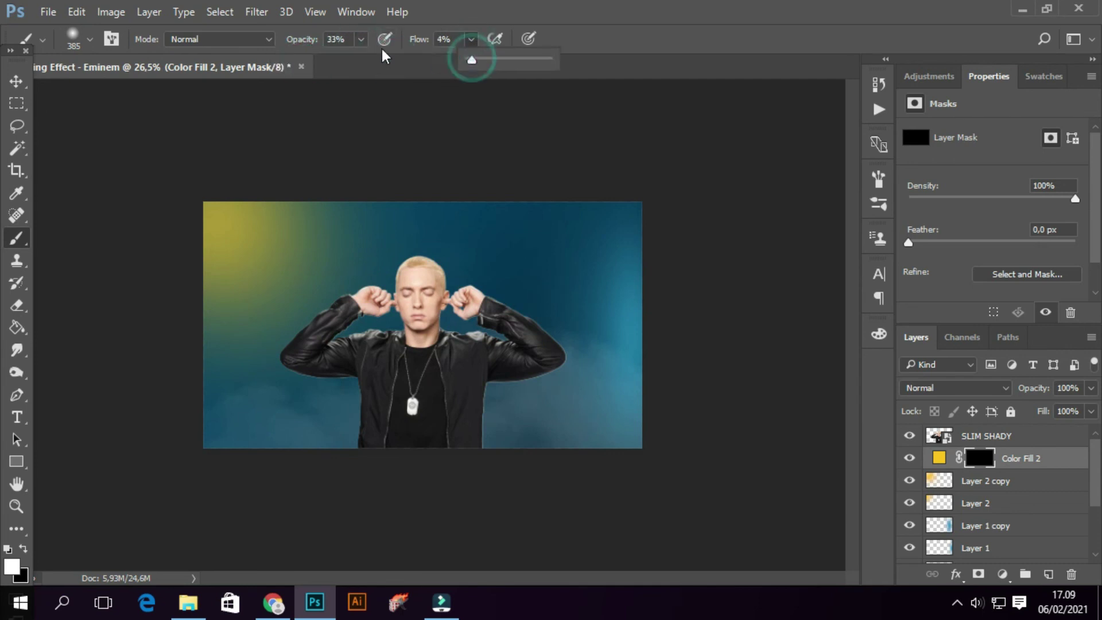
left_click(343, 39)
type("35")
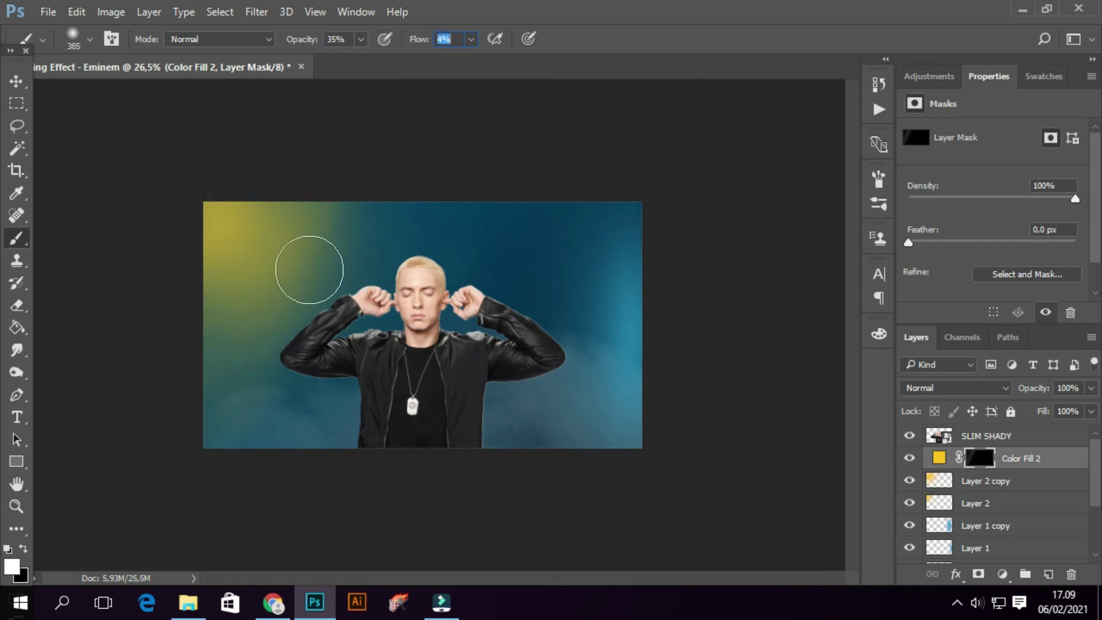
left_click(567, 147)
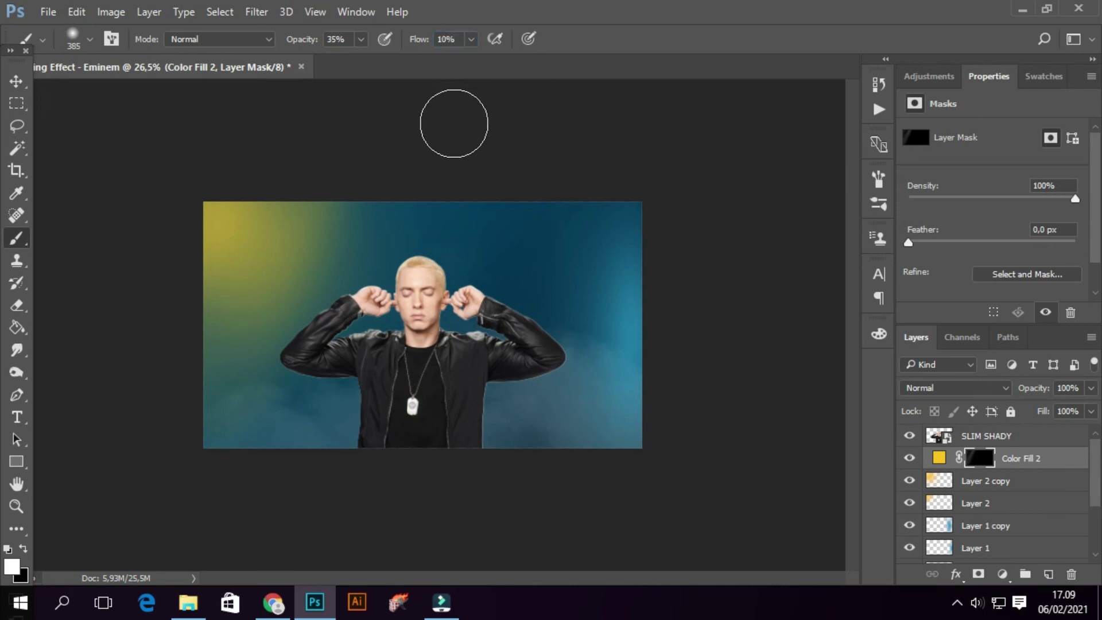
Paint a soft yellow glow into the top-left corner using 1300 then 300 px brushes.
key("bracketright")
key("bracketright")
key("bracketright")
key("bracketright")
key("bracketright")
key("bracketright")
key("bracketright")
key("bracketright")
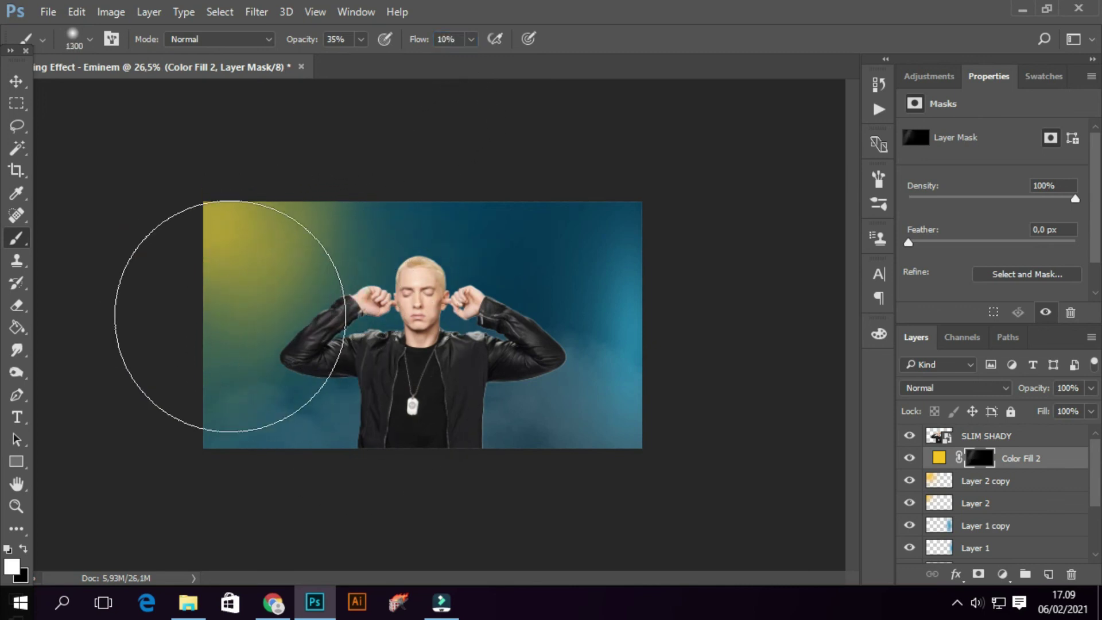
left_click(173, 181)
key("bracketleft")
key("bracketleft")
key("bracketleft")
key("bracketleft")
key("bracketleft")
key("bracketleft")
key("bracketleft")
left_click(224, 220)
left_click(215, 209)
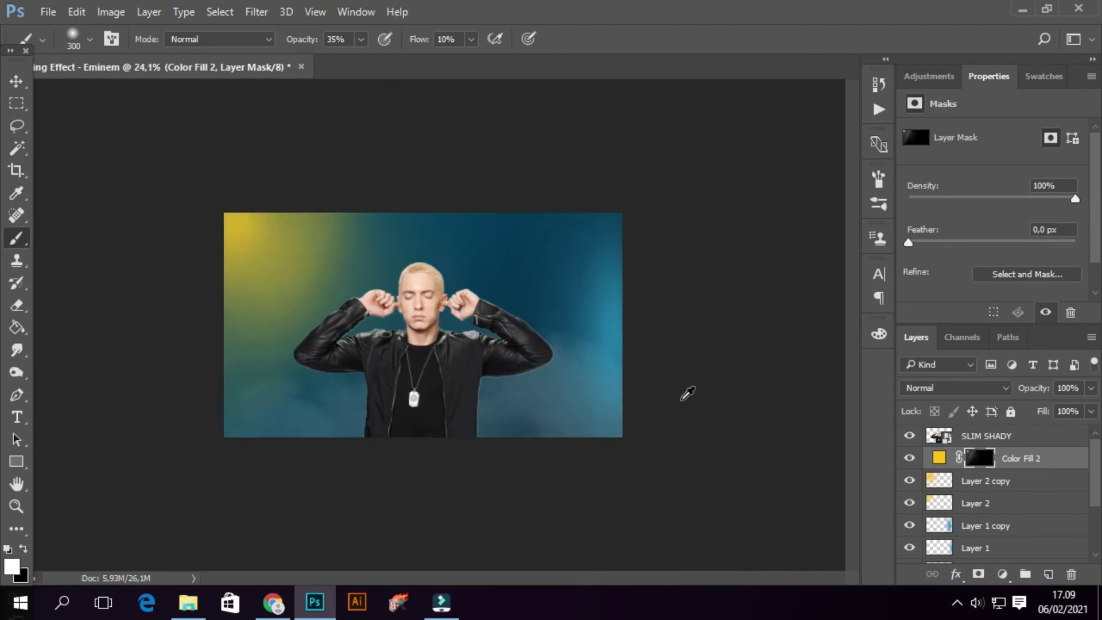
scroll(683, 389, "up", 1)
left_click(1003, 574)
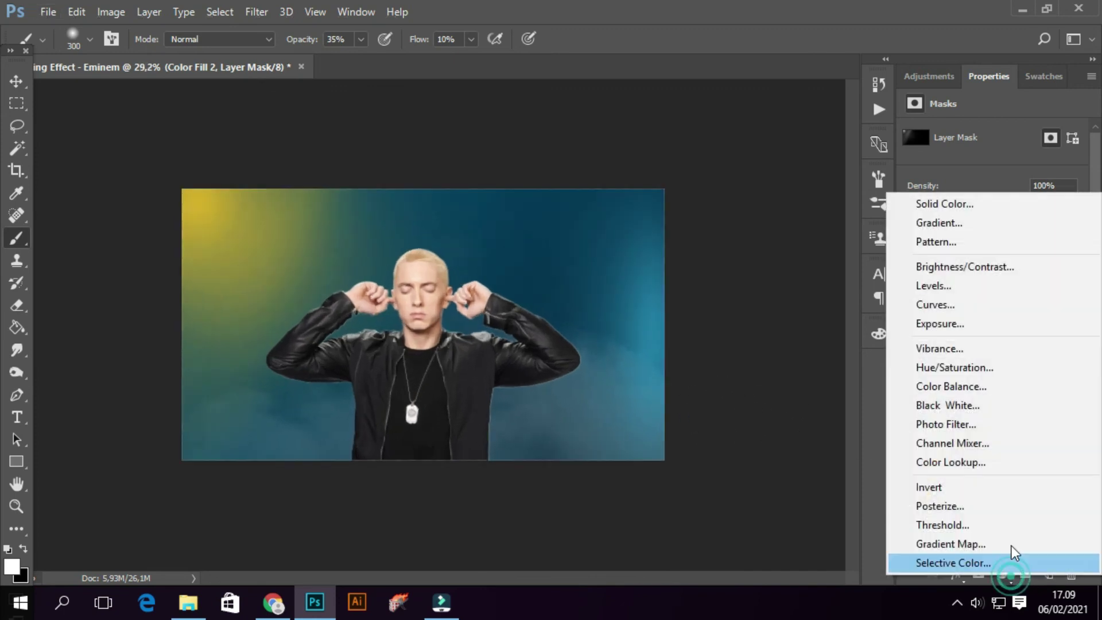
Add a cyan Color Fill 3 layer, reset colours and invert its mask to black.
left_click(988, 209)
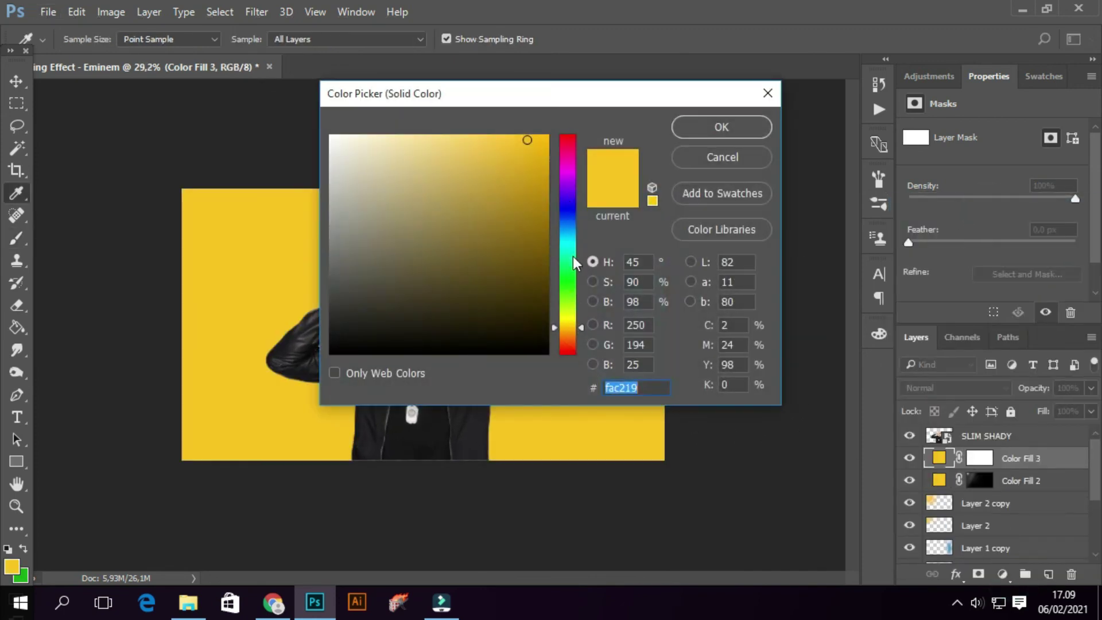
left_click_drag(573, 256, 571, 237)
left_click(695, 135)
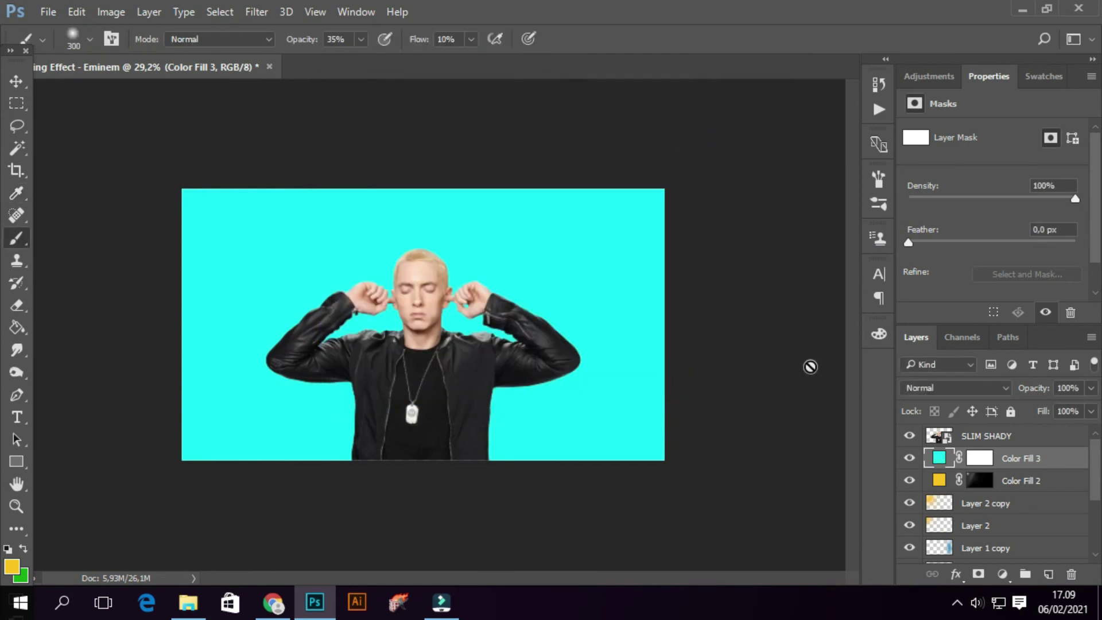
left_click(986, 464)
key("d")
key("ctrl+i")
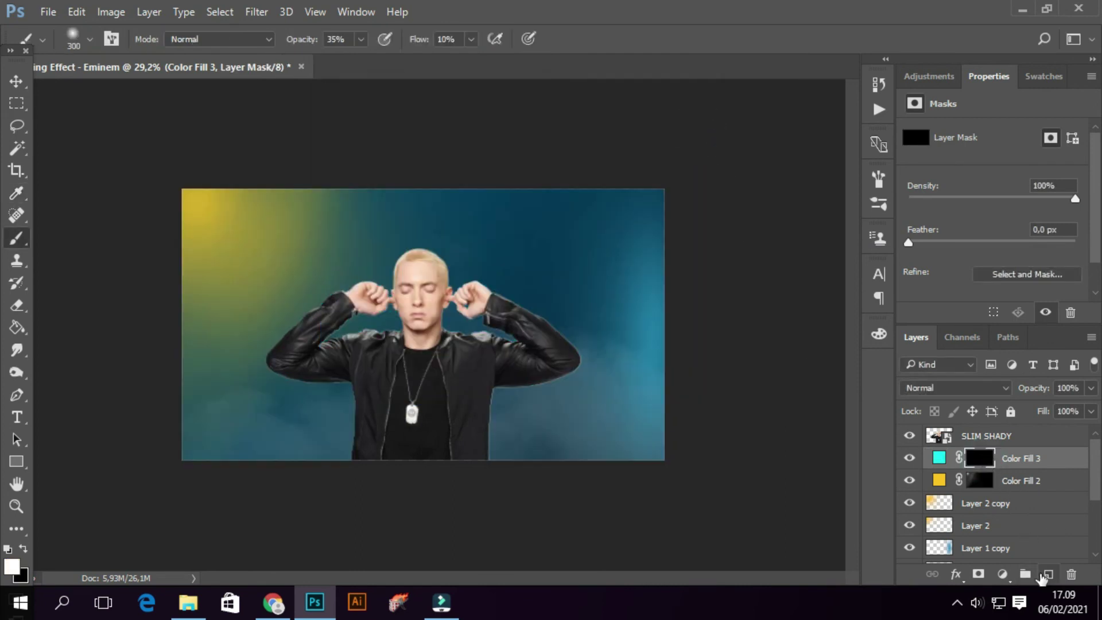
Adjust the system volume, then return focus to Photoshop.
left_click(976, 602)
scroll(970, 600, "down", 1)
left_click(921, 611)
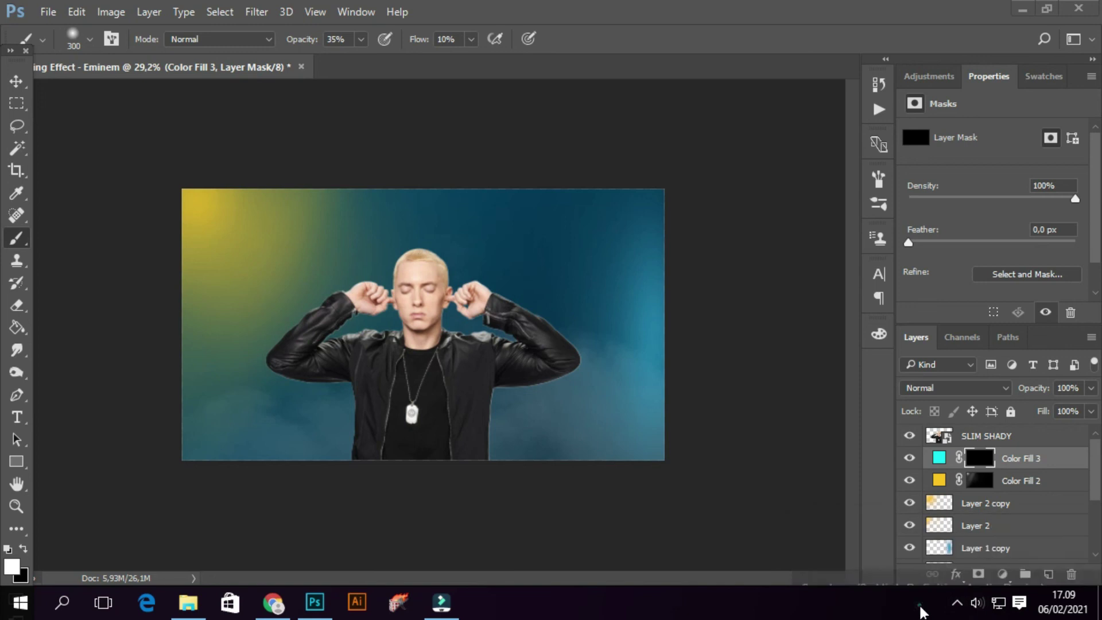
left_click(1002, 465)
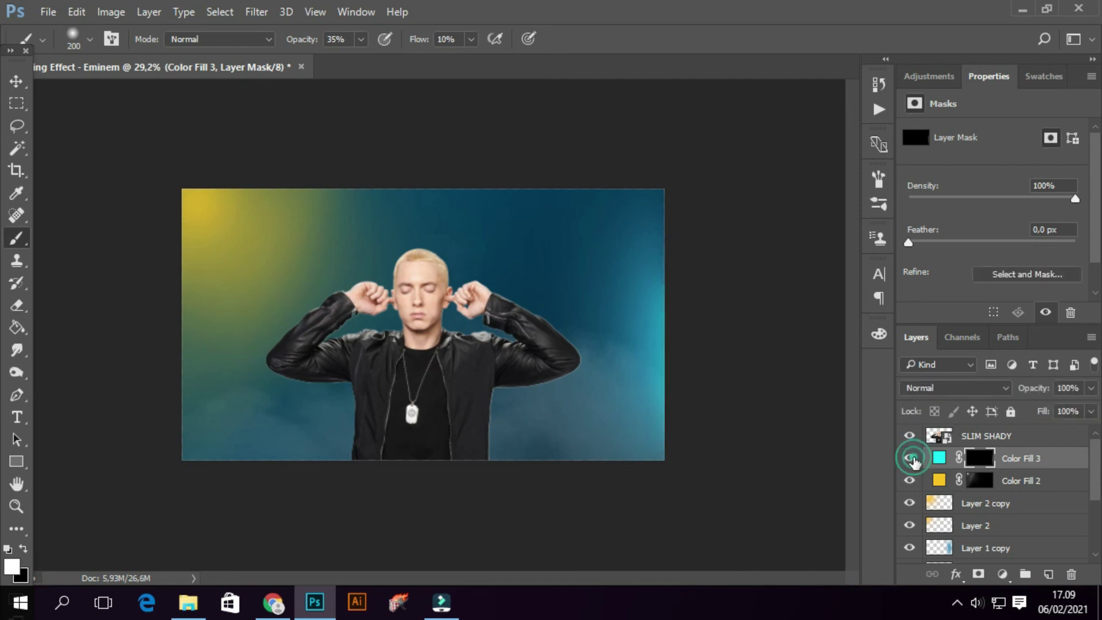
scroll(584, 414, "down", 1)
scroll(585, 460, "up", 2)
scroll(587, 462, "down", 1)
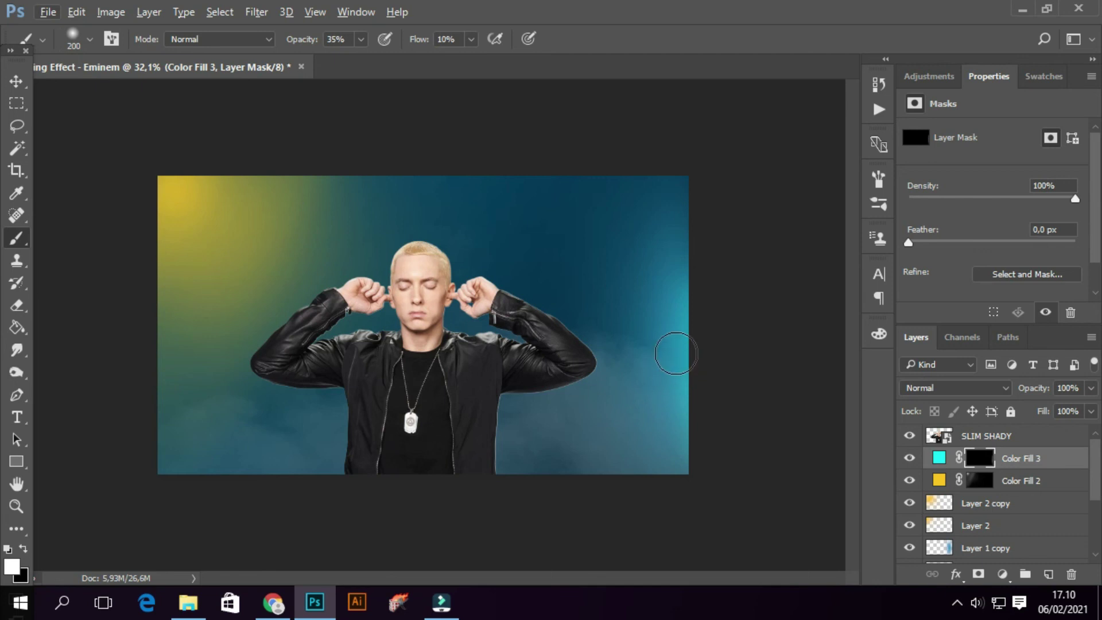
Add a Hue/Saturation layer clipped to the SLIM SHADY cutout.
left_click(1012, 436)
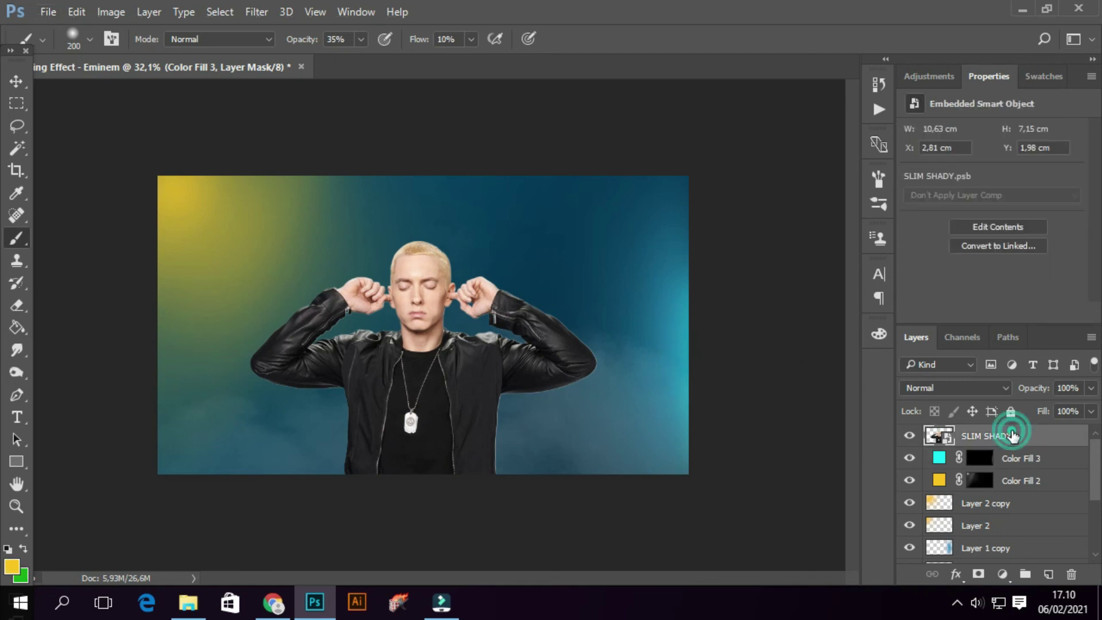
left_click_drag(1030, 327, 1030, 316)
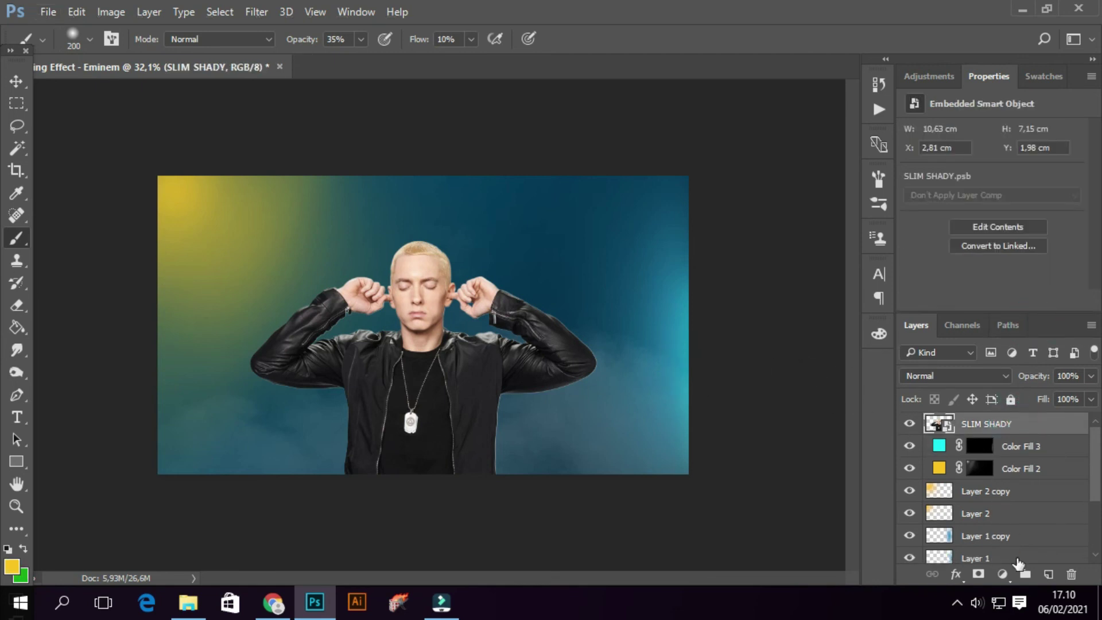
left_click(1003, 573)
left_click(970, 366)
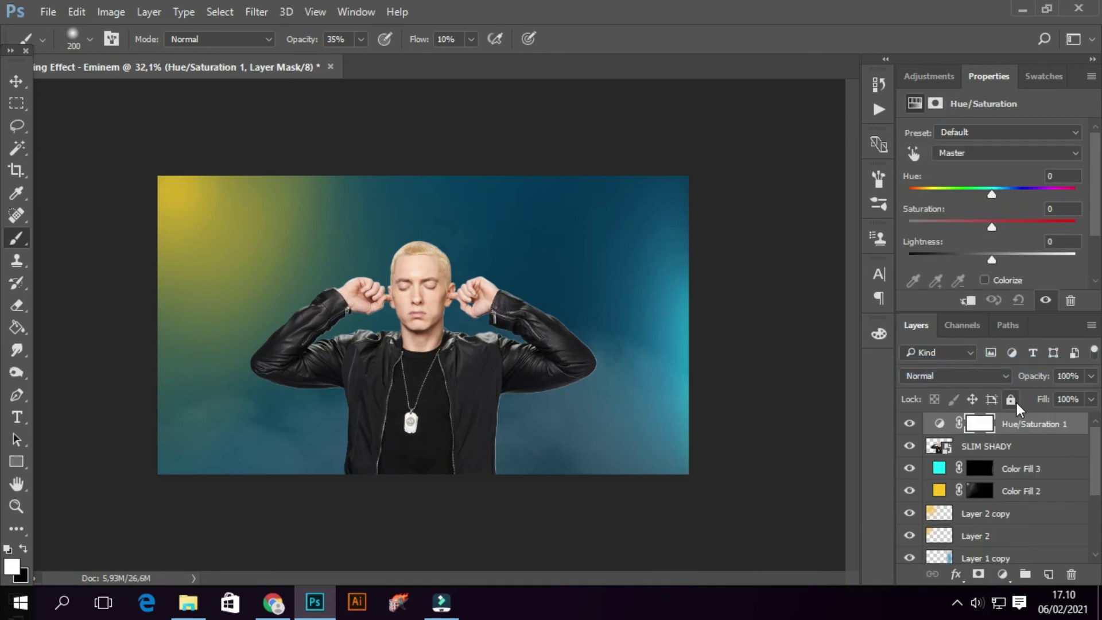
left_click(965, 302)
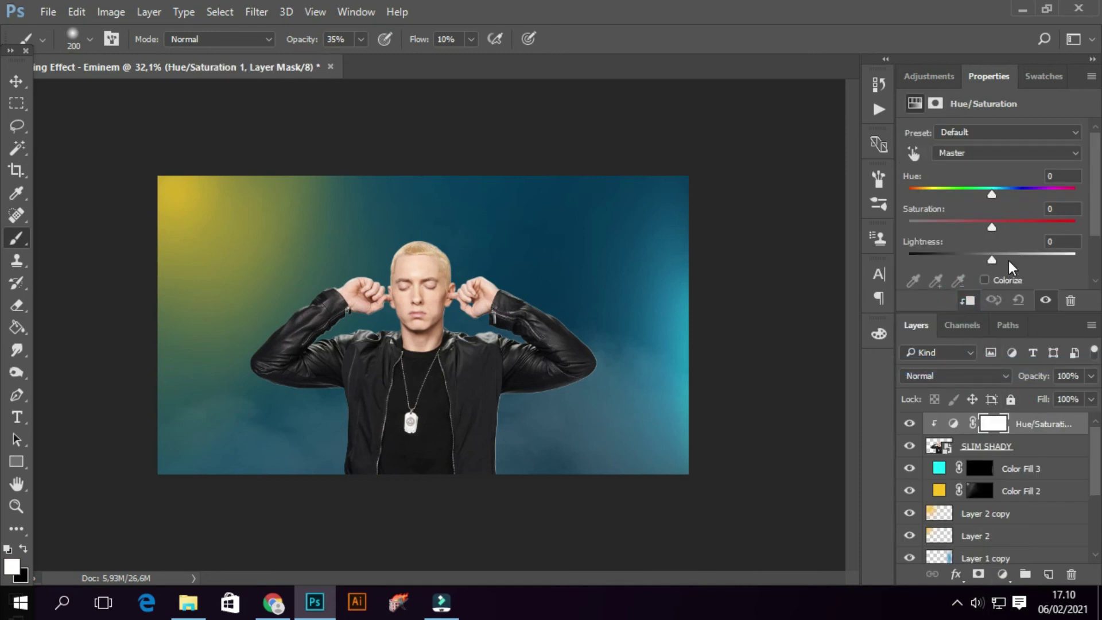
Colorize it at hue 204, saturation 66 and lightness +24.
left_click_drag(1006, 200, 1011, 204)
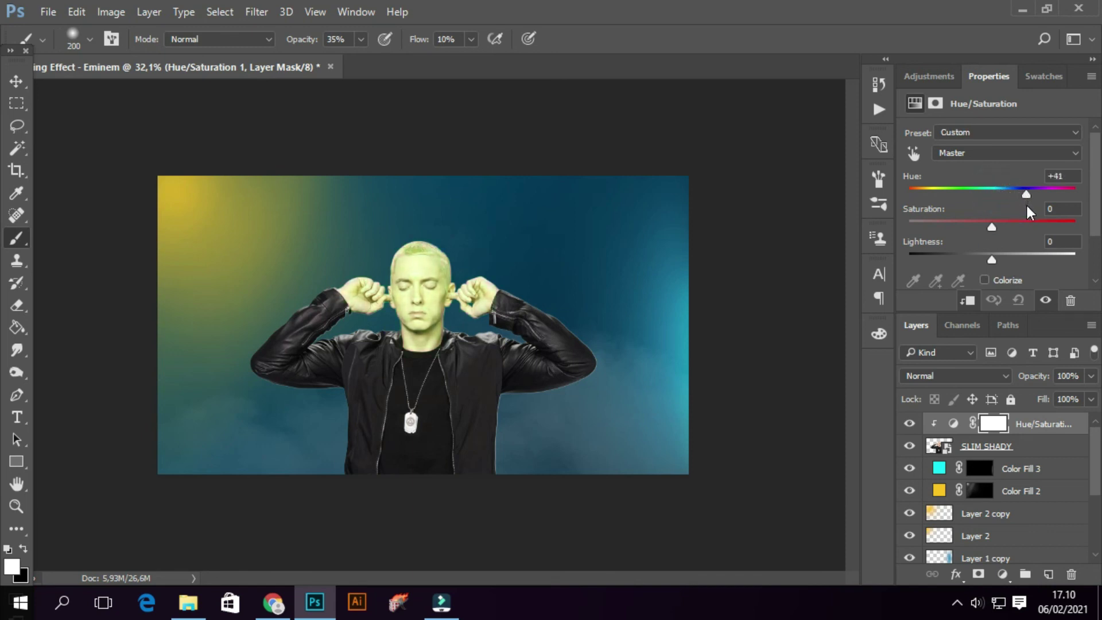
left_click(1005, 280)
left_click_drag(979, 195, 1018, 200)
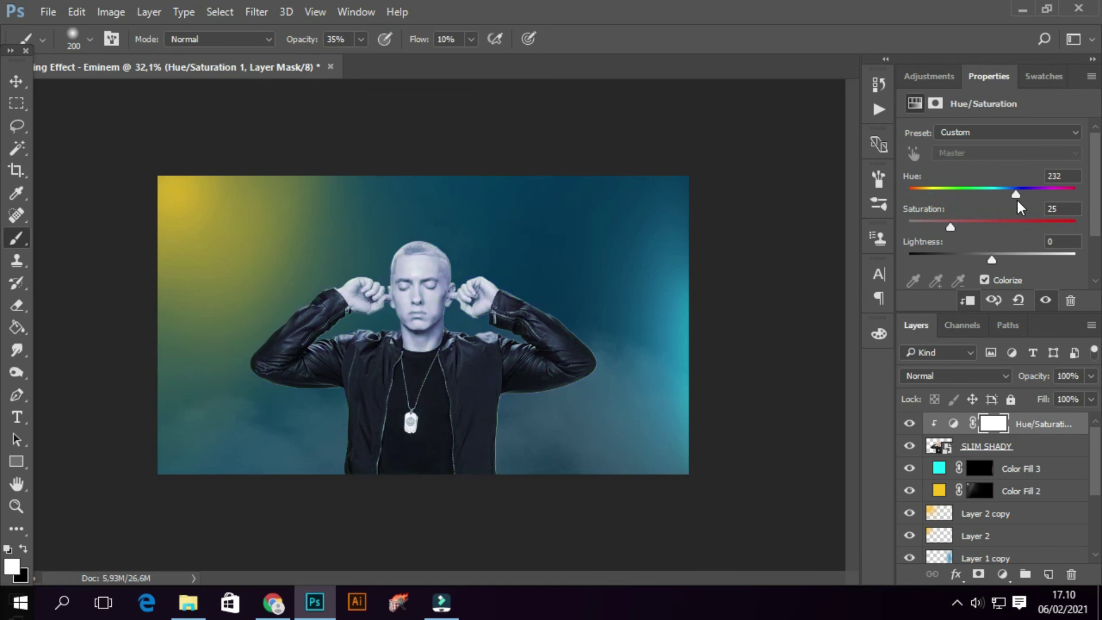
left_click_drag(953, 226, 1015, 226)
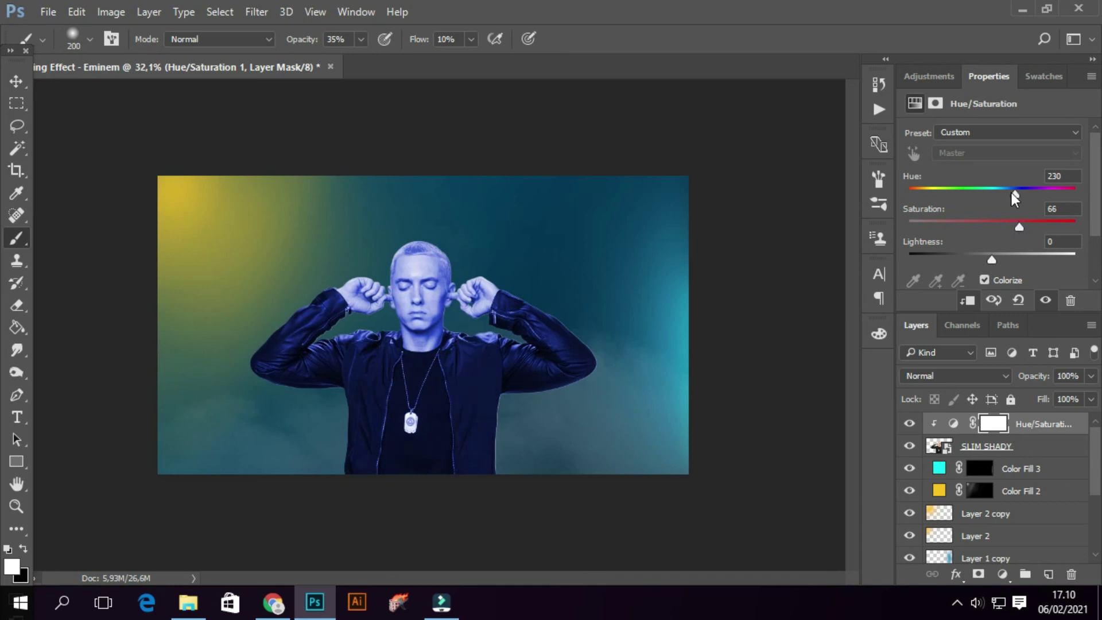
left_click_drag(1013, 193, 1005, 200)
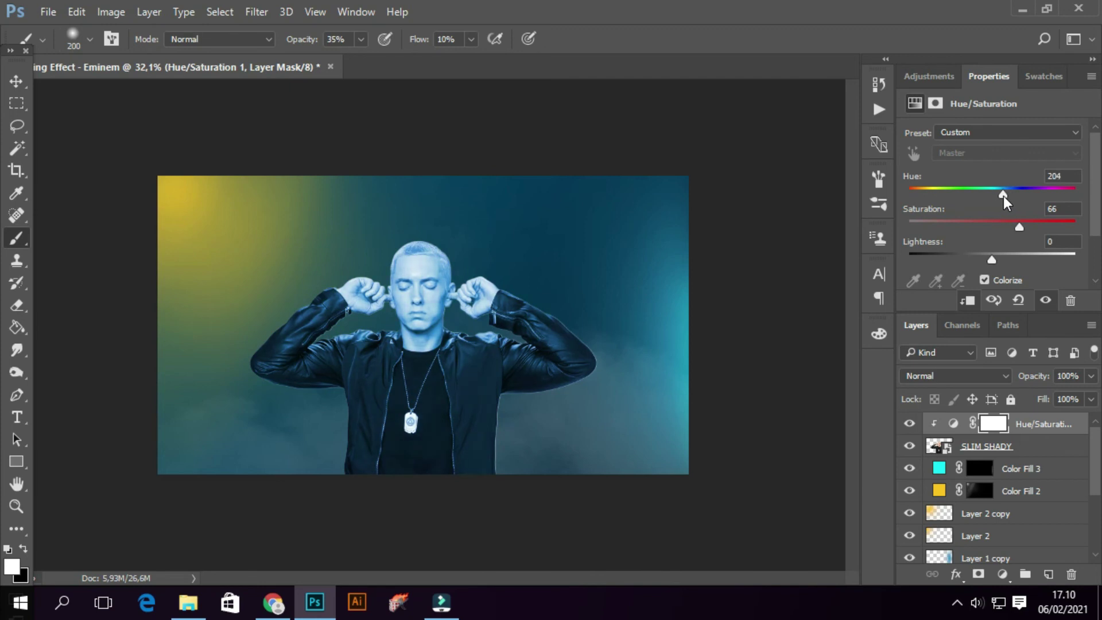
left_click_drag(993, 260, 1010, 258)
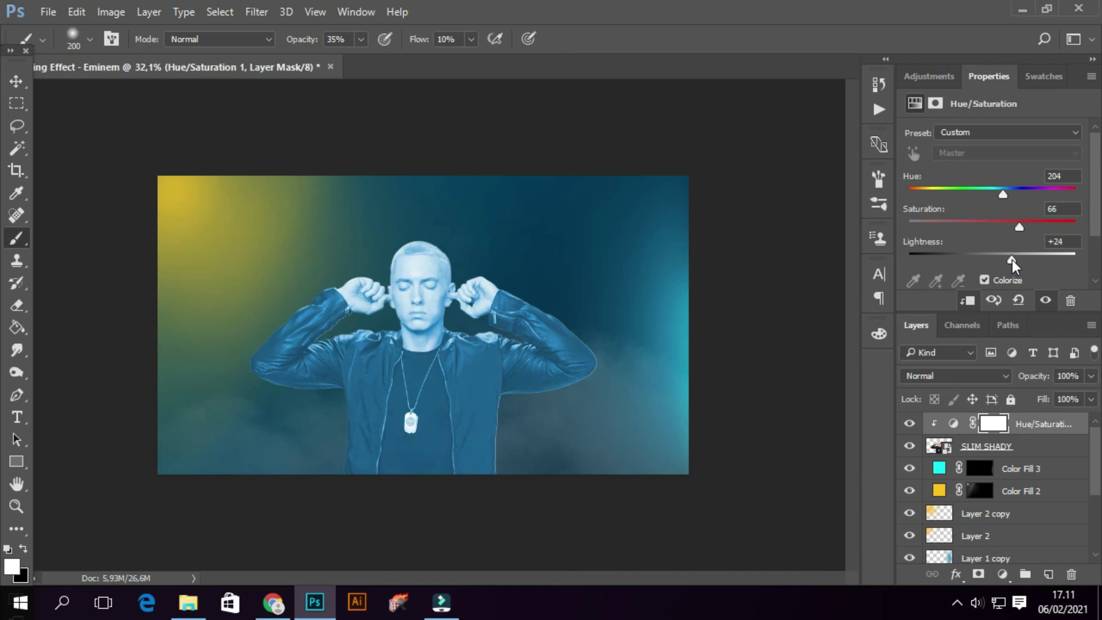
left_click(1003, 435)
Invert the Hue/Saturation mask and set brush opacity to 40%.
scroll(423, 345, "up", 3)
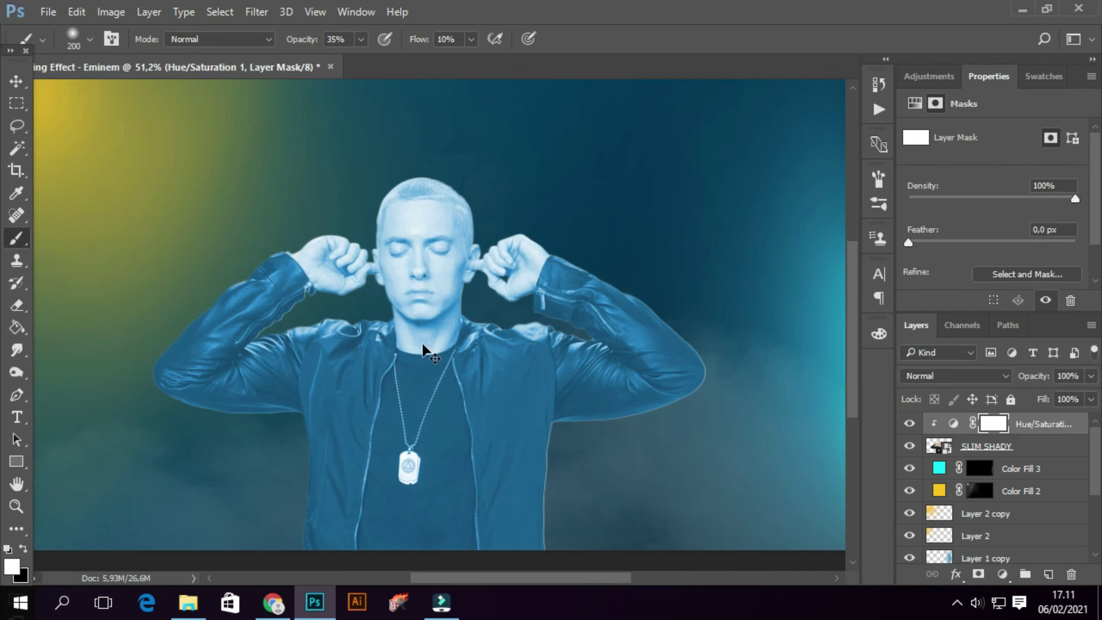
key("ctrl+i")
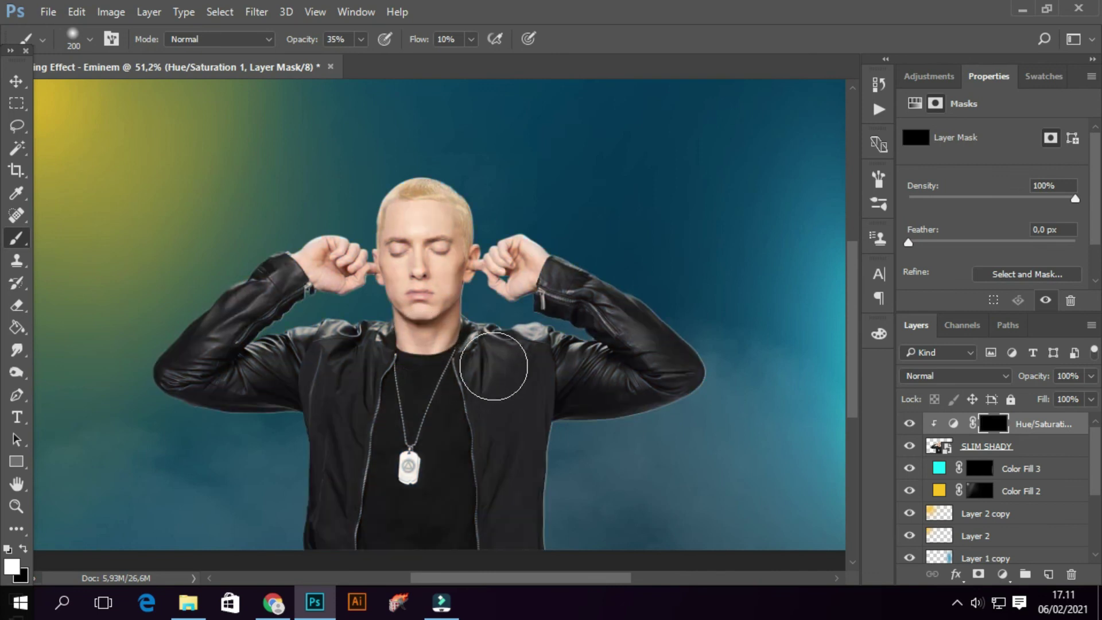
left_click(360, 39)
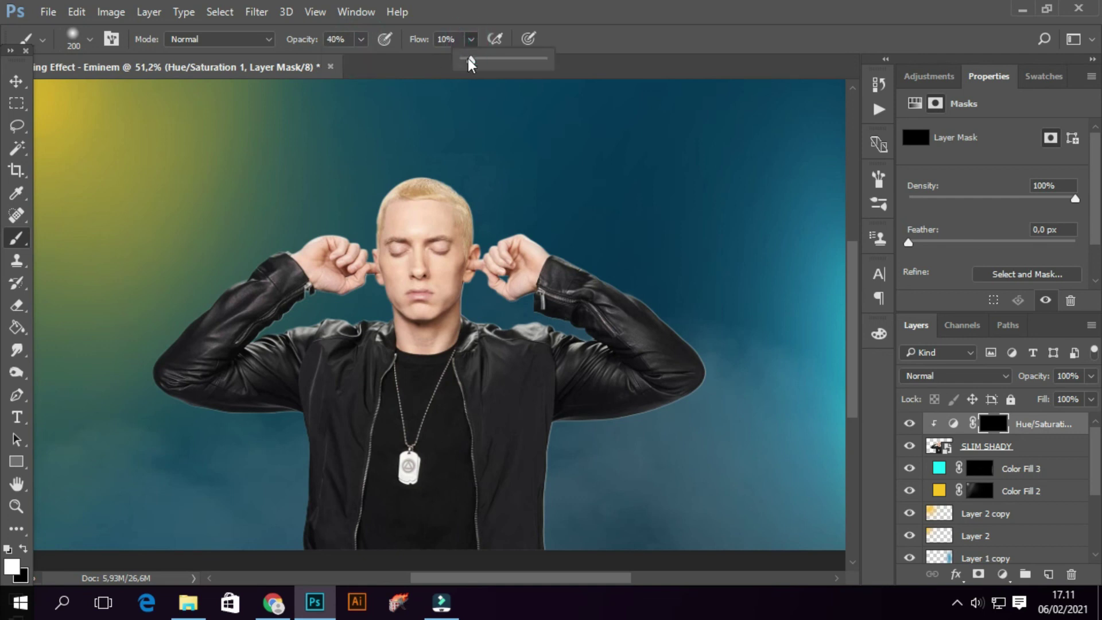
left_click_drag(566, 259, 696, 398)
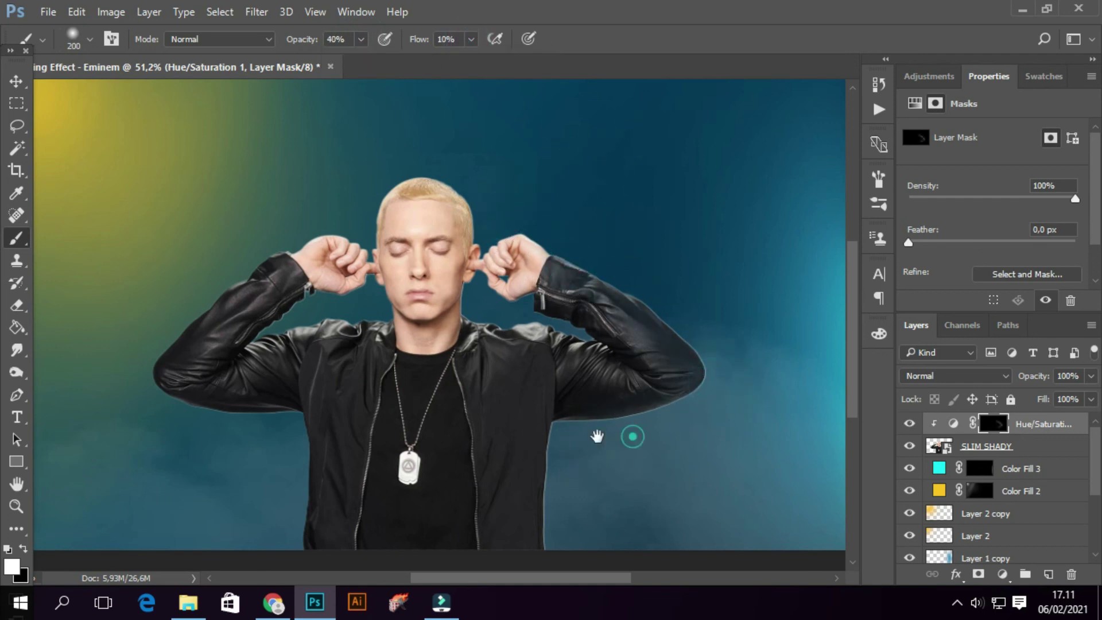
scroll(574, 344, "down", 5)
scroll(597, 193, "up", 3)
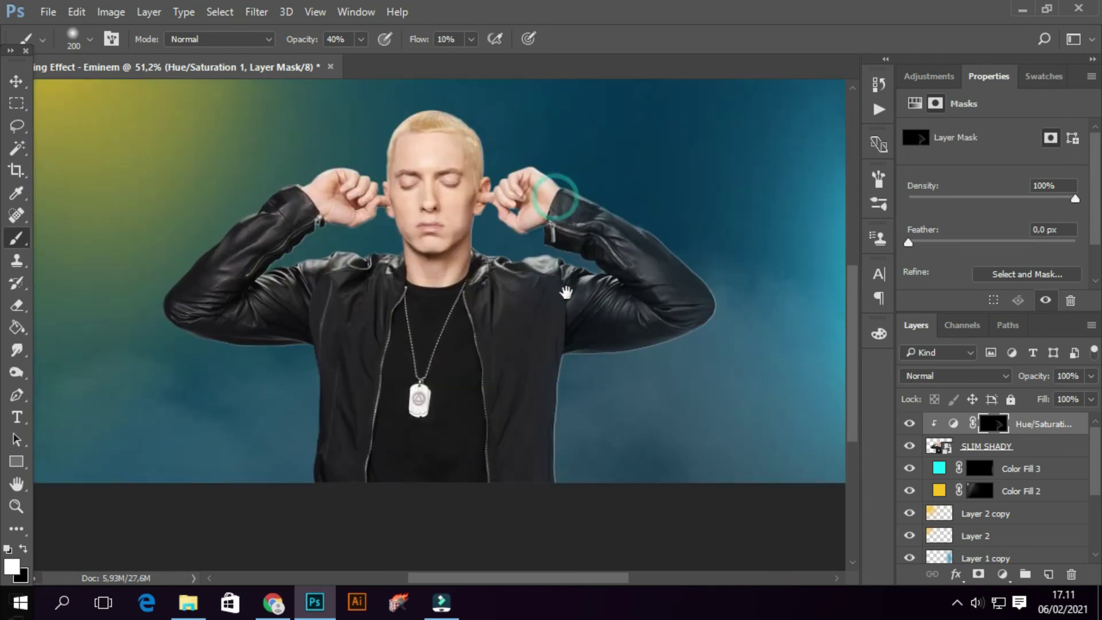
Paint the blue tint back onto the jacket, right arm, ear and top of the hair.
left_click(316, 382)
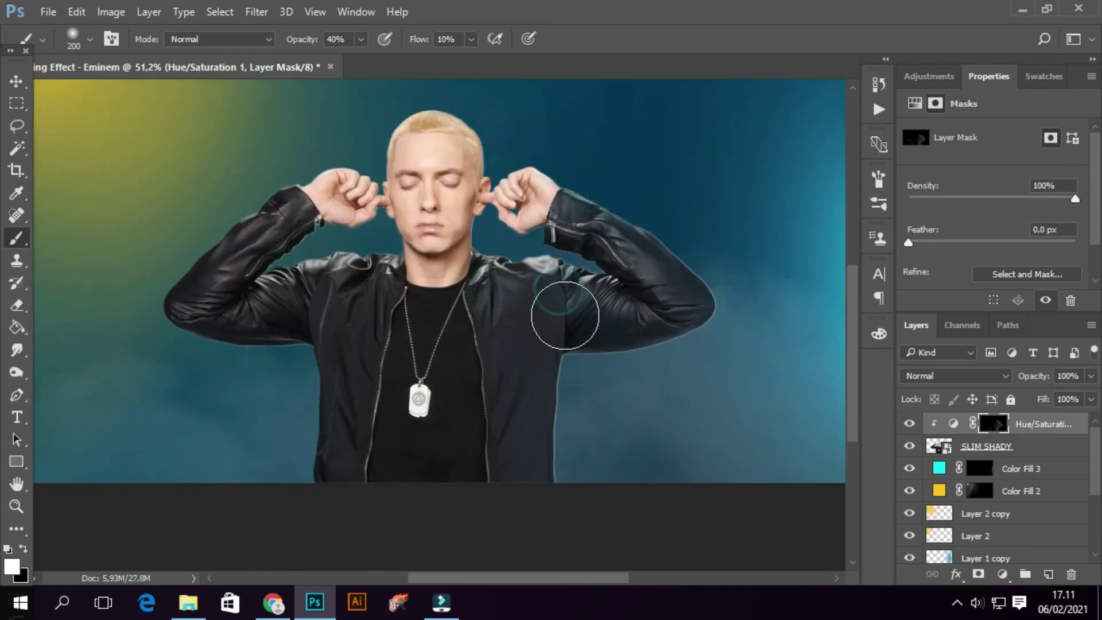
left_click(598, 205)
left_click(524, 172)
key("bracketleft")
left_click_drag(479, 140, 442, 112)
left_click(470, 236)
left_click(483, 291)
left_click(571, 352)
left_click(566, 266)
Restore more tint along the right arm, shoulder, hand and neck.
left_click(706, 301)
left_click(580, 182)
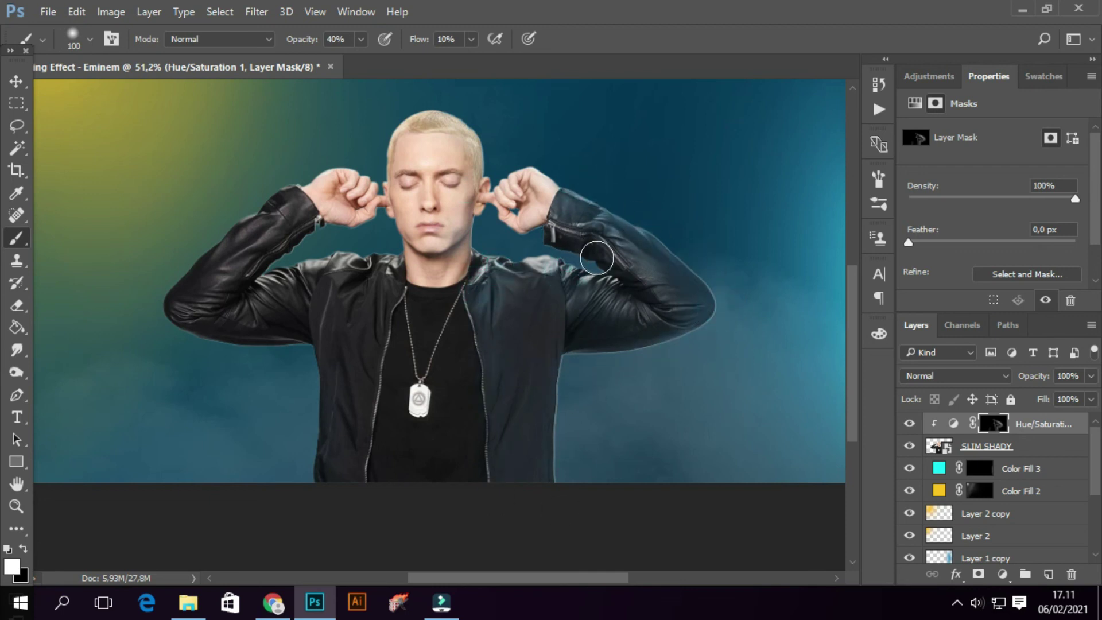
left_click(637, 216)
left_click(541, 165)
left_click(538, 198)
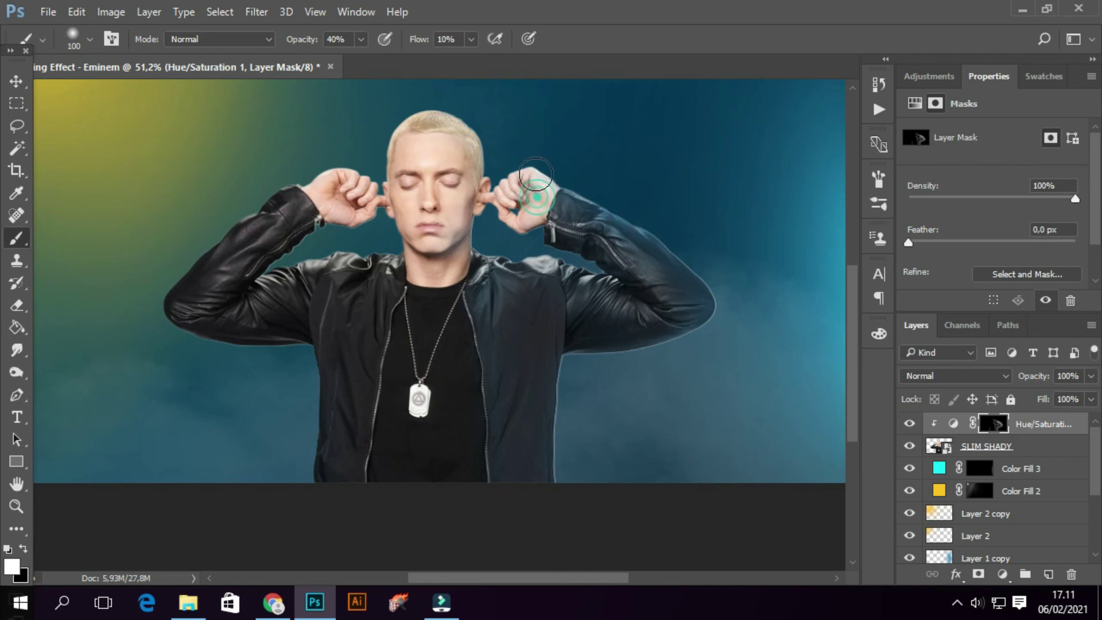
left_click(478, 235)
left_click(539, 232)
scroll(519, 295, "down", 3)
scroll(505, 423, "up", 3)
scroll(472, 267, "up", 1)
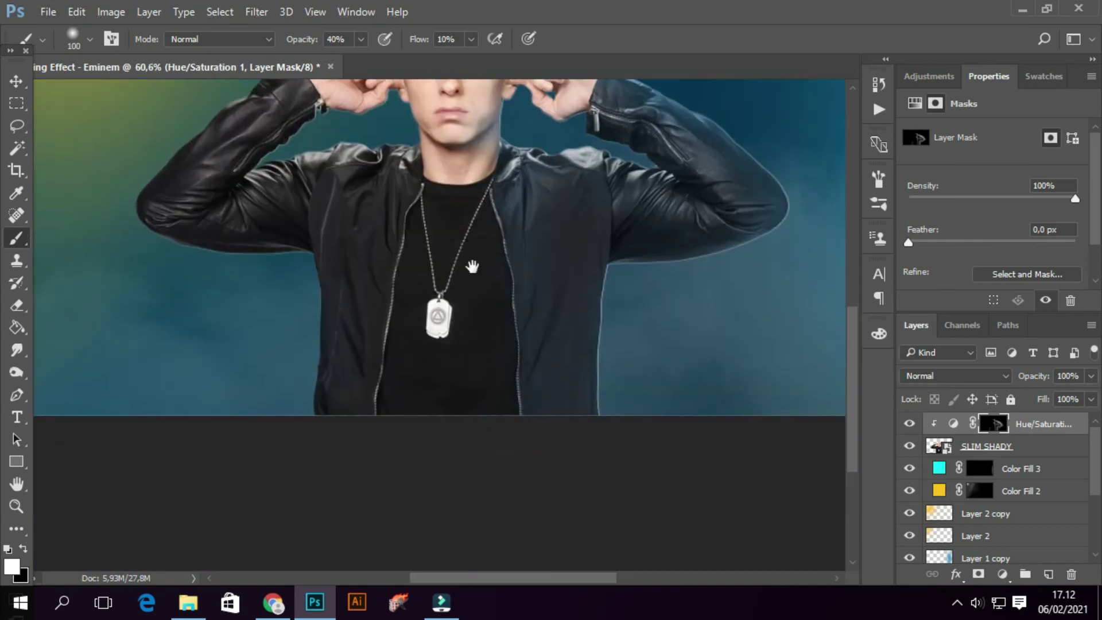
left_click_drag(472, 266, 468, 390)
Add an Exposure layer on SLIM SHADY at -3,92, offset -0,0206, with inverted mask.
left_click(995, 447)
left_click(1003, 574)
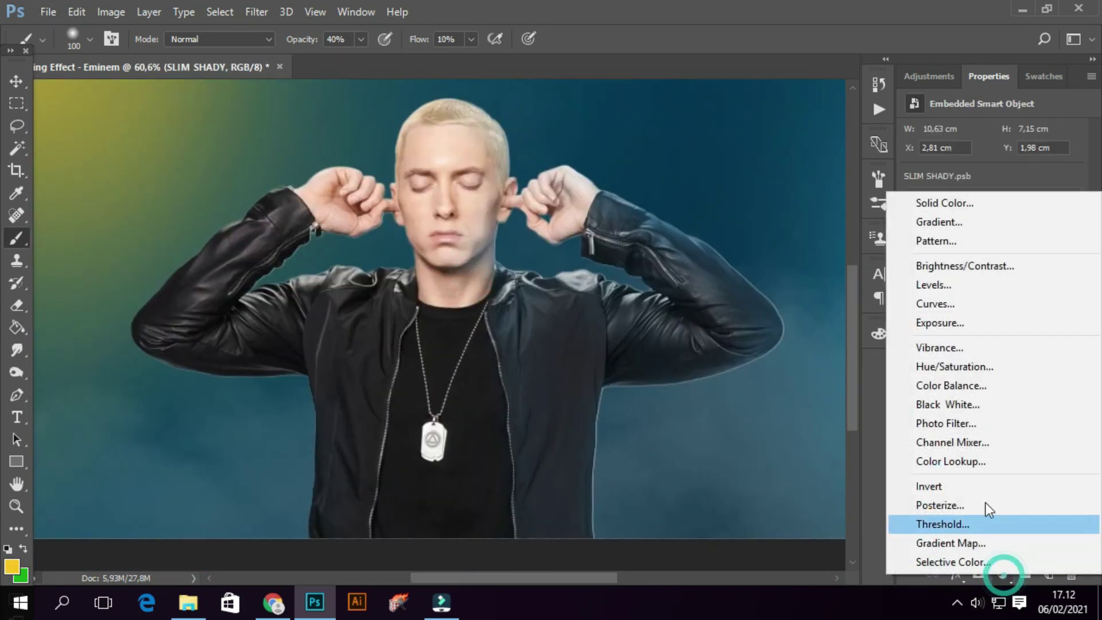
left_click(982, 323)
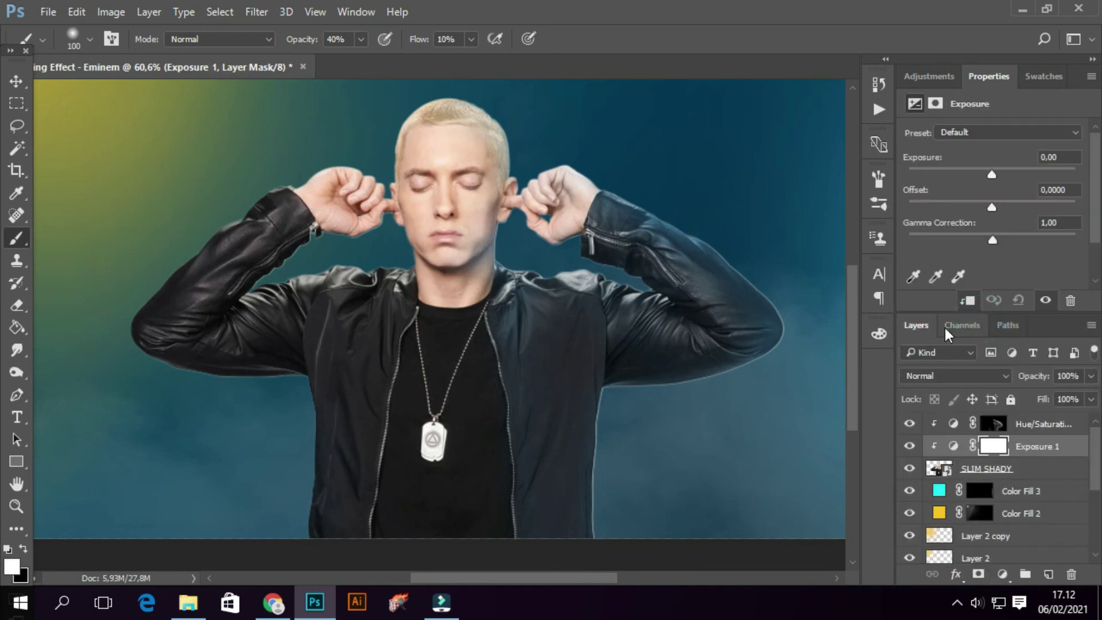
left_click_drag(992, 174, 937, 171)
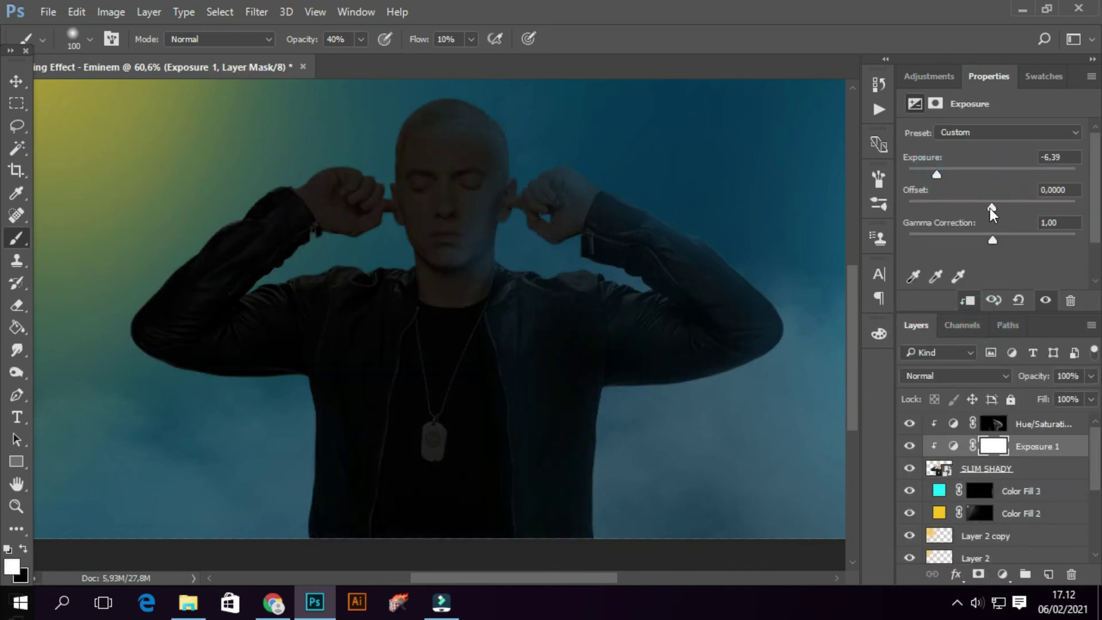
left_click_drag(991, 208, 989, 208)
left_click(948, 174)
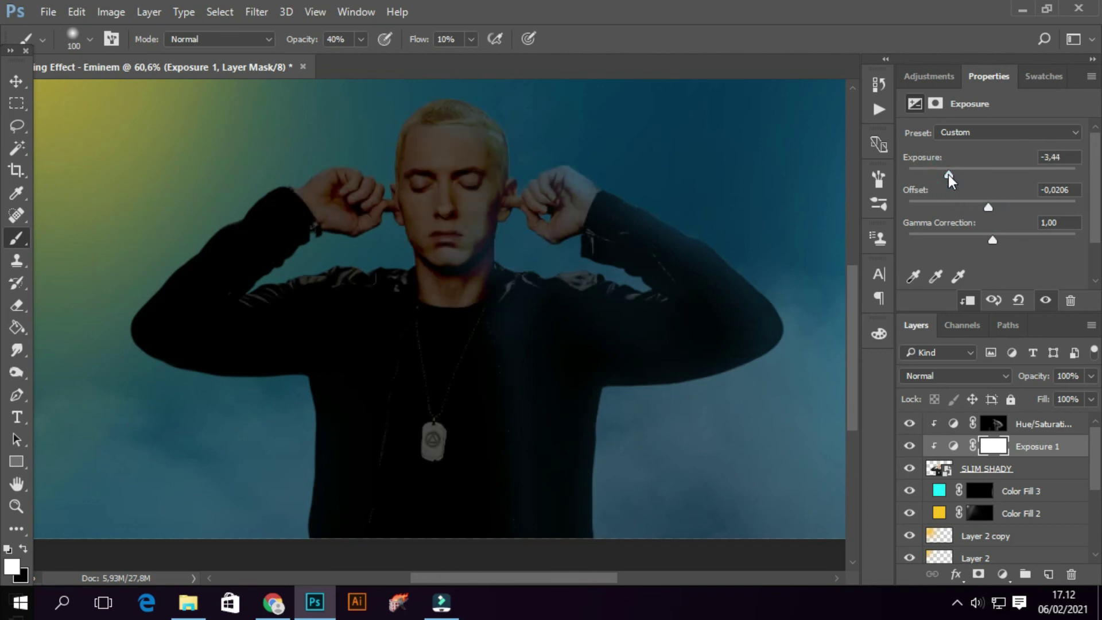
left_click_drag(947, 174, 943, 174)
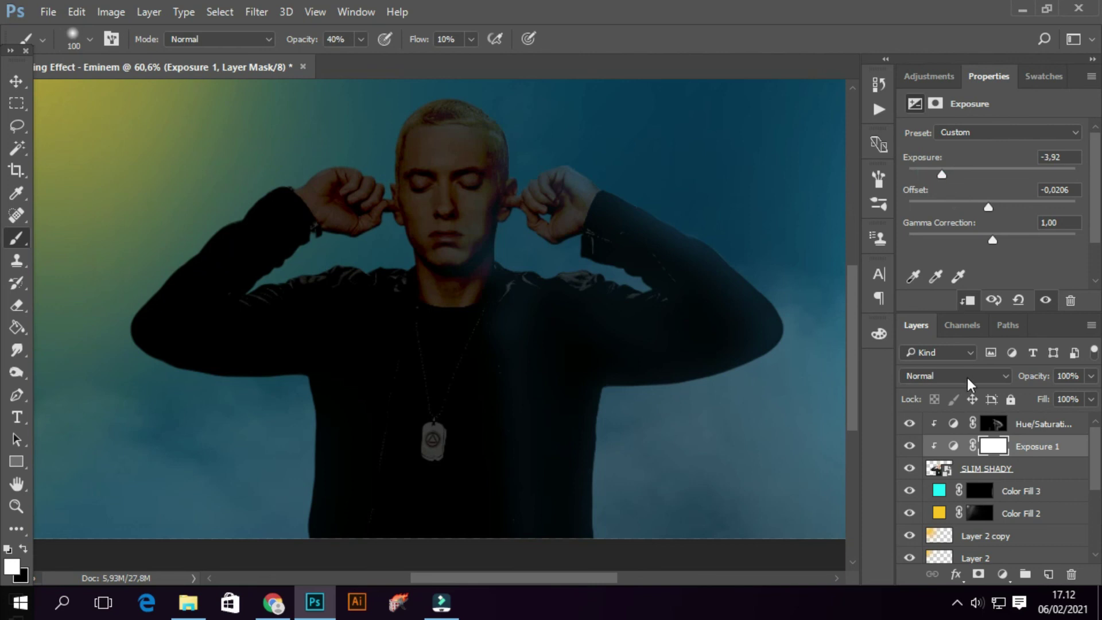
key("ctrl+i")
Set a small soft brush of about 61 px with 39% opacity and 29% flow.
scroll(580, 204, "up", 3)
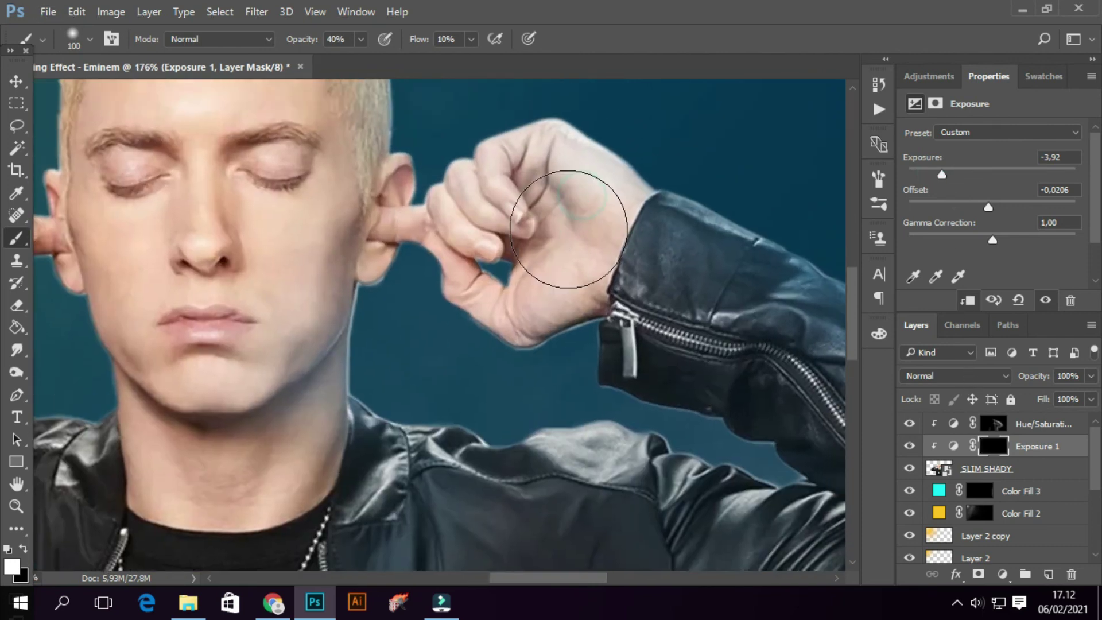
right_click(576, 228)
left_click_drag(719, 275, 700, 275)
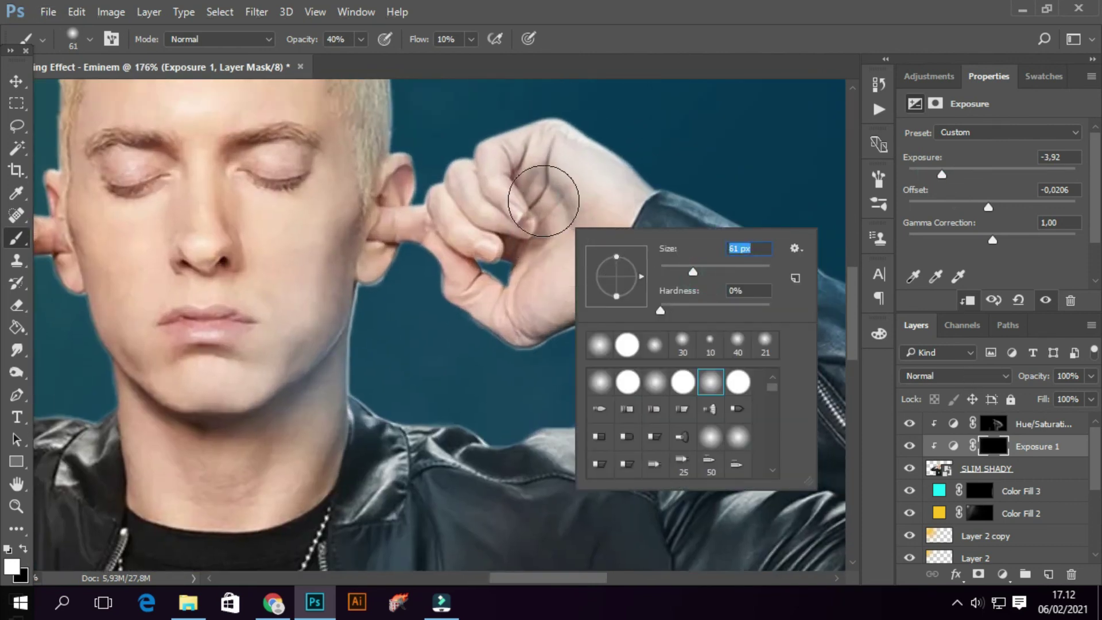
left_click(361, 39)
left_click_drag(361, 59, 352, 60)
key("bracketleft")
key("bracketleft")
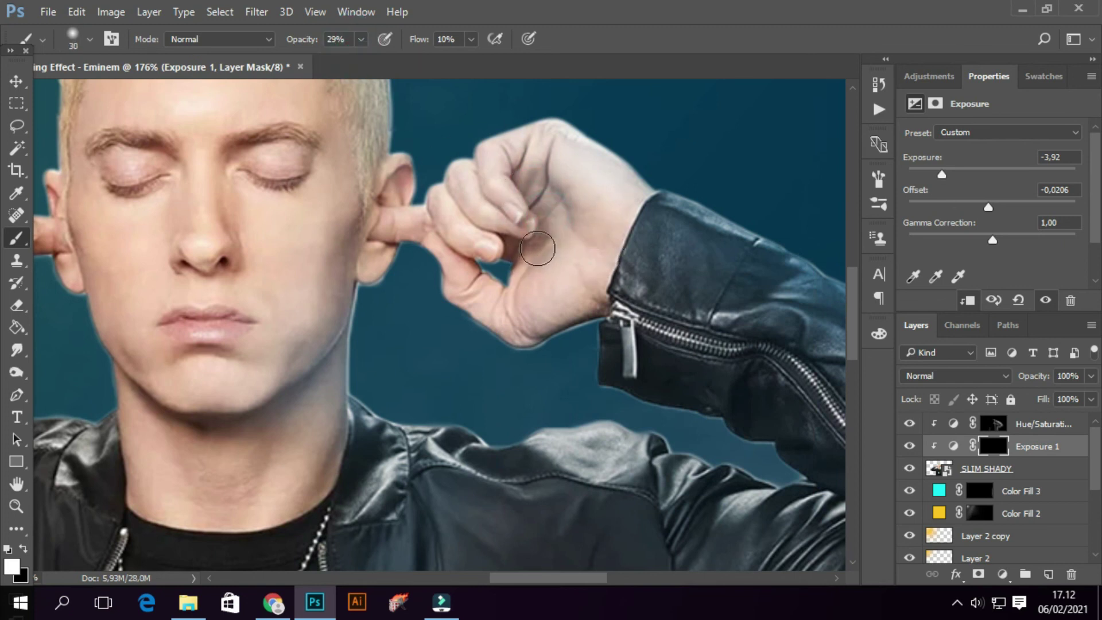
left_click(471, 39)
left_click_drag(468, 60, 485, 60)
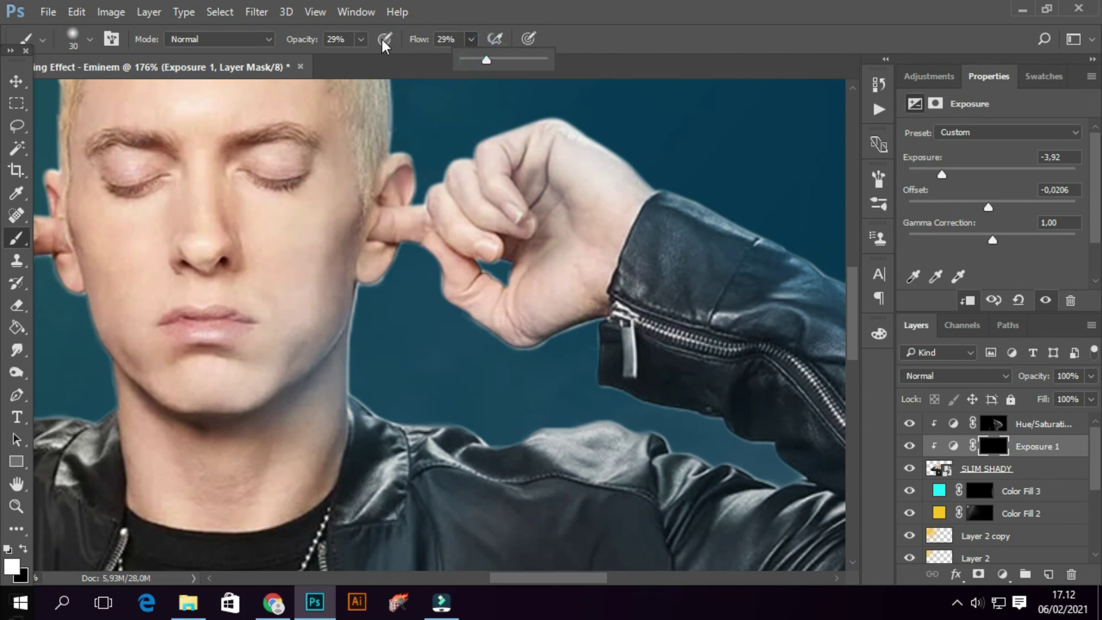
left_click(361, 39)
left_click_drag(360, 59, 368, 60)
Paint shadow into the hand creases and inspect the raised arm and jacket.
mouse_move(553, 179)
left_mouse_down()
mouse_move(533, 181)
mouse_move(547, 206)
left_mouse_up()
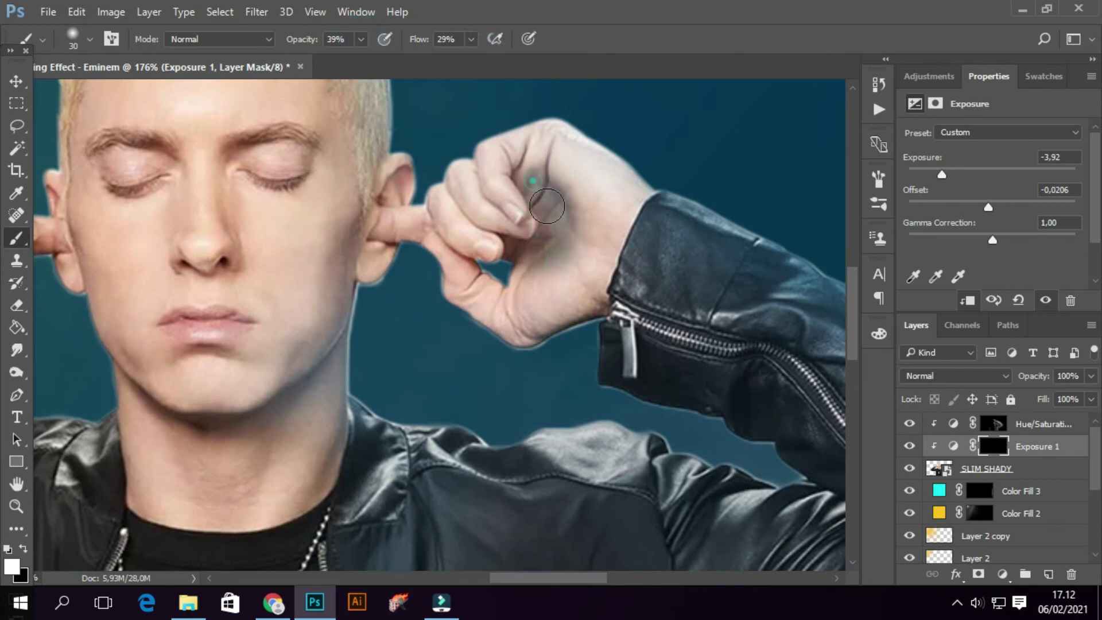
scroll(543, 252, "down", 3)
scroll(531, 341, "up", 3)
mouse_move(711, 422)
left_mouse_down()
mouse_move(636, 300)
mouse_move(556, 70)
left_mouse_up()
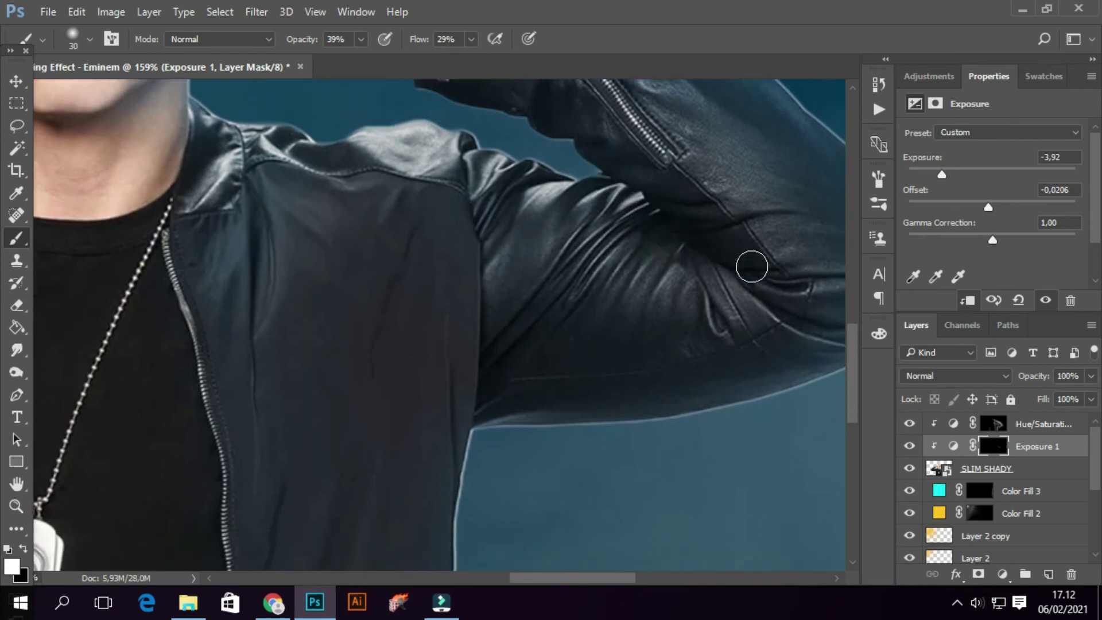
left_click_drag(689, 335, 662, 222)
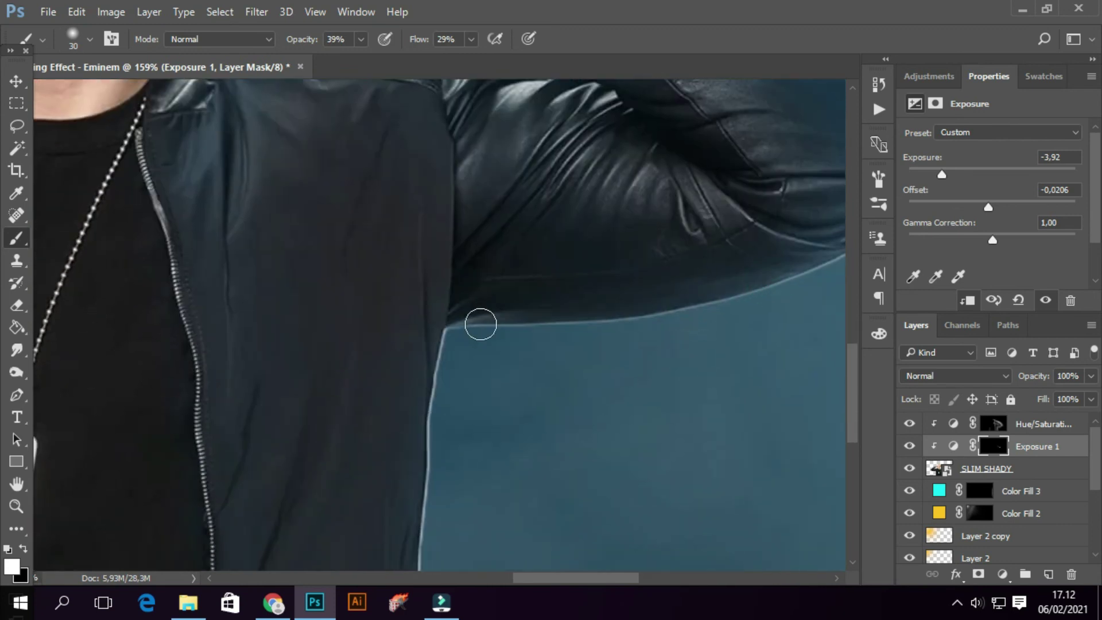
scroll(459, 258, "down", 1)
scroll(477, 287, "down", 2)
scroll(369, 356, "up", 2)
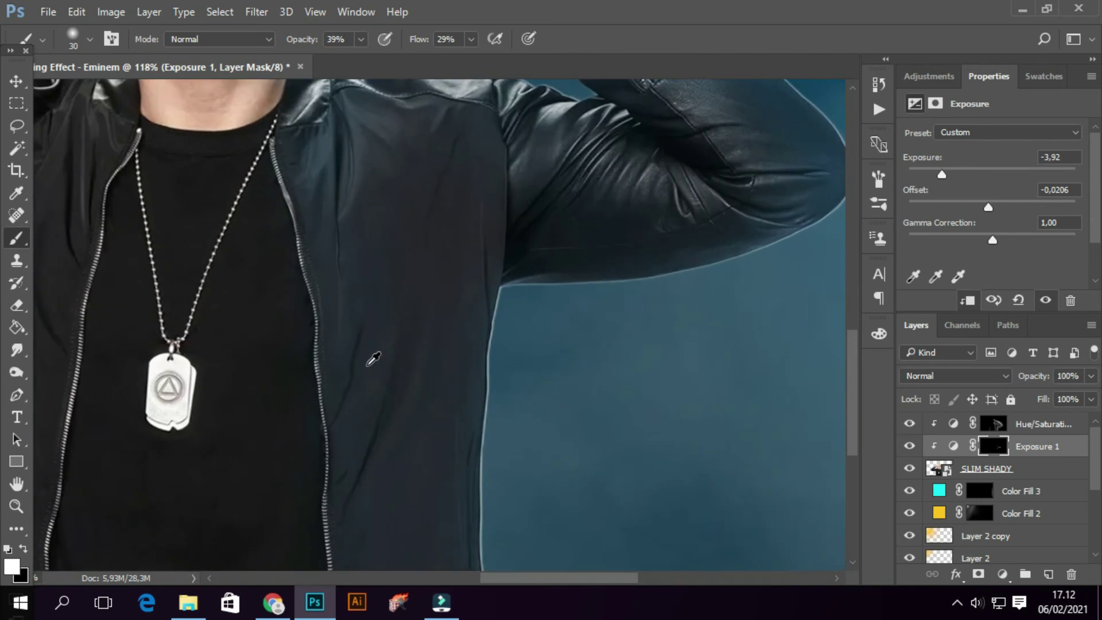
scroll(346, 335, "up", 1)
scroll(429, 209, "up", 1)
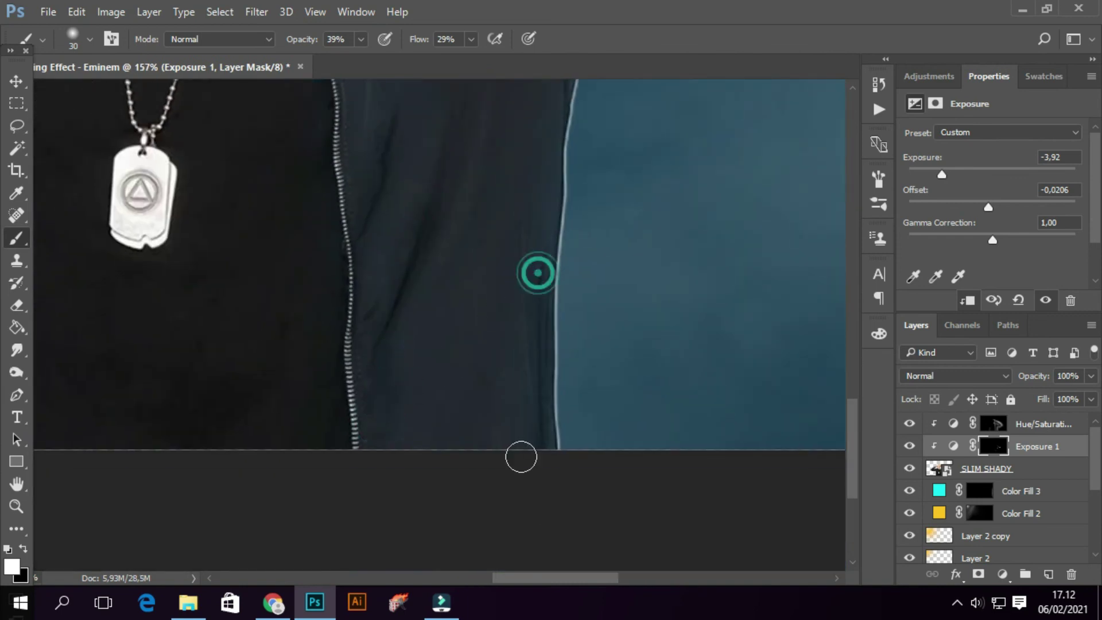
scroll(522, 455, "down", 2)
scroll(418, 322, "up", 2)
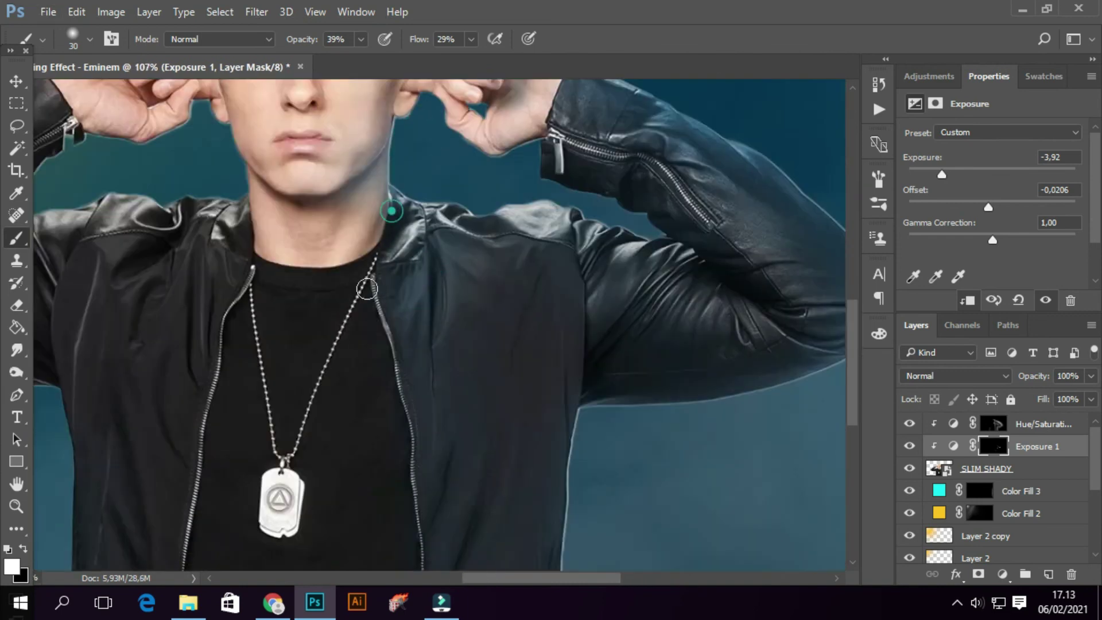
scroll(488, 270, "down", 1)
scroll(398, 311, "up", 1)
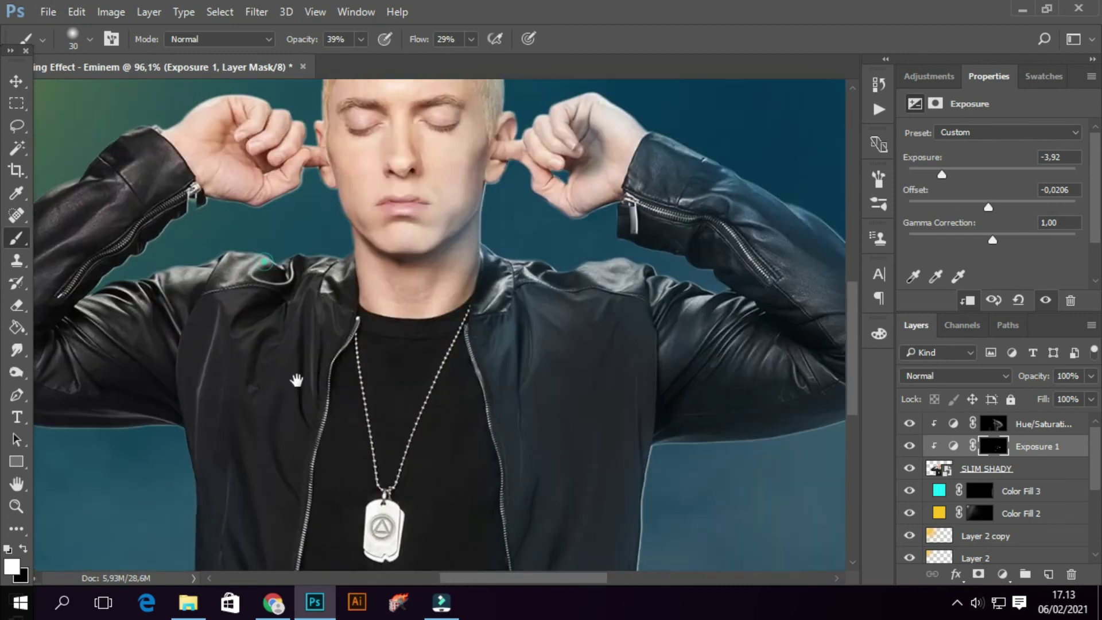
scroll(398, 311, "up", 2)
Darken shadows along the jaw, neck and right hand on the Exposure mask.
scroll(398, 311, "down", 1)
mouse_move(352, 288)
left_mouse_down()
mouse_move(474, 313)
mouse_move(566, 314)
mouse_move(499, 378)
left_mouse_up()
scroll(501, 258, "down", 1)
scroll(643, 257, "up", 2)
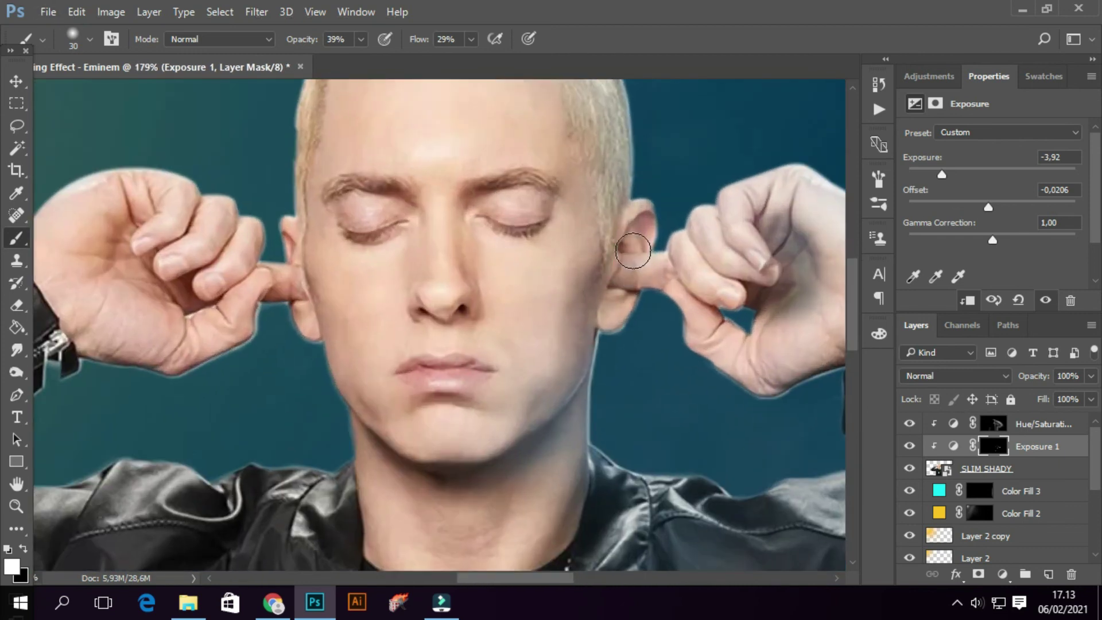
mouse_move(694, 296)
left_mouse_down()
mouse_move(709, 320)
mouse_move(755, 328)
left_mouse_up()
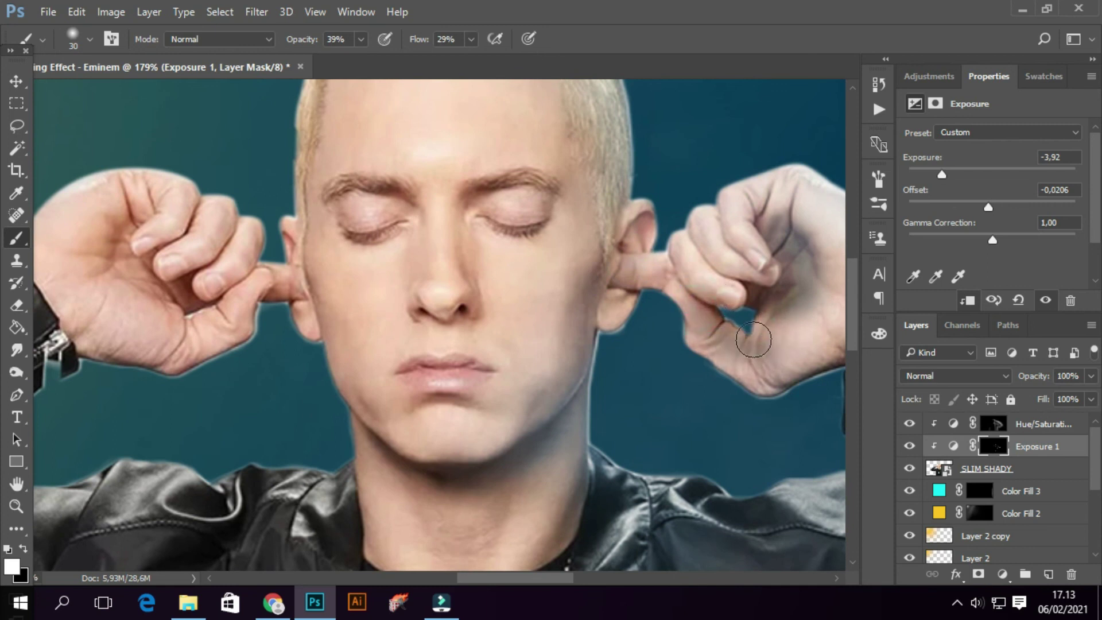
scroll(758, 344, "down", 3)
scroll(771, 363, "up", 1)
Shade the creases between the fingers and thumb.
key("x")
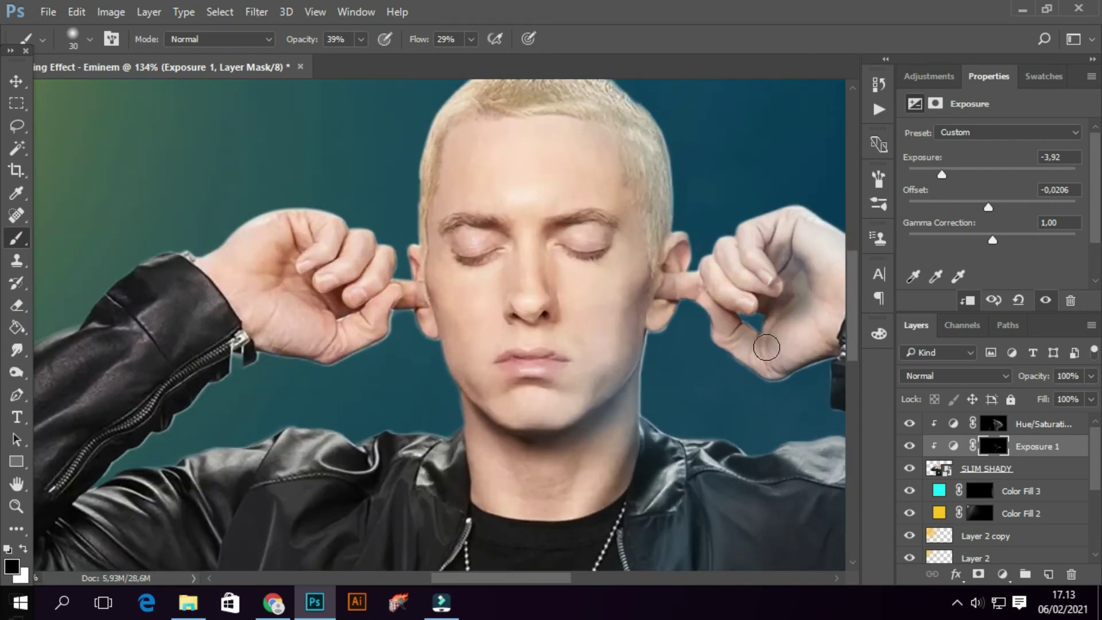
scroll(442, 336, "down", 2)
scroll(545, 321, "up", 4)
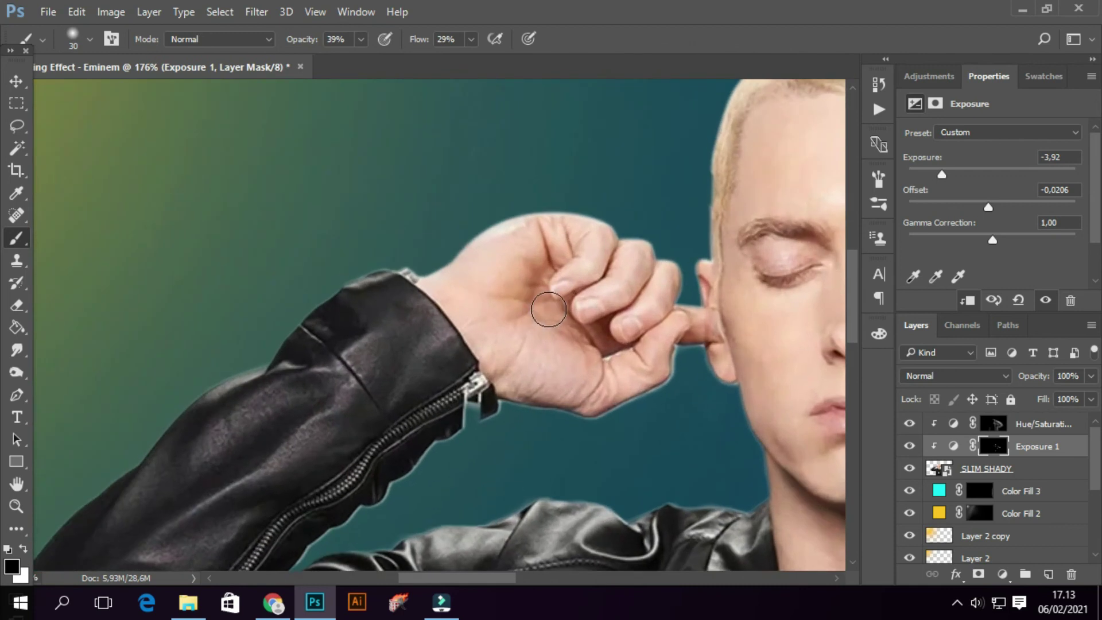
key("x")
left_click(361, 39)
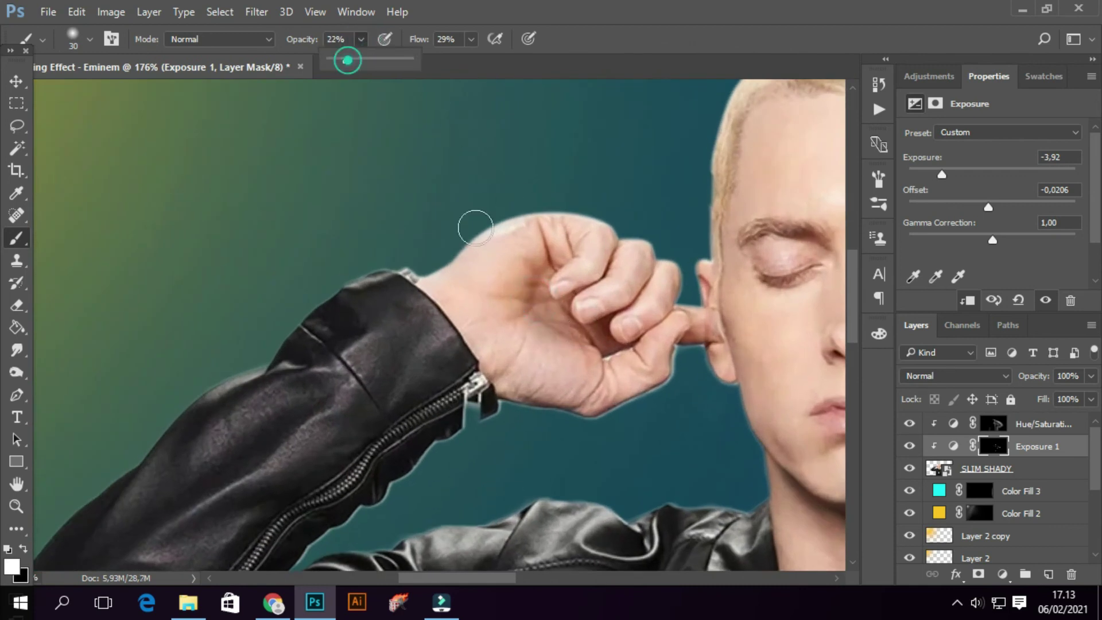
left_click_drag(517, 295, 607, 342)
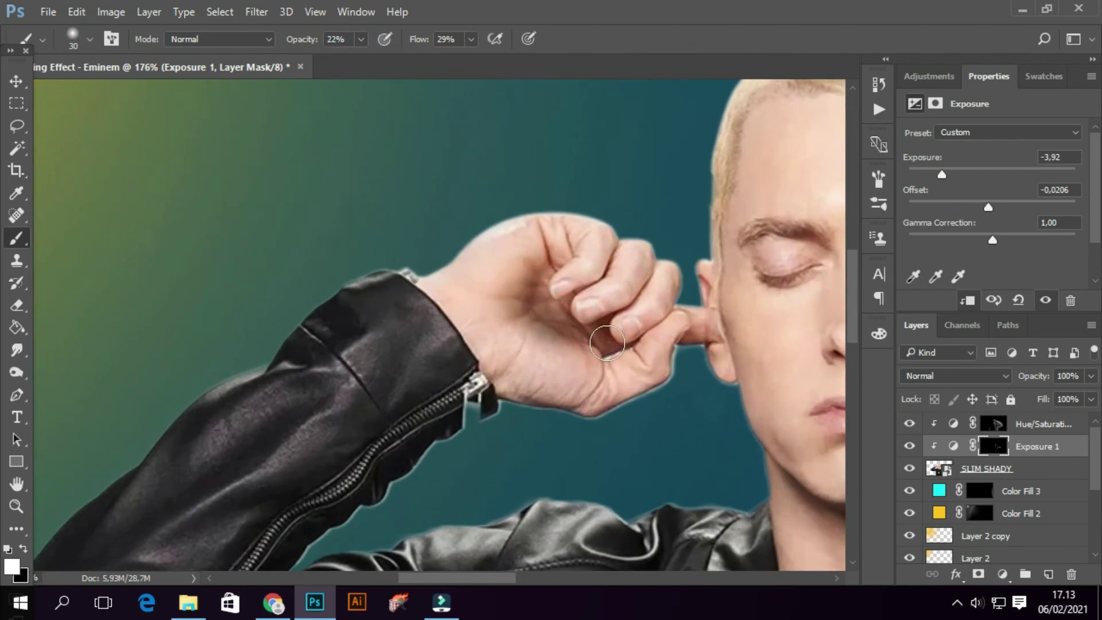
left_click_drag(530, 254, 563, 322)
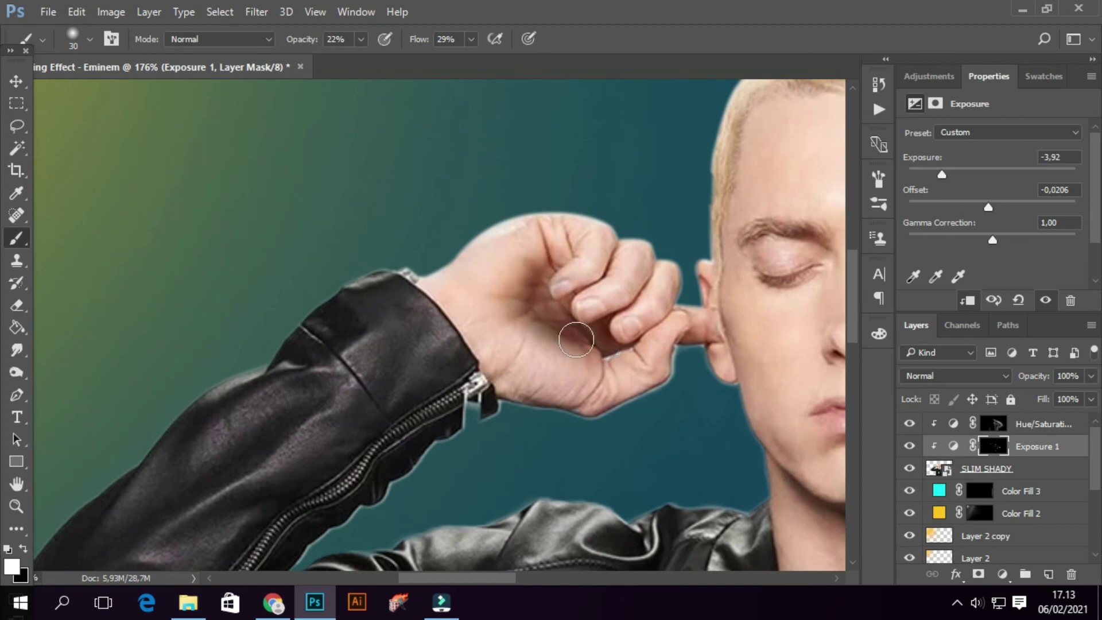
mouse_move(595, 363)
left_mouse_down()
mouse_move(635, 357)
mouse_move(531, 337)
mouse_move(658, 351)
left_mouse_up()
scroll(496, 392, "down", 5)
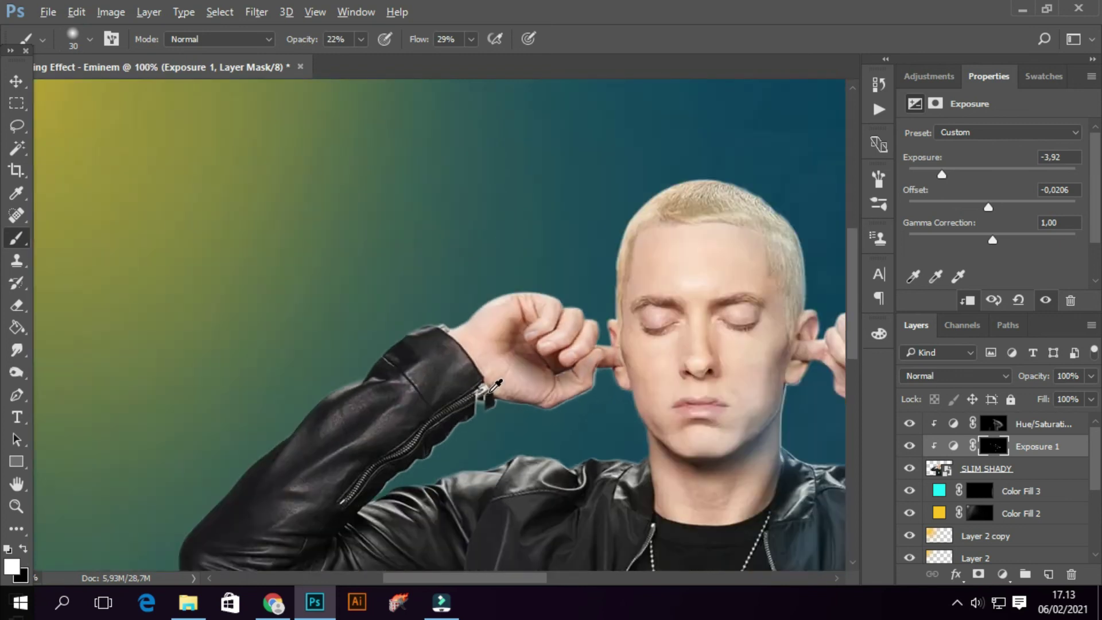
scroll(496, 392, "up", 3)
scroll(574, 385, "up", 2)
Lower Exposure 1 to 77% opacity and enlarge the brush to 80.
left_click_drag(1092, 377, 1073, 389)
scroll(561, 344, "down", 4)
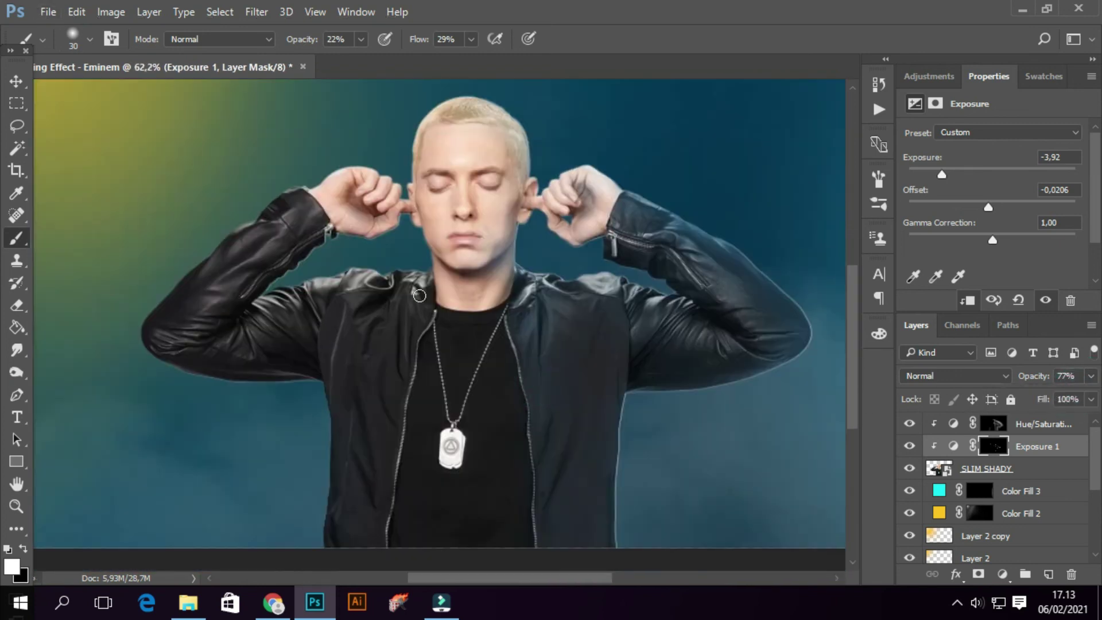
scroll(419, 295, "down", 1)
scroll(207, 369, "up", 1)
scroll(227, 327, "up", 2)
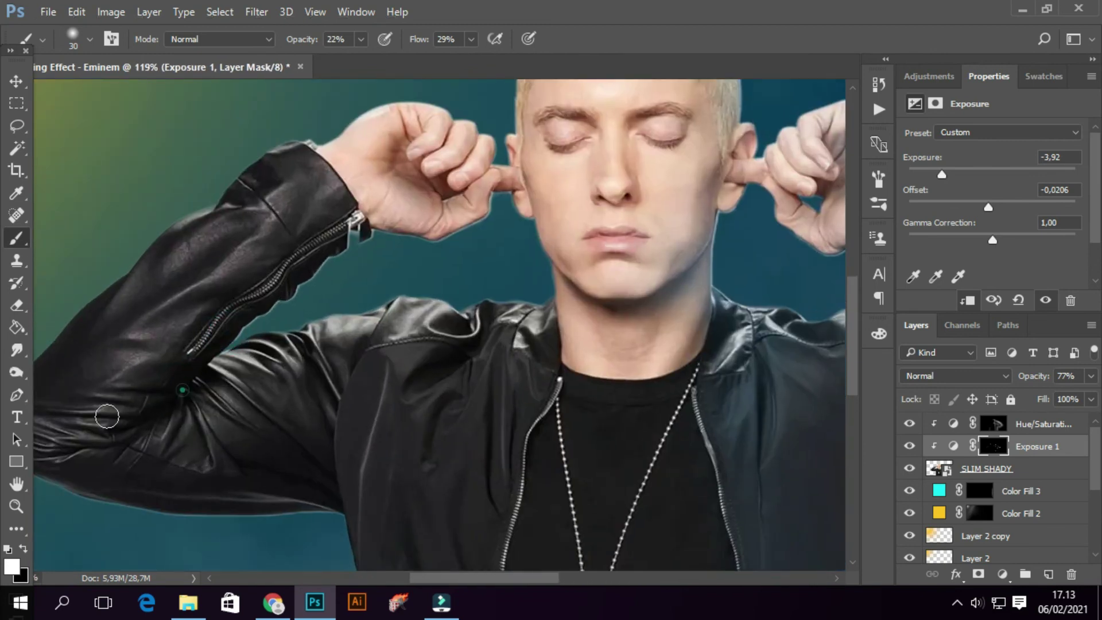
key("bracketright")
key("bracketright")
key("bracketright")
left_click_drag(296, 447, 497, 468)
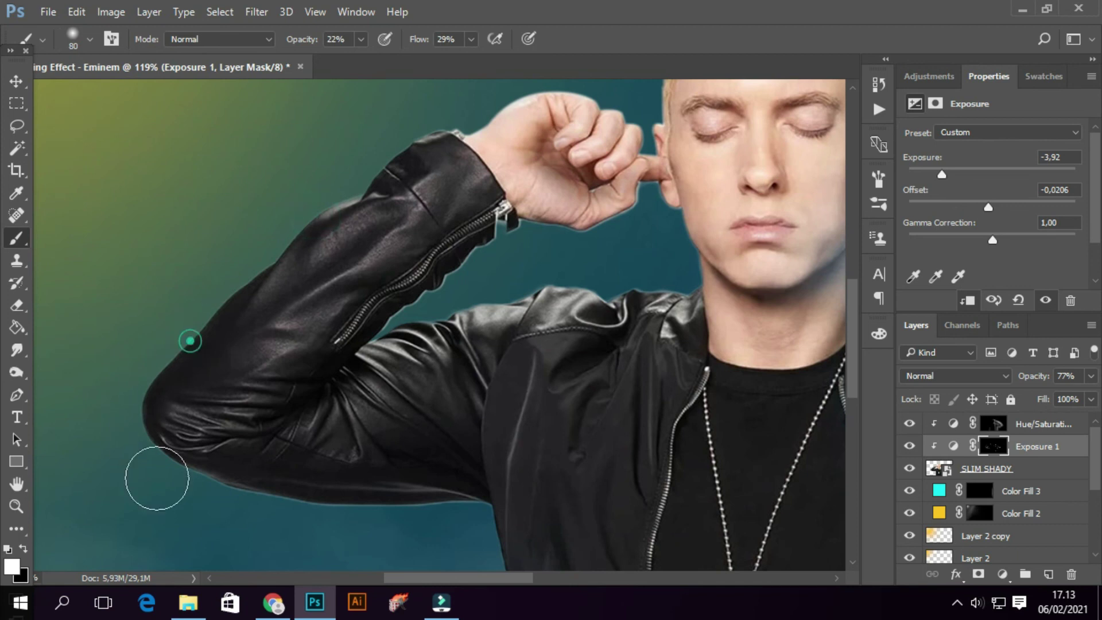
Zoom and pan the canvas to inspect the whole shaded, blue-tinted figure.
scroll(362, 425, "down", 1)
scroll(603, 394, "down", 3)
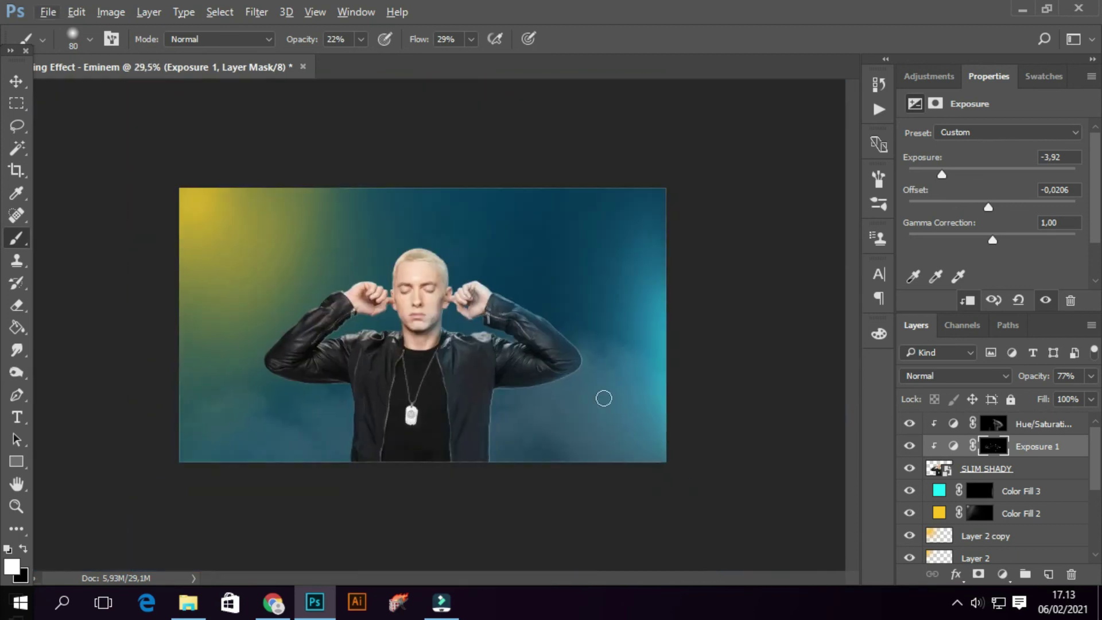
scroll(603, 394, "up", 2)
scroll(427, 334, "up", 1)
scroll(476, 342, "down", 1)
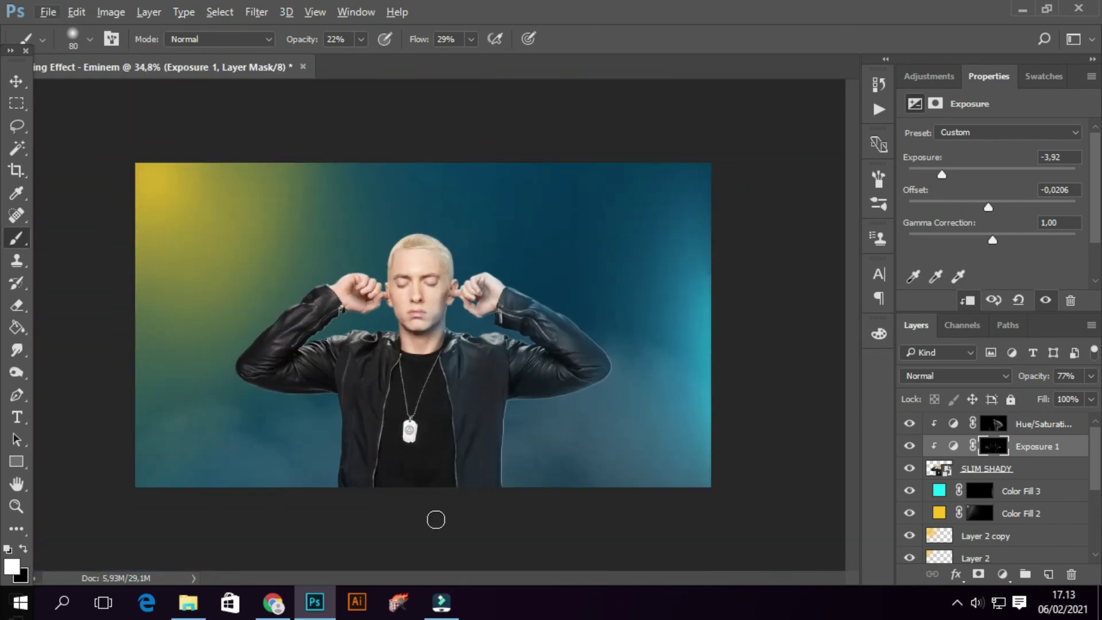
scroll(434, 520, "up", 2)
left_click_drag(500, 491, 560, 341)
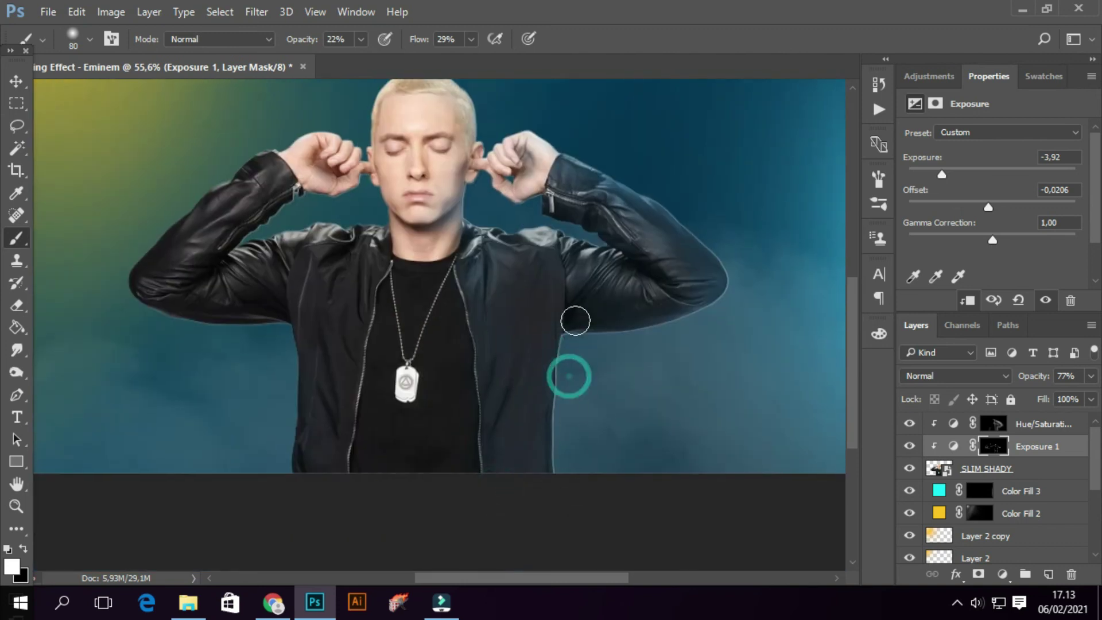
Select the Hue/Saturation 1 layer to show Hue 204, Saturation 66, Lightness +24 with Colorize.
scroll(557, 176, "down", 2)
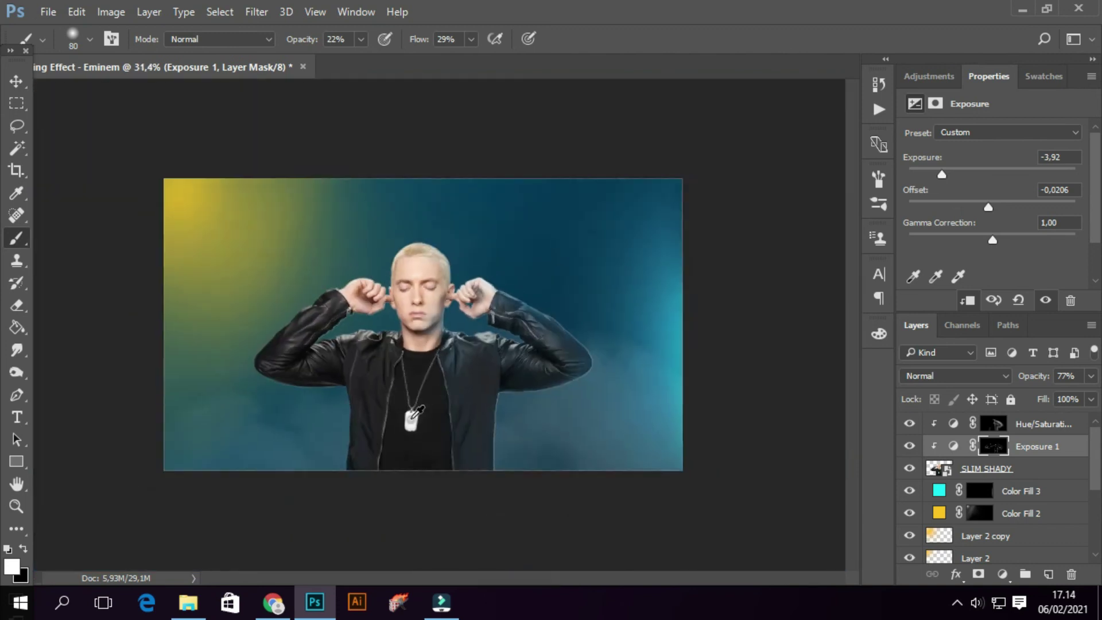
scroll(362, 468, "up", 2)
scroll(385, 445, "down", 2)
scroll(385, 445, "down", 1)
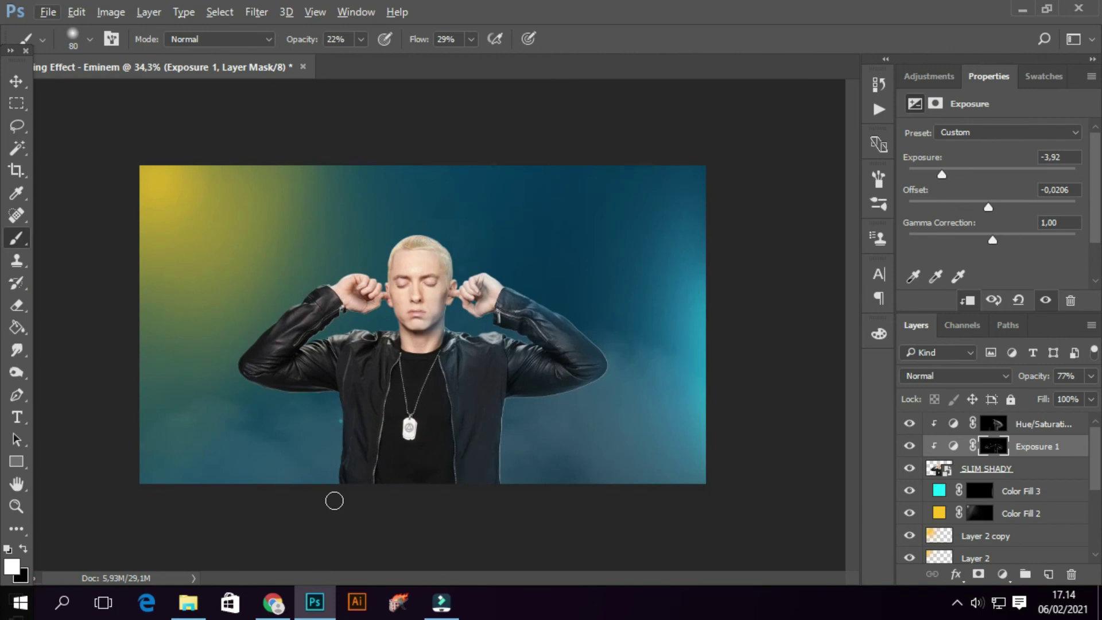
scroll(451, 456, "down", 2)
scroll(450, 455, "up", 3)
left_click(1040, 424)
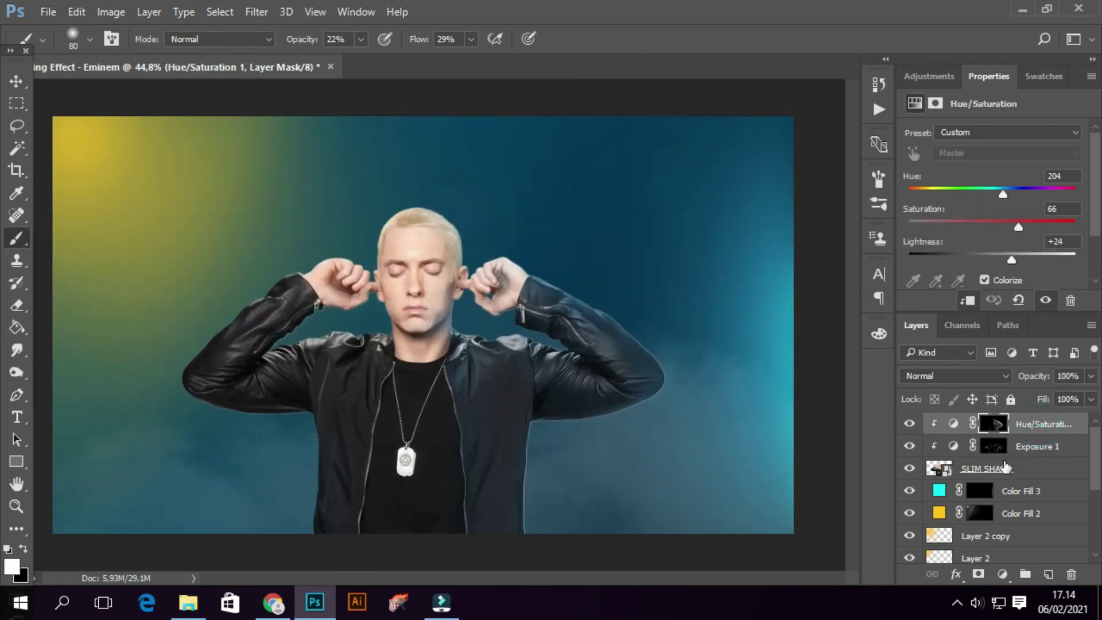
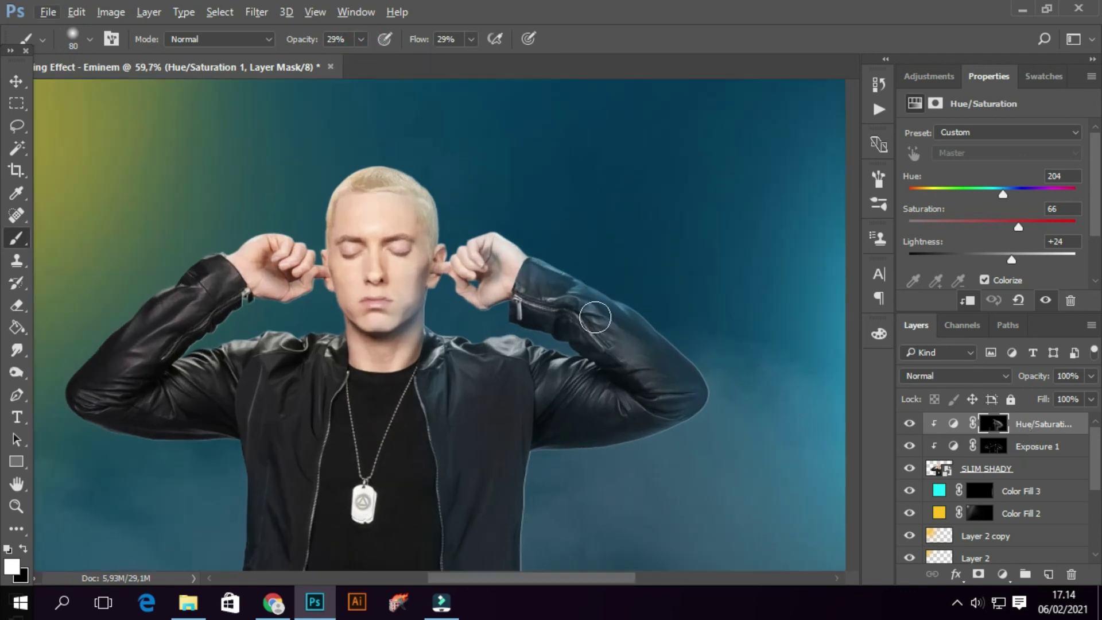
Paint white on the Hue/Saturation 1 mask along the right hair and right hand edges for a blue rim light.
scroll(539, 333, "up", 1)
mouse_move(718, 390)
left_mouse_down()
mouse_move(472, 336)
mouse_move(415, 285)
left_mouse_up()
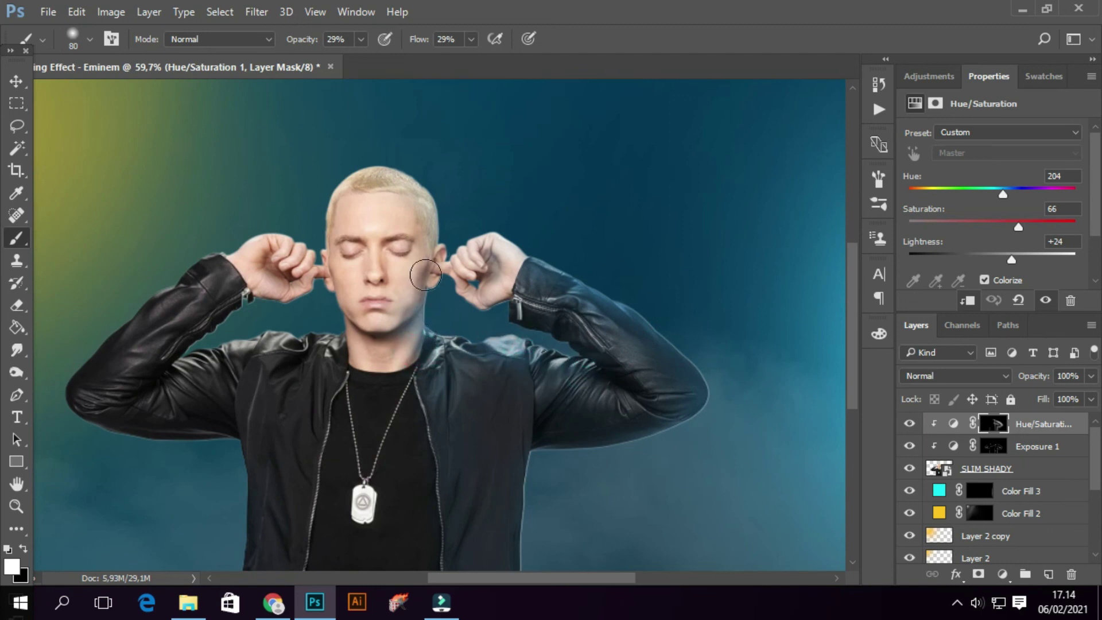
left_click_drag(437, 219, 423, 178)
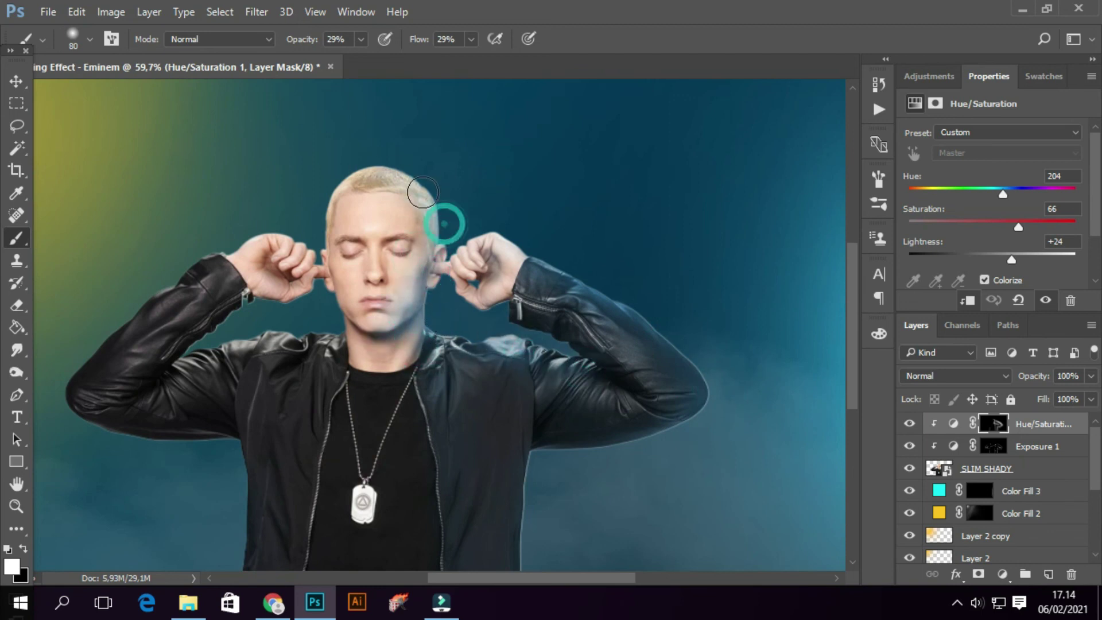
left_click_drag(475, 244, 464, 265)
scroll(465, 265, "down", 2)
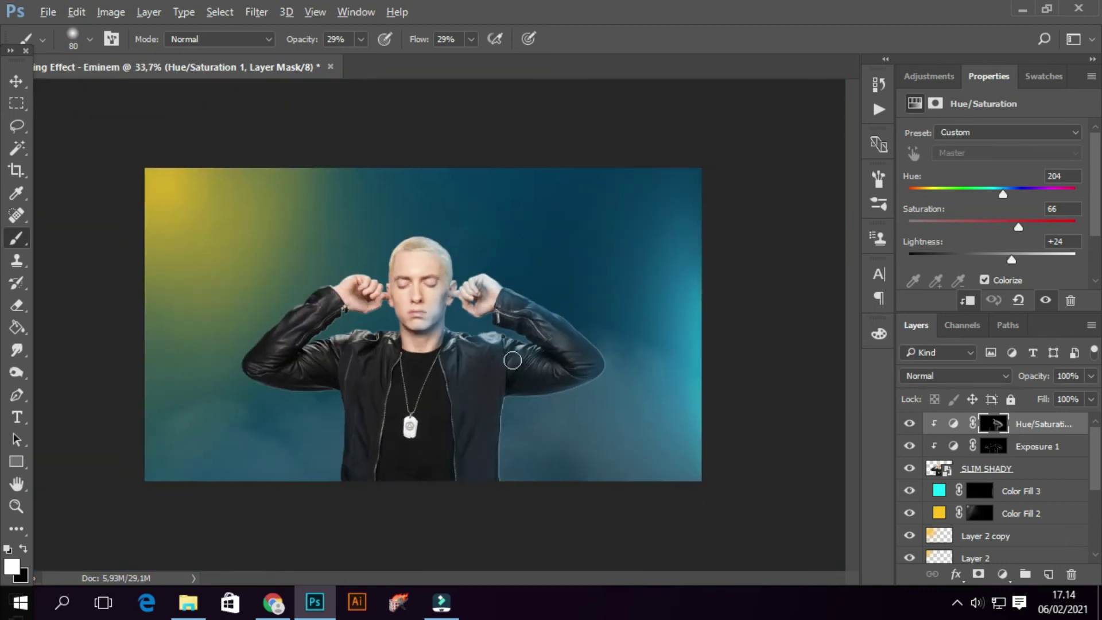
scroll(465, 265, "up", 2)
scroll(502, 402, "down", 5)
key("bracketright")
key("bracketright")
key("bracketright")
key("bracketright")
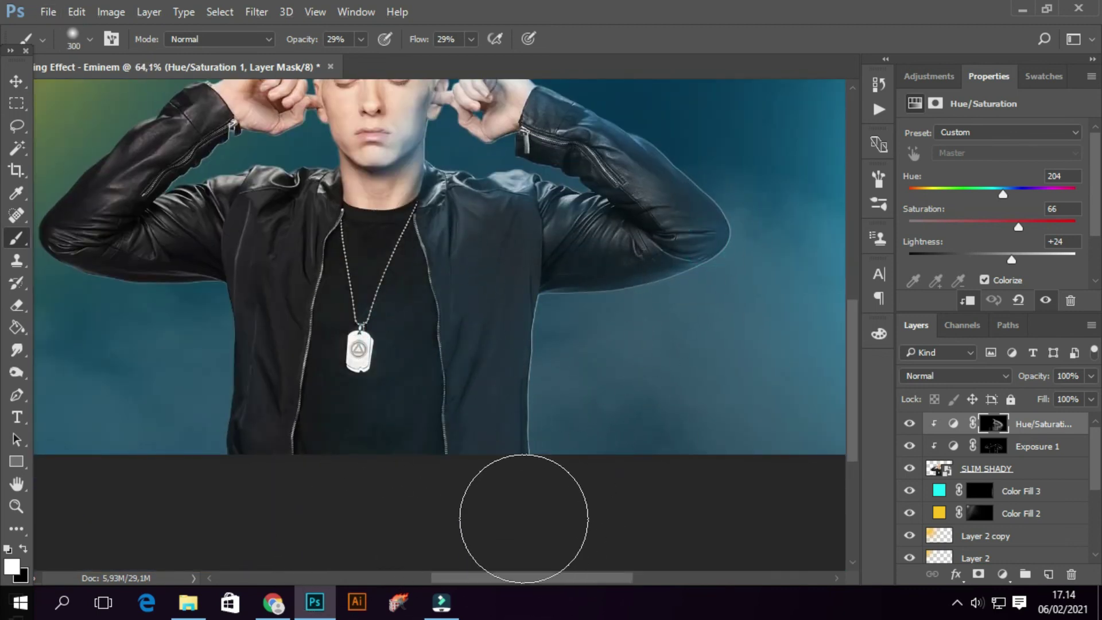
scroll(524, 505, "down", 2)
scroll(513, 505, "down", 2)
scroll(598, 517, "down", 1)
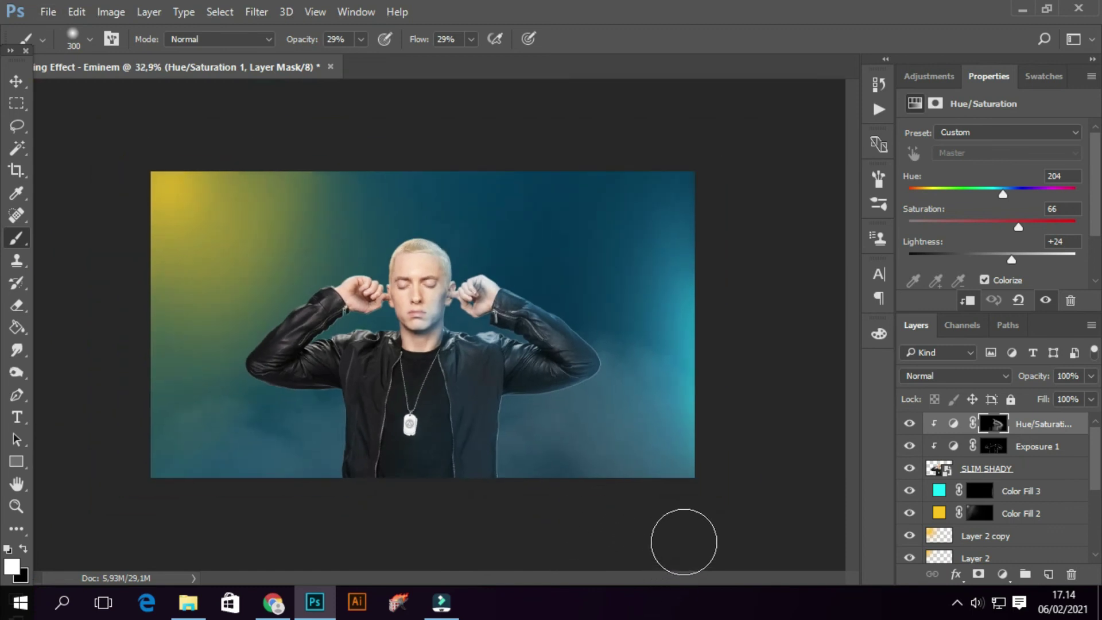
Add a clipped, colorized Hue/Saturation layer at Hue 304, Saturation 79, Lightness +43.
left_click(1002, 575)
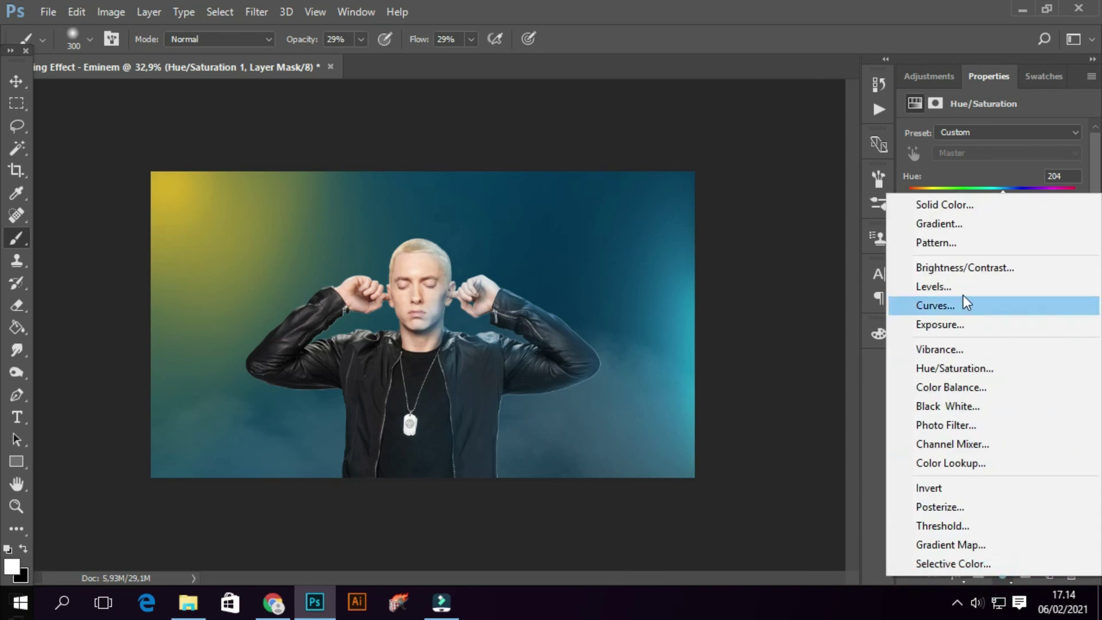
left_click(973, 369)
left_click(1008, 281)
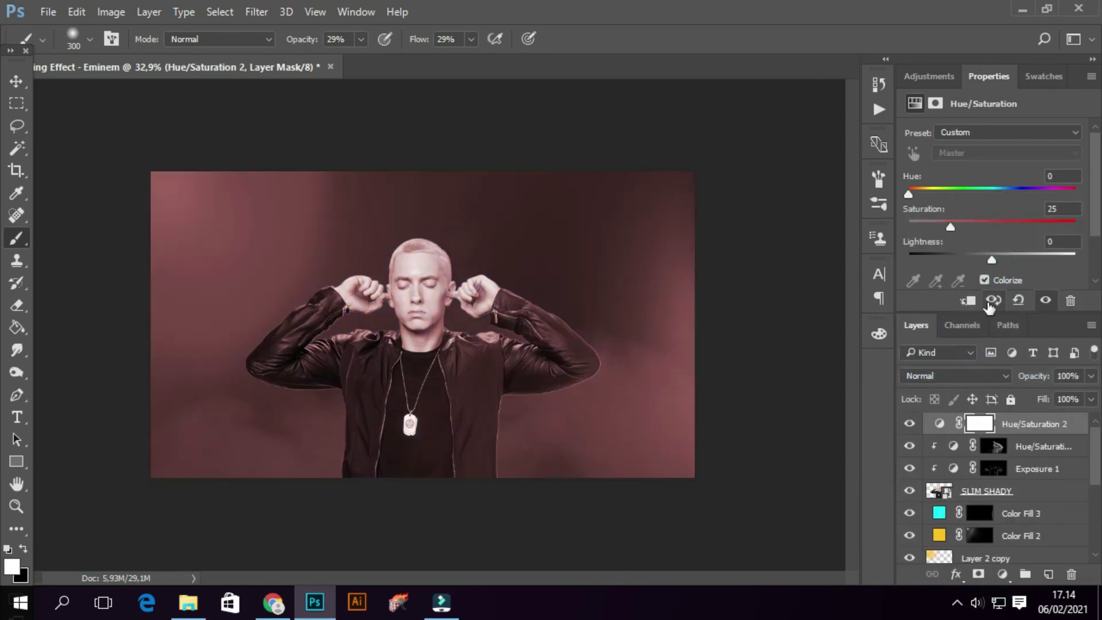
left_click(969, 301)
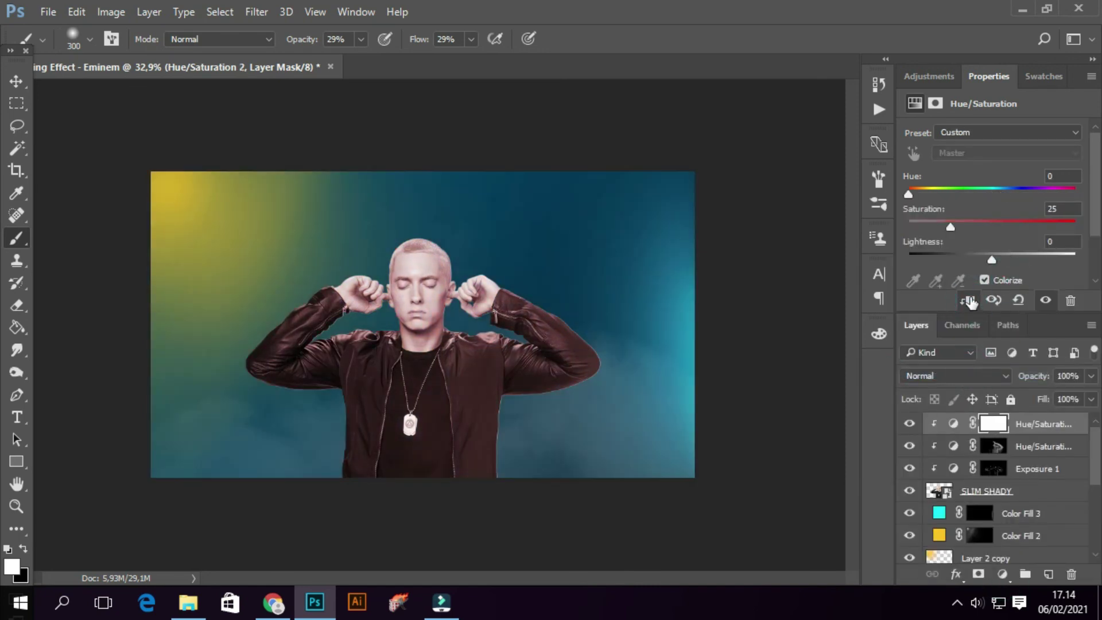
left_click_drag(940, 188, 1033, 196)
left_click_drag(988, 229, 1034, 232)
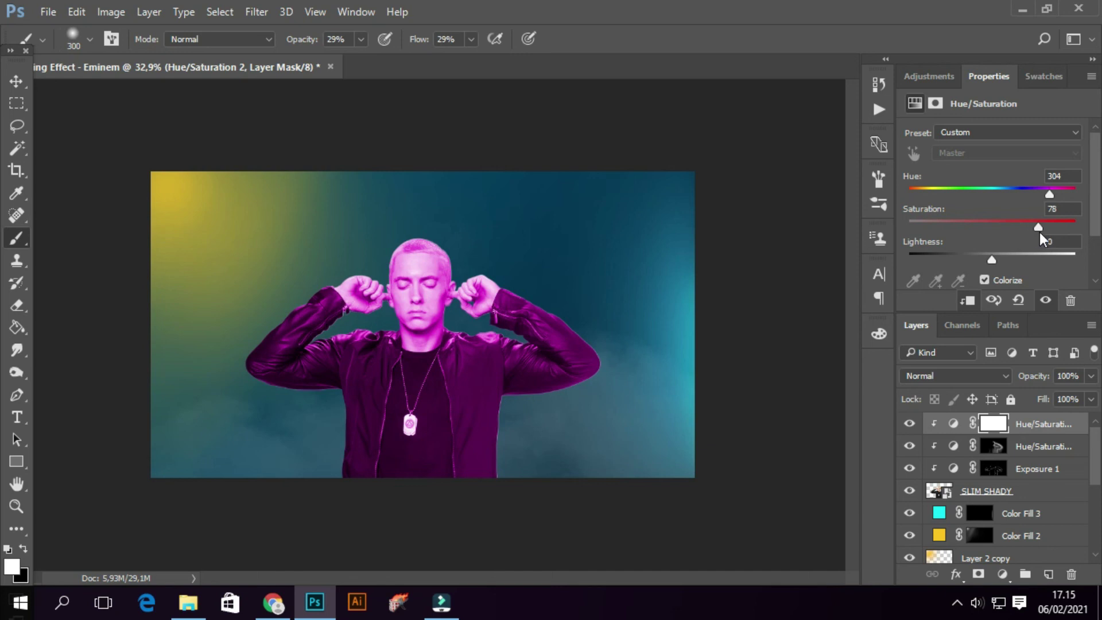
left_click_drag(1002, 259, 1028, 260)
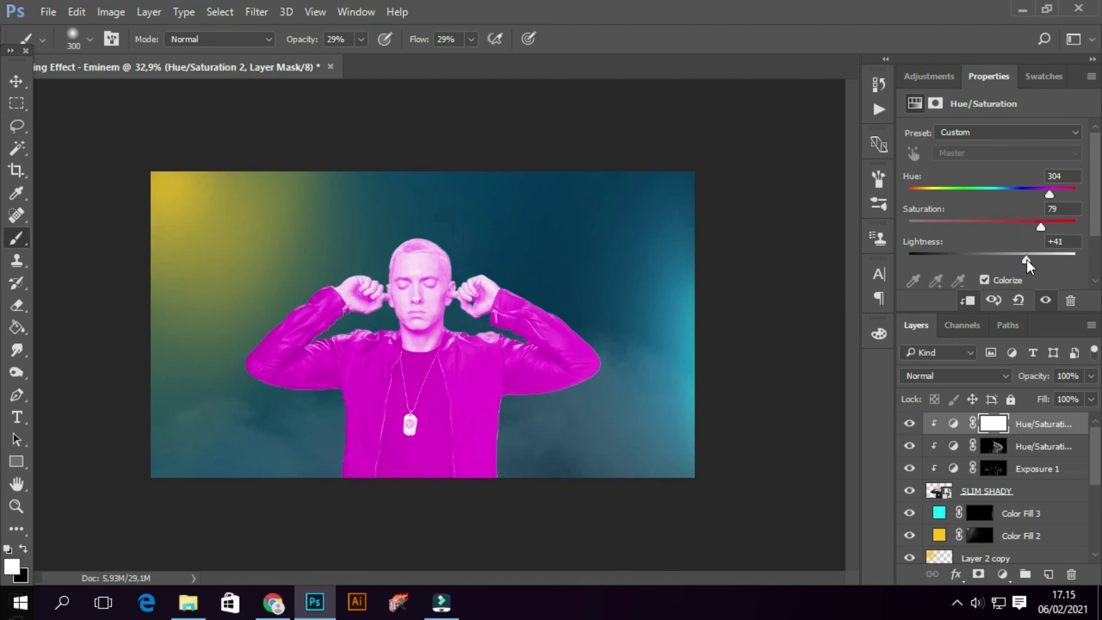
Invert the magenta layer's mask to hide the tint and zoom in on the pendant.
key("ctrl+i")
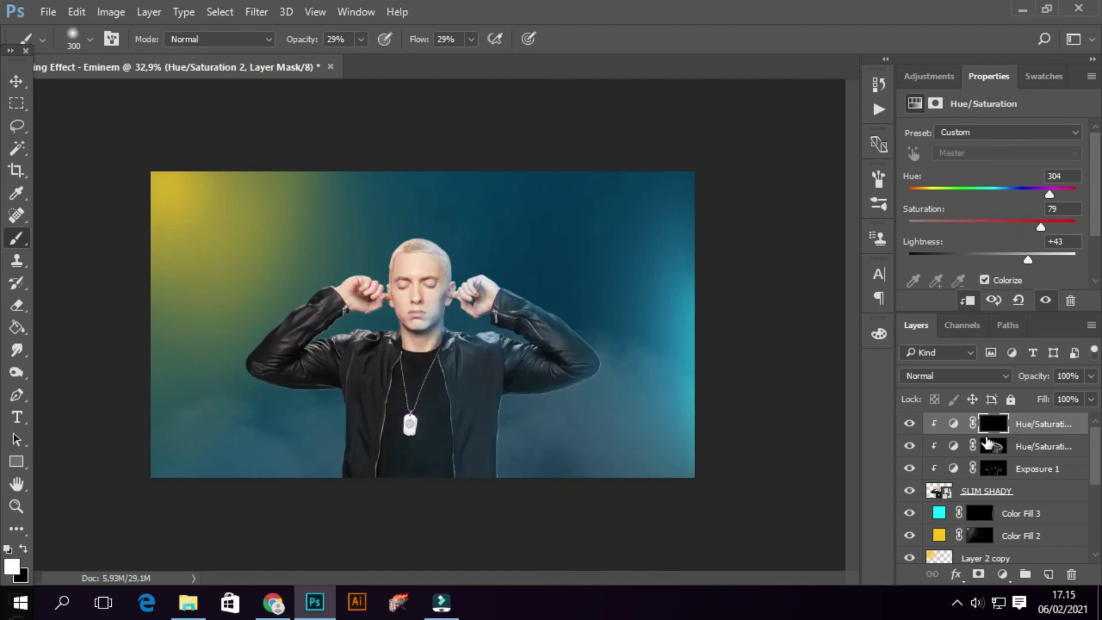
scroll(410, 425, "up", 3)
scroll(410, 425, "up", 3)
left_click_drag(576, 410, 533, 211)
Set the brush to about 25 px with 50% flow and 68% opacity.
right_click(538, 297)
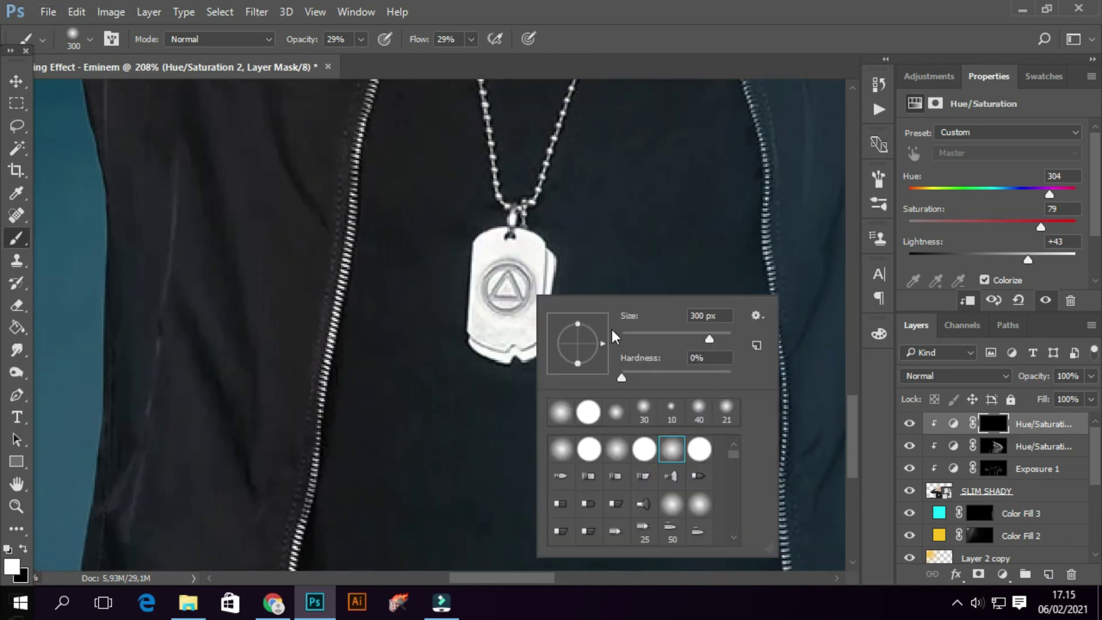
left_click_drag(667, 337, 665, 336)
key("Return")
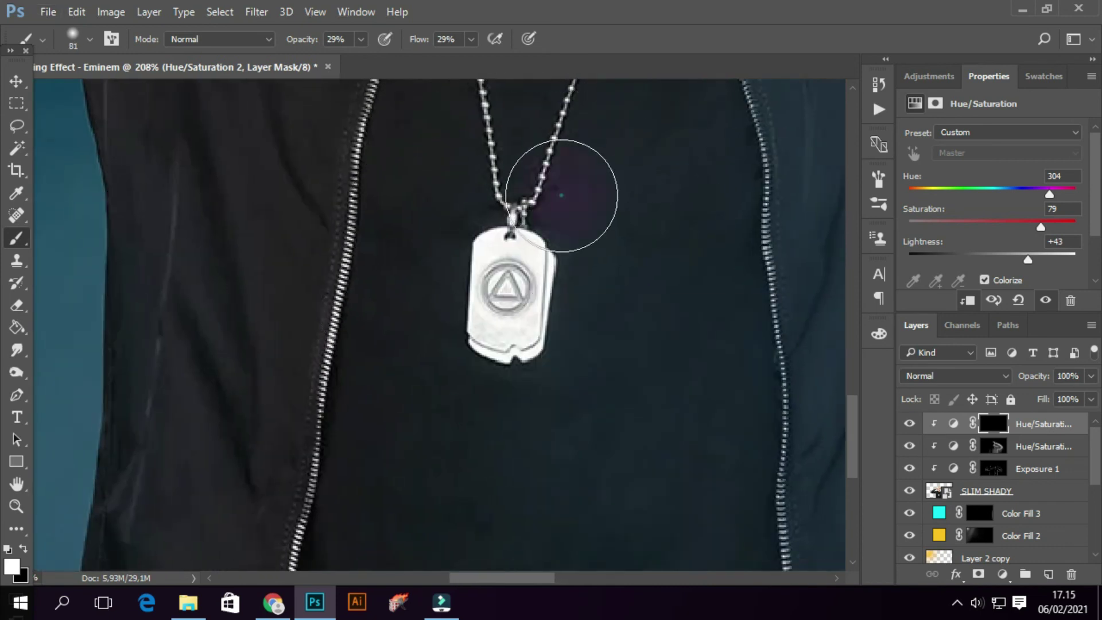
key("bracketleft")
key("bracketleft")
key("bracketleft")
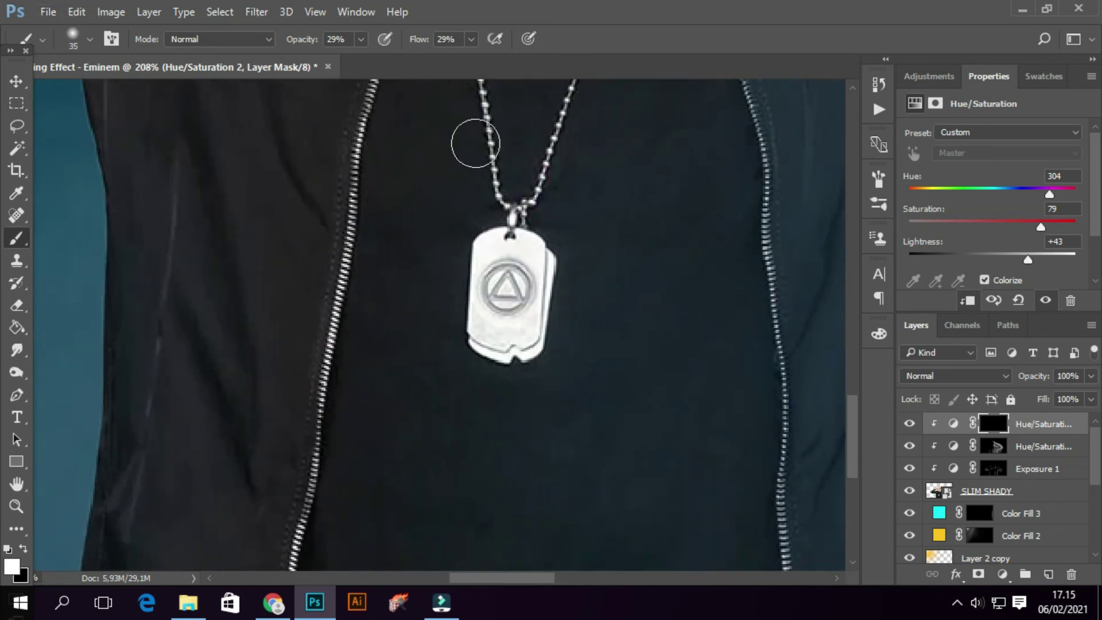
left_click(450, 39)
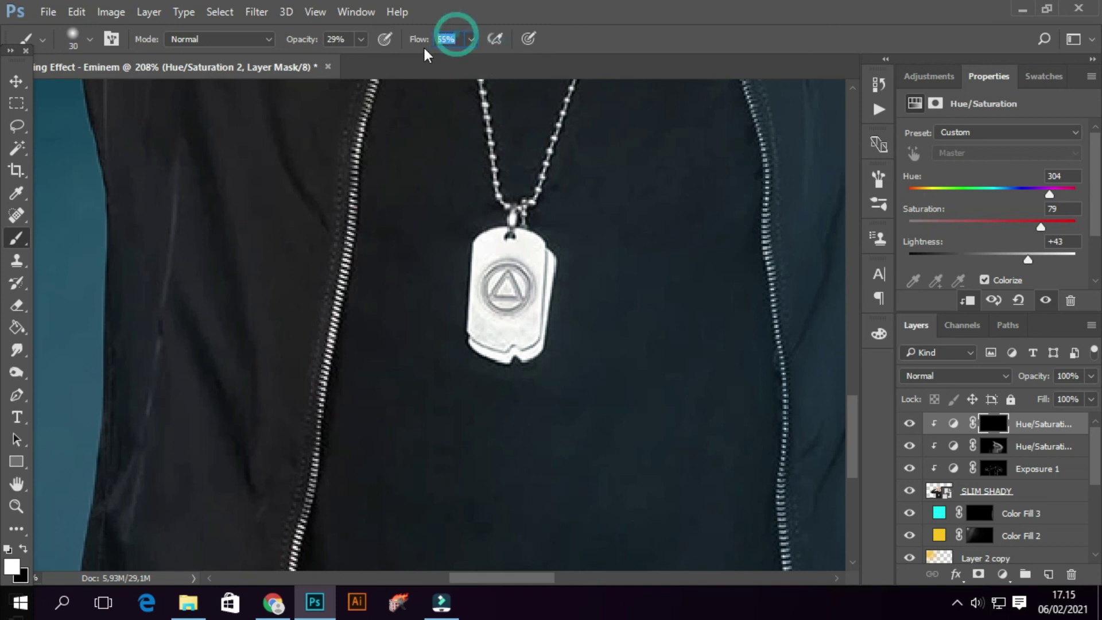
left_click(360, 39)
left_click_drag(370, 60, 392, 59)
key("bracketleft")
Paint white on the mask over the pendant's circle-and-triangle emblem.
left_click_drag(505, 270, 487, 249)
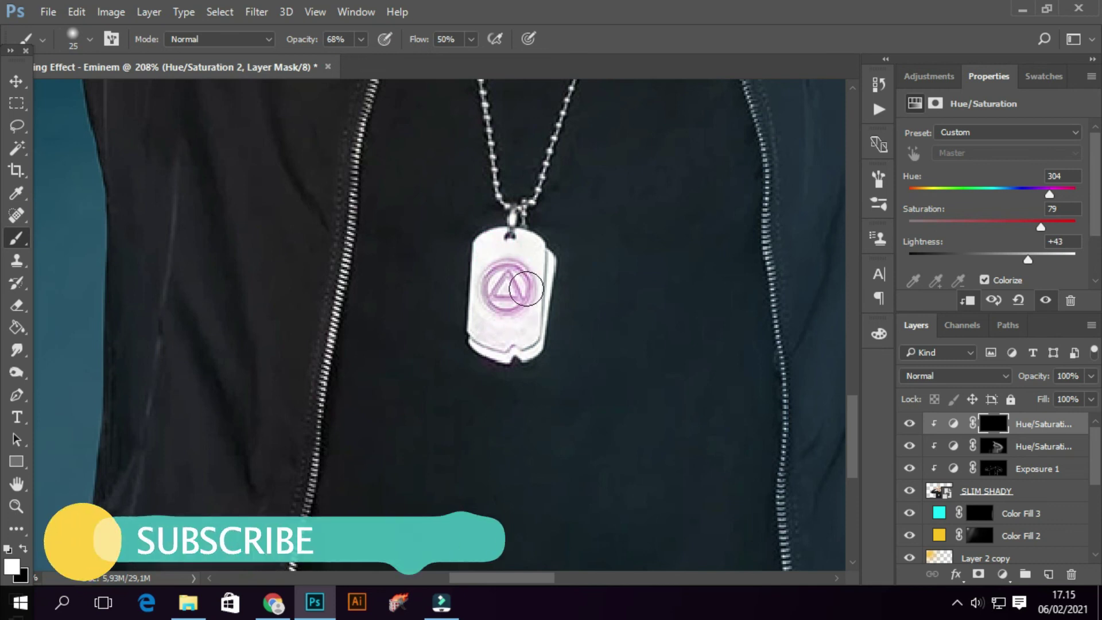
key("ctrl+z")
key("ctrl+z")
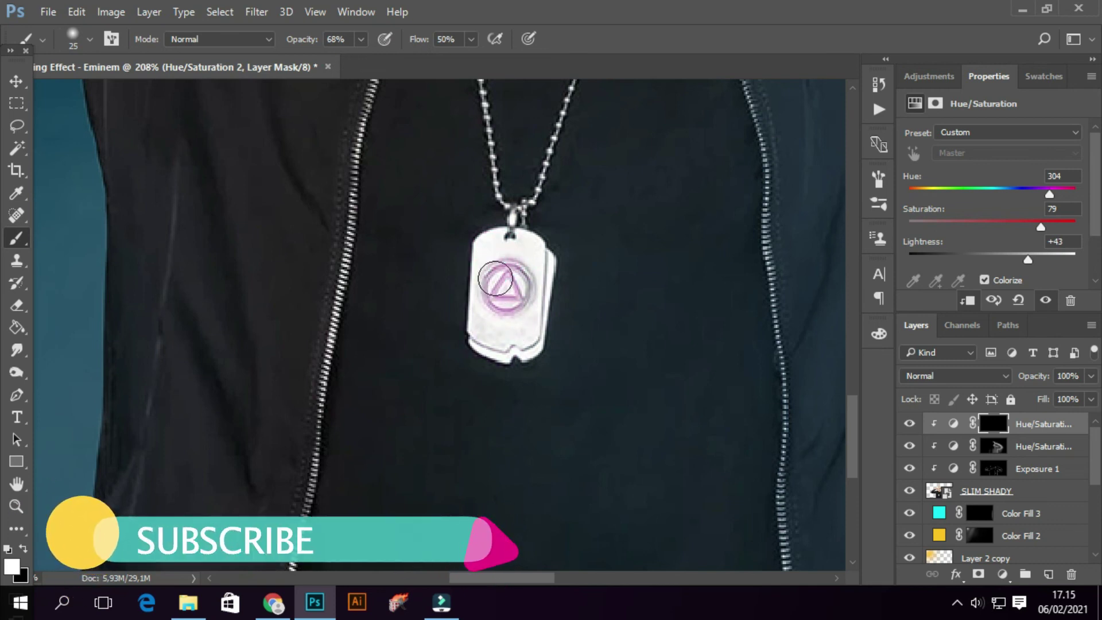
left_click_drag(513, 274, 505, 299)
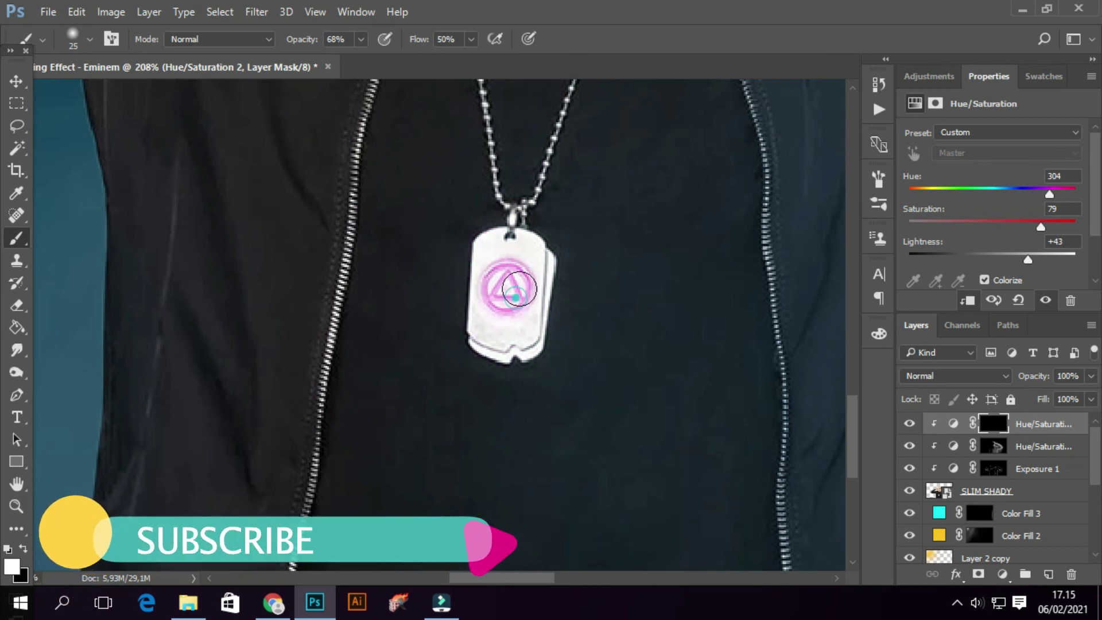
scroll(512, 275, "down", 2)
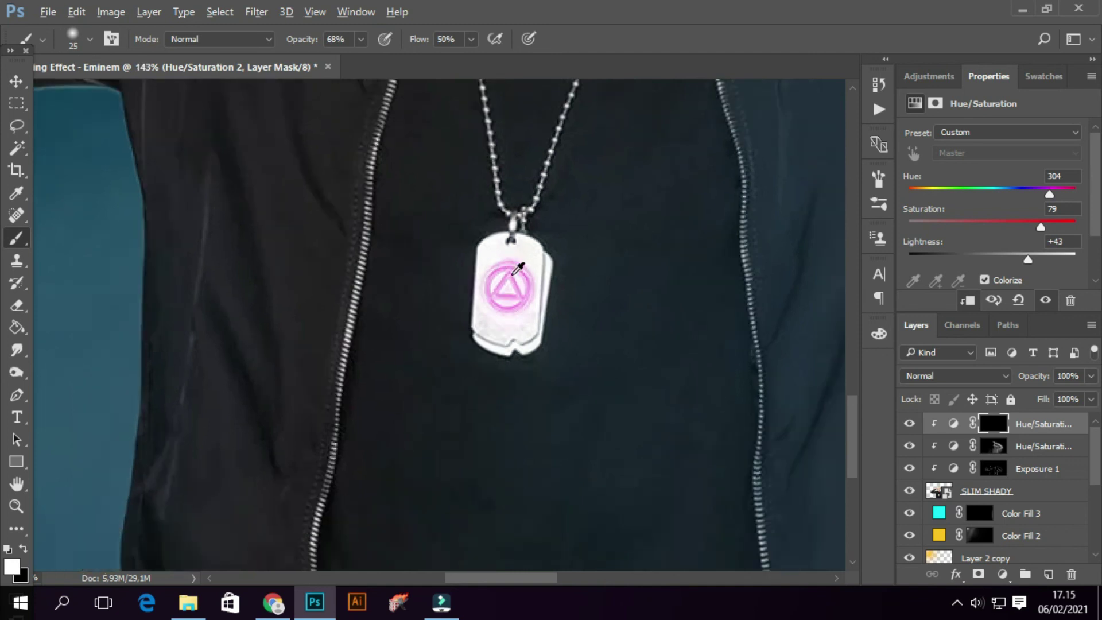
scroll(522, 250, "down", 5)
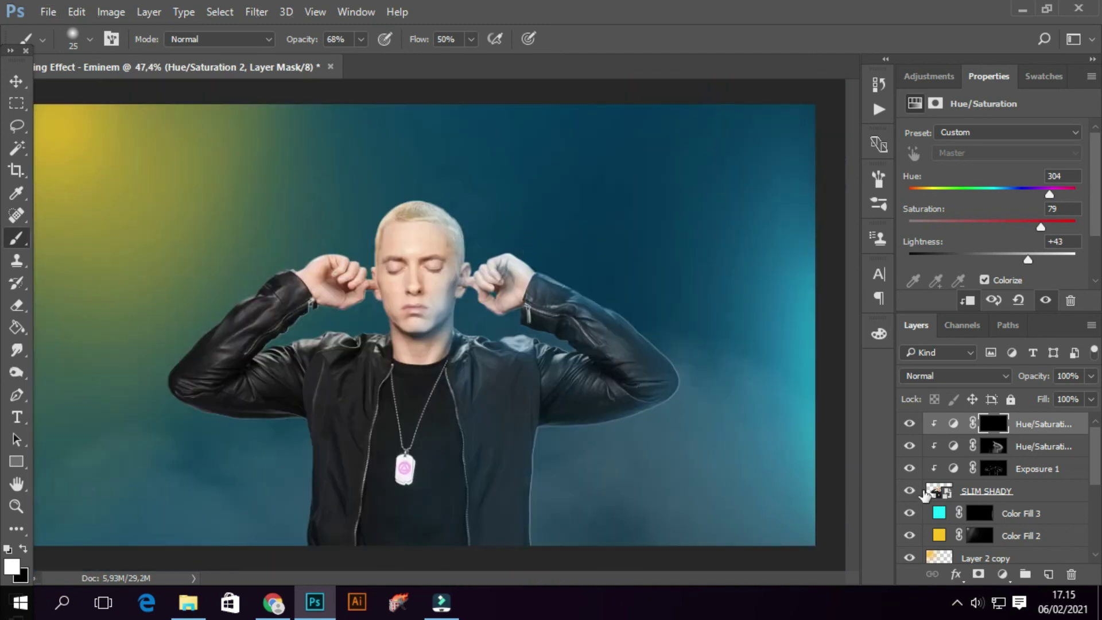
scroll(933, 492, "down", 2)
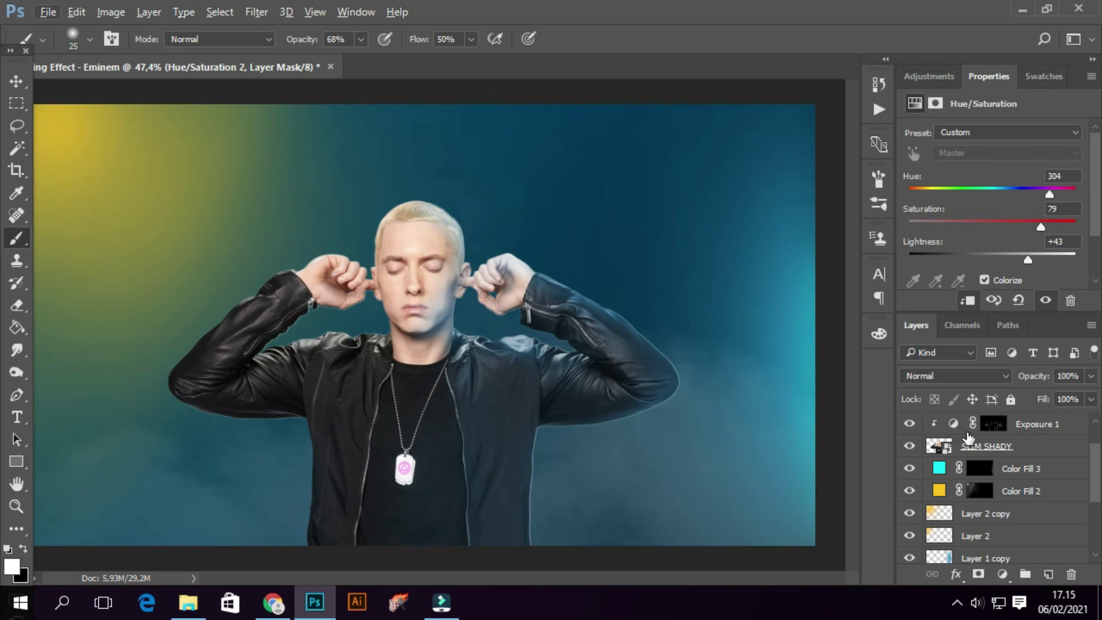
Add a new Hue/Saturation adjustment layer and try out its hue and saturation sliders.
left_click(1004, 573)
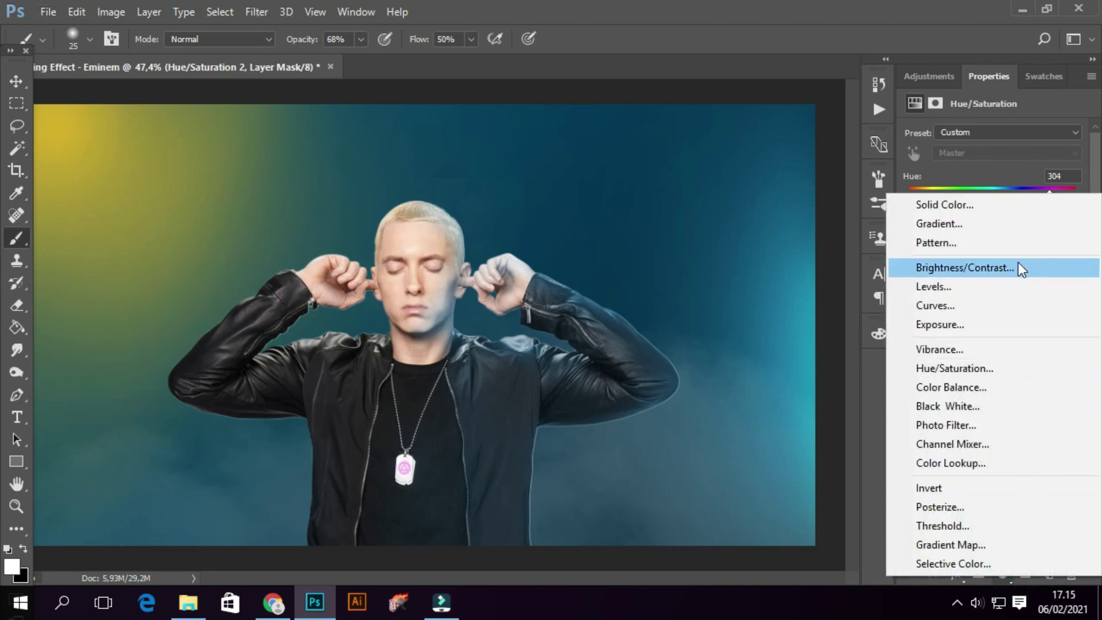
left_click(976, 361)
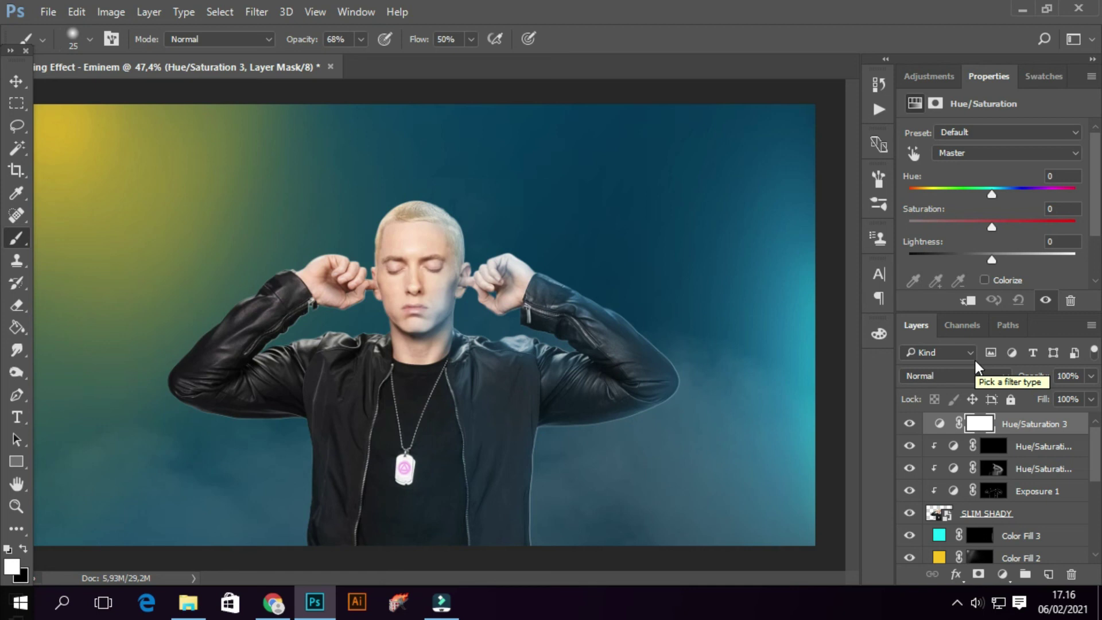
left_click_drag(992, 227, 1046, 229)
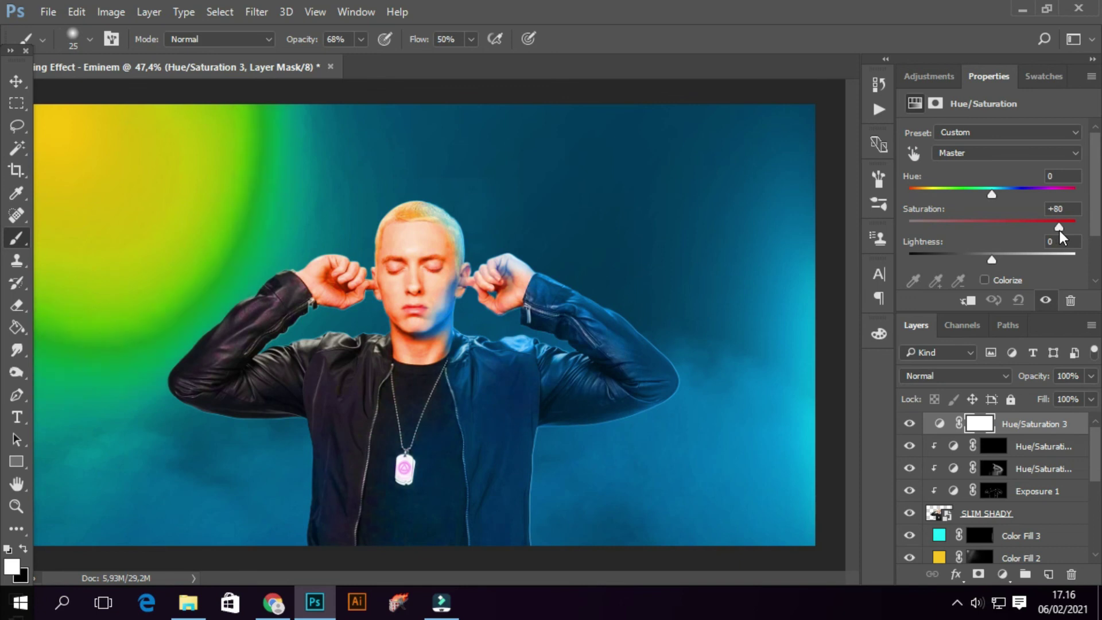
left_click_drag(1060, 228, 1033, 227)
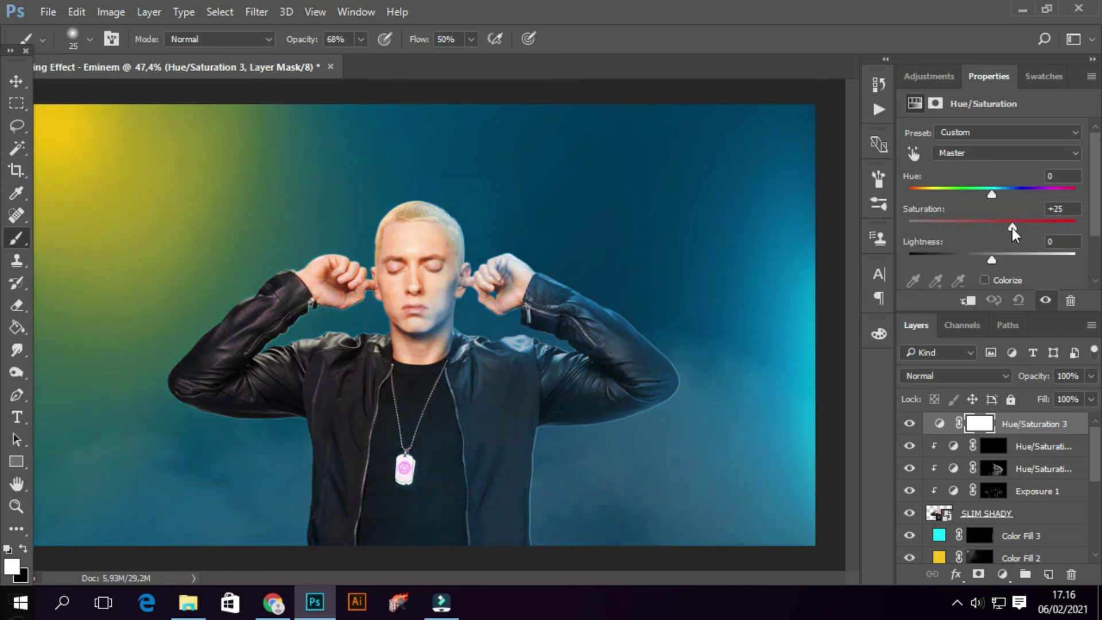
left_click_drag(992, 194, 1029, 195)
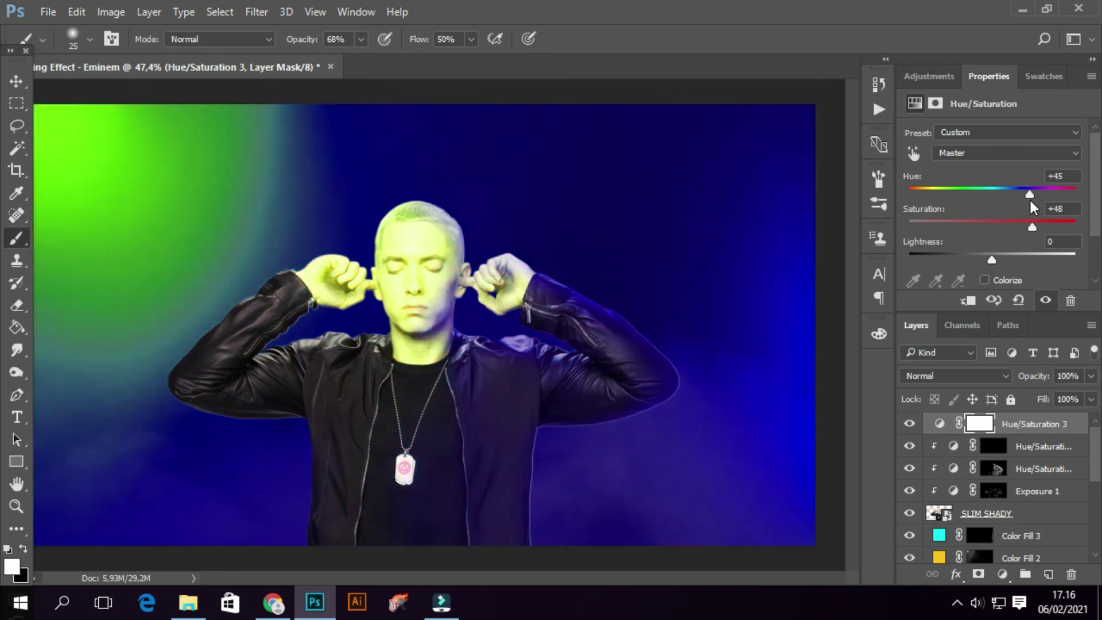
left_click_drag(1027, 201, 1024, 205)
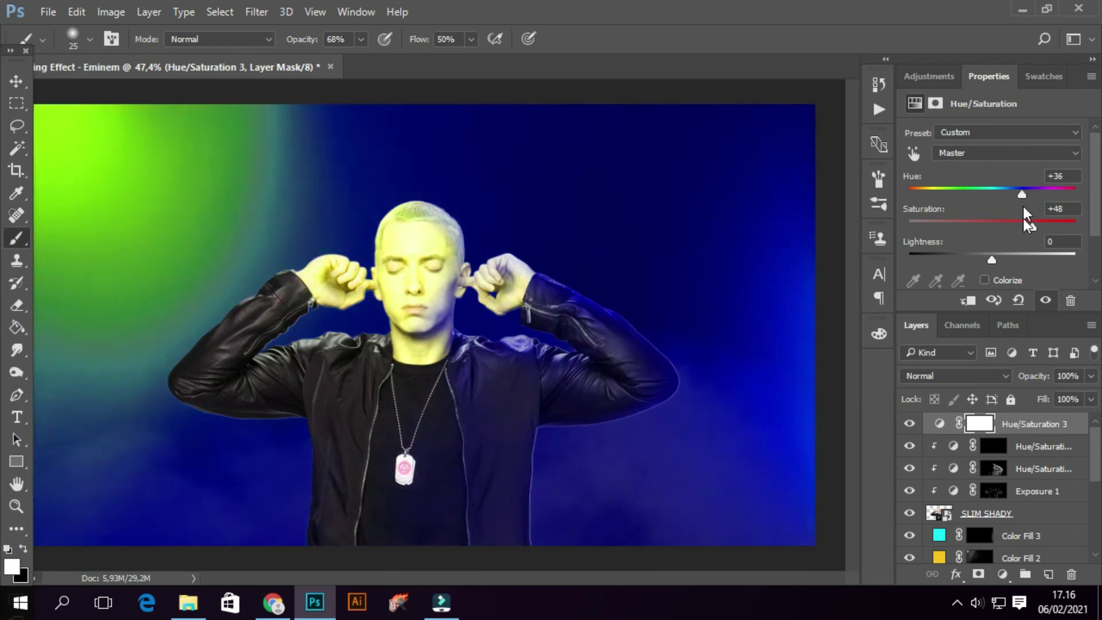
Turn on Colorize and set Hue 208, Saturation 86, Lightness +24.
left_click(1019, 274)
left_click_drag(945, 195, 1009, 197)
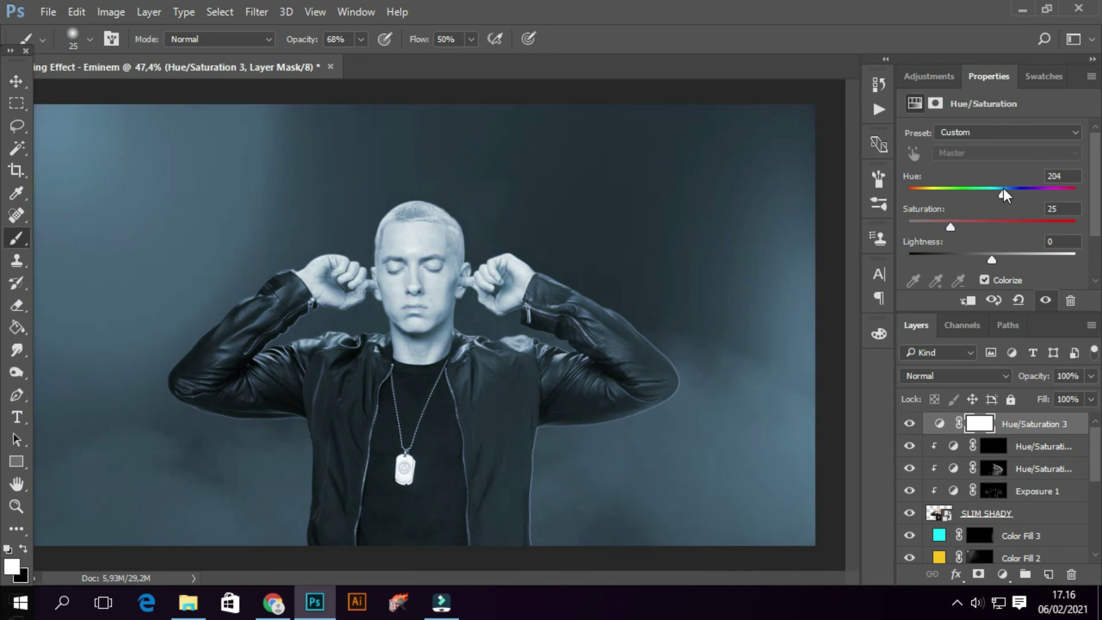
left_click_drag(959, 226, 1037, 224)
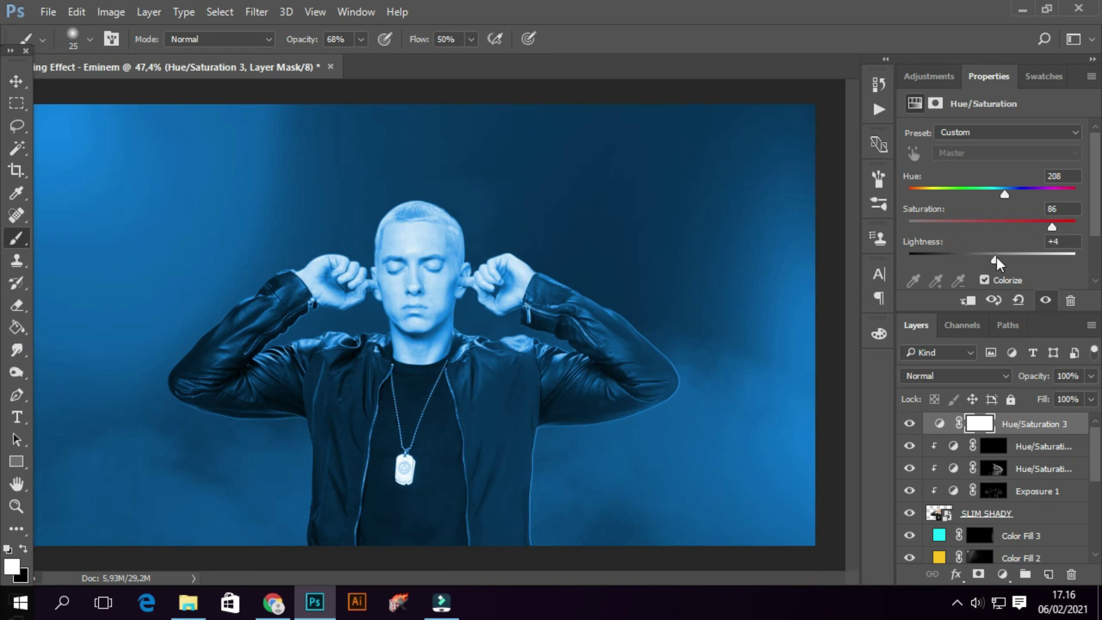
left_click_drag(997, 259, 1008, 260)
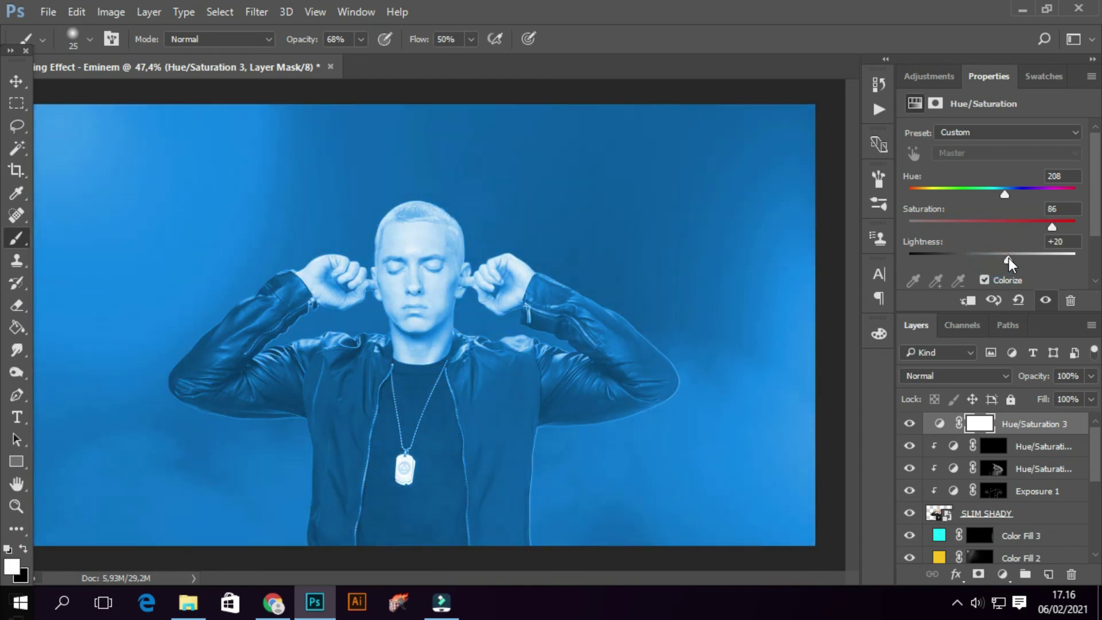
scroll(560, 359, "down", 2, "alt")
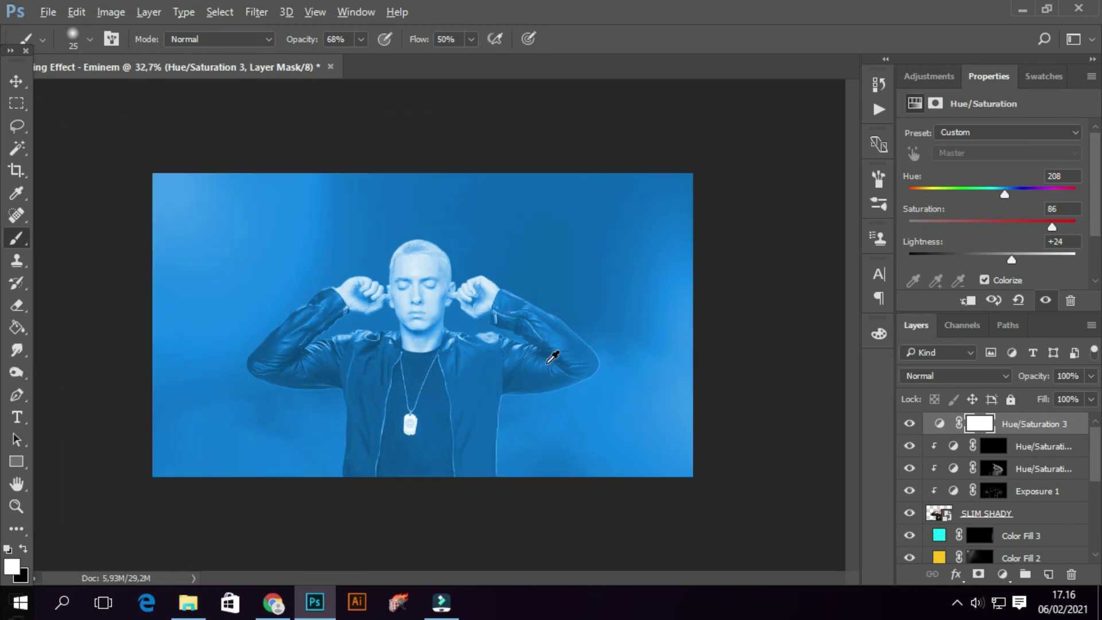
Invert the blue layer's mask and paint the right shoulder edge at 9% brush flow.
key("ctrl+i")
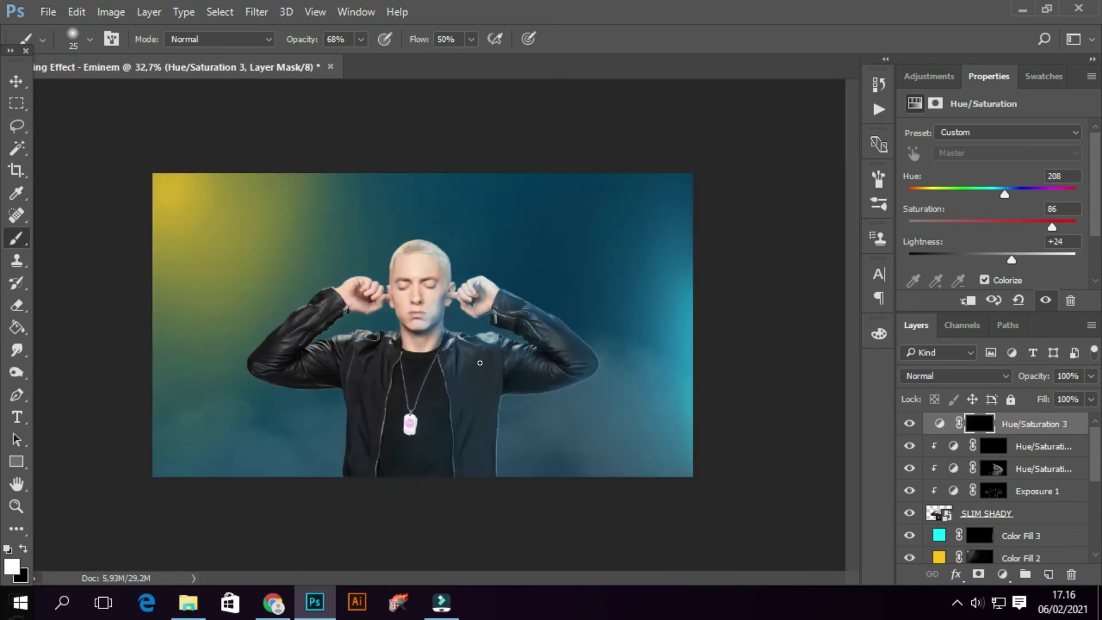
key("bracketright")
key("bracketright")
key("bracketright")
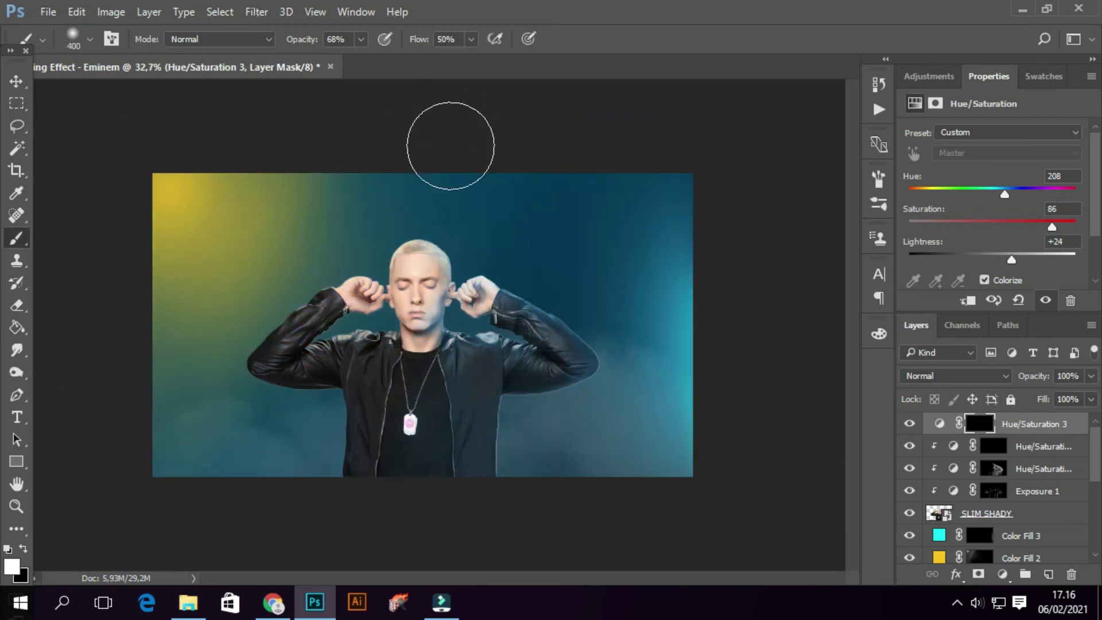
left_click(471, 39)
left_click_drag(445, 63, 436, 59)
left_click_drag(505, 269, 475, 344)
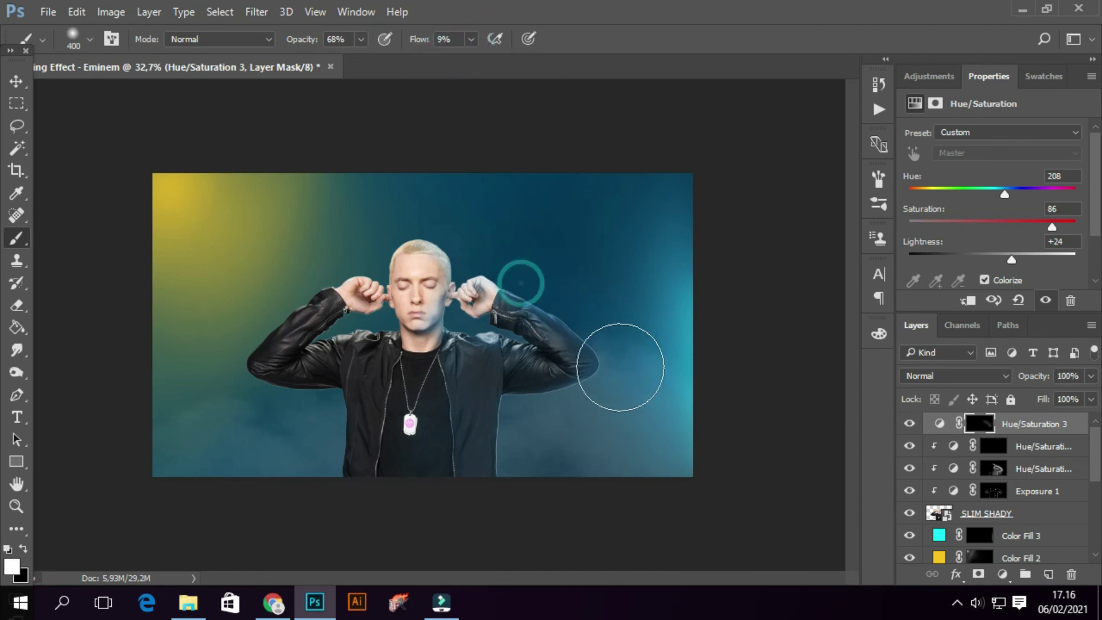
key("bracketleft")
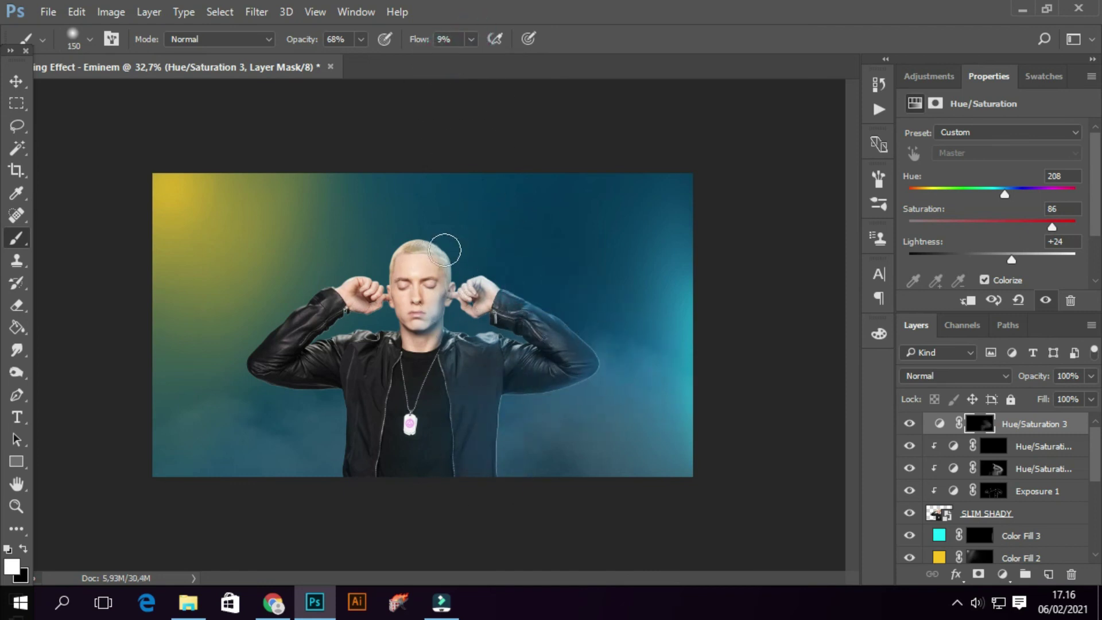
Clip the blue layer to the subject and paint blue light along the jaw and cheek.
scroll(447, 354, "up", 2)
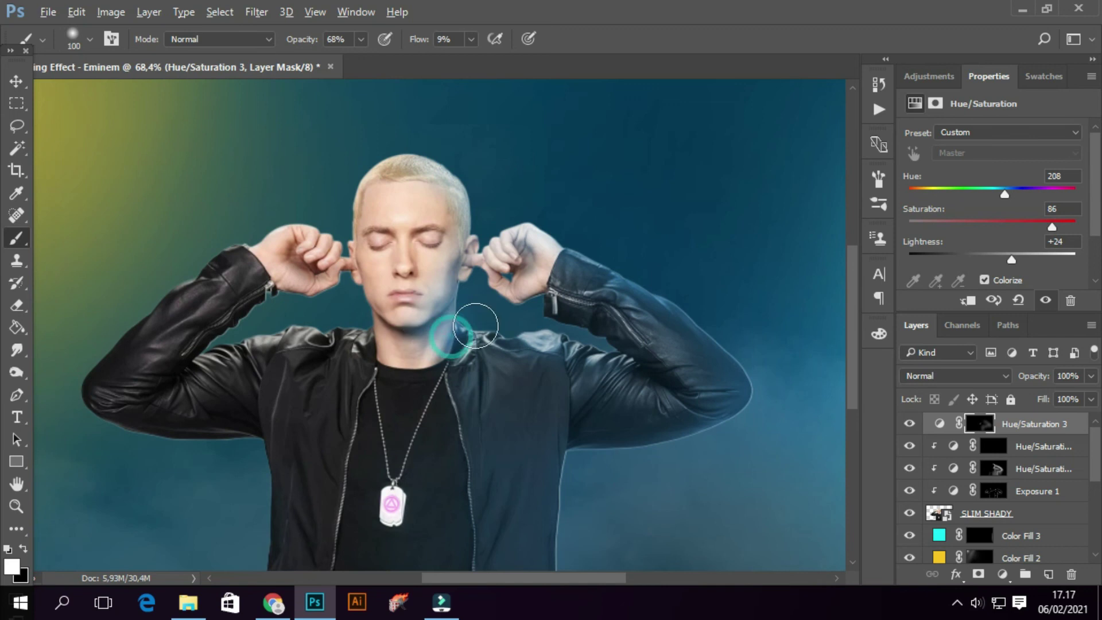
scroll(480, 327, "up", 3)
scroll(592, 347, "down", 2)
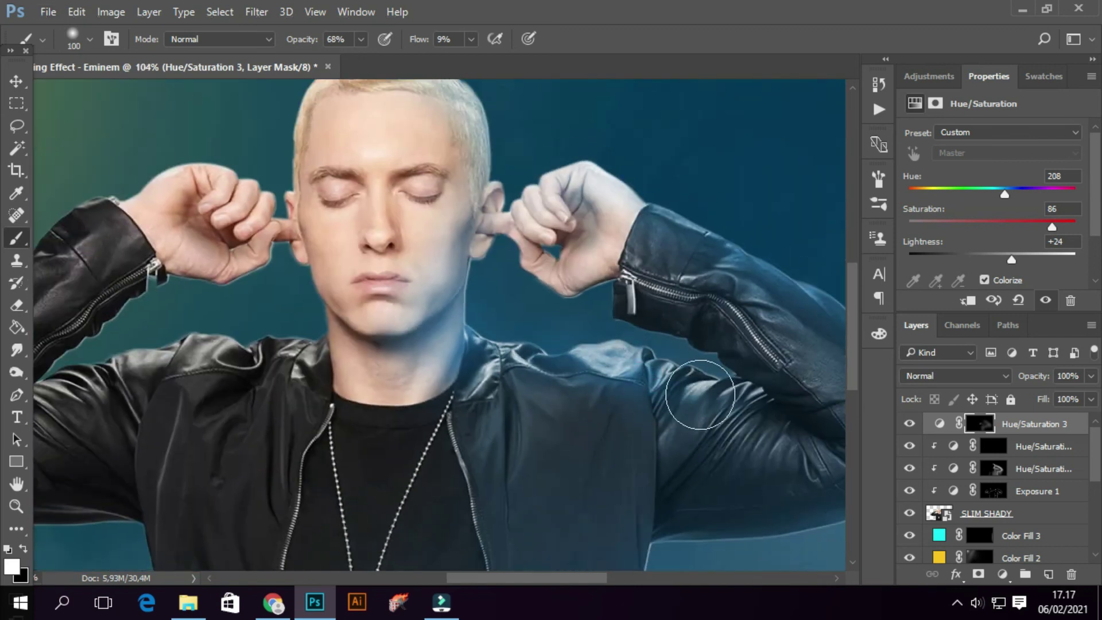
scroll(688, 315, "down", 1)
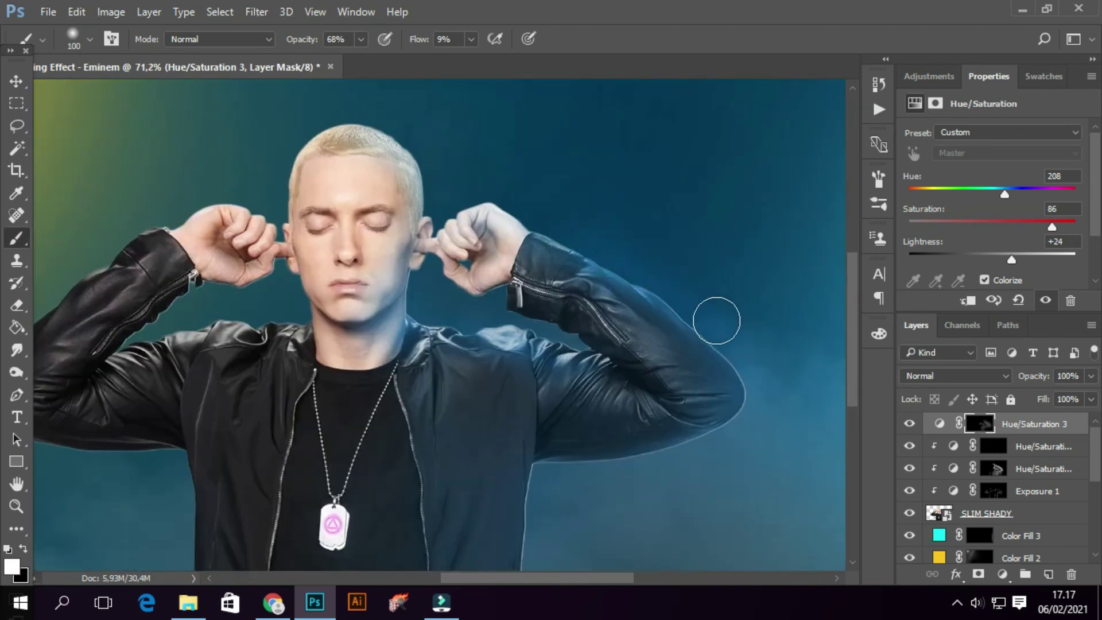
left_click(968, 300)
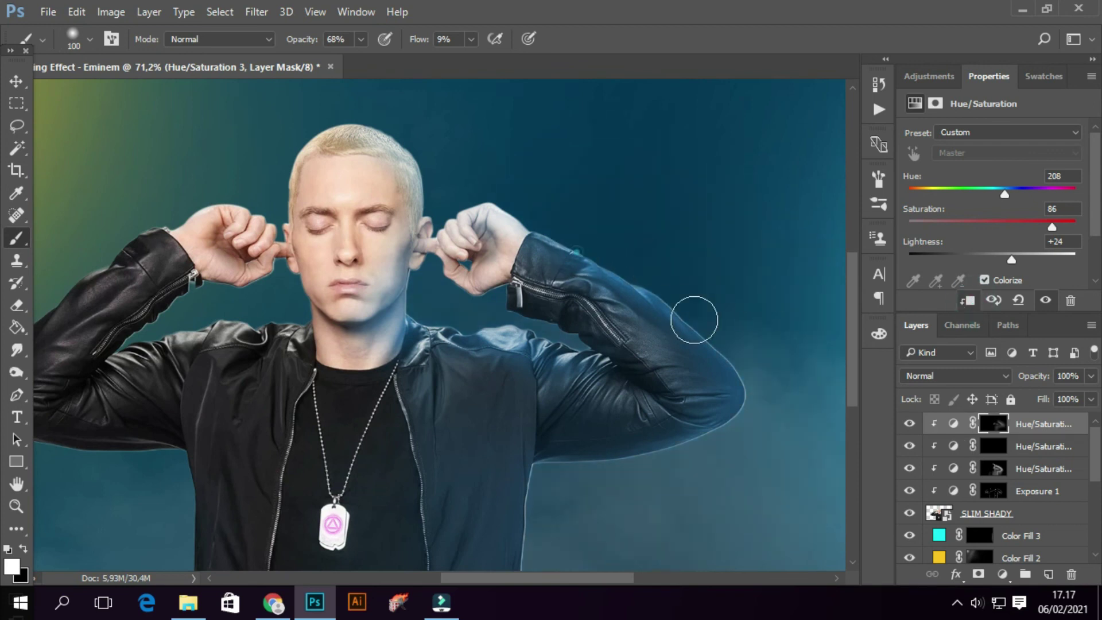
left_click_drag(594, 474, 554, 320)
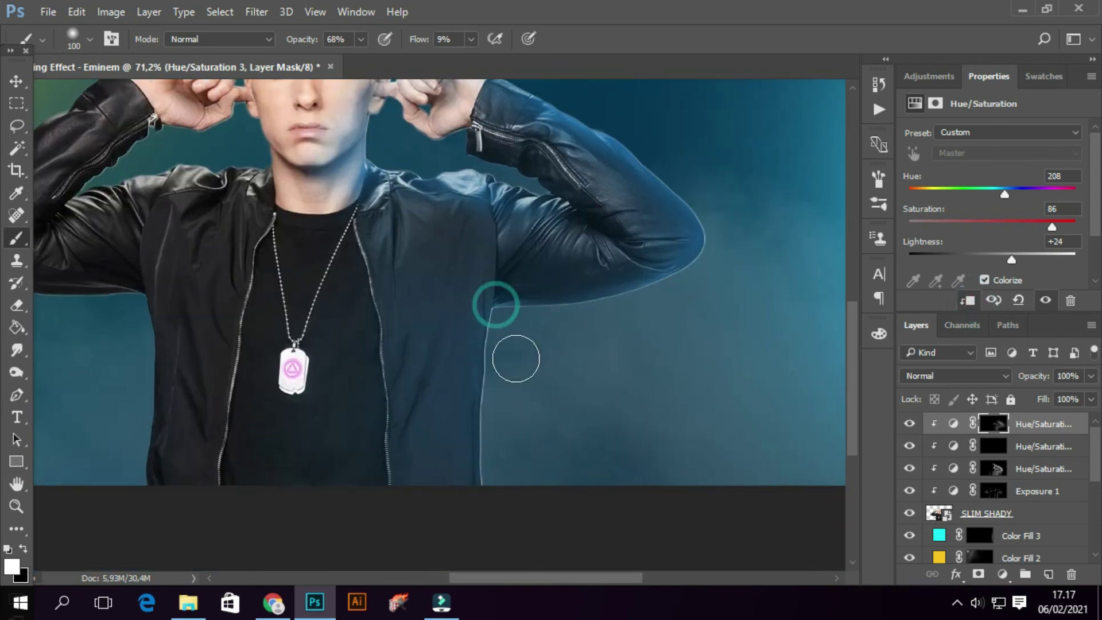
left_click_drag(517, 192, 464, 361)
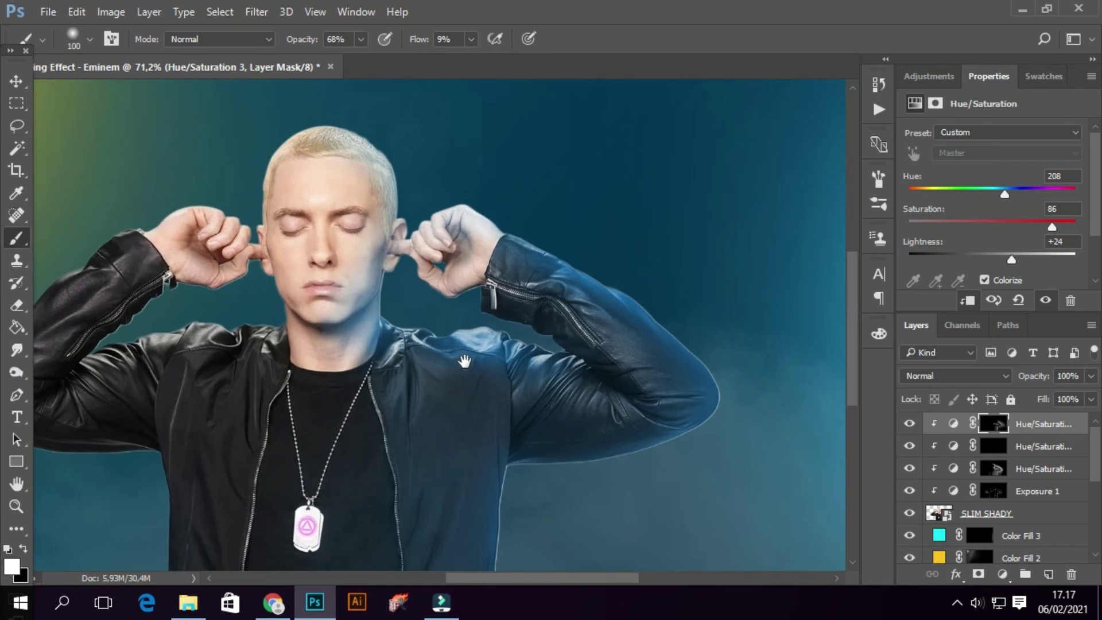
mouse_move(379, 325)
left_mouse_down()
mouse_move(353, 300)
mouse_move(373, 141)
mouse_move(441, 292)
left_mouse_up()
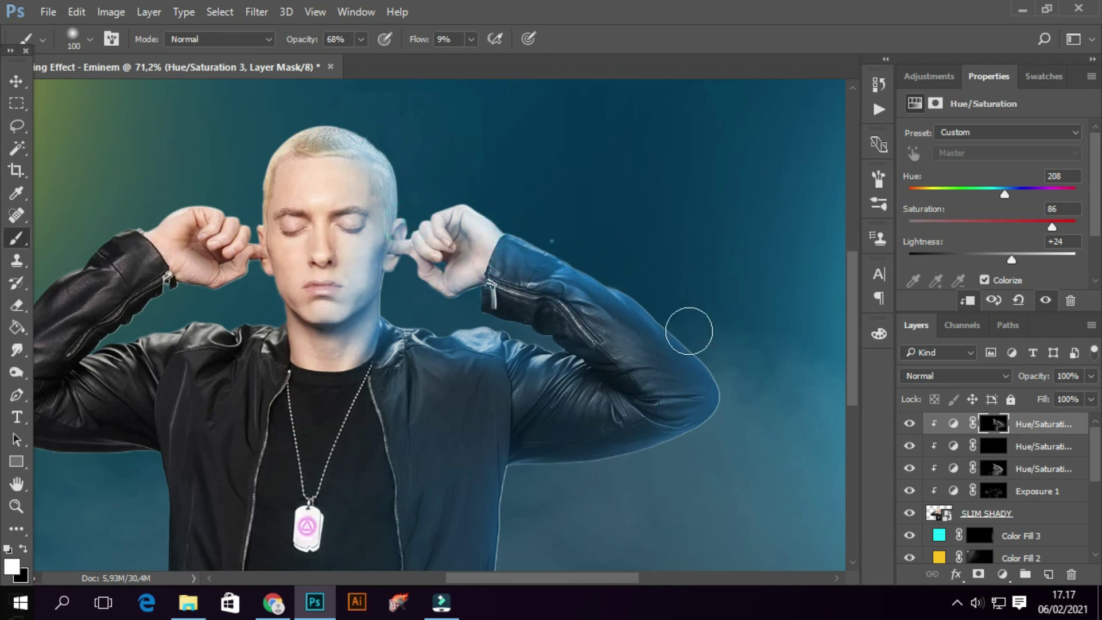
Dab blue rim light along the jacket's edges.
scroll(685, 399, "down", 3, "alt")
scroll(667, 368, "down", 3, "alt")
scroll(603, 402, "up", 4, "alt")
scroll(561, 441, "down", 3, "alt")
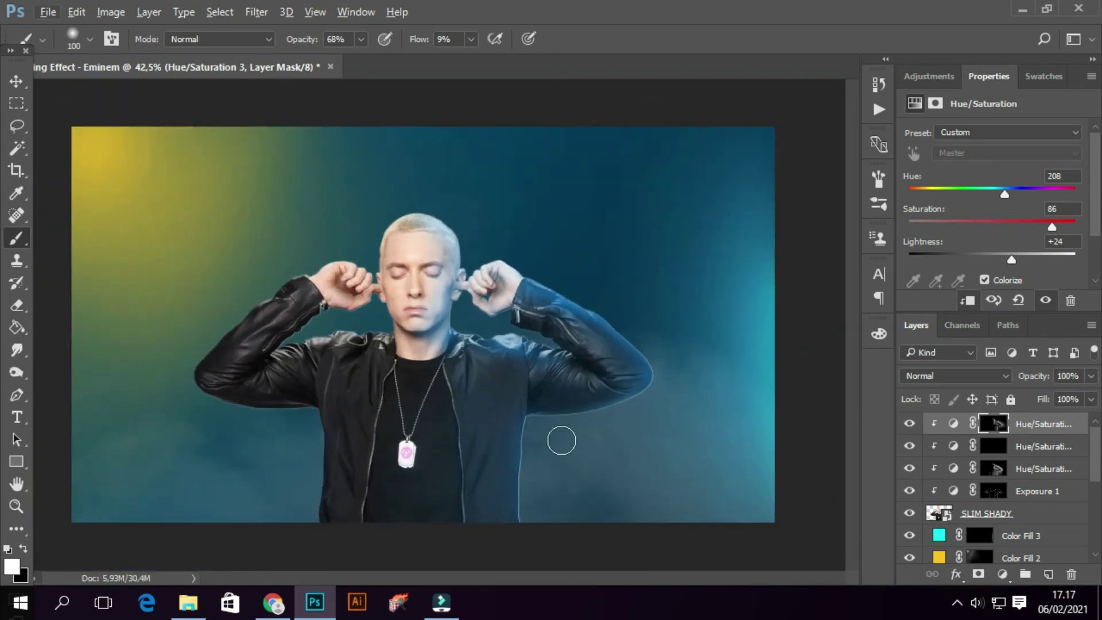
left_click(460, 369)
left_click(527, 428)
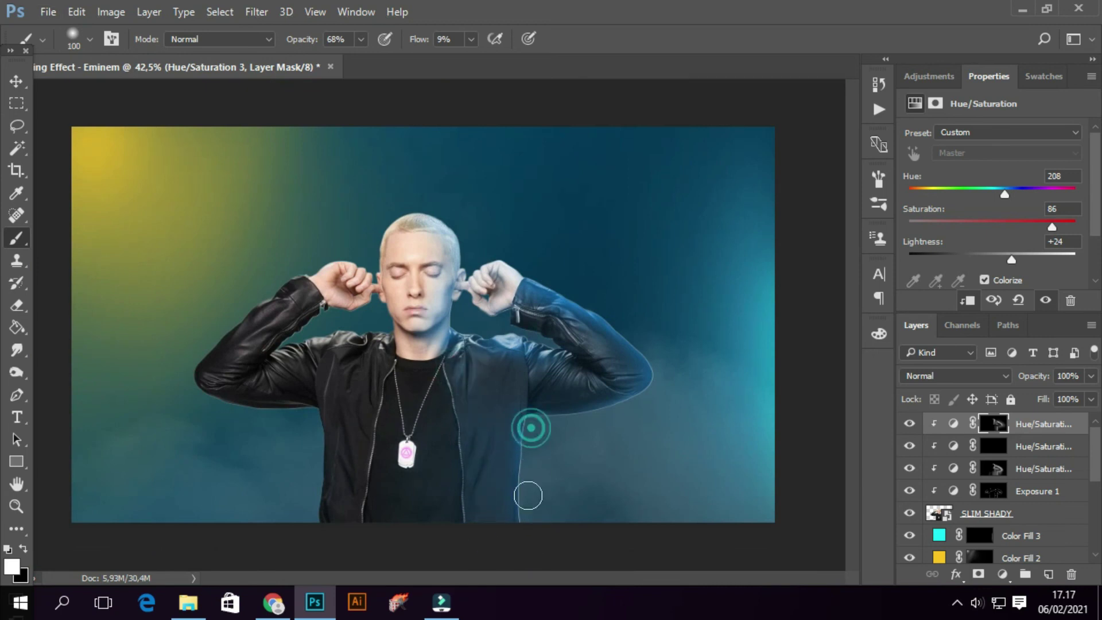
left_click(524, 454)
left_click(527, 417)
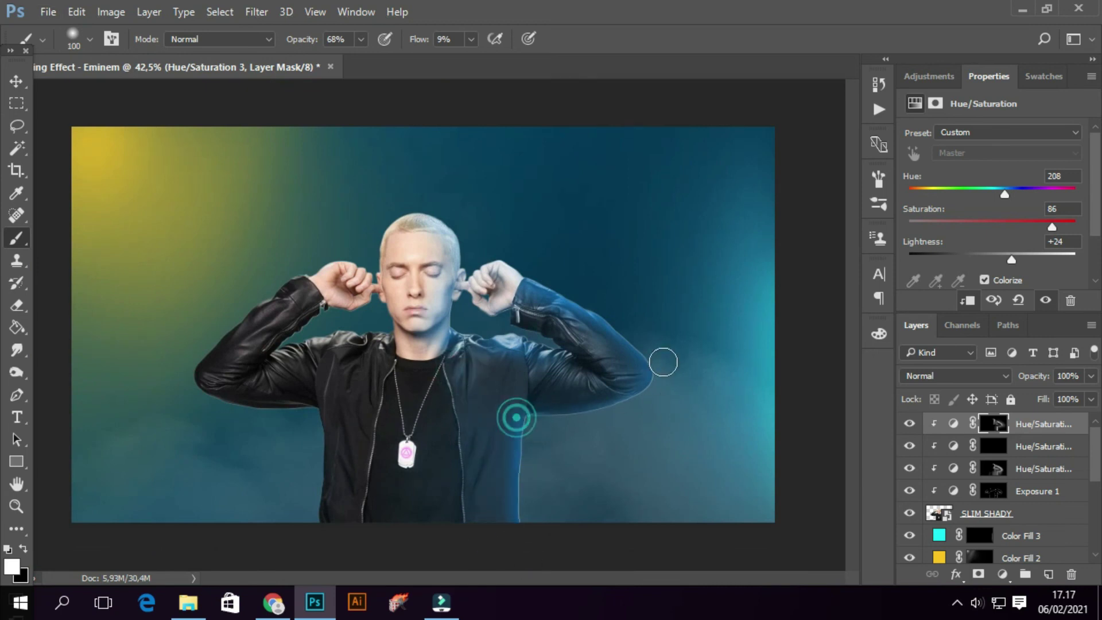
scroll(631, 380, "down", 3, "alt")
scroll(531, 362, "up", 4, "alt")
left_click(488, 346)
scroll(467, 401, "down", 1, "alt")
scroll(489, 514, "down", 2, "alt")
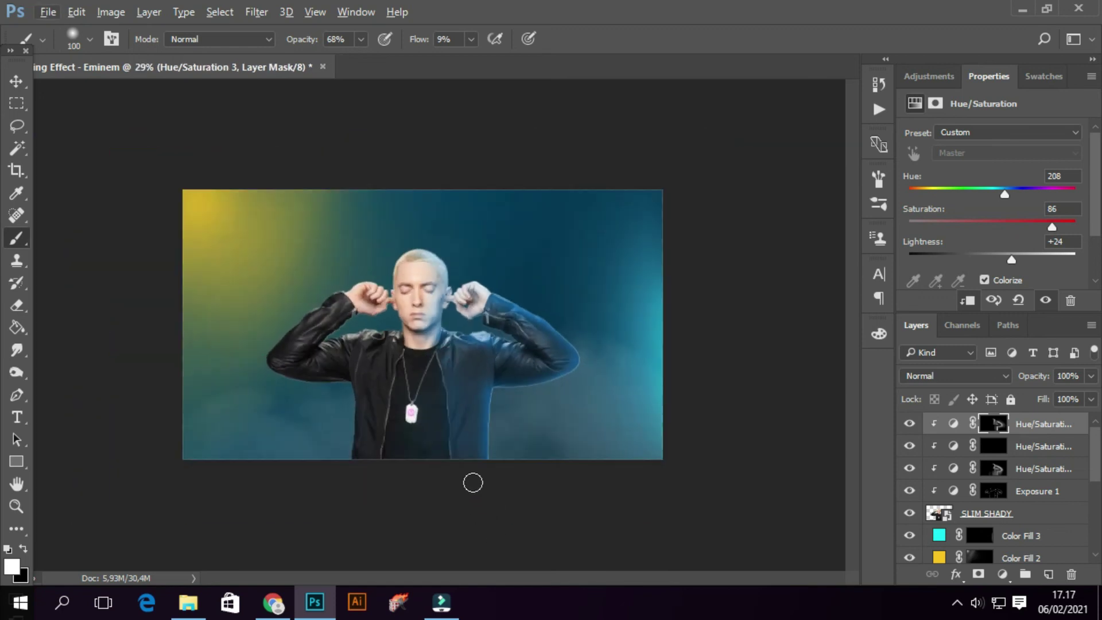
Lower the brush opacity to 39%.
left_click(362, 39)
left_click_drag(364, 50, 345, 53)
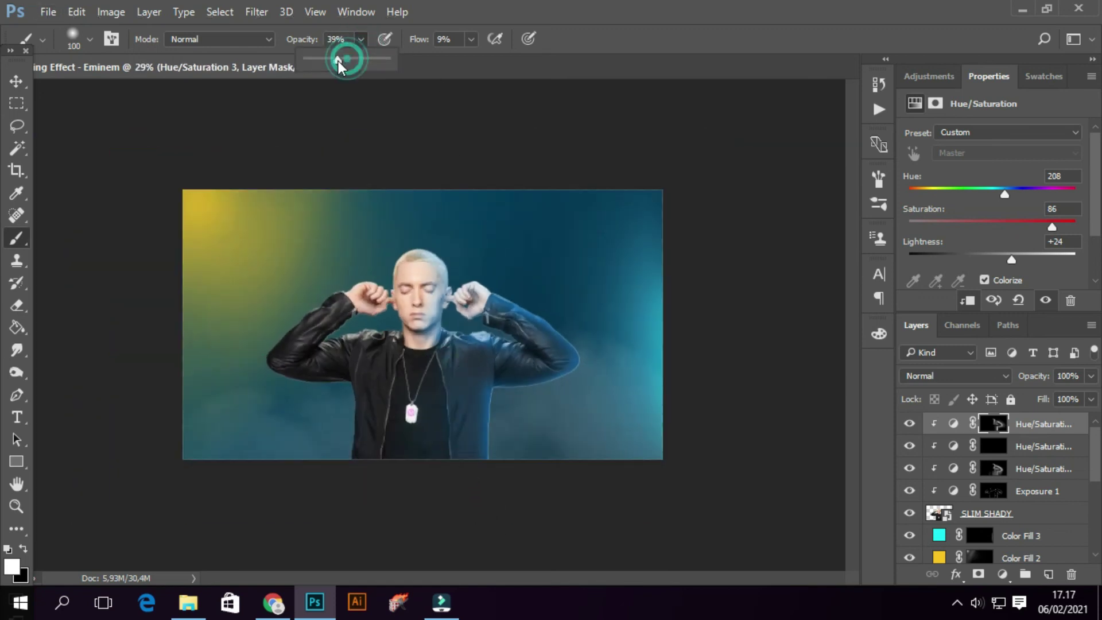
scroll(506, 402, "down", 1)
scroll(529, 424, "up", 2)
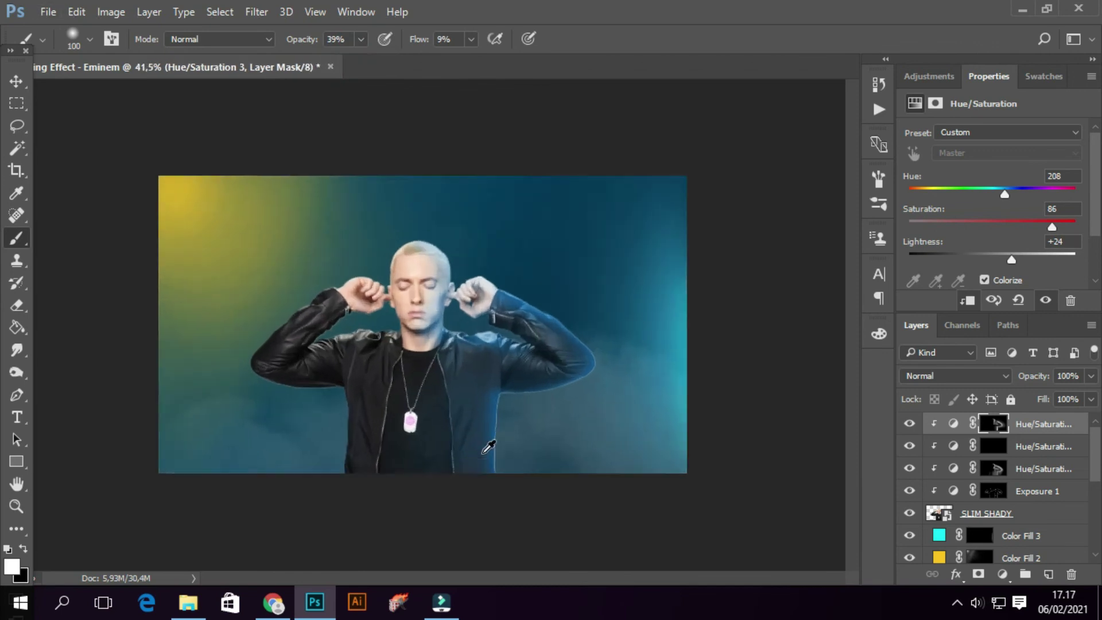
scroll(507, 456, "up", 1)
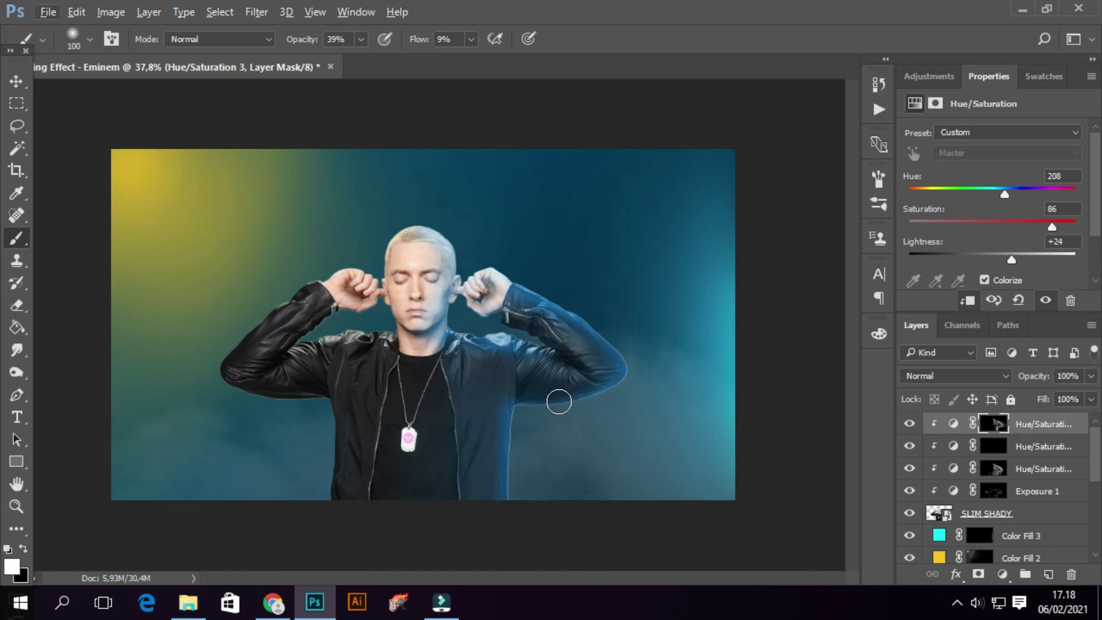
Add a clipped, colorized Hue/Saturation layer at Hue 200, Saturation 22, Lightness -65.
left_click(1002, 575)
left_click(960, 373)
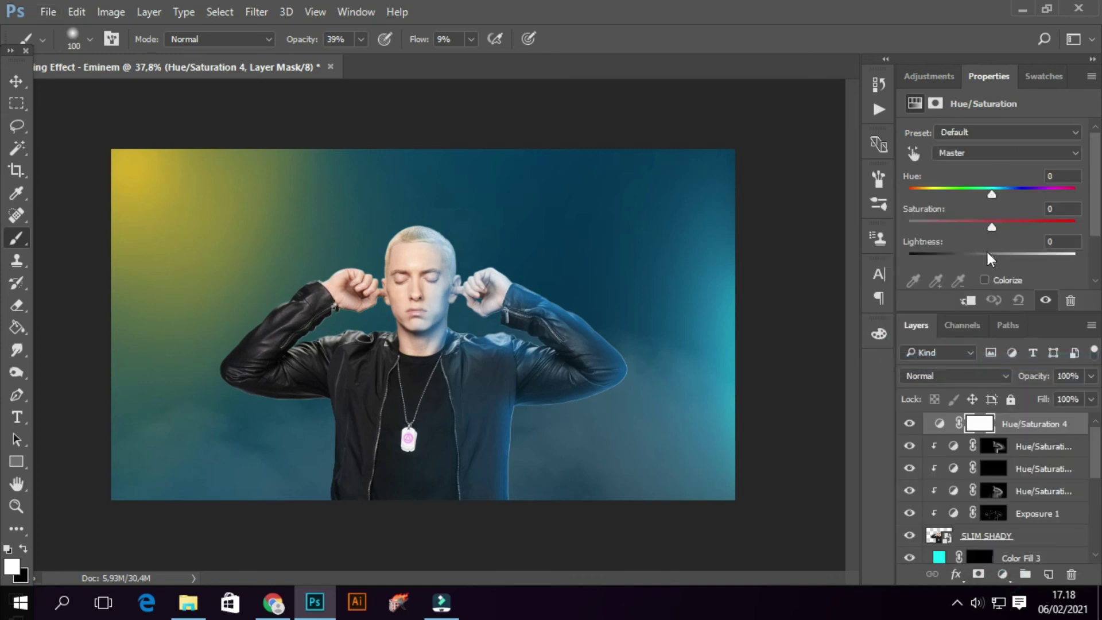
left_click(989, 279)
left_click(969, 300)
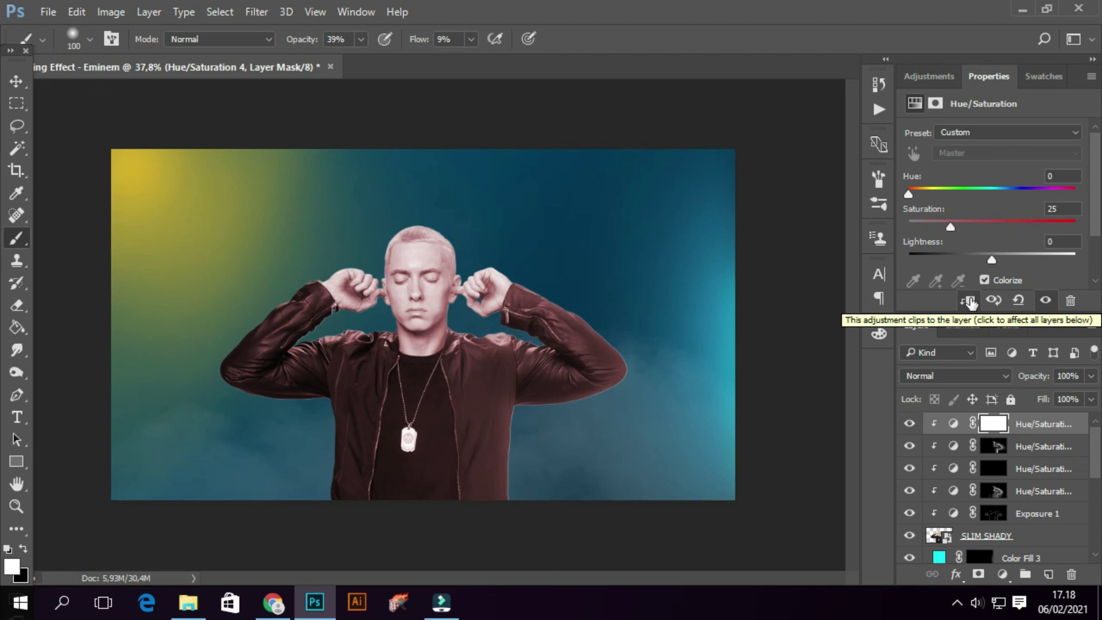
left_click_drag(944, 194, 1009, 196)
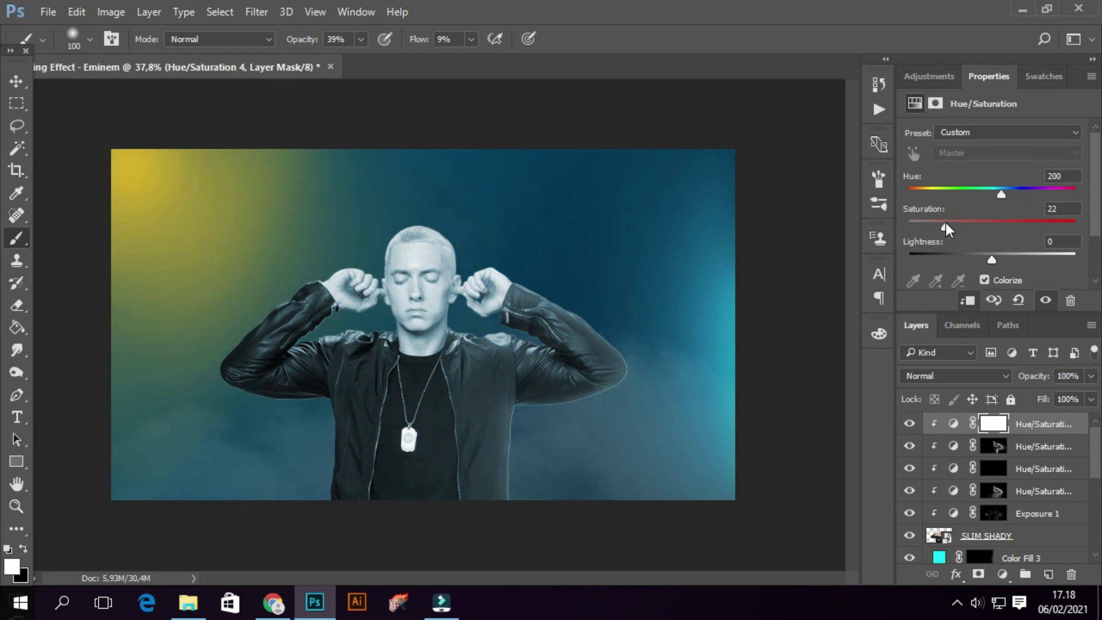
left_click(946, 256)
left_click_drag(946, 256, 945, 253)
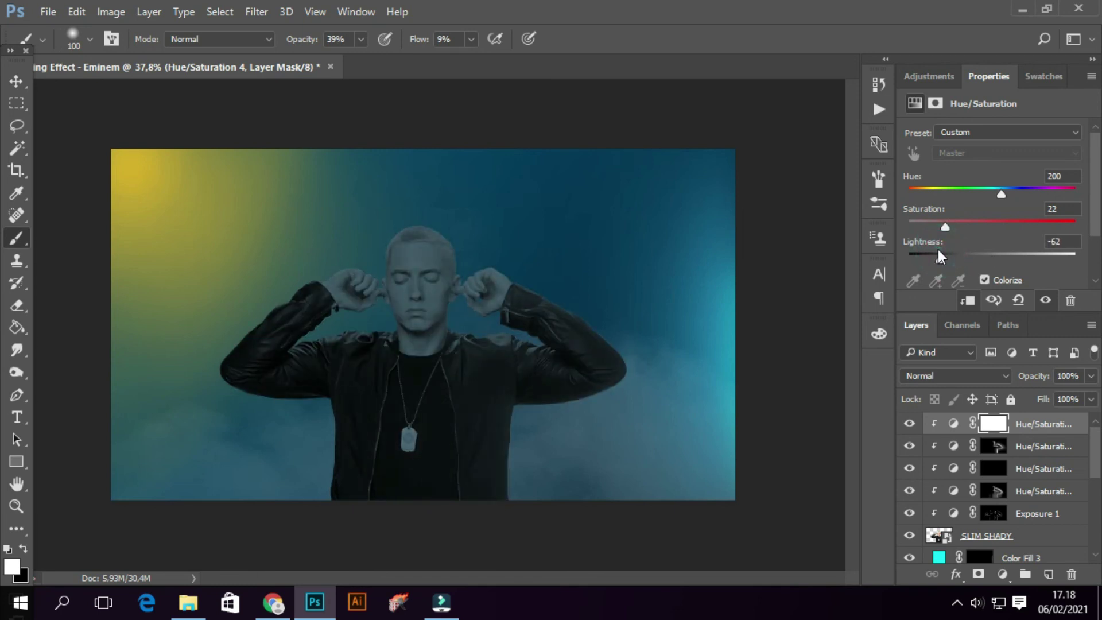
Adjust the system volume, then select the new adjustment's layer mask.
left_click(977, 602)
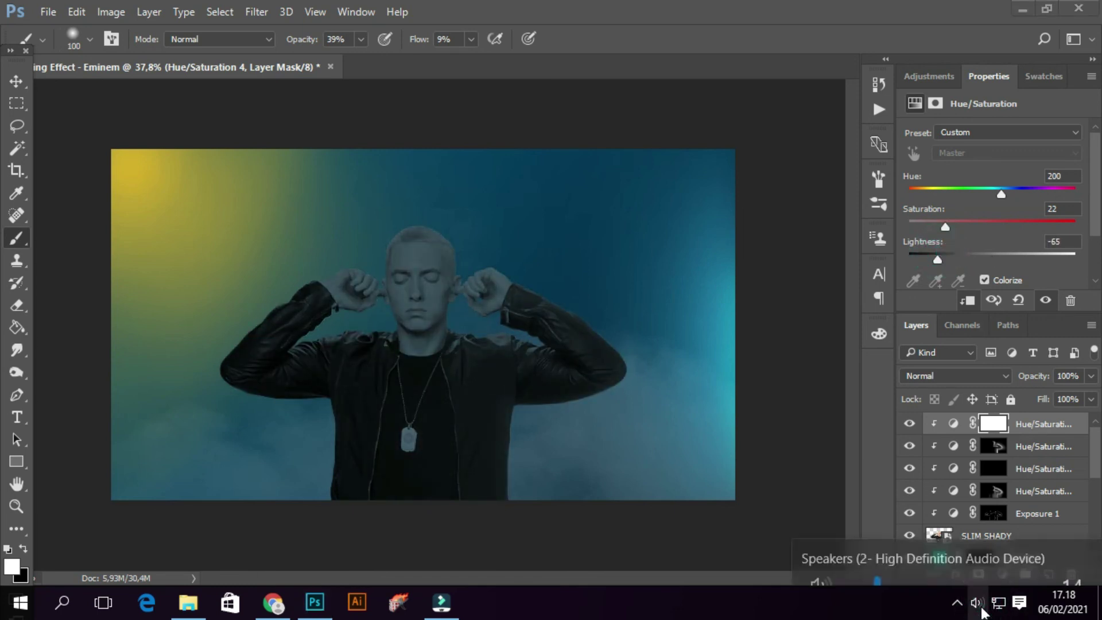
scroll(977, 602, "up", 1)
left_click(833, 618)
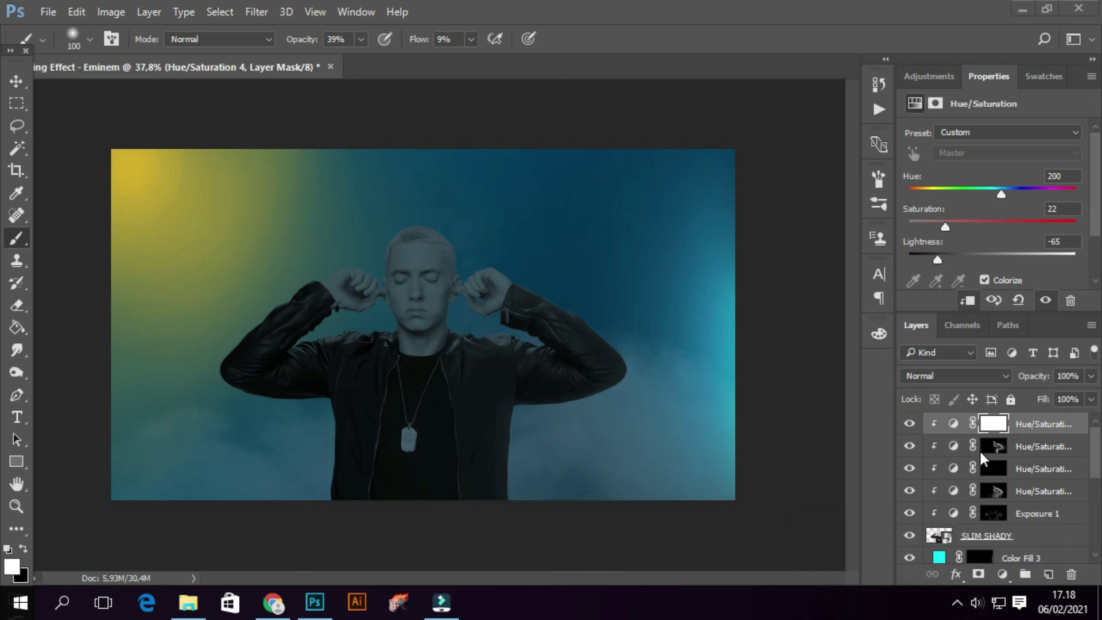
left_click(998, 424)
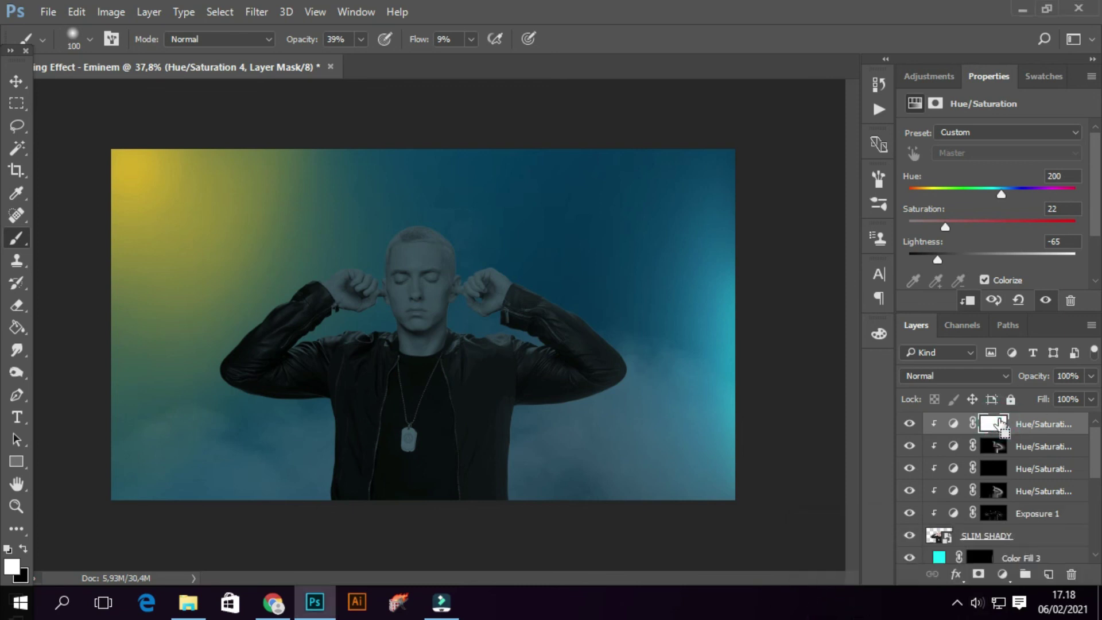
Invert the mask to black and set the brush to 72% opacity and 31% flow.
key("ctrl+i")
scroll(517, 454, "up", 1)
scroll(492, 443, "up", 1)
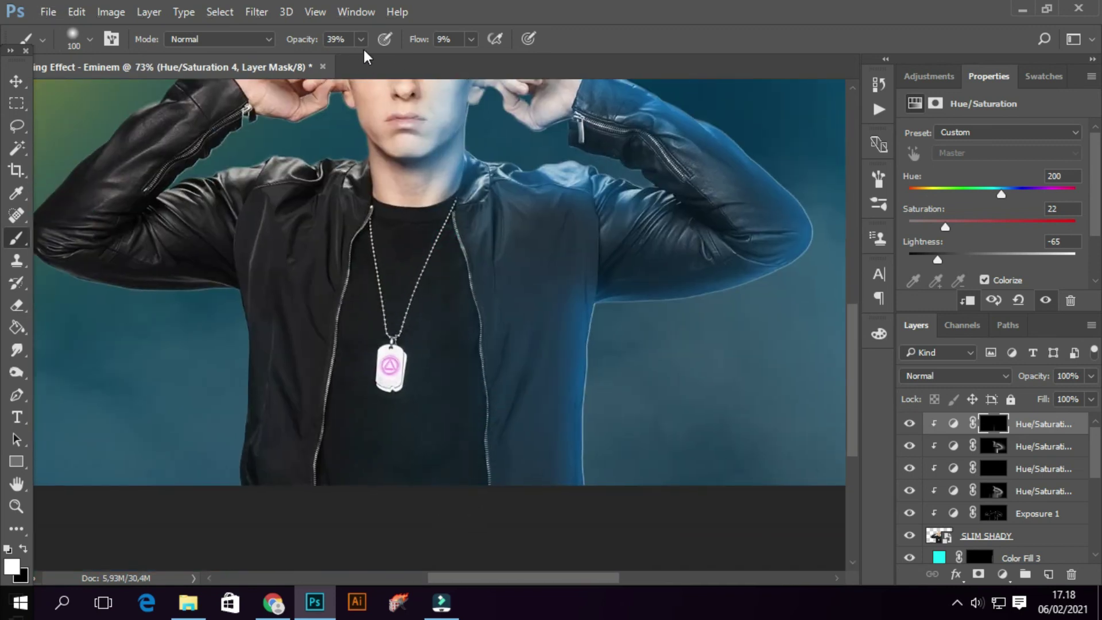
left_click_drag(361, 39, 383, 60)
left_click_drag(471, 39, 481, 60)
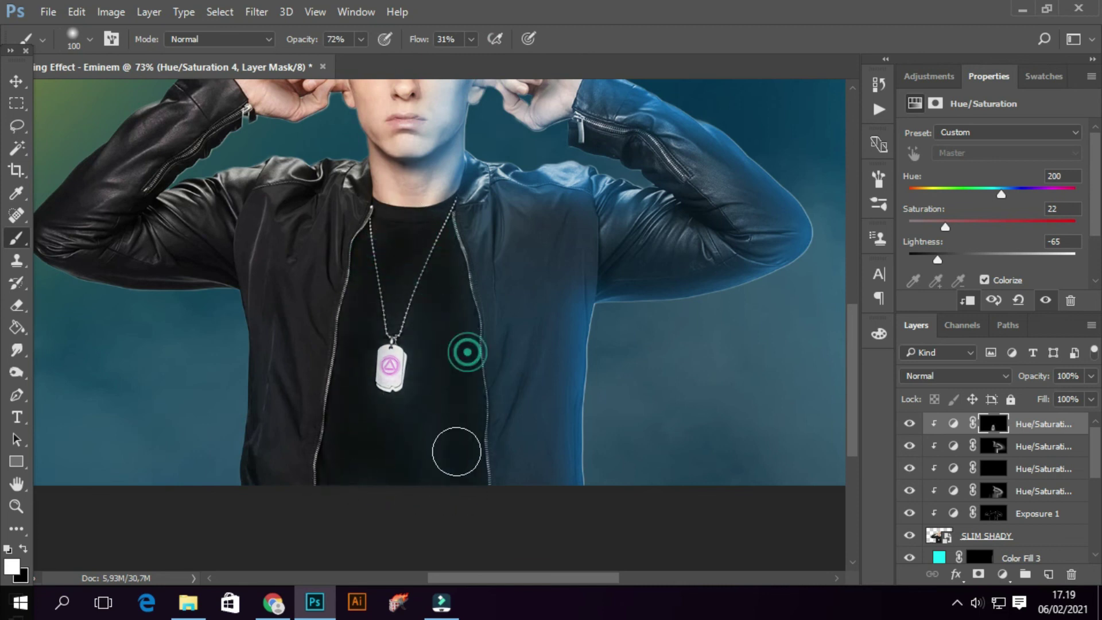
key("bracketleft")
Paint the tint along the jacket edge and over the raised sleeve and forearm.
left_click_drag(468, 224, 479, 226)
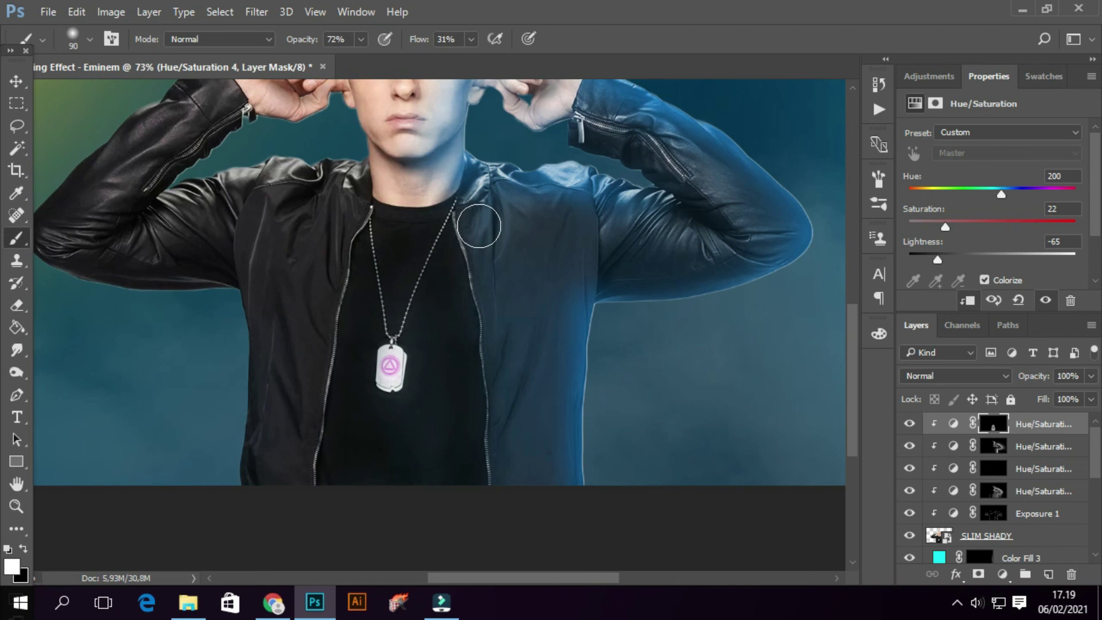
scroll(682, 203, "up", 5)
scroll(670, 192, "up", 3)
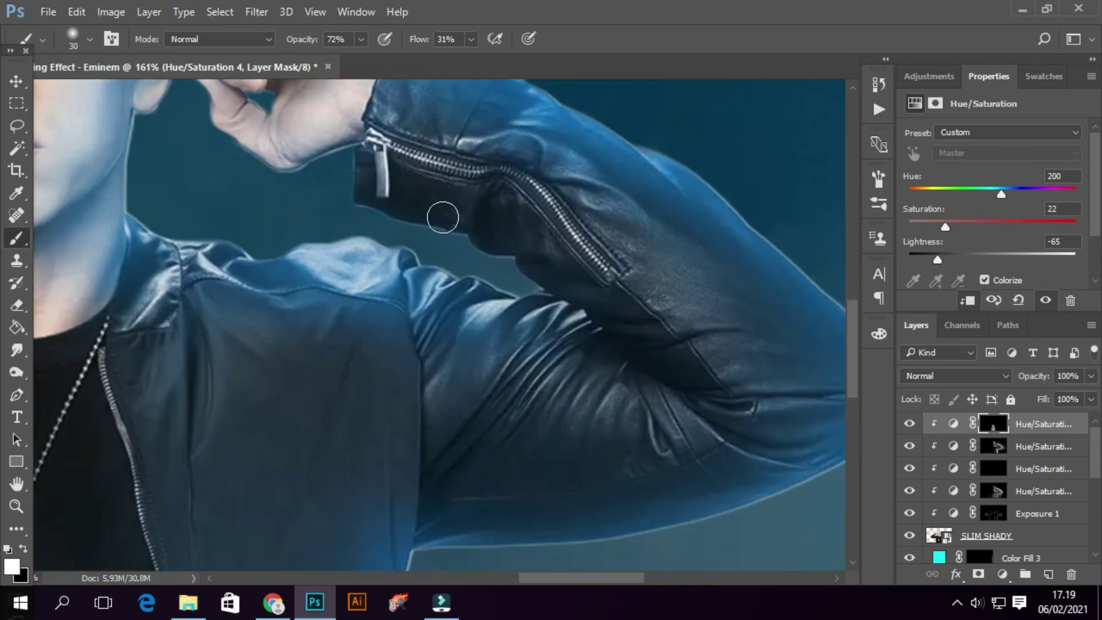
left_click_drag(653, 351, 660, 366)
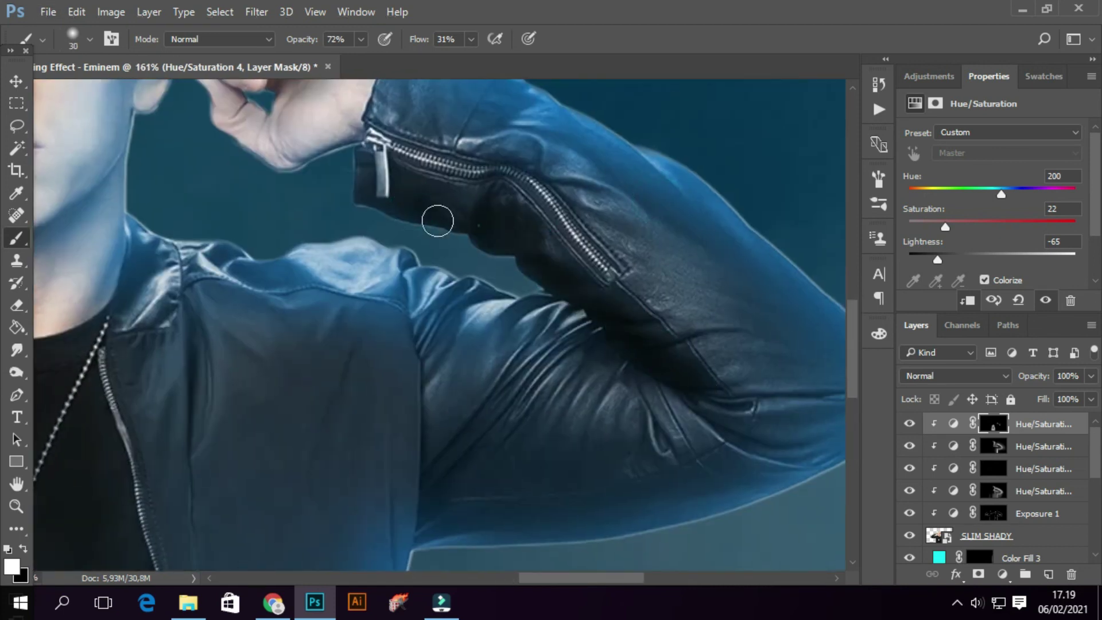
left_click(607, 346)
left_click(590, 322)
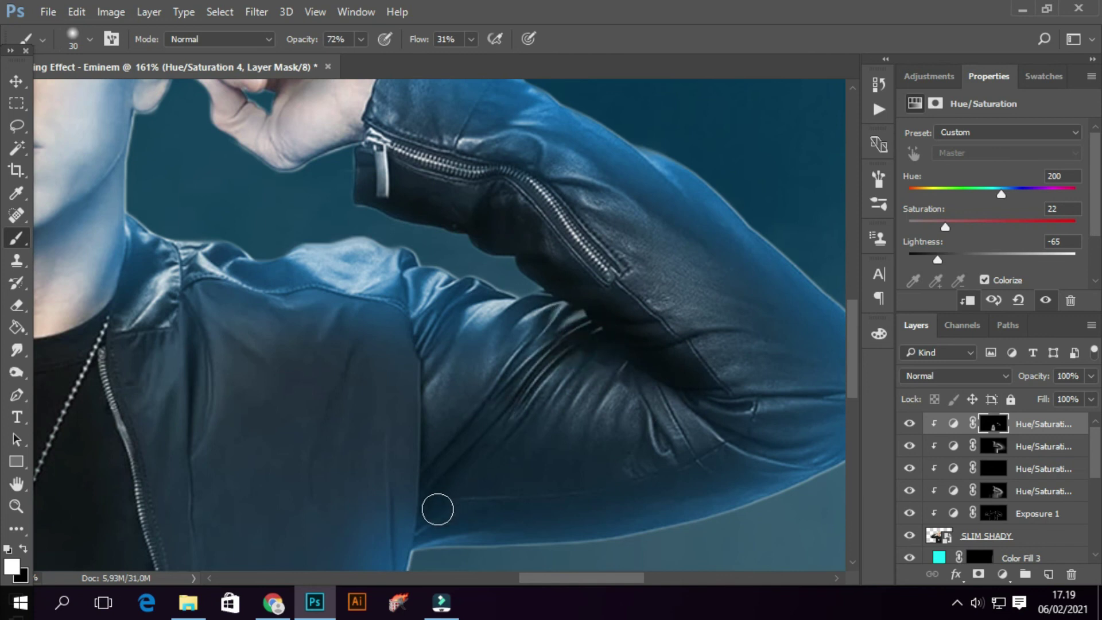
left_click(741, 395)
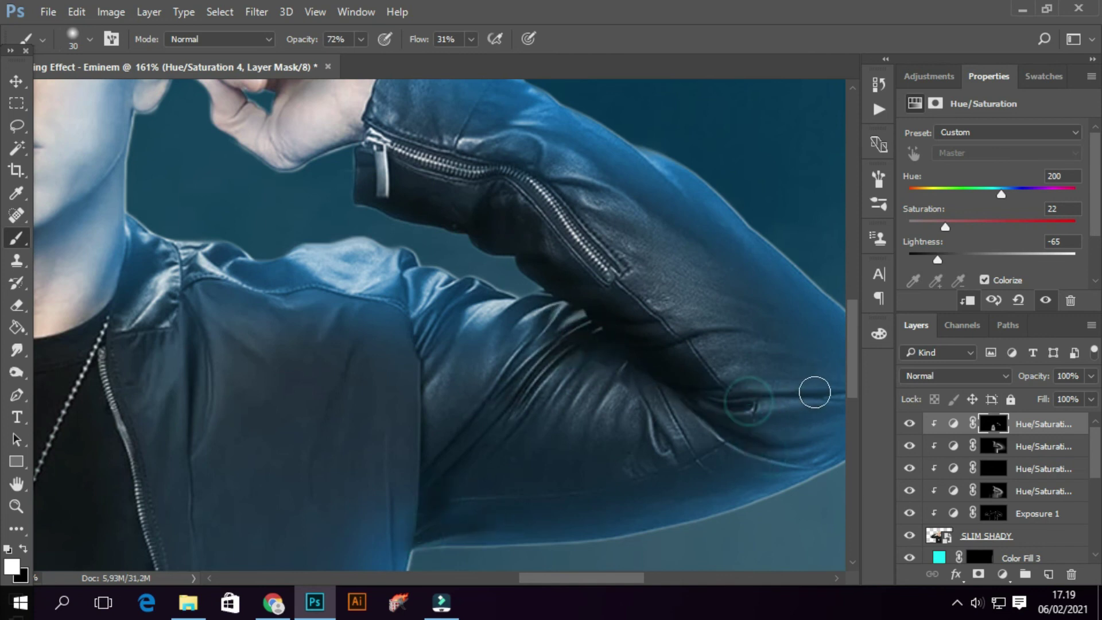
scroll(574, 353, "down", 3)
scroll(517, 298, "up", 2)
scroll(475, 264, "down", 2)
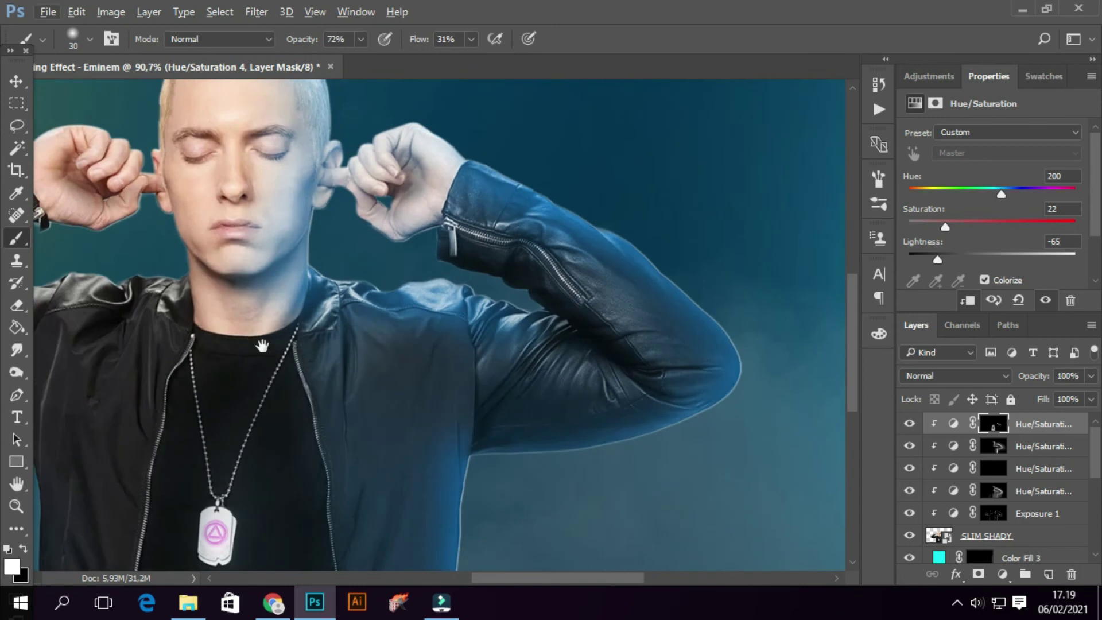
scroll(632, 345, "up", 4)
left_click(676, 338)
Extend the tint over the inner elbow and the underside of the arm.
scroll(574, 397, "left", 4)
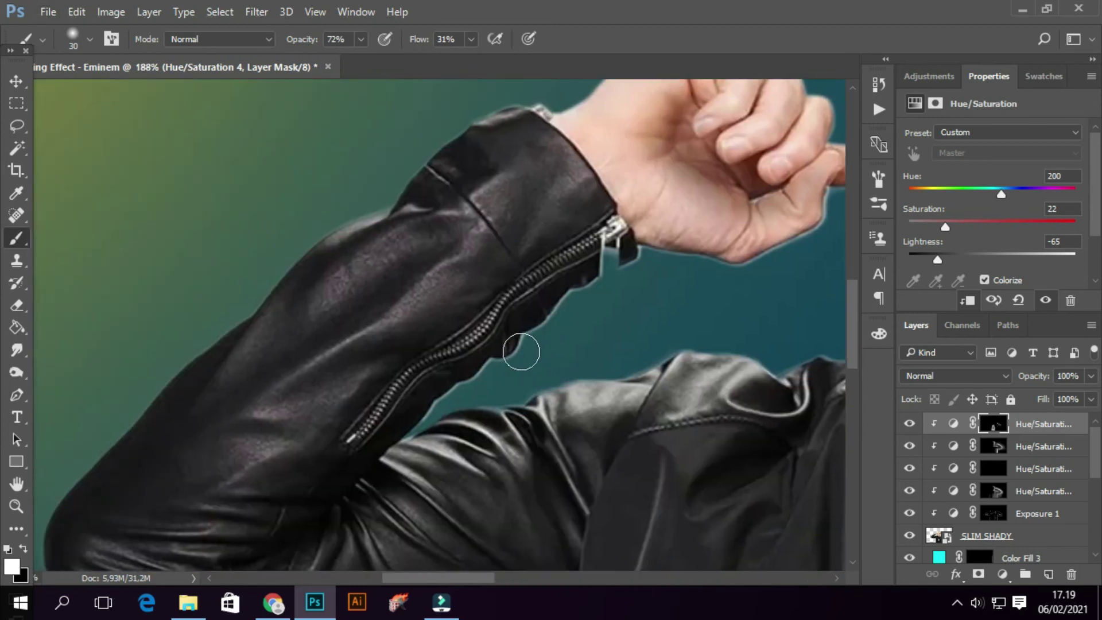
left_click_drag(379, 461, 475, 297)
left_click(480, 333)
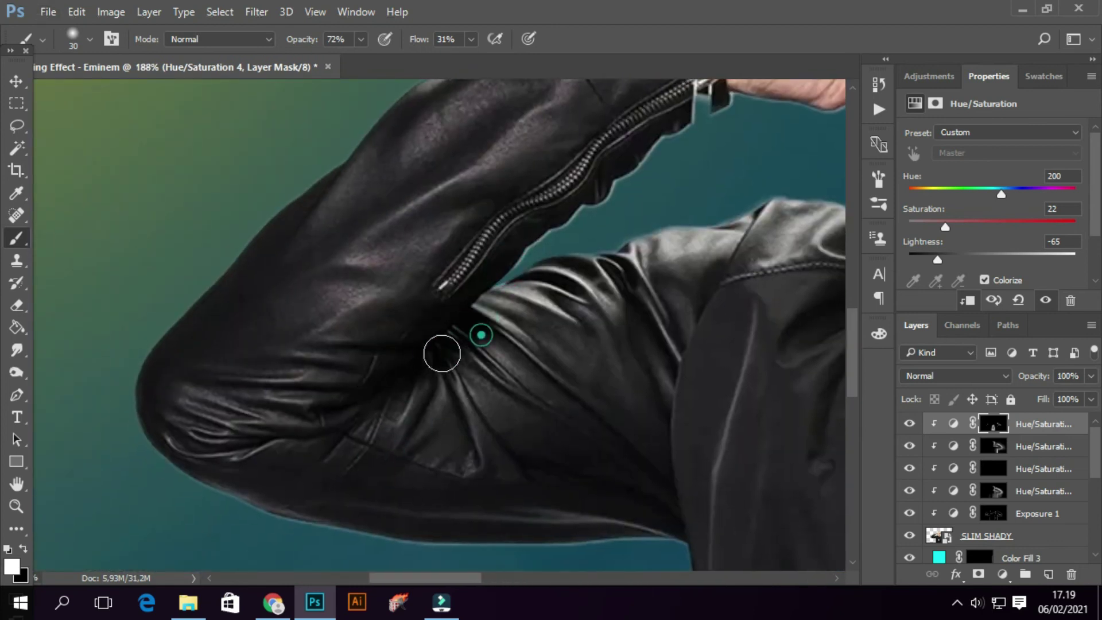
scroll(701, 327, "down", 2)
left_click(670, 509)
left_click(660, 418)
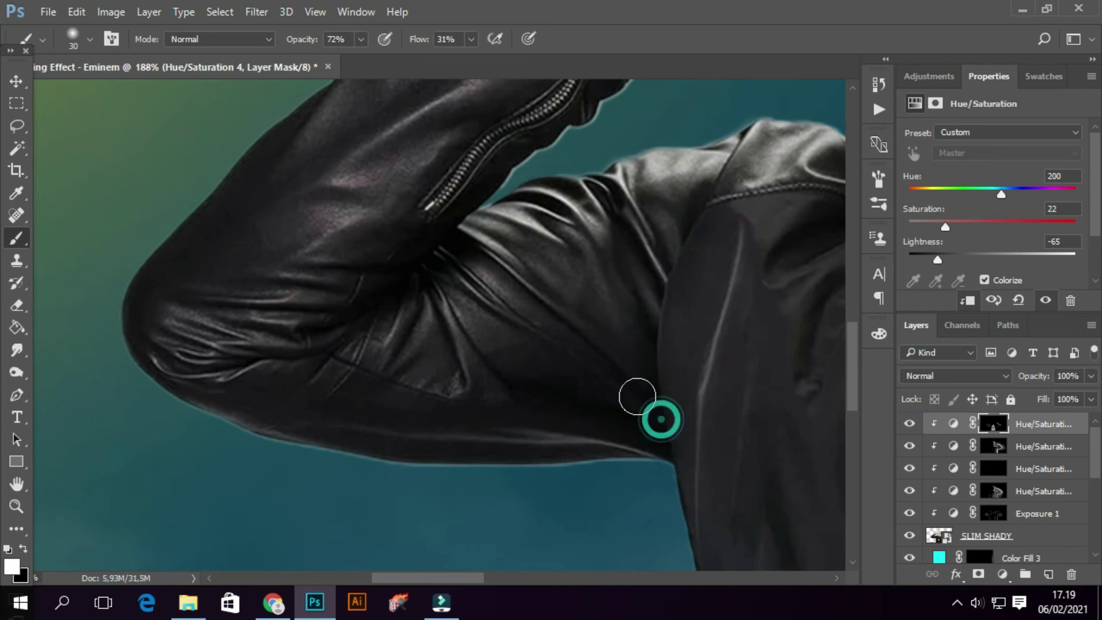
scroll(689, 396, "down", 3)
scroll(689, 356, "up", 2)
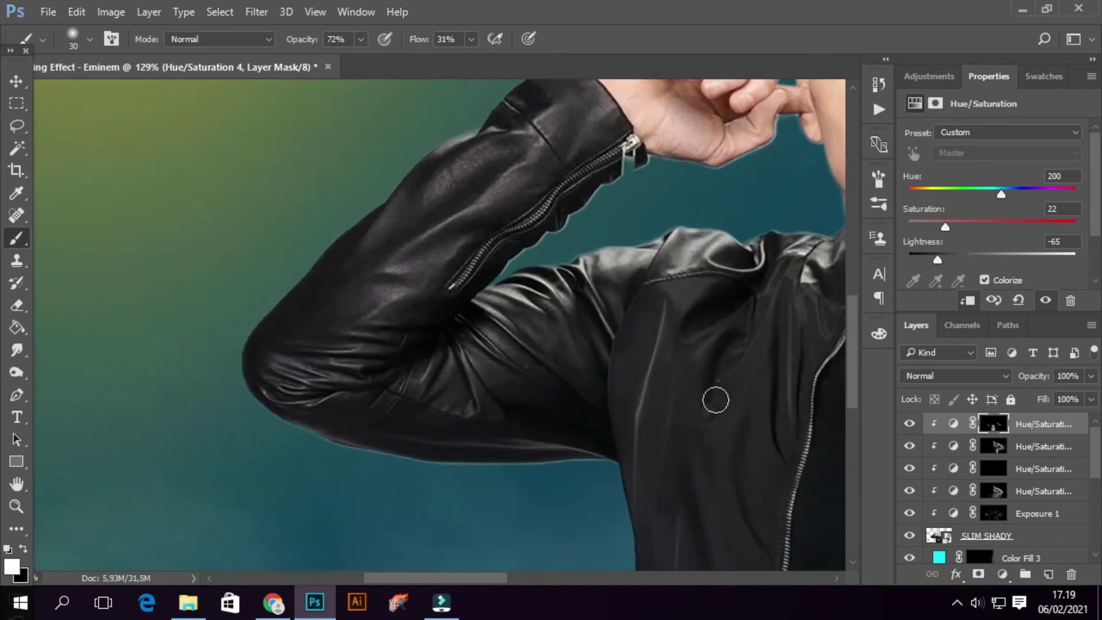
scroll(714, 414, "down", 3)
Bring the torso into view and reduce the brush size to 17.
left_click_drag(717, 447, 455, 309)
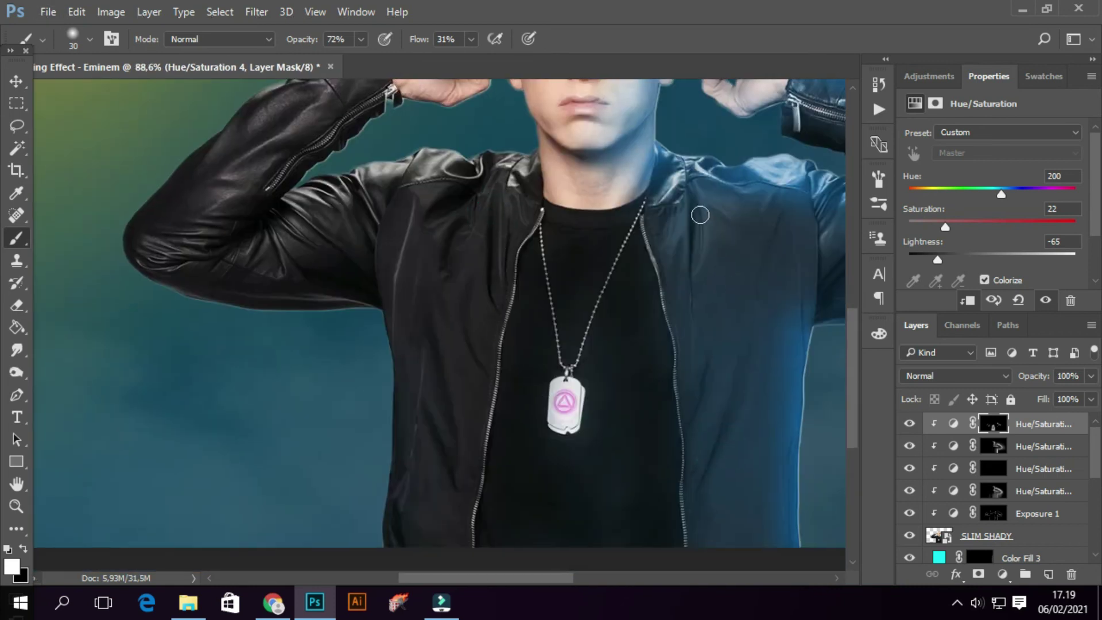
scroll(702, 357, "up", 1)
scroll(712, 402, "up", 1)
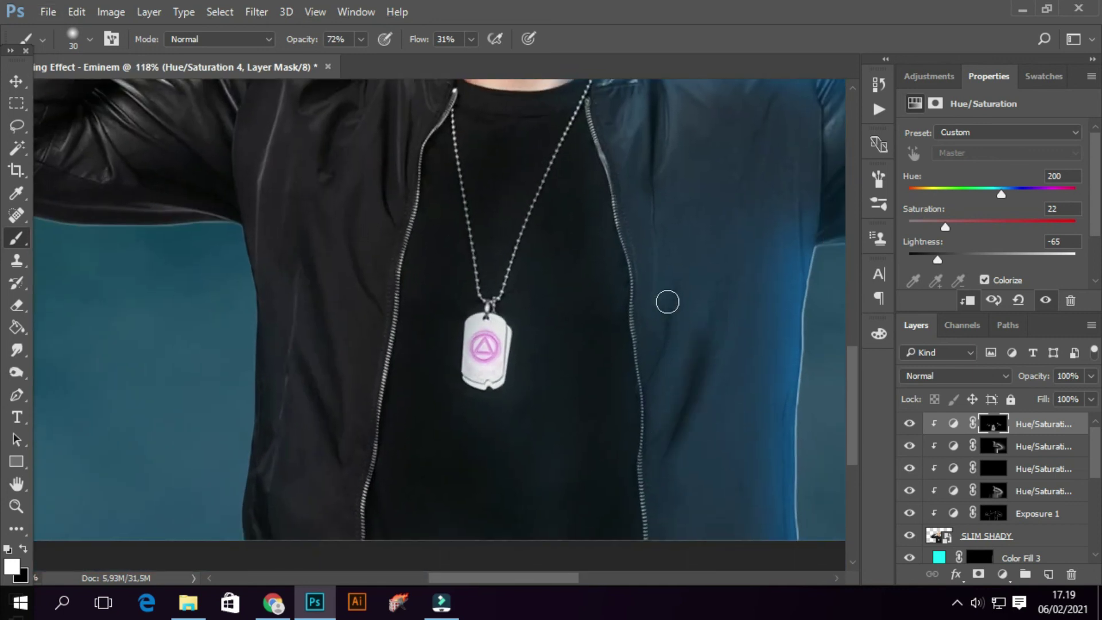
right_click(721, 325)
left_click(827, 365)
left_click(706, 317)
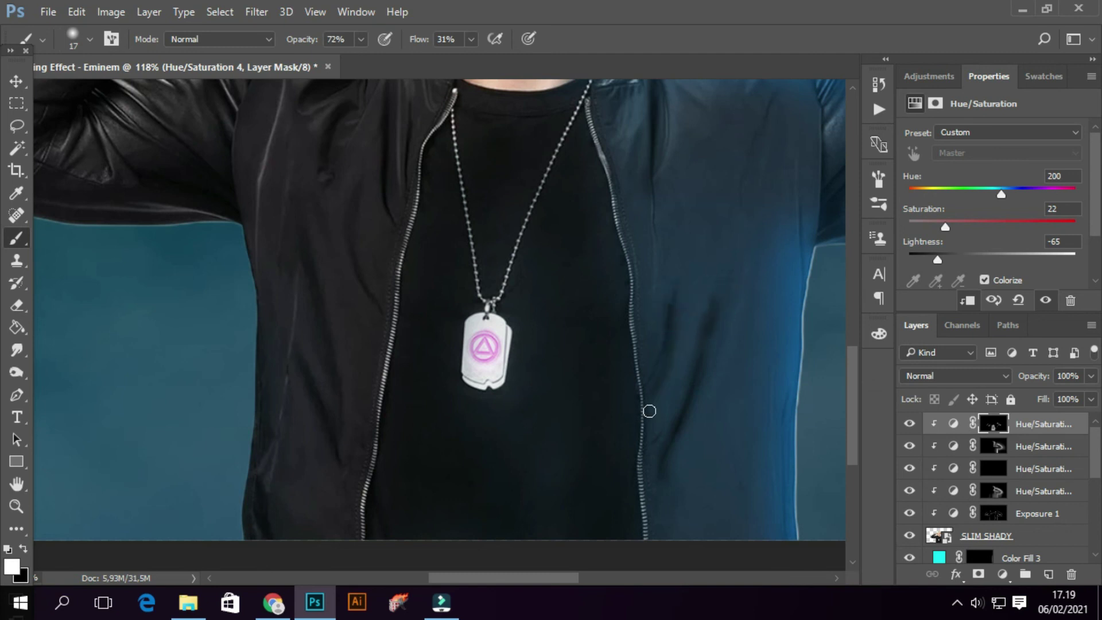
Paint the tint down the jacket's right side and near the collar.
left_click_drag(793, 244, 655, 368)
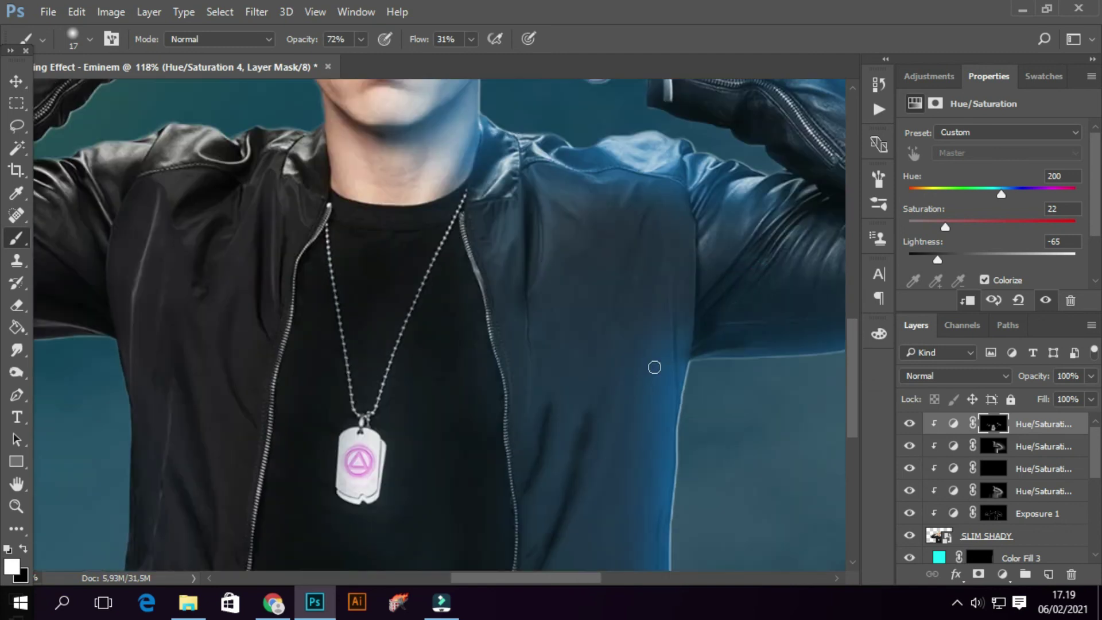
left_click(691, 354)
left_click_drag(642, 223, 640, 241)
left_click(480, 123)
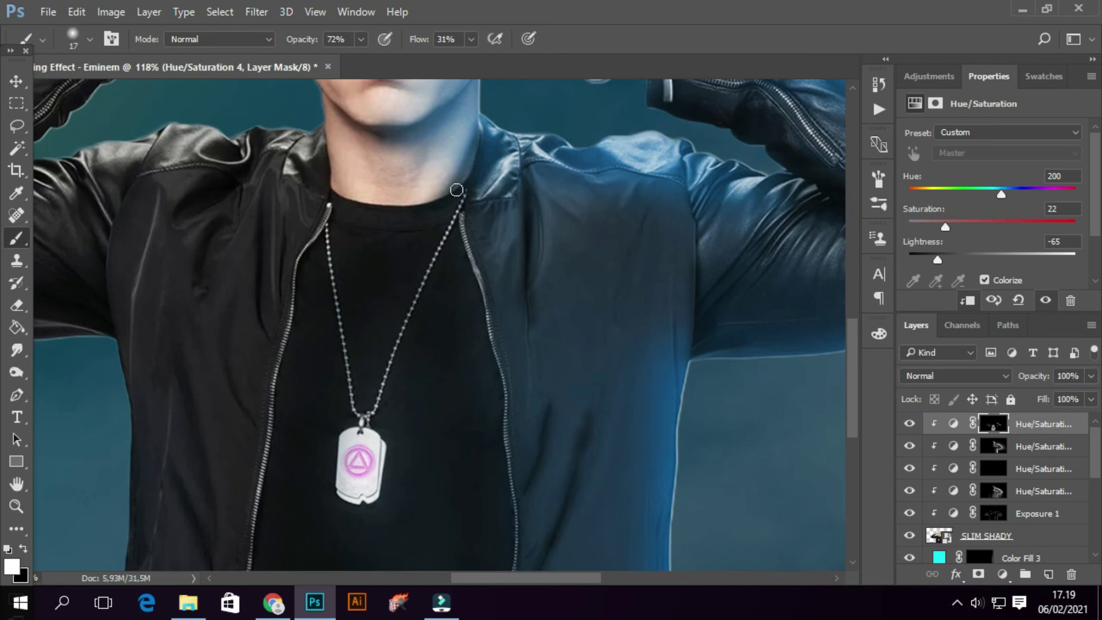
scroll(428, 254, "down", 2)
scroll(428, 254, "down", 3)
At 30% brush opacity, paint the blue tint around the inner eye corner and nose bridge.
scroll(430, 344, "down", 1)
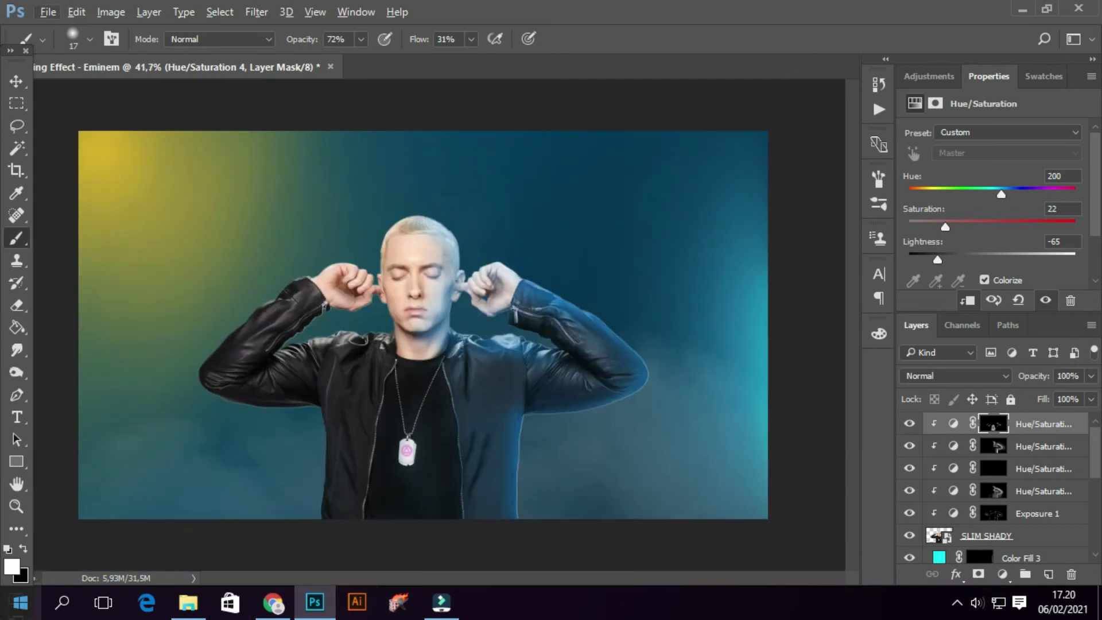
scroll(436, 429, "up", 4)
scroll(438, 428, "up", 2)
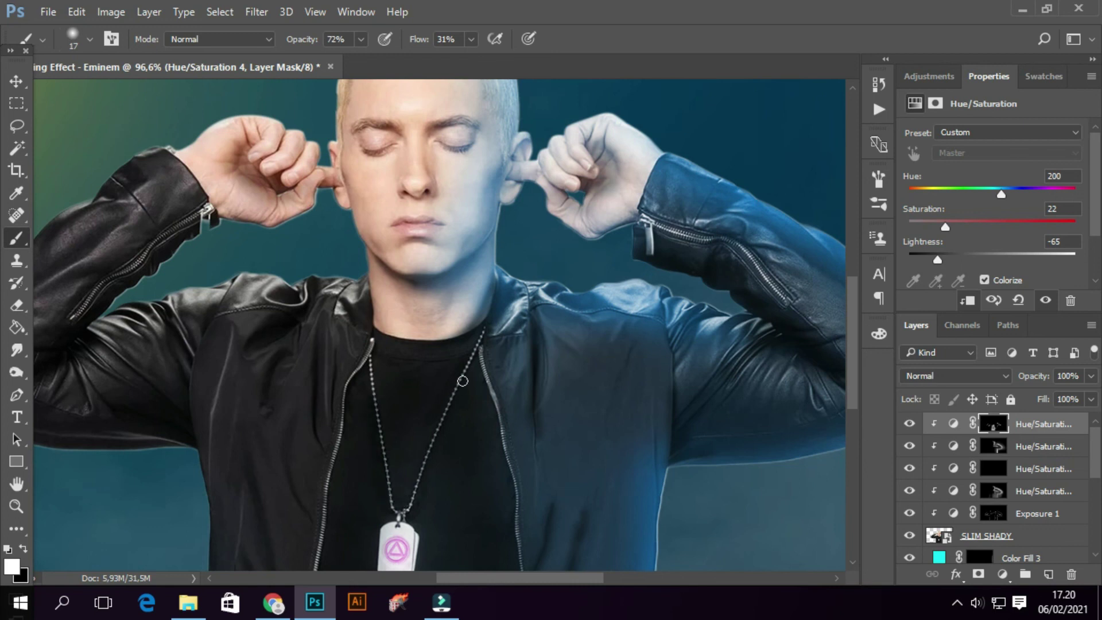
scroll(463, 381, "down", 2)
scroll(463, 381, "down", 2)
scroll(453, 379, "up", 2)
left_click_drag(428, 348, 429, 371)
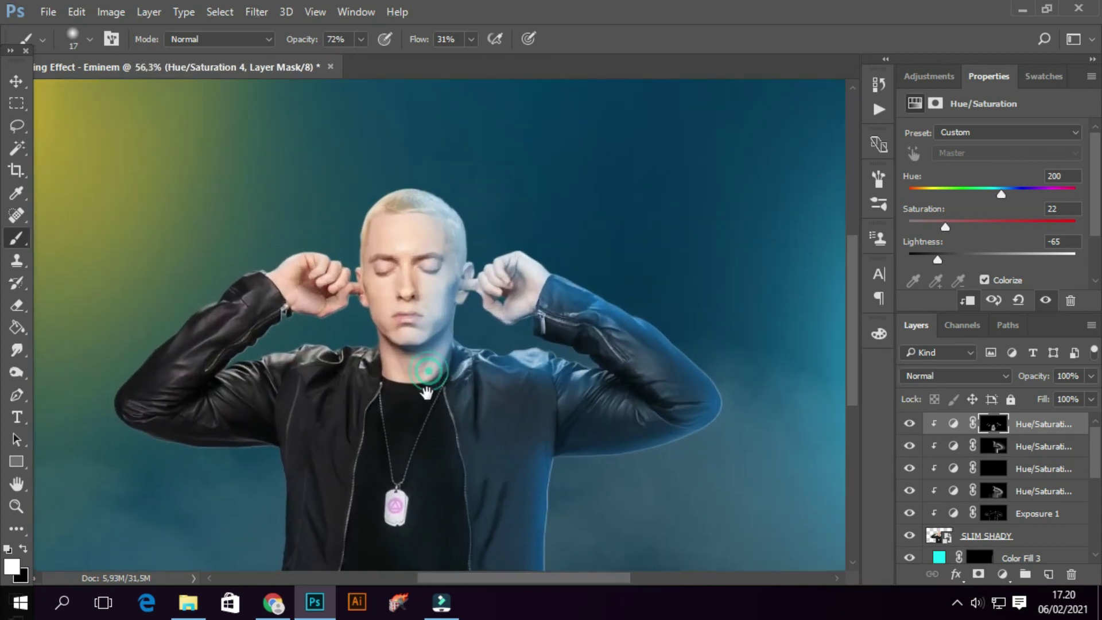
scroll(427, 394, "up", 6)
scroll(438, 338, "up", 3)
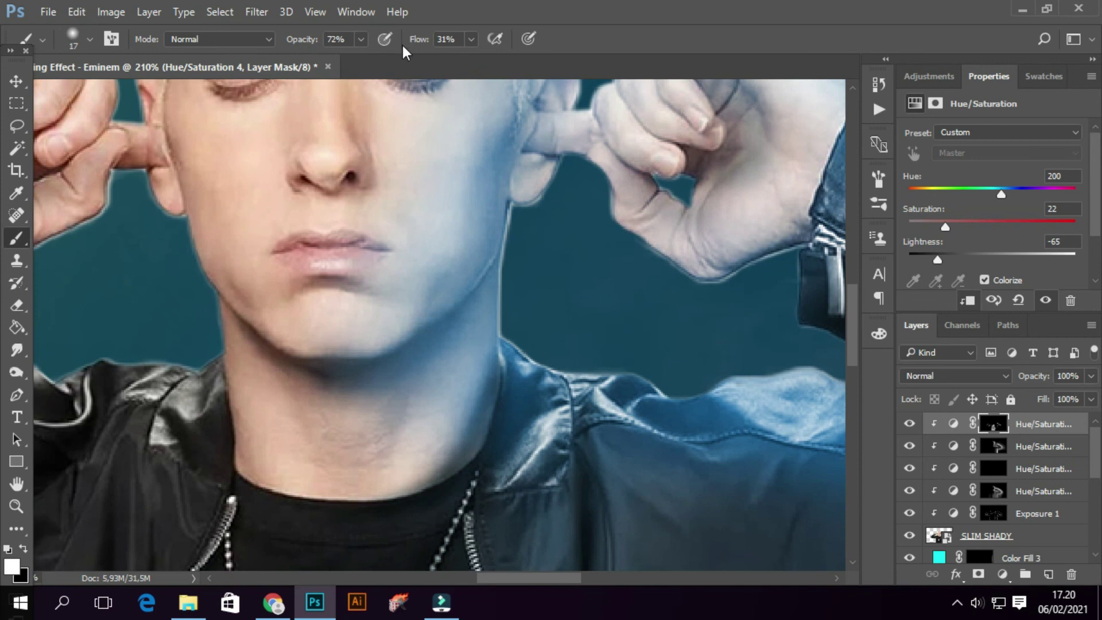
left_click(361, 39)
left_click(340, 54)
scroll(526, 261, "up", 3)
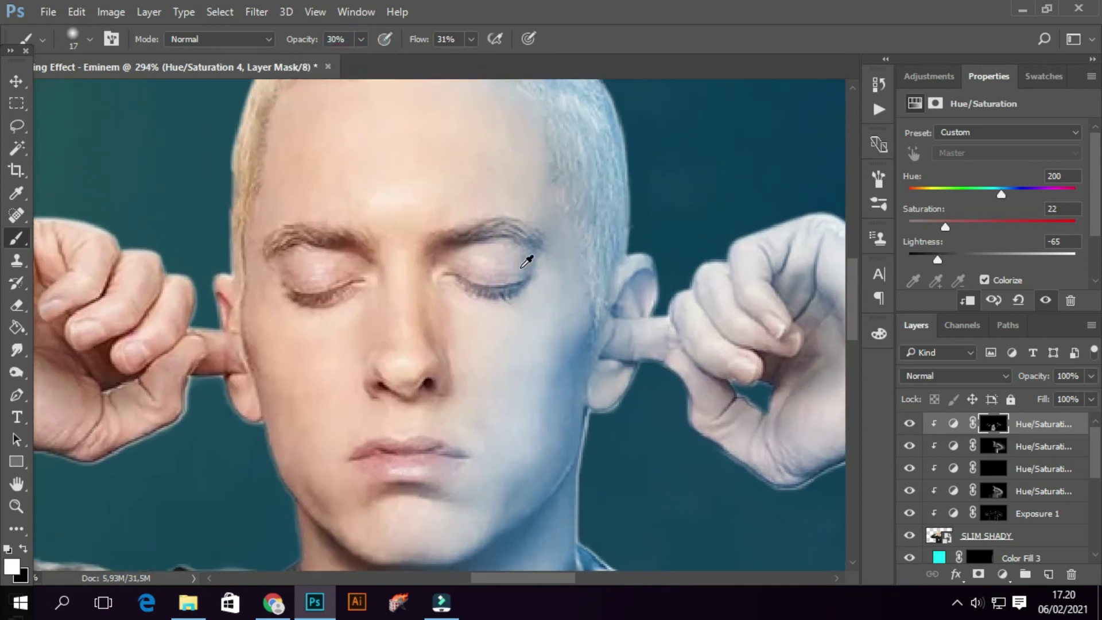
scroll(527, 261, "up", 2)
left_click_drag(377, 290, 337, 313)
left_click(358, 266)
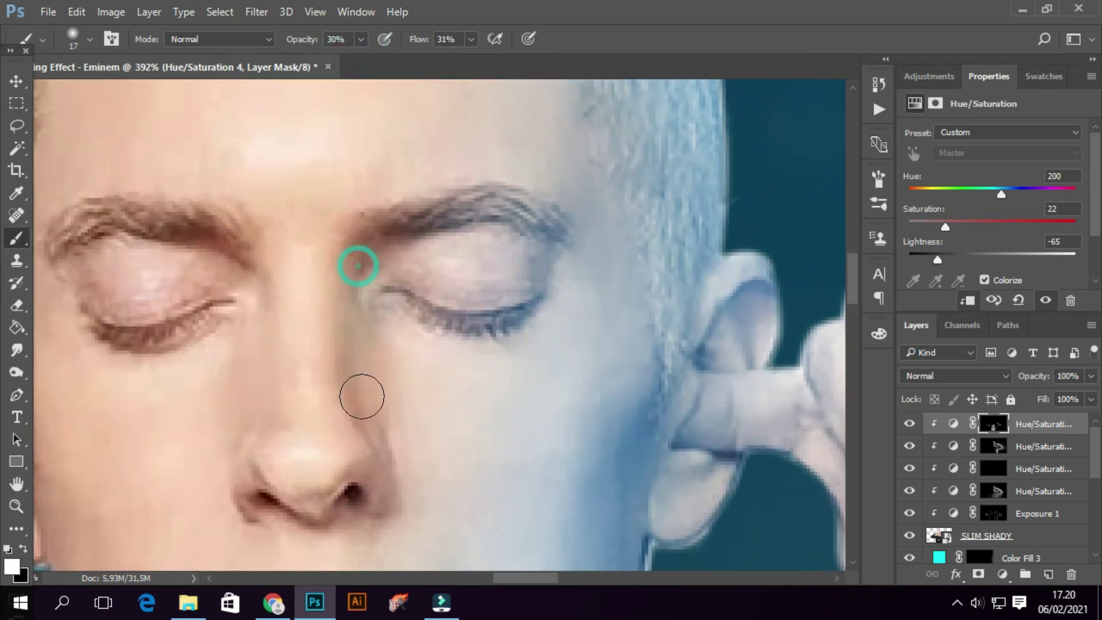
Paint the blue tint along the jaw and down the neck.
scroll(430, 259, "down", 2)
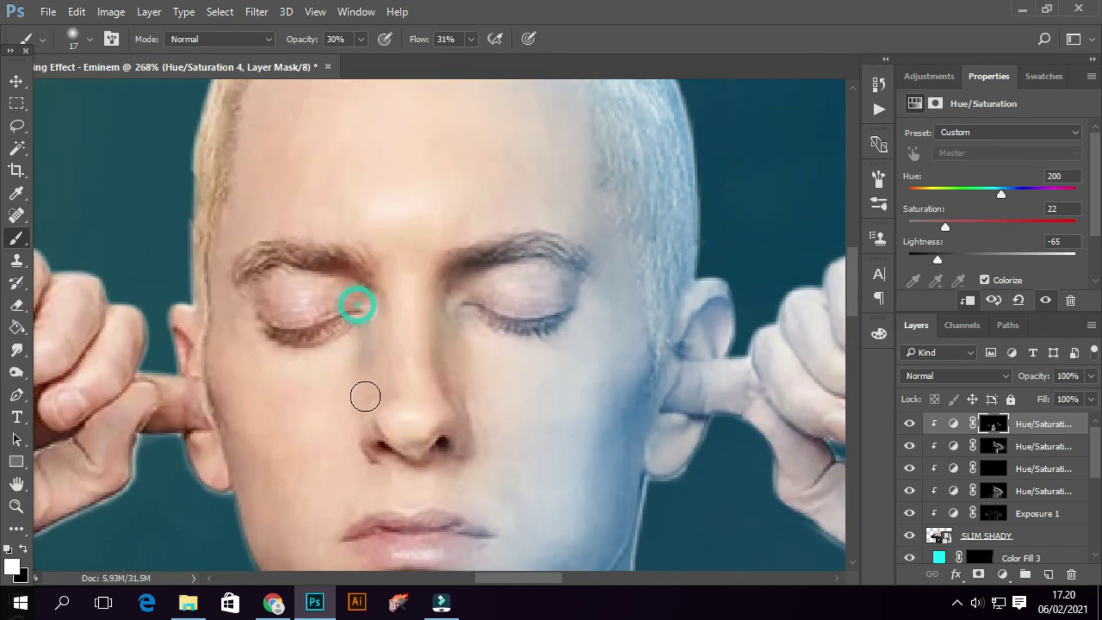
scroll(374, 349, "down", 2)
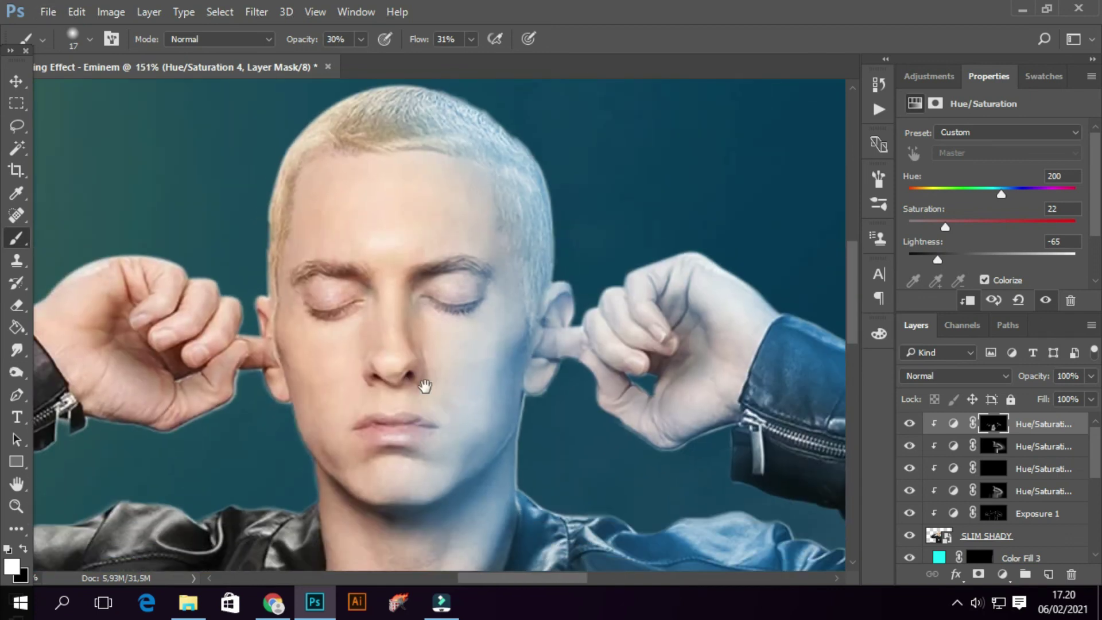
scroll(394, 386, "up", 2)
mouse_move(402, 402)
left_mouse_down()
mouse_move(478, 394)
mouse_move(557, 403)
mouse_move(435, 499)
left_mouse_up()
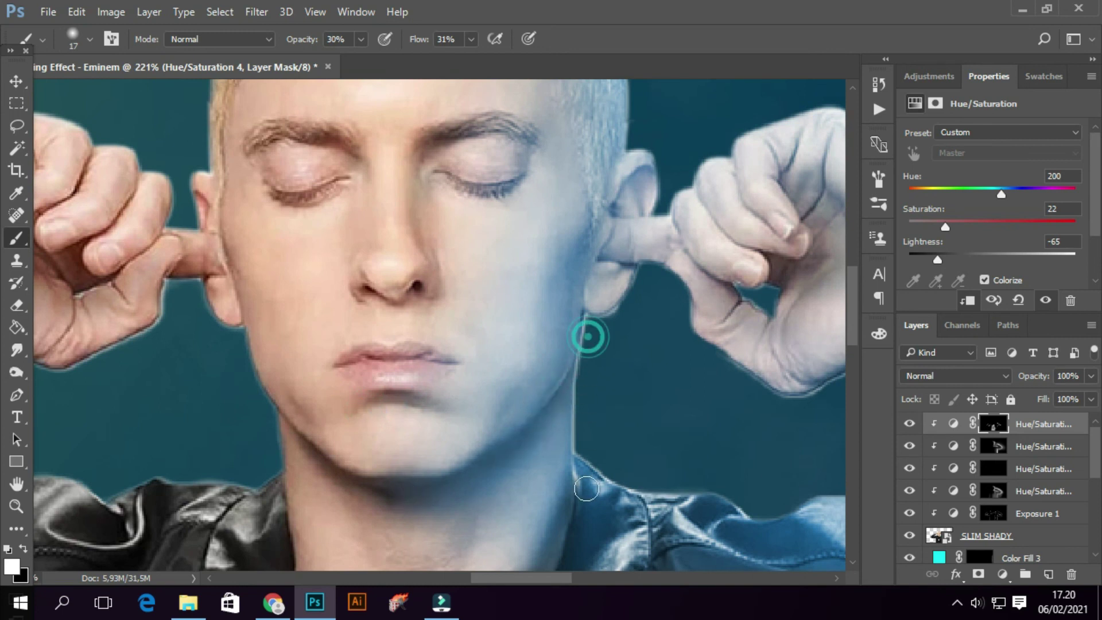
scroll(422, 333, "down", 3)
scroll(446, 322, "down", 5)
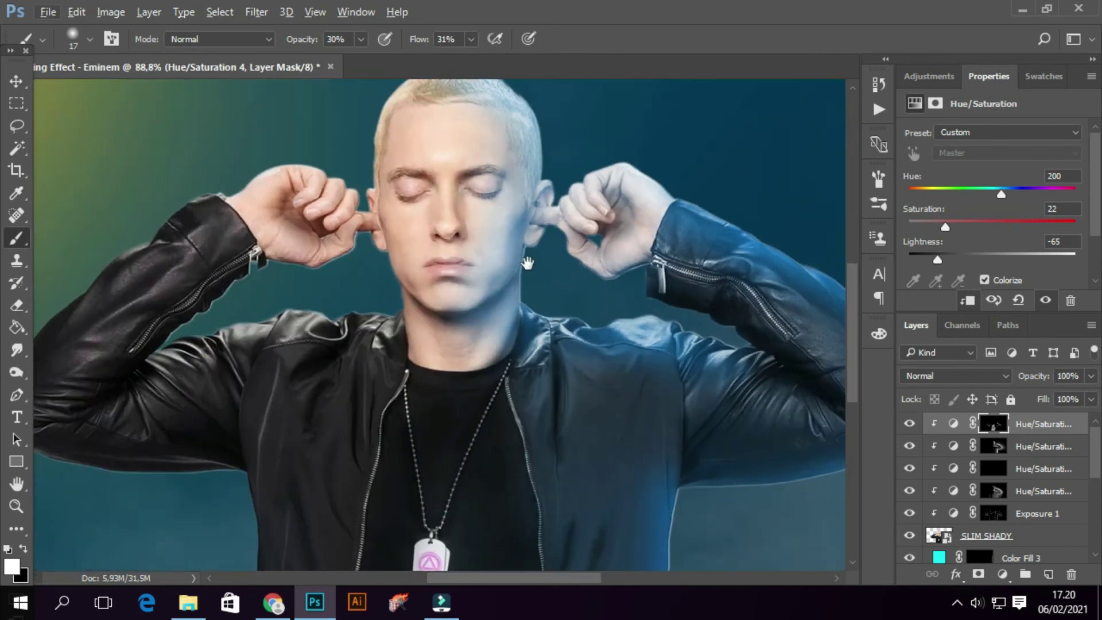
scroll(517, 241, "up", 2)
scroll(538, 216, "up", 2)
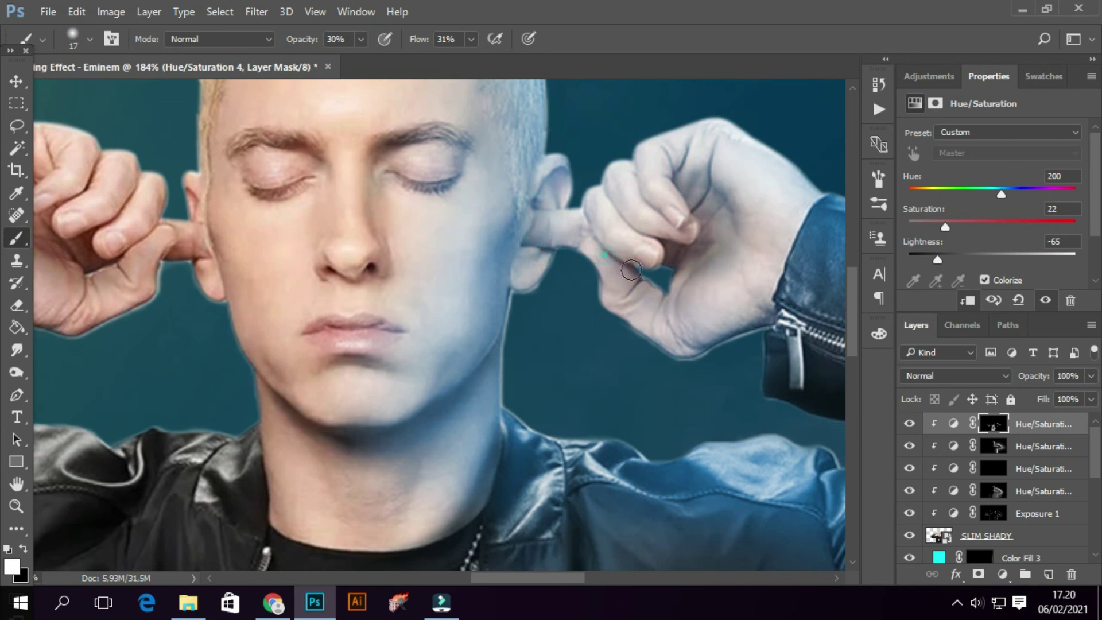
Paint the blue tint between the fingers of the right hand.
left_click_drag(692, 254, 715, 237)
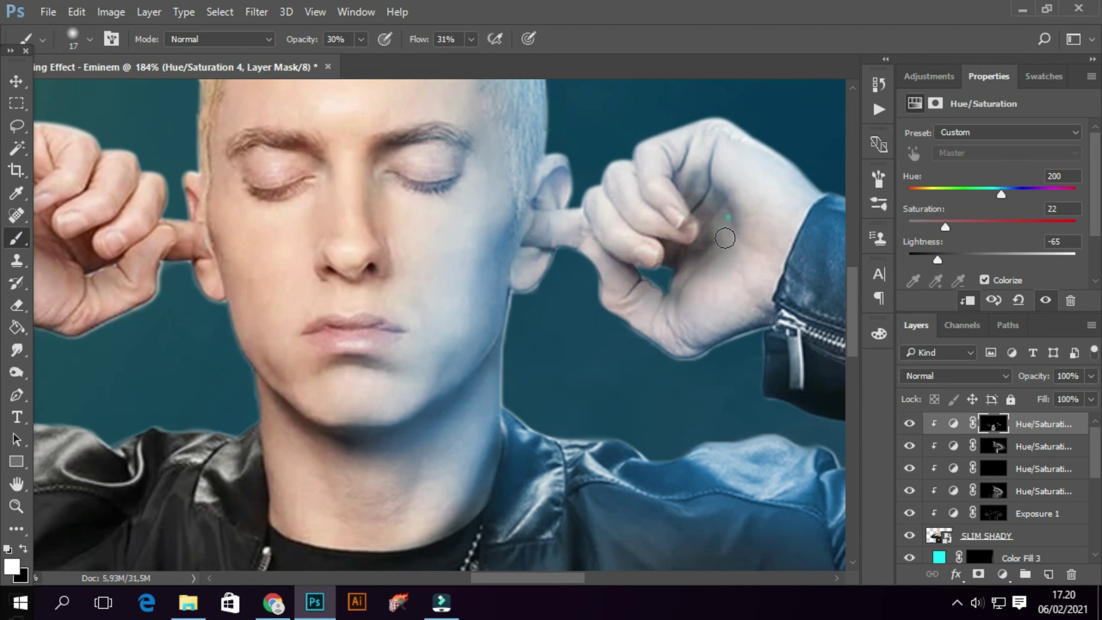
scroll(734, 232, "down", 3)
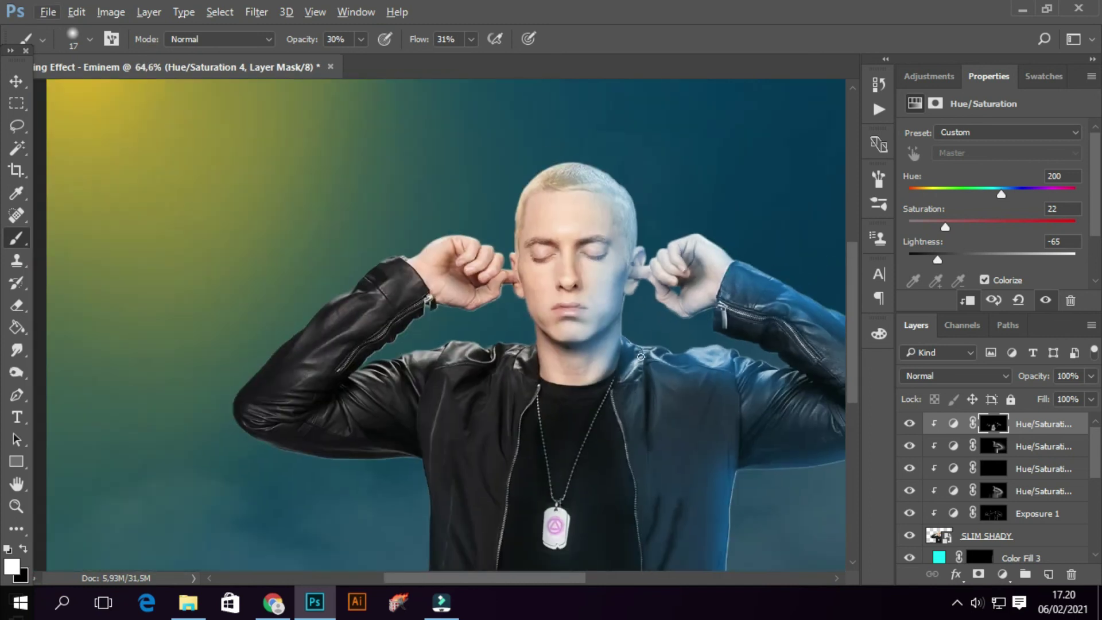
scroll(504, 365, "down", 2)
scroll(503, 312, "up", 5)
Tint the hand's lower edge near the cuff and dab tint onto the fingers.
left_click_drag(516, 161, 511, 235)
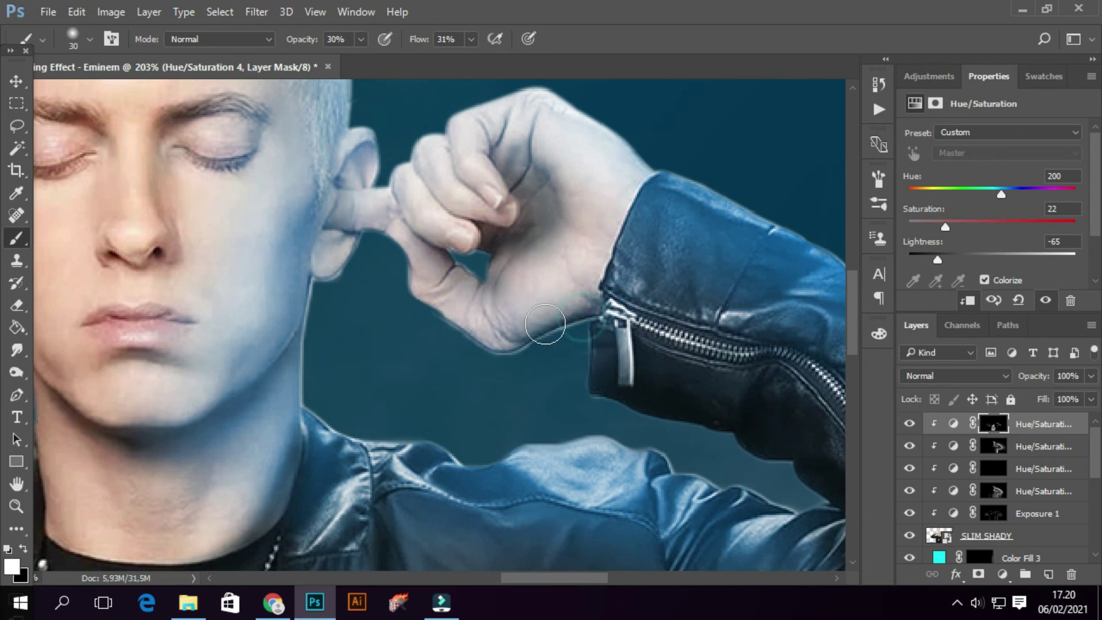
left_click_drag(591, 319, 449, 308)
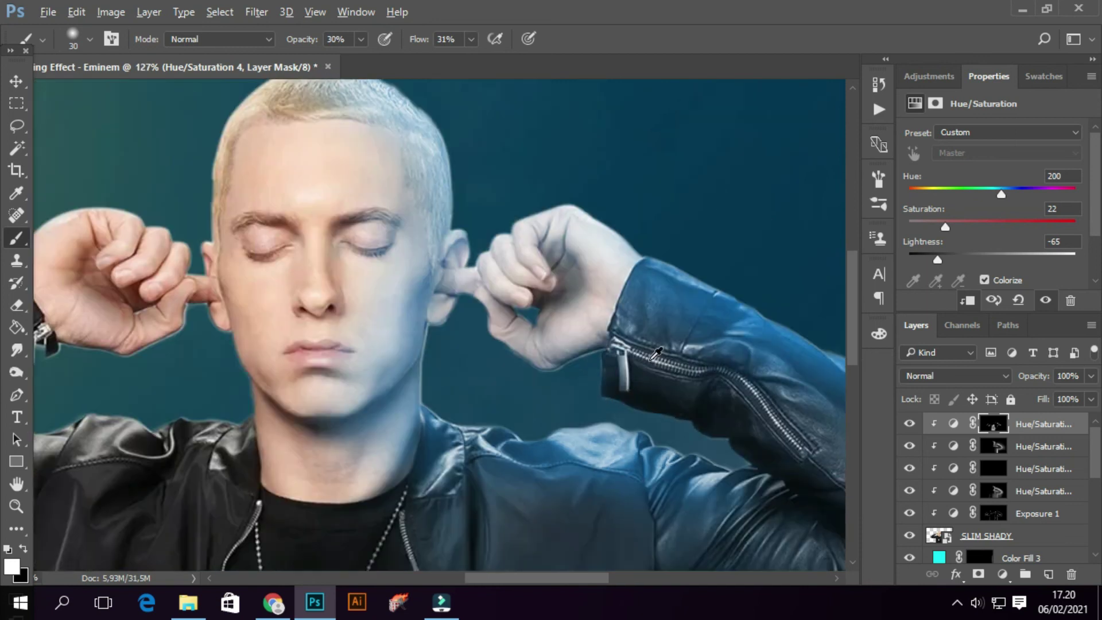
scroll(645, 398, "down", 2)
scroll(694, 374, "down", 2)
scroll(660, 367, "down", 3)
scroll(402, 241, "up", 2)
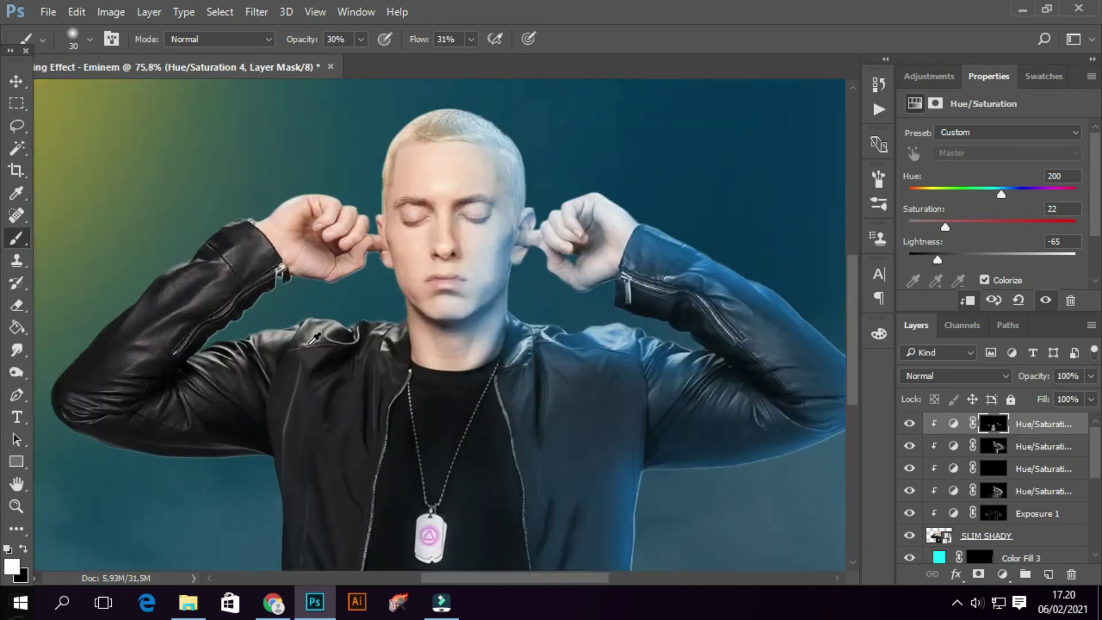
scroll(379, 229, "up", 1)
scroll(374, 223, "up", 2)
scroll(373, 223, "up", 1)
left_click(375, 213)
left_click(271, 283)
left_click(305, 163)
scroll(404, 231, "down", 2, "alt")
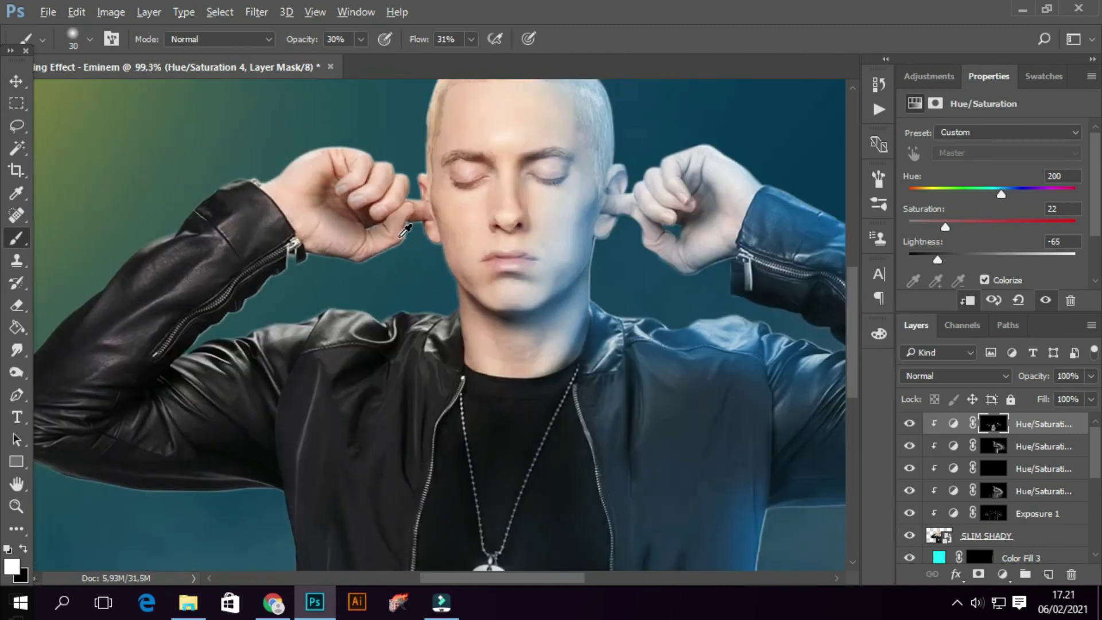
scroll(405, 230, "down", 3, "alt")
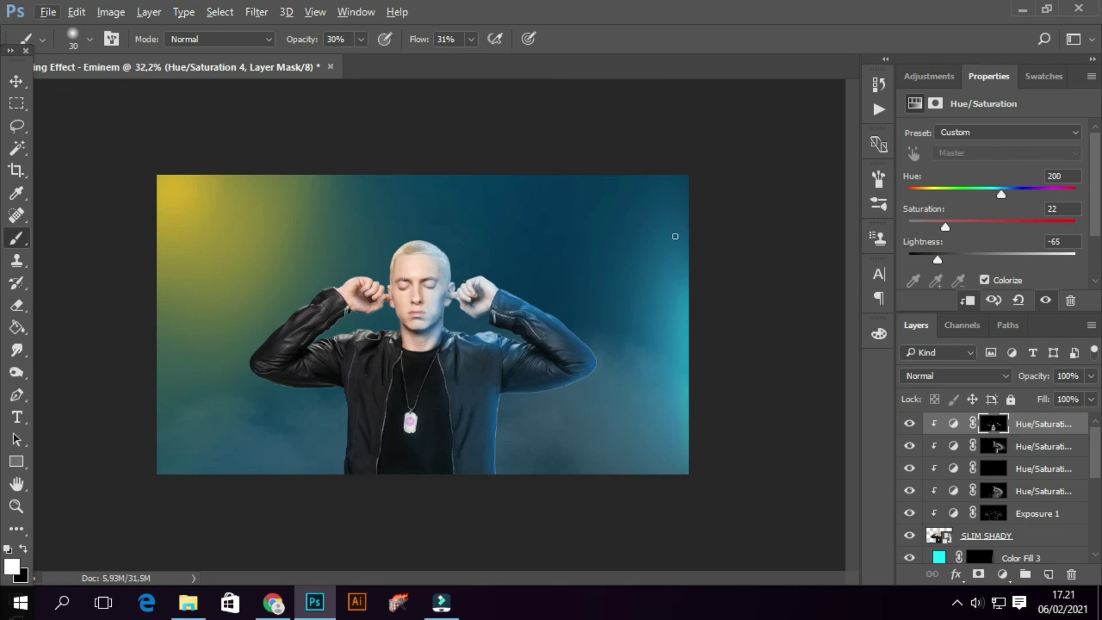
Add a Hue/Saturation layer clipped to Eminem, colorized at hue 54 and saturation 36.
left_click(1003, 574)
left_click(976, 361)
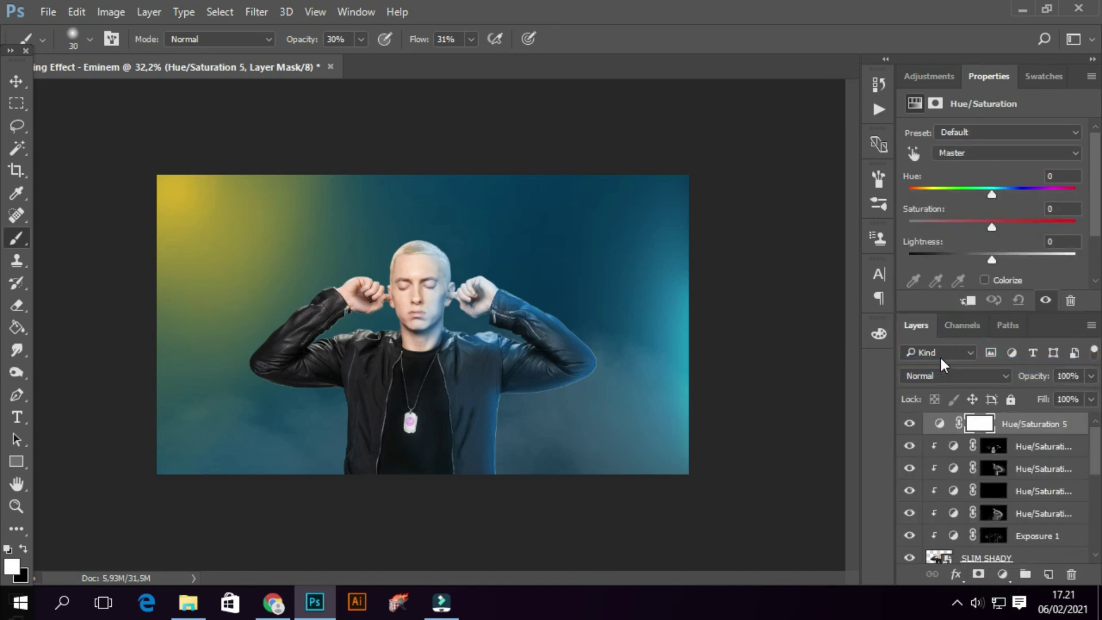
left_click(985, 280)
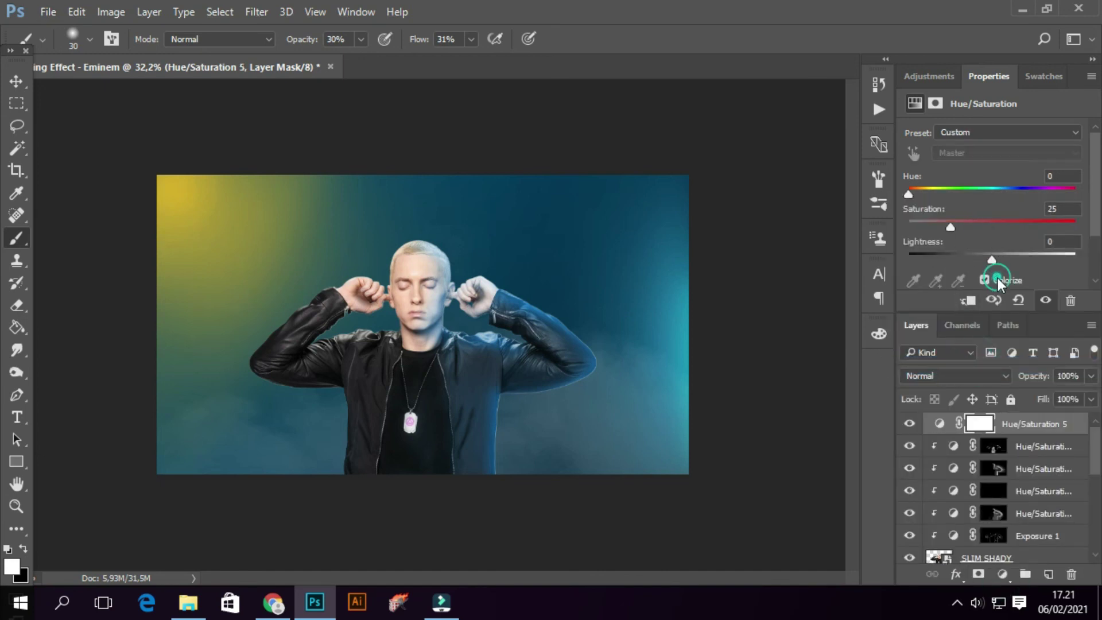
left_click(969, 300)
left_click_drag(911, 195, 935, 195)
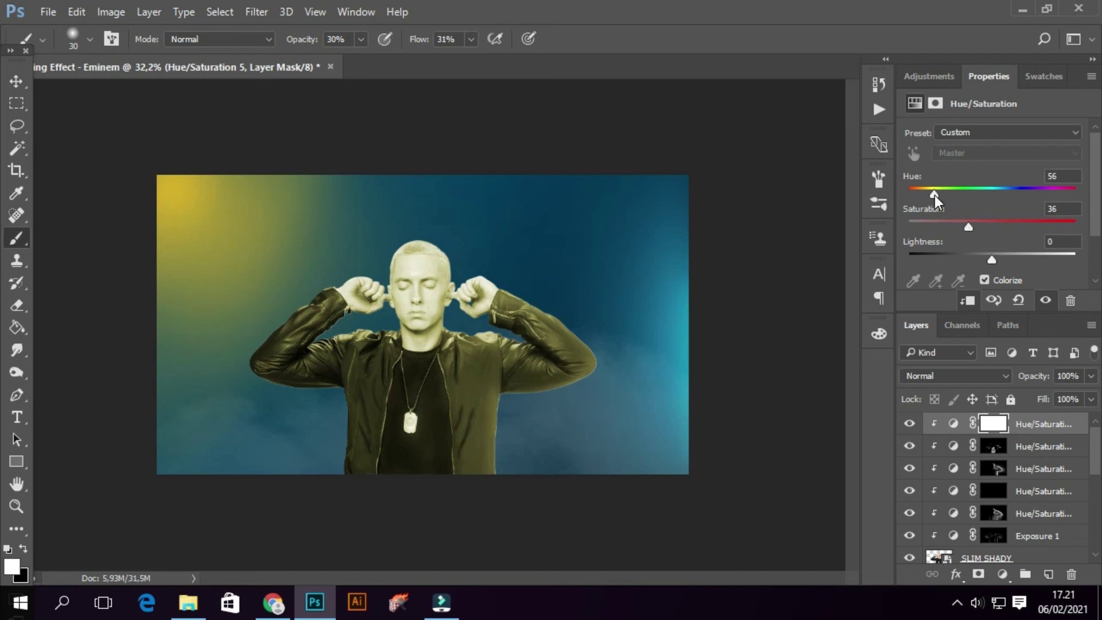
Invert the yellow mask, then paint it back on the left arm with a large brush at 10% flow.
key("ctrl+i")
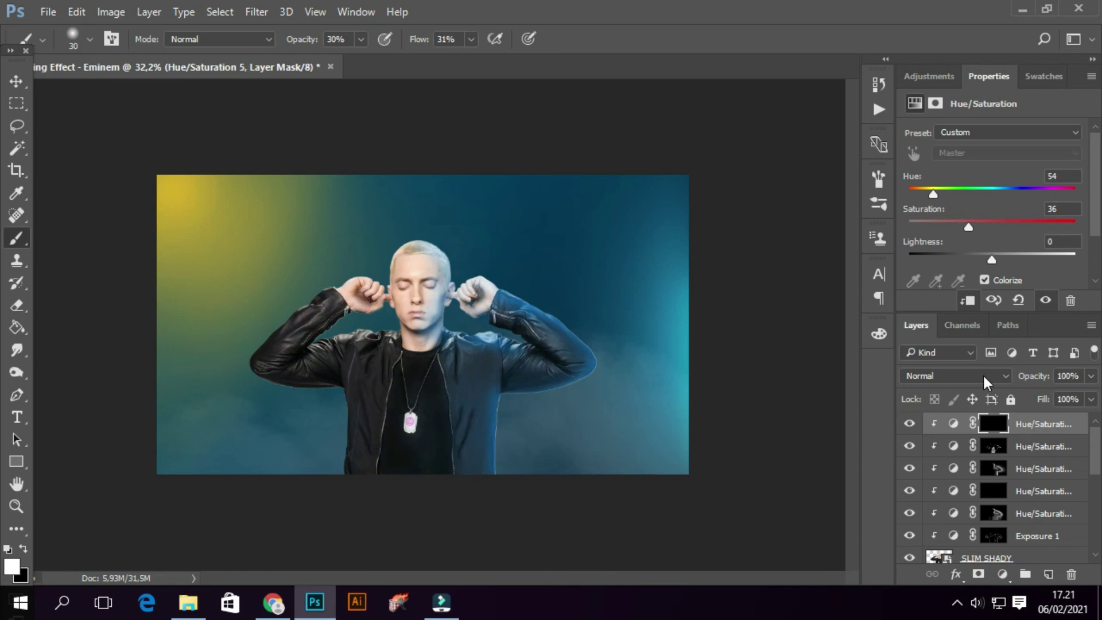
key("bracketright")
key("bracketright")
key("bracketright")
left_click_drag(457, 60, 453, 59)
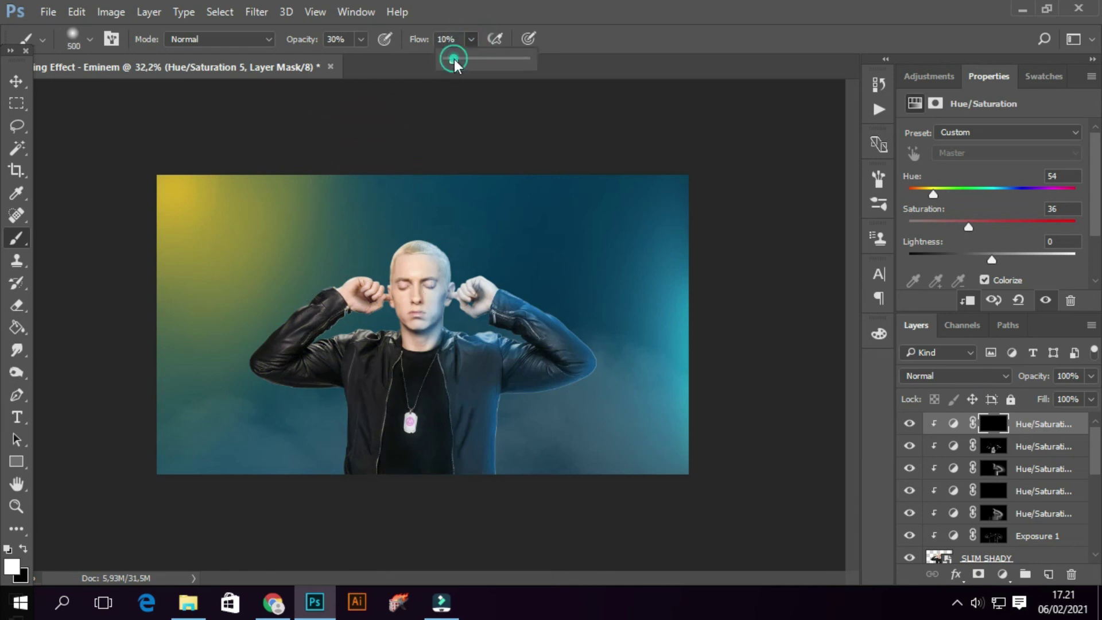
left_click(360, 39)
left_click_drag(336, 468, 330, 324)
scroll(330, 324, "up", 3)
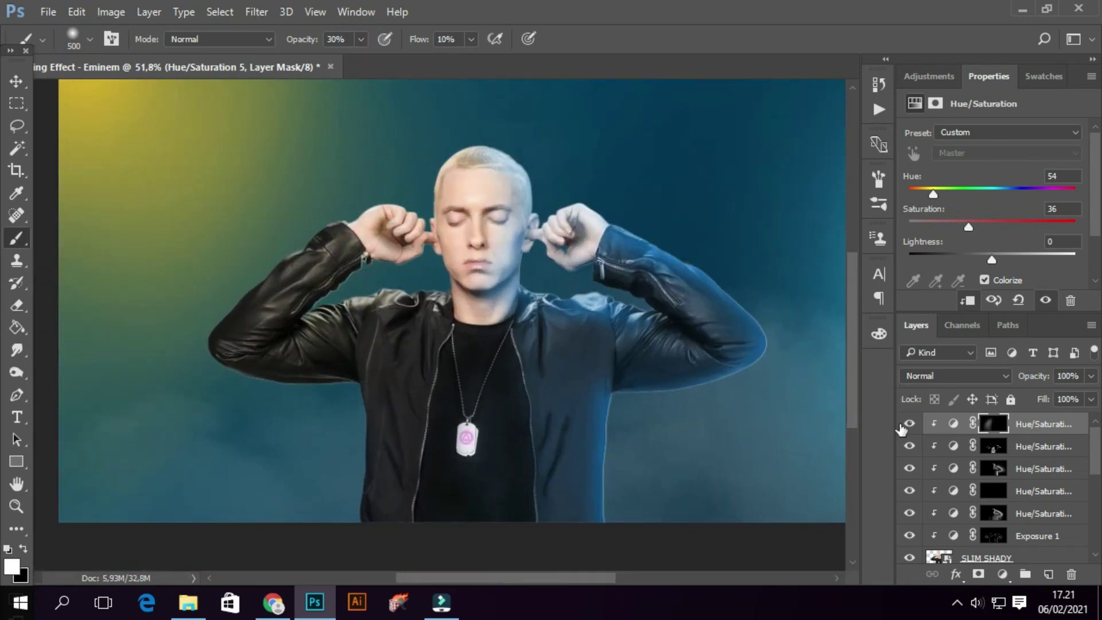
left_click(910, 424)
With a 300 px brush at 21% flow, paint yellow along the left arm and forearm.
key("bracketleft")
key("bracketleft")
key("bracketleft")
key("bracketleft")
key("bracketleft")
left_click(467, 39)
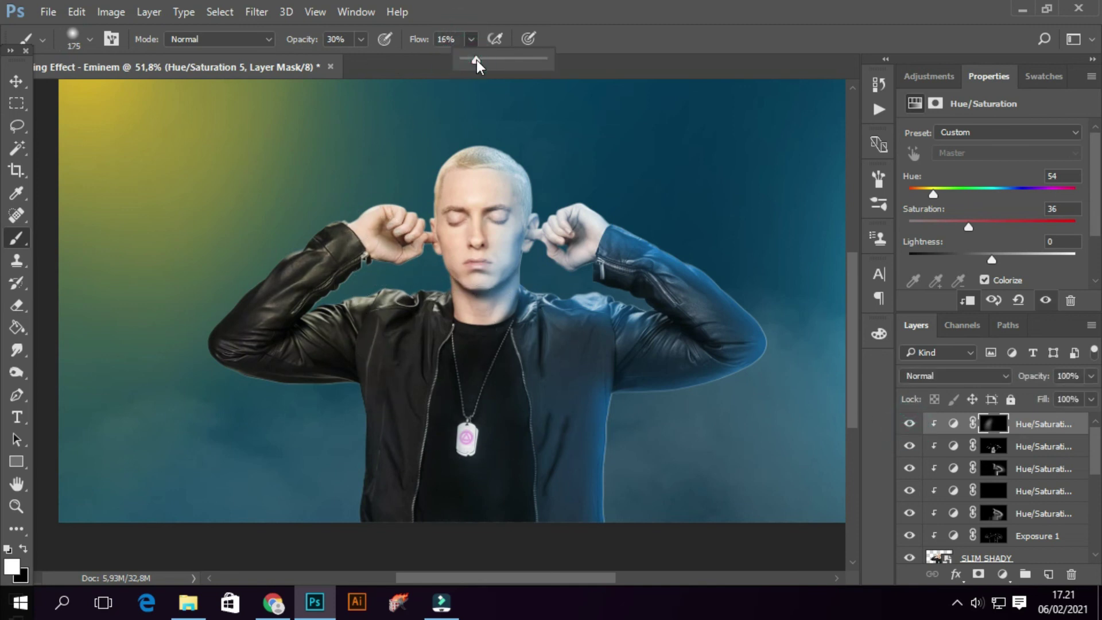
left_click_drag(481, 61, 482, 61)
left_click(364, 222)
left_click(283, 349)
left_click(314, 267)
left_click_drag(250, 304, 315, 241)
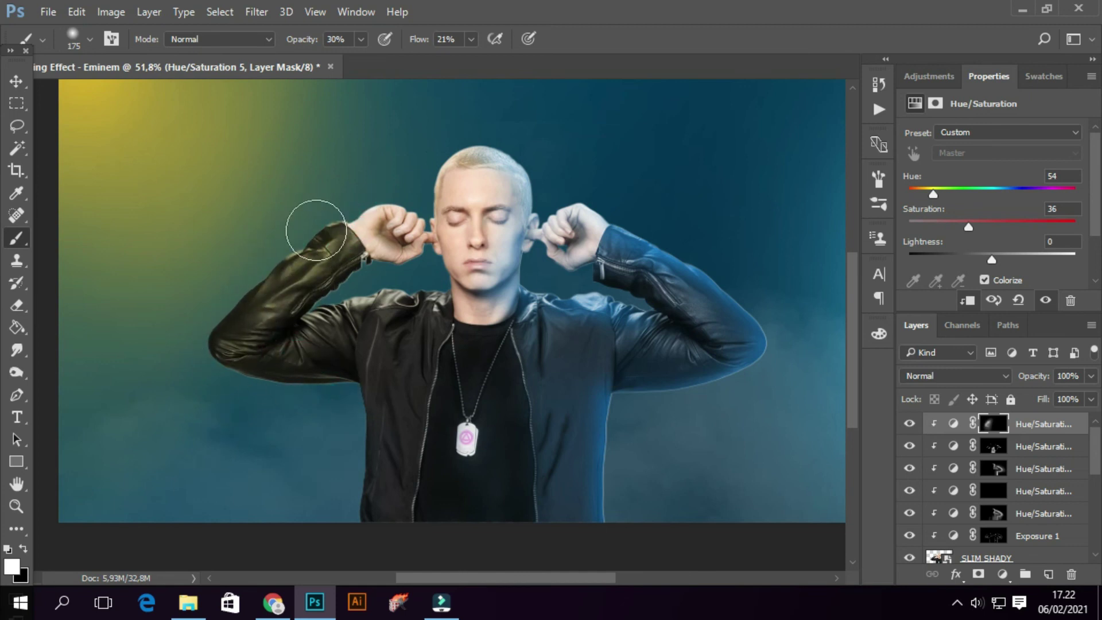
mouse_move(356, 397)
left_mouse_down()
mouse_move(466, 230)
mouse_move(495, 366)
left_mouse_up()
Paint yellow onto the jacket's left chest at 55% opacity, then the jacket front at 77%.
left_click(505, 184)
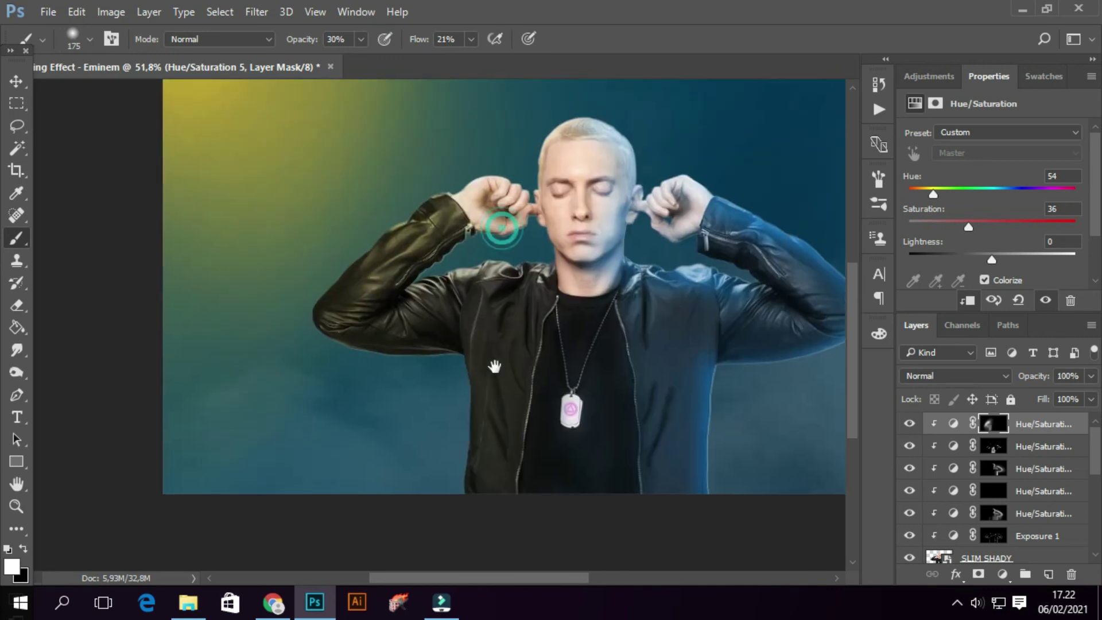
left_click_drag(362, 39, 380, 84)
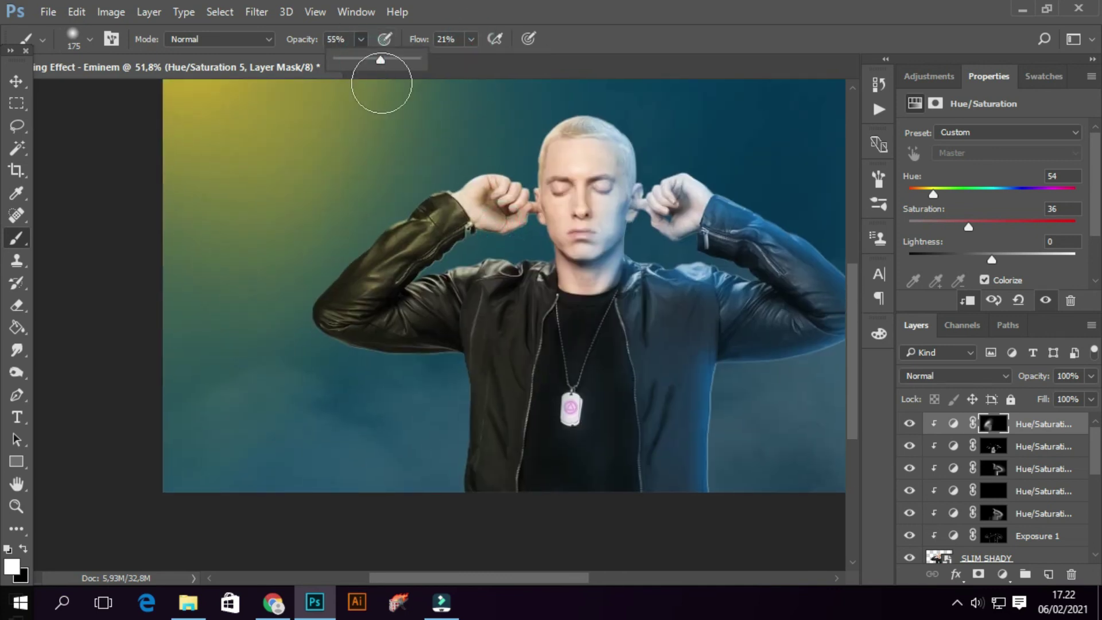
left_click(451, 172)
left_click(361, 268)
left_click(437, 363)
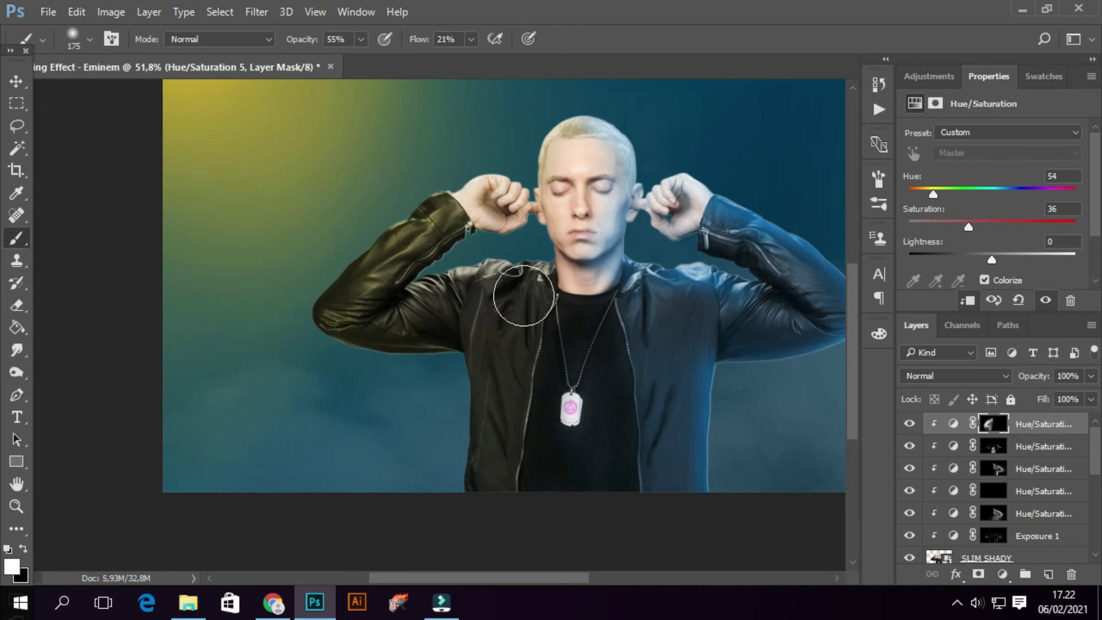
scroll(522, 287, "down", 5)
left_click(361, 40)
left_click_drag(360, 49, 379, 50)
left_click(525, 207)
left_click(544, 167)
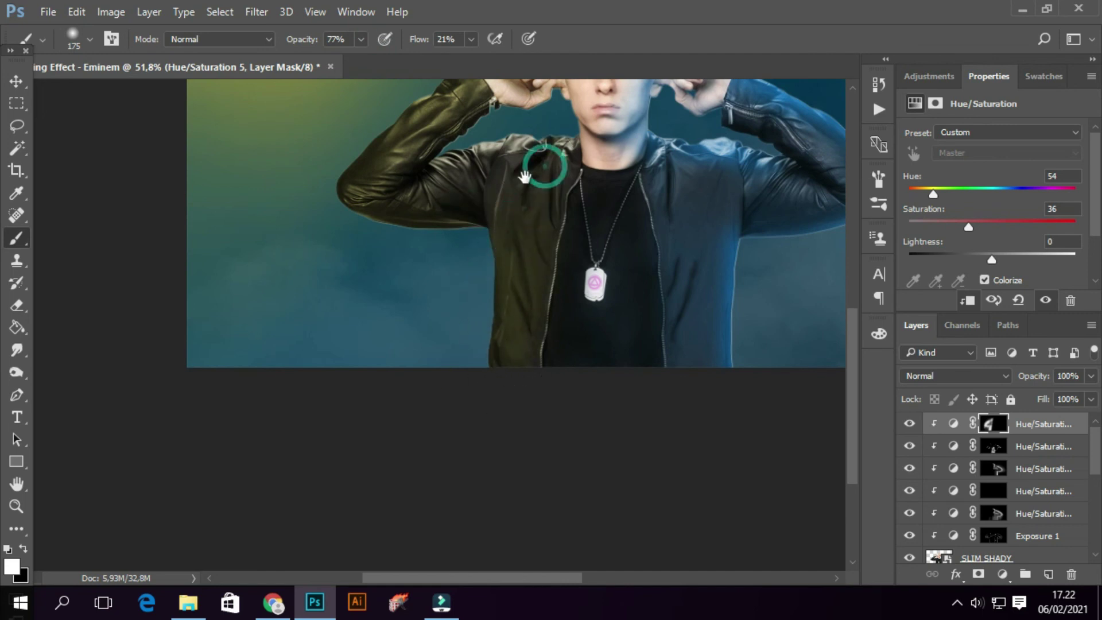
Switch to black with a smaller brush and erase the yellow from parts of the sleeve.
scroll(525, 177, "down", 3)
left_click(438, 217)
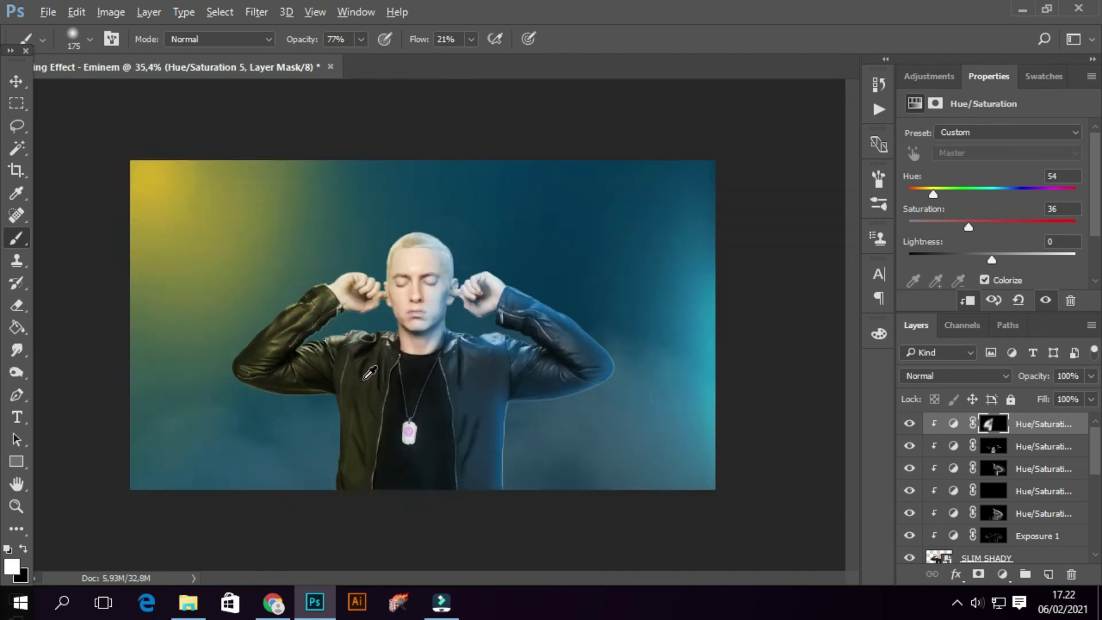
scroll(369, 374, "up", 3)
scroll(345, 359, "down", 2)
scroll(356, 373, "up", 3)
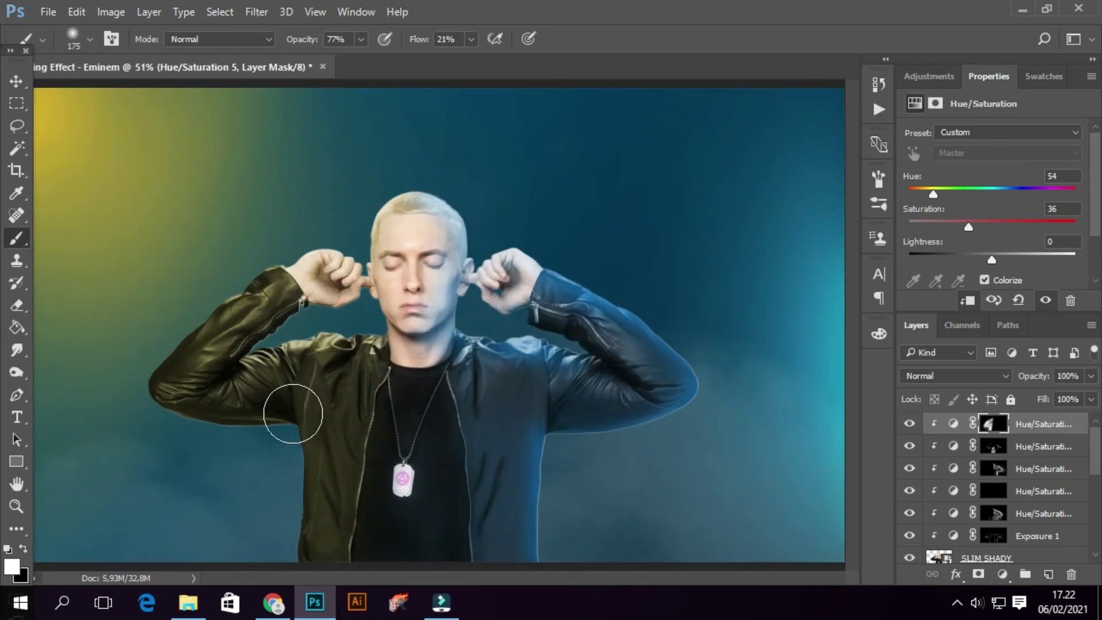
scroll(292, 392, "down", 1)
scroll(254, 413, "up", 1)
scroll(246, 394, "up", 2)
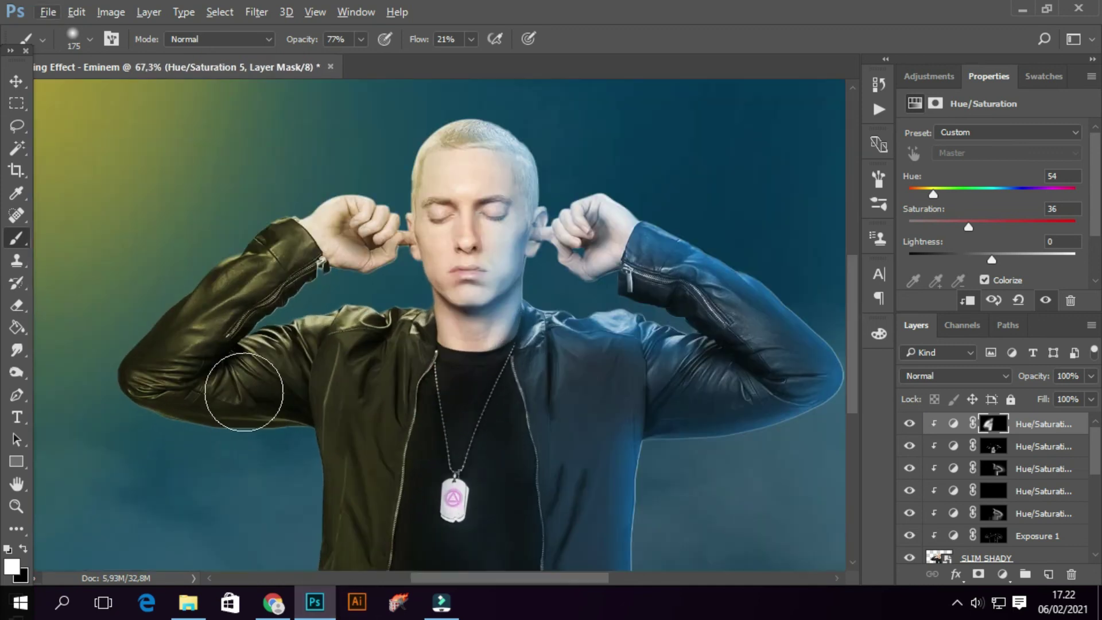
key("x")
scroll(254, 389, "up", 3)
key("bracketleft")
key("bracketleft")
key("bracketleft")
left_click_drag(327, 369, 382, 319)
mouse_move(230, 426)
left_mouse_down()
mouse_move(343, 451)
mouse_move(396, 427)
left_mouse_up()
scroll(342, 450, "down", 3)
Switch back to white and touch up the yellow along the sleeve and jacket shoulder.
key("x")
left_click_drag(412, 379, 470, 368)
left_click(533, 364)
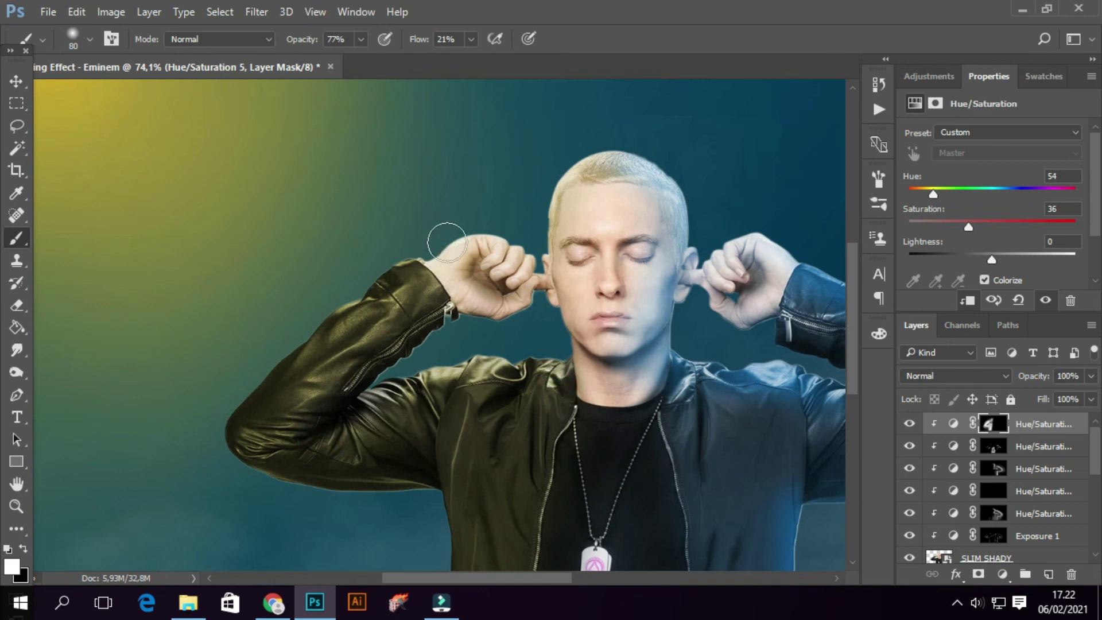
left_click(324, 315)
left_click(241, 450)
scroll(377, 500, "down", 3)
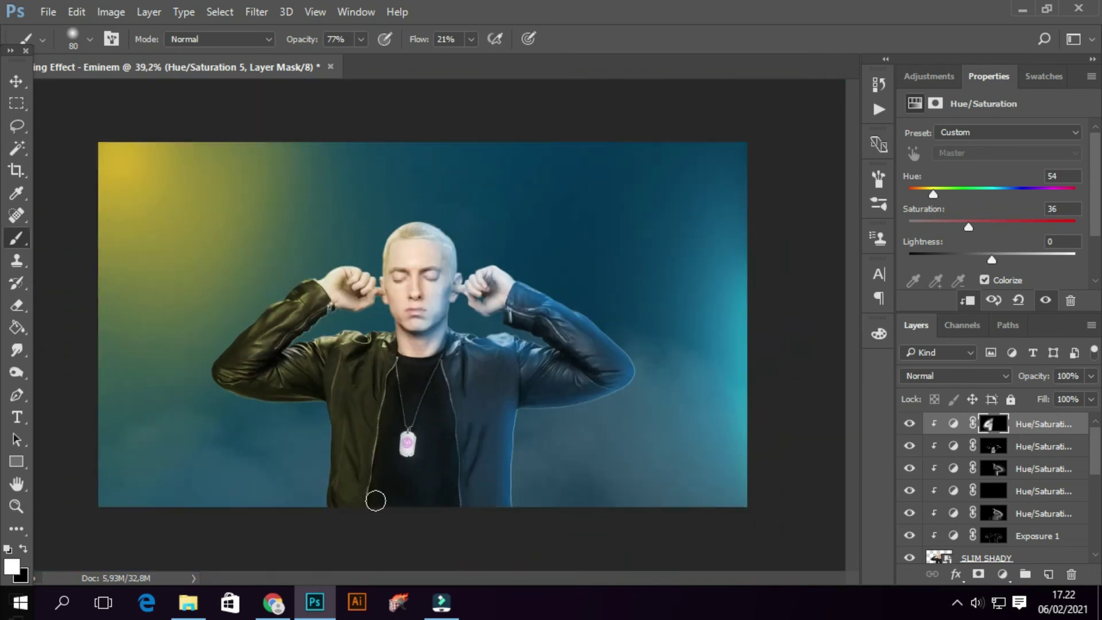
scroll(294, 395, "up", 2)
scroll(306, 397, "down", 2)
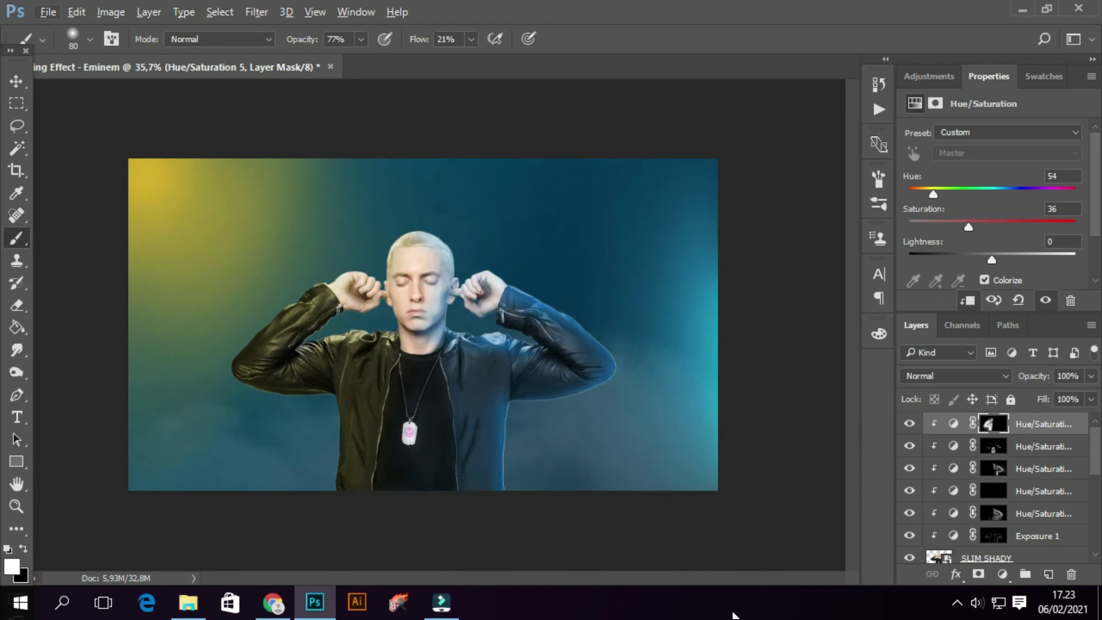
left_click(1003, 574)
Add a clipped, colorized Hue/Saturation layer at hue 41, saturation 75, lightness +11.
left_click(984, 375)
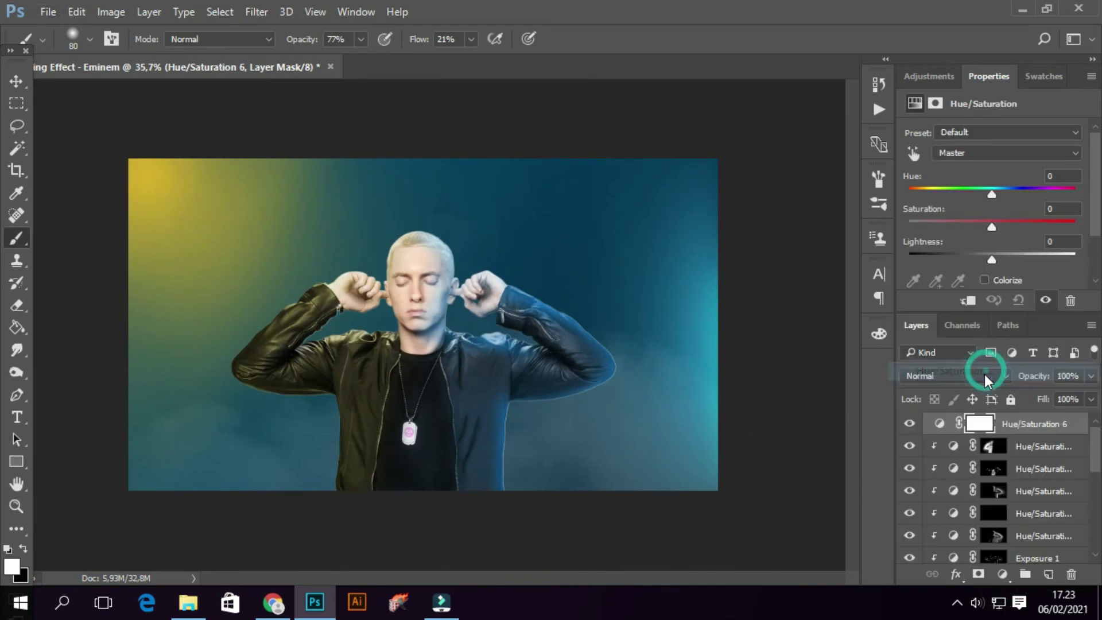
left_click(1002, 280)
left_click(969, 300)
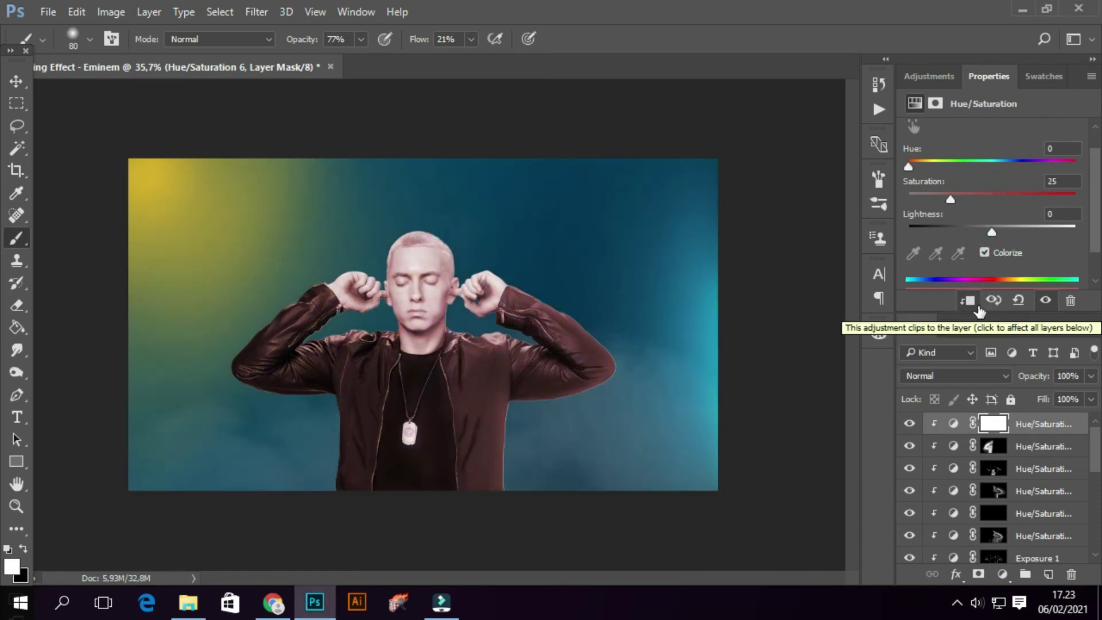
left_click_drag(909, 167, 928, 166)
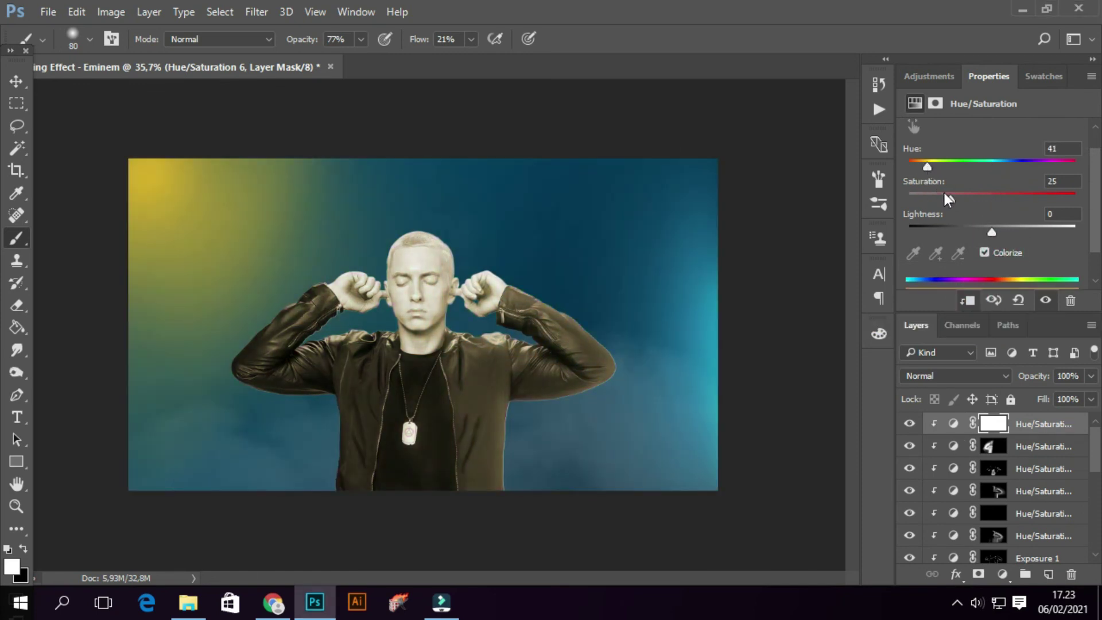
mouse_move(971, 201)
left_mouse_down()
mouse_move(1022, 201)
mouse_move(1001, 232)
left_mouse_up()
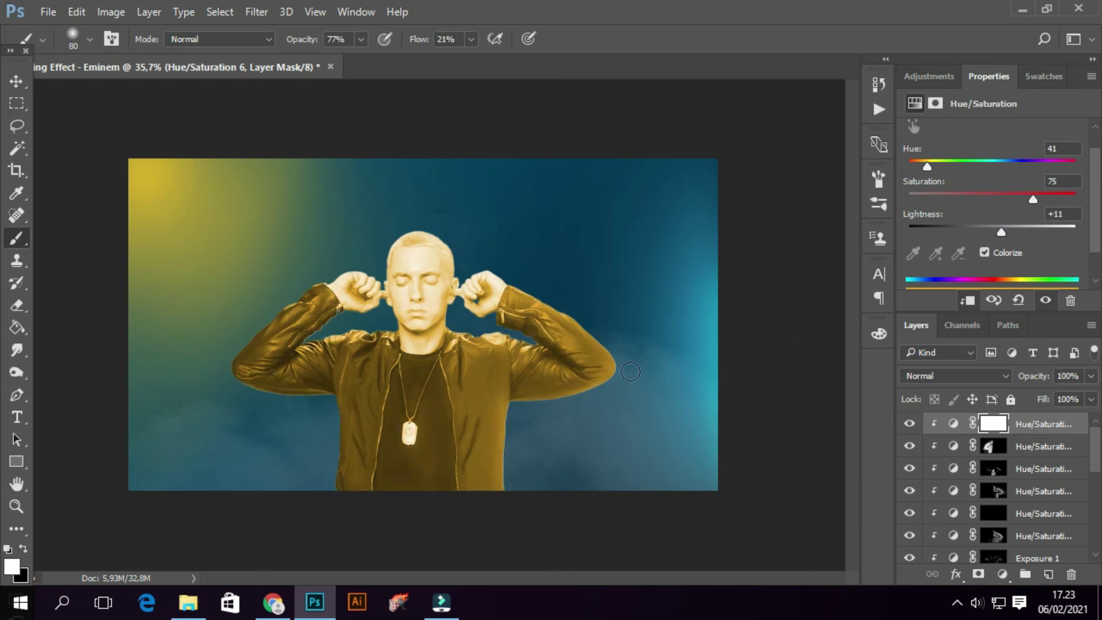
scroll(287, 367, "up", 5)
scroll(435, 263, "down", 3)
Invert its mask to hide the gold, then paint gold onto the jacket edge at 55% opacity.
key("ctrl+i")
key("5")
key("5")
left_click_drag(362, 202, 241, 374)
scroll(344, 373, "down", 5)
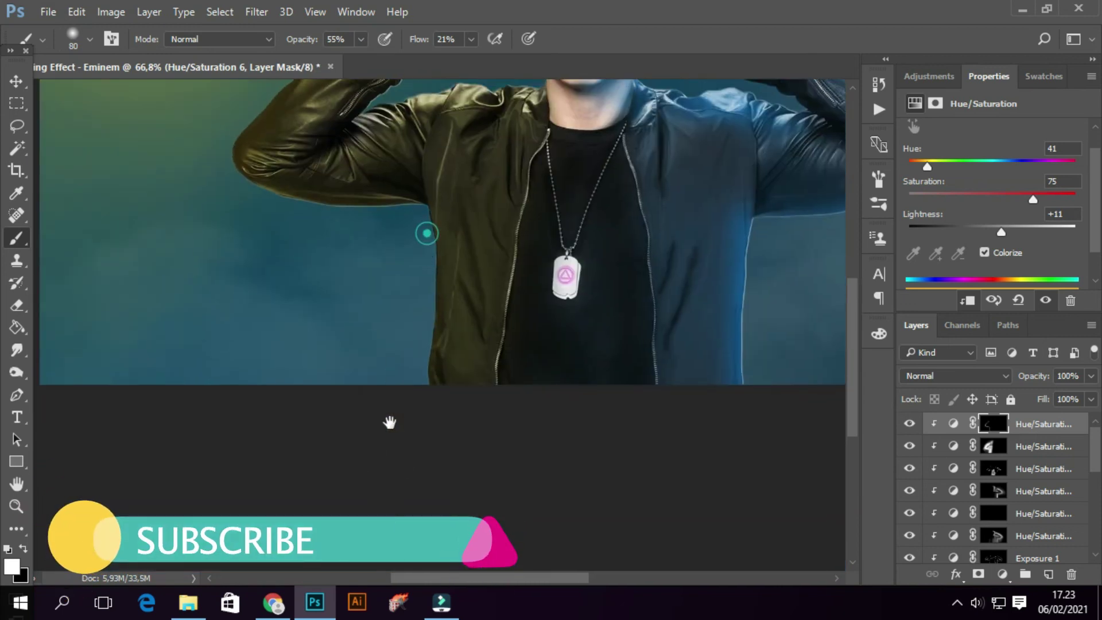
With lower opacity and a larger brush, paint the gold tint along the left sleeve and cuff.
mouse_move(362, 39)
left_mouse_down()
mouse_move(343, 52)
mouse_move(393, 67)
mouse_move(499, 60)
left_mouse_up()
key("]")
key("]")
key("]")
scroll(497, 202, "down", 3)
scroll(283, 274, "up", 4)
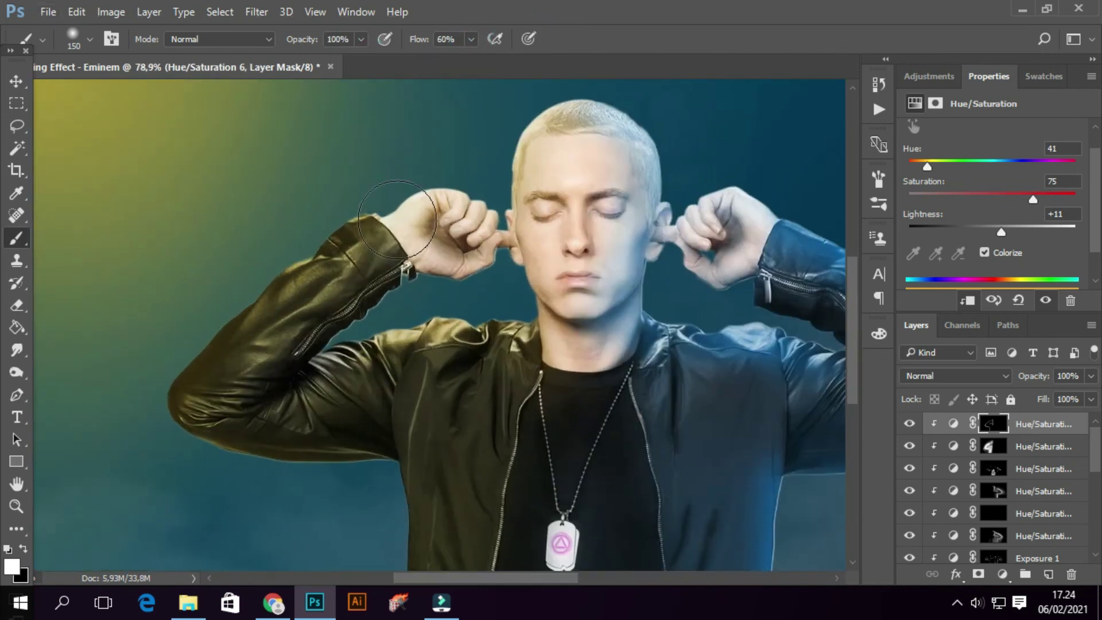
scroll(374, 189, "up", 2)
scroll(419, 153, "up", 2)
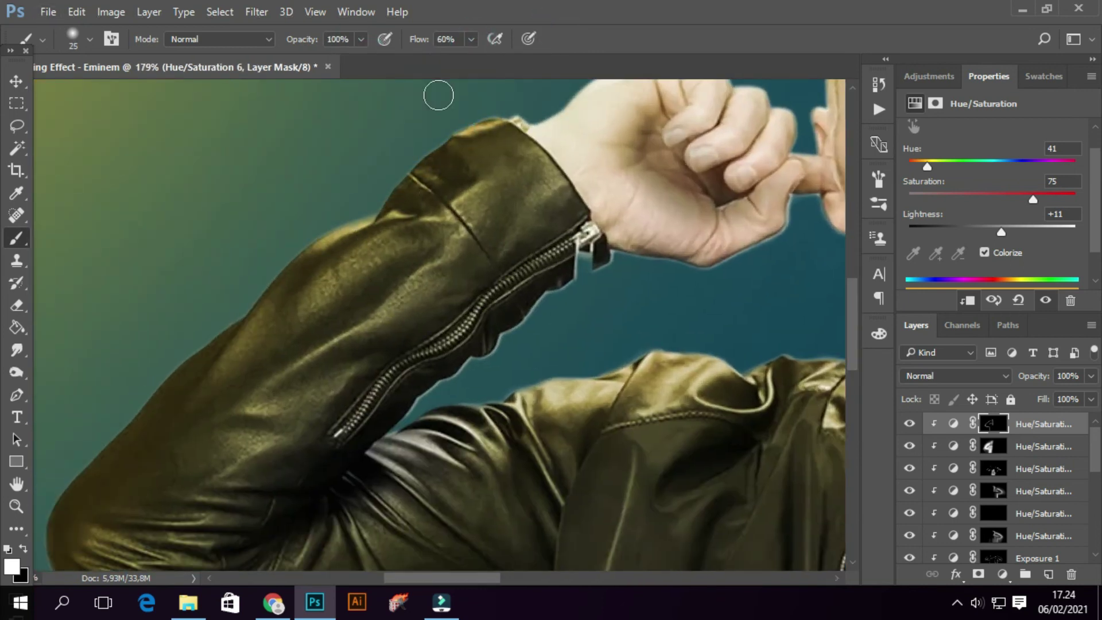
scroll(574, 259, "down", 6)
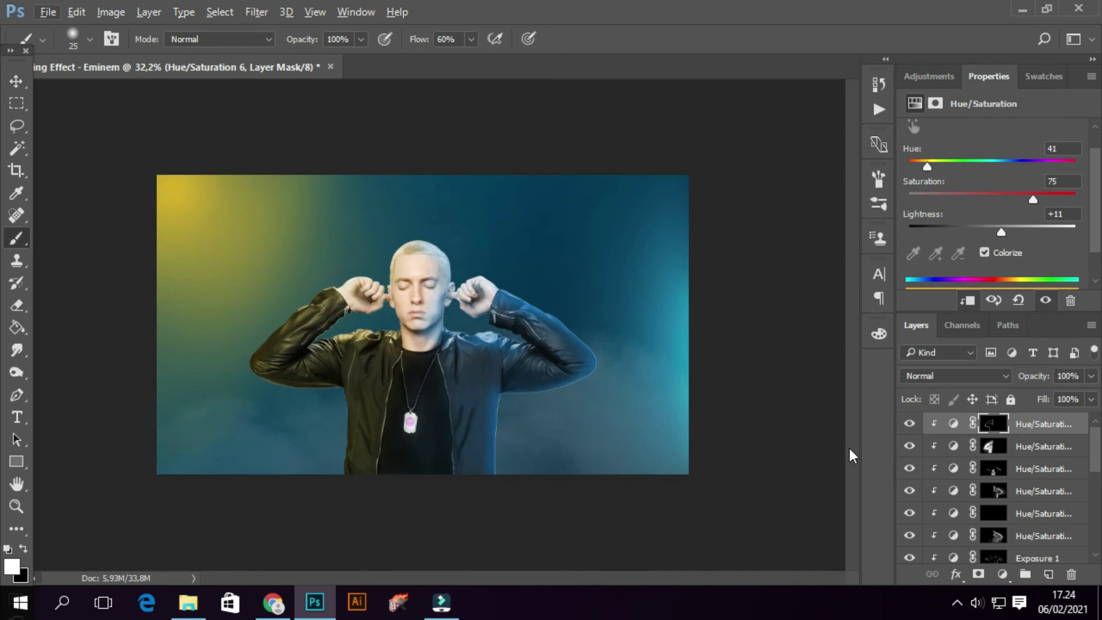
Add Hue/Saturation 7 clipped to Eminem, colorized at hue 41, saturation 38, lightness -48.
left_click(1002, 574)
left_click(984, 361)
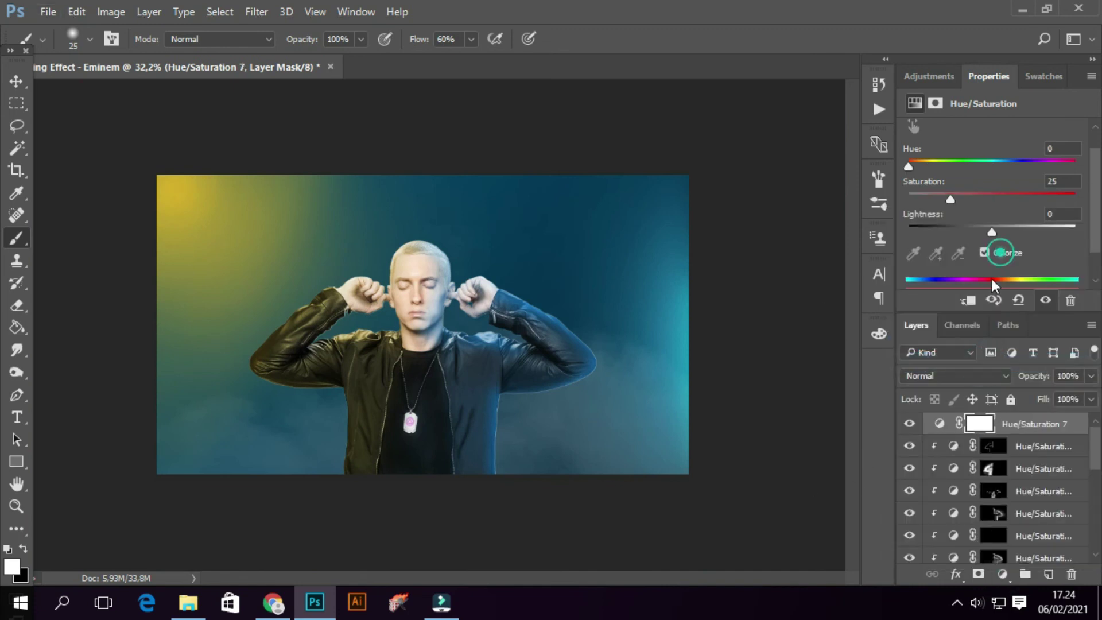
left_click(969, 301)
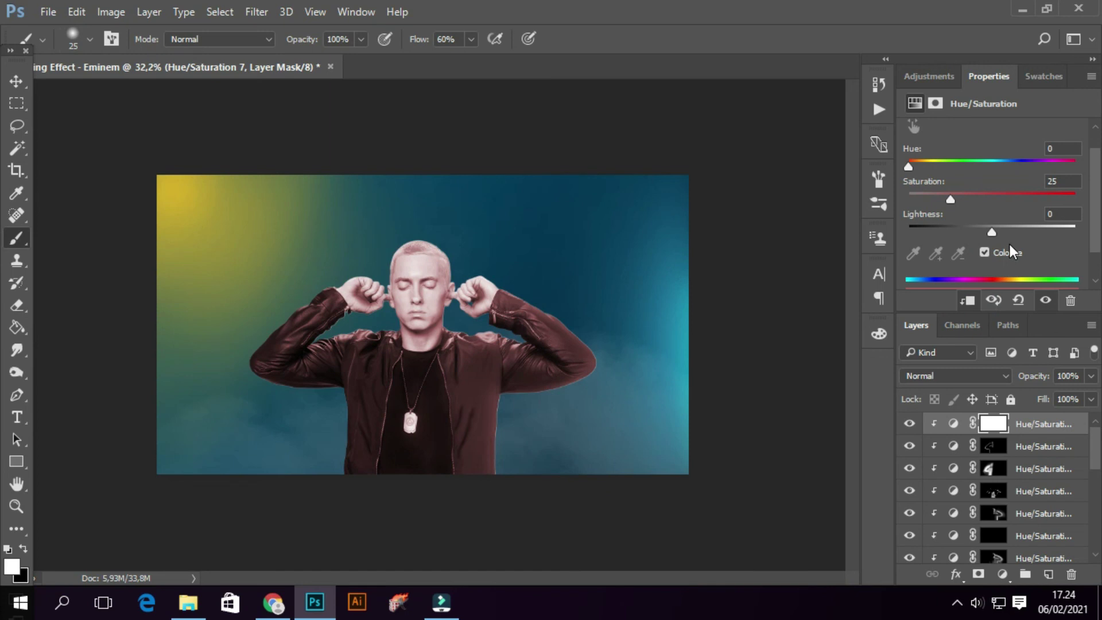
mouse_move(922, 165)
left_mouse_down()
mouse_move(938, 167)
mouse_move(927, 168)
left_mouse_up()
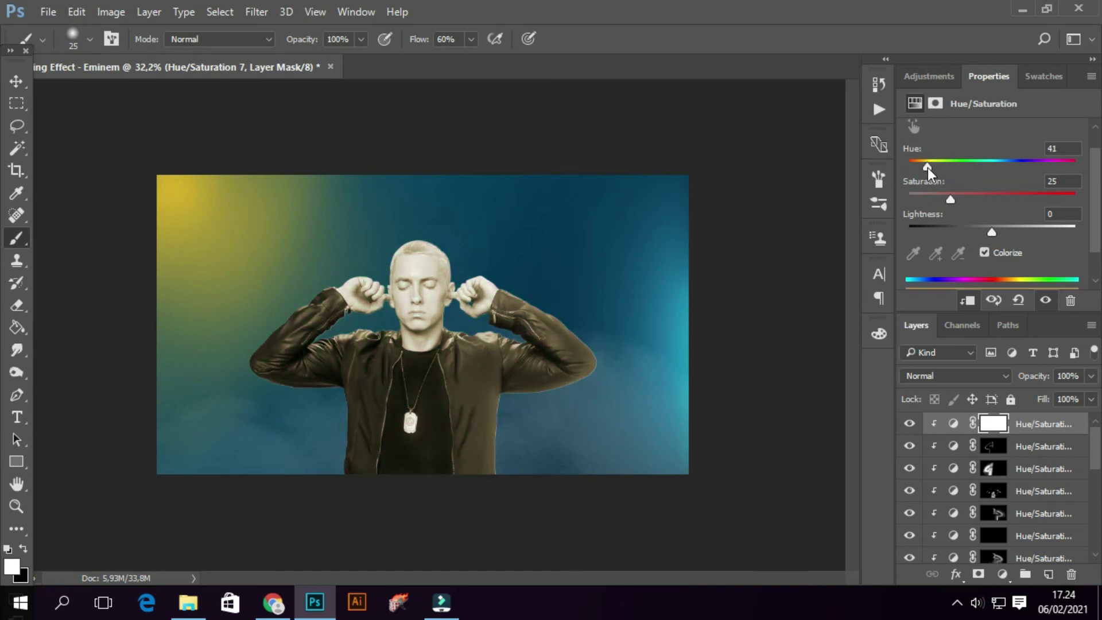
left_click_drag(975, 205, 953, 227)
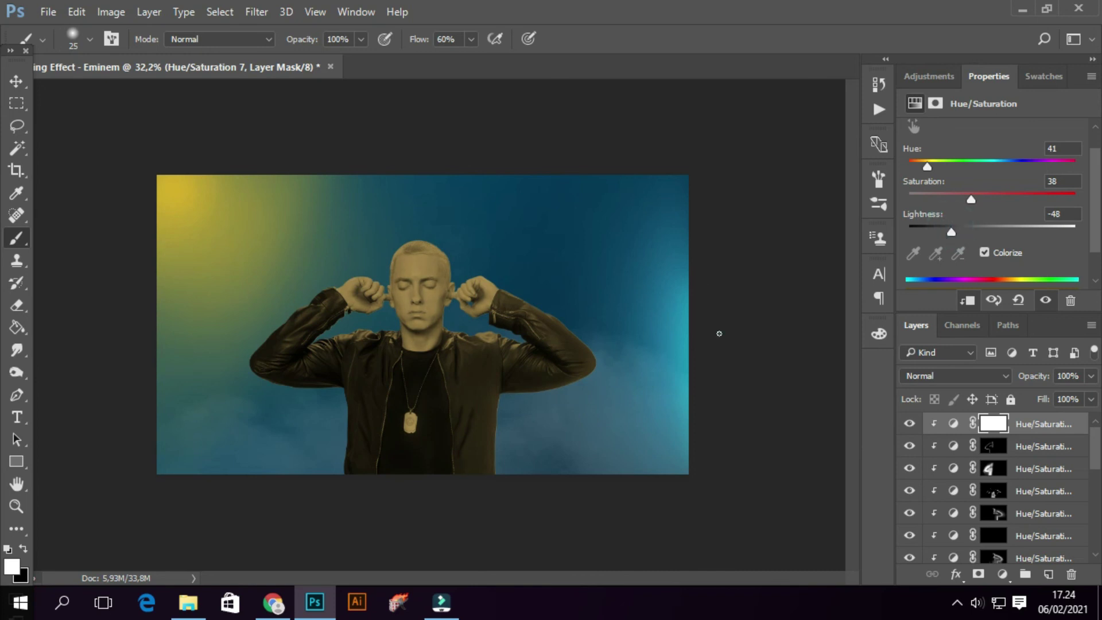
scroll(328, 284, "up", 5)
Invert the dark tint's mask and paint it back along the shoulder edge with a large brush.
key("ctrl+i")
key("bracketright")
key("bracketright")
key("bracketright")
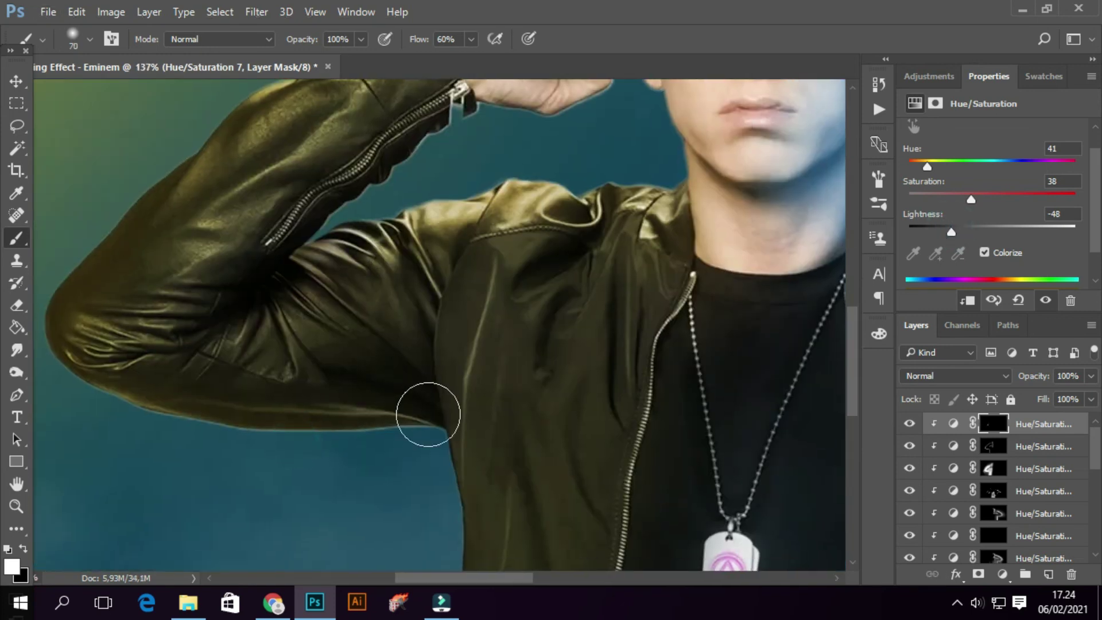
left_click_drag(206, 516, 201, 464)
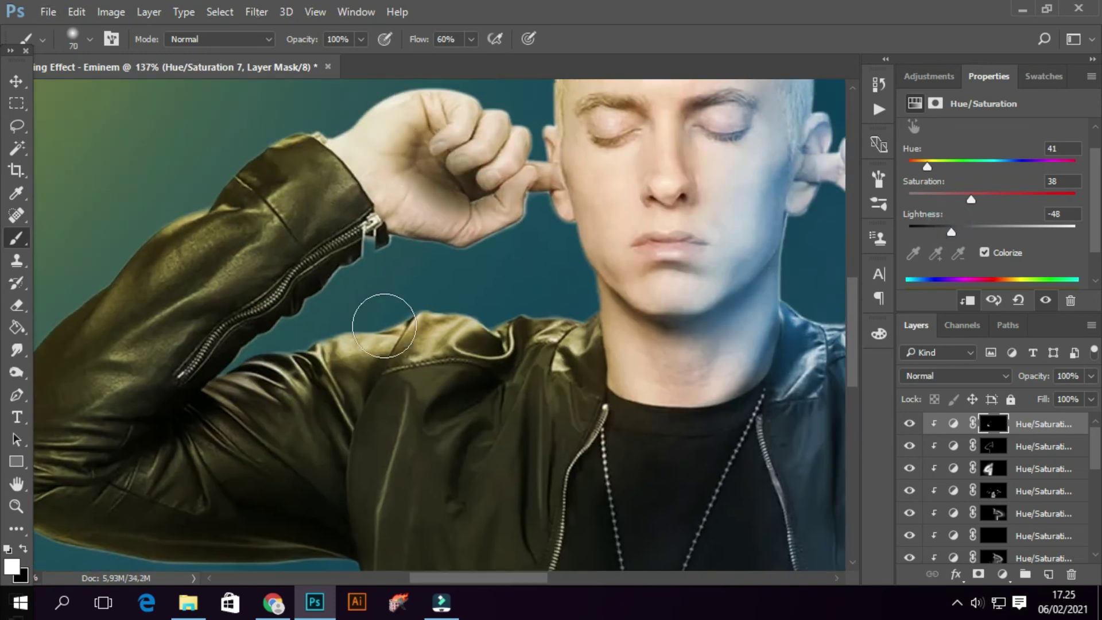
scroll(381, 312, "down", 2)
left_click_drag(442, 190, 453, 276)
Set brush opacity to 47% and shrink the brush for detail work on the left sleeve.
key("4")
key("7")
key("bracketleft")
key("bracketleft")
scroll(472, 370, "up", 2)
scroll(488, 351, "down", 3)
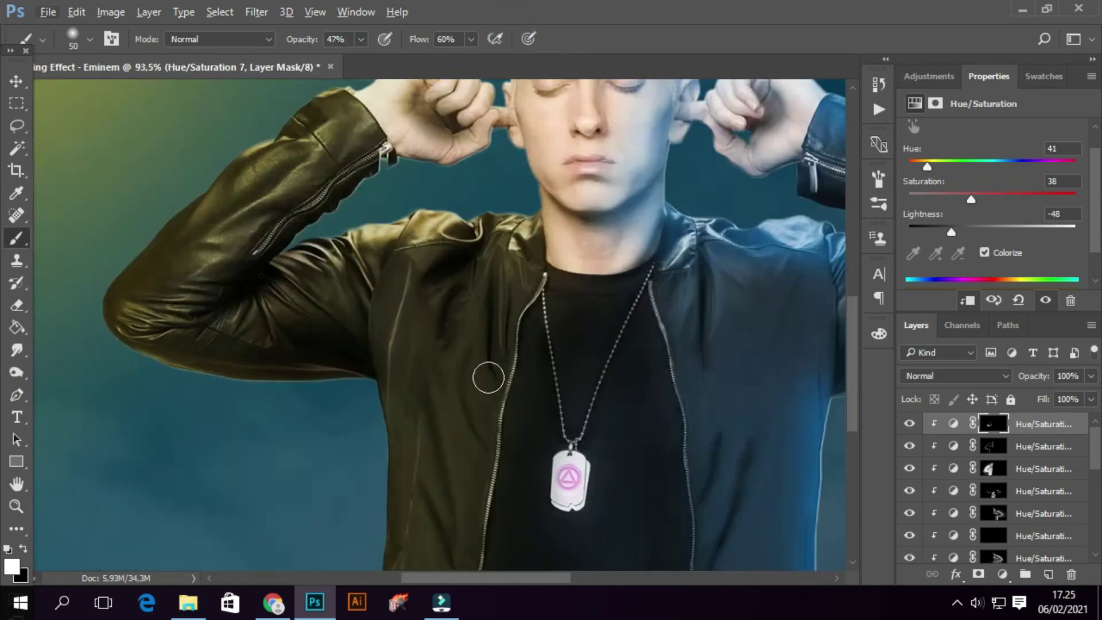
scroll(485, 374, "up", 2)
scroll(457, 339, "down", 2)
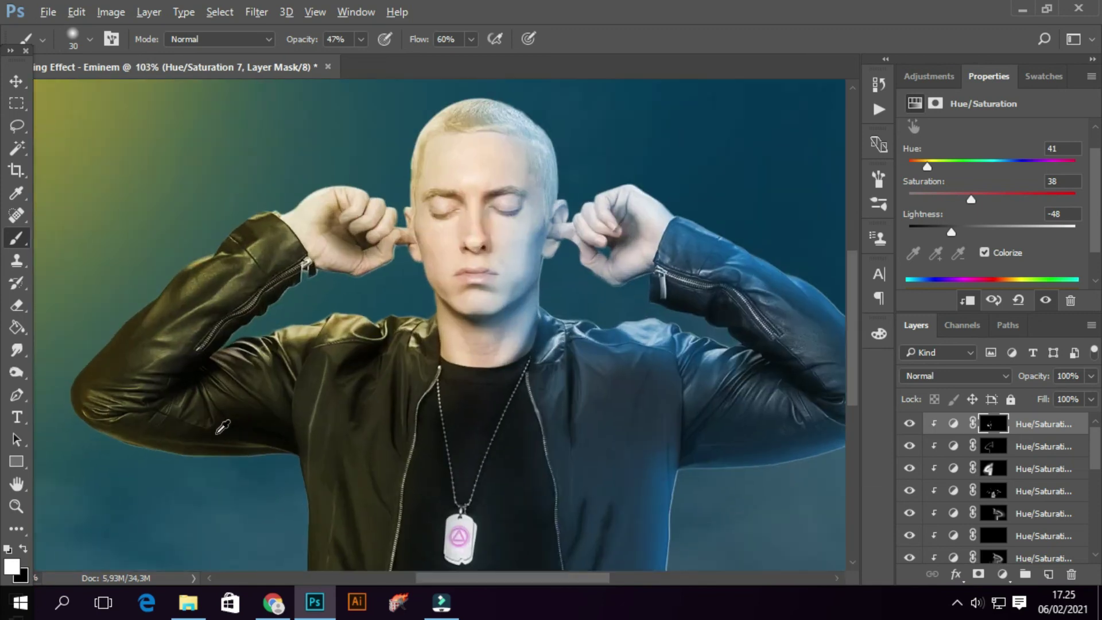
scroll(278, 463, "up", 3)
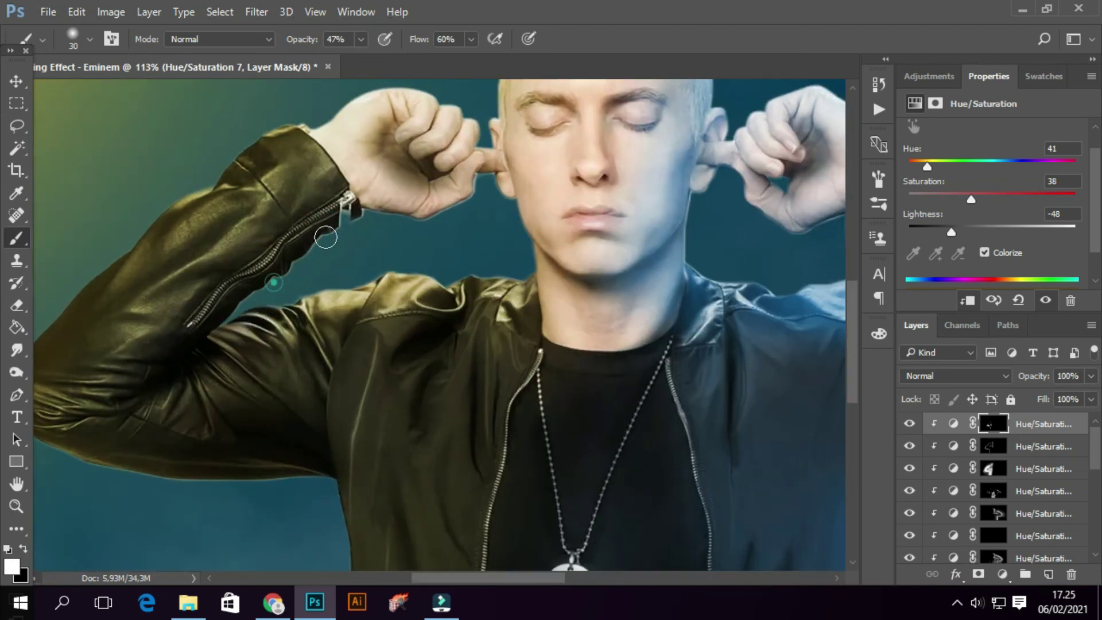
scroll(943, 492, "down", 3)
scroll(943, 493, "down", 1)
Open the SLIM SHADY cut-out, zoom to the sleeve zipper and ready a full-opacity brush on its mask.
double_click(944, 493)
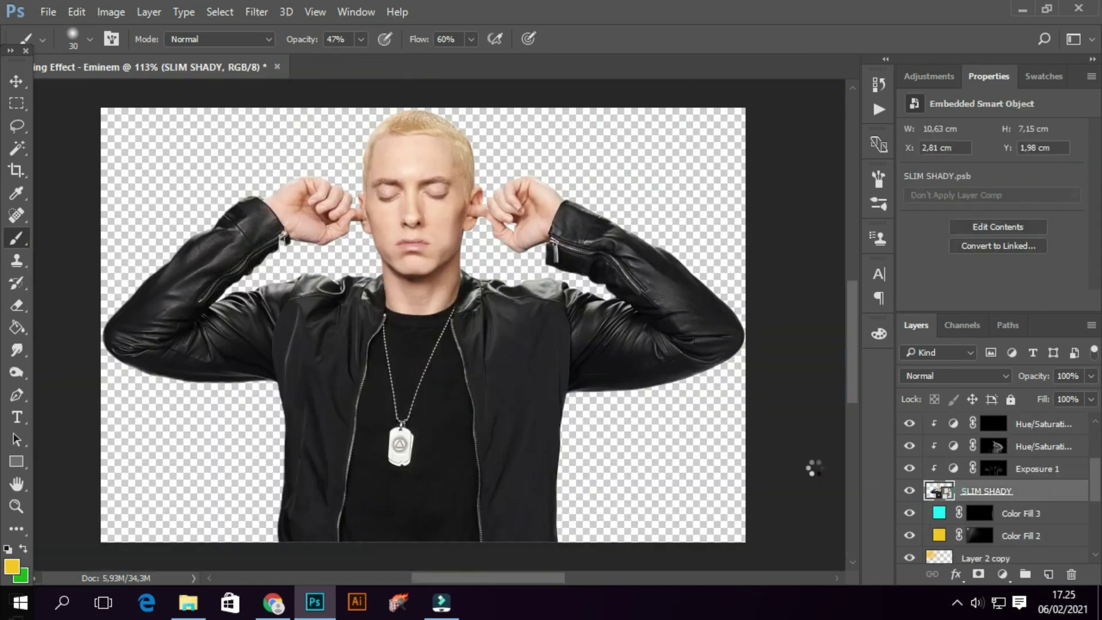
key("z")
scroll(443, 319, "up", 5)
left_click(443, 319, "alt")
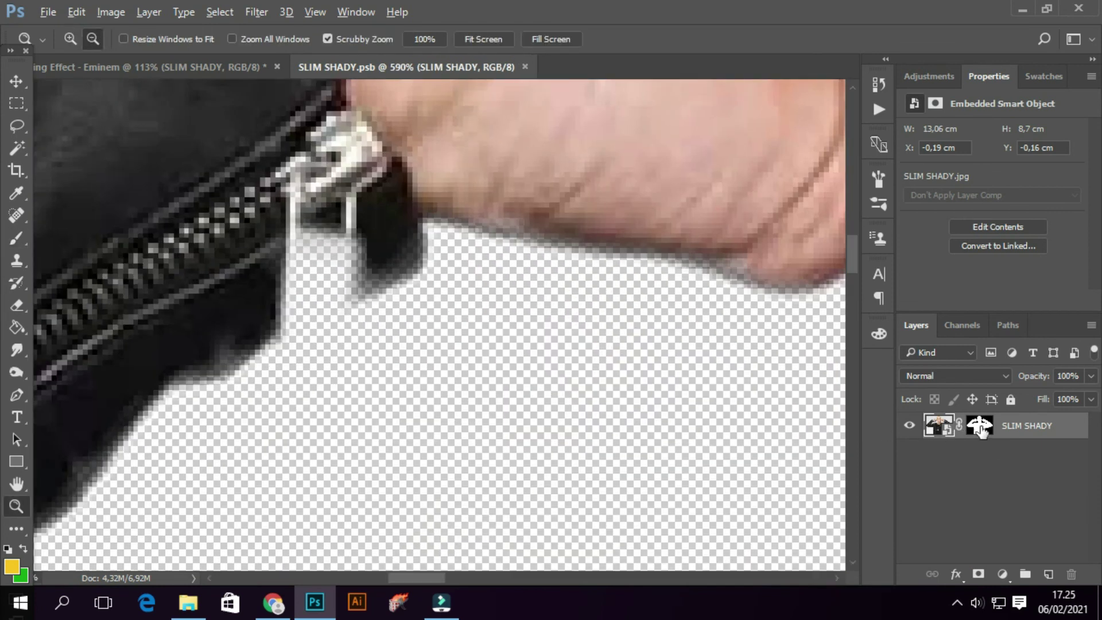
left_click(980, 426, "alt")
key("b")
mouse_move(360, 39)
left_mouse_down()
mouse_move(363, 64)
mouse_move(408, 59)
left_mouse_up()
left_click_drag(471, 39, 475, 62)
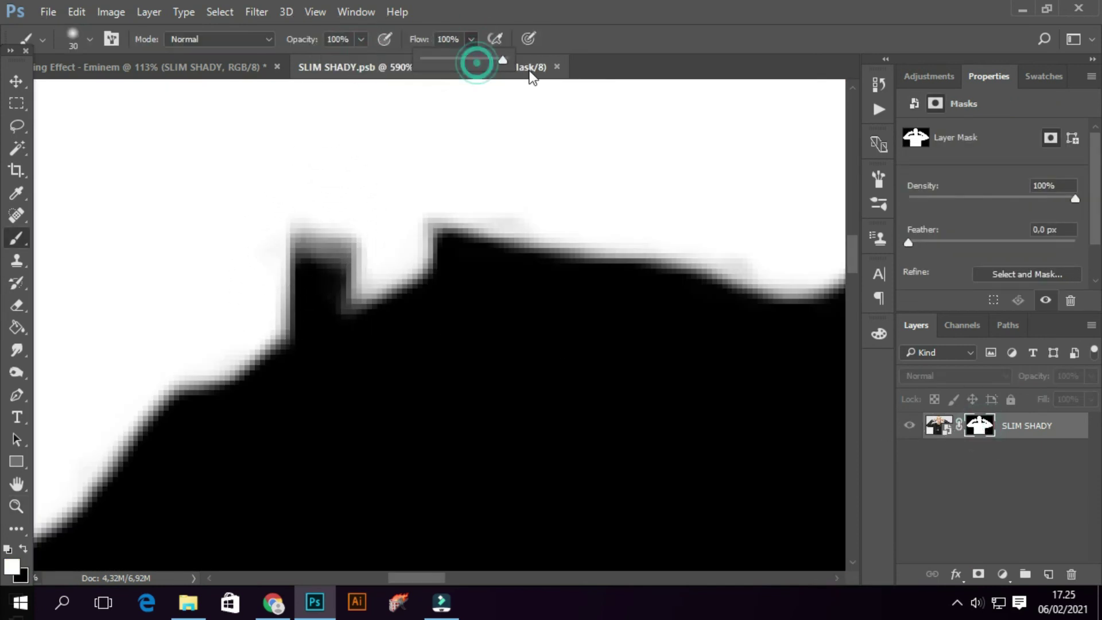
Paint white over the zipper notch in the mask with a size-10 brush and save the cut-out.
left_click_drag(304, 276, 327, 226)
right_click(301, 227)
left_click_drag(409, 277, 339, 271)
left_click(270, 257)
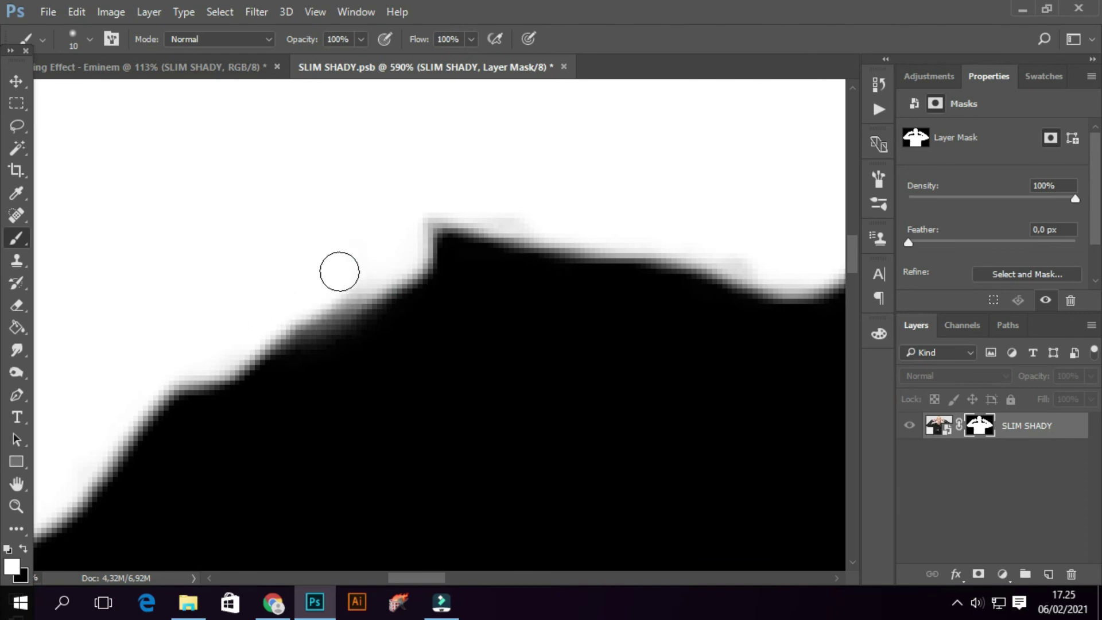
left_click(48, 12)
left_click(86, 153)
Restore the lower part of the zipper pull on the mask and save the cut-out again.
left_click(155, 67)
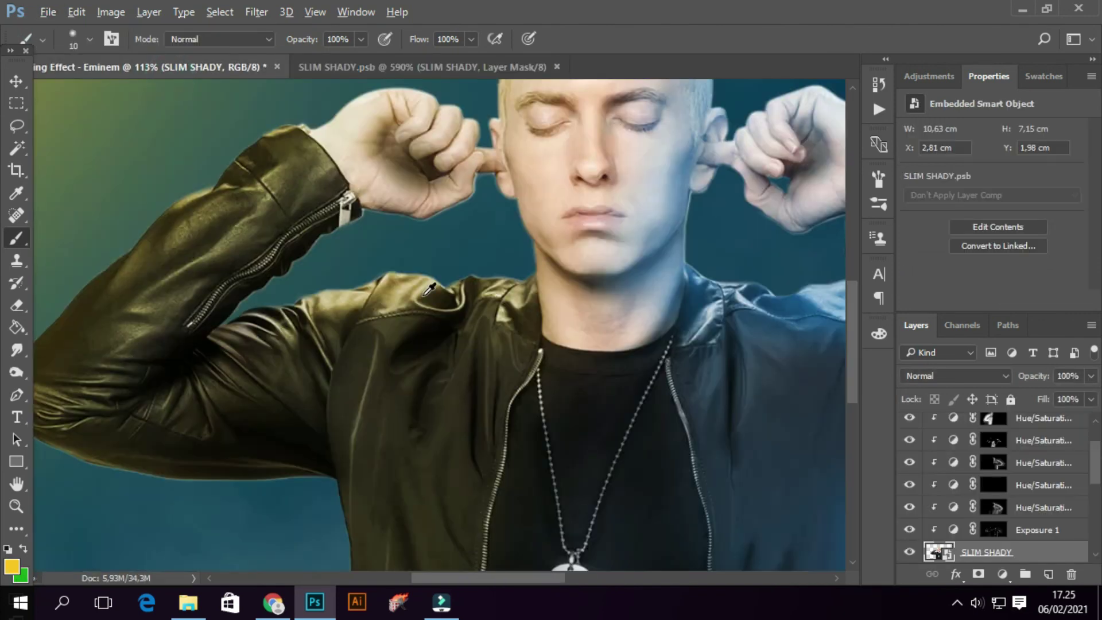
scroll(391, 110, "up", 2, "alt")
scroll(390, 110, "up", 2, "alt")
scroll(390, 110, "up", 2, "alt")
key("ctrl+Tab")
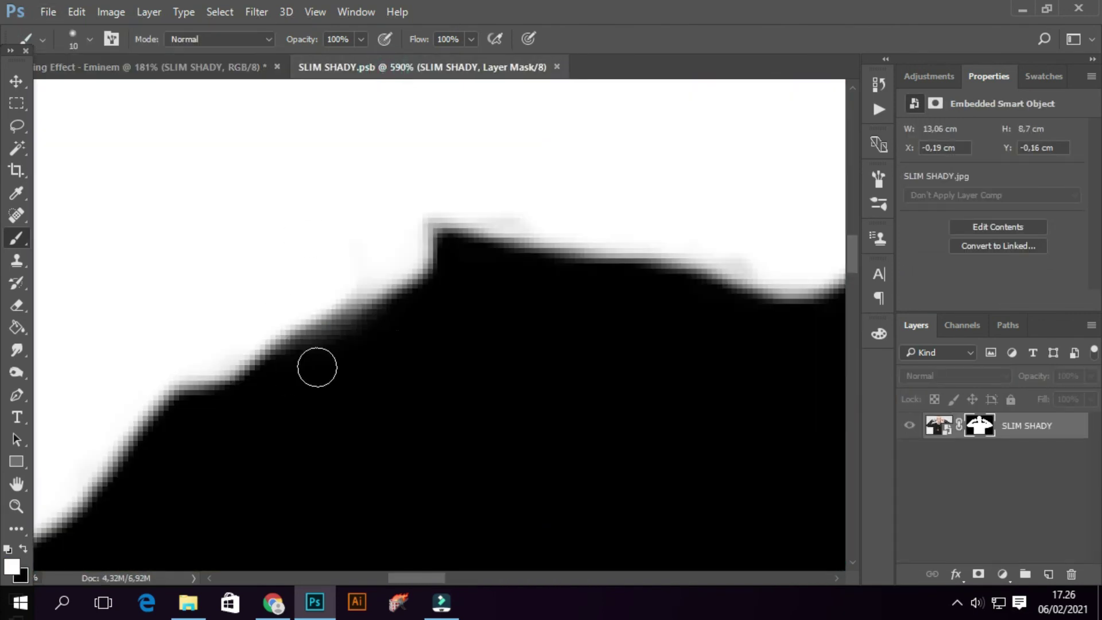
key("ctrl+2")
left_click_drag(310, 286, 305, 434)
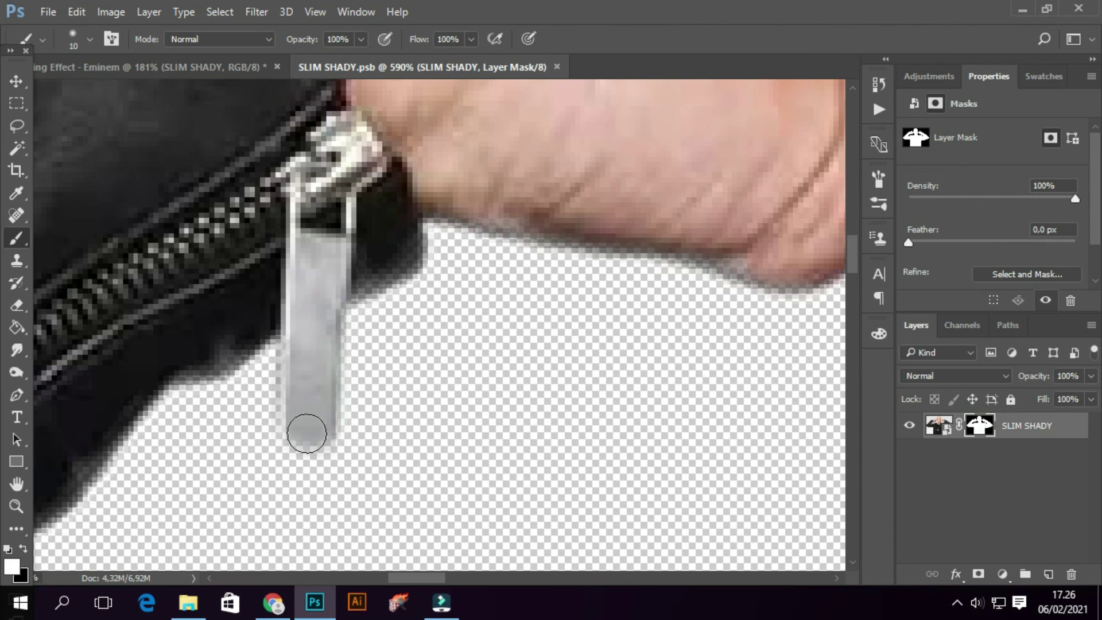
key("x")
key("ctrl+s")
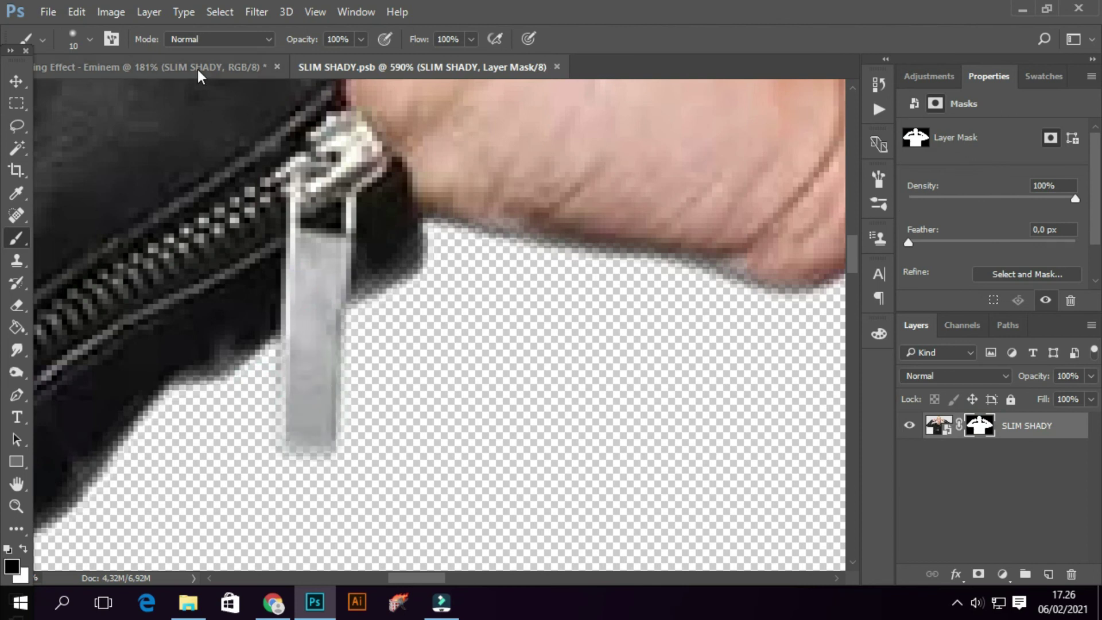
In the Eminem composition, add a new Hue/Saturation layer above Hue/Saturation 7.
key("ctrl+Tab")
scroll(439, 232, "down", 5, "alt")
key("v")
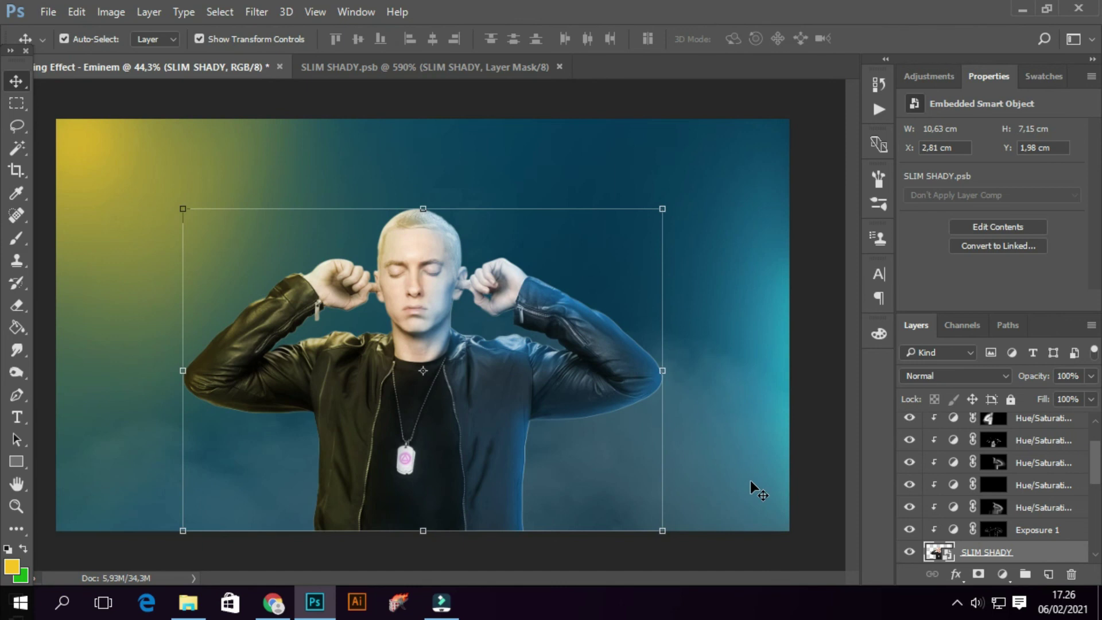
left_click(778, 546)
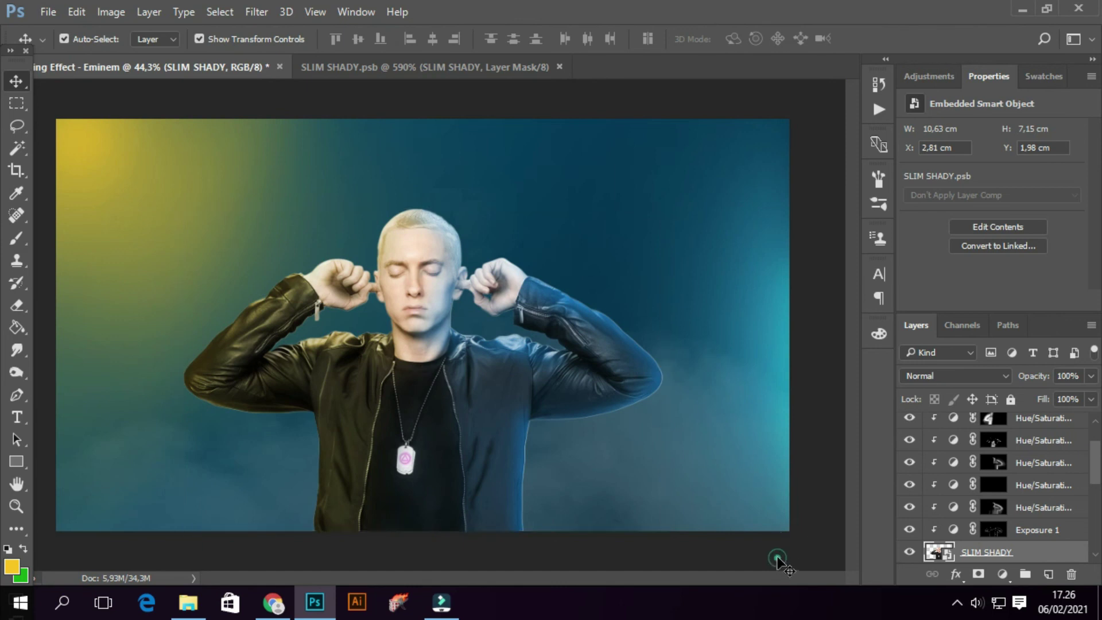
left_click(1034, 418)
left_click(1003, 574)
left_click(984, 363)
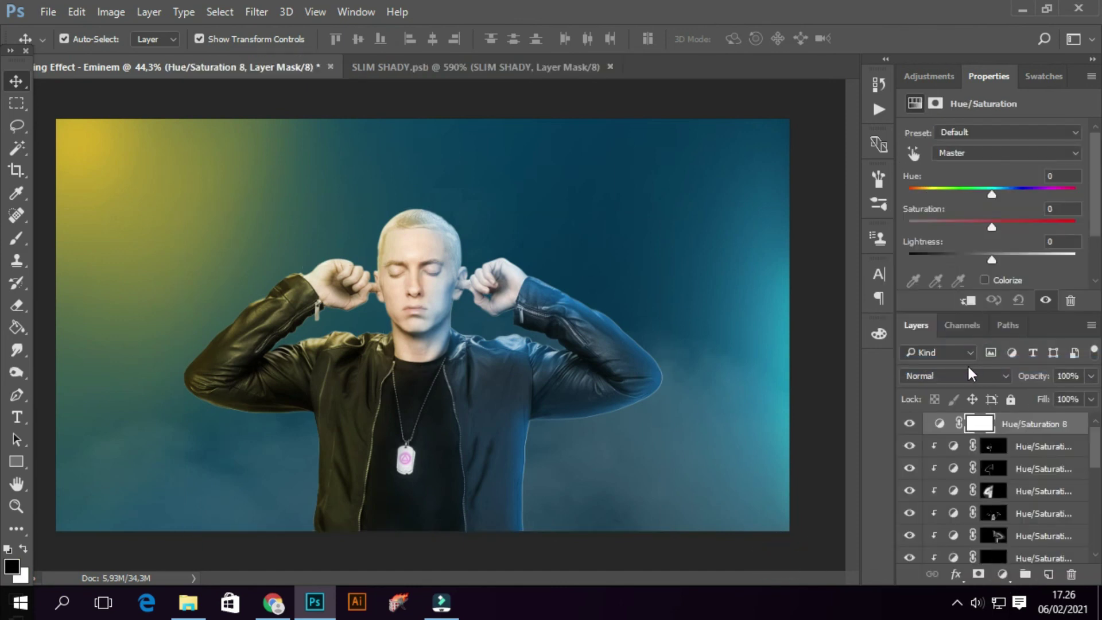
Colorize the new layer, clip it to Eminem, and set Hue 189, Saturation 94, Lightness +34.
left_click(984, 280)
left_click(968, 301)
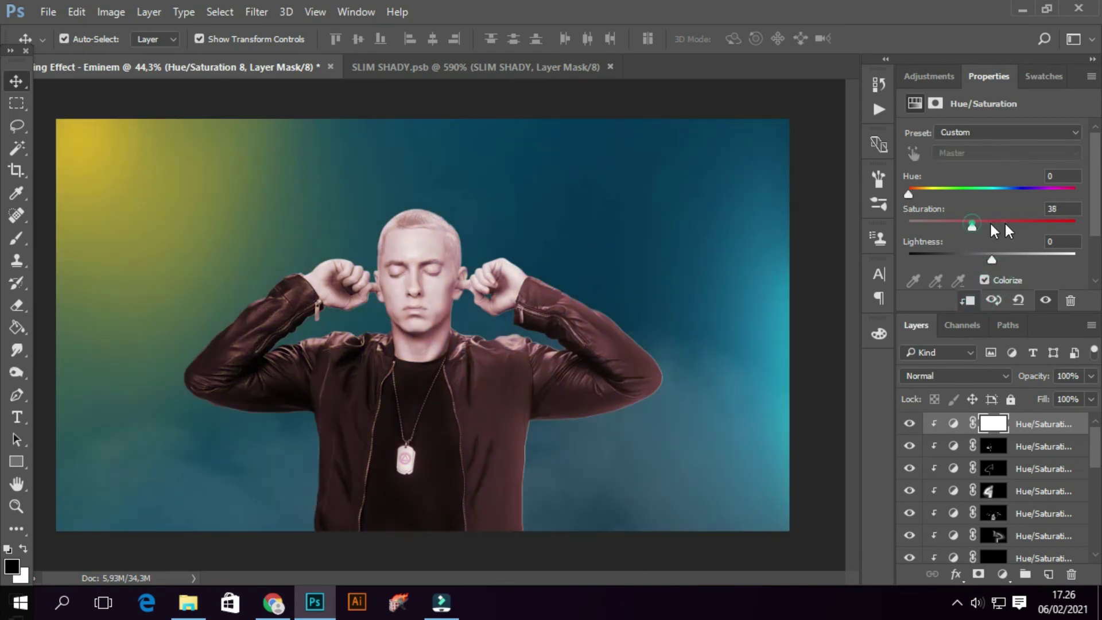
left_click_drag(1002, 224, 1055, 225)
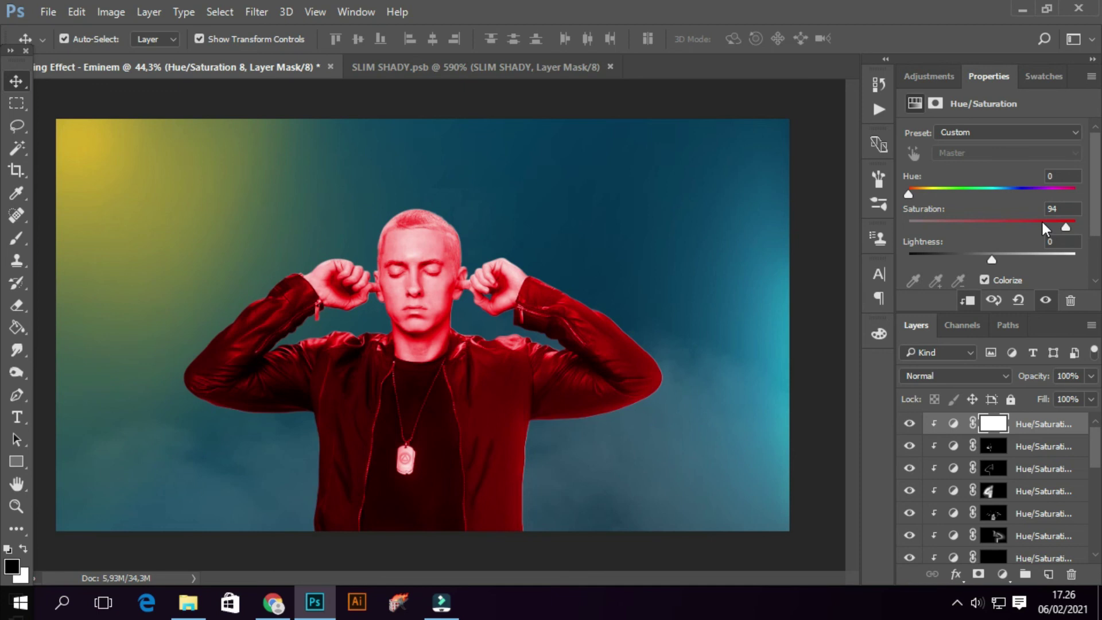
mouse_move(910, 194)
left_mouse_down()
mouse_move(1034, 204)
mouse_move(997, 195)
left_mouse_up()
left_click_drag(993, 258, 1021, 256)
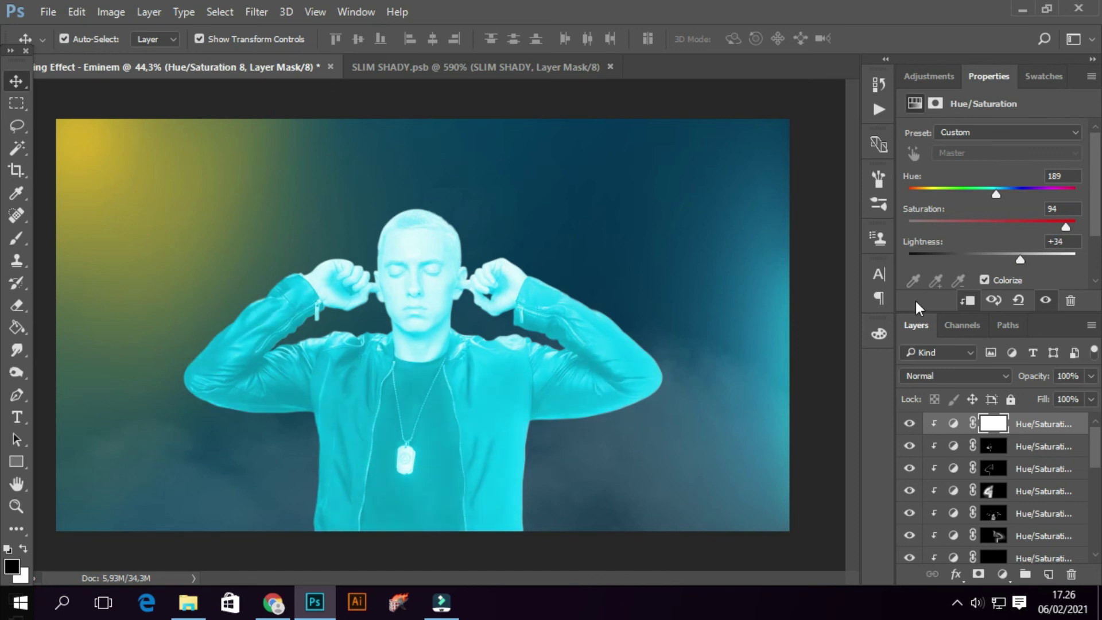
Invert the adjustment's mask so the cyan tint is hidden.
scroll(584, 499, "up", 3)
left_click_drag(512, 505, 524, 428)
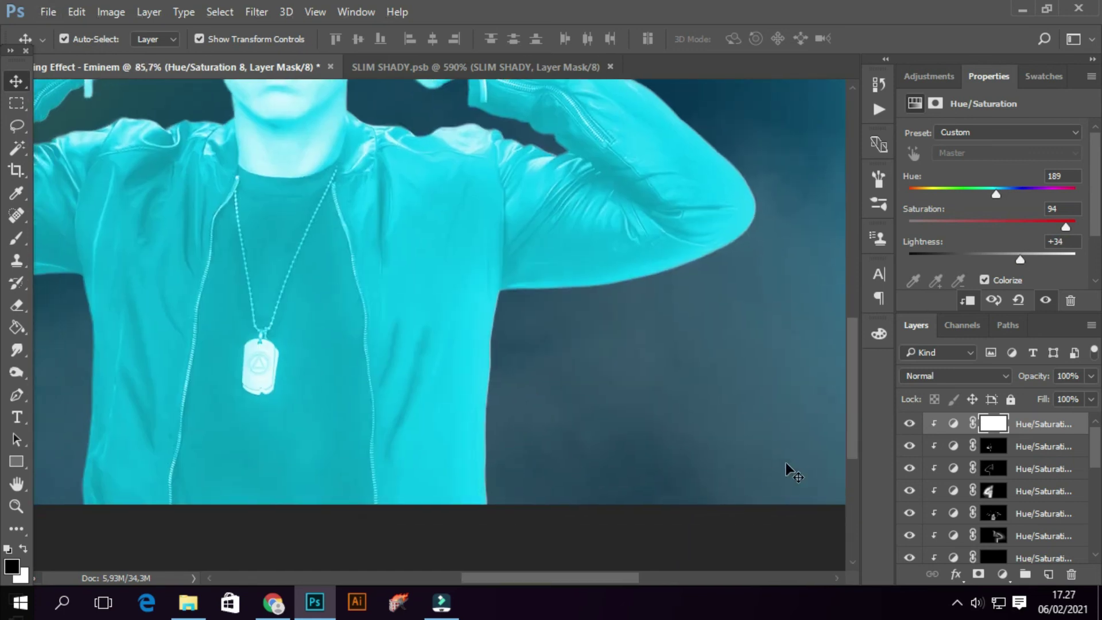
key("ctrl+i")
Set up a white Brush on the Hue/Saturation 8 mask, adjusting its opacity and flow.
key("b")
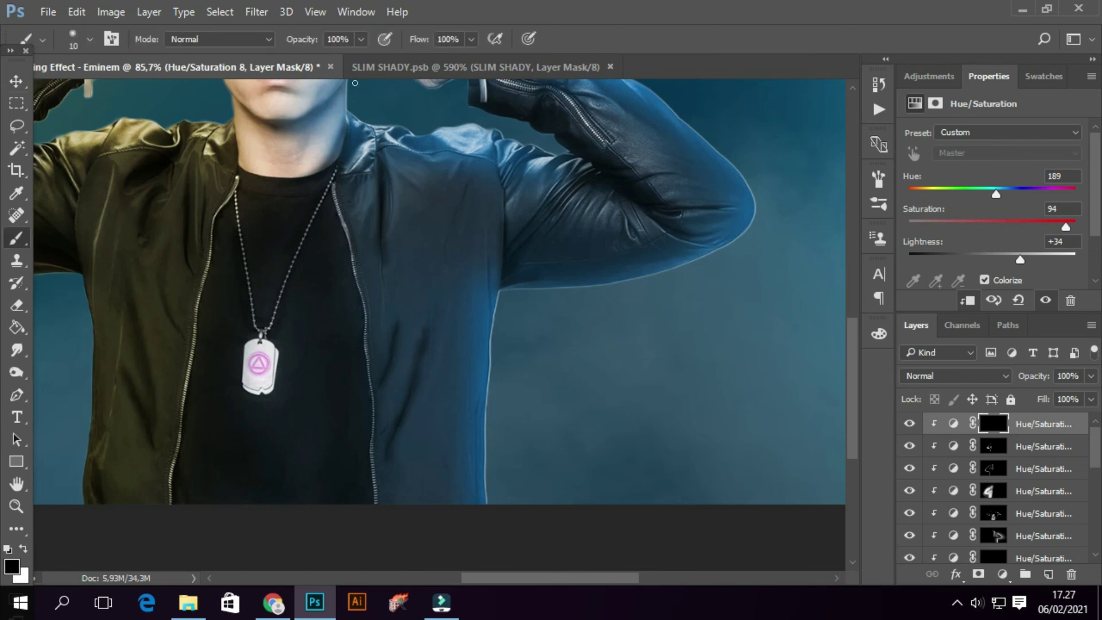
left_click_drag(416, 68, 350, 60)
left_click(361, 39)
left_click_drag(670, 179, 640, 227)
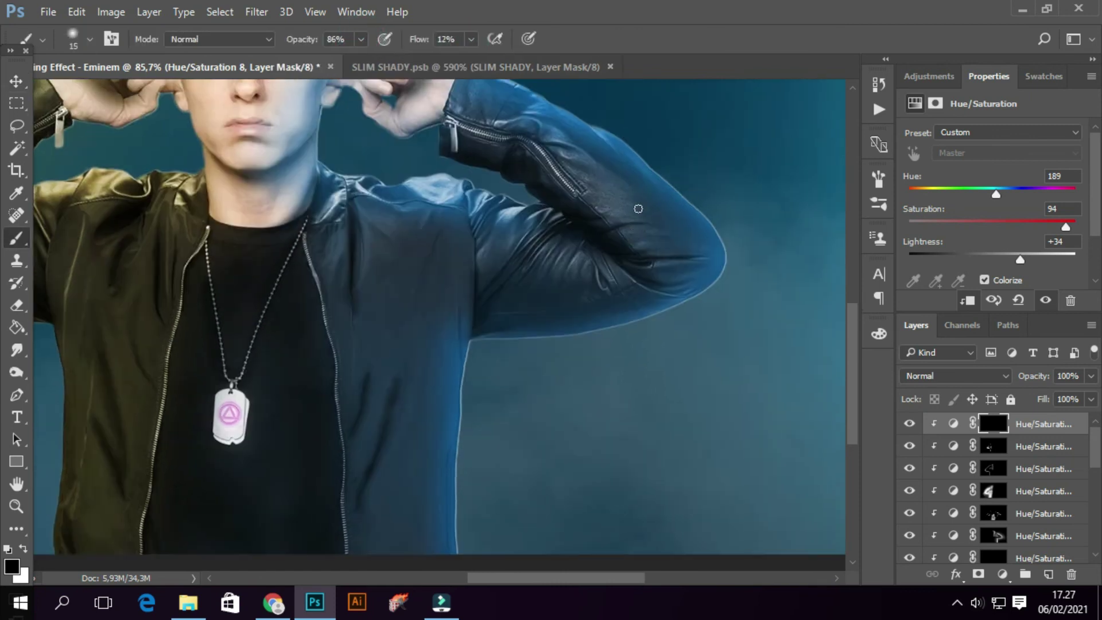
scroll(560, 155, "up", 5)
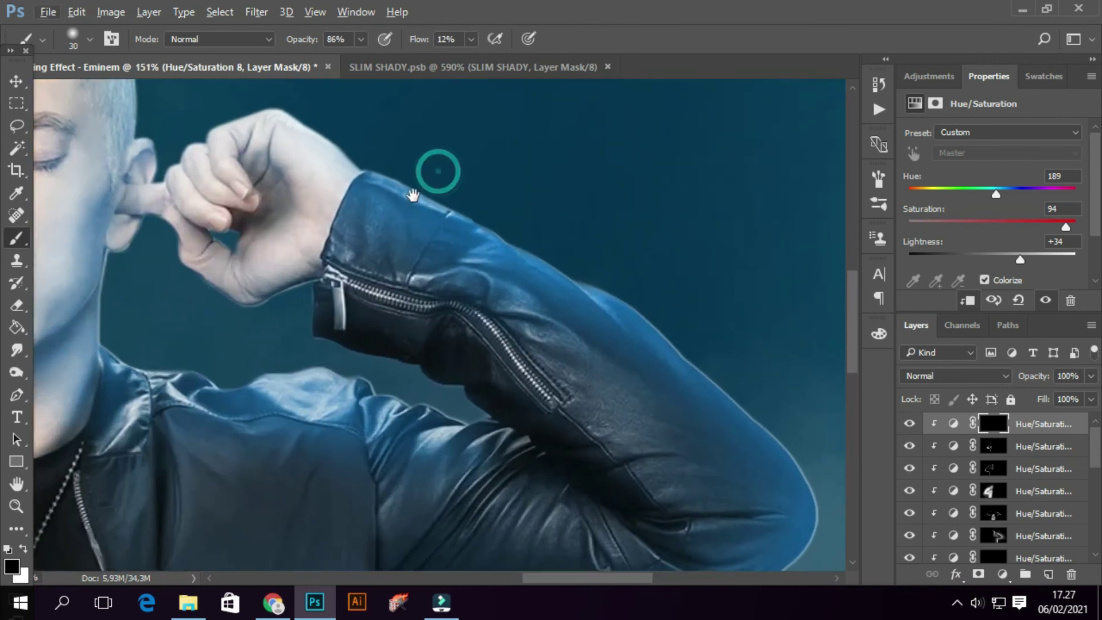
key("x")
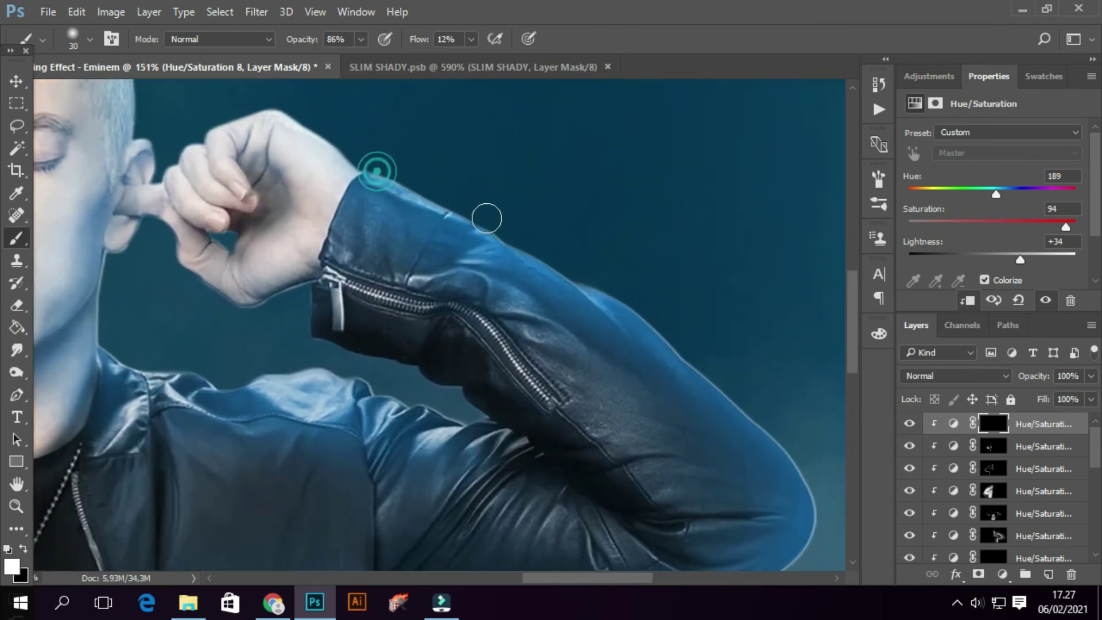
left_click_drag(361, 39, 365, 49)
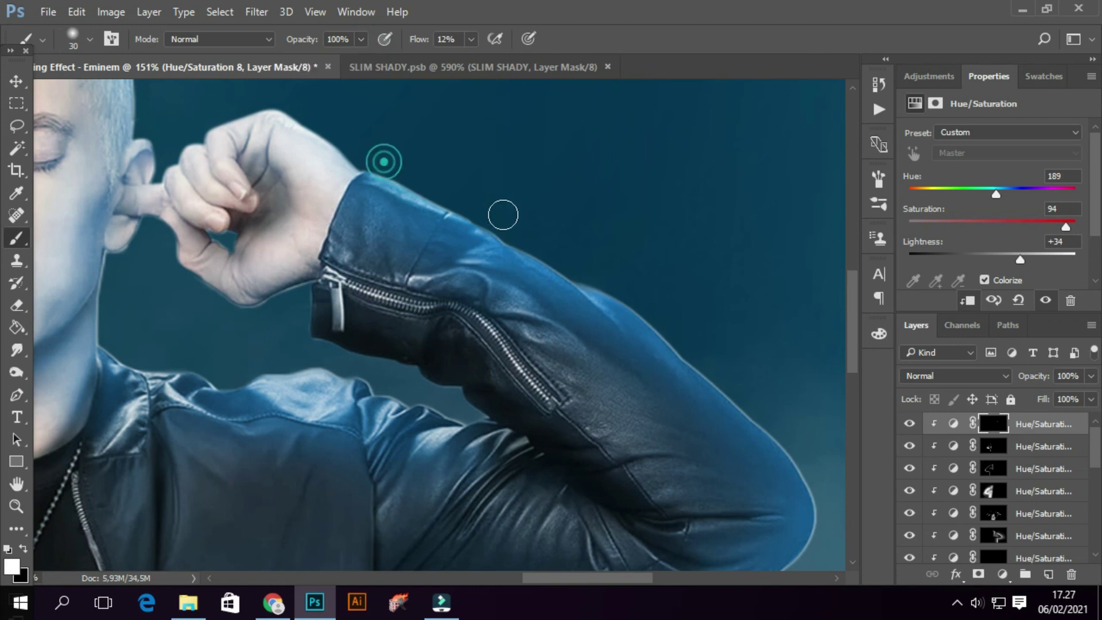
left_click(471, 39)
Paint cyan rim light along the upper right sleeve edge down to the elbow.
left_click_drag(391, 168, 576, 260)
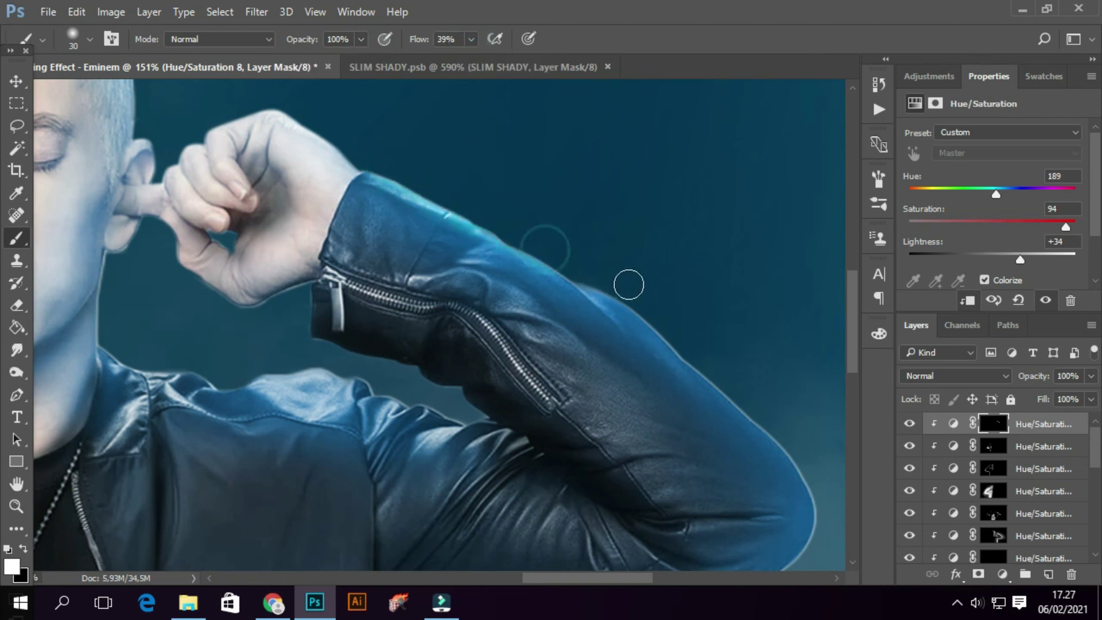
left_click_drag(629, 284, 533, 250)
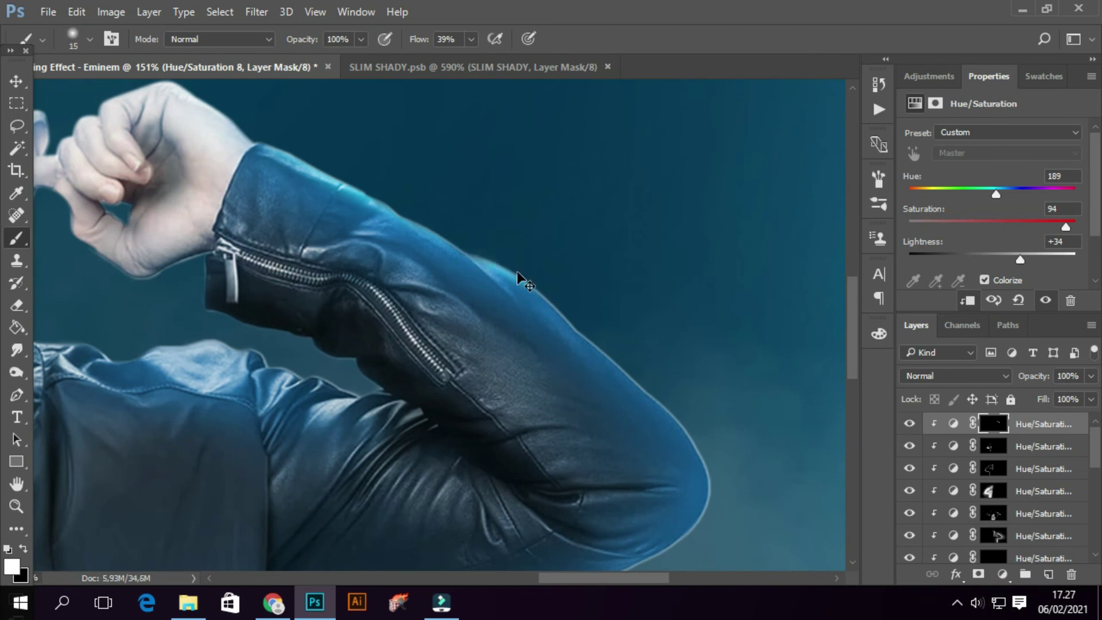
scroll(557, 307, "up", 2)
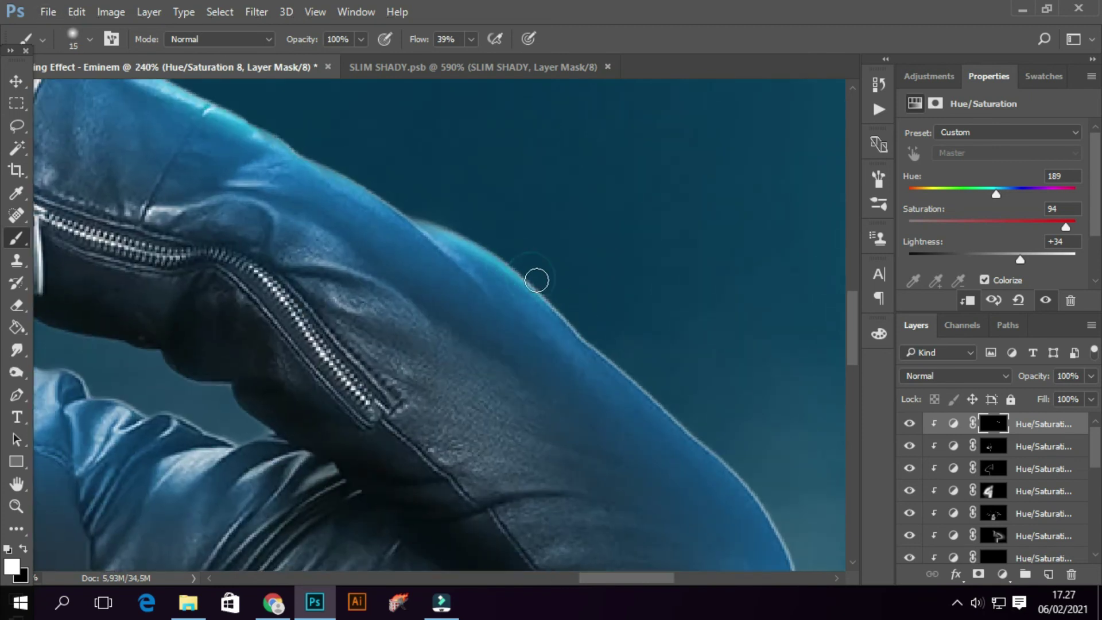
scroll(679, 387, "down", 5)
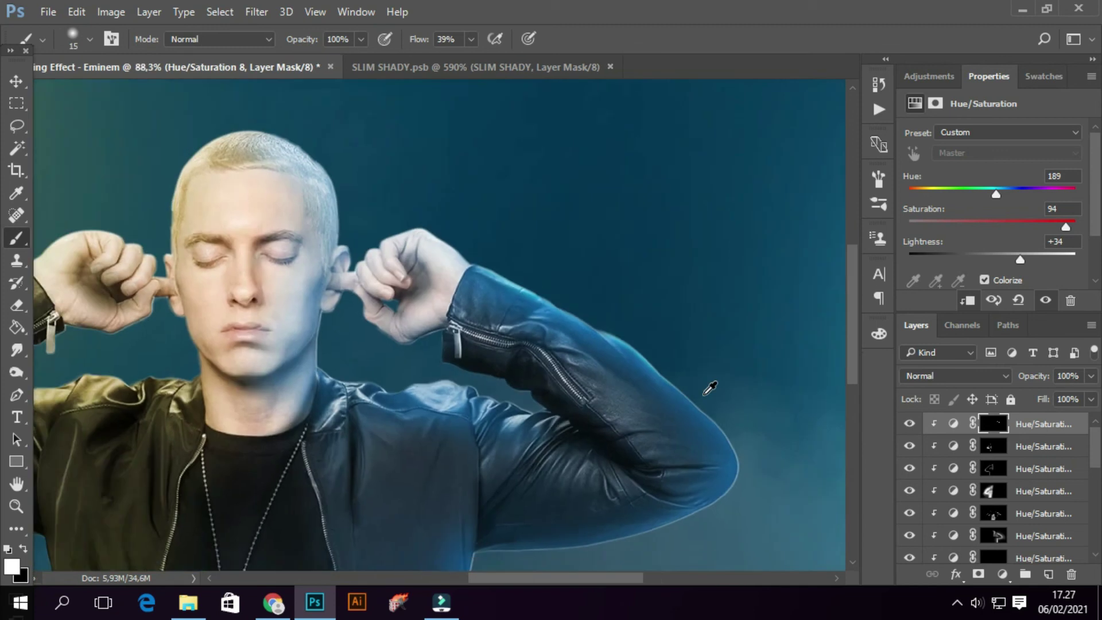
scroll(734, 500, "up", 3)
left_click(627, 216)
left_click(669, 247)
left_click(681, 260)
left_click(721, 292)
left_click(756, 366)
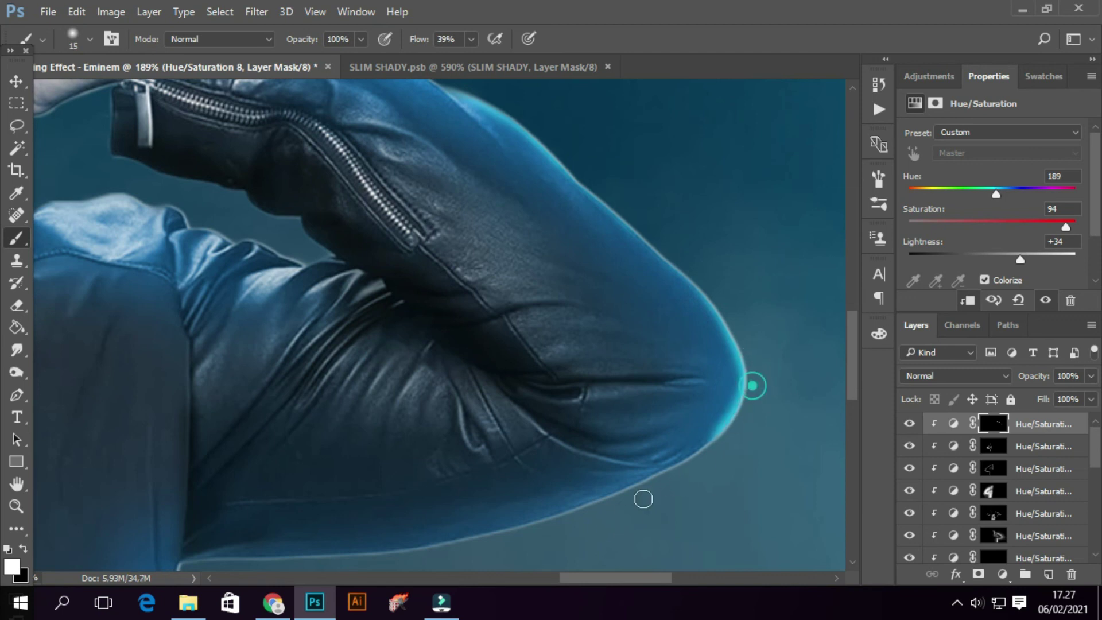
left_click(716, 448)
Dab cyan rim light along the jacket's side edge.
scroll(579, 485, "down", 5)
scroll(519, 485, "up", 3)
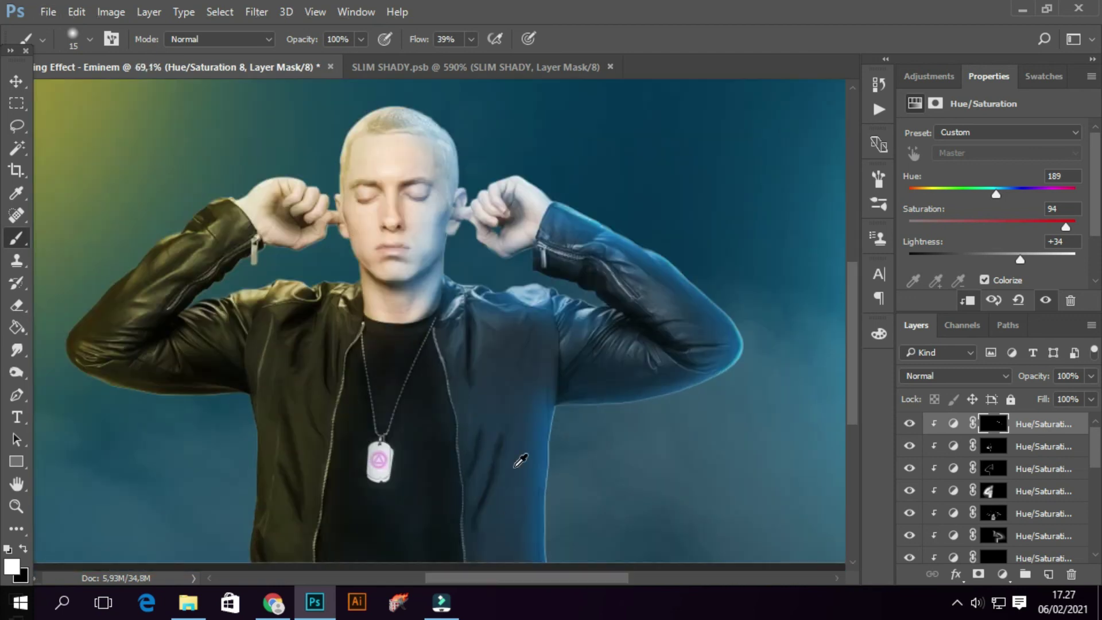
scroll(517, 461, "up", 2)
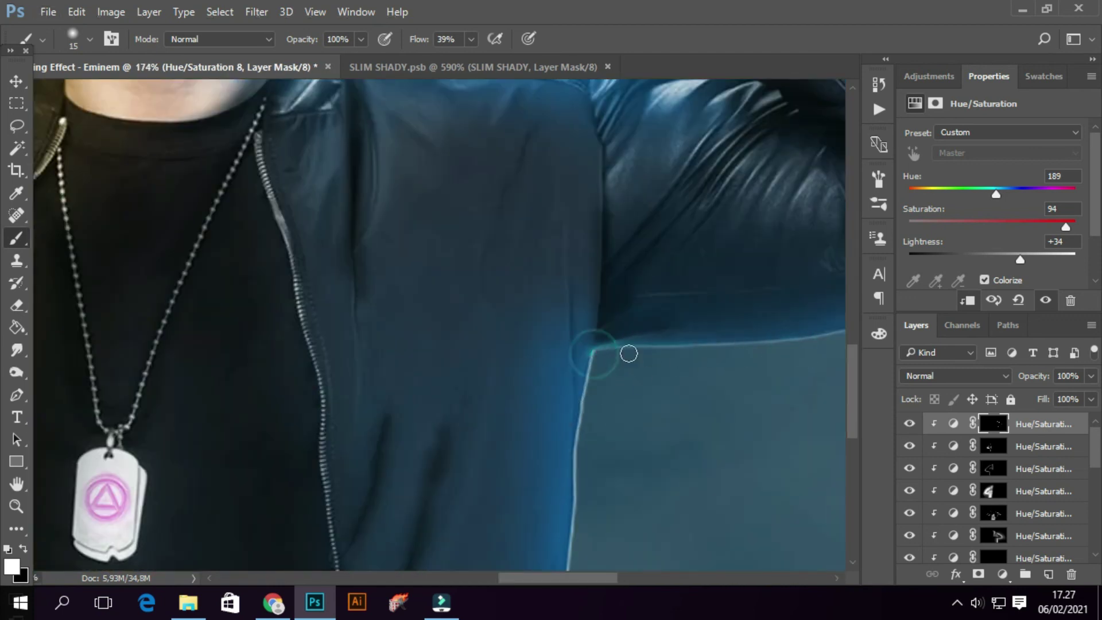
left_click_drag(752, 352, 600, 364)
left_click(544, 367)
left_click(719, 343)
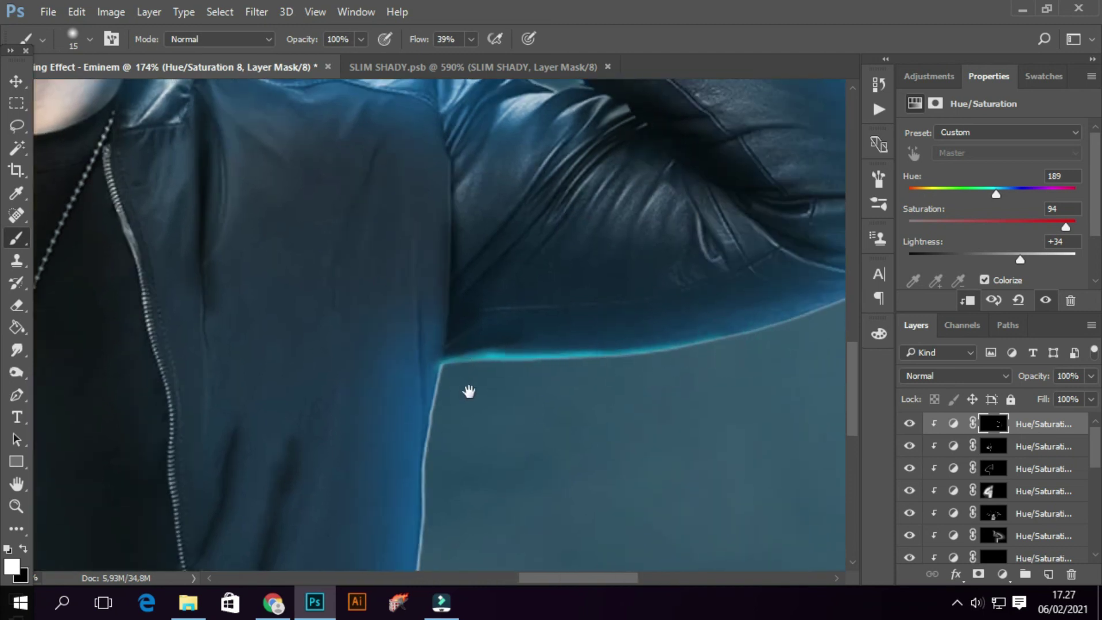
Add more teal glow around the sleeve corner and along the sleeve edge.
scroll(467, 388, "down", 3)
left_click(467, 264)
scroll(477, 465, "down", 3)
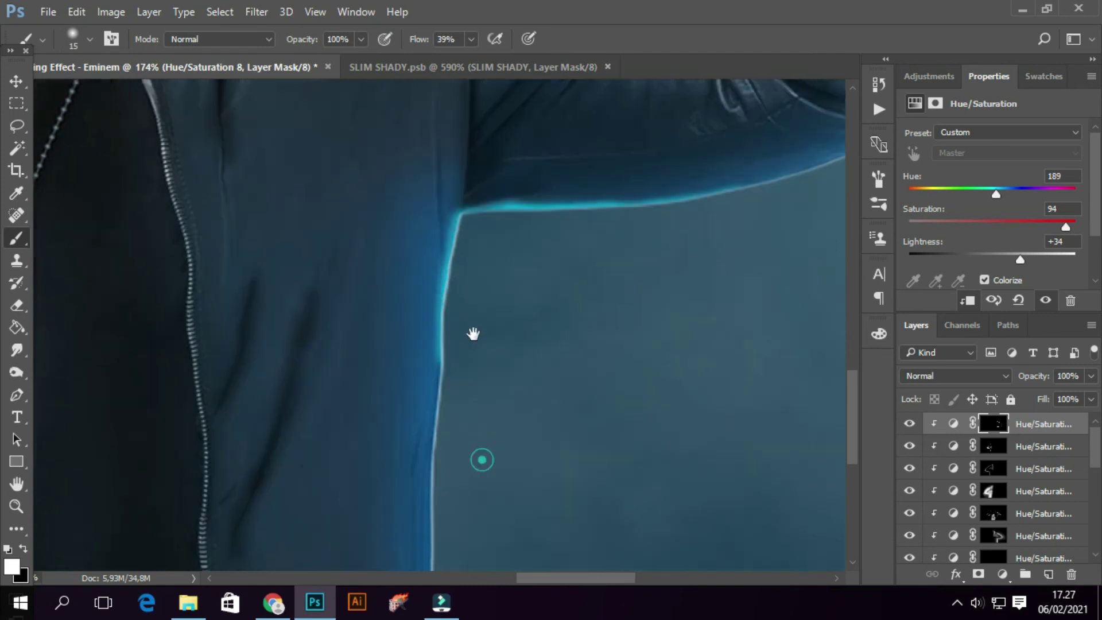
left_click(448, 241)
scroll(478, 386, "down", 5)
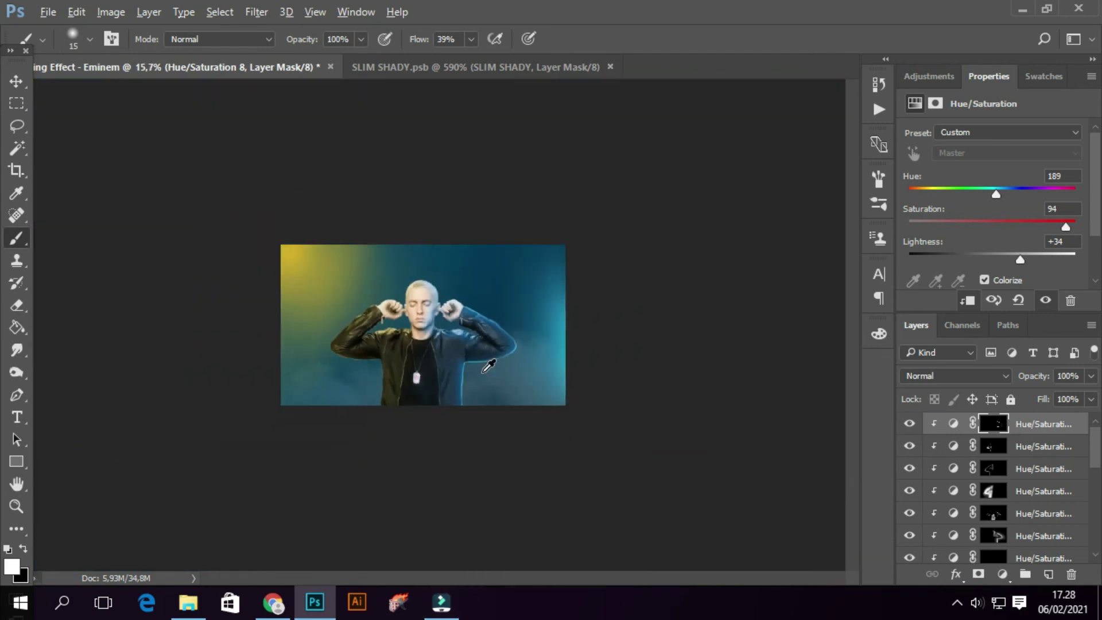
scroll(545, 339, "up", 3)
scroll(545, 339, "up", 4)
scroll(545, 340, "up", 2)
left_click_drag(545, 339, 359, 263)
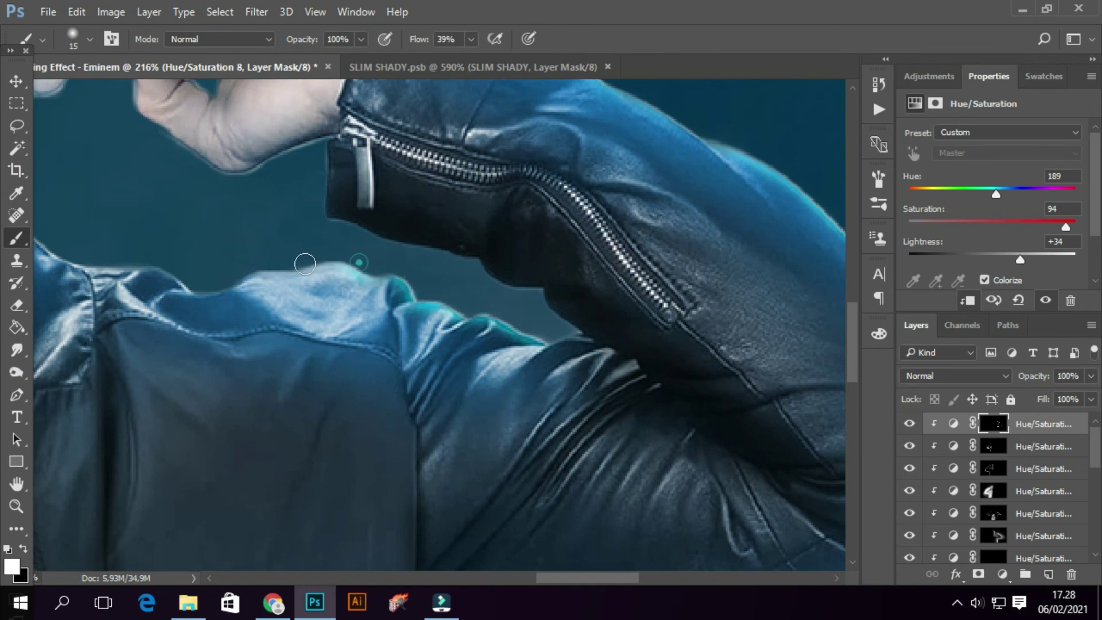
mouse_move(187, 267)
left_mouse_down()
mouse_move(374, 331)
mouse_move(213, 295)
left_mouse_up()
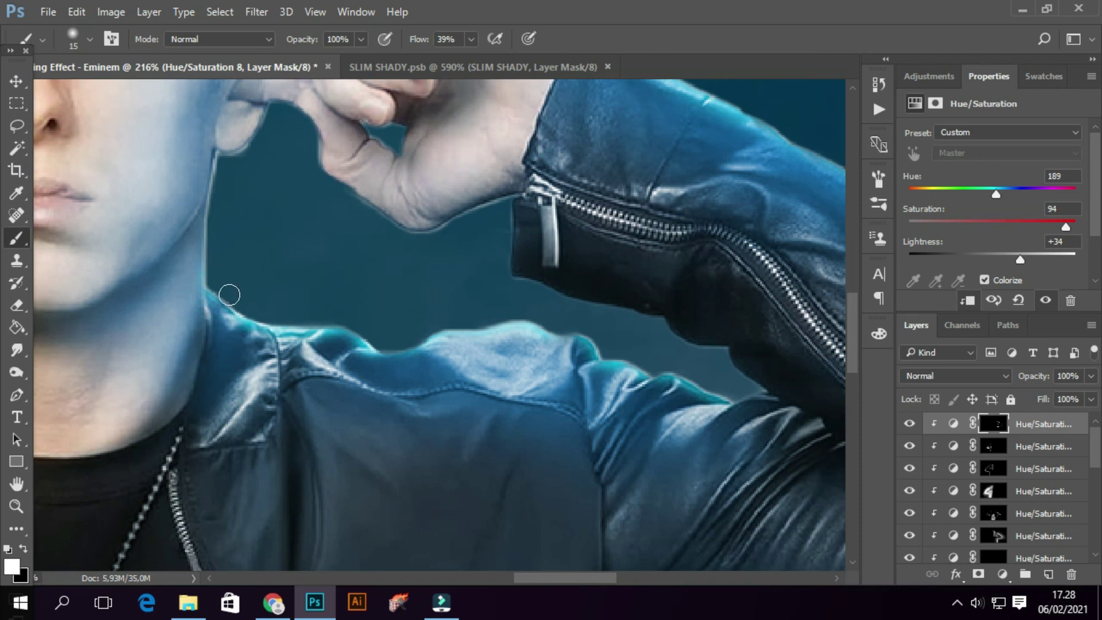
Paint cyan glow along the top and lower edges of the right hand and the jacket edge.
scroll(248, 193, "down", 5)
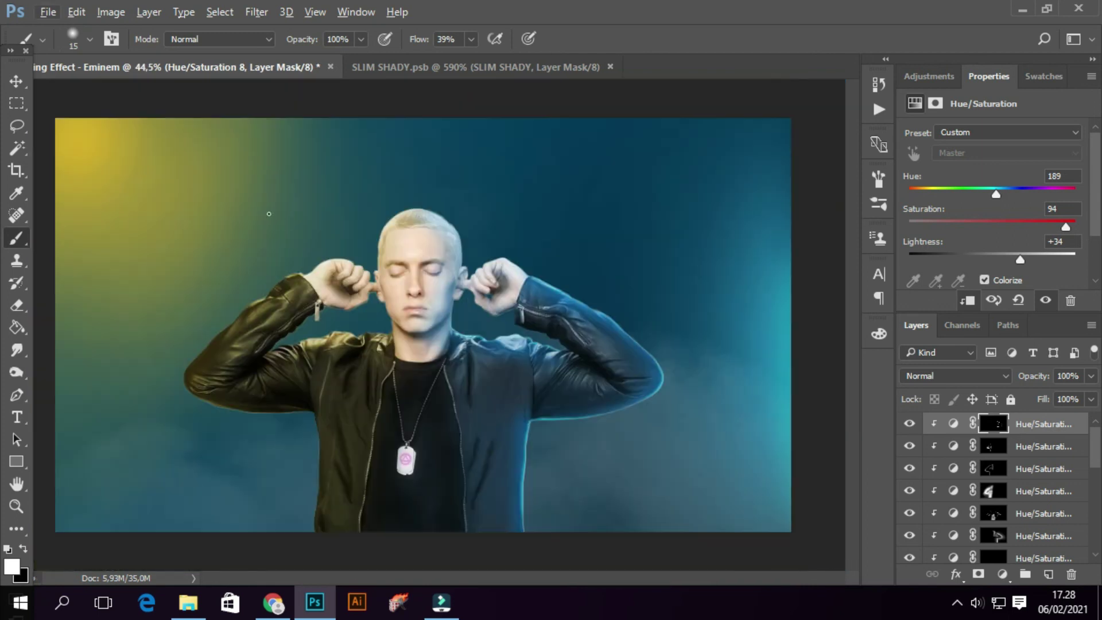
scroll(708, 291, "up", 8)
left_click(678, 444)
left_click(388, 374)
left_click_drag(350, 417, 332, 178)
left_click_drag(310, 367, 424, 499)
left_click(416, 494)
left_click_drag(492, 472, 573, 453)
left_click(493, 486)
left_click_drag(452, 341, 392, 143)
left_click_drag(504, 324, 506, 364)
Tone down the collar highlight and paint a 50%-opacity cyan highlight on the jacket shoulder.
key("ctrl+0")
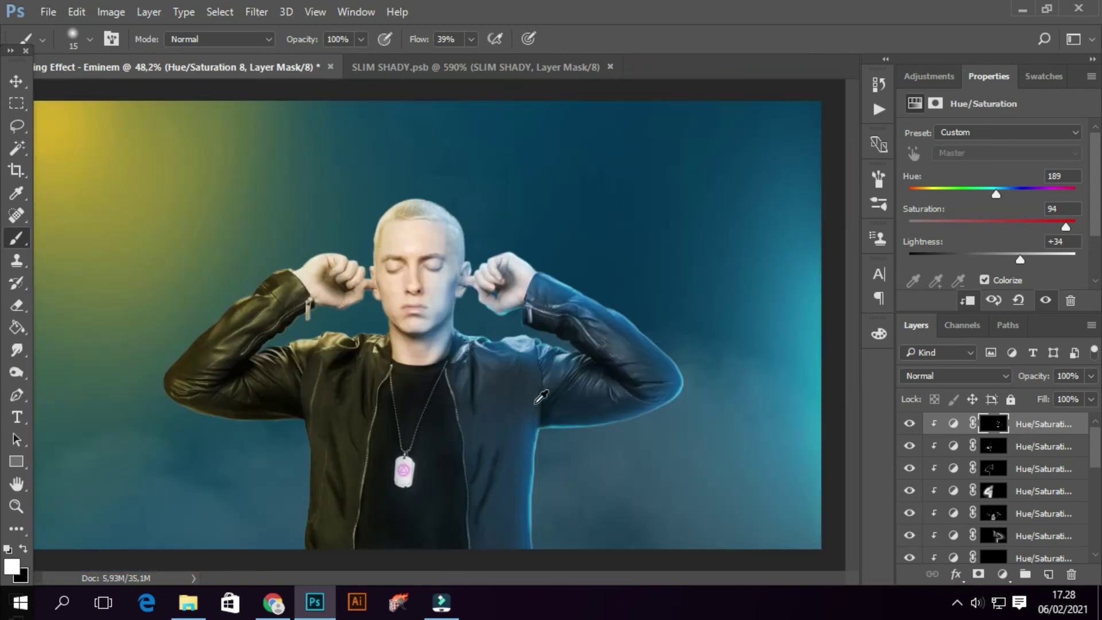
scroll(628, 225, "up", 3)
scroll(628, 225, "up", 2)
left_click_drag(629, 226, 517, 265)
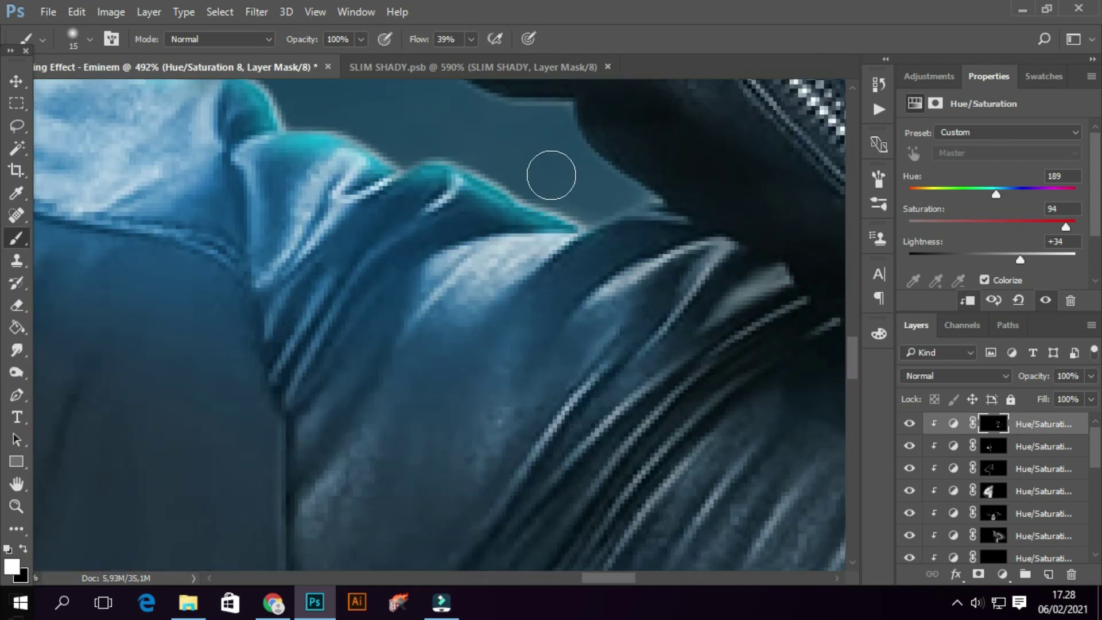
left_click_drag(325, 70, 317, 70)
left_click_drag(569, 221, 438, 332)
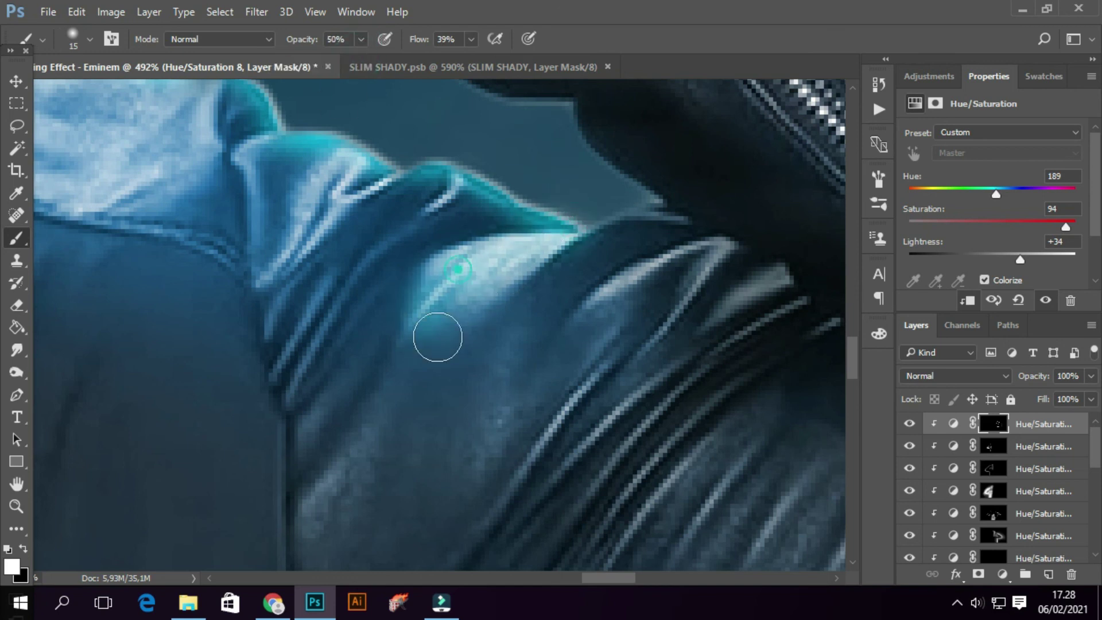
Soften the brush to opacity 11%, flow 16% and size 200 for a subtle glow.
scroll(508, 299, "down", 5)
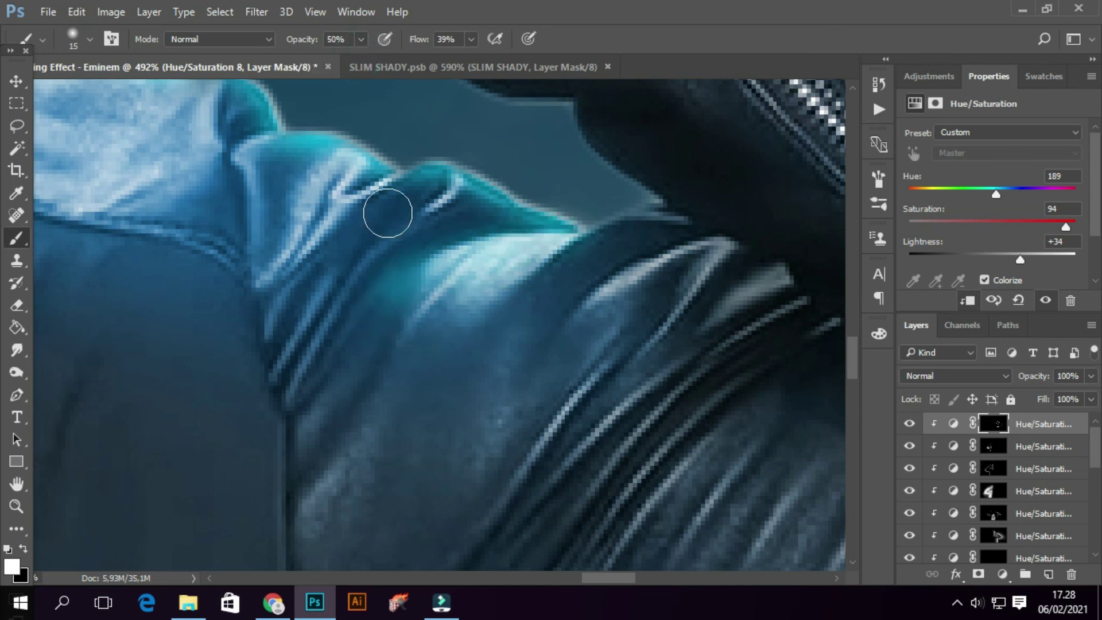
scroll(398, 307, "down", 3)
scroll(398, 306, "up", 2)
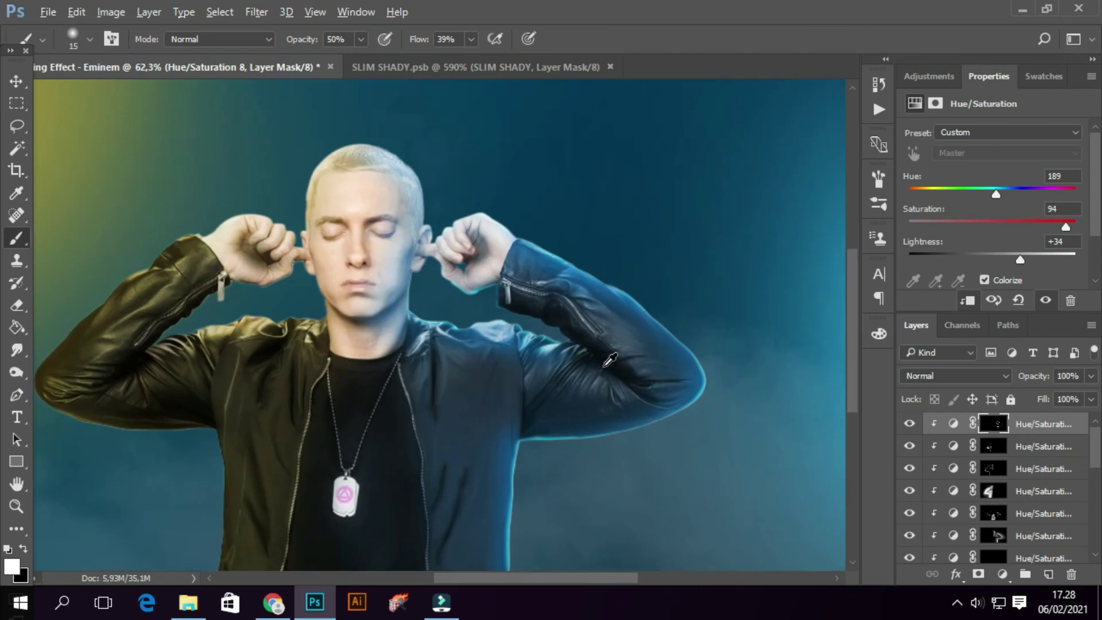
scroll(398, 306, "up", 3)
left_click(557, 26)
key("bracketright")
key("bracketright")
key("bracketright")
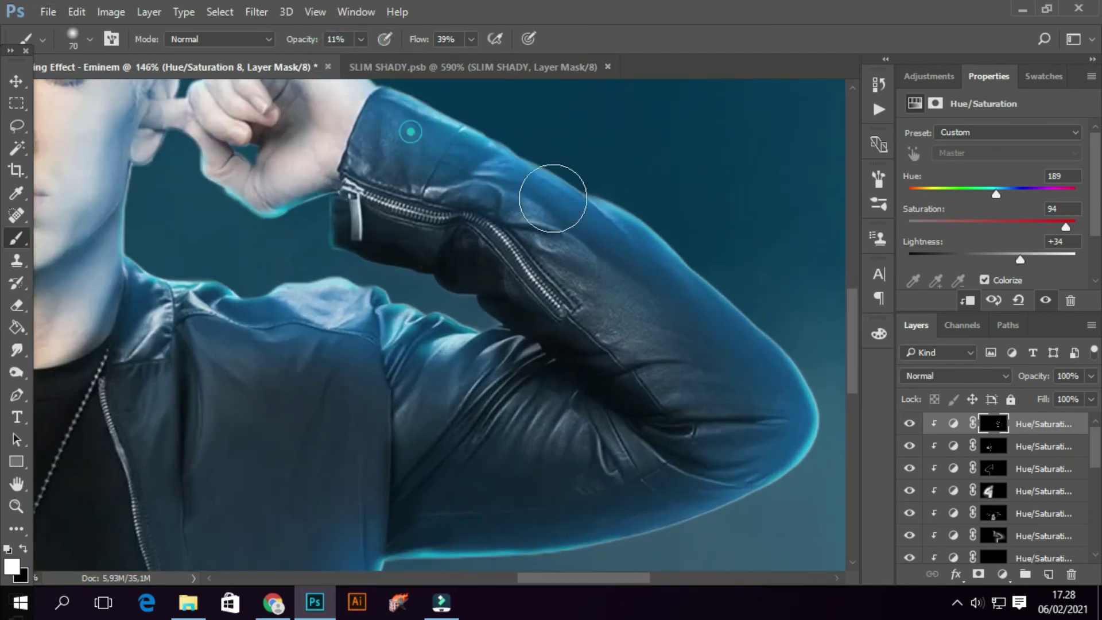
scroll(607, 420, "down", 3)
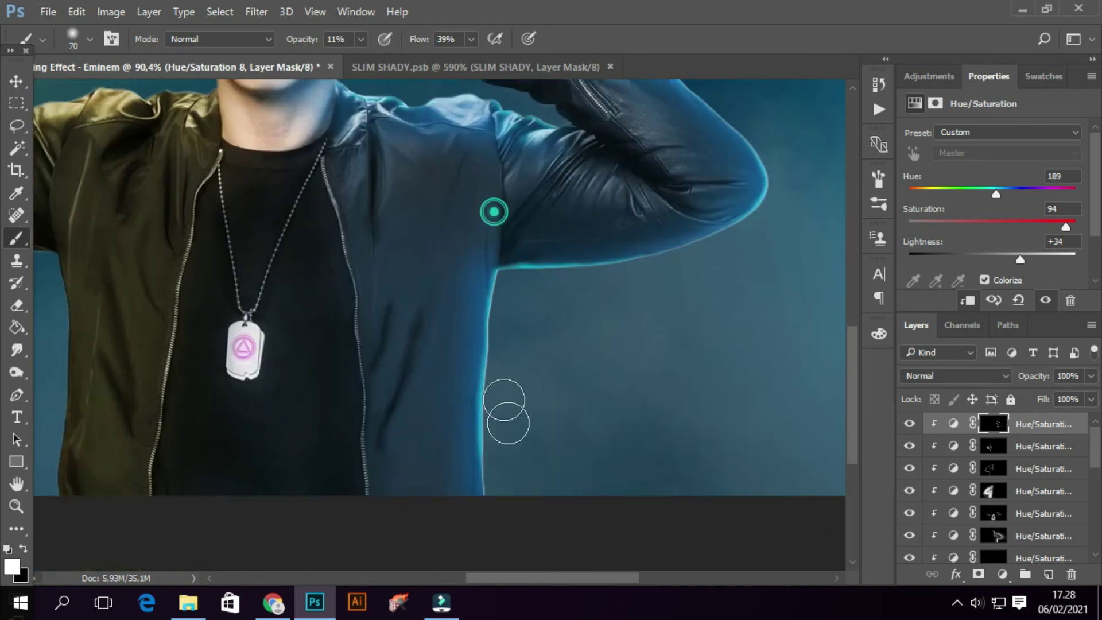
key("bracketright")
key("bracketright")
key("bracketright")
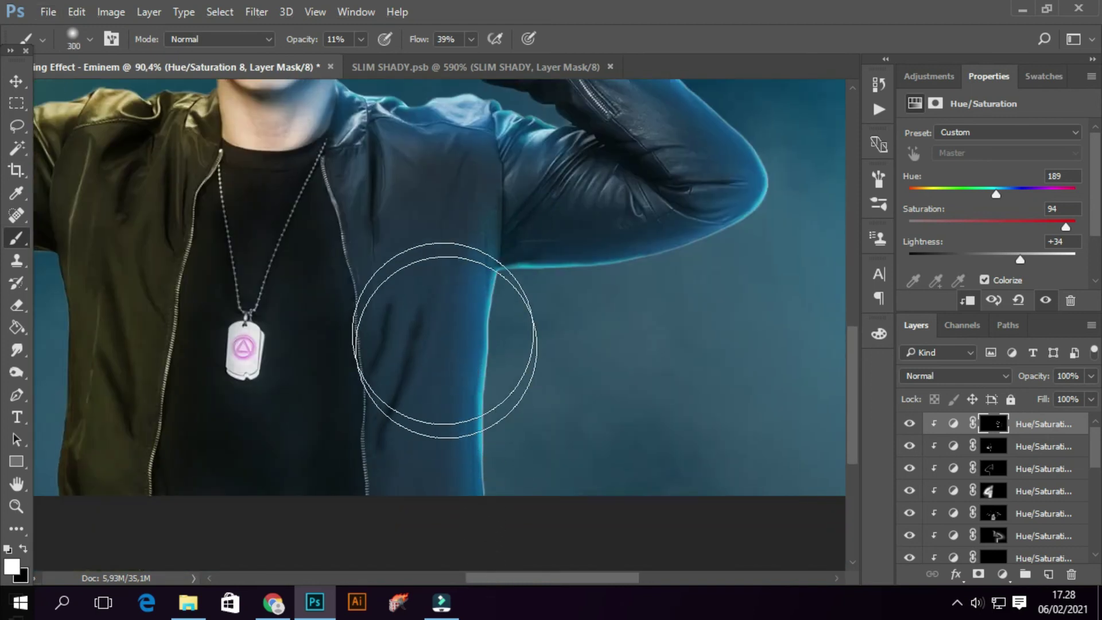
left_click(427, 230)
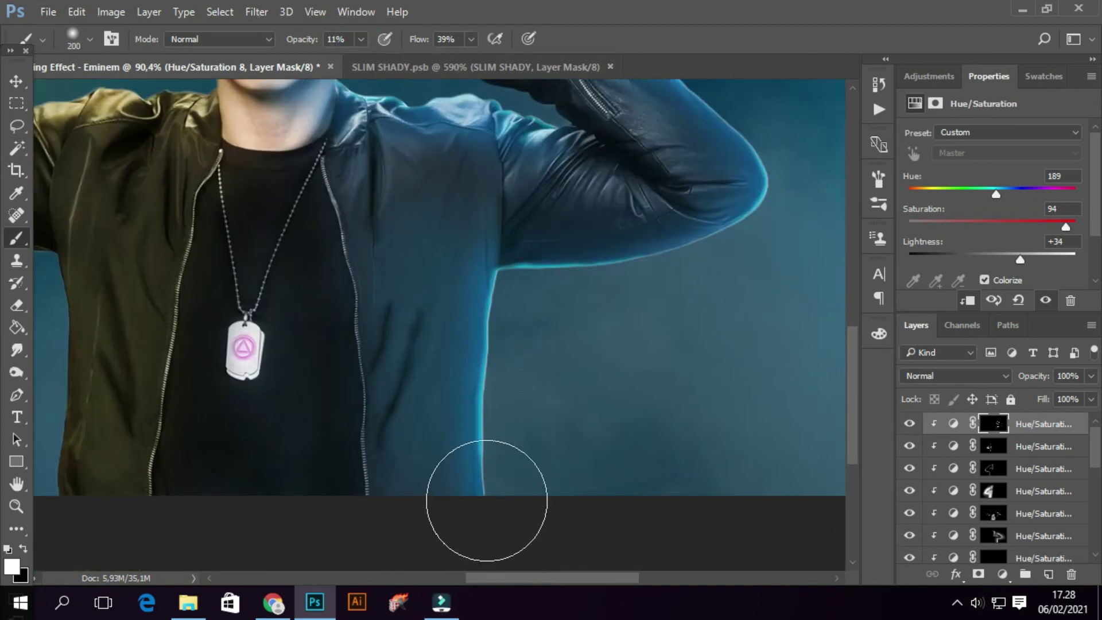
left_click(406, 192)
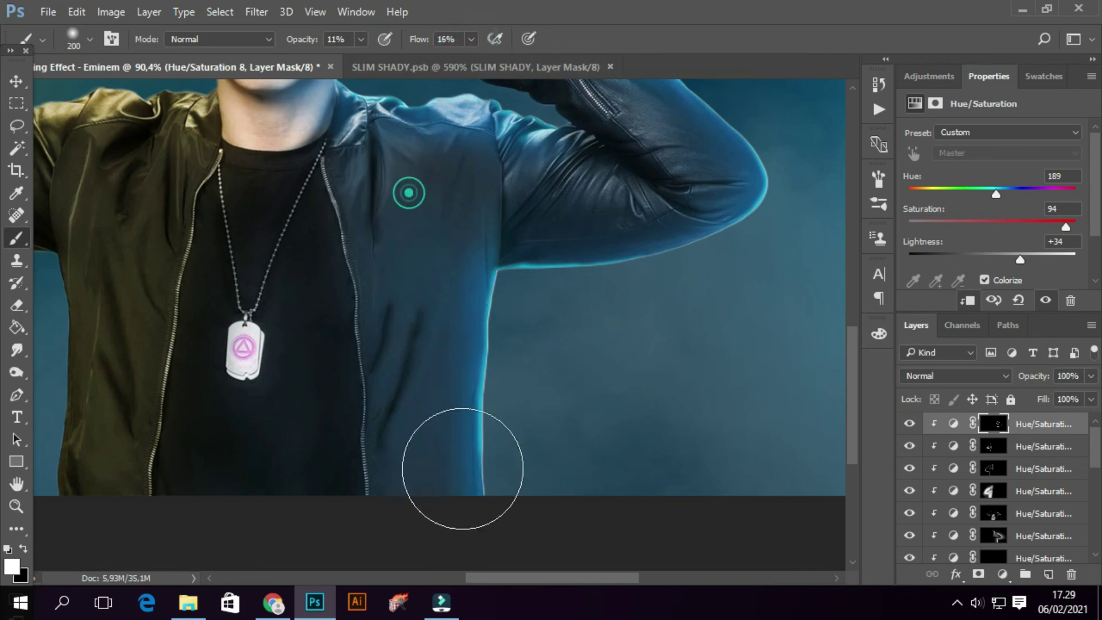
scroll(459, 468, "down", 2)
scroll(509, 438, "down", 3)
scroll(558, 396, "up", 3)
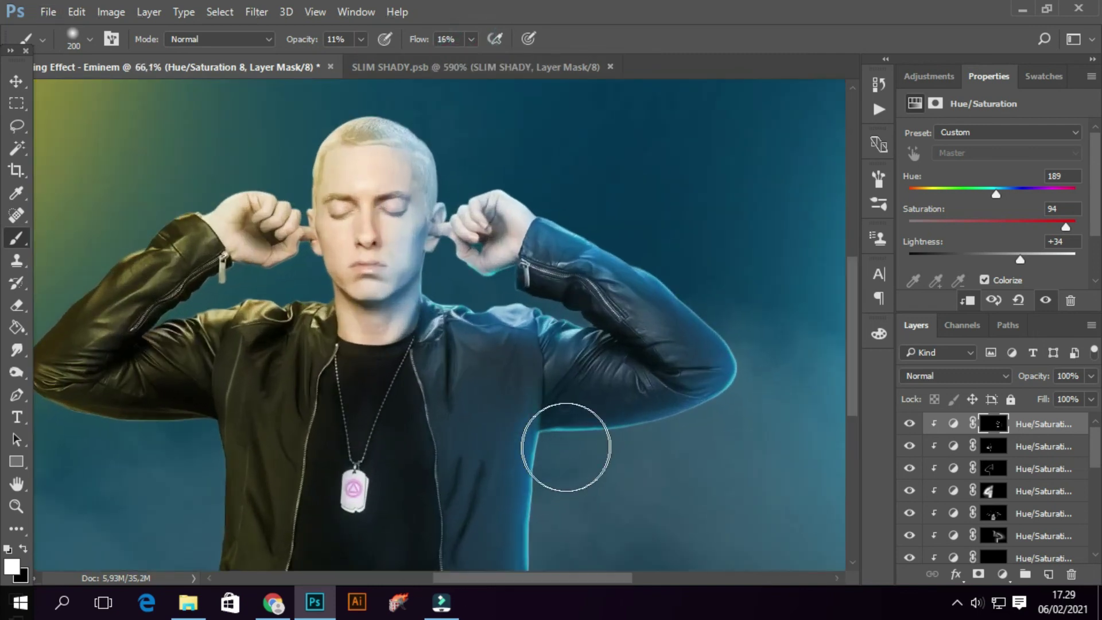
scroll(537, 418, "down", 2)
scroll(537, 418, "up", 3)
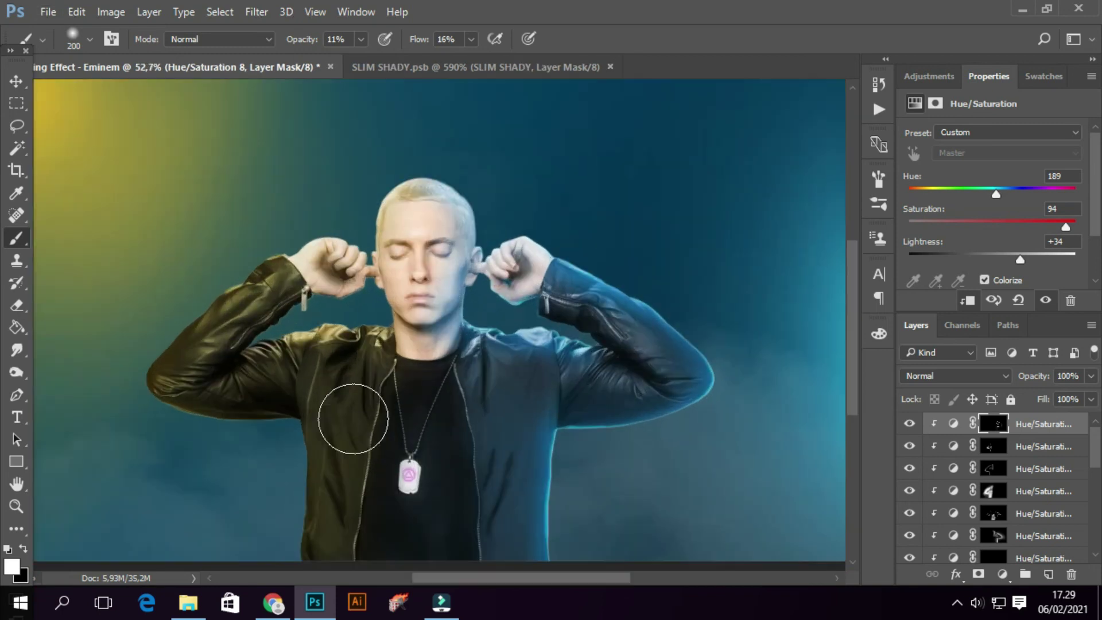
scroll(368, 436, "down", 2)
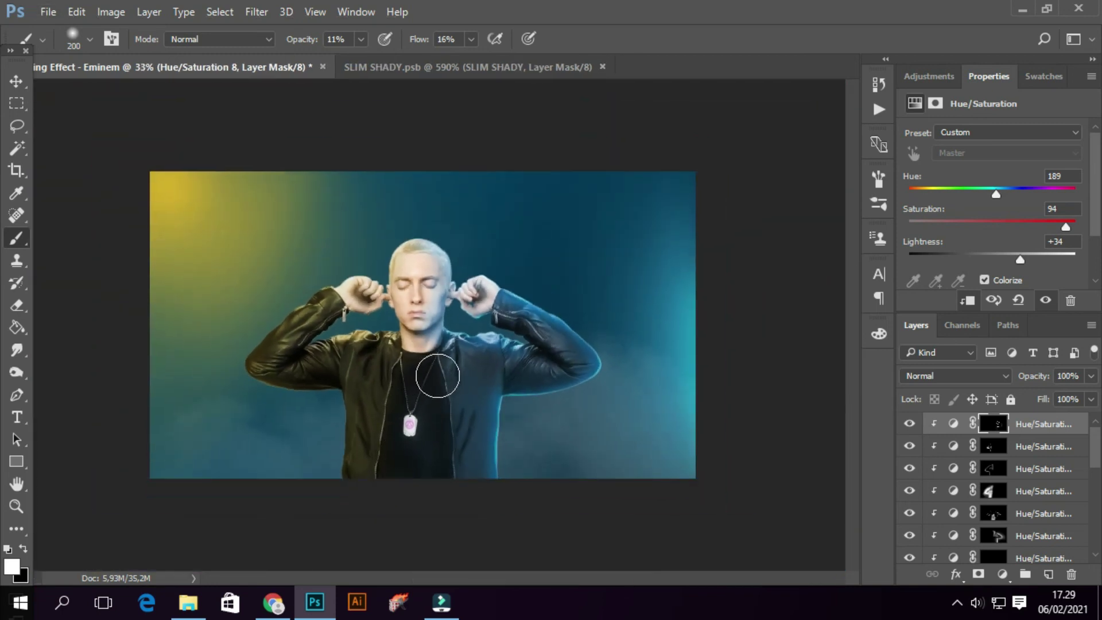
Duplicate Hue/Saturation 8 as a test, invert its mask, then delete the copy.
left_click_drag(992, 443, 986, 448)
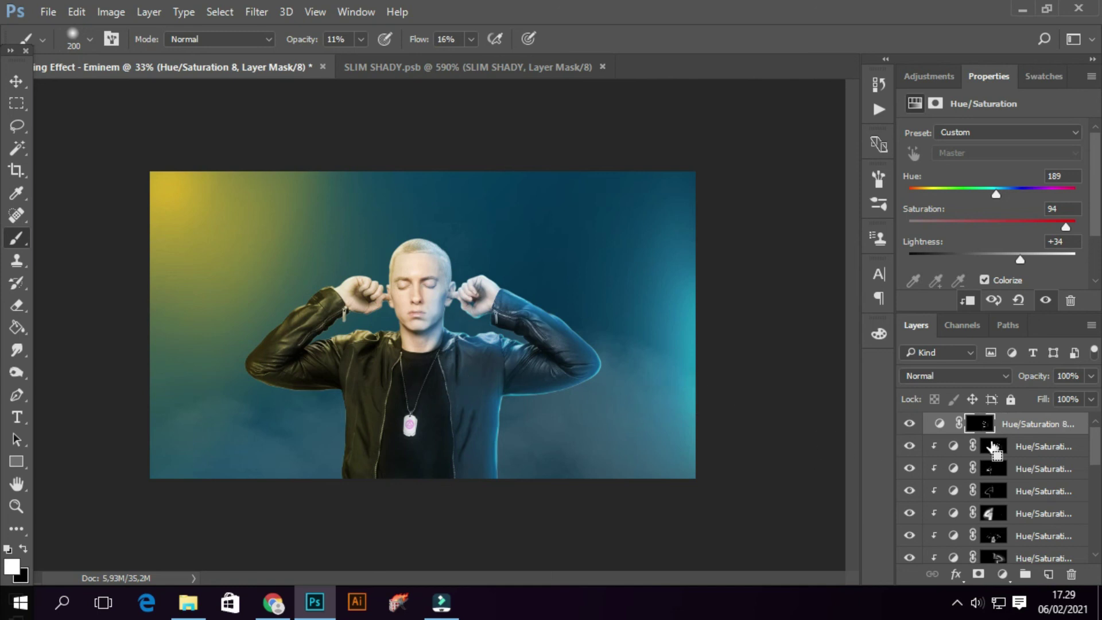
key("ctrl+i")
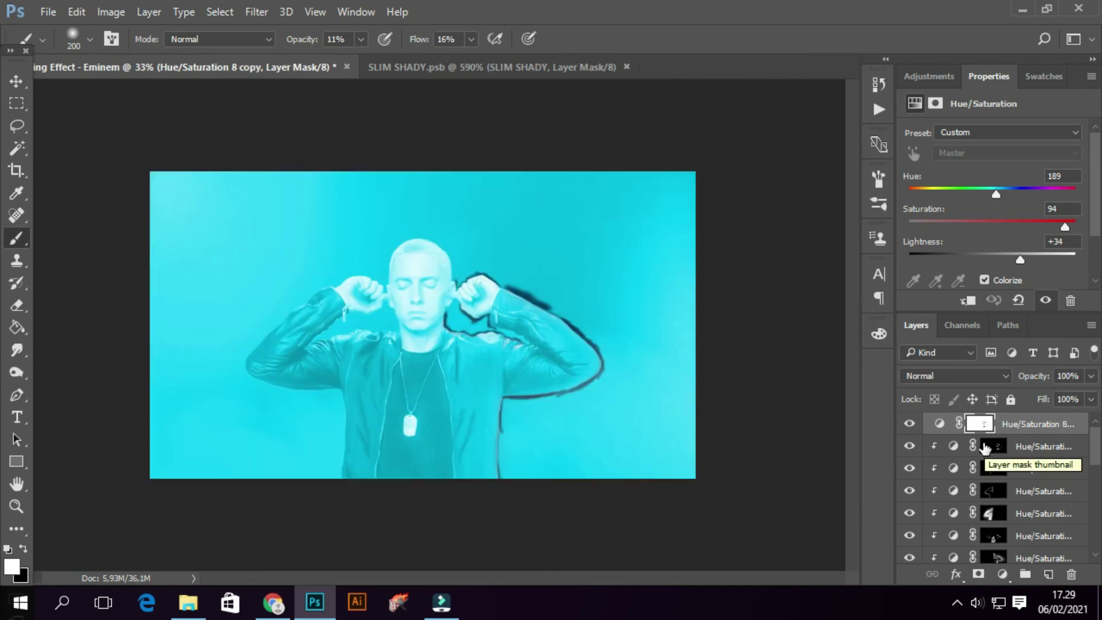
left_click_drag(980, 424, 1072, 574)
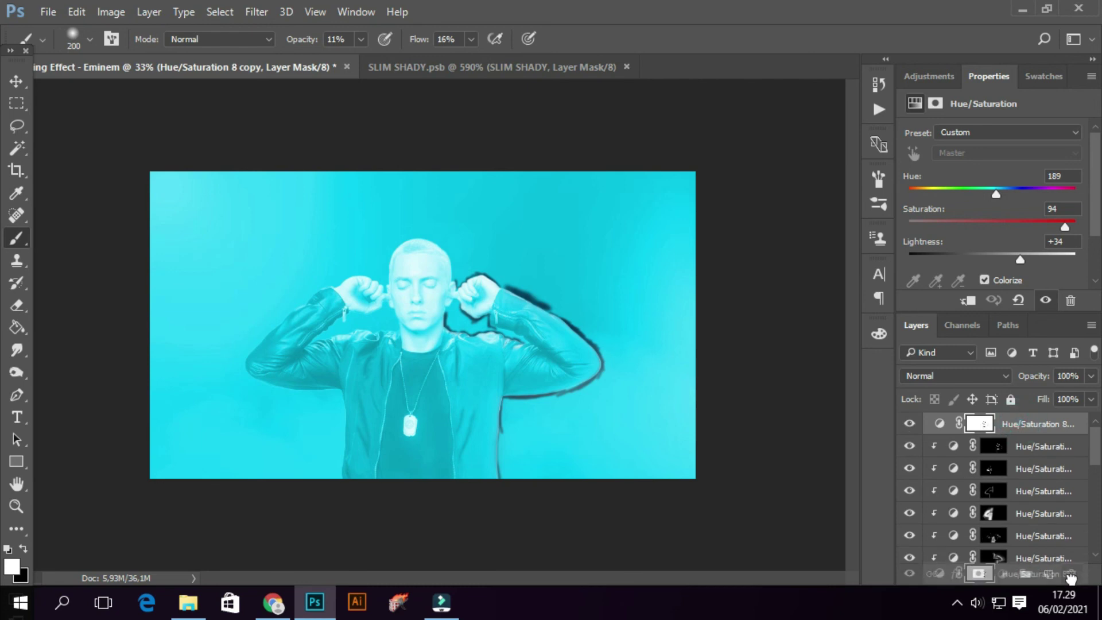
Add a clipped colorize Hue/Saturation layer at Hue 50, Saturation 94, Lightness +36.
left_click(1004, 574)
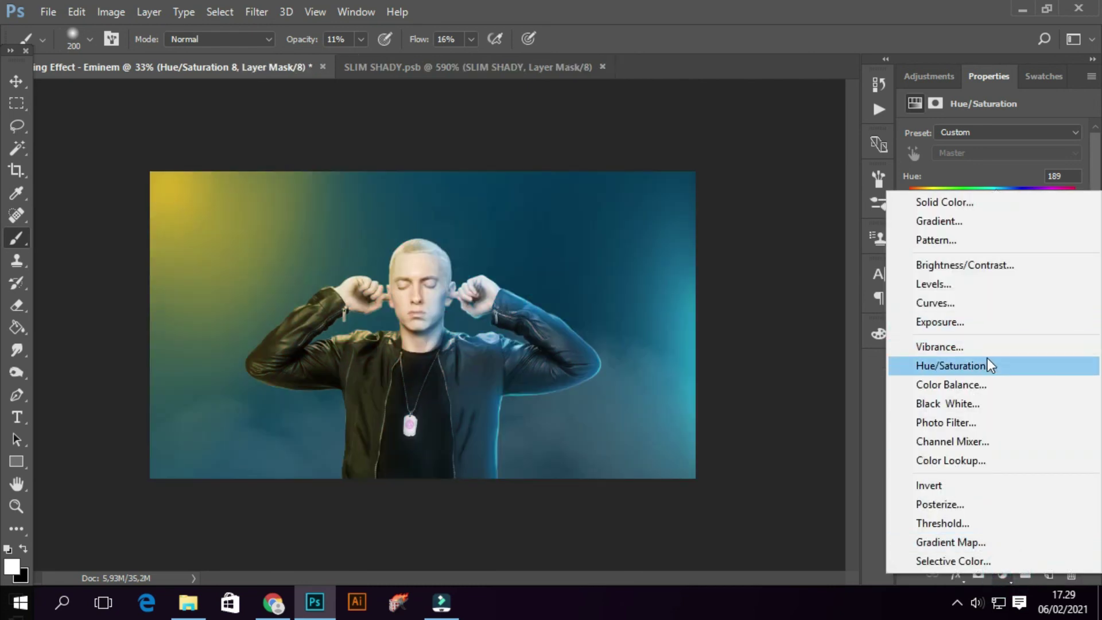
left_click(987, 360)
left_click(991, 284)
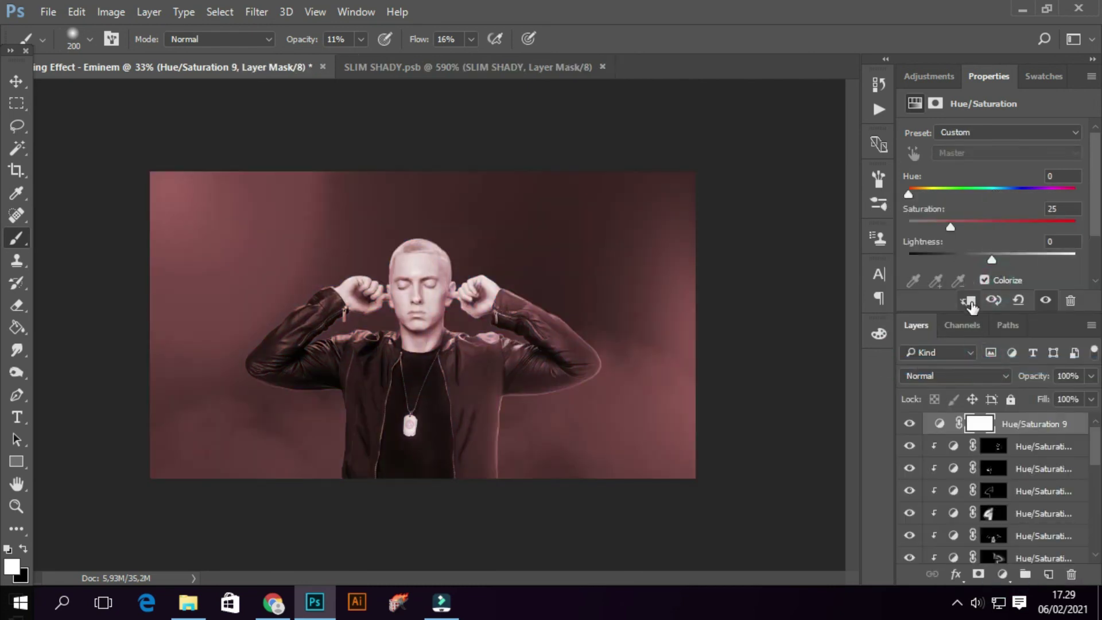
left_click(969, 301)
left_click_drag(951, 228, 1066, 238)
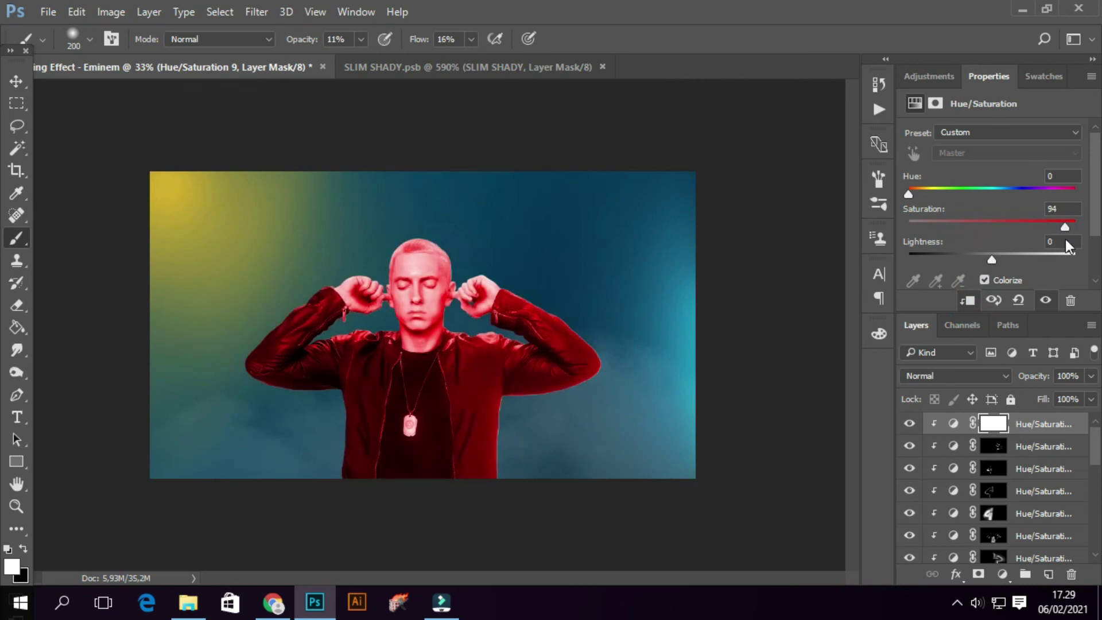
left_click_drag(910, 194, 932, 196)
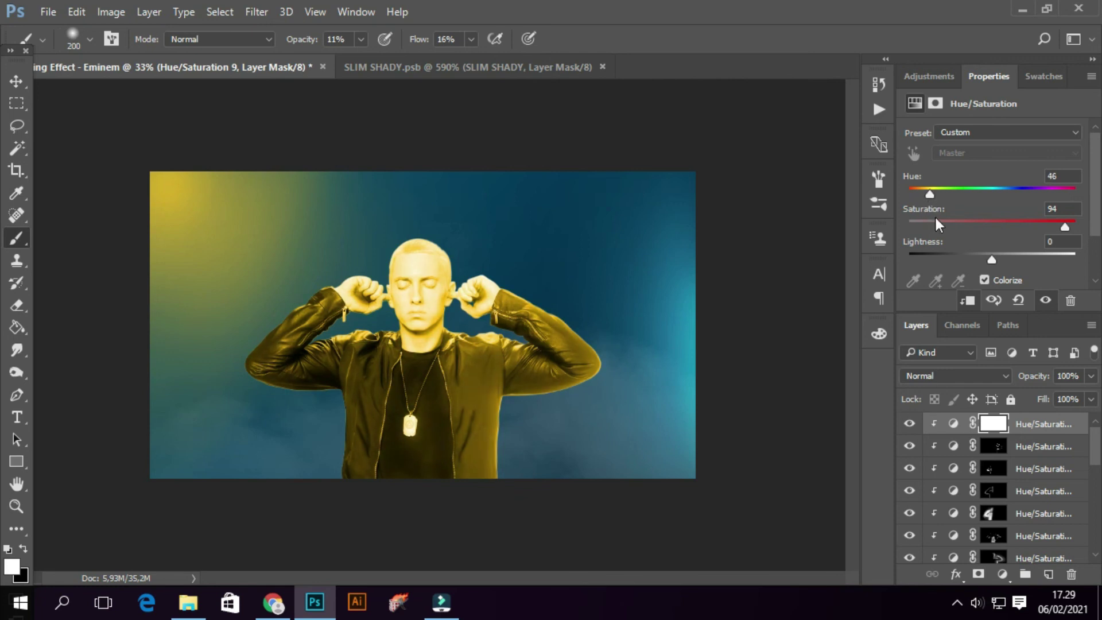
left_click_drag(995, 260, 1022, 259)
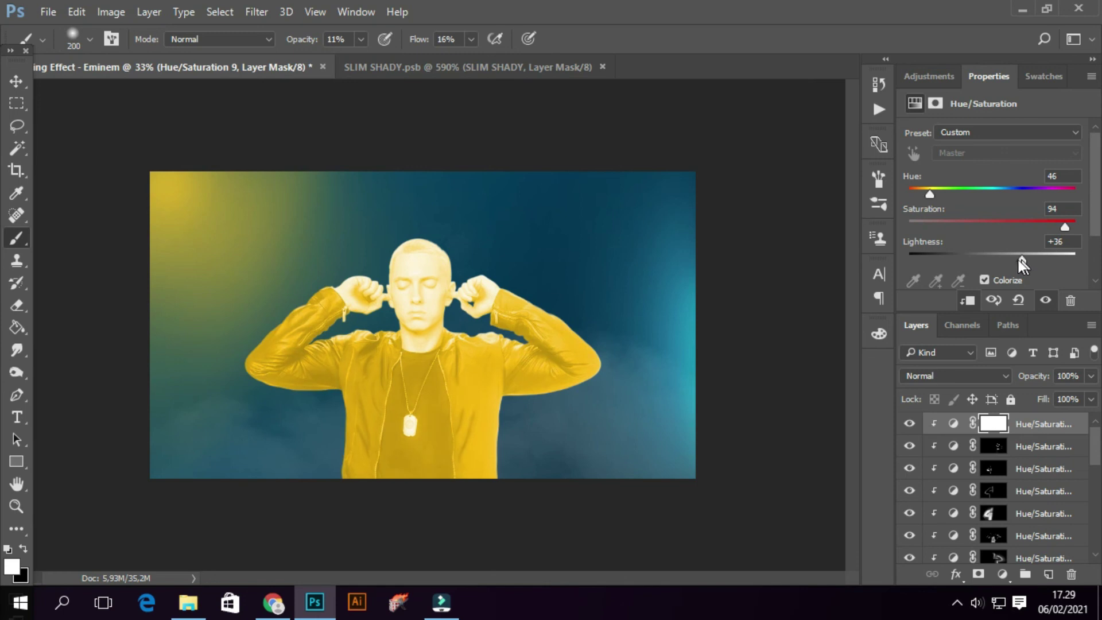
left_click_drag(932, 194, 933, 192)
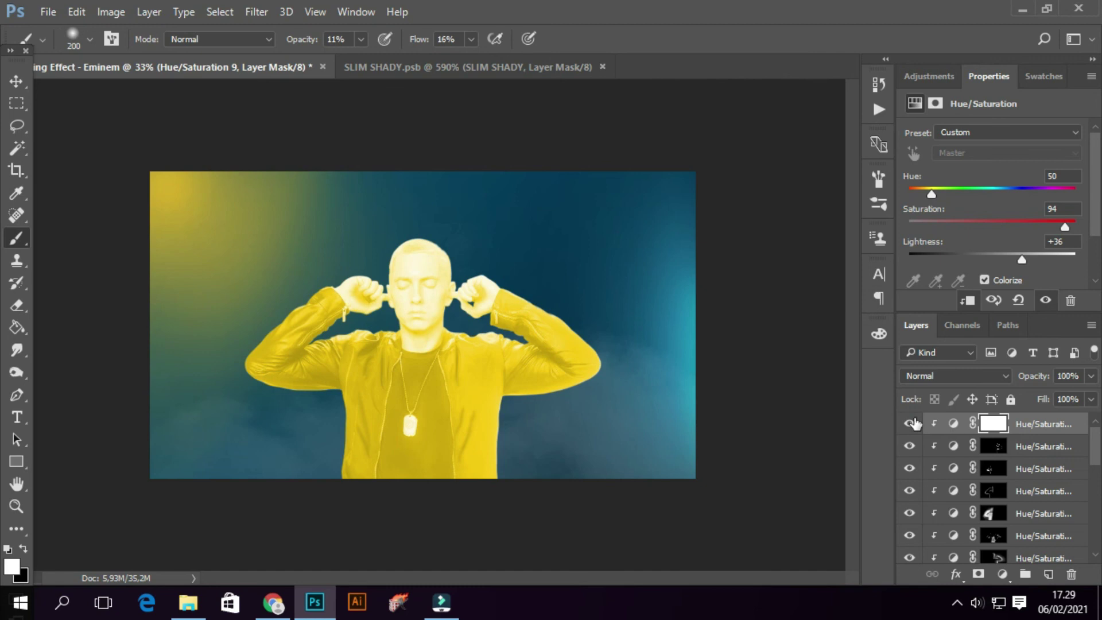
Invert the Hue/Saturation 9 mask and paint yellow glow along the sleeve edge at 93%, size 100.
key("ctrl+i")
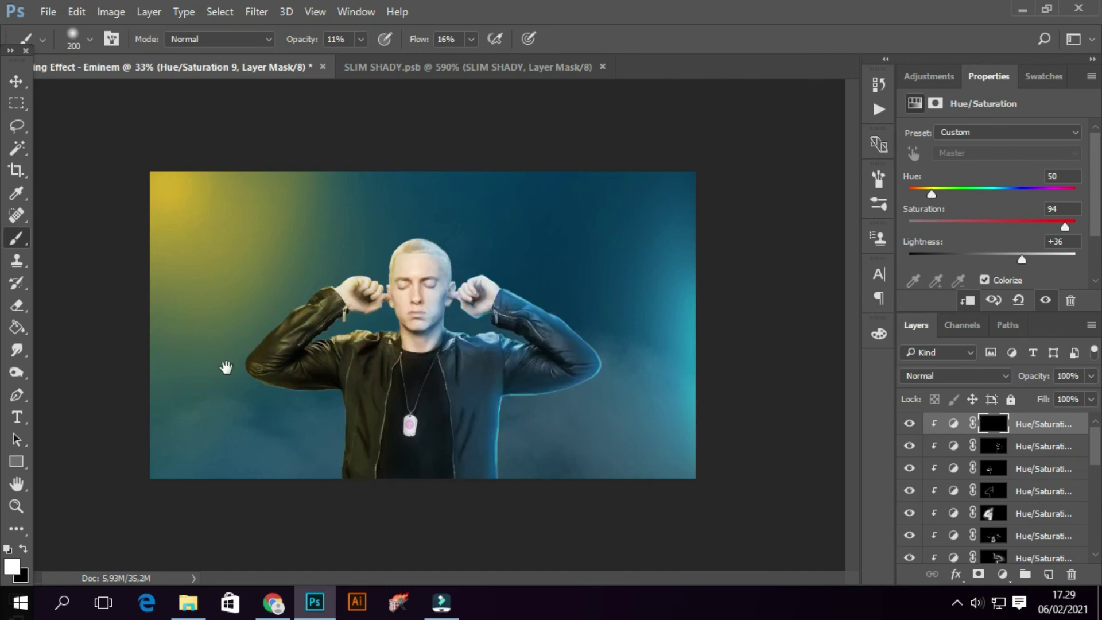
scroll(226, 368, "up", 5)
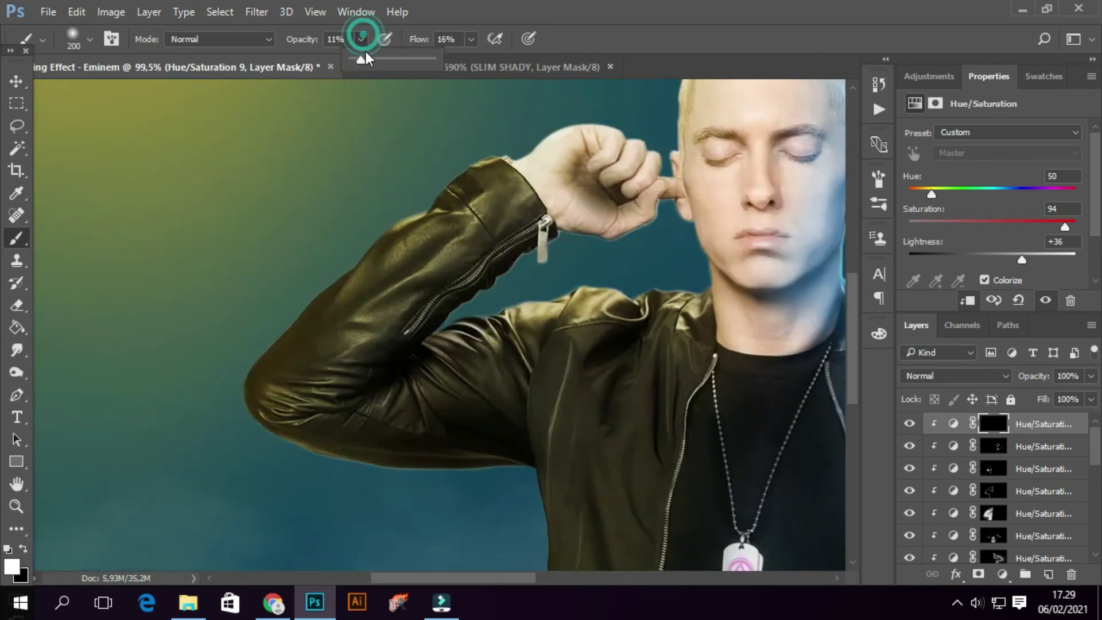
left_click_drag(426, 68, 429, 68)
scroll(344, 172, "up", 2)
key("bracketleft")
key("bracketleft")
key("bracketleft")
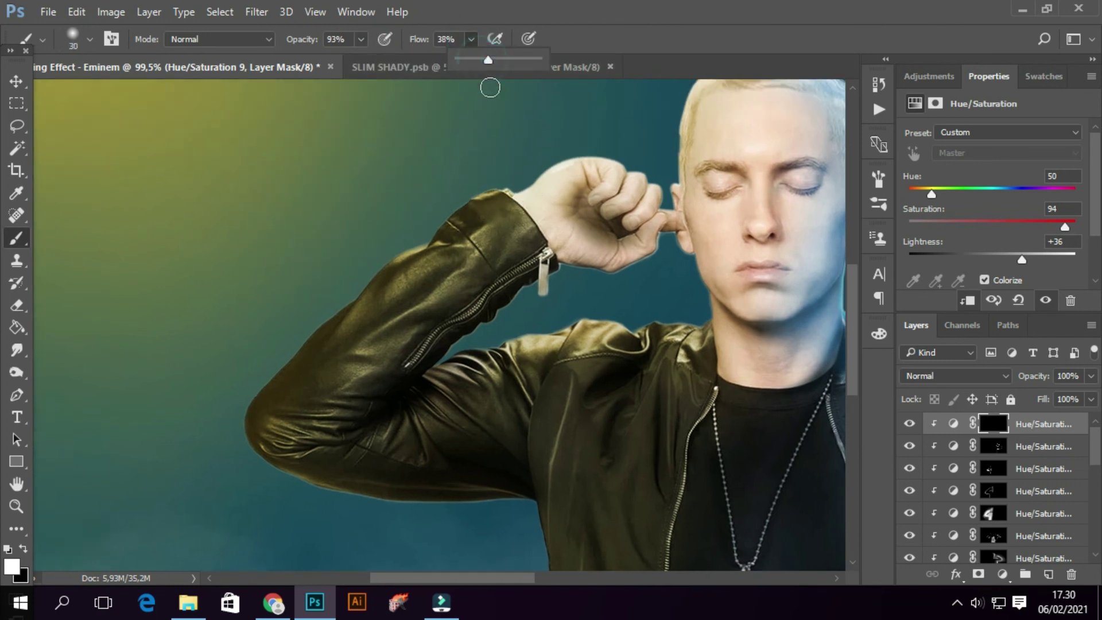
scroll(450, 227, "up", 3)
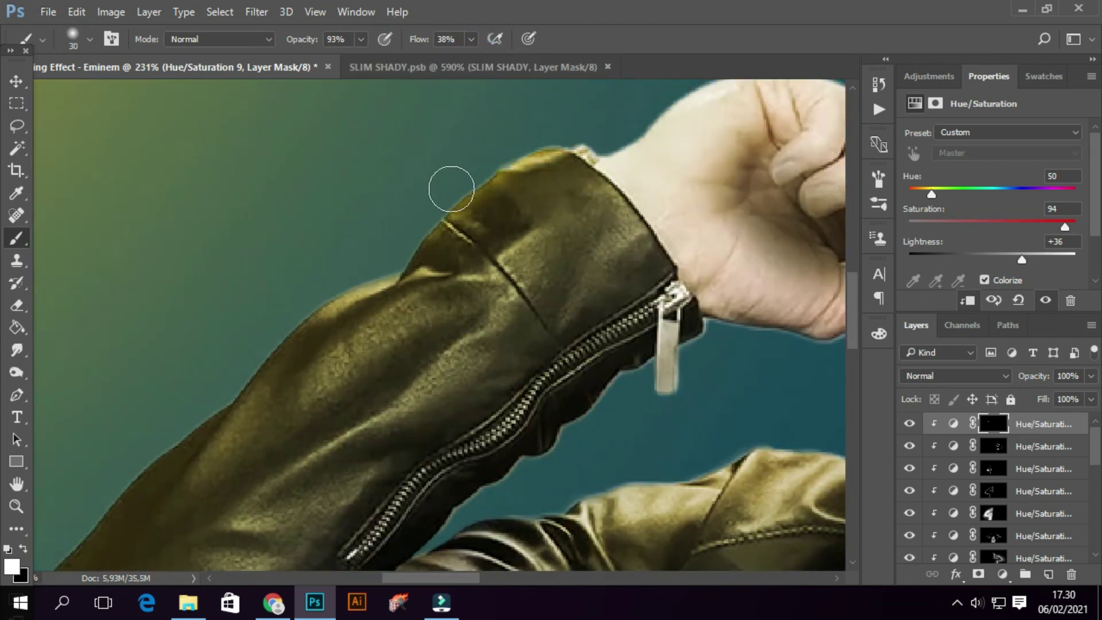
left_click_drag(451, 189, 386, 265)
left_click_drag(424, 202, 313, 226)
mouse_move(374, 247)
left_mouse_down()
mouse_move(229, 298)
mouse_move(215, 365)
mouse_move(403, 224)
mouse_move(266, 352)
left_mouse_up()
Extend the yellow glow along the jacket edge, elbow and underside of the sleeve.
mouse_move(349, 289)
left_mouse_down()
mouse_move(179, 458)
mouse_move(236, 355)
left_mouse_up()
left_click_drag(367, 227, 150, 425)
left_click_drag(251, 319, 256, 358)
left_click_drag(237, 450, 190, 335)
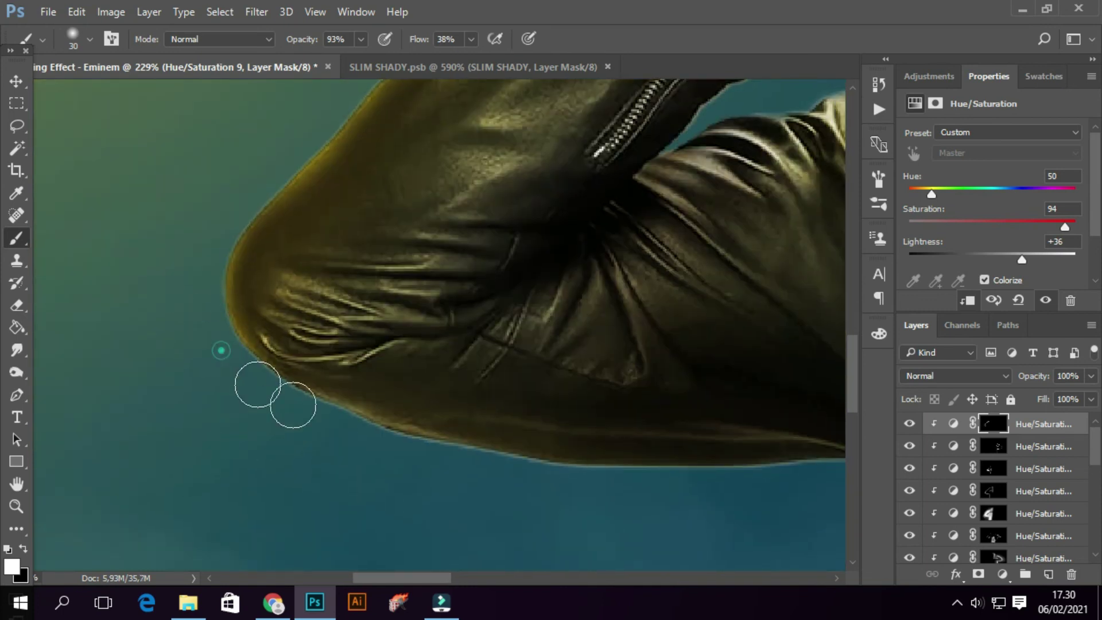
left_click_drag(585, 500, 300, 498)
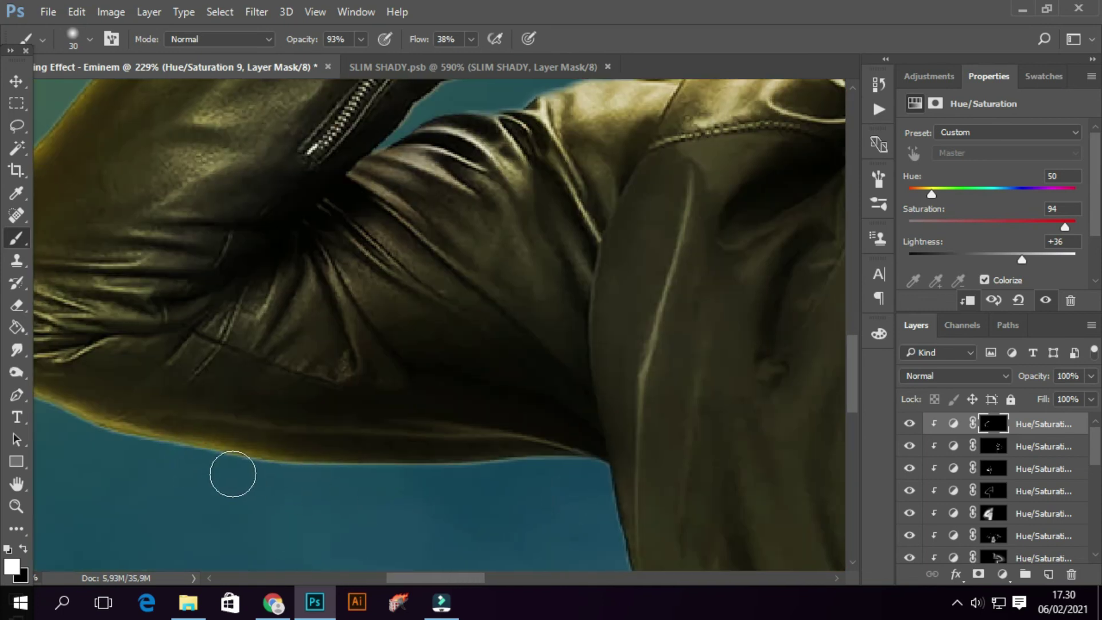
scroll(209, 522, "down", 5)
scroll(229, 459, "down", 2)
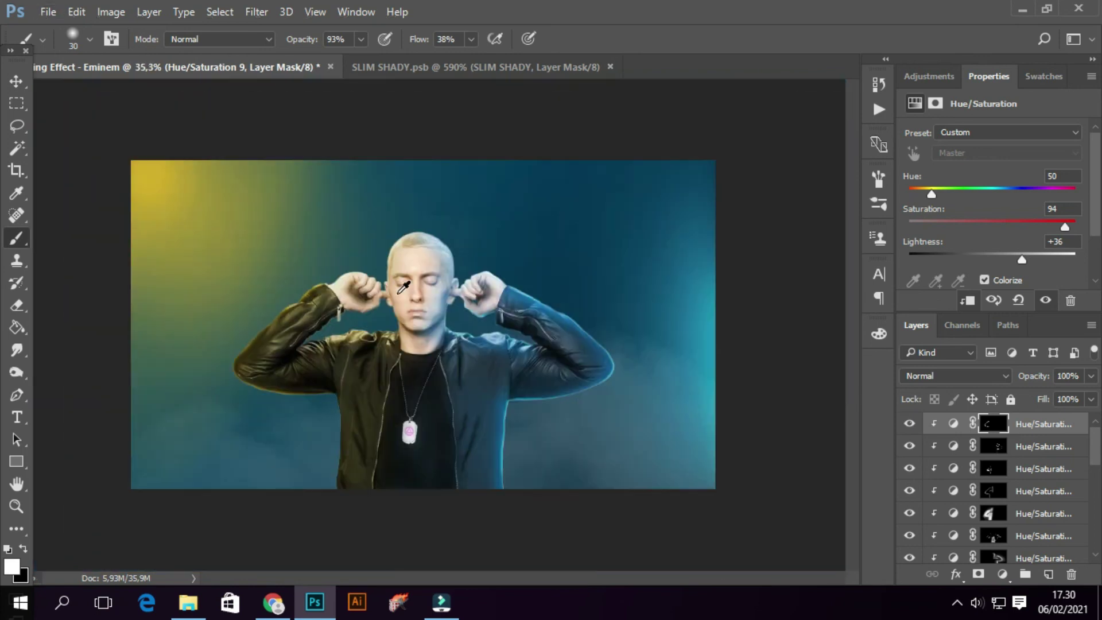
scroll(245, 406, "up", 3)
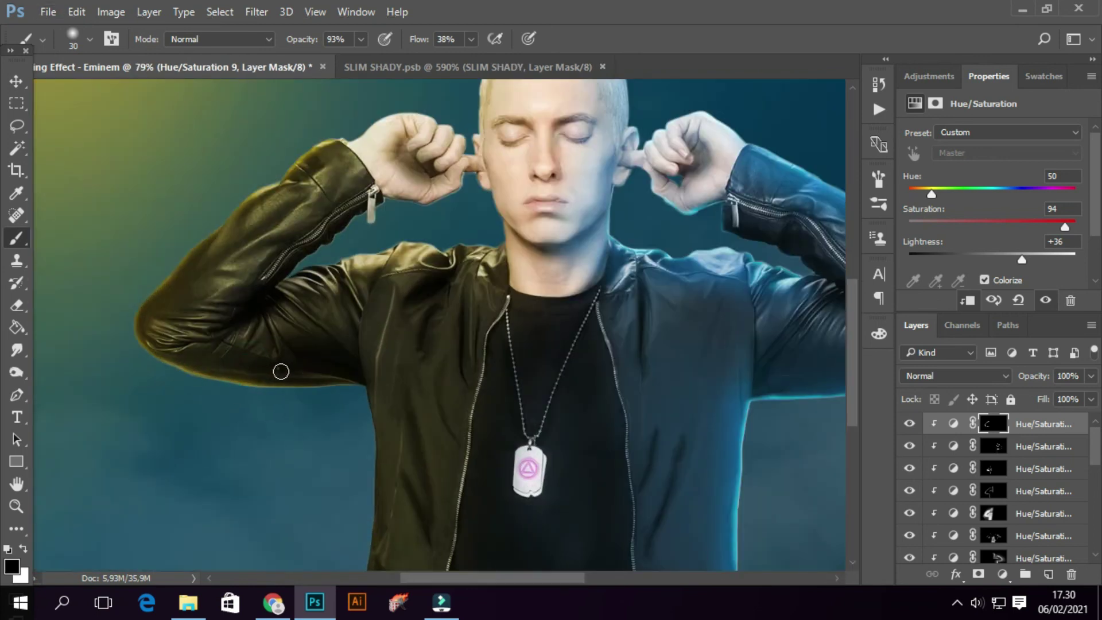
scroll(377, 377, "up", 2)
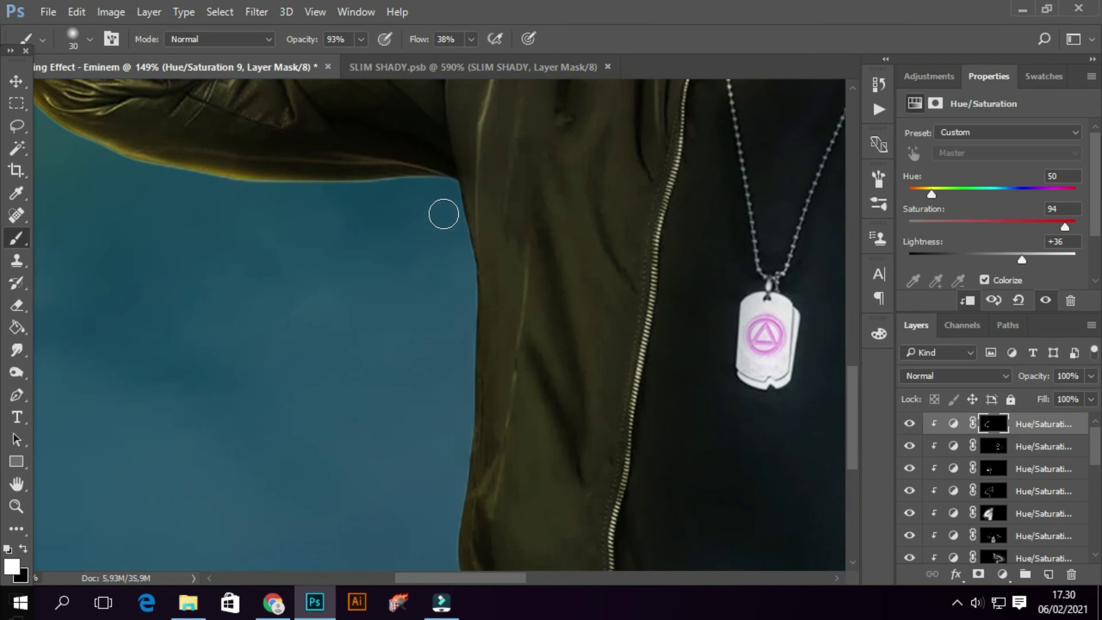
scroll(445, 298, "down", 3)
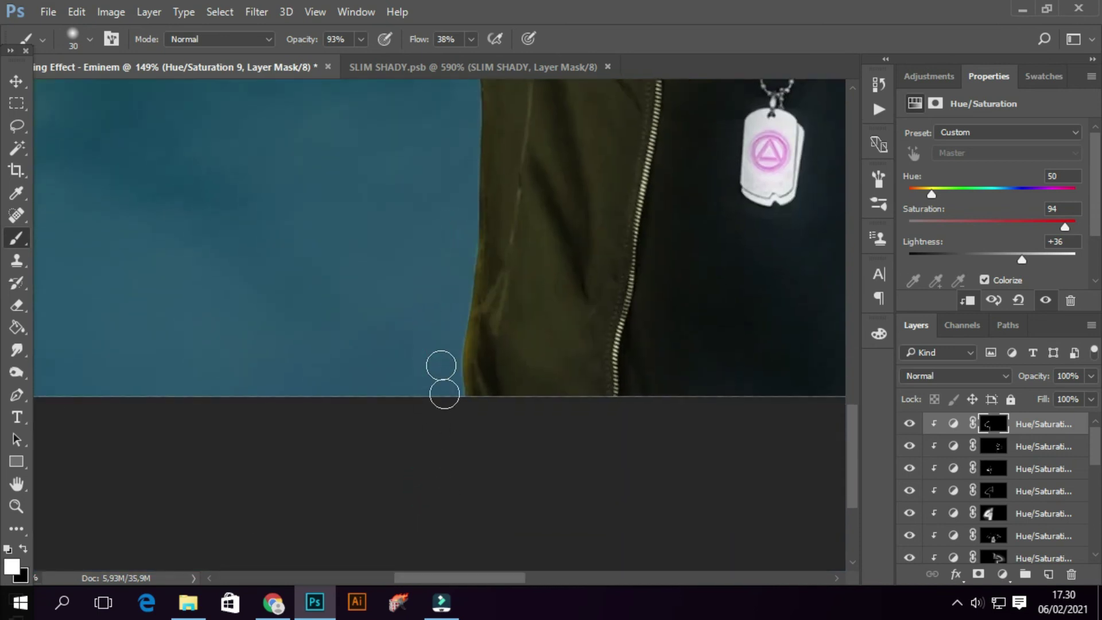
Paint the yellow glow along the raised fist's lower edge.
left_click_drag(444, 376, 444, 492)
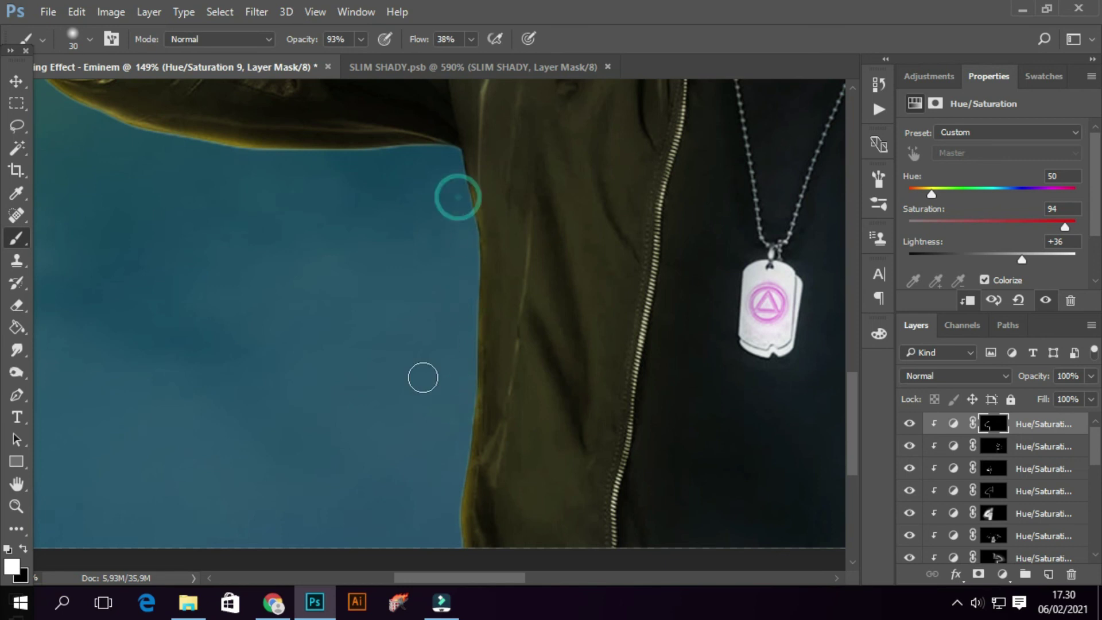
scroll(421, 394, "down", 4)
scroll(364, 315, "up", 2)
scroll(364, 316, "up", 4)
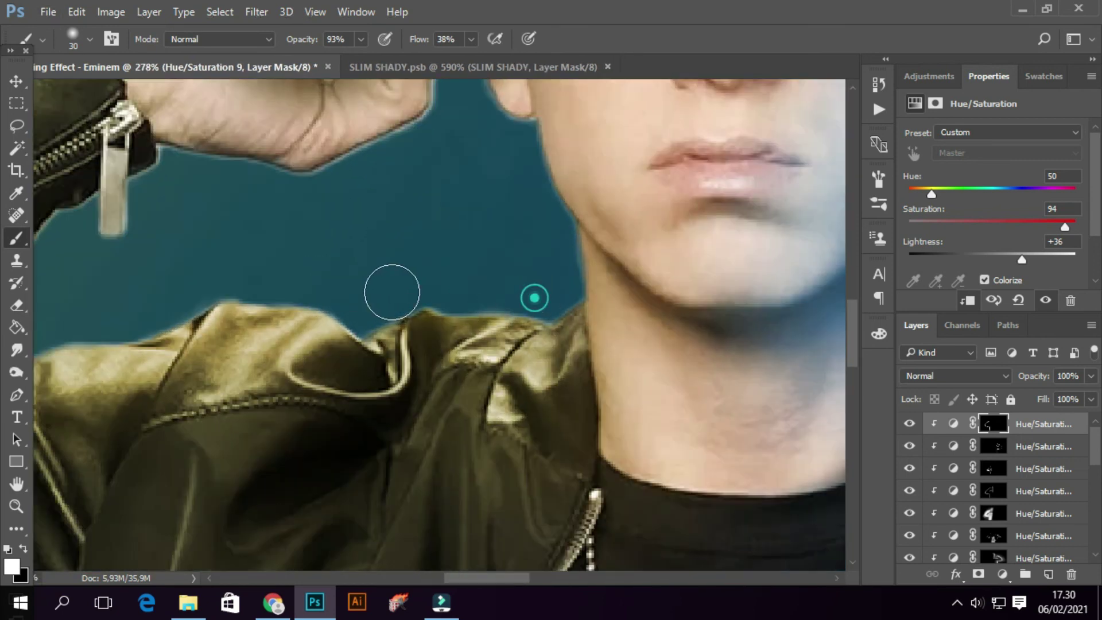
left_click_drag(141, 302, 377, 388)
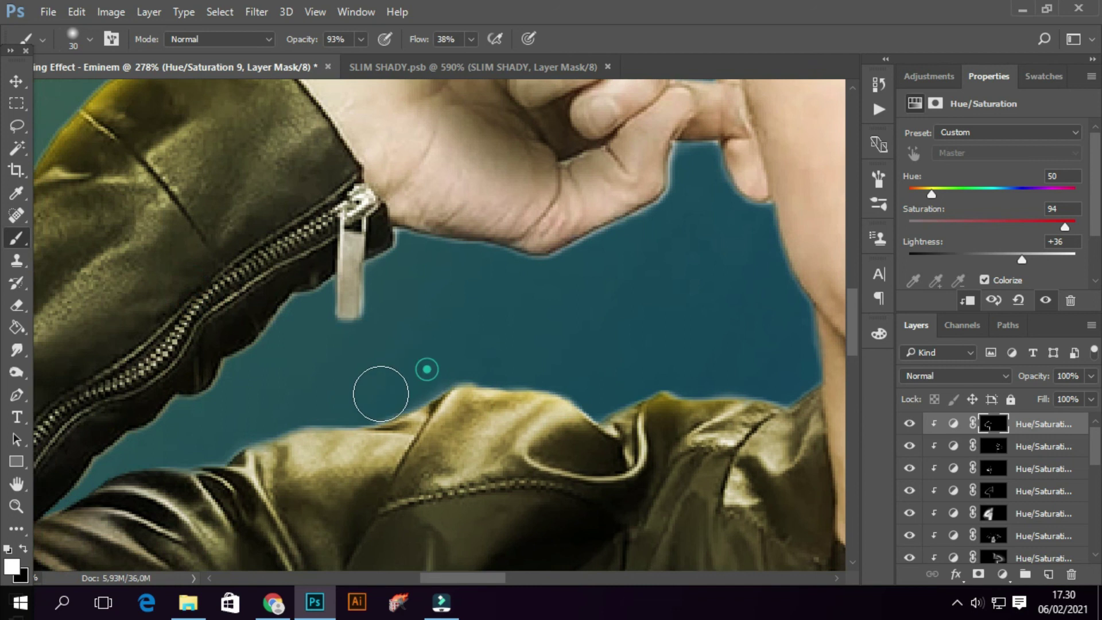
scroll(374, 402, "down", 2)
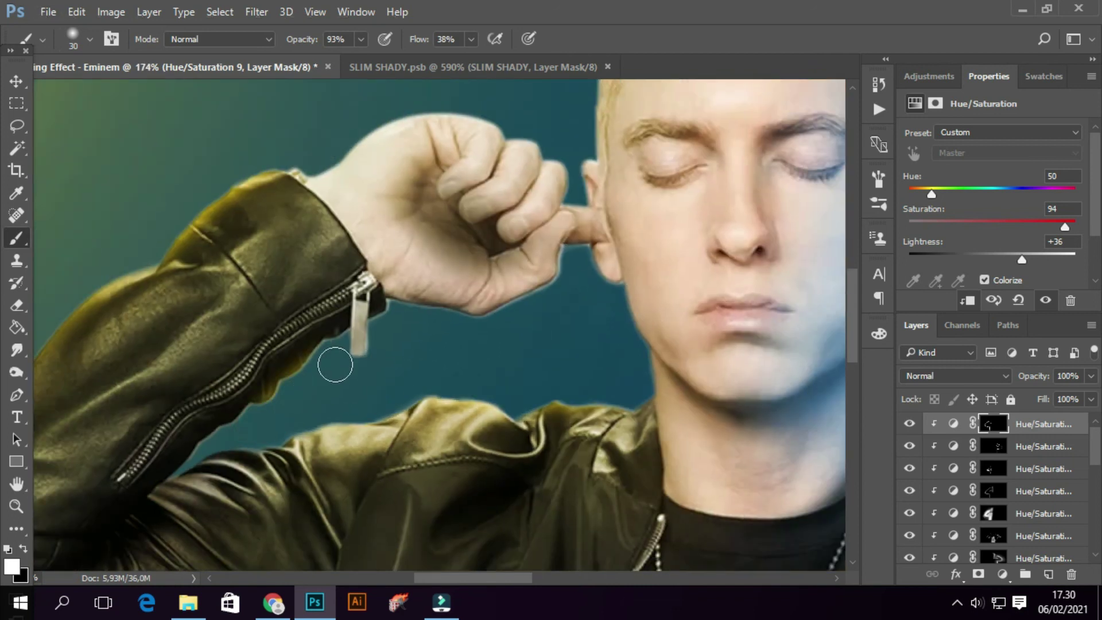
mouse_move(426, 326)
left_mouse_down()
mouse_move(470, 333)
mouse_move(562, 286)
mouse_move(434, 323)
mouse_move(394, 293)
mouse_move(354, 134)
mouse_move(553, 148)
mouse_move(506, 239)
left_mouse_up()
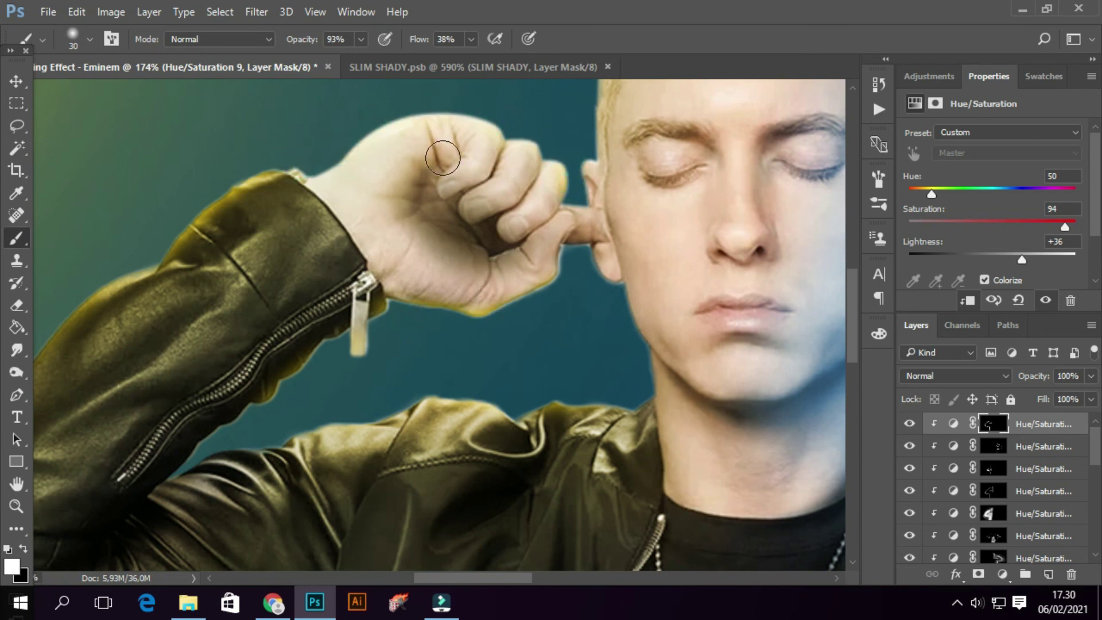
Add a soft 36%-opacity glow from the fist toward the ear with a larger brush.
left_click_drag(361, 39, 320, 67)
key("bracketright")
mouse_move(454, 173)
left_mouse_down()
mouse_move(560, 267)
mouse_move(517, 348)
left_mouse_up()
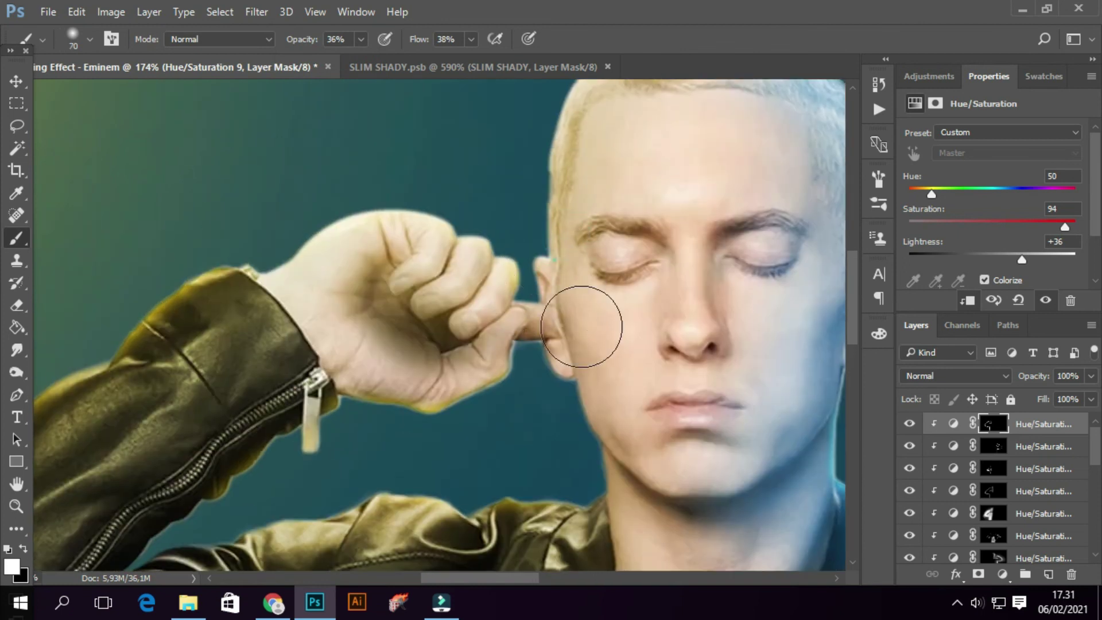
left_click_drag(677, 451, 603, 323)
scroll(562, 175, "down", 2)
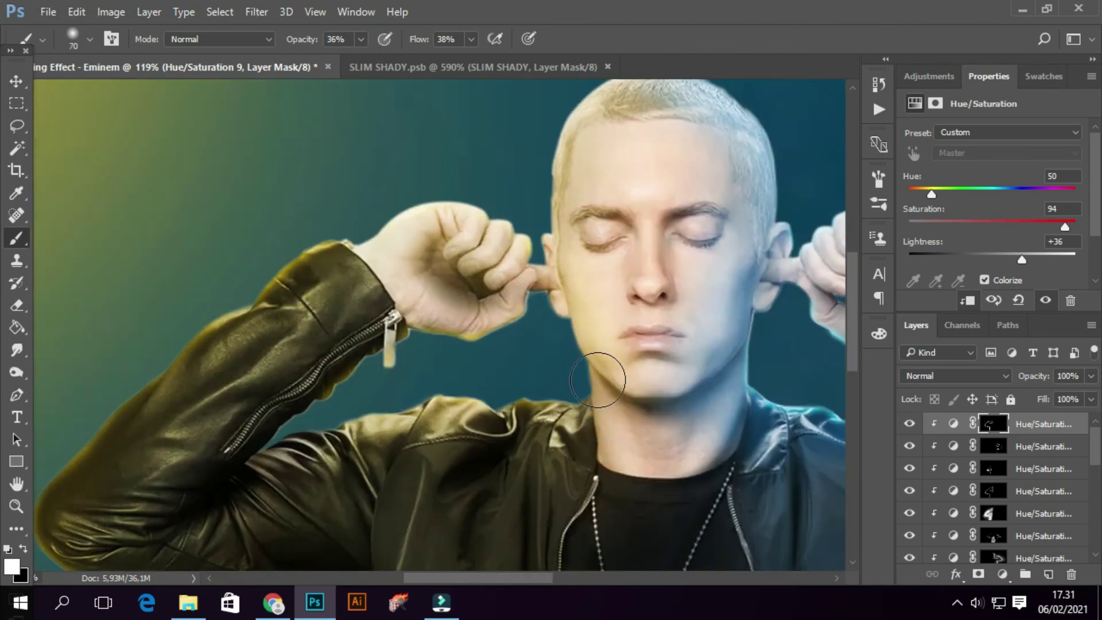
scroll(574, 196, "down", 2)
scroll(610, 204, "up", 1)
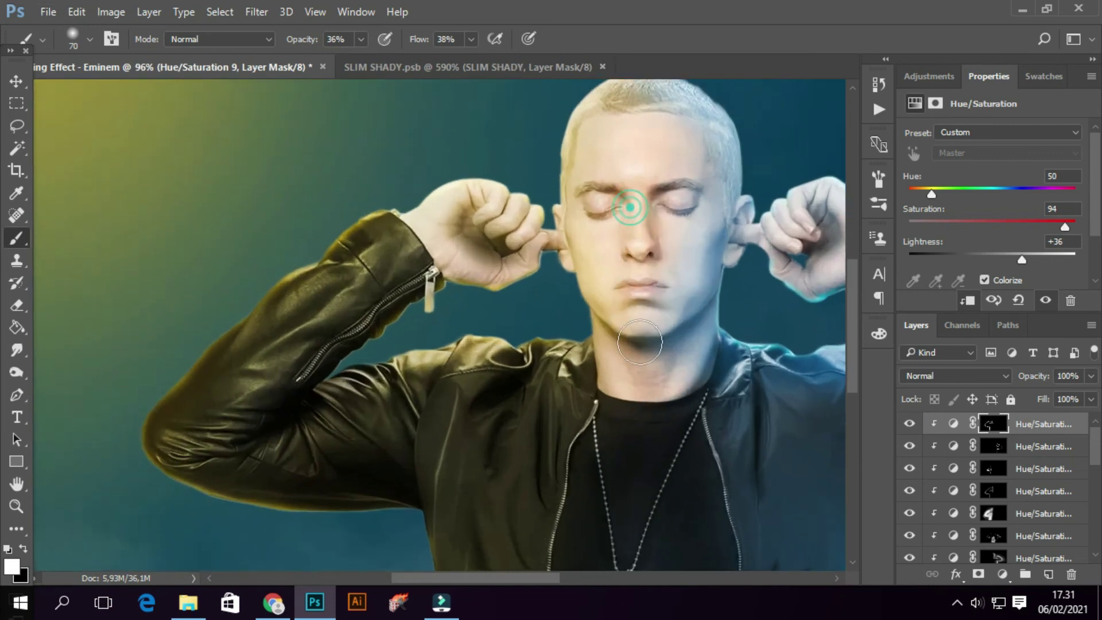
scroll(598, 370, "down", 4)
scroll(565, 378, "down", 1)
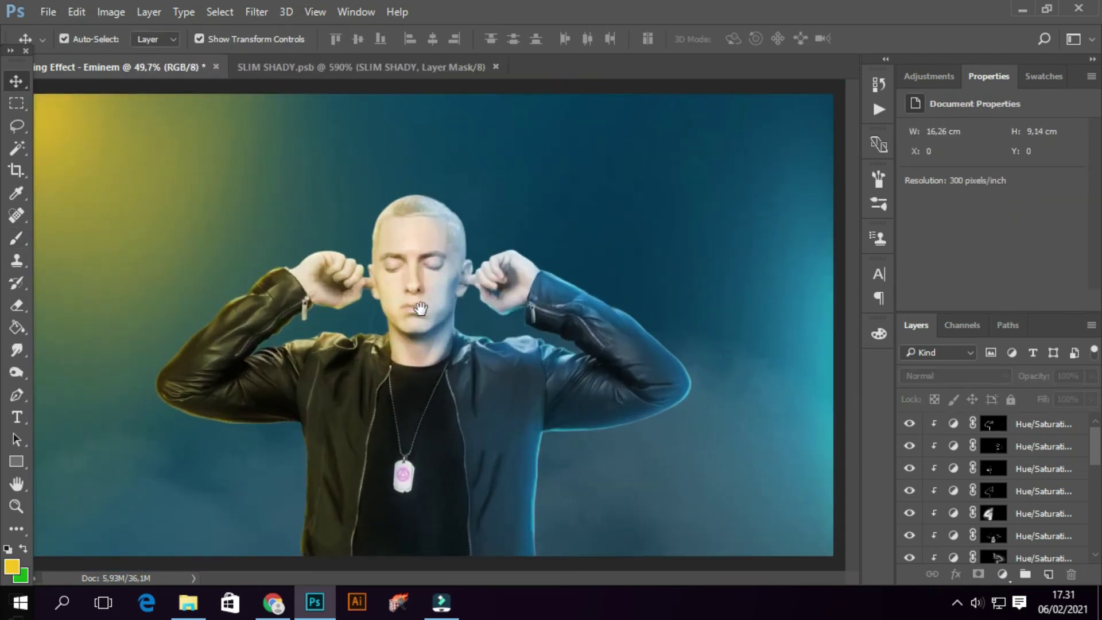
Select the top colorizing layer and browse the adjustment layer list without adding one.
key("b")
scroll(420, 309, "down", 3)
scroll(430, 345, "down", 1)
scroll(450, 413, "up", 3)
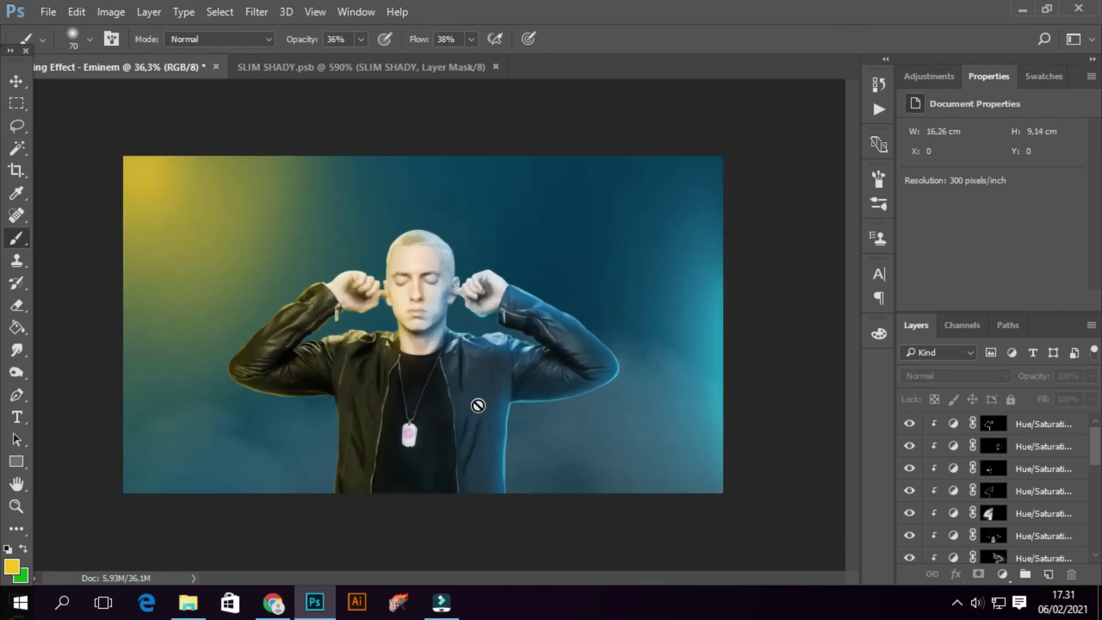
scroll(463, 390, "up", 1)
scroll(454, 362, "up", 1)
scroll(441, 330, "up", 1)
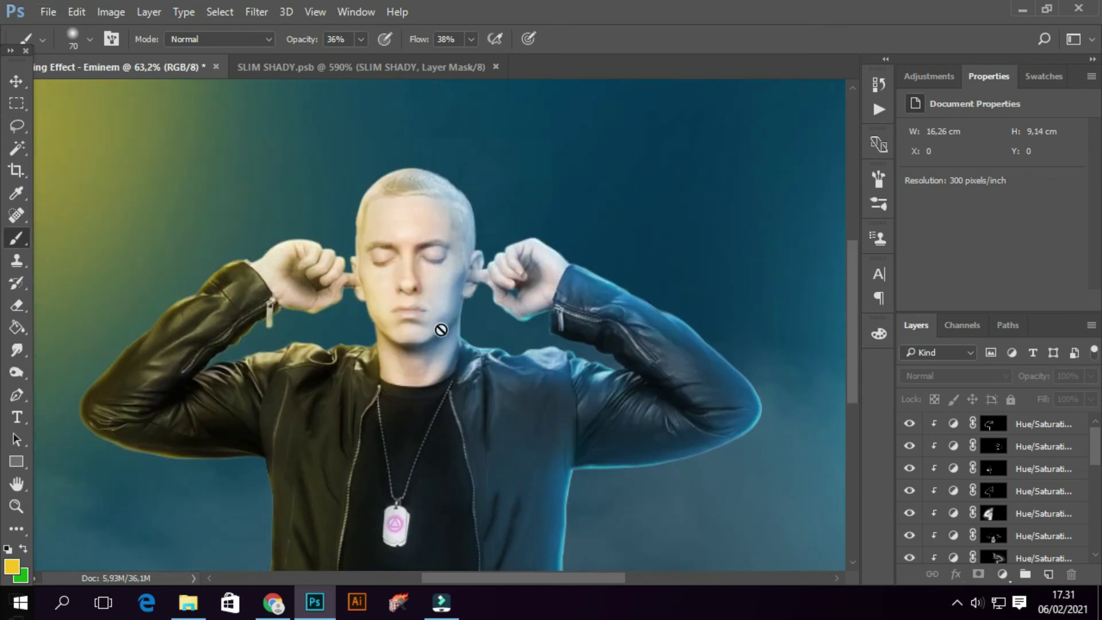
left_click(1031, 424)
left_click(1002, 574)
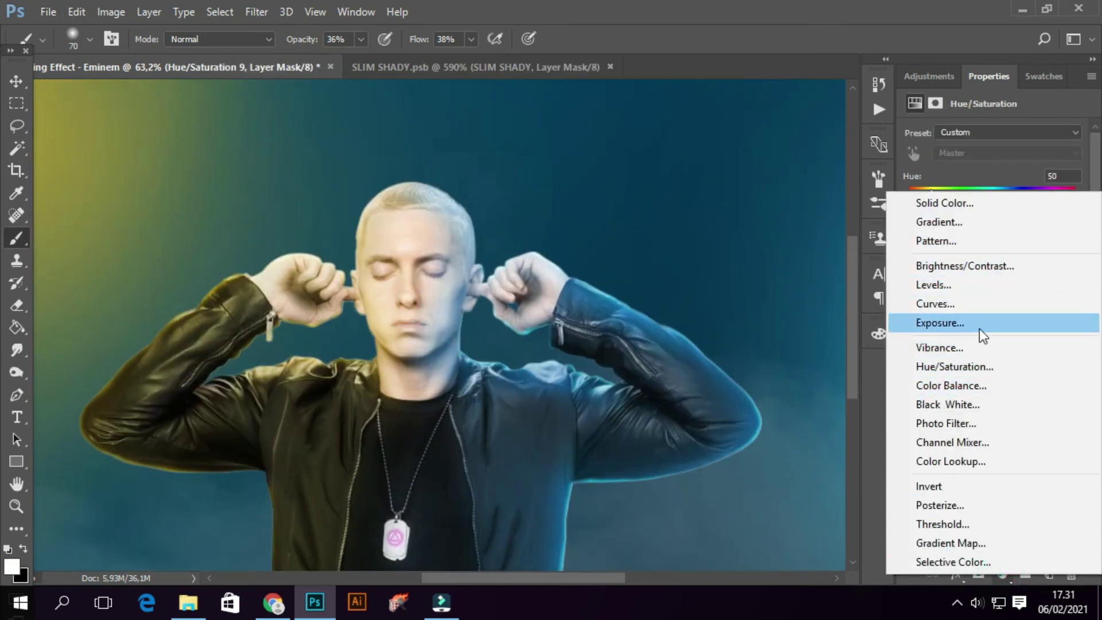
left_click(867, 485)
scroll(1010, 488, "down", 3)
scroll(1020, 478, "up", 1)
Add a Brightness/Contrast layer at -36 above SLIM SHADY and invert its mask.
left_click(1019, 474)
left_click(1003, 575)
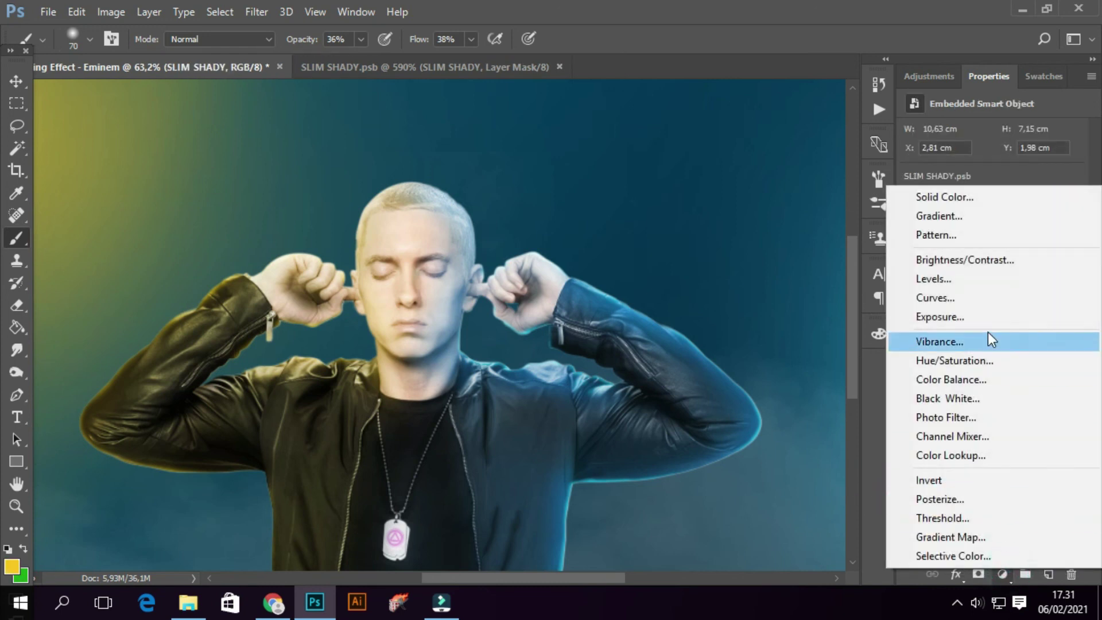
left_click(977, 263)
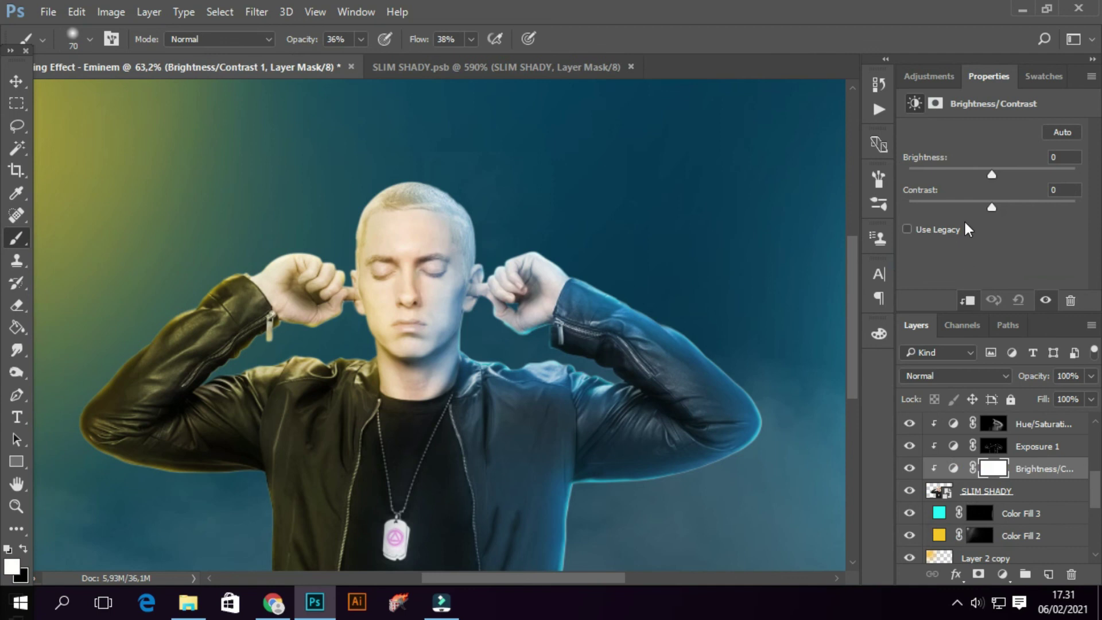
mouse_move(993, 175)
left_mouse_down()
mouse_move(956, 167)
mouse_move(972, 171)
left_mouse_up()
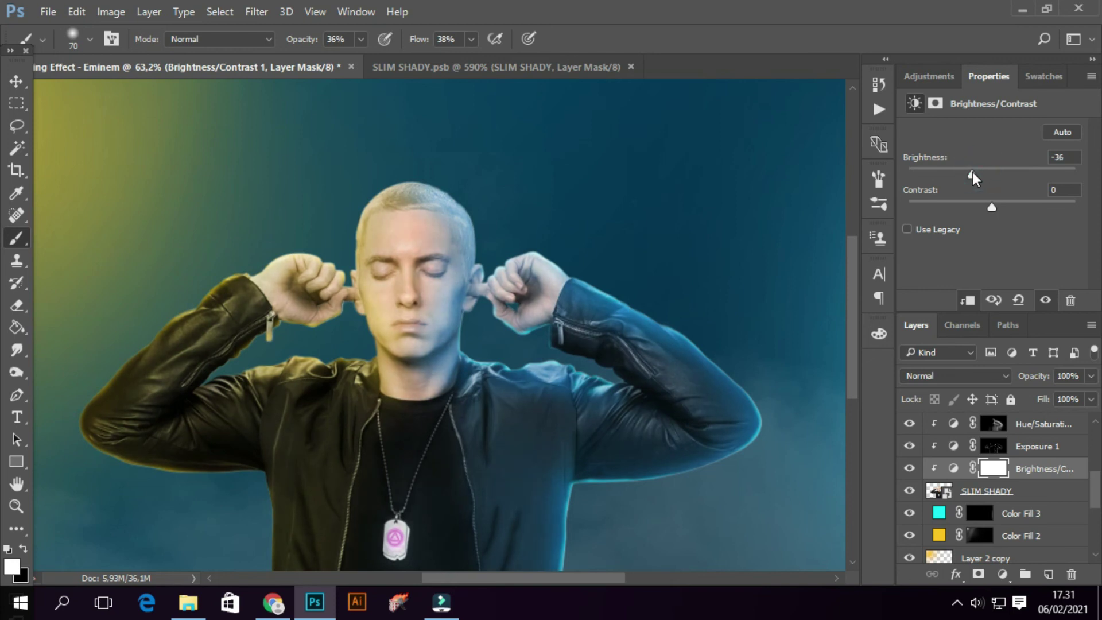
key("ctrl+i")
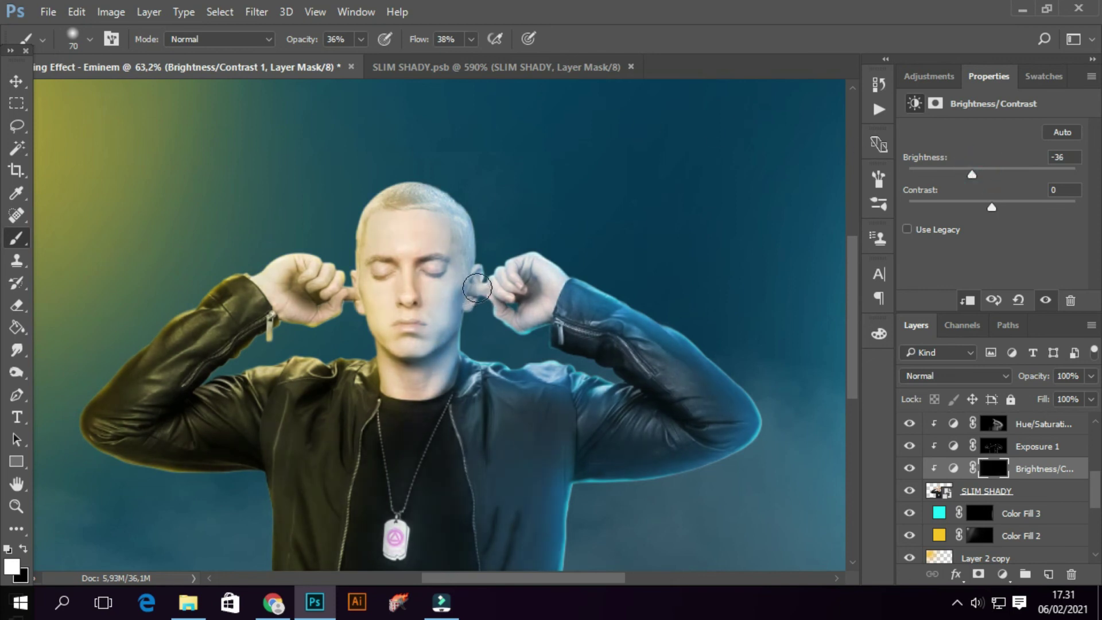
key("bracketright")
left_click_drag(361, 39, 394, 67)
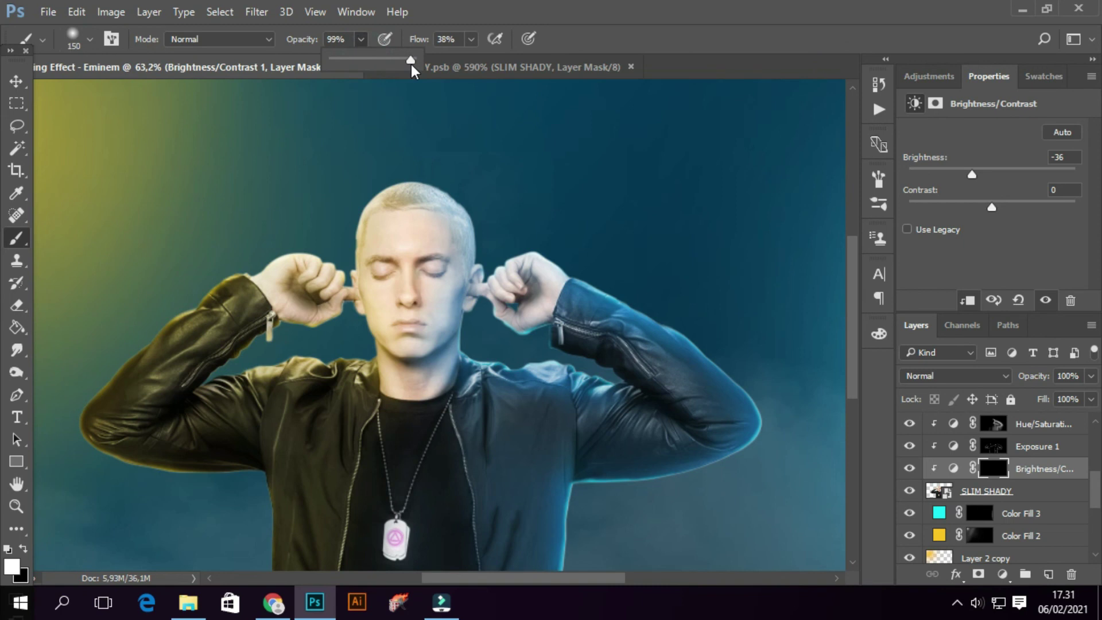
Paint the -36 darkening over the head and torso with a 200 brush at 99%, then zoom out.
key("bracketright")
key("bracketright")
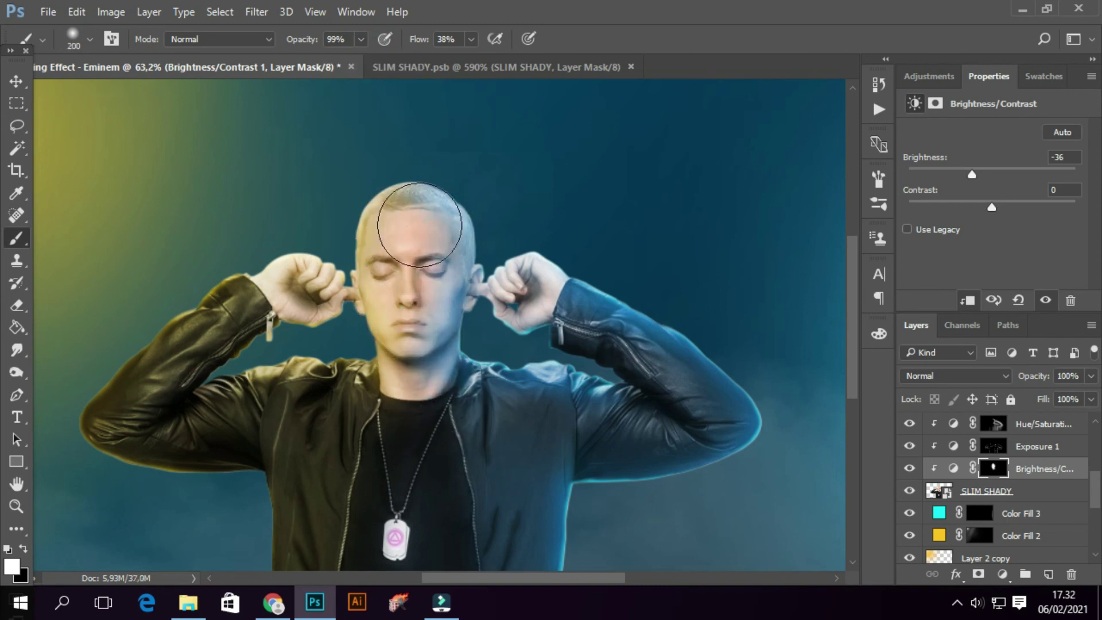
left_click_drag(447, 389, 445, 217)
left_click_drag(387, 364, 360, 249)
left_click(976, 603)
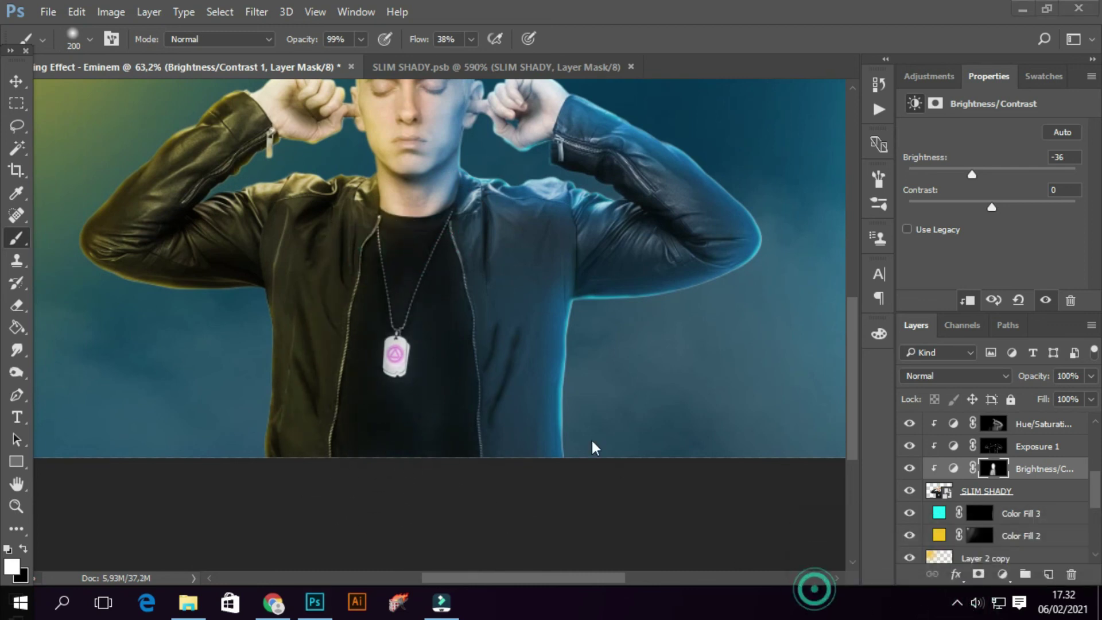
key("ctrl+minus")
key("ctrl+minus")
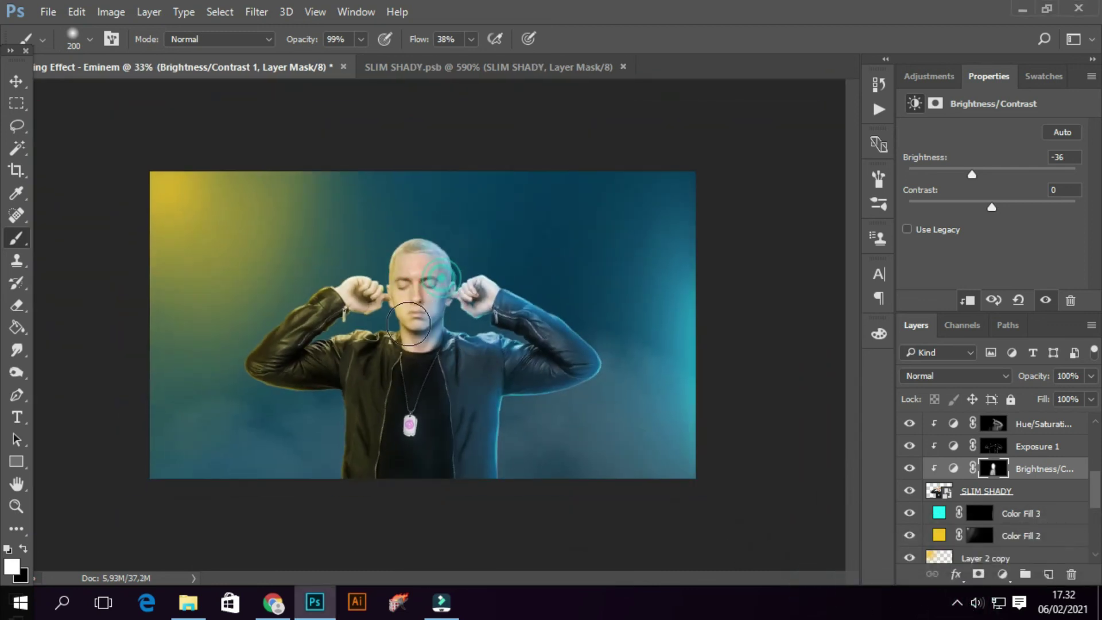
scroll(408, 324, "up", 5)
scroll(419, 312, "down", 1)
scroll(443, 398, "down", 2)
scroll(500, 364, "down", 2)
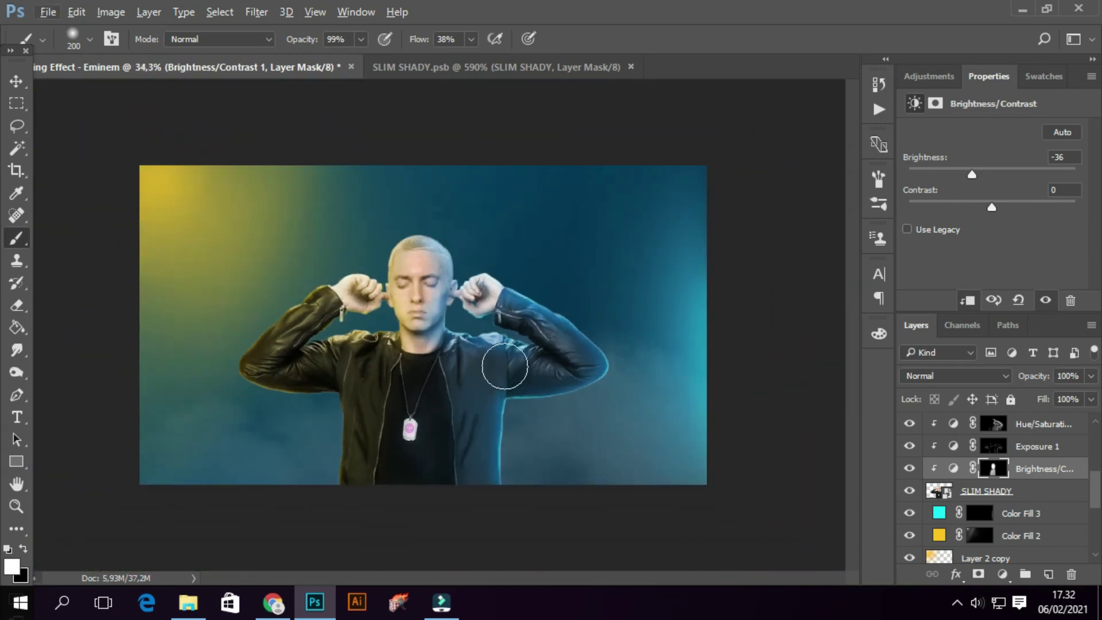
scroll(1011, 485, "down", 3)
scroll(1007, 485, "down", 5)
scroll(1006, 485, "up", 10)
scroll(1006, 487, "up", 2)
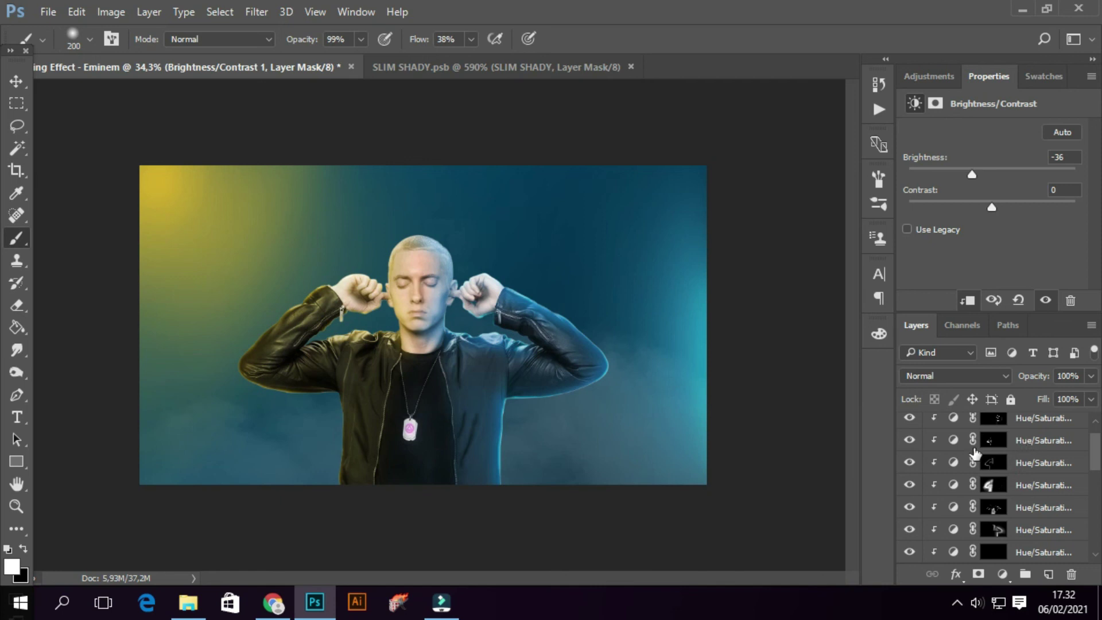
Lower the Smoke-in-Air 3 layer opacity from 40% to 35% and deselect it.
scroll(988, 487, "down", 3)
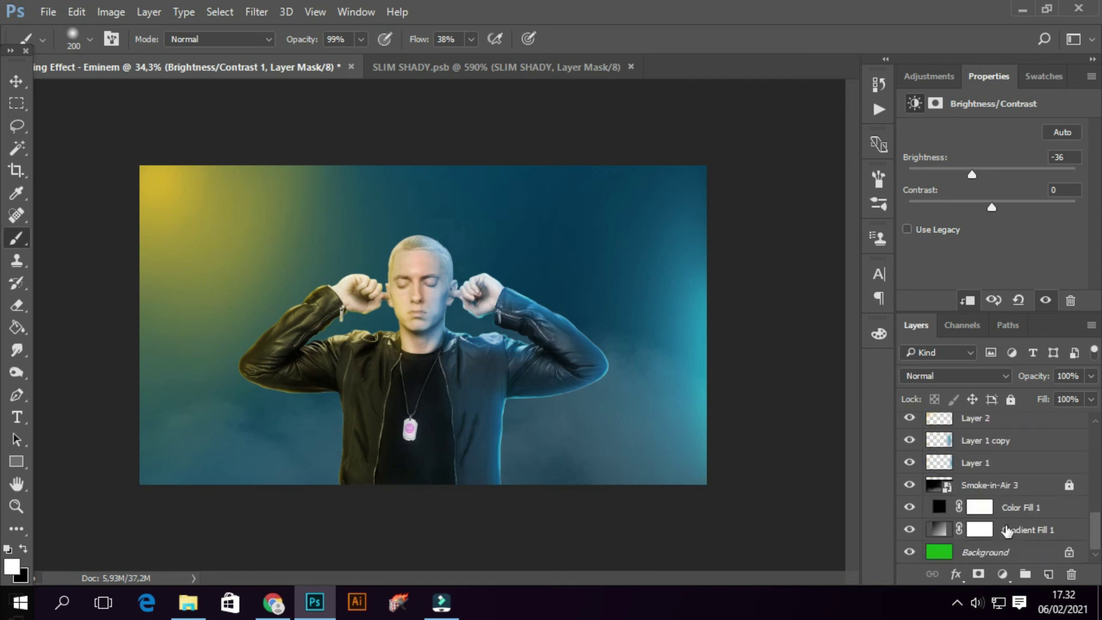
left_click(1000, 487)
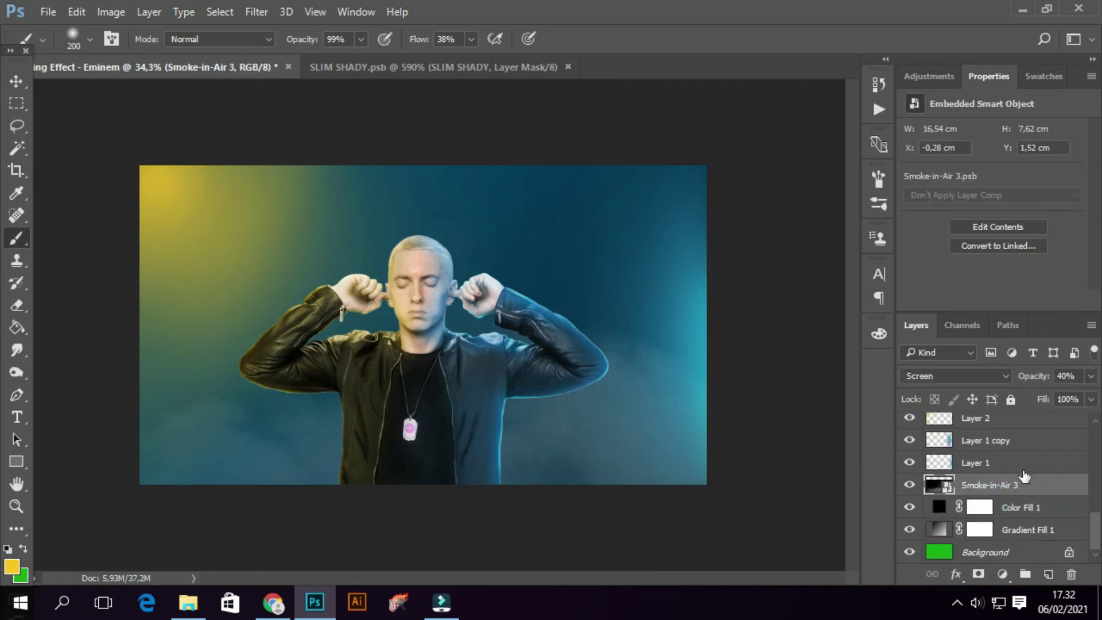
left_click_drag(1041, 396, 1036, 397)
left_click(981, 507)
left_click(991, 485)
left_click_drag(1035, 395, 1038, 398)
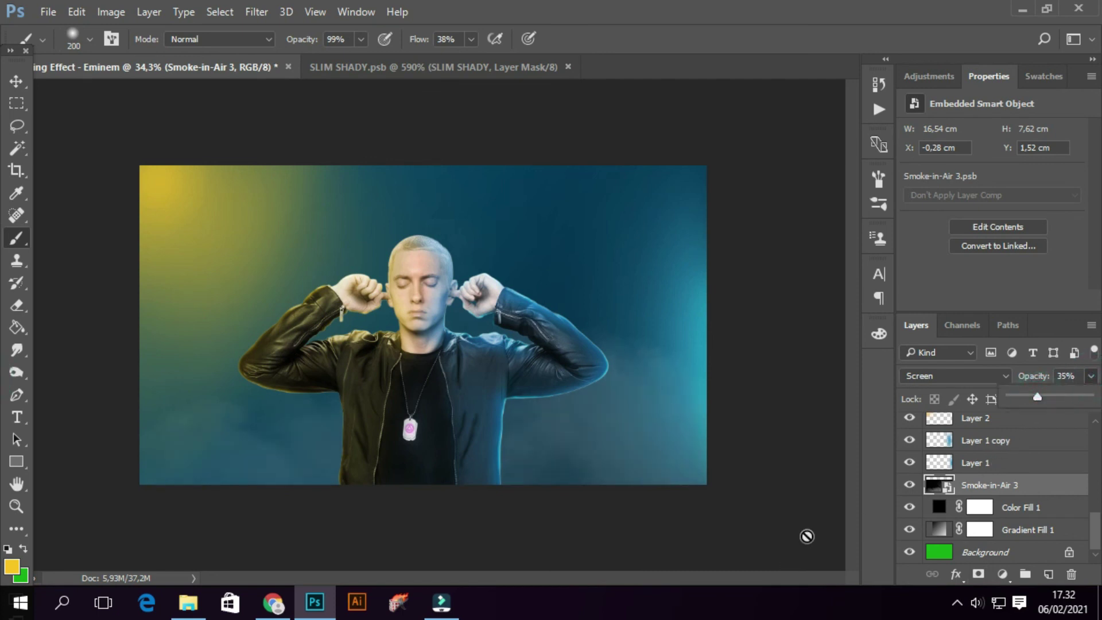
key("v")
left_click(775, 518)
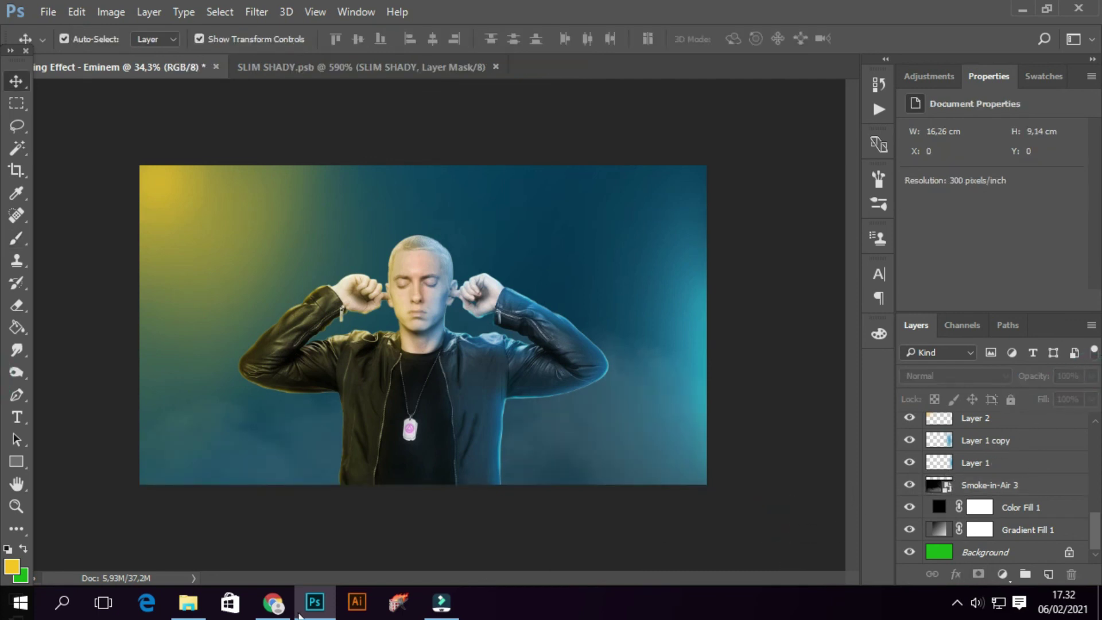
left_click(188, 603)
left_click(613, 426)
mouse_move(723, 409)
left_mouse_down()
mouse_move(599, 459)
mouse_move(421, 409)
left_mouse_up()
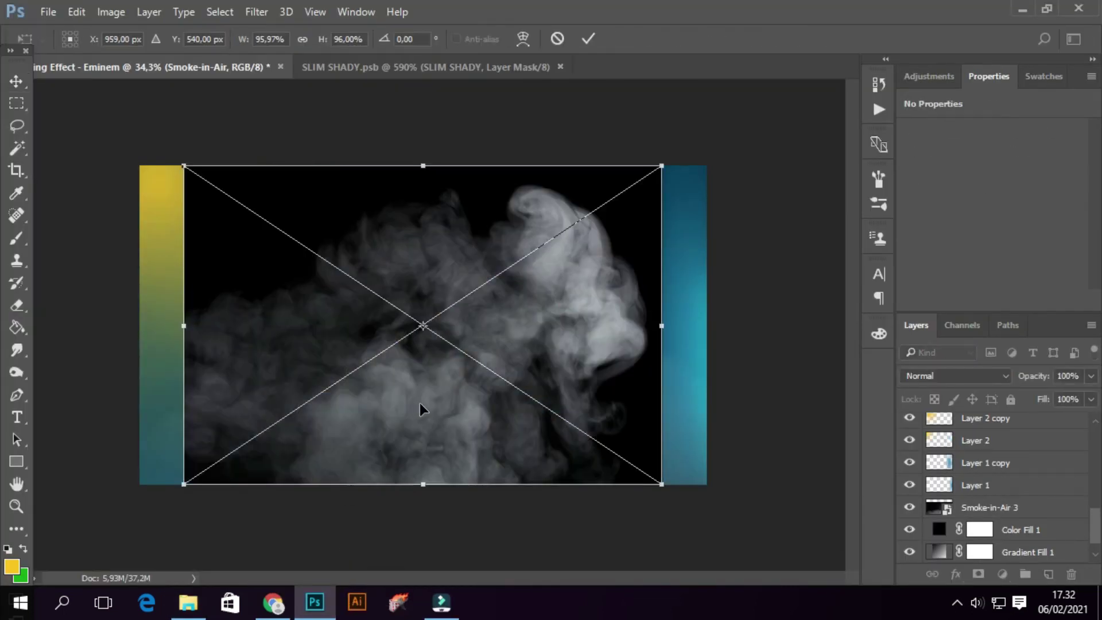
key("Return")
scroll(1011, 488, "up", 2)
scroll(1015, 485, "up", 3)
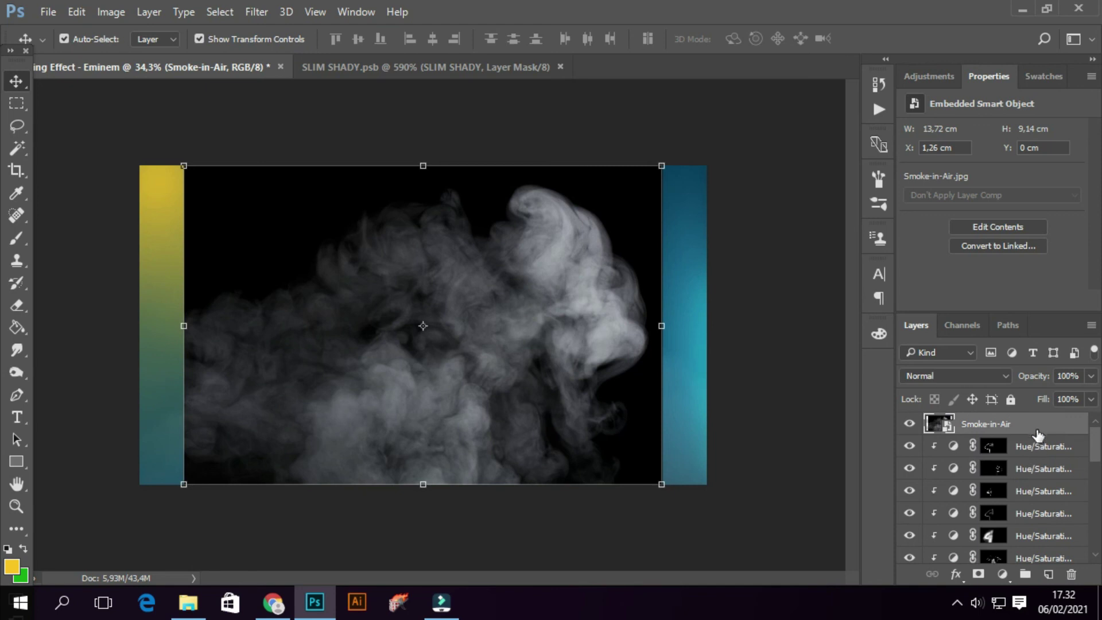
key("ctrl+z")
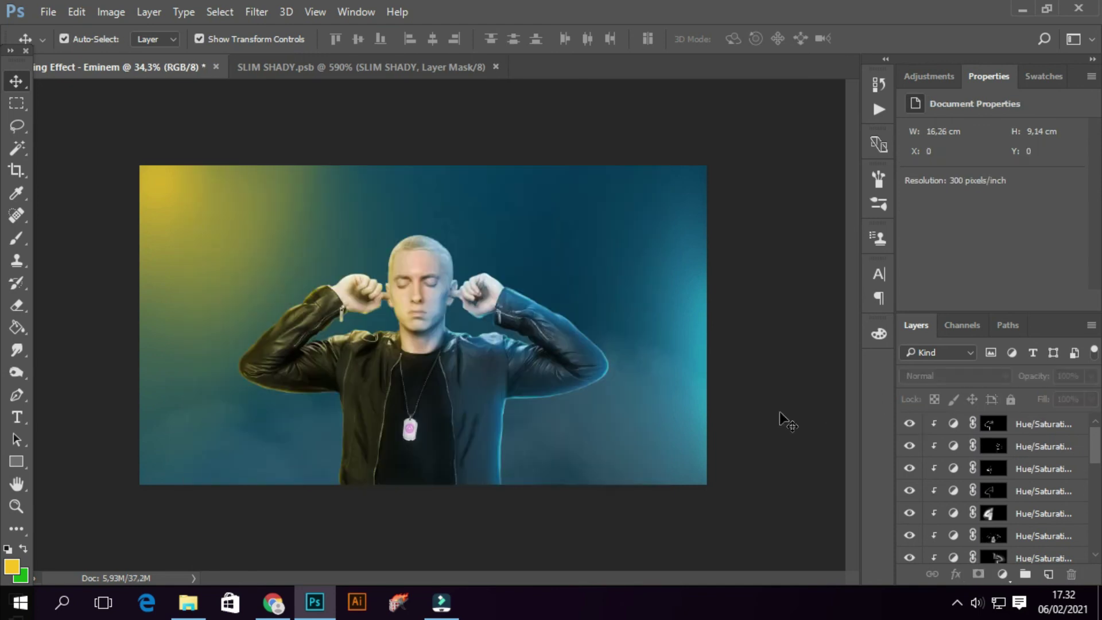
key("alt+Tab")
left_click_drag(632, 477, 318, 607)
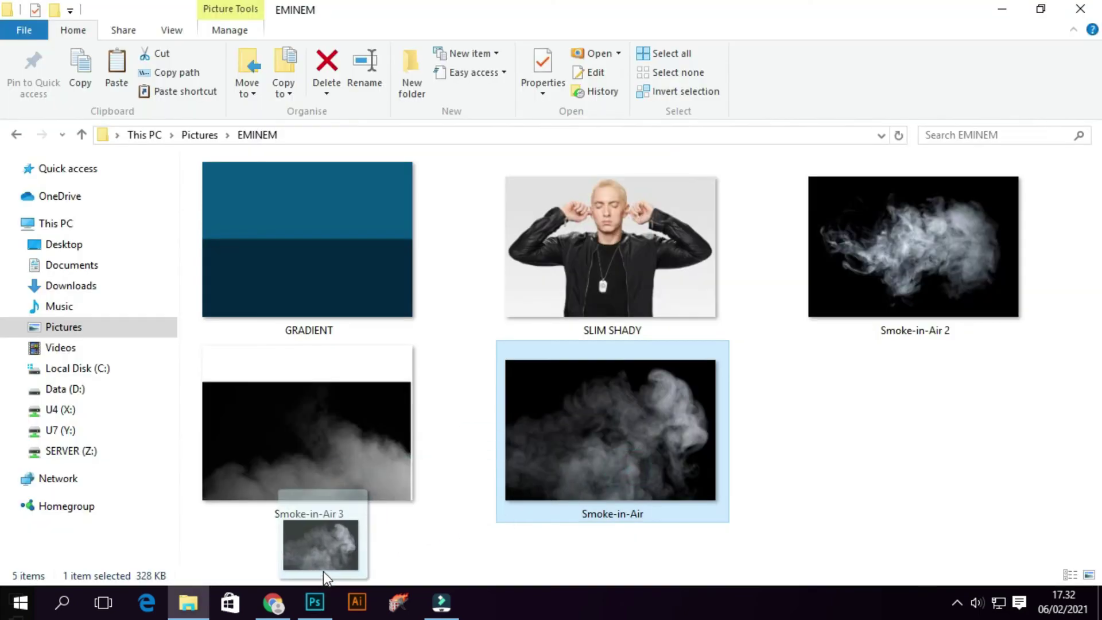
left_click_drag(1095, 448, 1098, 566)
left_click(988, 488)
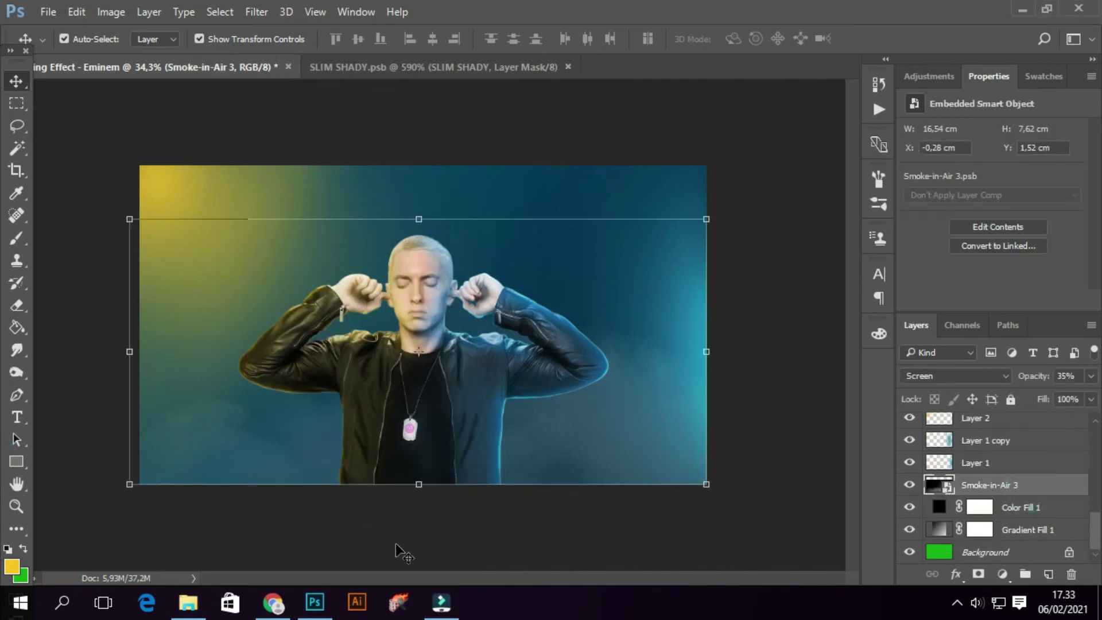
Place the Smoke-in-Air image on the canvas and set it to Screen blending.
key("alt+Tab")
left_click_drag(601, 427, 540, 405)
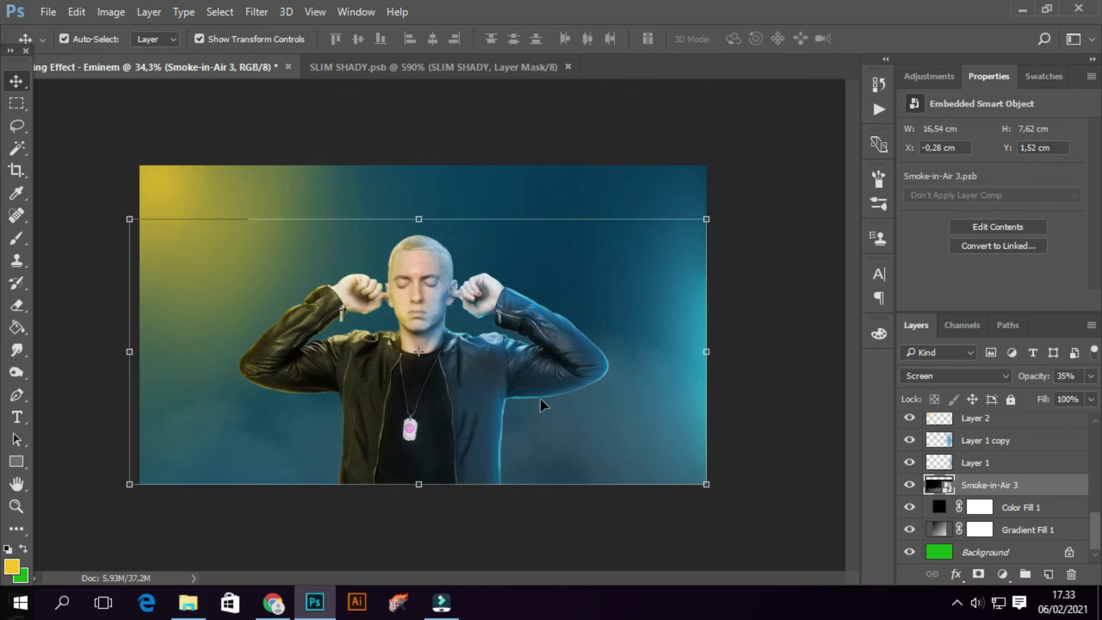
key("Return")
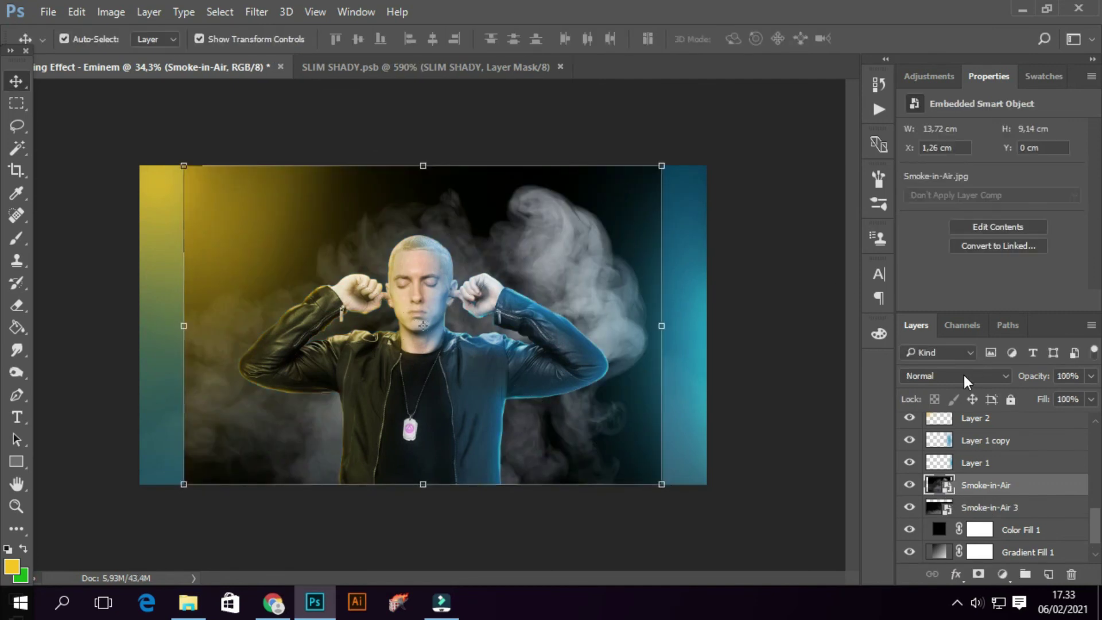
left_click(966, 382)
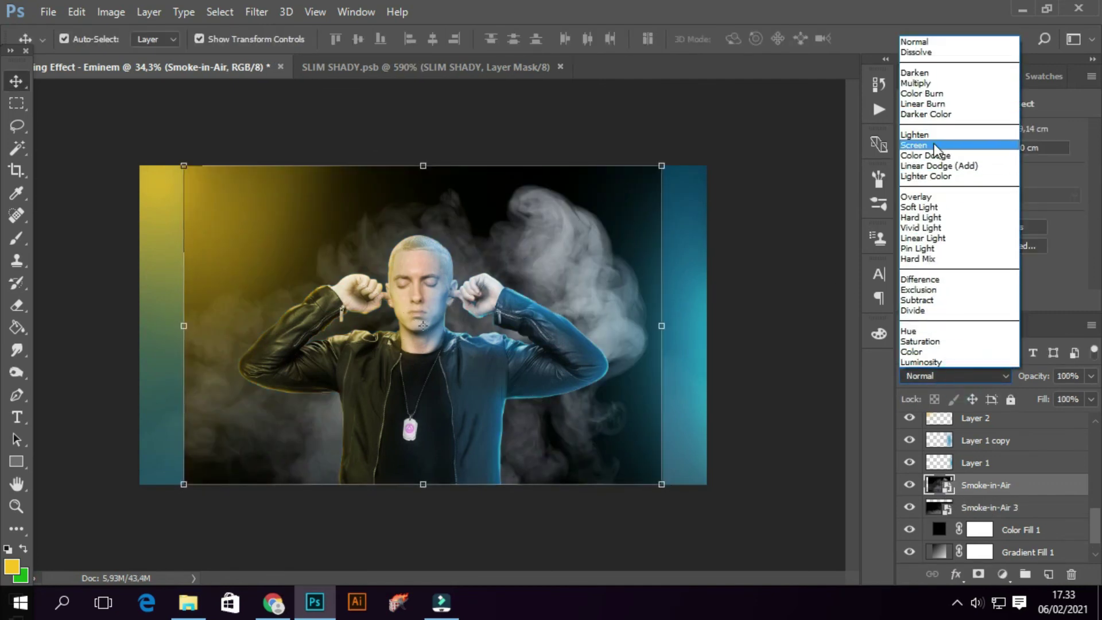
left_click(935, 148)
Shrink, move and rotate the smoke into a diagonal band over the upper left.
mouse_move(662, 167)
left_mouse_down()
mouse_move(579, 254)
mouse_move(501, 274)
left_mouse_up()
mouse_move(356, 324)
left_mouse_down()
mouse_move(419, 197)
mouse_move(443, 268)
mouse_move(317, 289)
left_mouse_up()
mouse_move(474, 214)
left_mouse_down()
mouse_move(474, 197)
mouse_move(135, 239)
mouse_move(181, 319)
mouse_move(479, 198)
mouse_move(517, 381)
left_mouse_up()
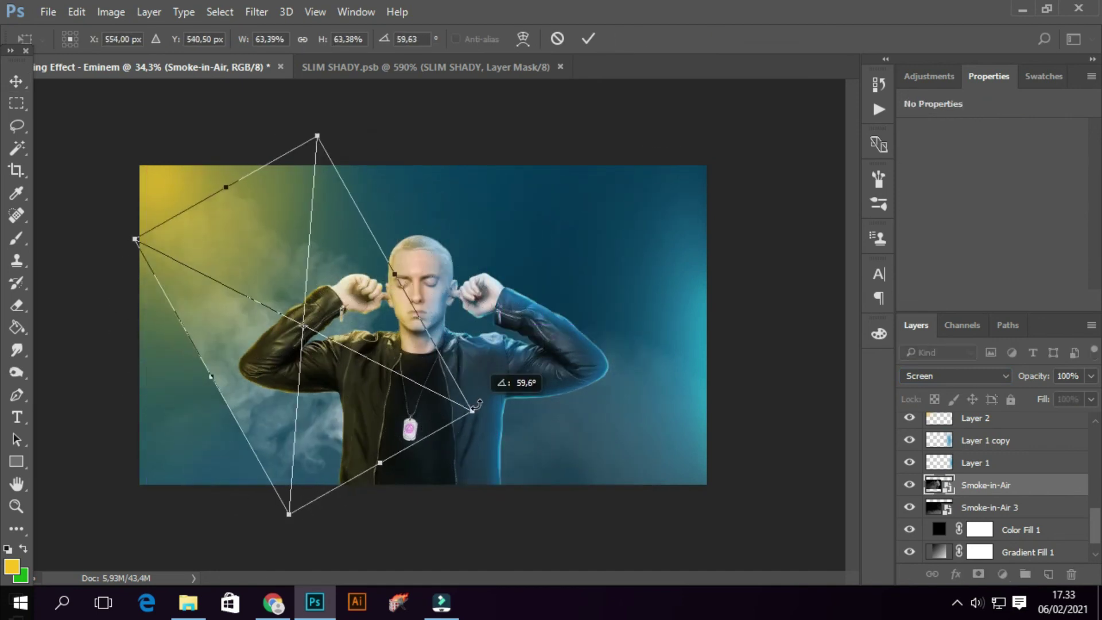
mouse_move(320, 418)
left_mouse_down()
mouse_move(335, 404)
mouse_move(328, 383)
left_mouse_up()
key("Return")
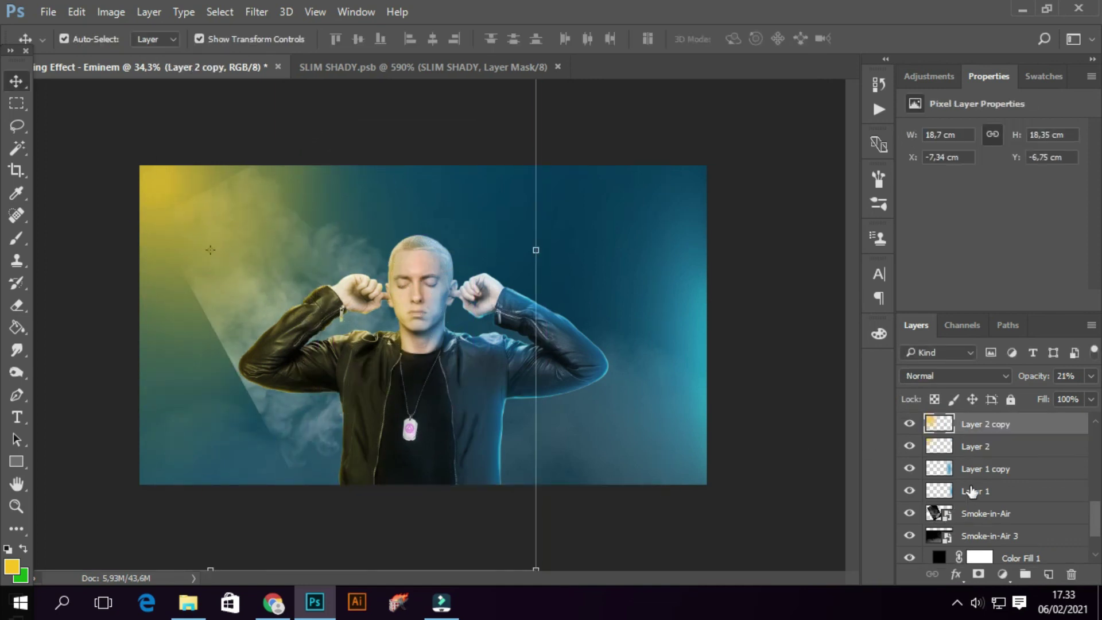
Mask out Smoke-in-Air's hard diagonal edge with low-flow black strokes and fade it to 30%.
left_click(988, 516)
left_click(979, 575)
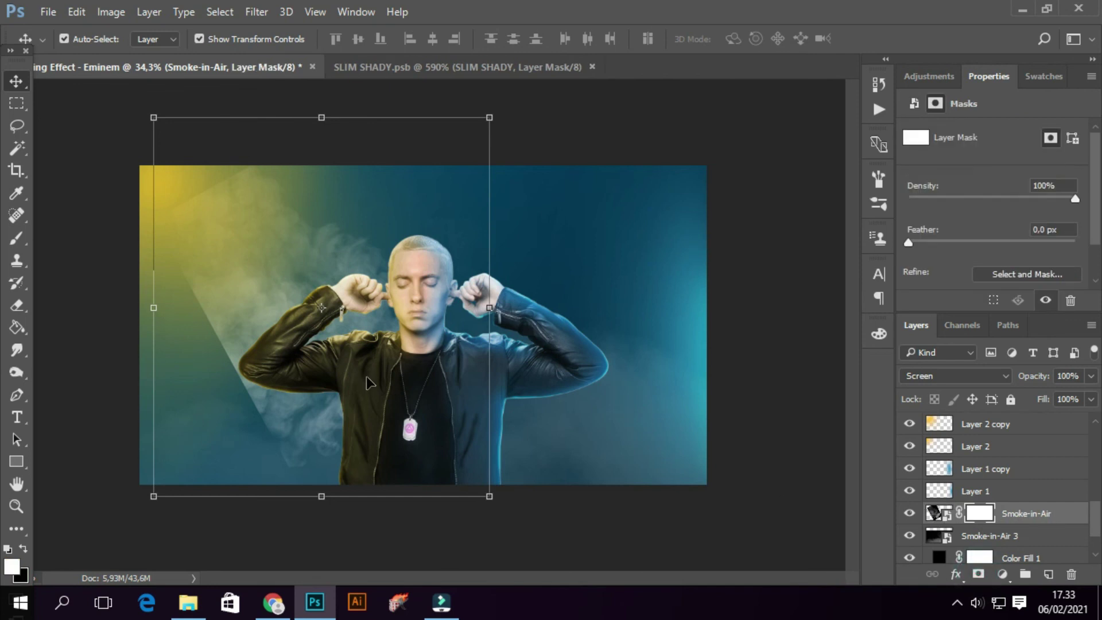
key("d")
key("b")
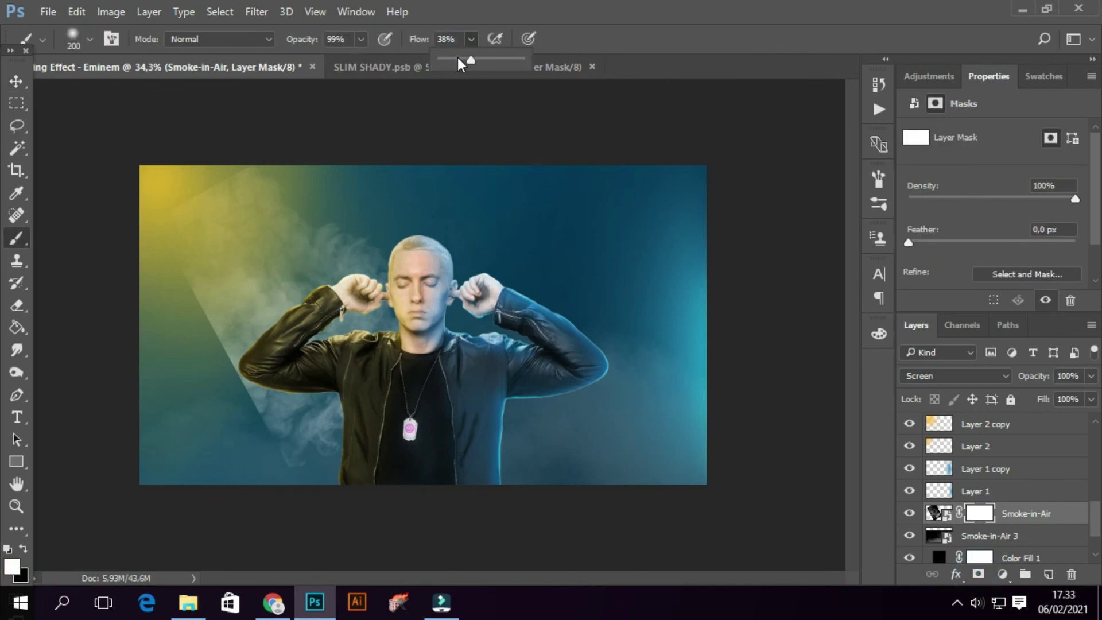
left_click(184, 248)
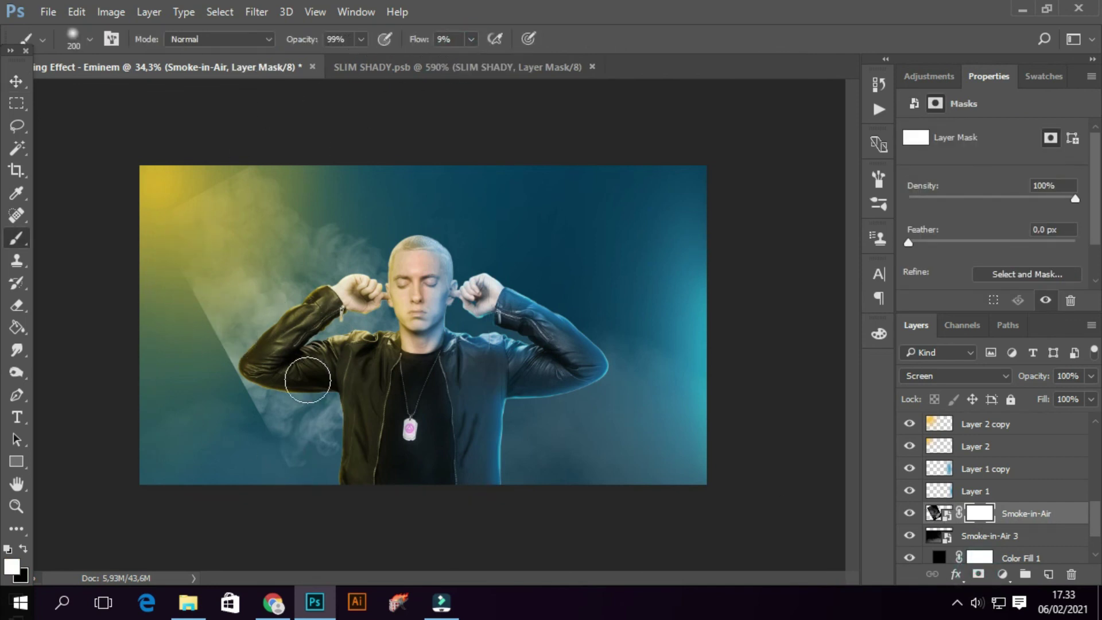
key("x")
left_click_drag(184, 287, 264, 396)
left_click(471, 40)
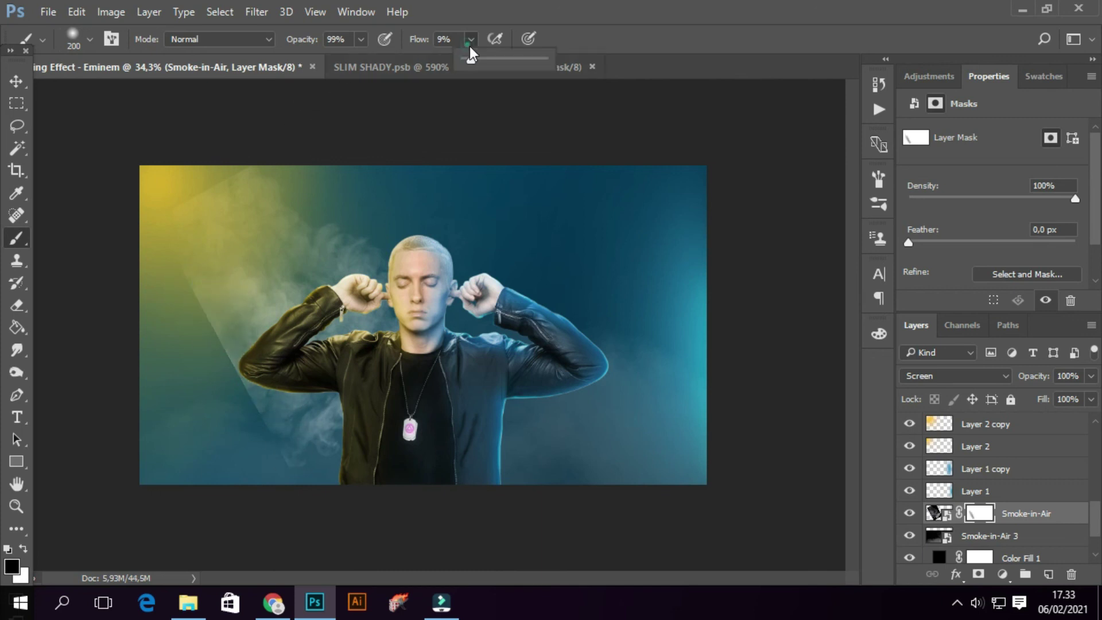
mouse_move(236, 244)
left_mouse_down()
mouse_move(184, 259)
mouse_move(287, 488)
left_mouse_up()
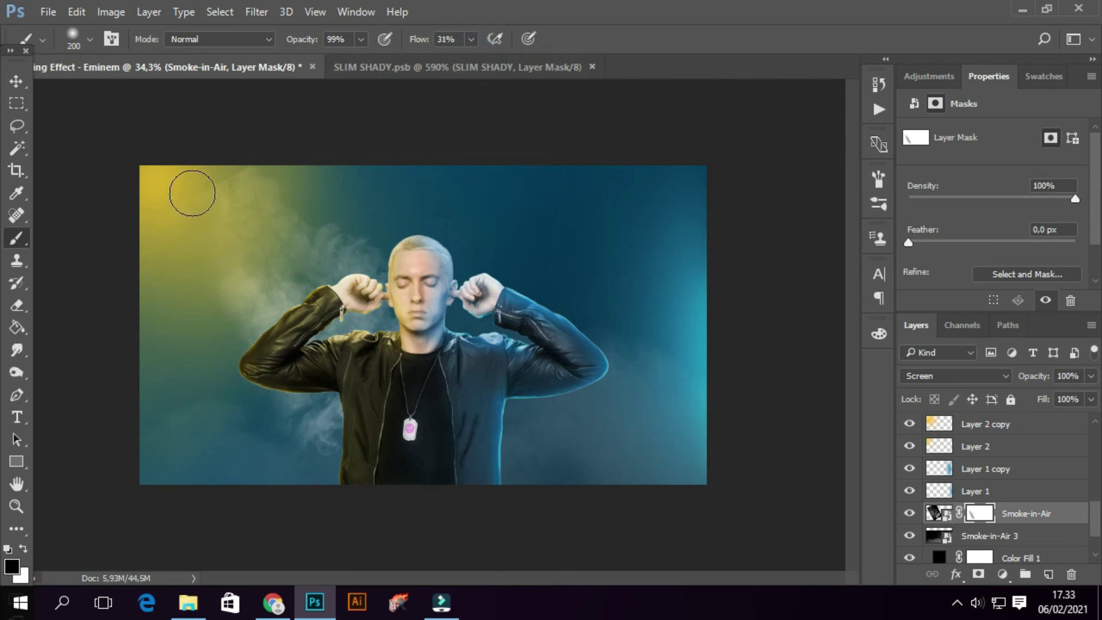
mouse_move(154, 177)
left_mouse_down()
mouse_move(246, 373)
mouse_move(321, 476)
left_mouse_up()
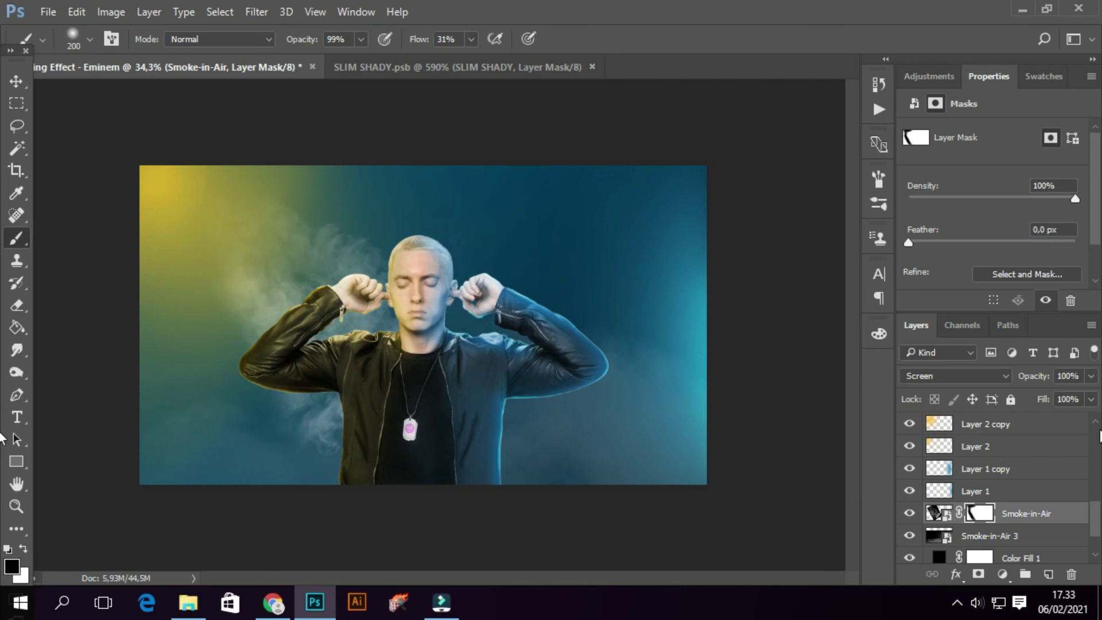
left_click(1091, 376)
left_click_drag(1029, 394, 1040, 396)
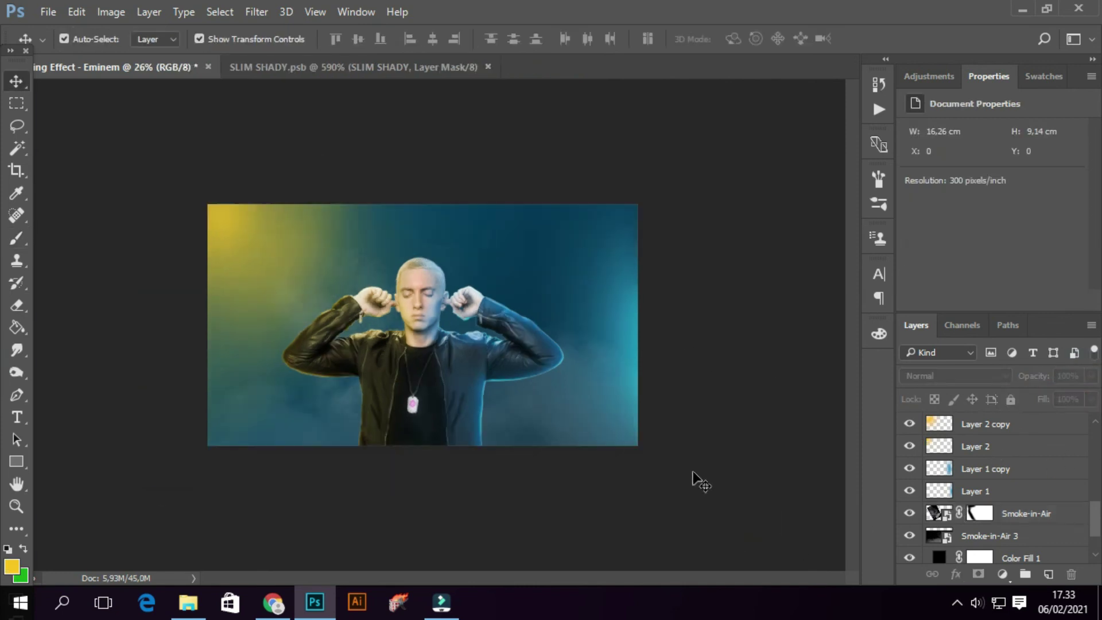
Drag the Smoke-in-Air 2 image from the source folder into the composition.
left_click(188, 603)
mouse_move(861, 293)
left_mouse_down()
mouse_move(356, 591)
mouse_move(321, 600)
left_mouse_up()
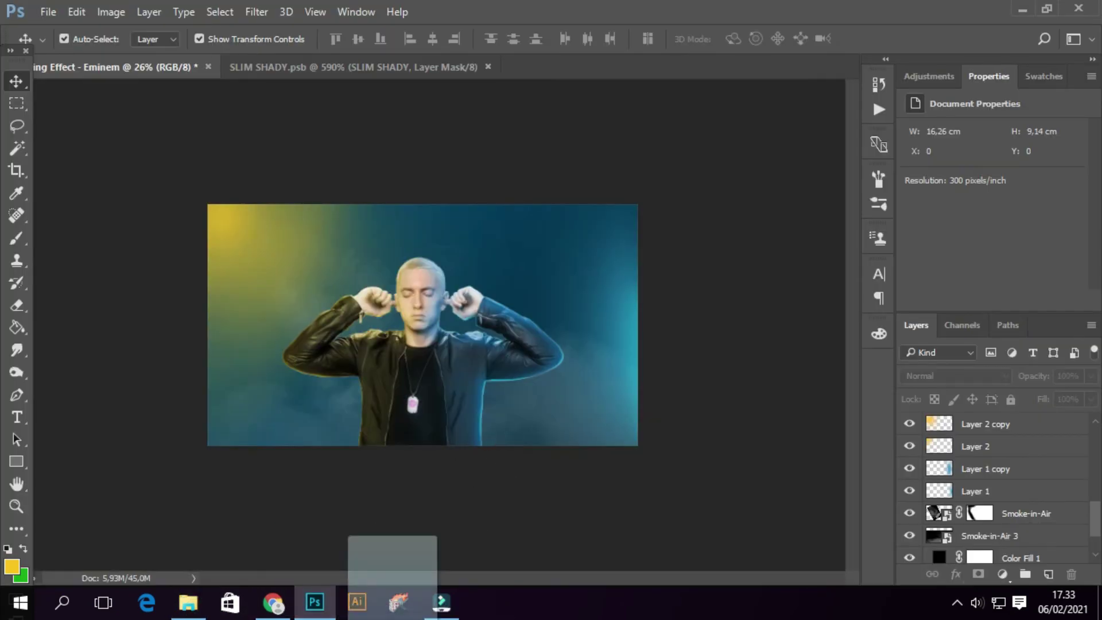
left_click(1027, 514)
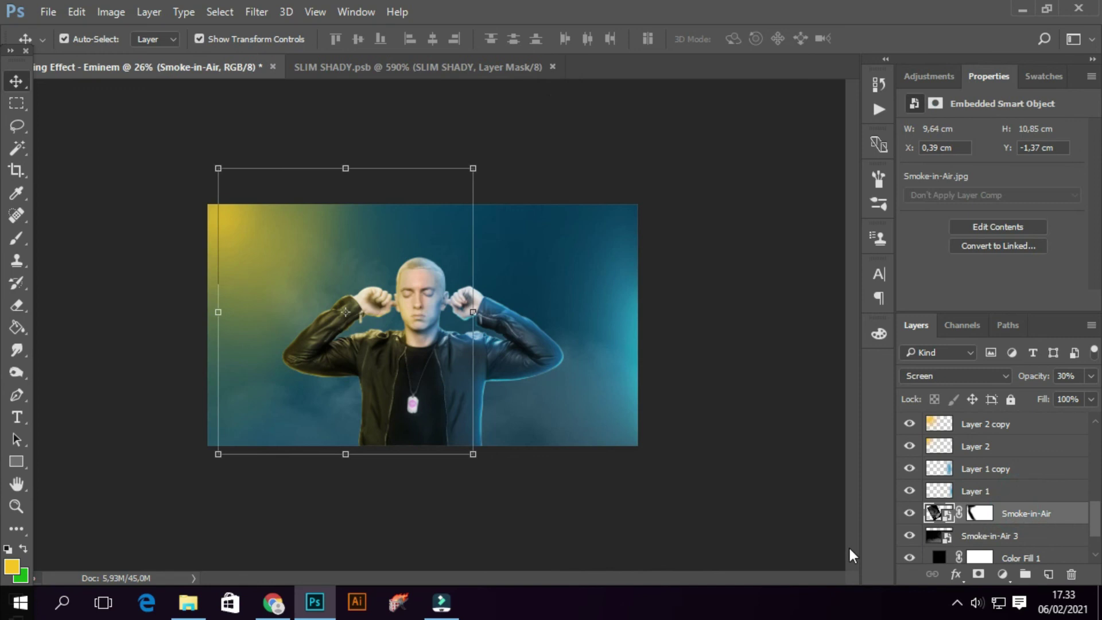
left_click(190, 603)
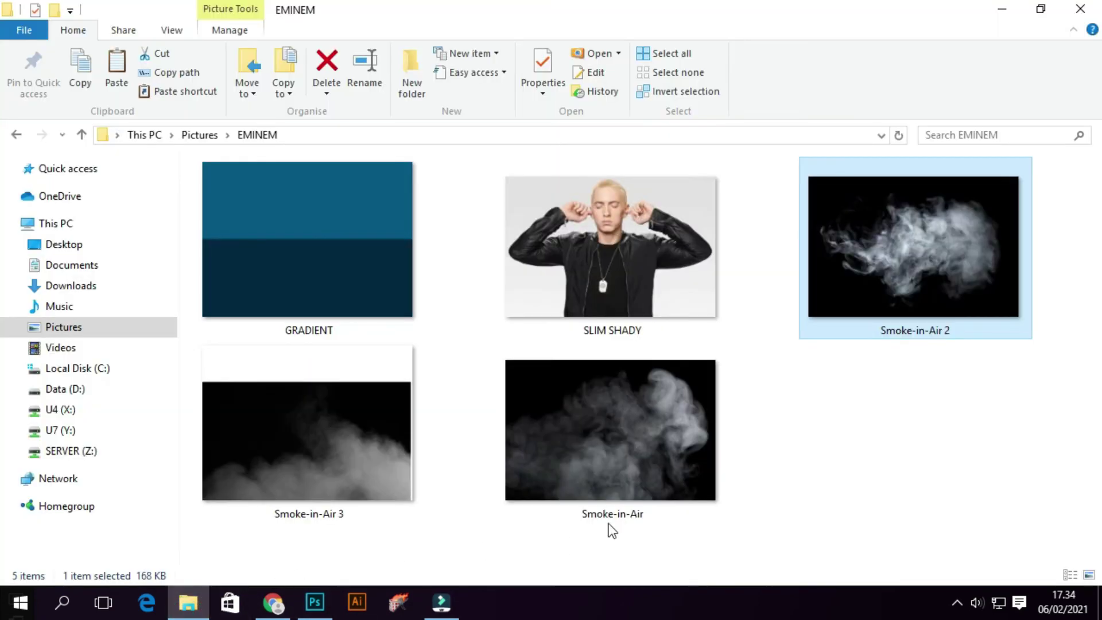
mouse_move(870, 321)
left_mouse_down()
mouse_move(448, 393)
mouse_move(453, 384)
left_mouse_up()
Commit the placed Smoke-in-Air 2 image and set it to Screen at 21% opacity.
key("Return")
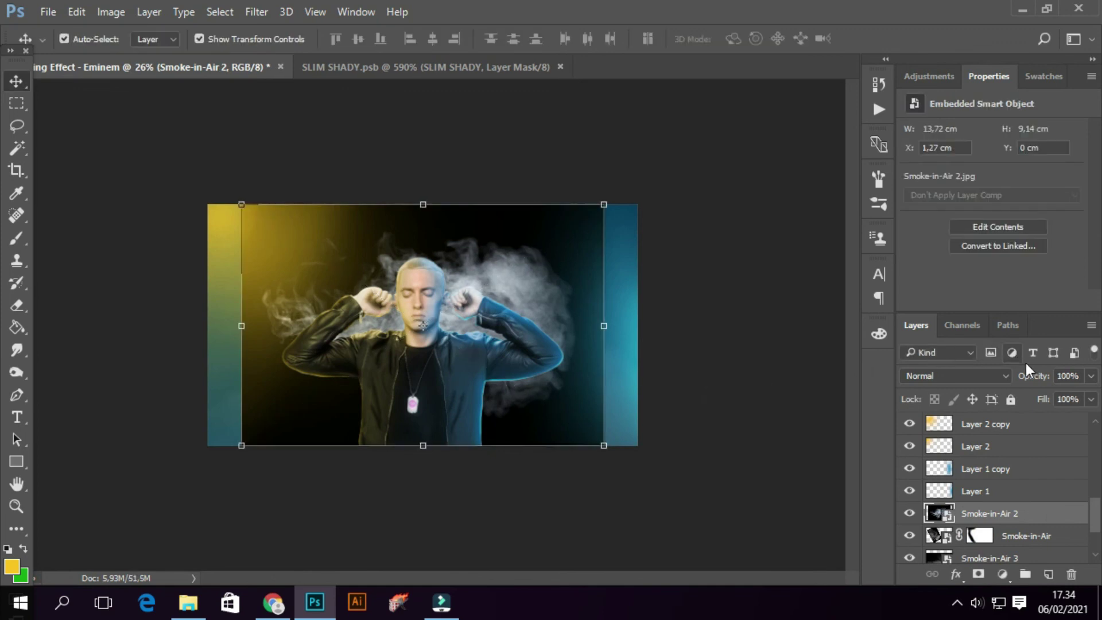
left_click(1005, 376)
left_click(976, 140)
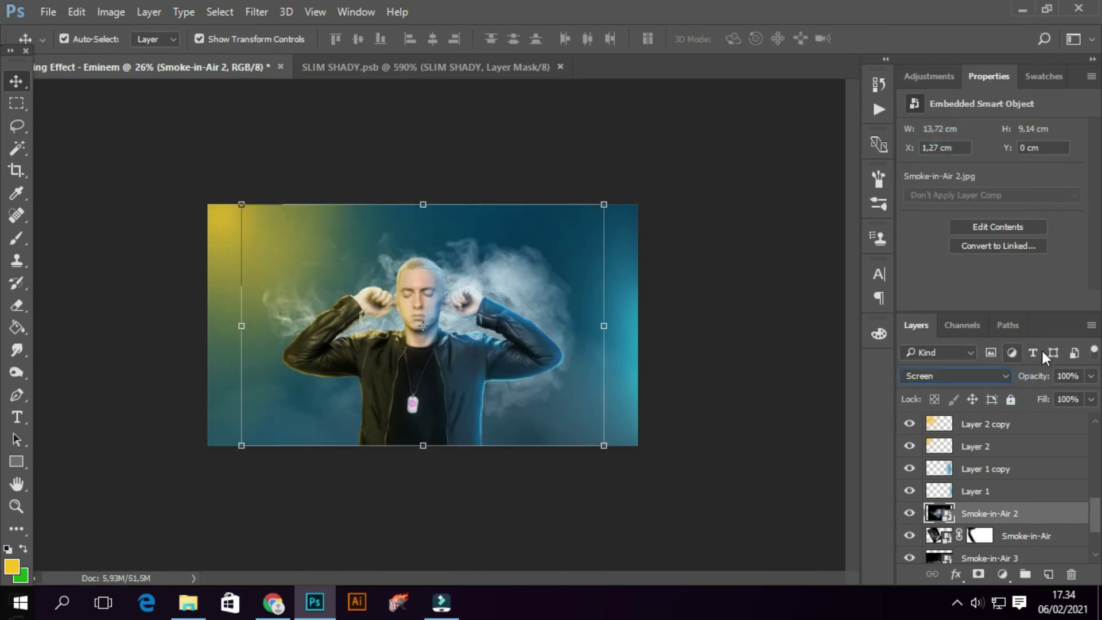
left_click_drag(1066, 391, 1026, 398)
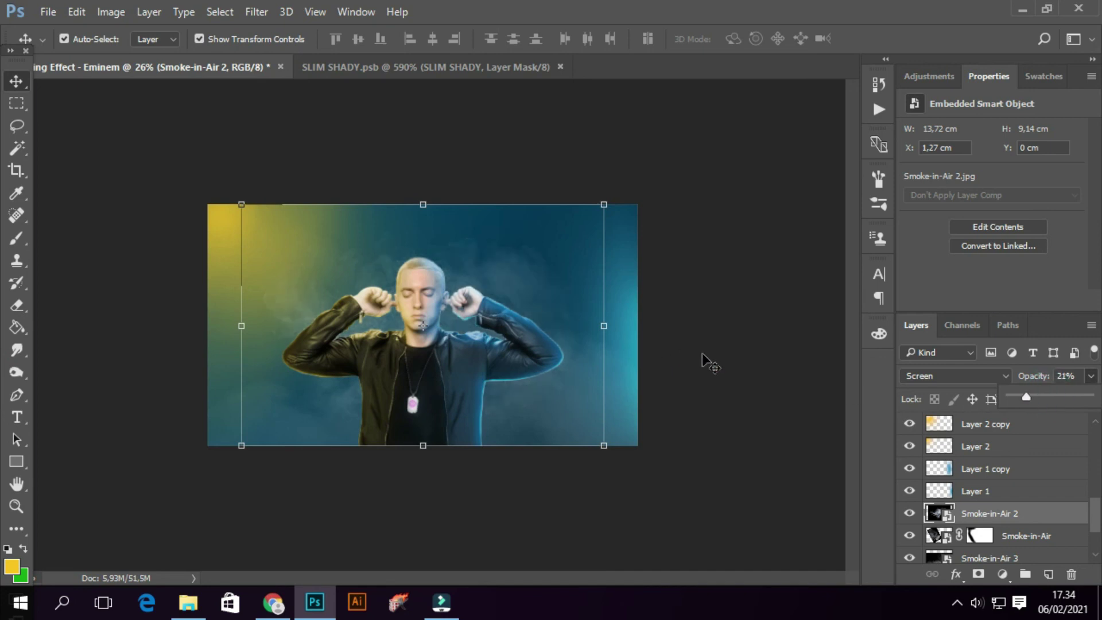
Rotate and reposition Smoke-in-Air 2, then add a black hide-all layer mask.
left_click_drag(543, 298, 554, 277)
mouse_move(625, 172)
left_mouse_down()
mouse_move(518, 152)
mouse_move(528, 167)
left_mouse_up()
left_click_drag(539, 228, 555, 220)
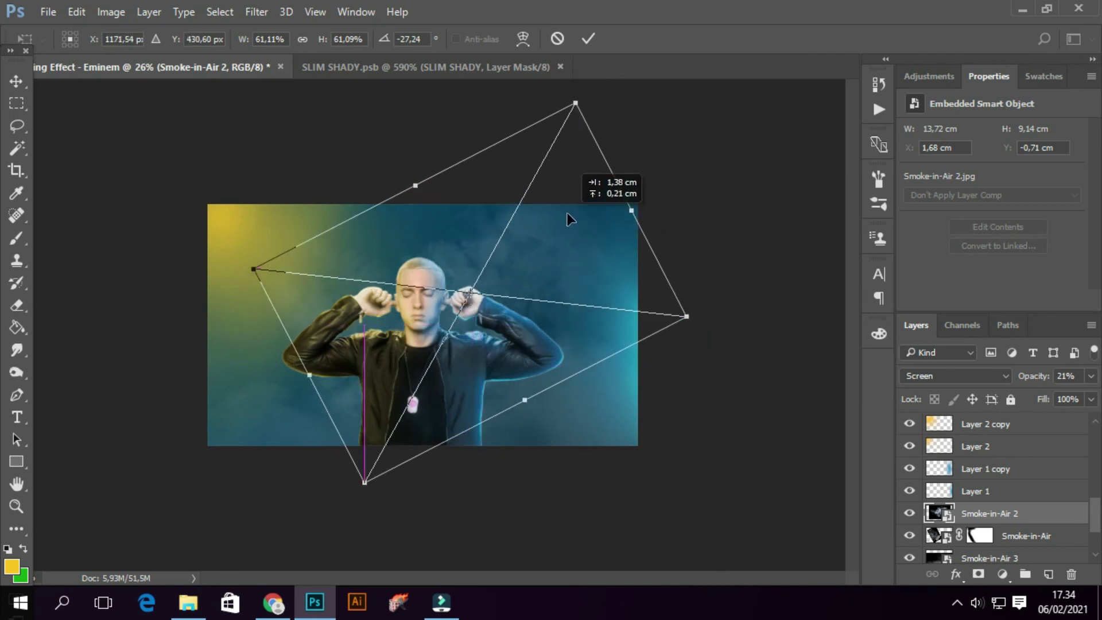
key("Return")
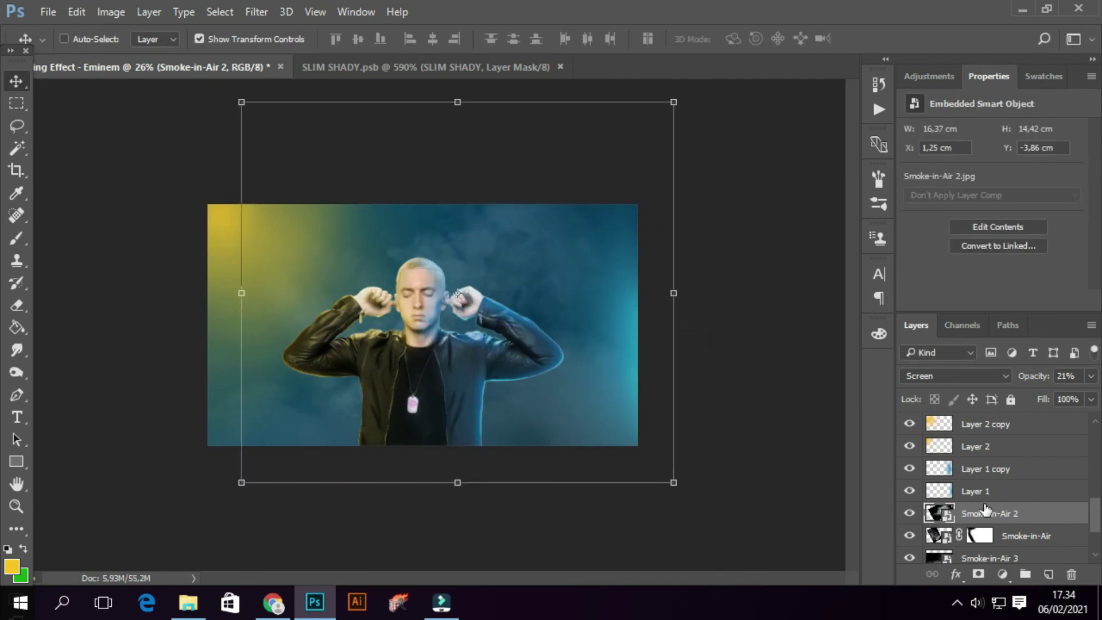
key("ctrl+z")
left_click(979, 575, "alt")
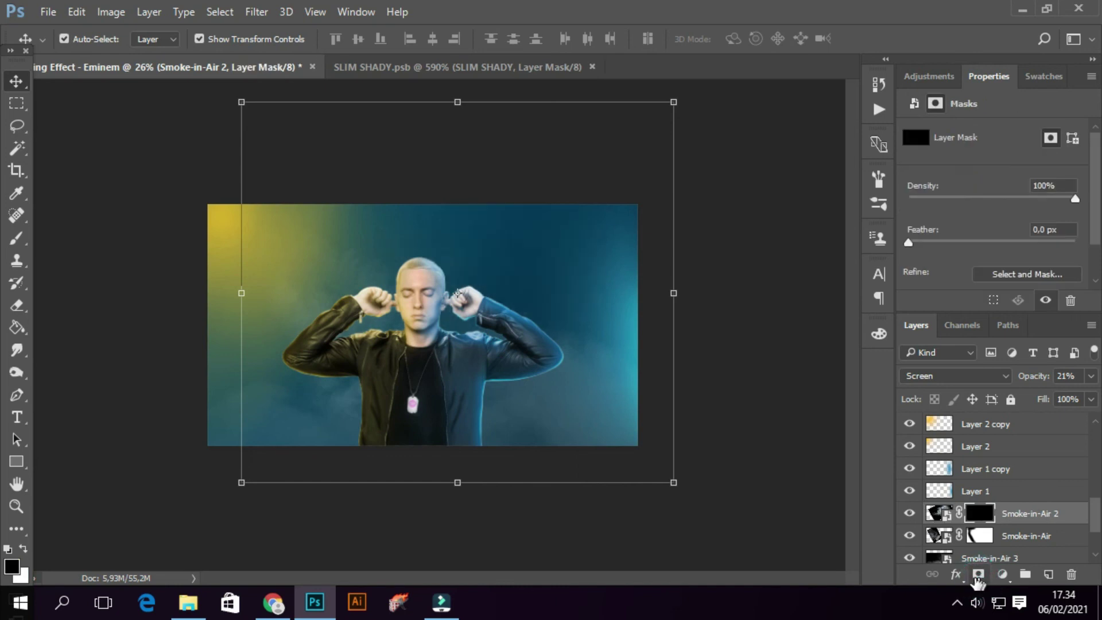
Invert the Smoke-in-Air 2 mask to white and try black strokes near the head, then undo.
key("b")
key("ctrl+i")
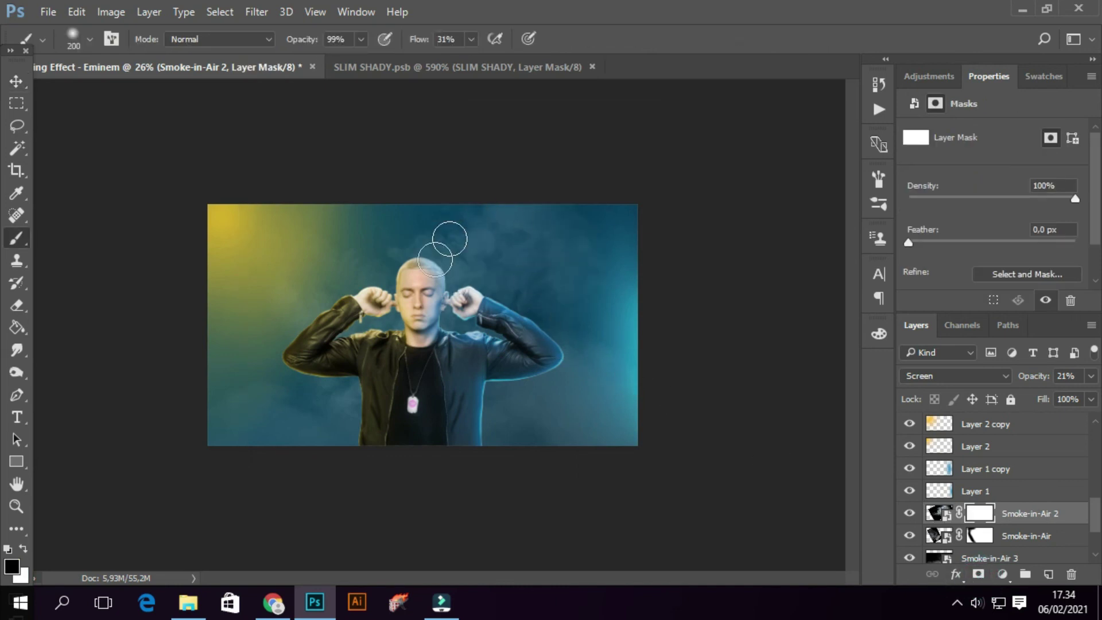
key("x")
left_click_drag(459, 211, 525, 195)
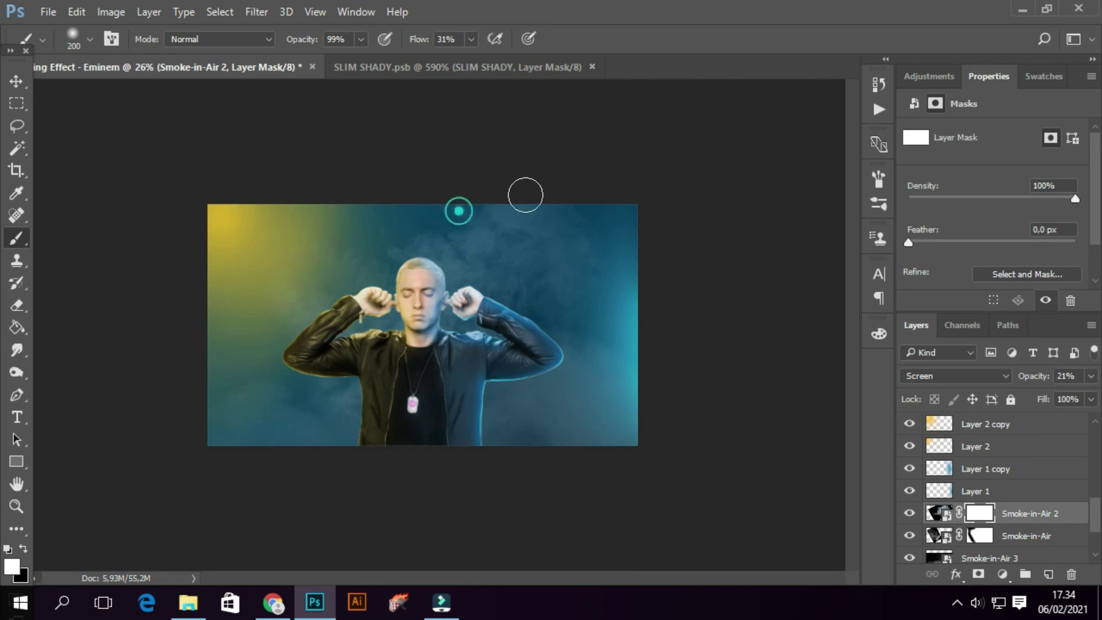
key("x")
left_click_drag(423, 216, 374, 310)
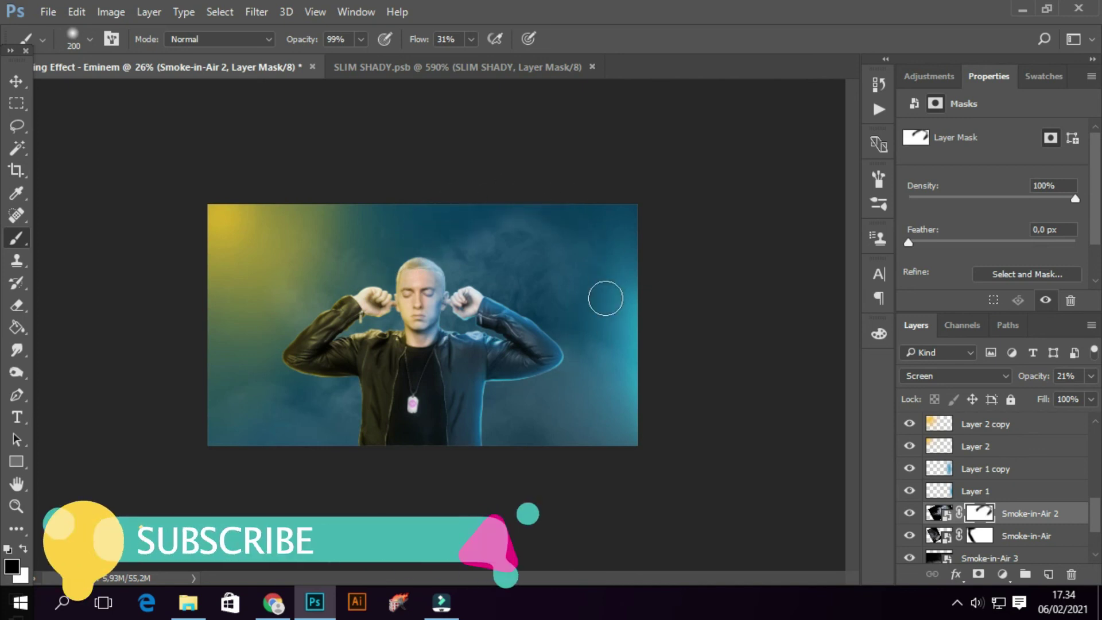
key("ctrl+z")
Set brush flow to 11% and softly mask the smoke around the head.
left_click(471, 39)
left_click_drag(471, 66, 453, 66)
left_click(476, 223)
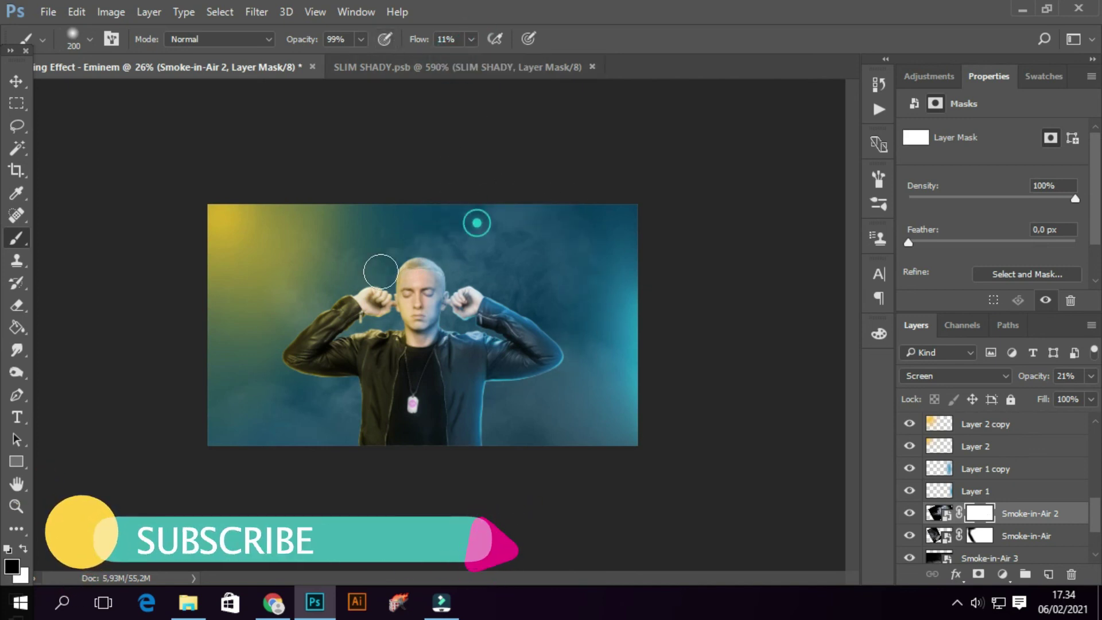
left_click(600, 306)
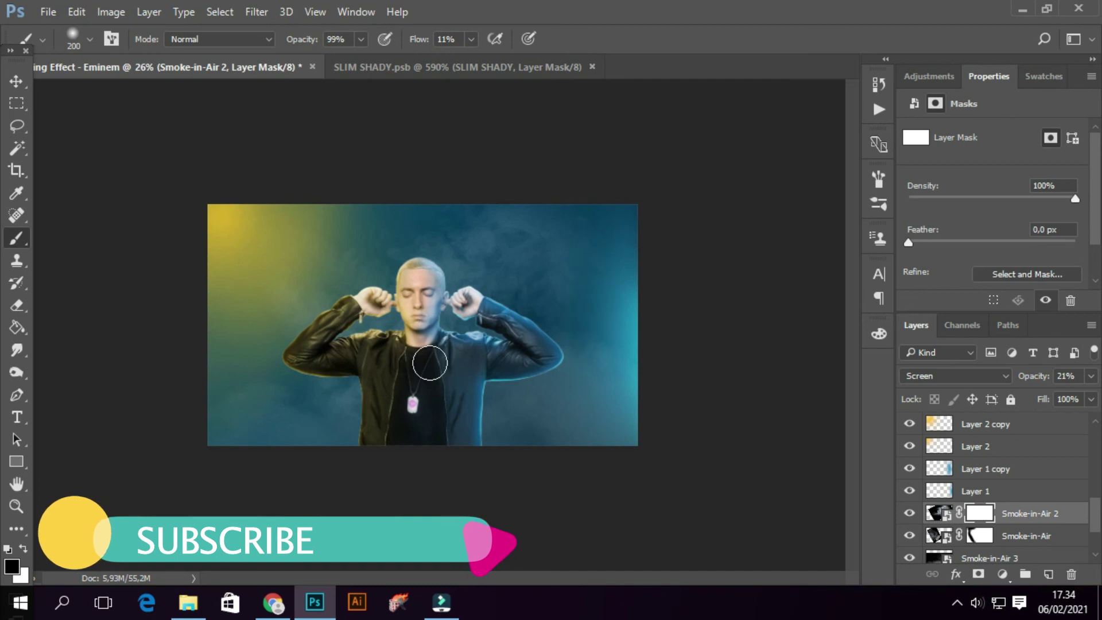
mouse_move(503, 243)
left_mouse_down()
mouse_move(559, 229)
mouse_move(529, 289)
mouse_move(445, 378)
left_mouse_up()
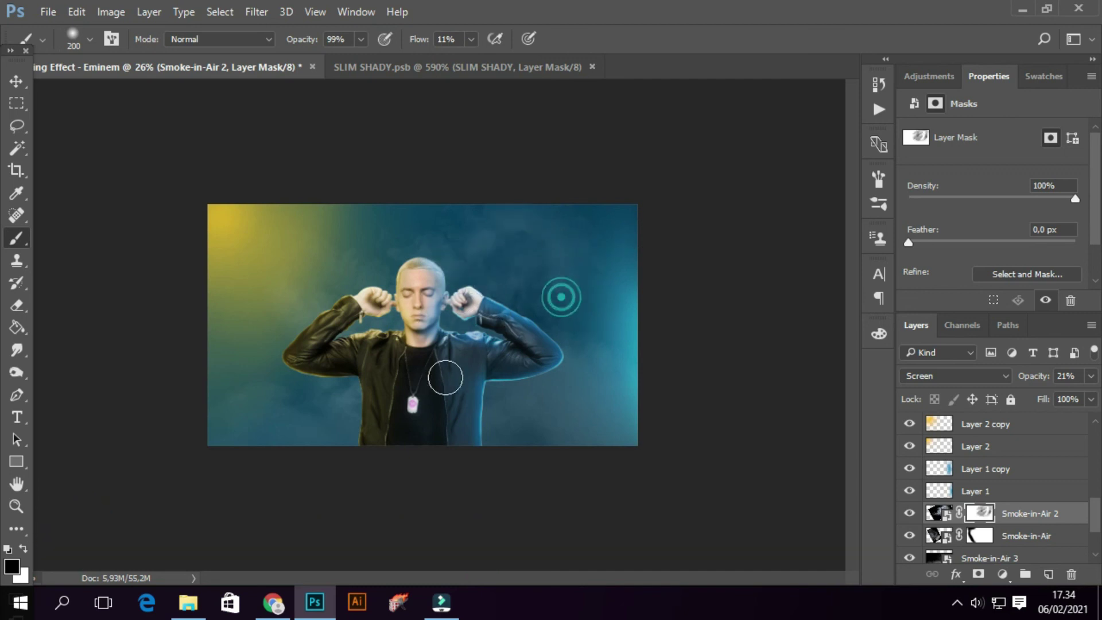
scroll(407, 351, "up", 5, "alt")
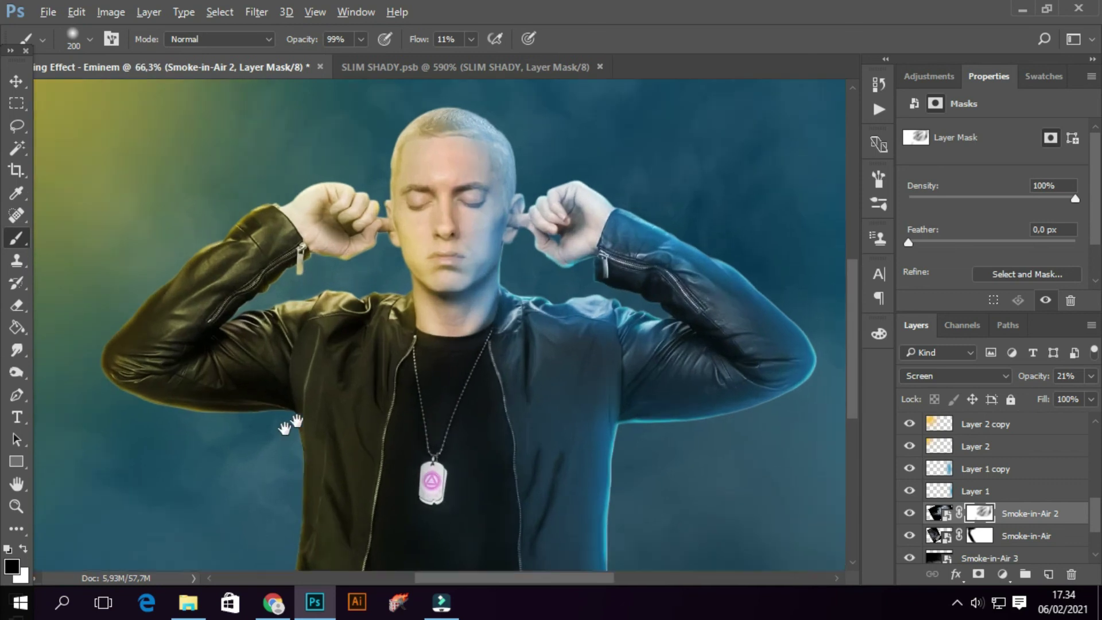
left_click_drag(285, 428, 328, 405)
key("v")
scroll(1001, 447, "up", 5)
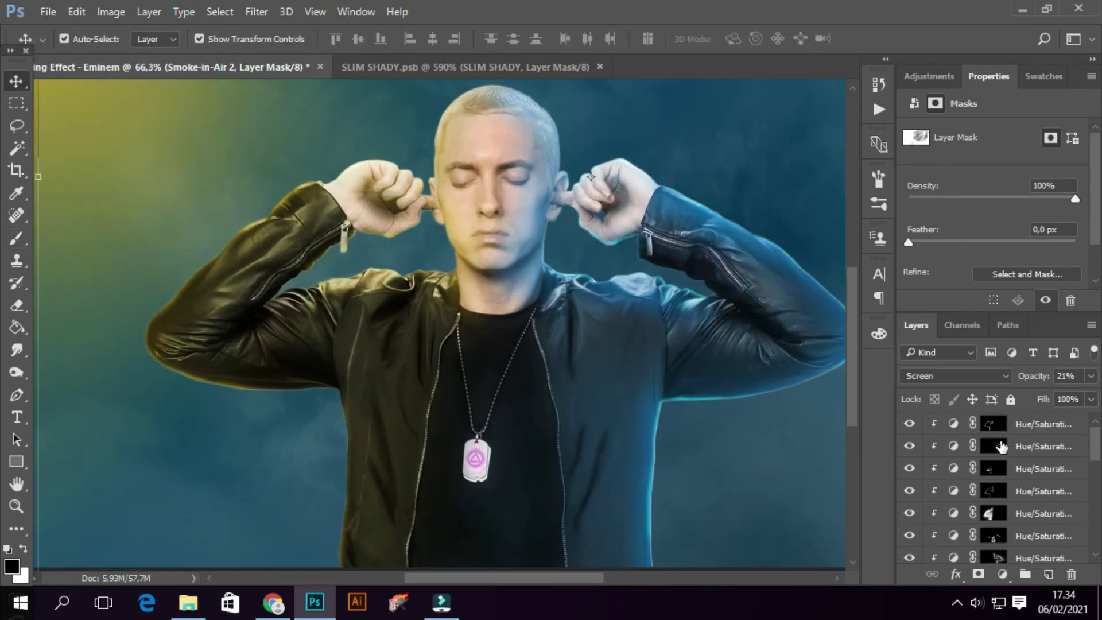
Toggle the rim-light layers' visibility to find the arm tint, then select Hue/Saturation 6's mask.
left_click(910, 469)
left_click(910, 491)
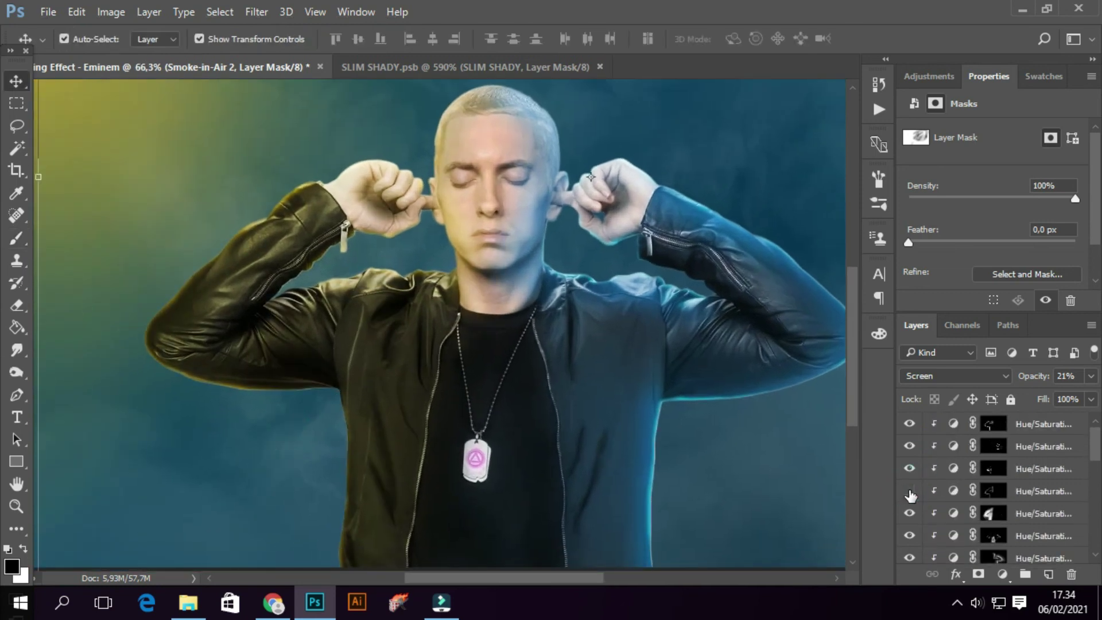
left_click(910, 491)
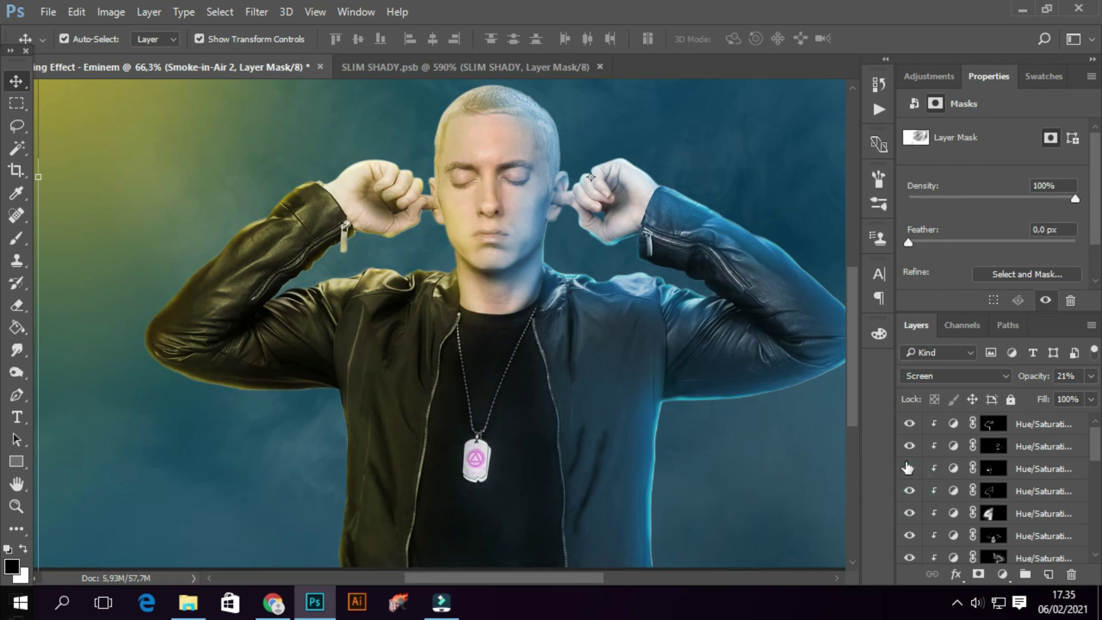
left_click(909, 513)
left_click(910, 491)
left_click(909, 491)
left_click(992, 491)
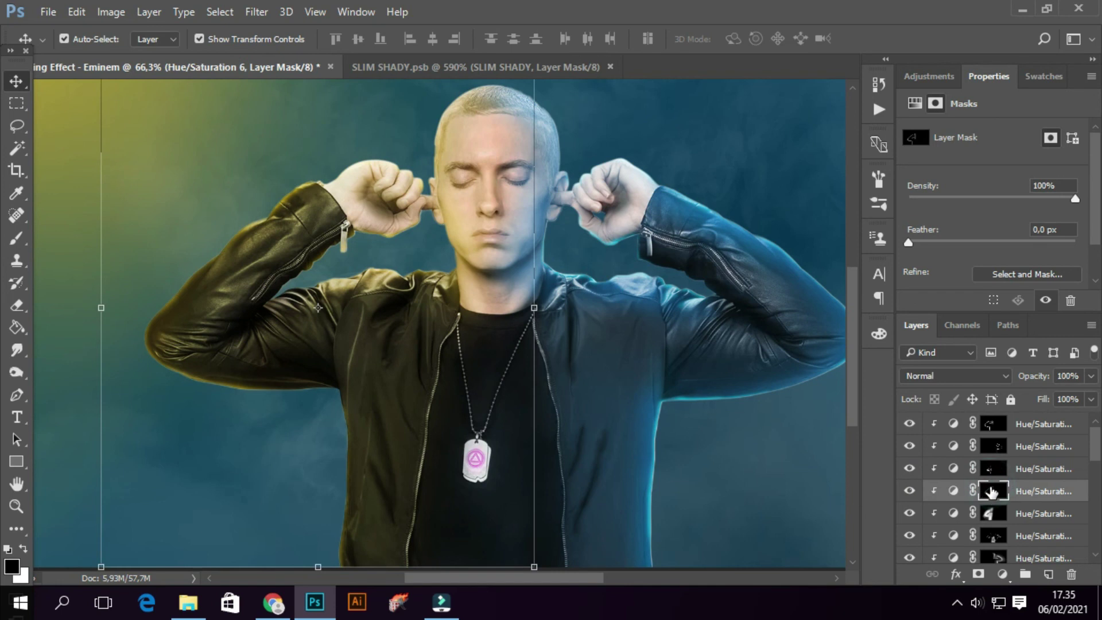
Set up the Brush at 70% flow with black as the painting colour.
scroll(160, 361, "up", 1, "alt")
scroll(197, 364, "left", 2)
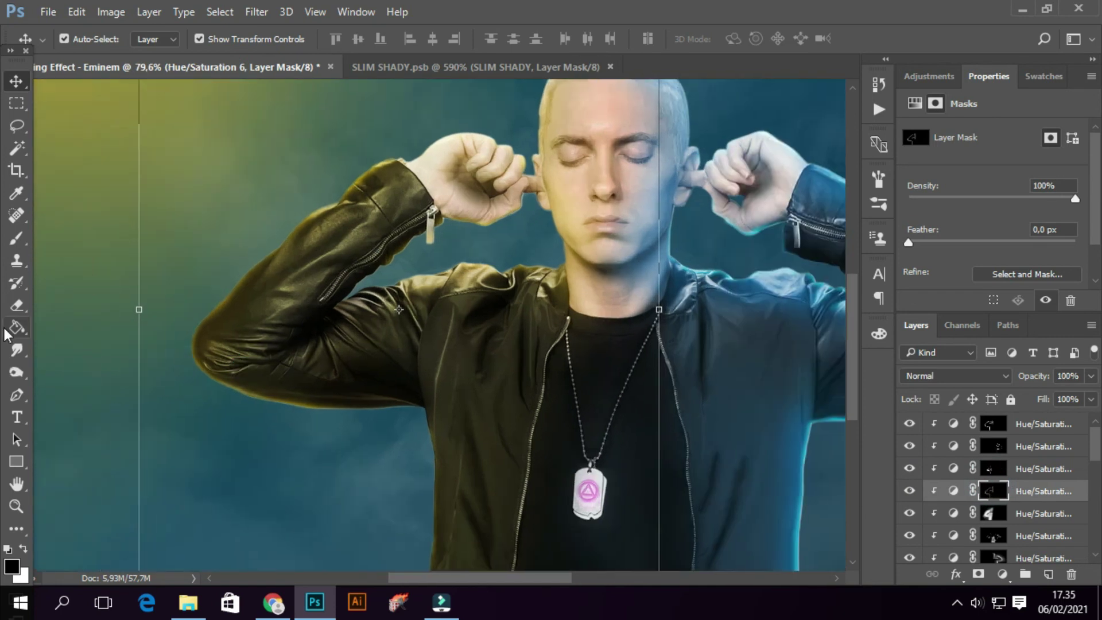
left_click(16, 237)
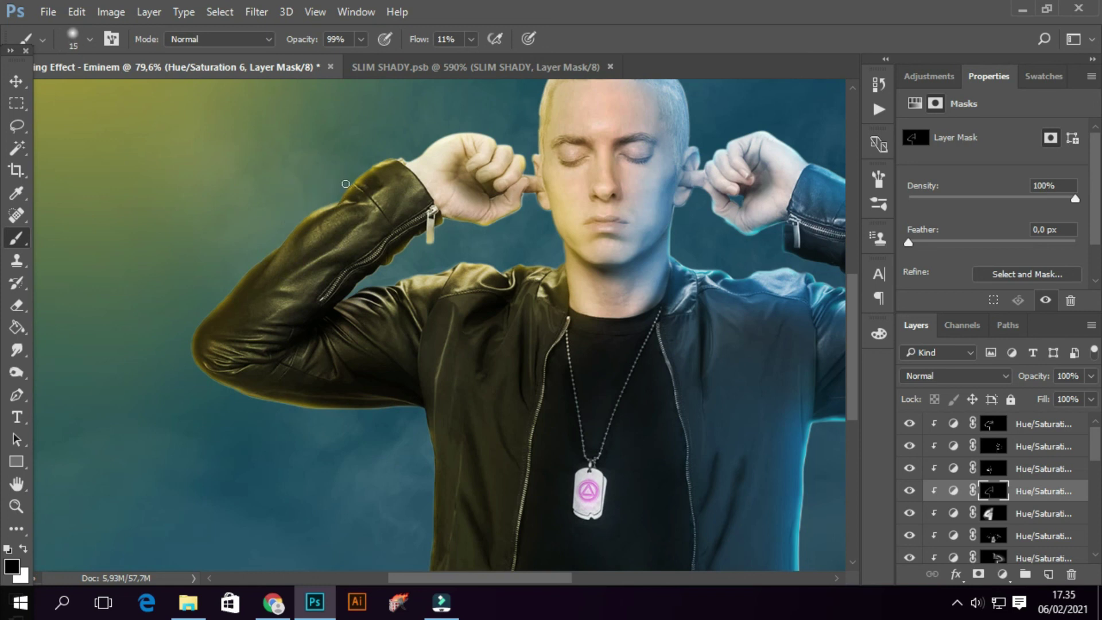
scroll(343, 179, "up", 1, "alt")
scroll(426, 150, "up", 2, "alt")
scroll(556, 178, "up", 1, "alt")
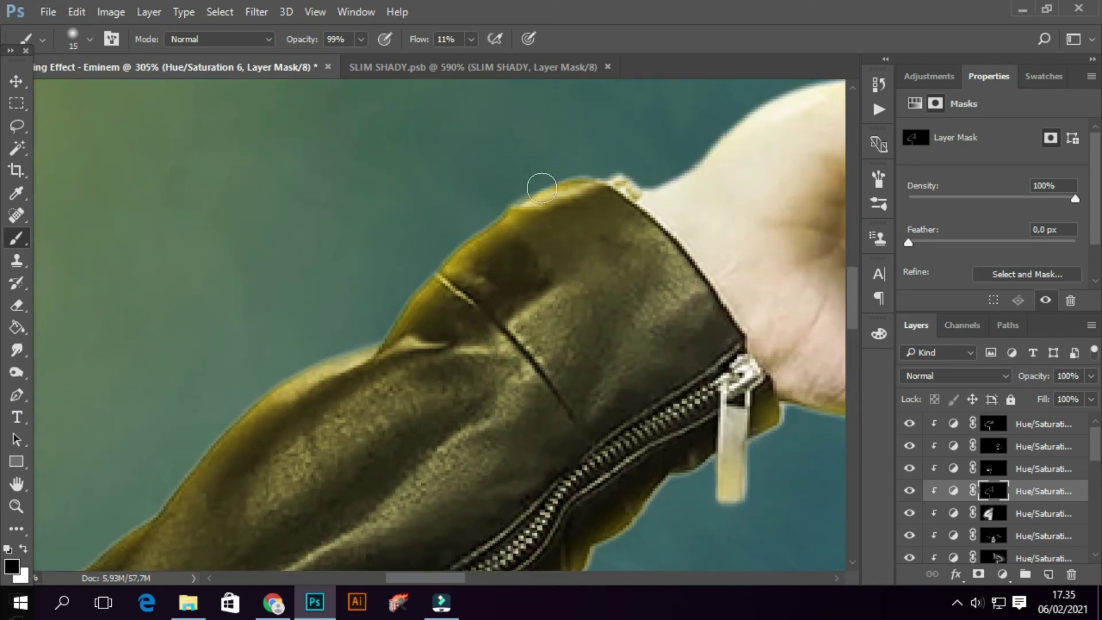
key("x")
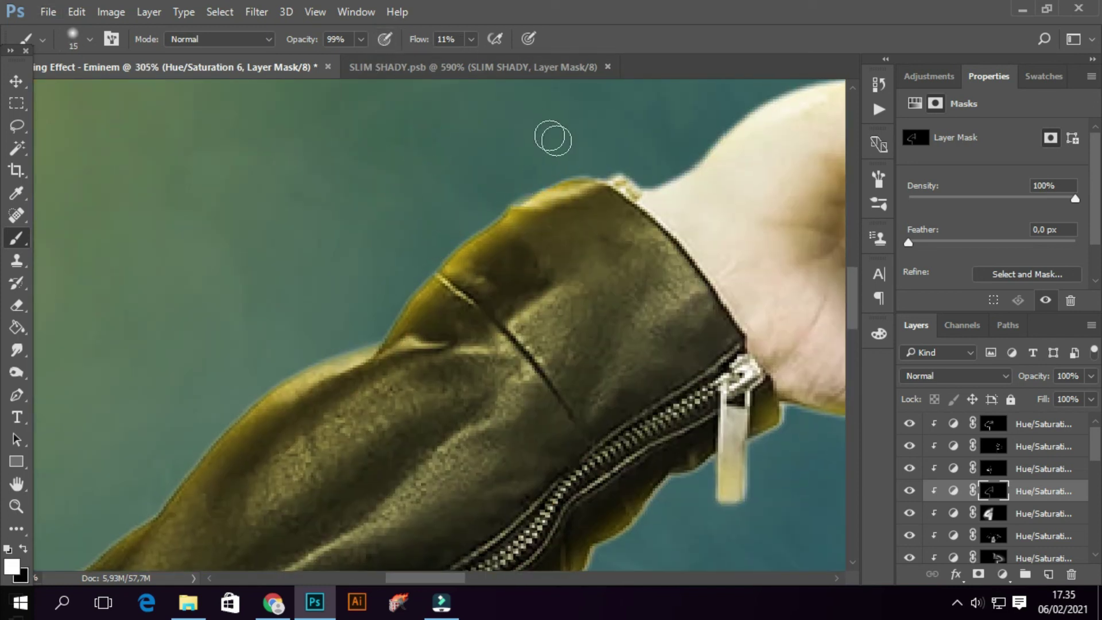
left_click_drag(471, 39, 523, 57)
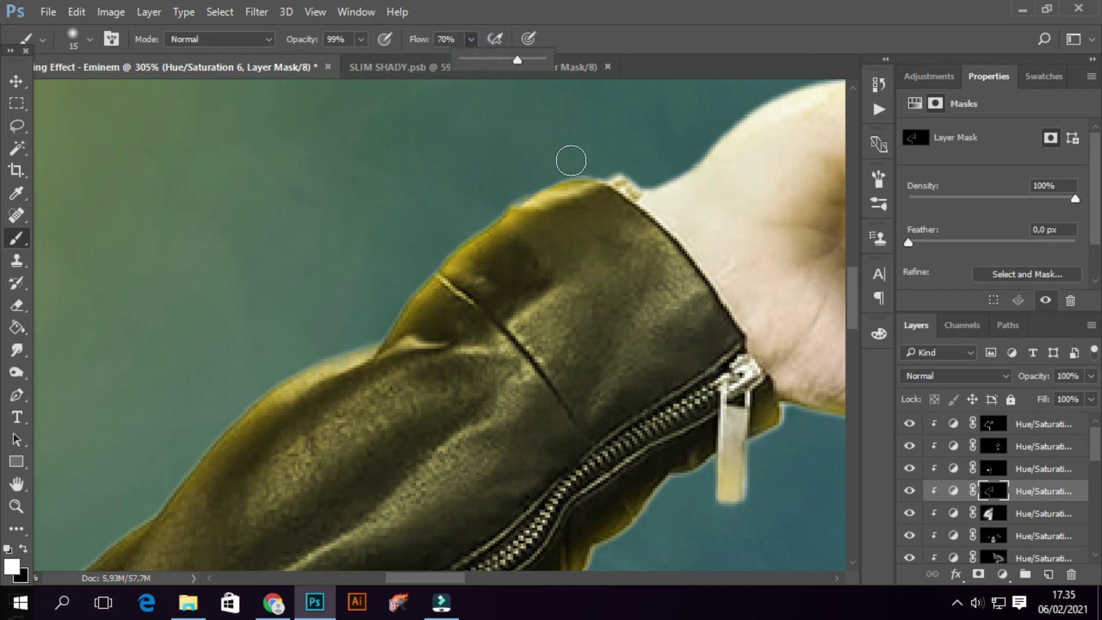
scroll(453, 237, "down", 3, "alt")
scroll(390, 333, "down", 1, "alt")
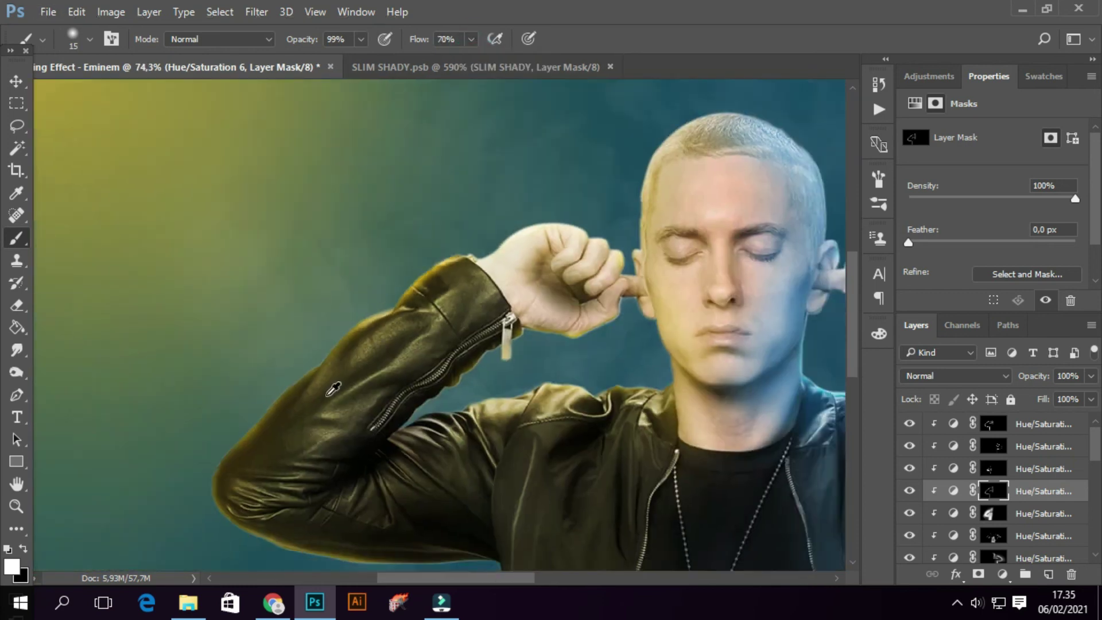
scroll(391, 333, "up", 2, "alt")
scroll(410, 304, "up", 2, "alt")
key("x")
Paint the Hue/Saturation 6 mask along the sleeve cuff and around the elbow.
left_click_drag(410, 304, 465, 256)
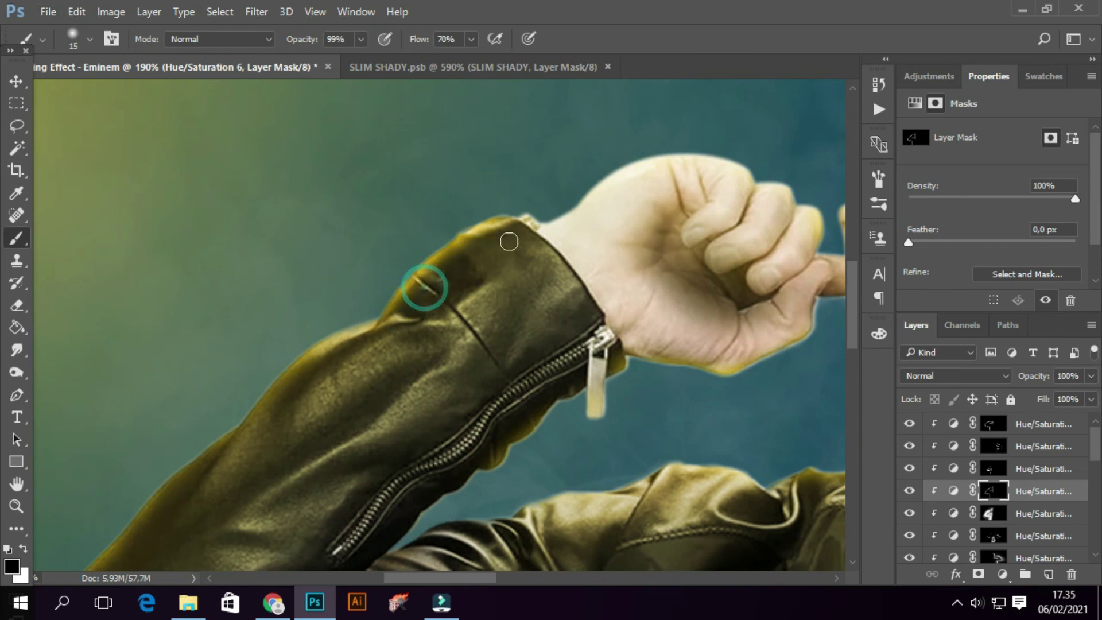
scroll(329, 343, "down", 2, "alt")
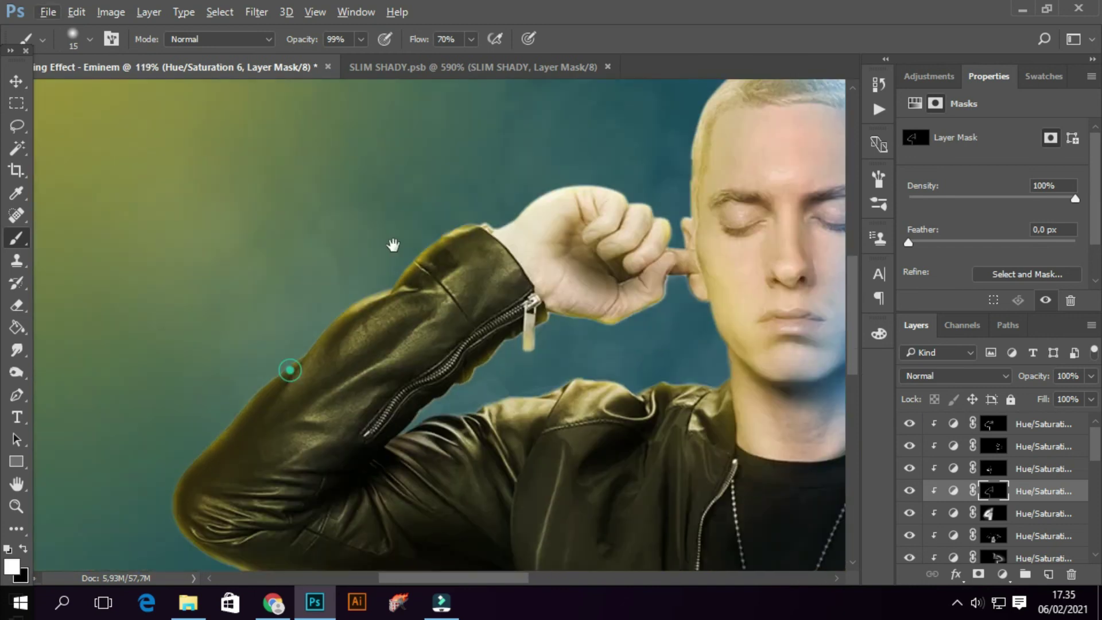
scroll(394, 246, "up", 3, "alt")
scroll(394, 277, "up", 1, "alt")
left_click_drag(341, 271, 190, 463)
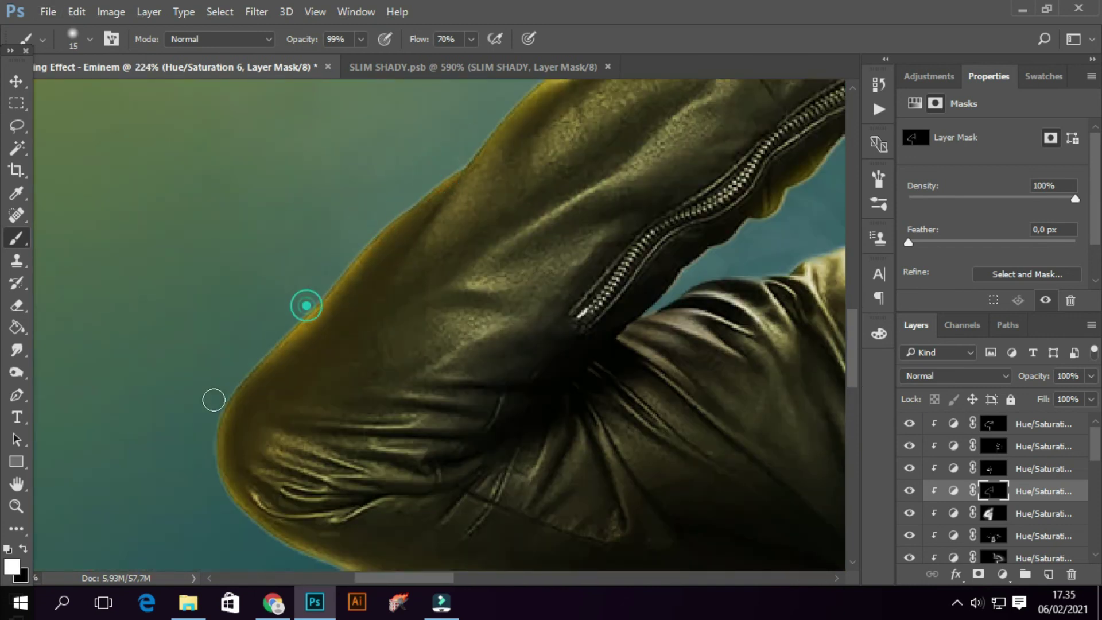
left_click_drag(278, 329, 191, 470)
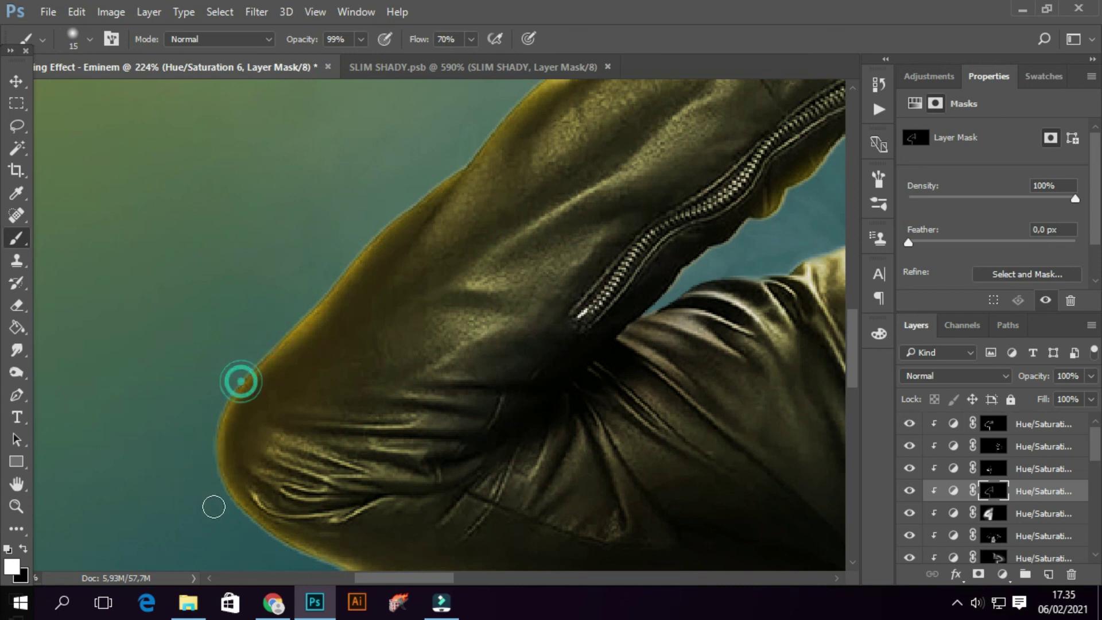
scroll(230, 494, "down", 3, "alt")
scroll(287, 482, "down", 1, "alt")
scroll(310, 402, "up", 3, "alt")
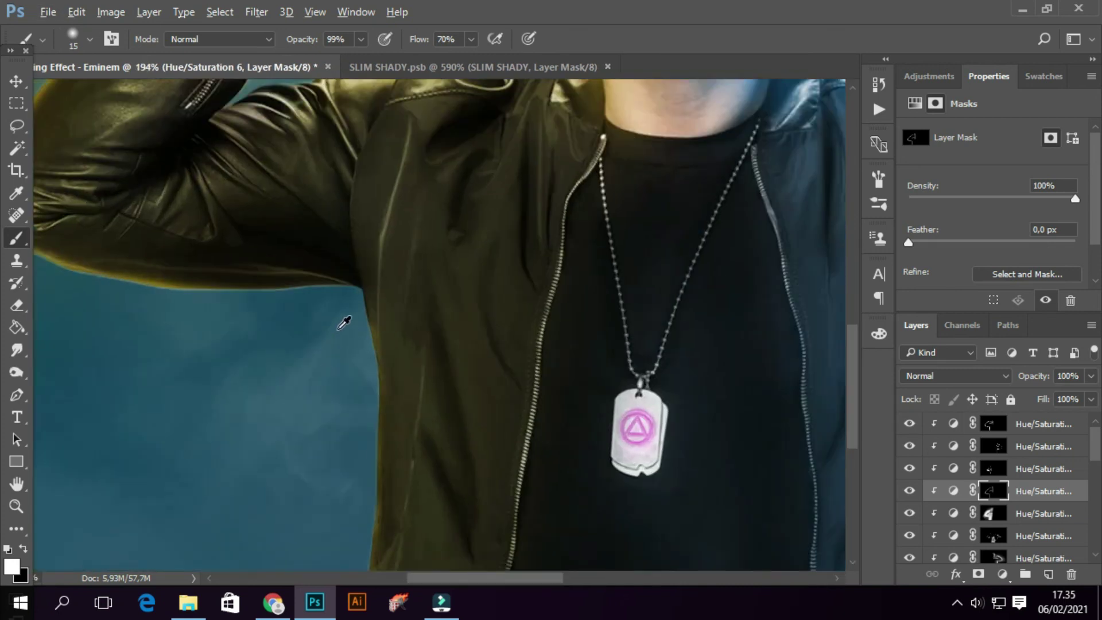
scroll(259, 275, "up", 2, "alt")
Touch up the mask along the jacket edge, jaw, finger and ear, and shoulder.
left_click(184, 254)
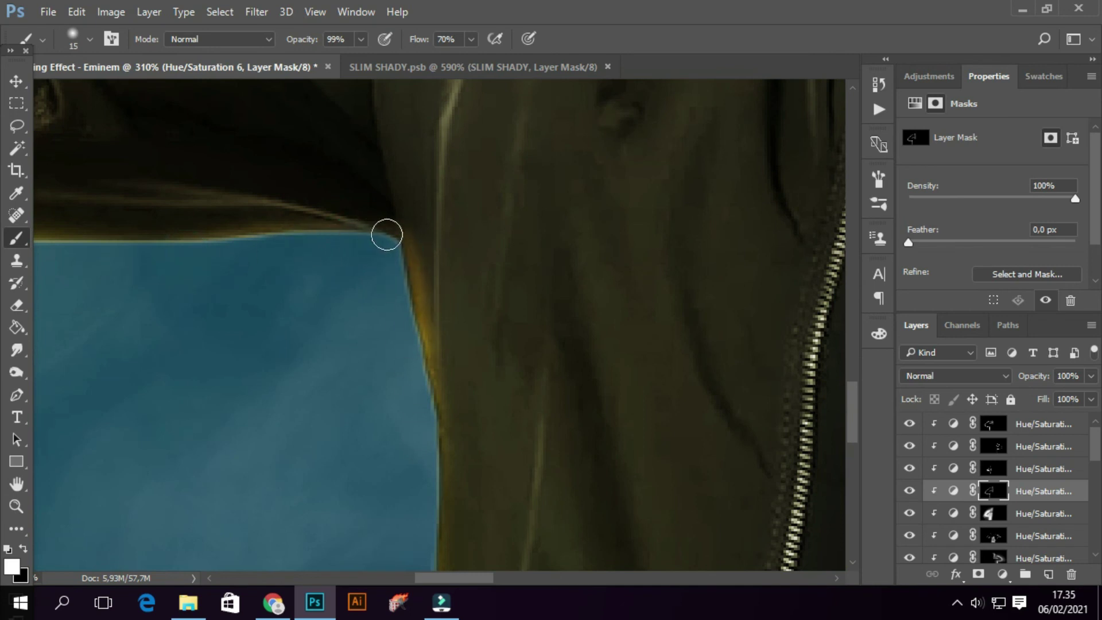
scroll(172, 264, "down", 5, "alt")
scroll(276, 321, "up", 3, "alt")
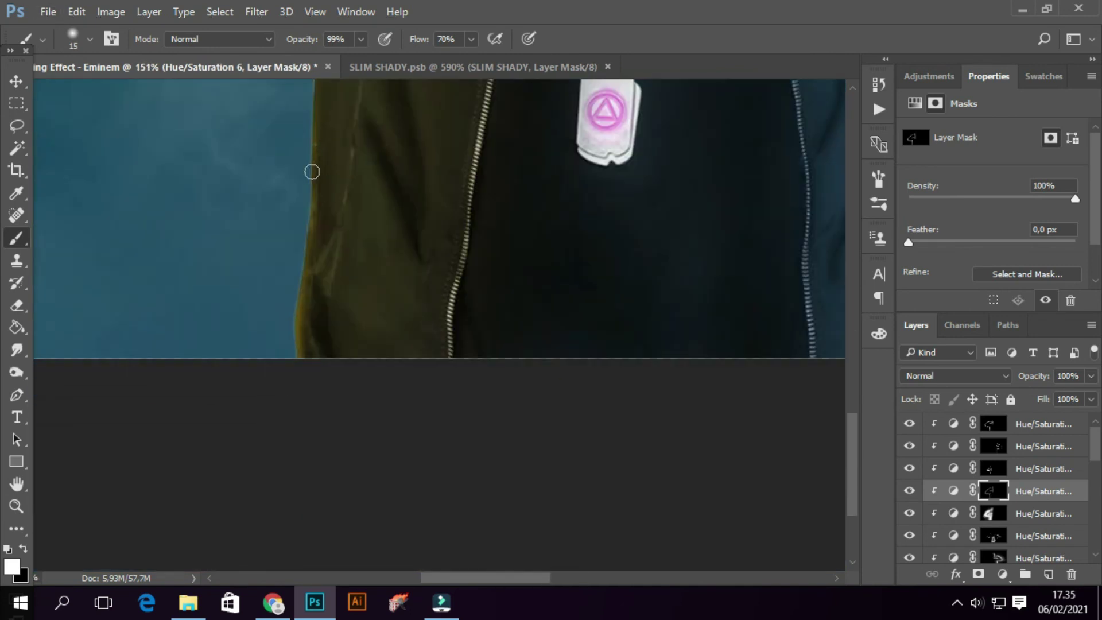
left_click_drag(292, 239, 295, 424)
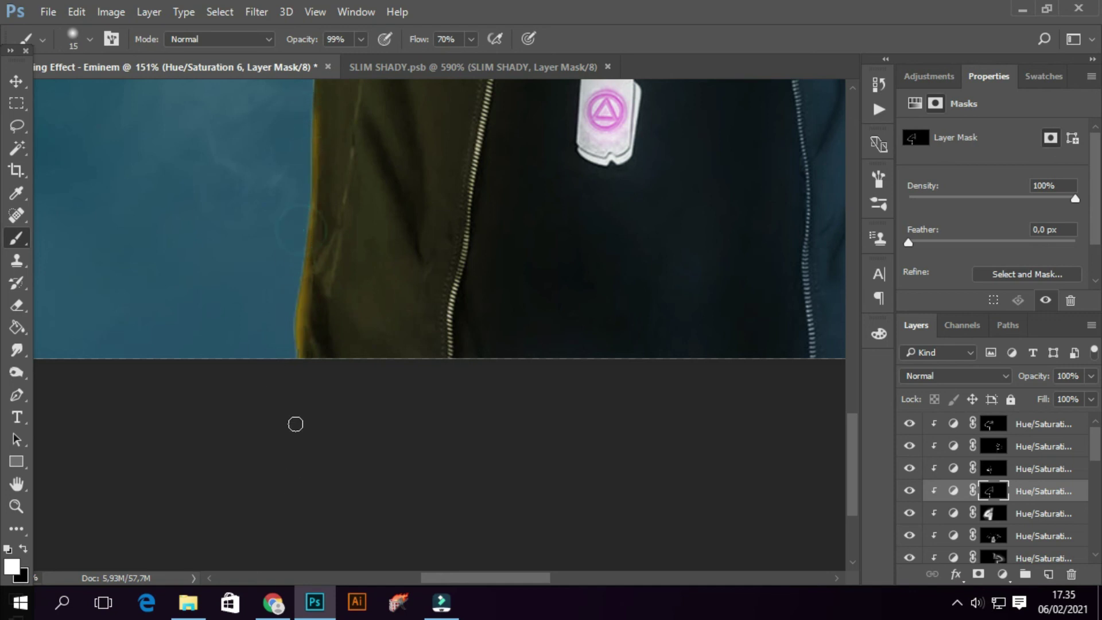
scroll(296, 424, "down", 3, "alt")
scroll(390, 321, "up", 3, "alt")
scroll(397, 356, "up", 2, "alt")
left_click_drag(323, 353, 436, 305)
left_click_drag(360, 168, 386, 217)
left_click_drag(305, 343, 270, 370)
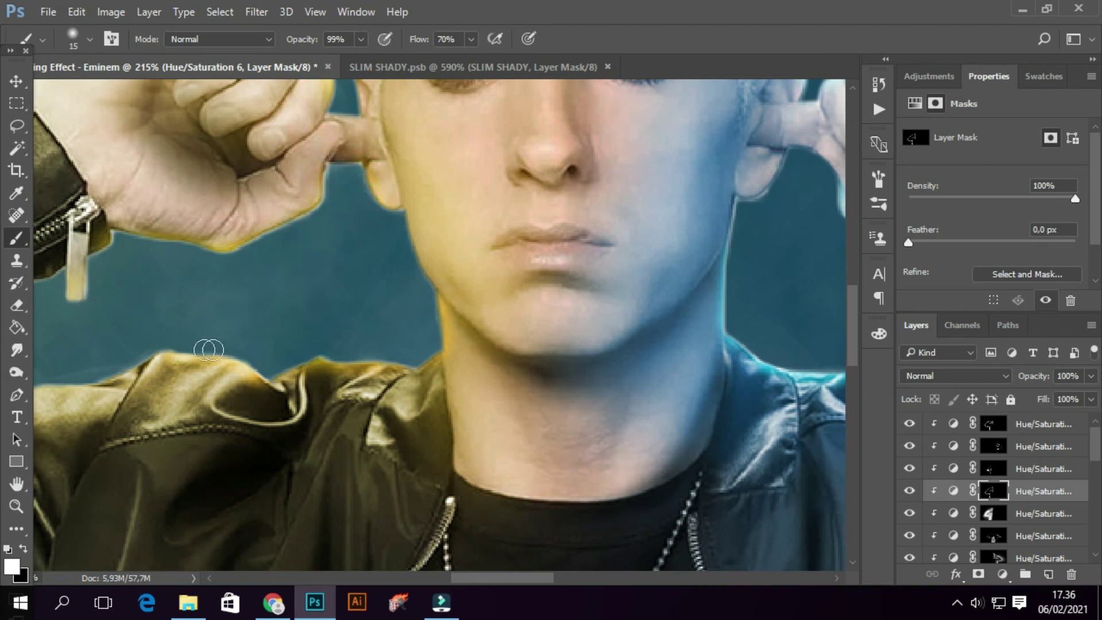
left_click_drag(101, 380, 330, 351)
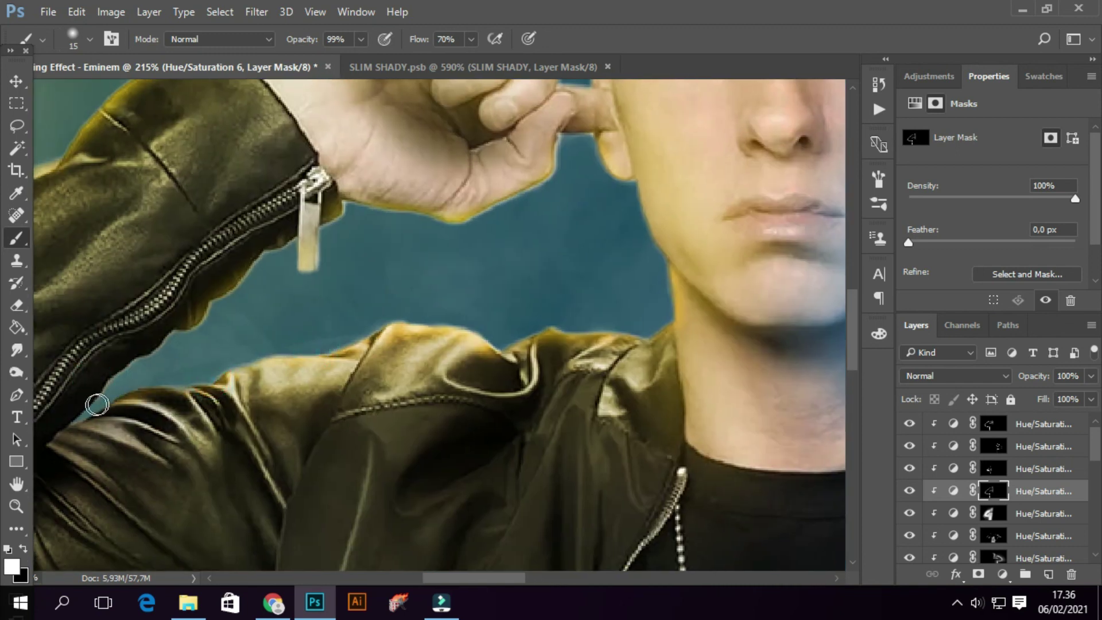
Zoom over the arm and zipper to review the touch-ups, then select the topmost layer.
scroll(123, 376, "down", 5)
scroll(397, 294, "up", 6)
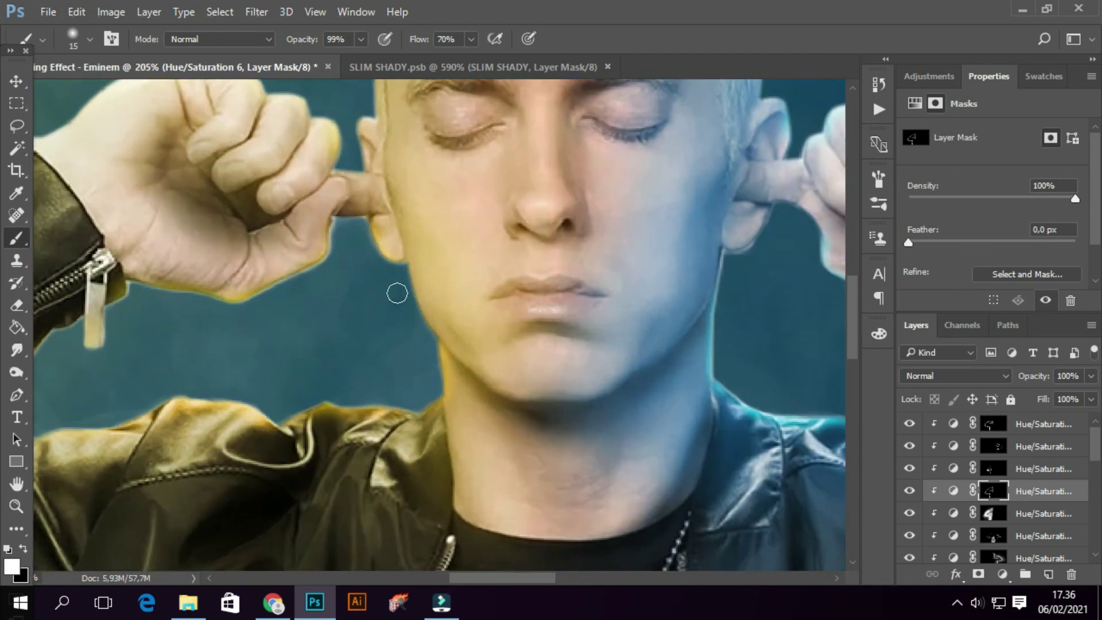
scroll(446, 403, "down", 3)
scroll(379, 273, "up", 2)
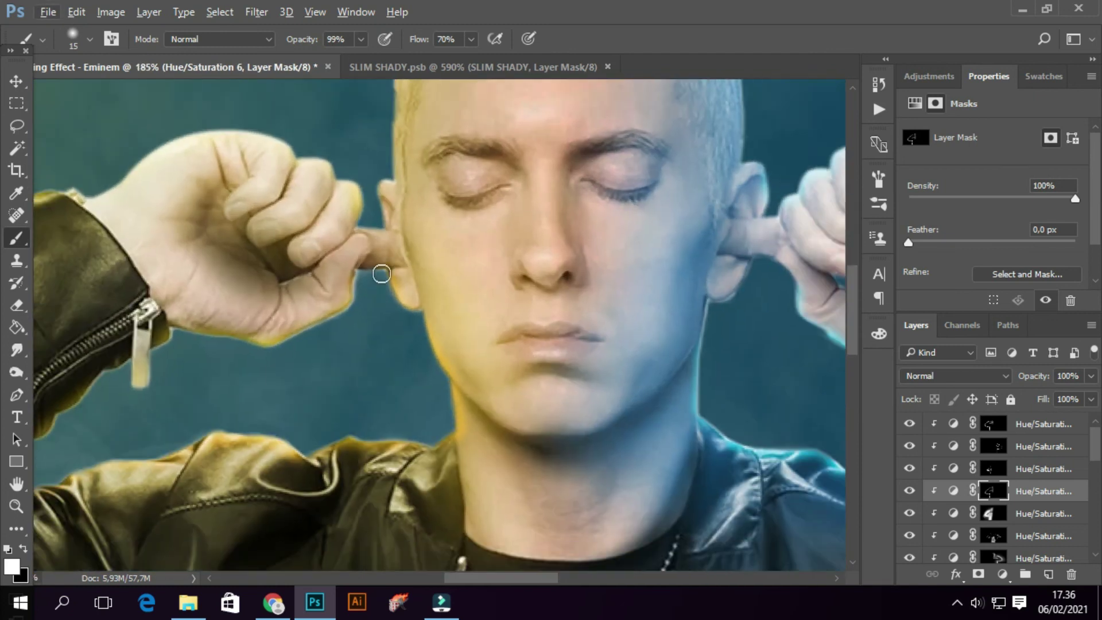
scroll(379, 270, "up", 3)
scroll(389, 337, "up", 1)
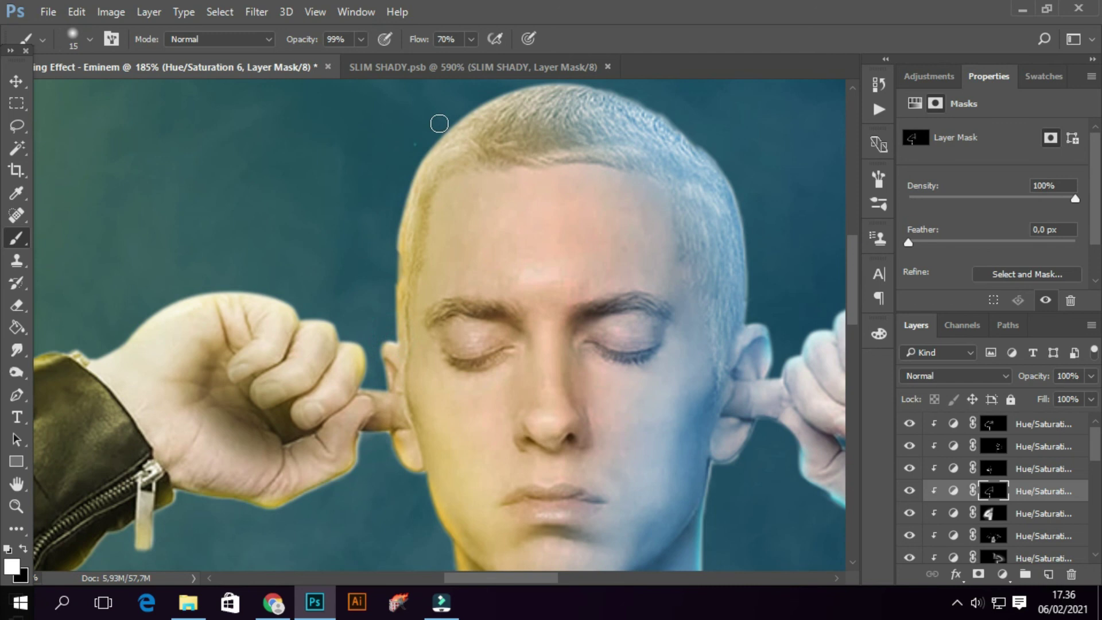
scroll(460, 118, "up", 1)
scroll(467, 143, "up", 1)
scroll(467, 177, "down", 3)
scroll(327, 288, "down", 3)
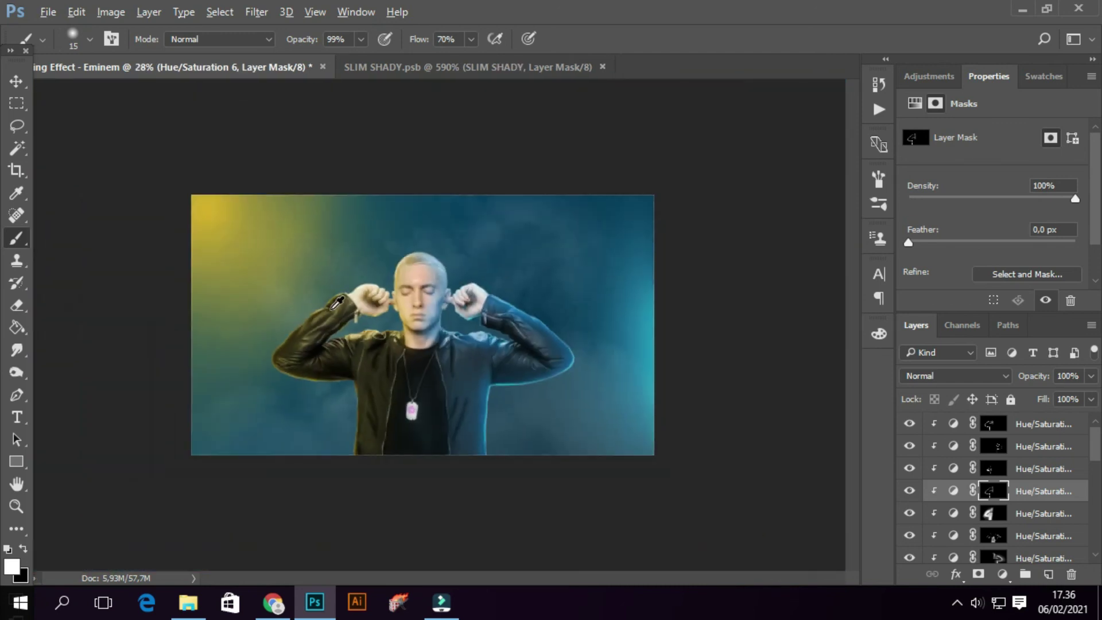
scroll(337, 302, "down", 1)
left_click(1056, 425)
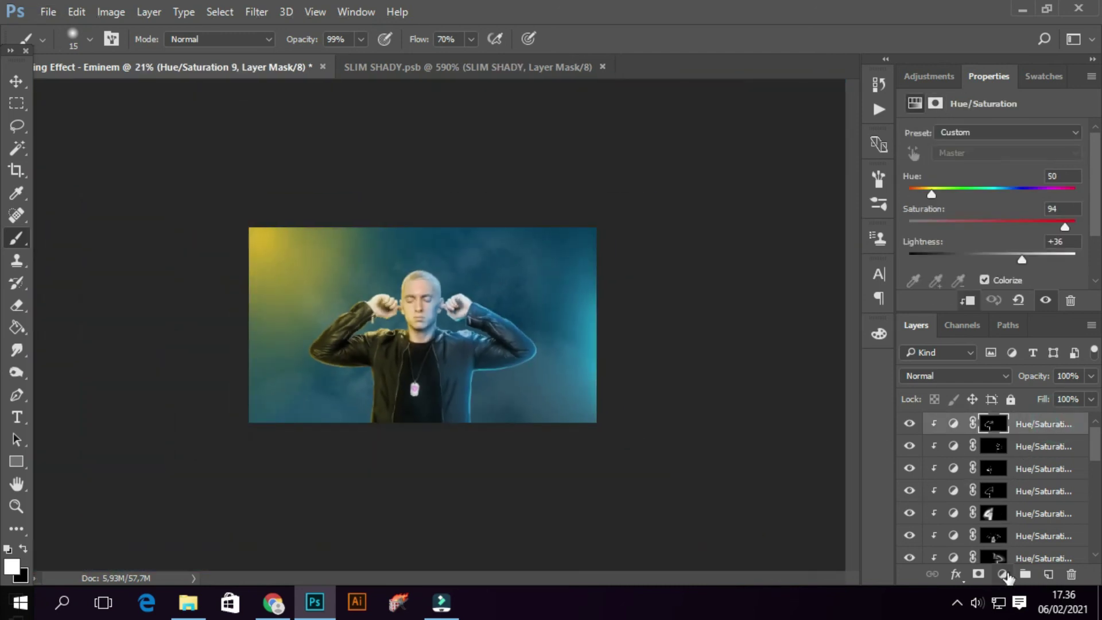
Add a Levels adjustment layer on top with midtones at 0.87 and white point at 236.
left_click(1005, 574)
left_click(981, 291)
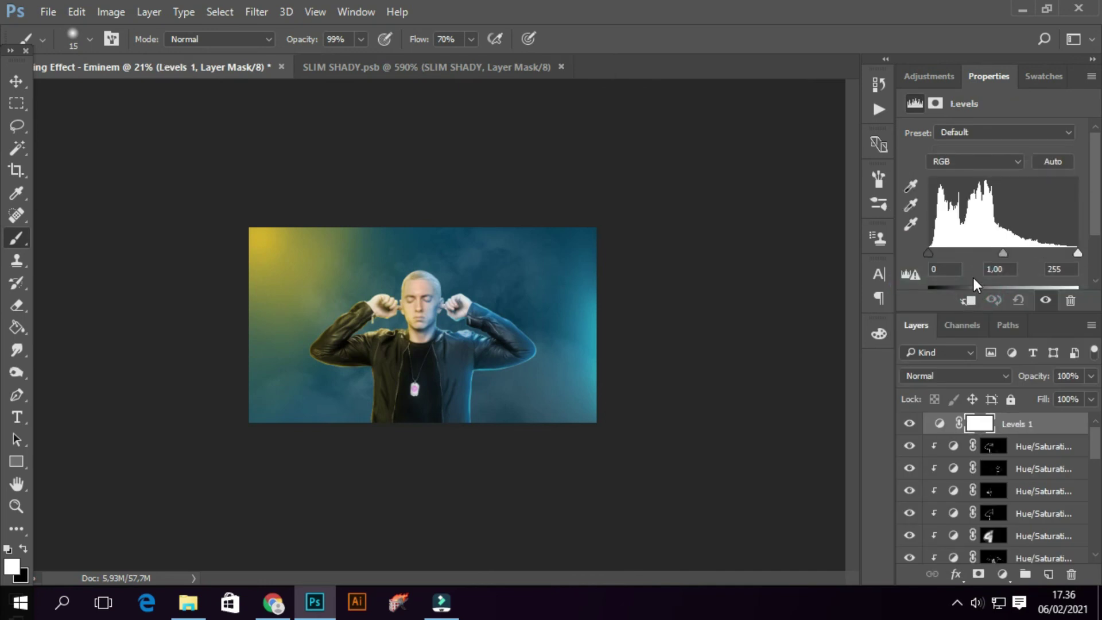
left_click_drag(1003, 253, 1010, 253)
left_click_drag(1078, 253, 1066, 254)
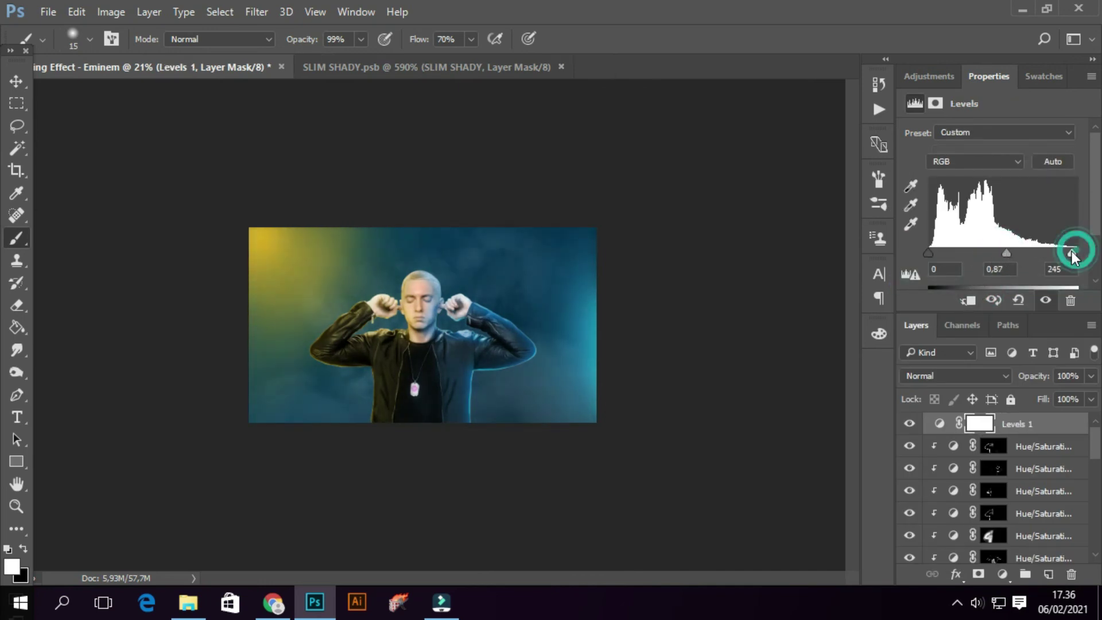
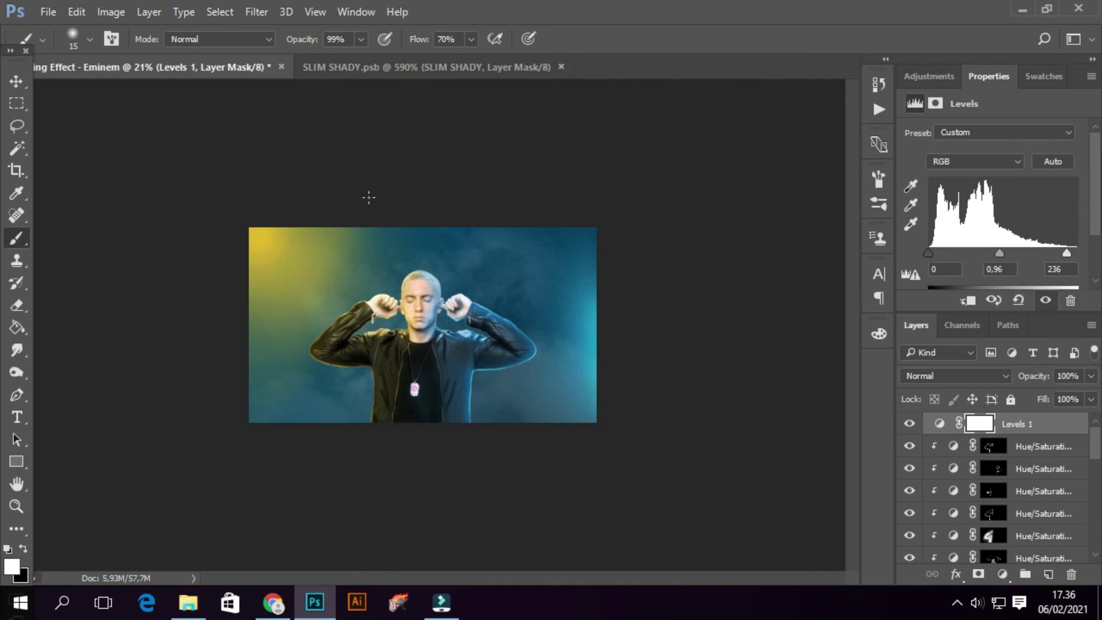
Stamp all visible layers into a new top layer named 'Camera Raw Filter'.
left_click(16, 81)
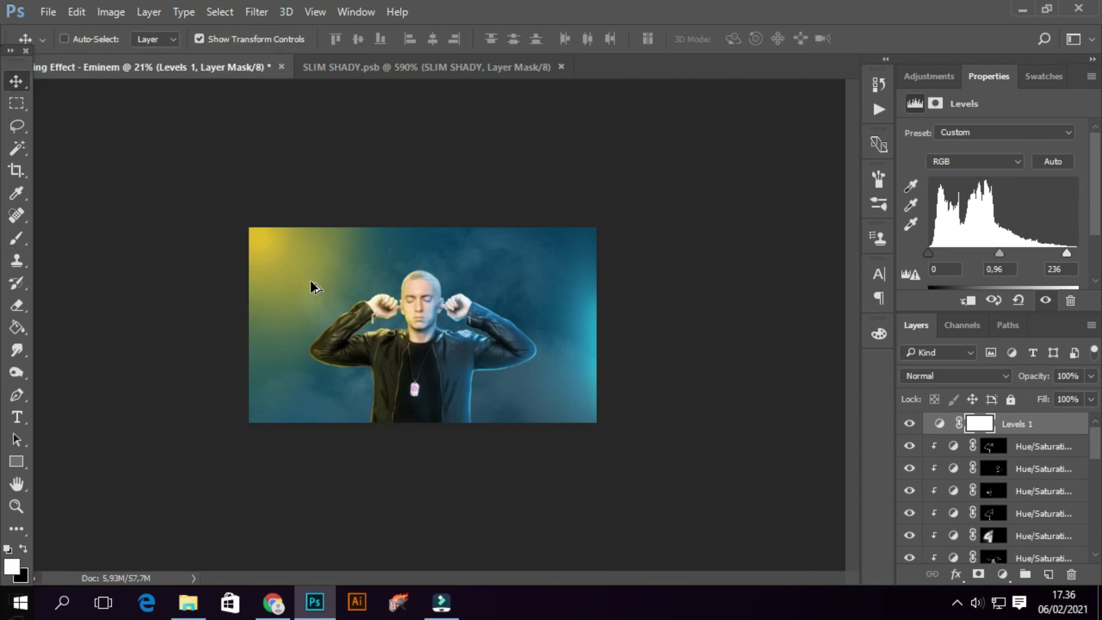
key("ctrl+shift+alt+e")
double_click(989, 426)
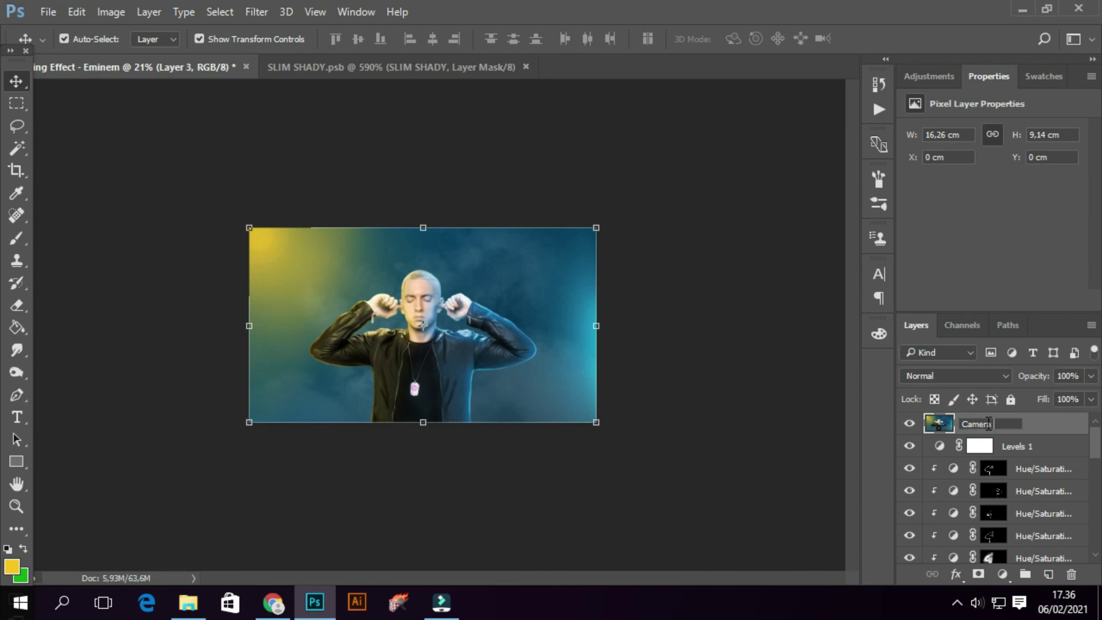
type("er")
key("Return")
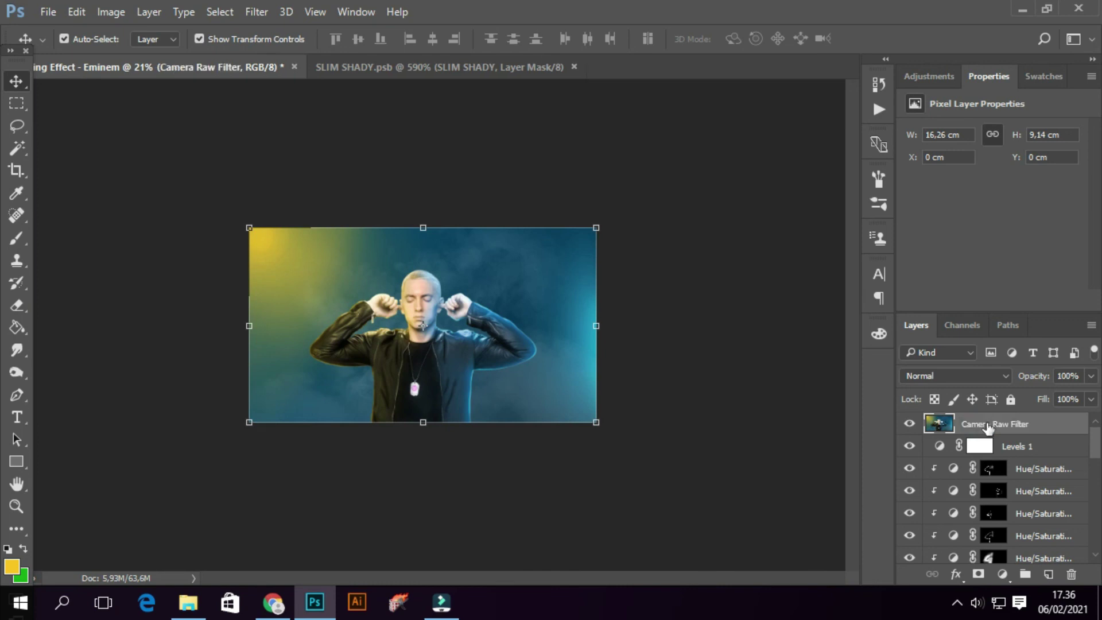
In Camera Raw Filter, set Temperature -3, Tint -9, Exposure -0.15, Contrast +8, and slightly lower highlights, shadows, whites and blacks.
left_click(256, 11)
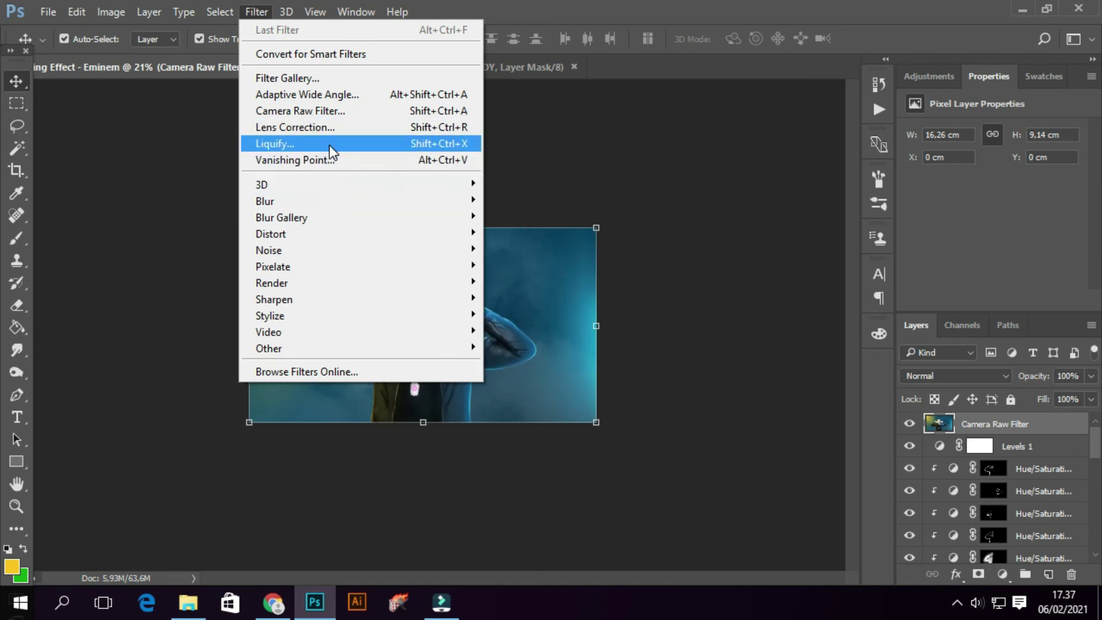
left_click(339, 112)
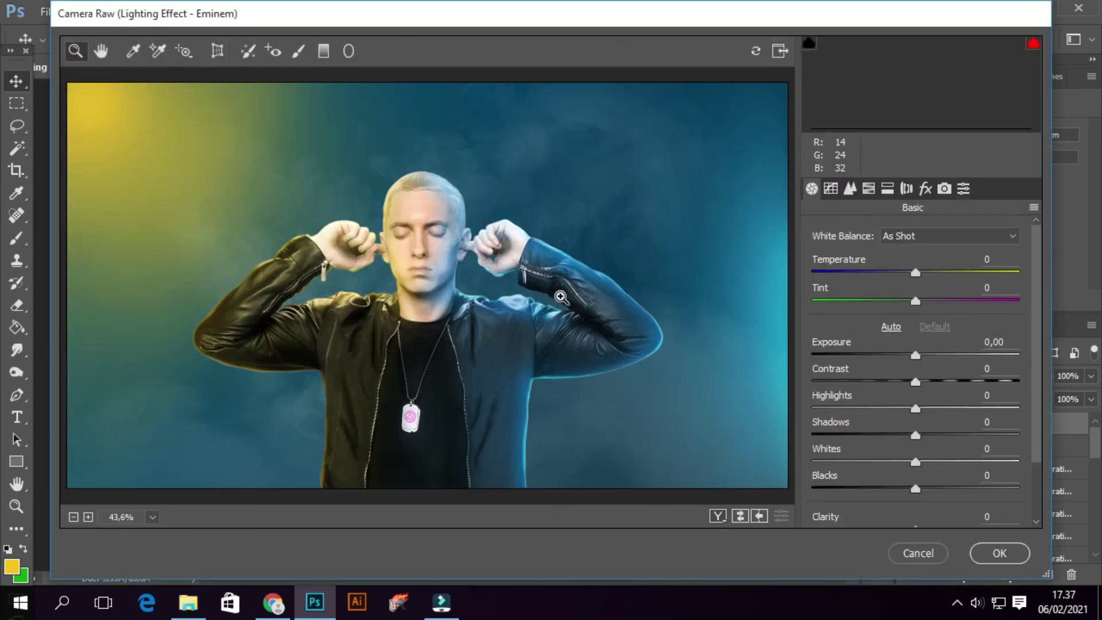
left_click(436, 301)
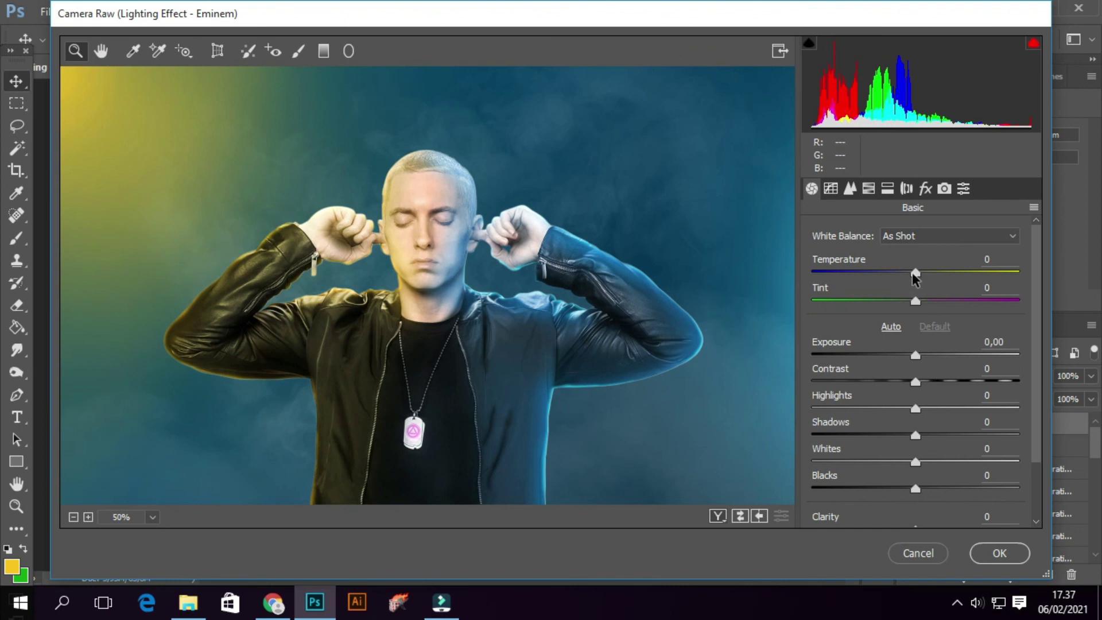
left_click_drag(913, 274, 909, 274)
scroll(576, 349, "down", 2)
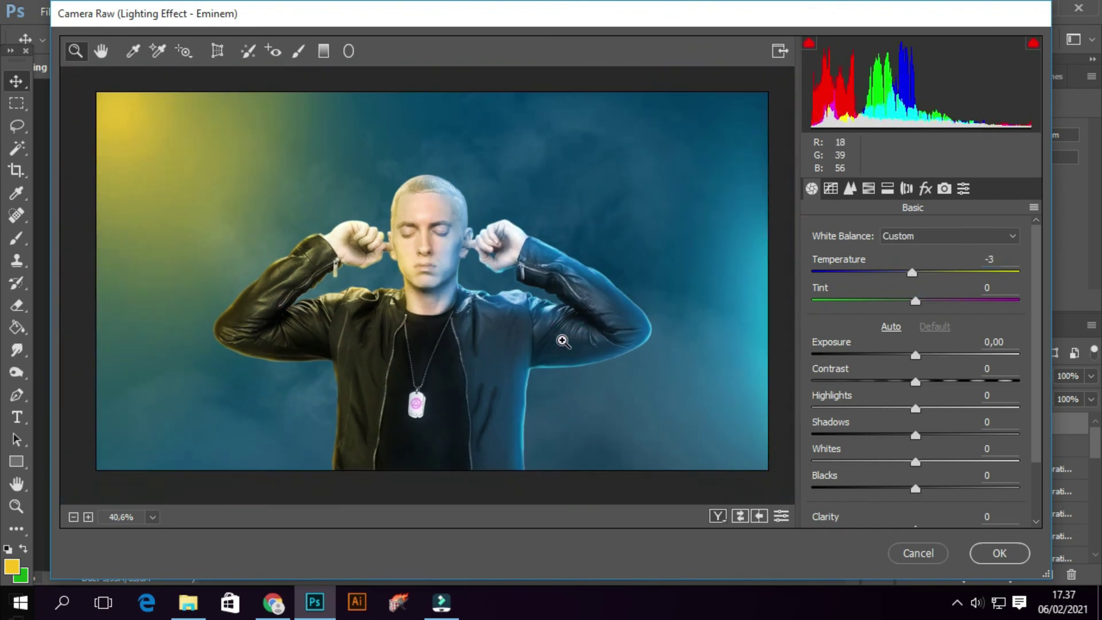
mouse_move(913, 280)
left_mouse_down()
mouse_move(936, 271)
mouse_move(913, 277)
mouse_move(934, 304)
mouse_move(876, 304)
mouse_move(909, 310)
left_mouse_up()
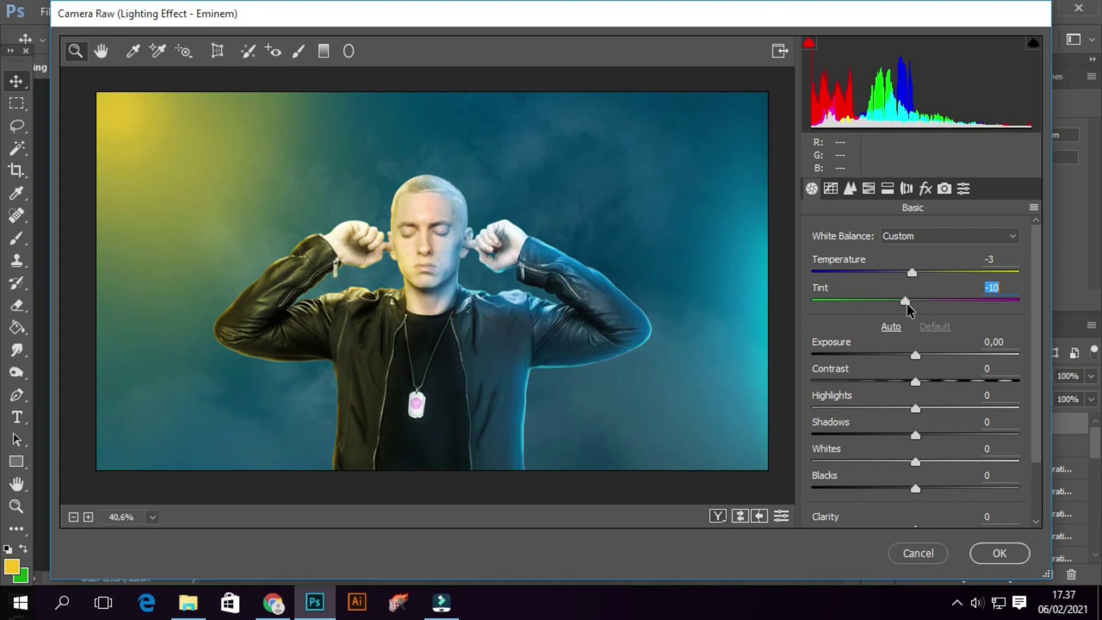
mouse_move(916, 360)
left_mouse_down()
mouse_move(893, 361)
mouse_move(913, 361)
mouse_move(927, 384)
mouse_move(878, 411)
mouse_move(957, 410)
mouse_move(908, 410)
mouse_move(882, 438)
mouse_move(914, 443)
mouse_move(893, 463)
mouse_move(930, 490)
mouse_move(879, 487)
mouse_move(888, 488)
left_mouse_up()
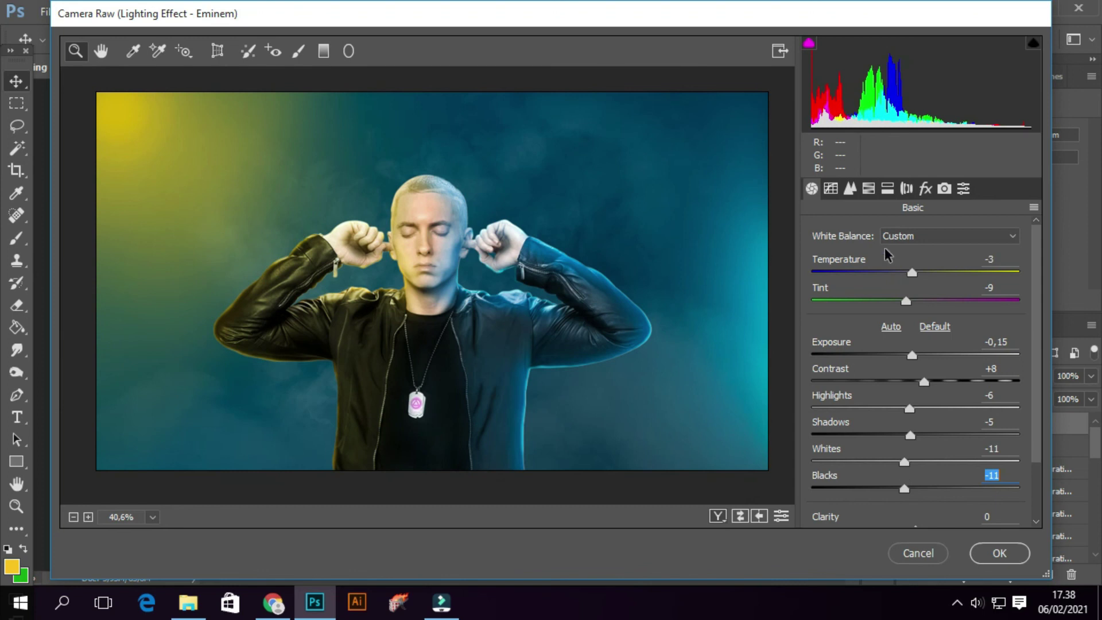
left_click(850, 188)
Set HSL saturation: Reds +11, Oranges +6, Yellows +16, Aquas +24, Blues +7.
left_click(890, 268)
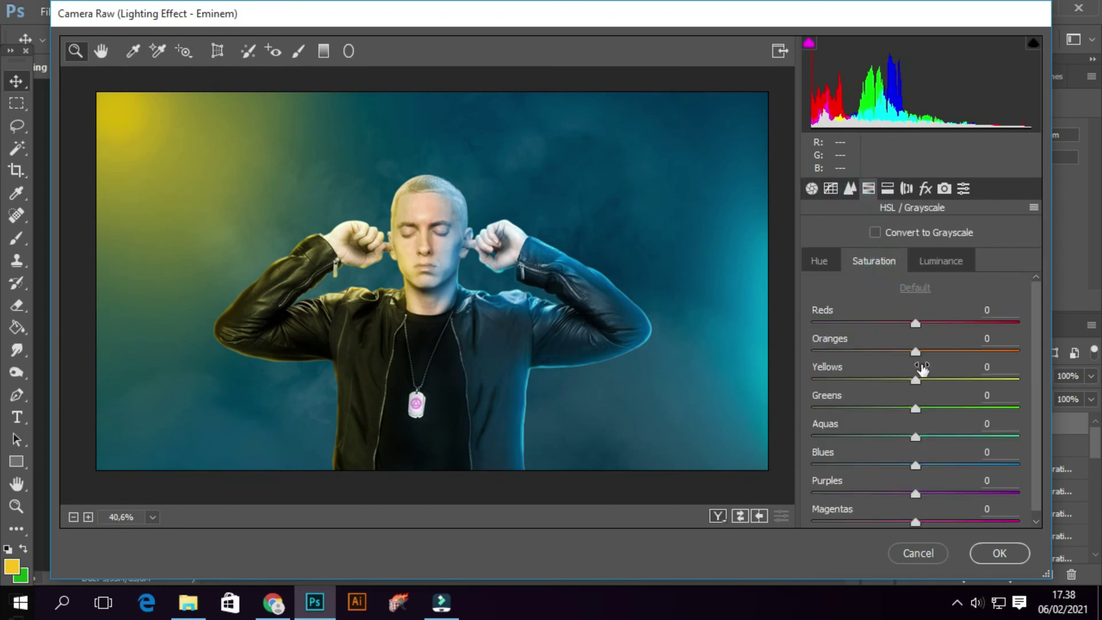
mouse_move(916, 466)
left_mouse_down()
mouse_move(940, 468)
mouse_move(905, 468)
mouse_move(921, 471)
mouse_move(964, 436)
mouse_move(932, 437)
left_mouse_up()
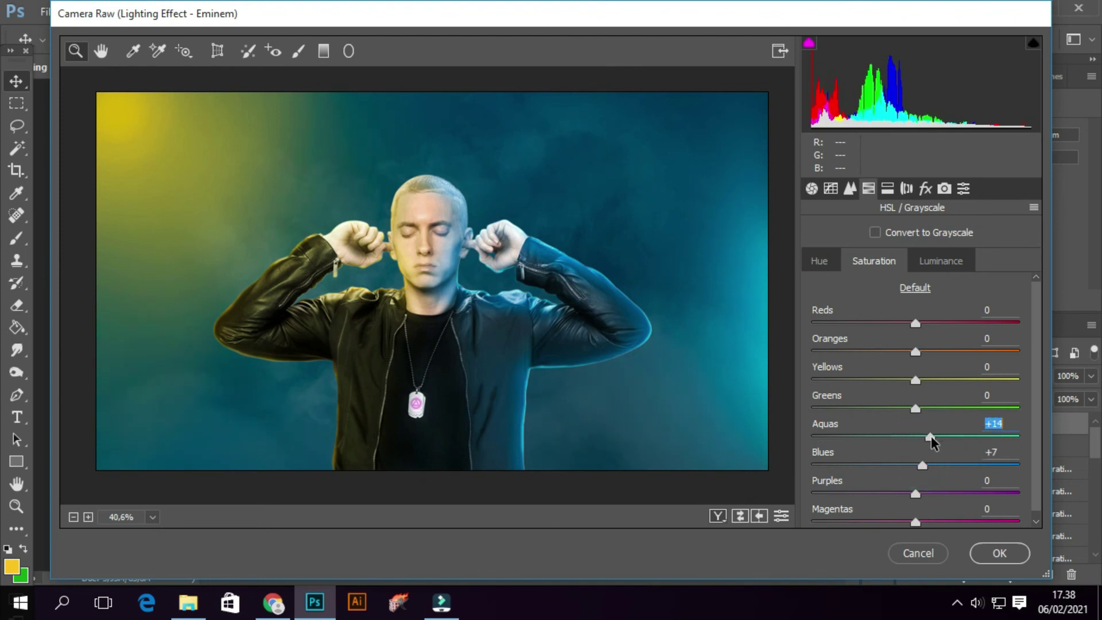
mouse_move(917, 328)
left_mouse_down()
mouse_move(948, 333)
mouse_move(863, 353)
left_mouse_up()
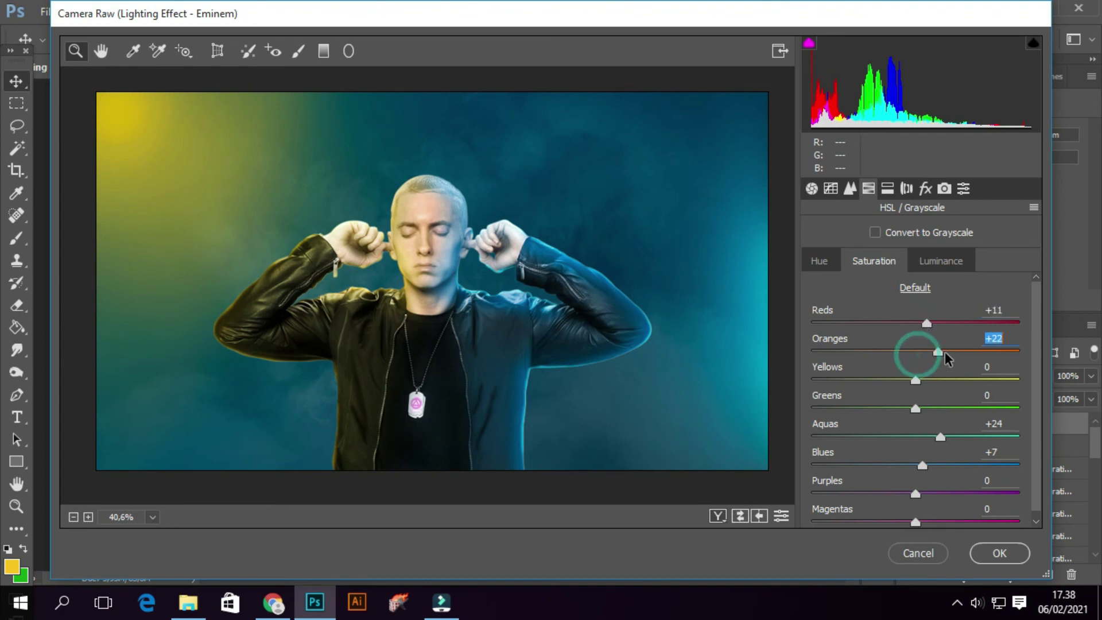
mouse_move(917, 381)
left_mouse_down()
mouse_move(967, 386)
mouse_move(937, 386)
left_mouse_up()
scroll(952, 483, "down", 1)
left_click_drag(919, 512, 917, 512)
Set Aquas luminance to +2 and apply the Camera Raw grade.
left_click(937, 263)
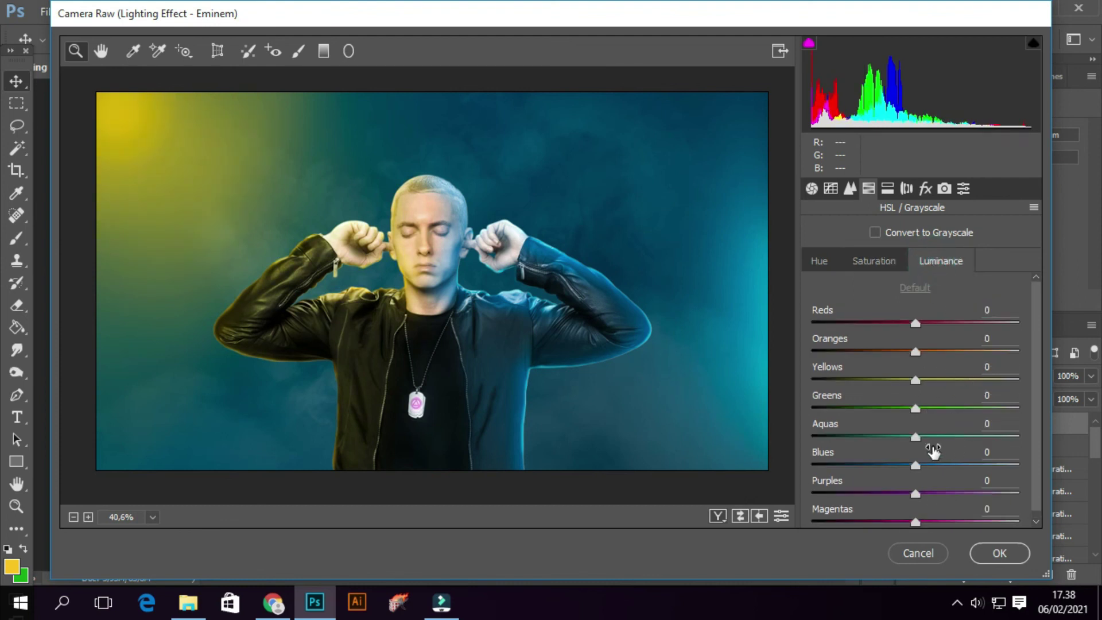
mouse_move(916, 438)
left_mouse_down()
mouse_move(936, 443)
mouse_move(917, 445)
left_mouse_up()
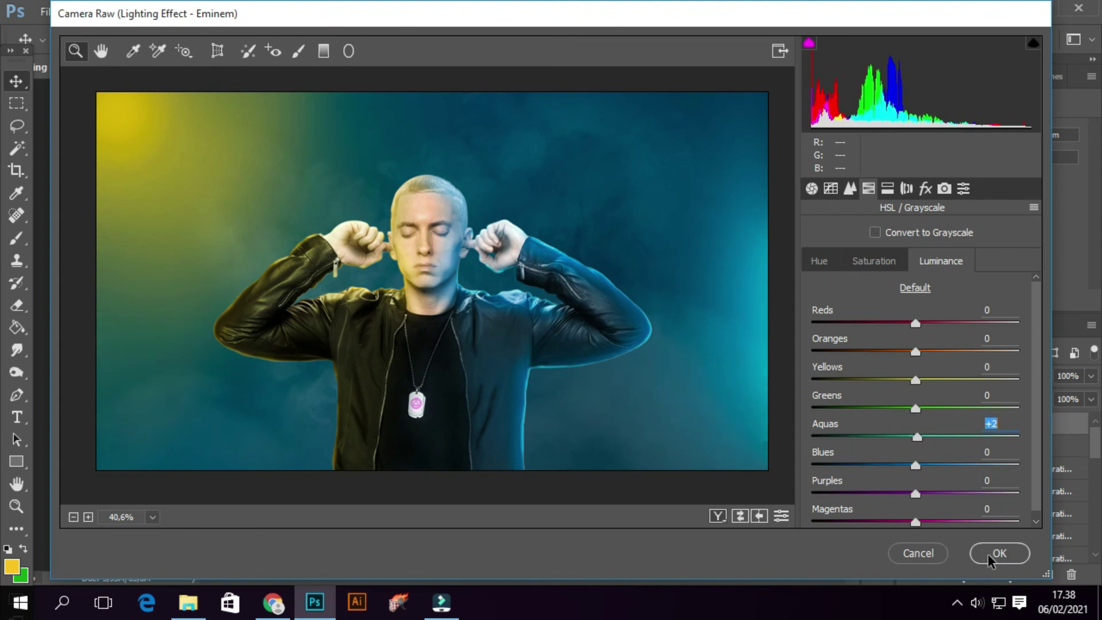
left_click(996, 553)
left_click(910, 424)
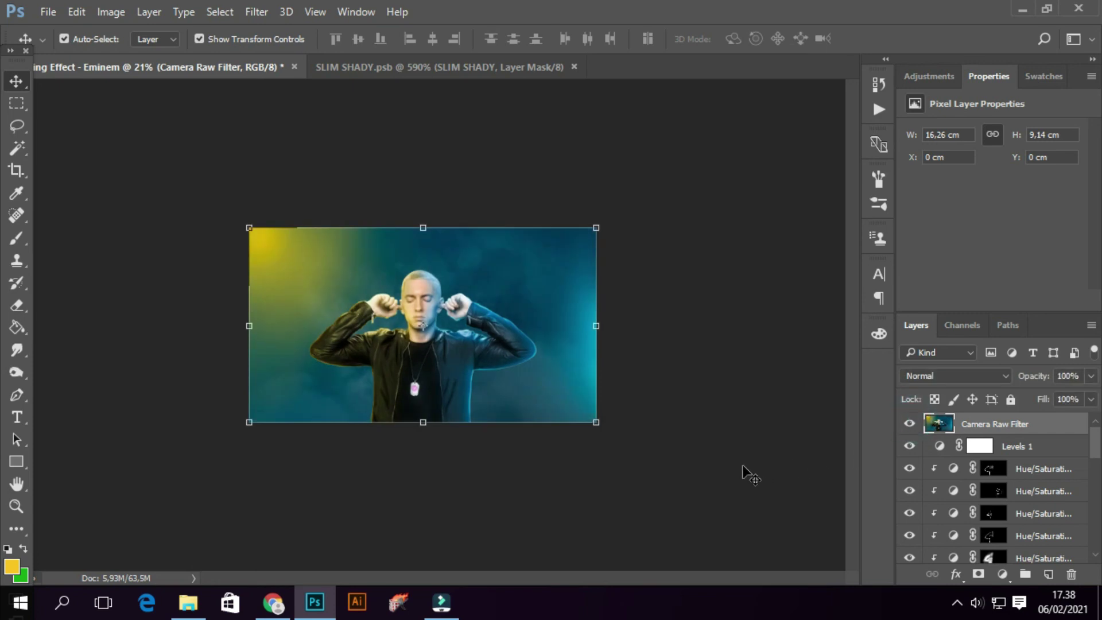
left_click(386, 175)
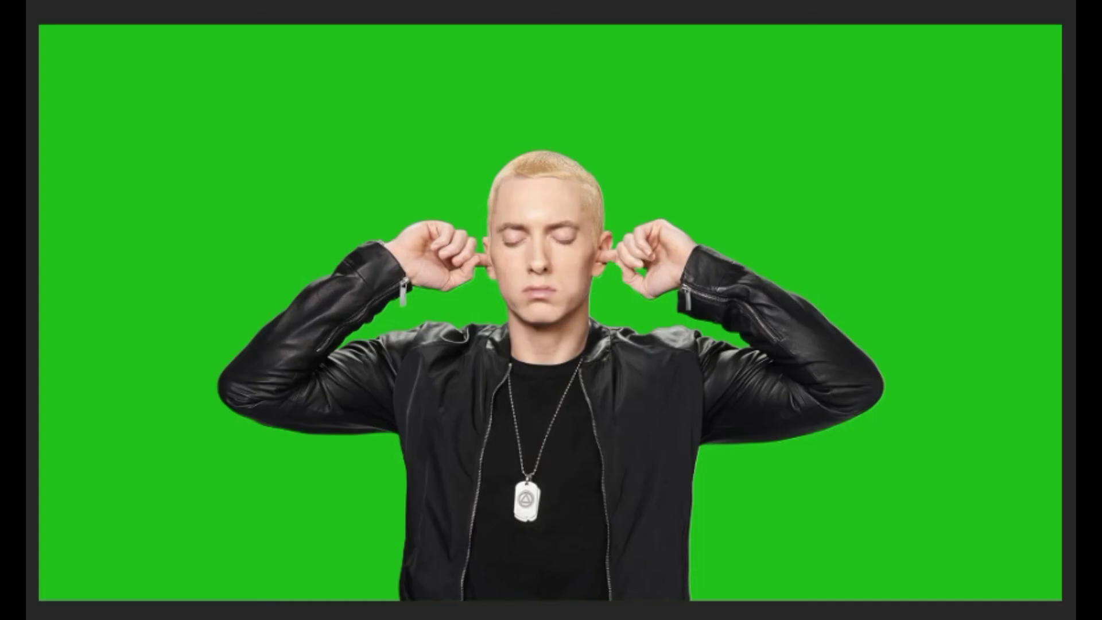